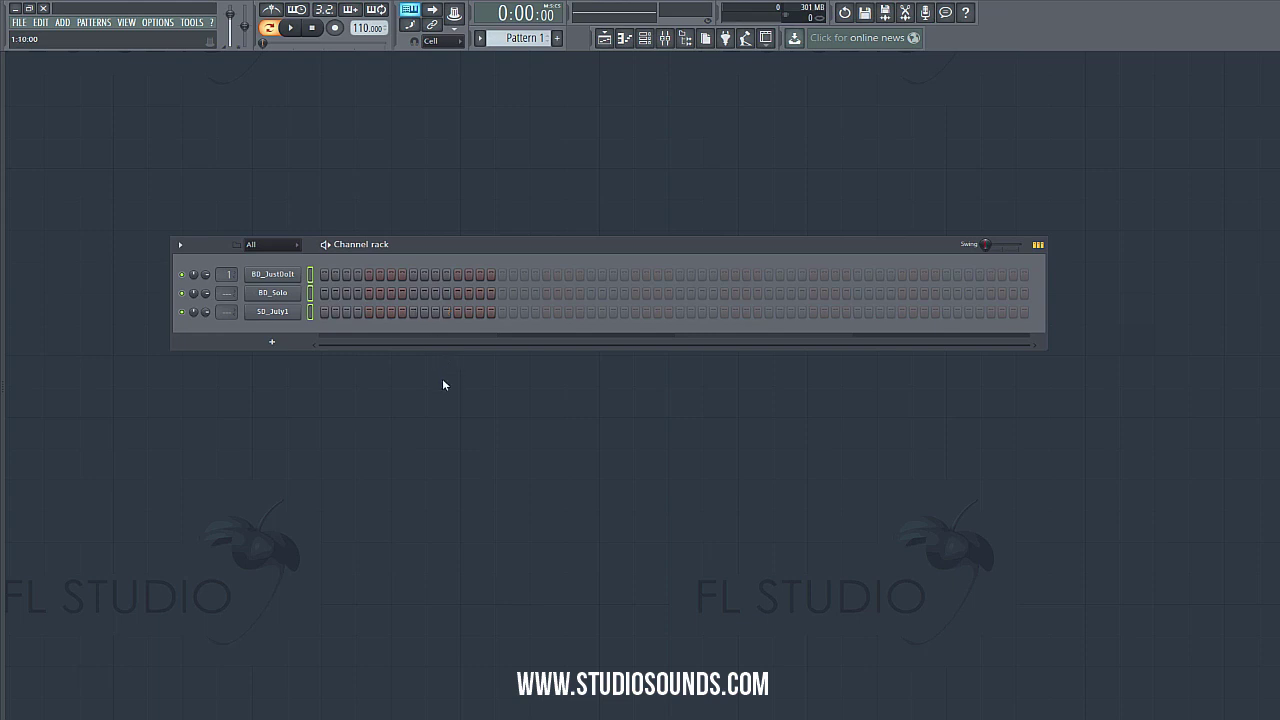
- Program SD_July1 snare hits on steps 9, 25, 41 and 57 of Pattern 1
{"action": "left_click", "coordinate": [310, 313]}
{"action": "left_click", "coordinate": [334, 273]}
{"action": "left_click", "coordinate": [335, 274]}
{"action": "left_click", "coordinate": [413, 311]}
{"action": "left_click", "coordinate": [591, 312]}
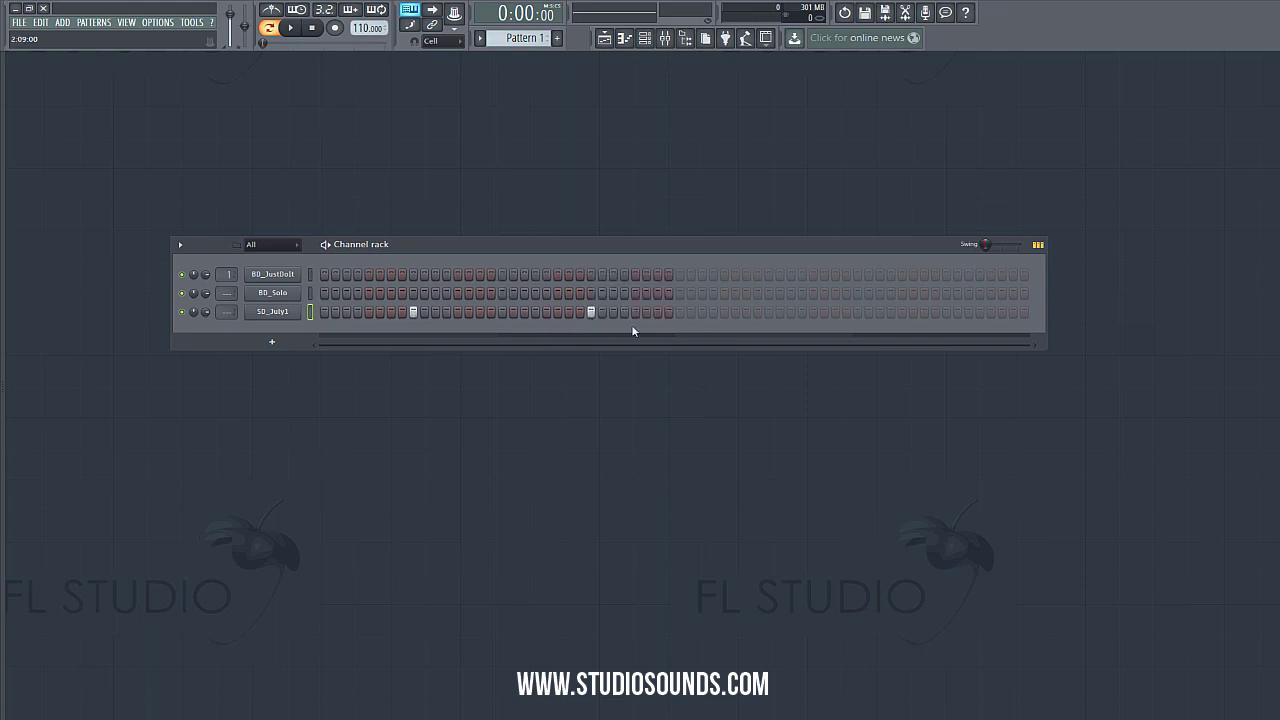
{"action": "left_click", "coordinate": [768, 312]}
{"action": "left_click", "coordinate": [947, 313]}
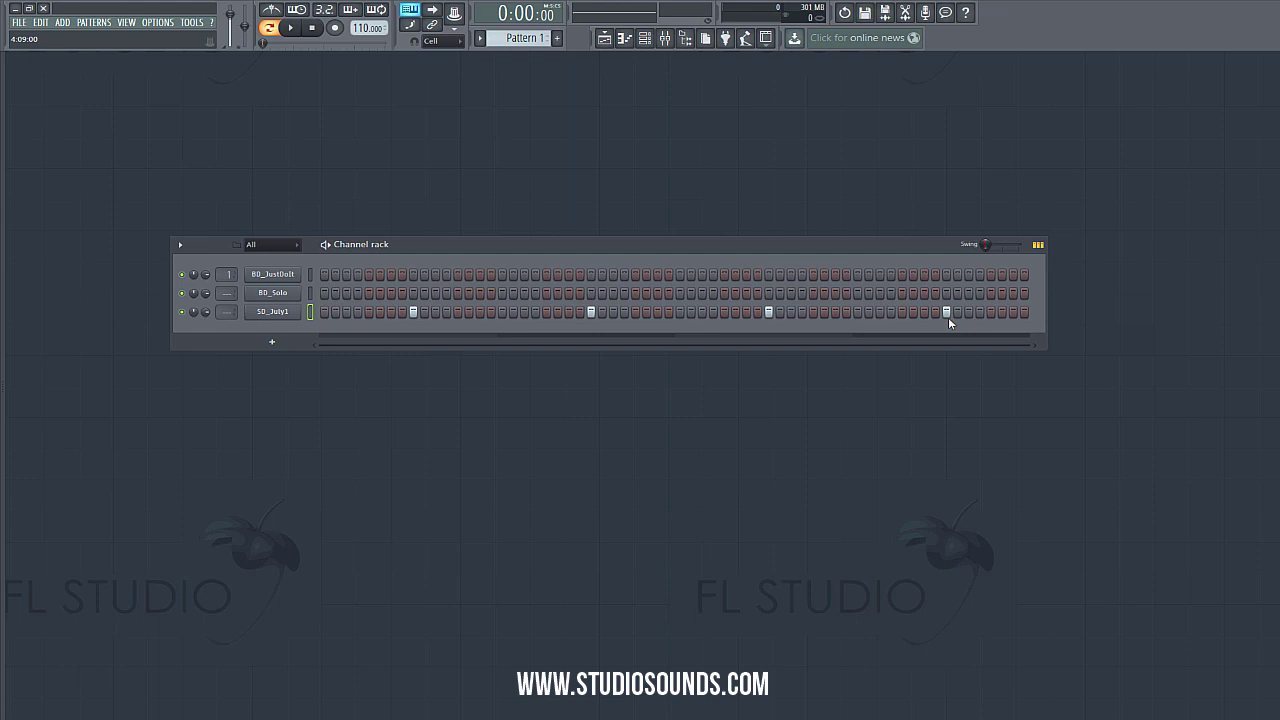
- Layer BD_JustDoIt and BD_Solo kicks on steps 1, 20, 23 and 33
{"action": "left_click", "coordinate": [324, 274]}
{"action": "left_click", "coordinate": [324, 293]}
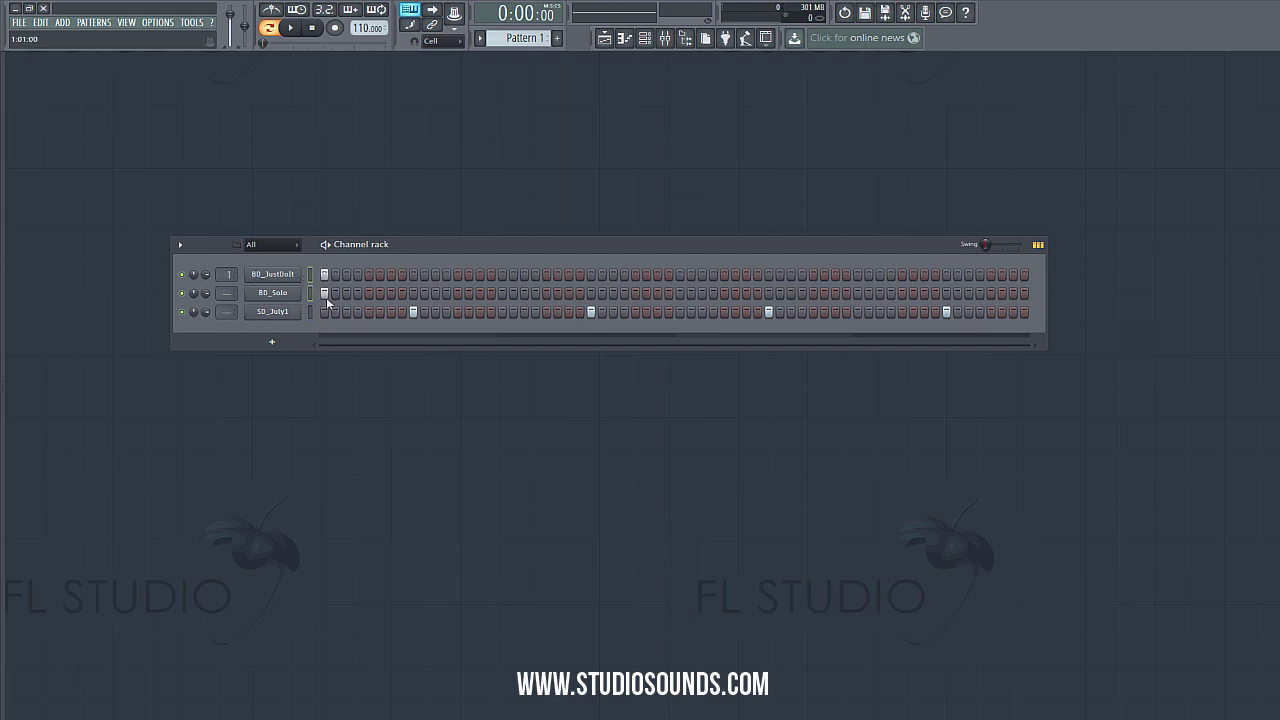
{"action": "left_click", "coordinate": [535, 274]}
{"action": "left_click", "coordinate": [569, 275]}
{"action": "left_click", "coordinate": [569, 293]}
{"action": "left_click", "coordinate": [680, 274]}
- Layer kicks on both BD_JustDoIt and BD_Solo at steps 51, 52, 53, 59 and 63
{"action": "left_click", "coordinate": [879, 293]}
{"action": "left_click", "coordinate": [890, 293]}
{"action": "left_click", "coordinate": [901, 293]}
{"action": "left_click", "coordinate": [879, 274]}
{"action": "left_click", "coordinate": [890, 274]}
{"action": "left_click", "coordinate": [901, 274]}
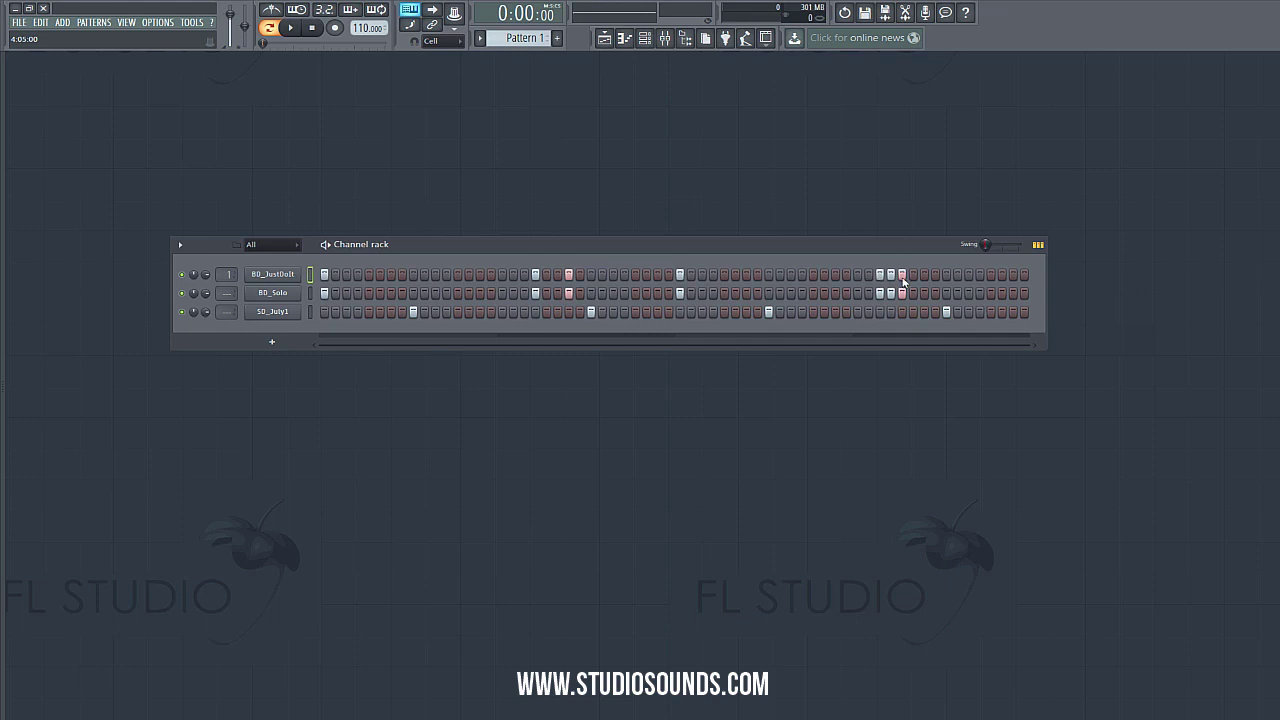
{"action": "left_click", "coordinate": [968, 293]}
{"action": "left_click", "coordinate": [968, 274]}
{"action": "left_click", "coordinate": [1013, 274]}
{"action": "left_click", "coordinate": [1013, 293]}
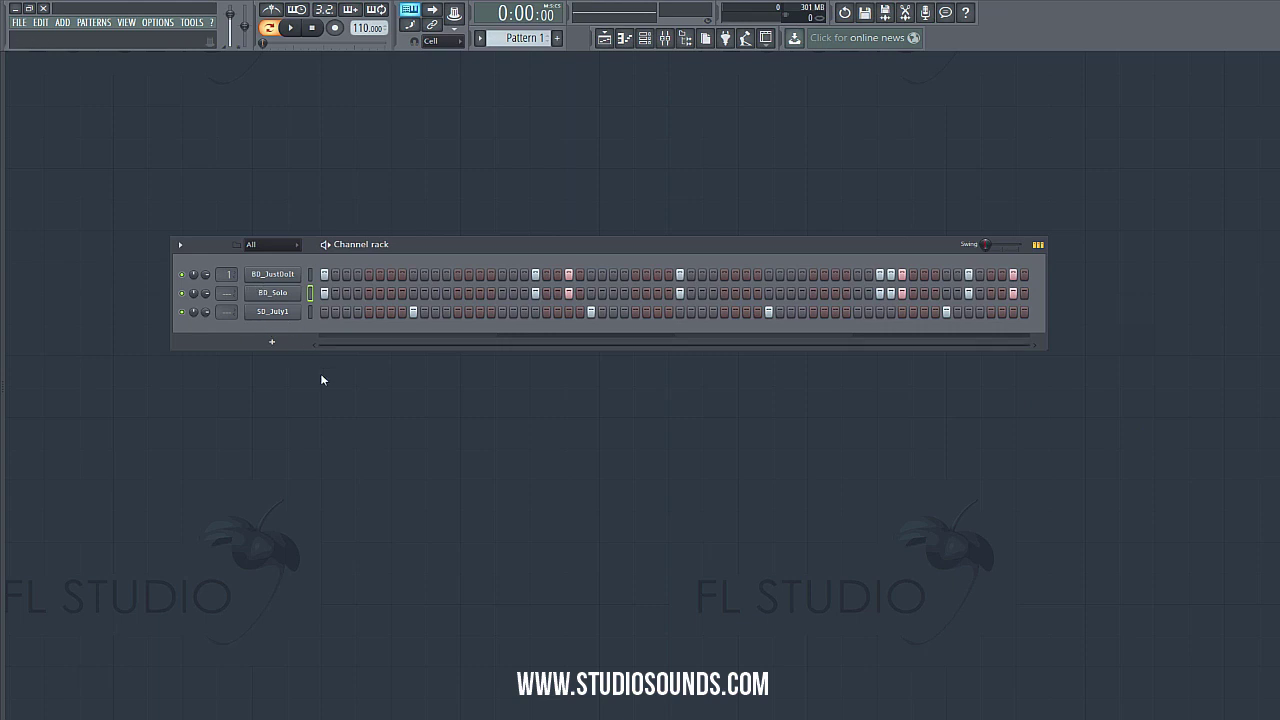
- Play back the kick and snare pattern to check the programmed hits, and stop playback
{"action": "right_click", "coordinate": [297, 313]}
{"action": "right_click", "coordinate": [284, 287]}
{"action": "right_click", "coordinate": [284, 287]}
{"action": "left_click", "coordinate": [260, 366]}
{"action": "left_click", "coordinate": [292, 29]}
{"action": "key", "text": "space"}
- Quantize the BD_JustDoIt notes in the piano roll with the 16_MPC2 groove template and return to the channel rack
{"action": "right_click", "coordinate": [316, 277]}
{"action": "left_click", "coordinate": [322, 279]}
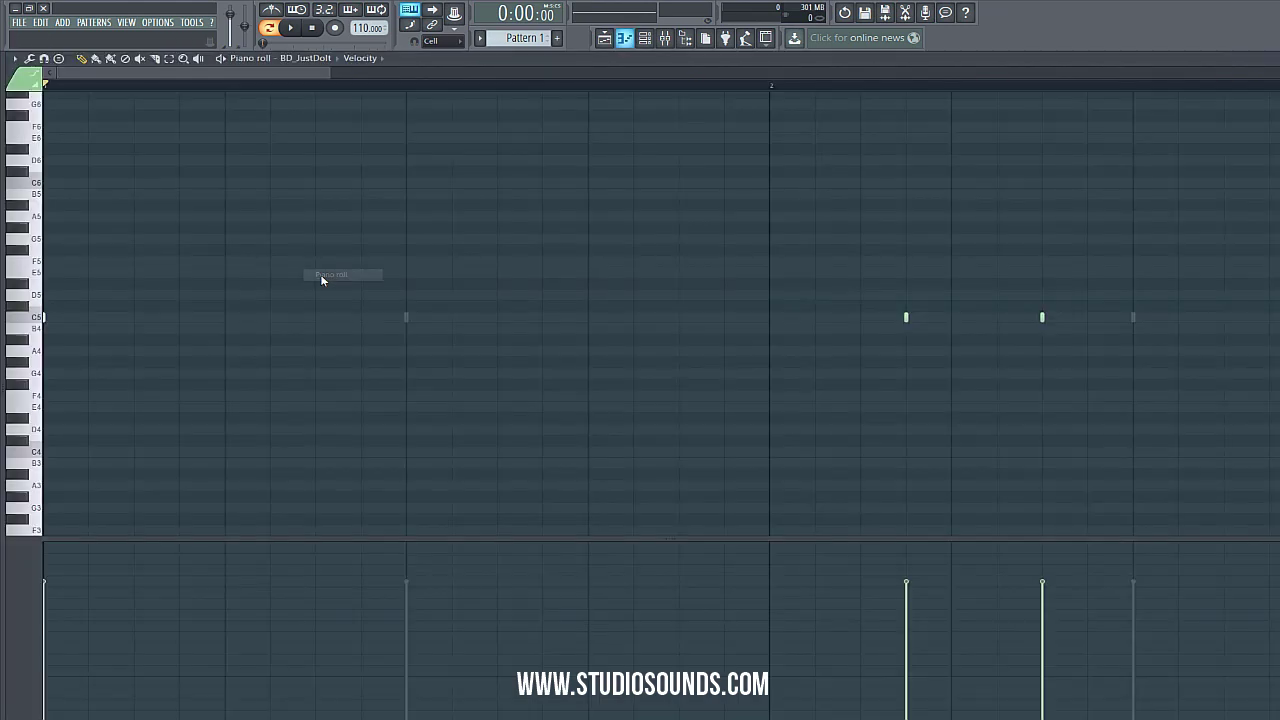
{"action": "key", "text": "alt+q"}
{"action": "left_click_drag", "start_coordinate": [332, 74], "coordinate": [968, 67]}
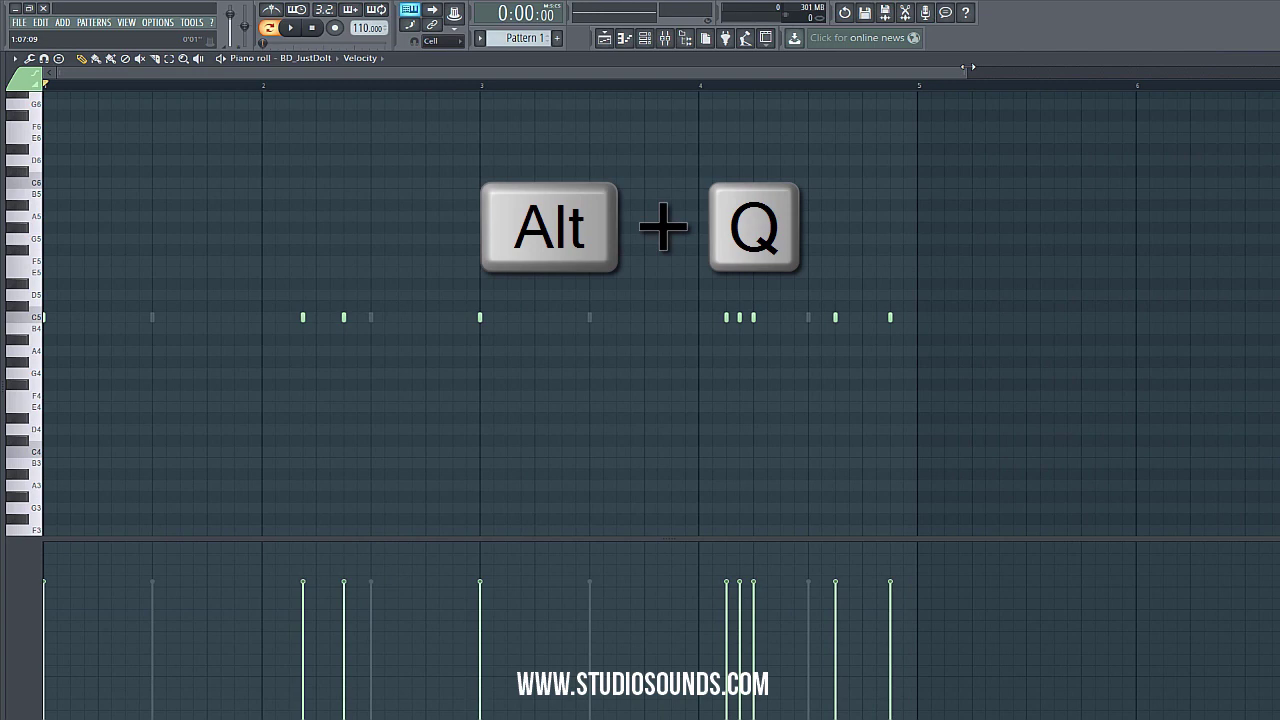
{"action": "key", "text": "alt+q"}
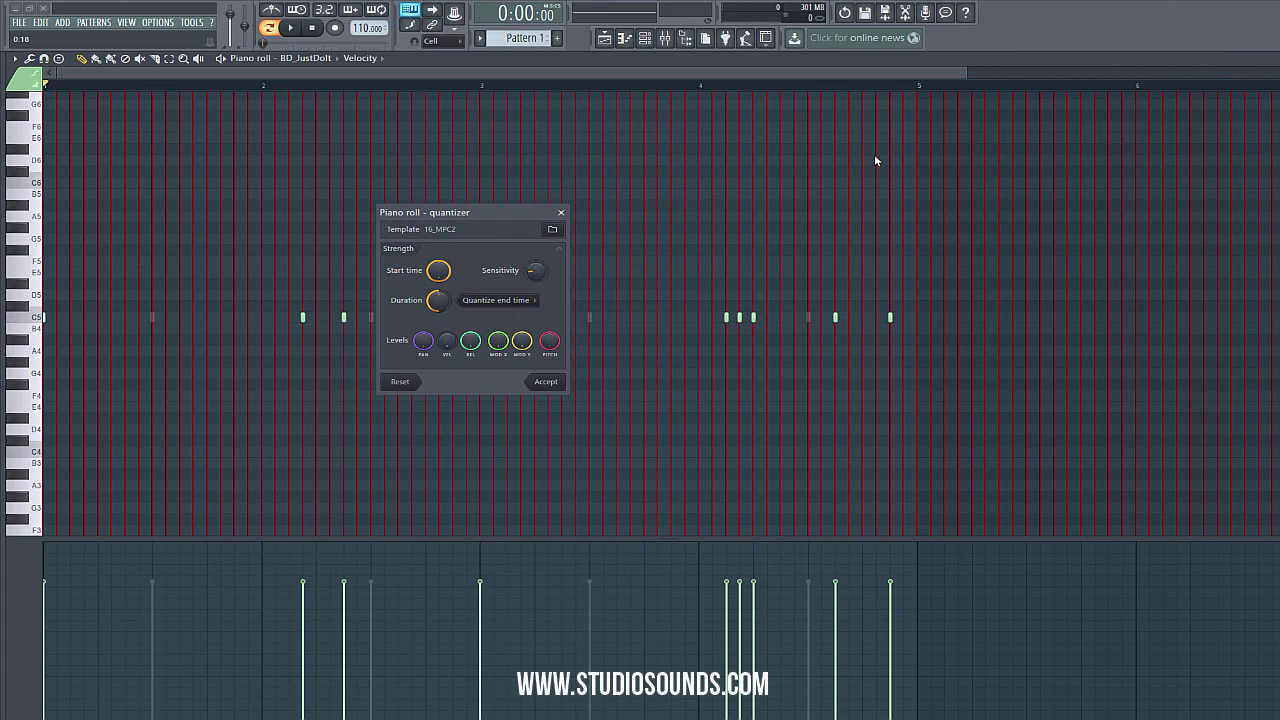
{"action": "left_click", "coordinate": [553, 229]}
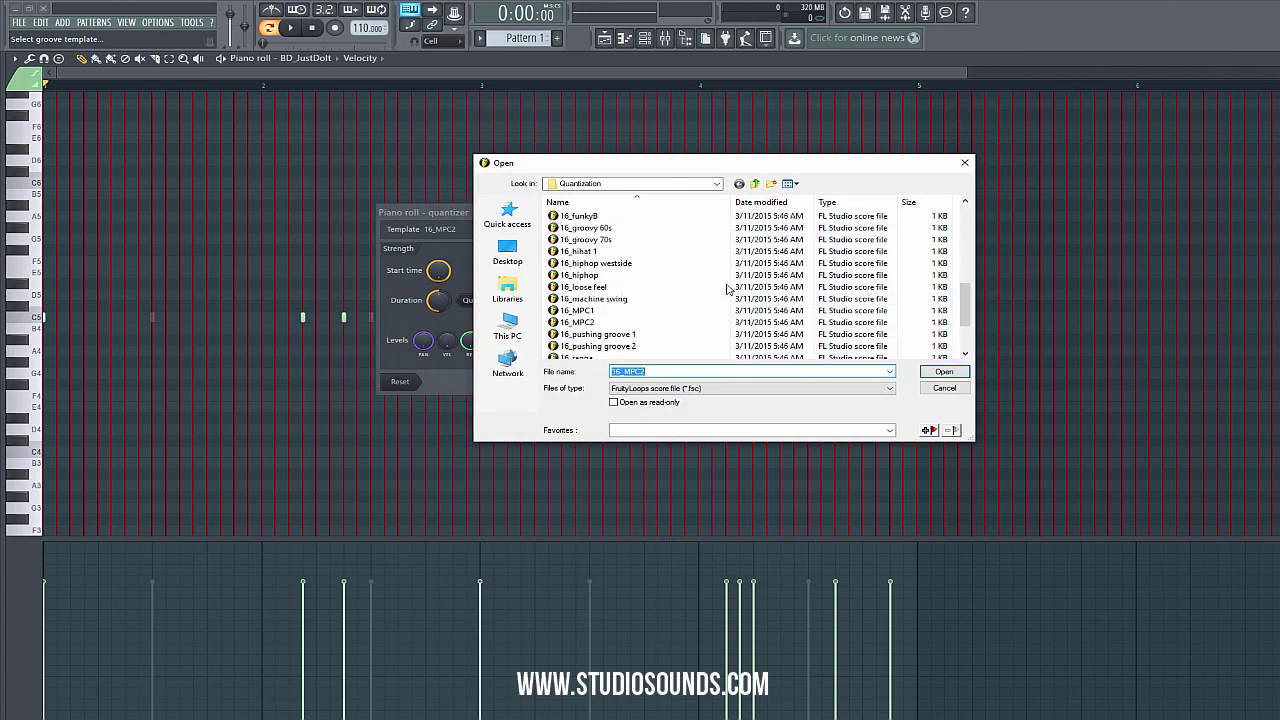
{"action": "left_click", "coordinate": [964, 163]}
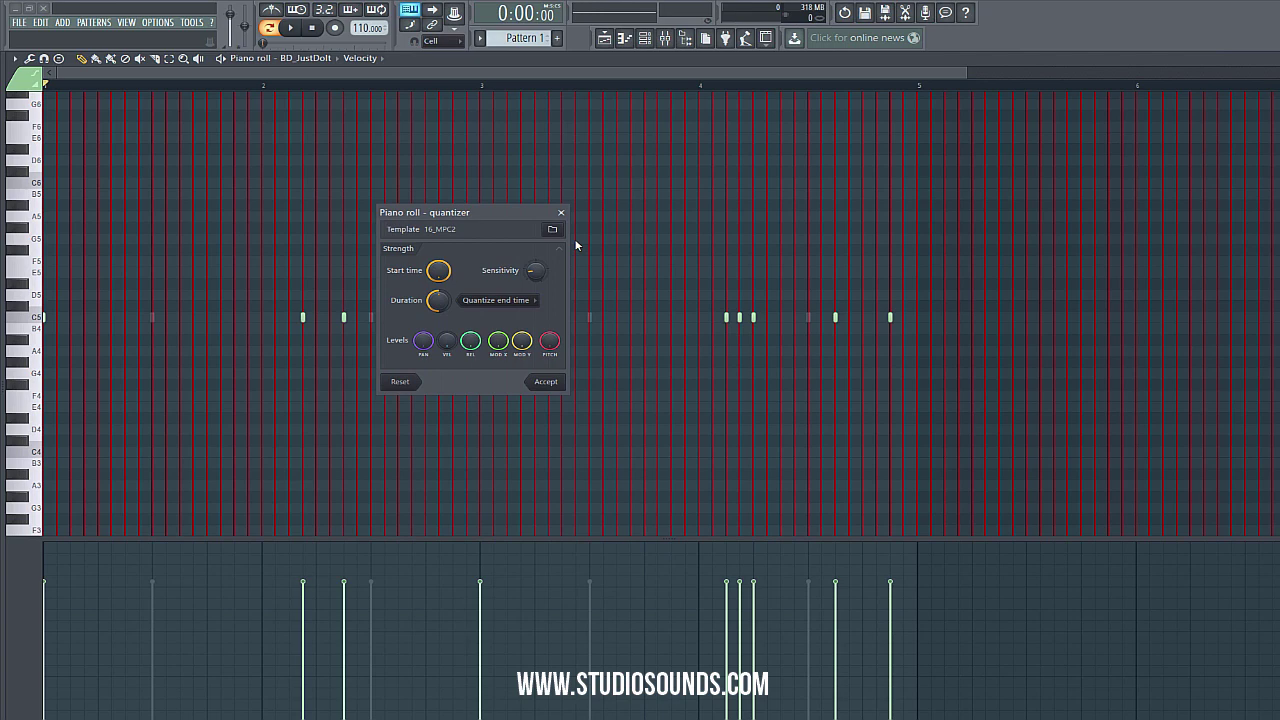
{"action": "left_click", "coordinate": [545, 381]}
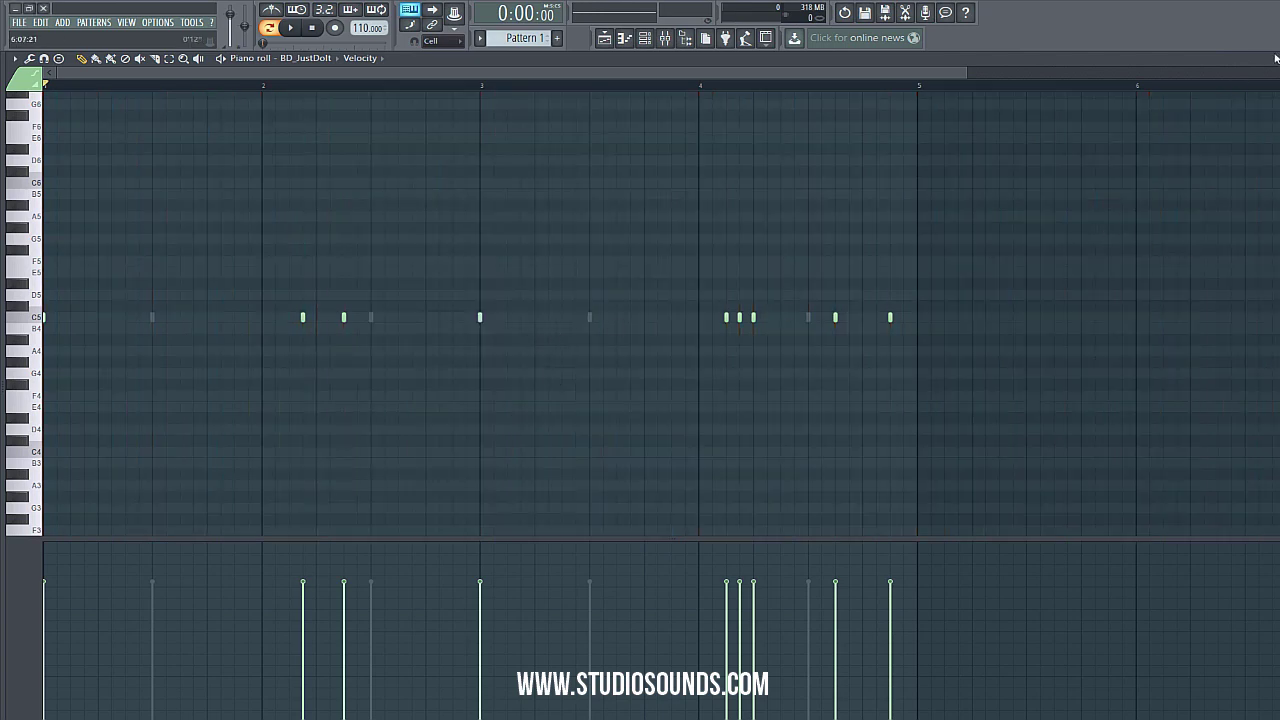
{"action": "key", "text": "F7"}
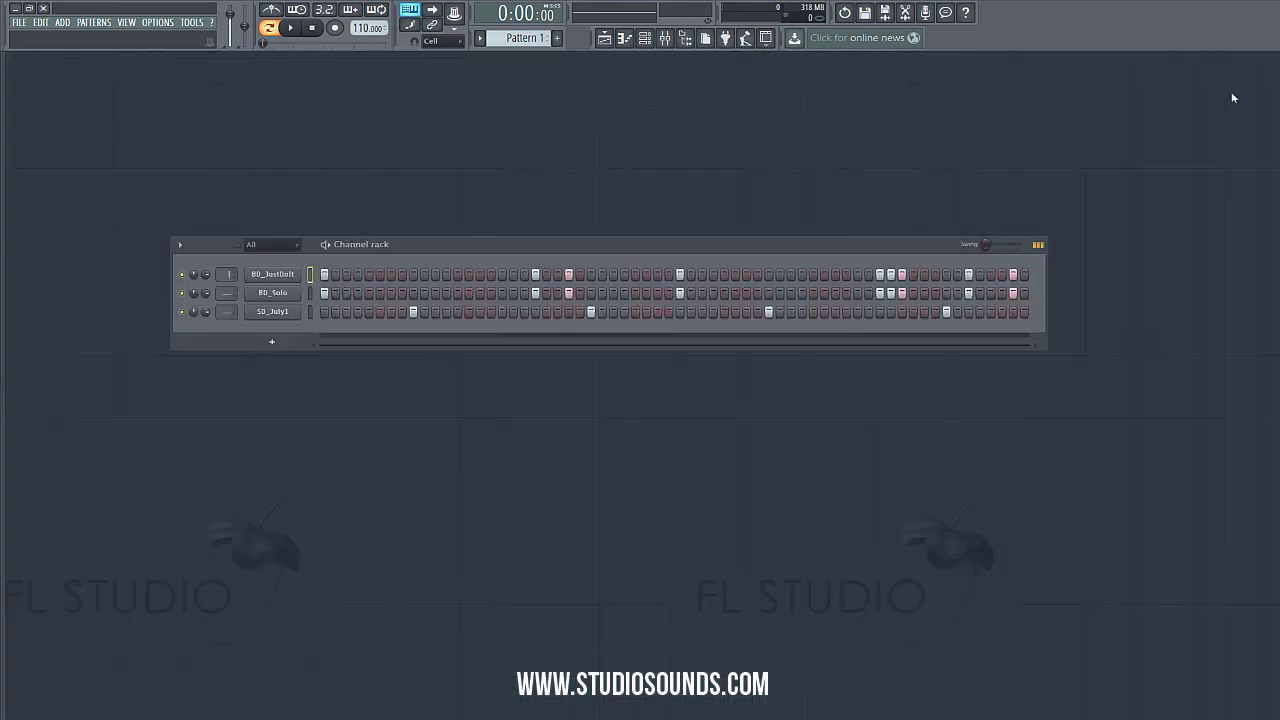
- Play Pattern 1 to hear the groove of the layered kicks and snare, and stop playback
{"action": "left_click", "coordinate": [311, 288]}
{"action": "left_click", "coordinate": [291, 29]}
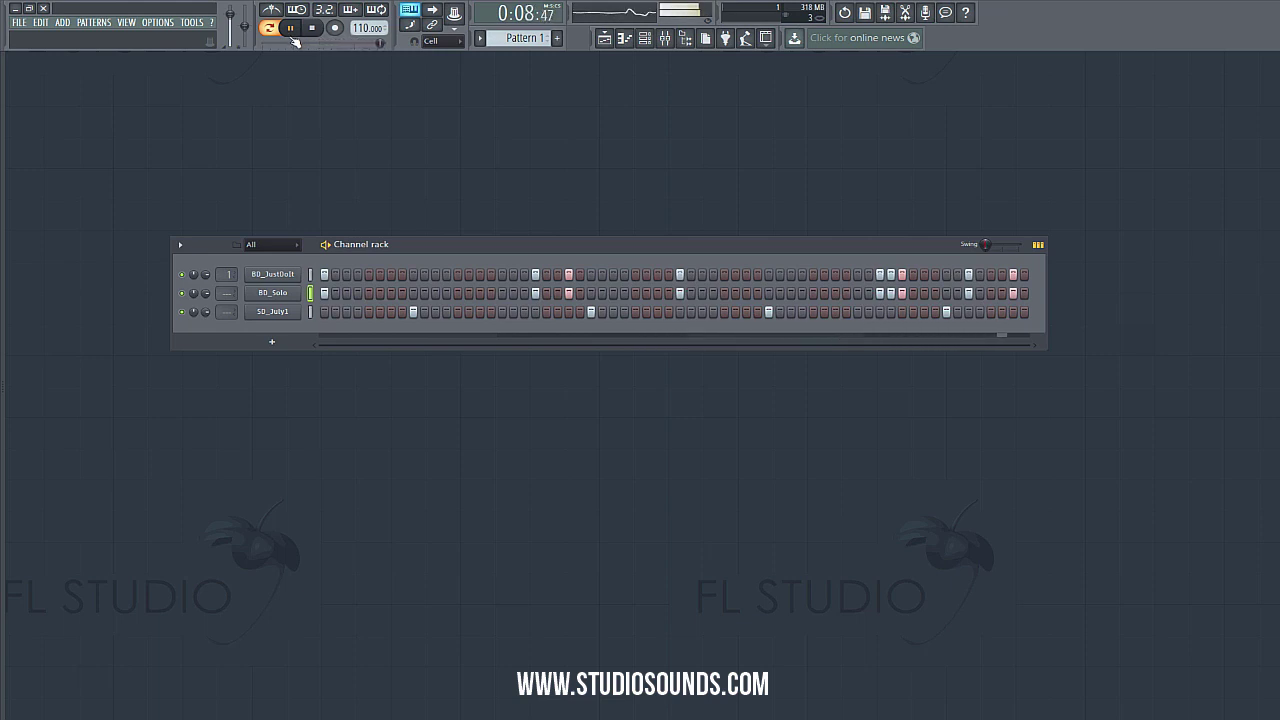
{"action": "left_click", "coordinate": [313, 29]}
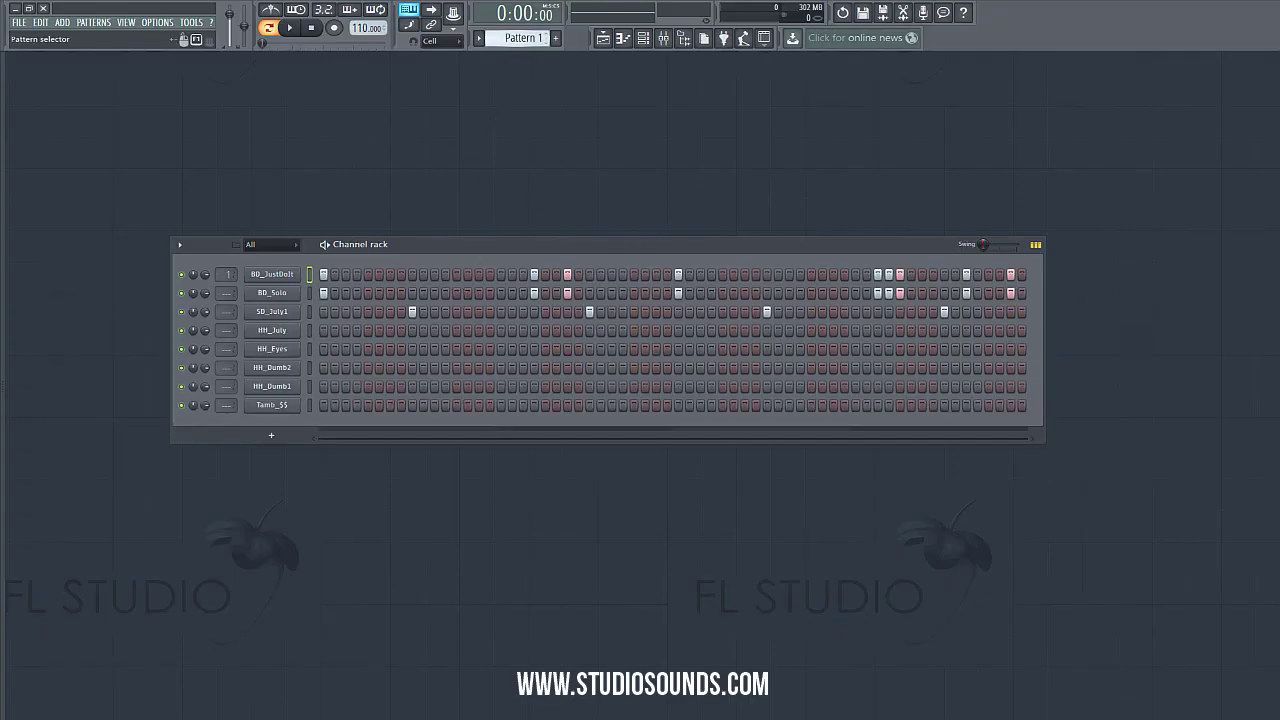
- Switch to Pattern 2, fill HH_July on every 4th step across 32 steps, and preview the result
{"action": "scroll", "coordinate": [513, 40], "scroll_direction": "down", "scroll_amount": 1}
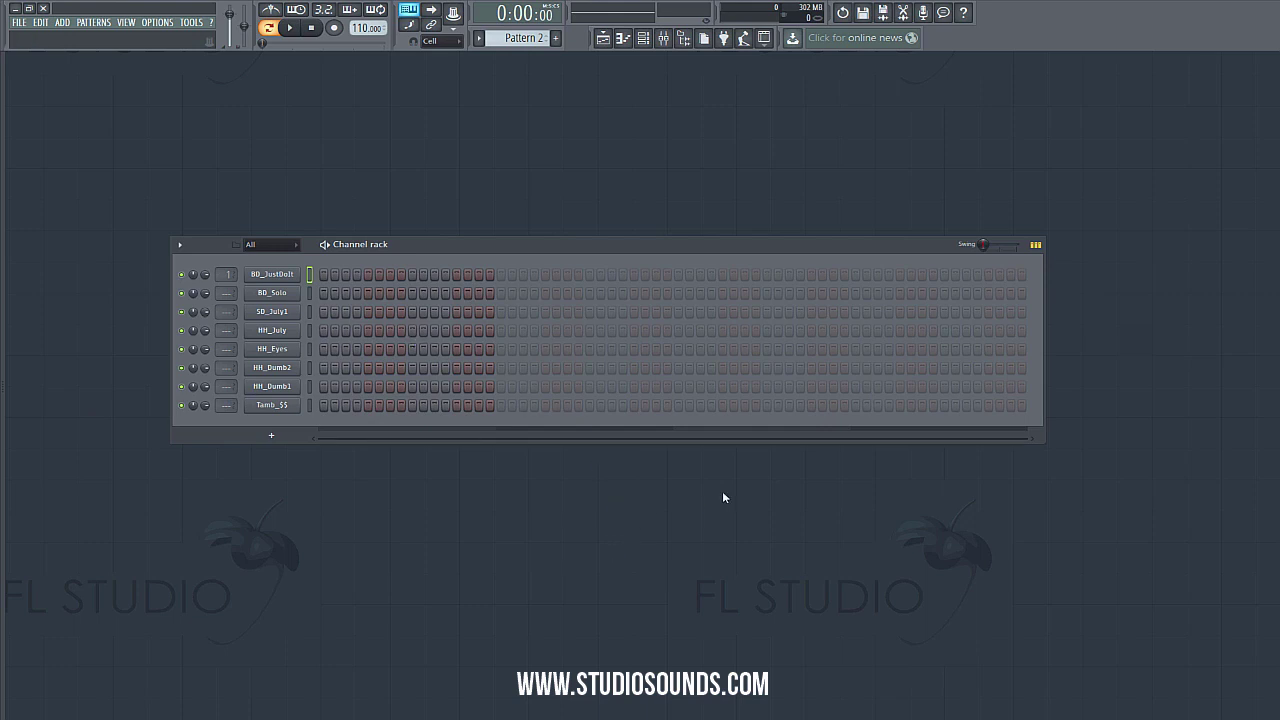
{"action": "left_click", "coordinate": [310, 331]}
{"action": "right_click", "coordinate": [302, 338]}
{"action": "left_click", "coordinate": [445, 380]}
{"action": "right_click", "coordinate": [272, 333]}
{"action": "left_click", "coordinate": [418, 382]}
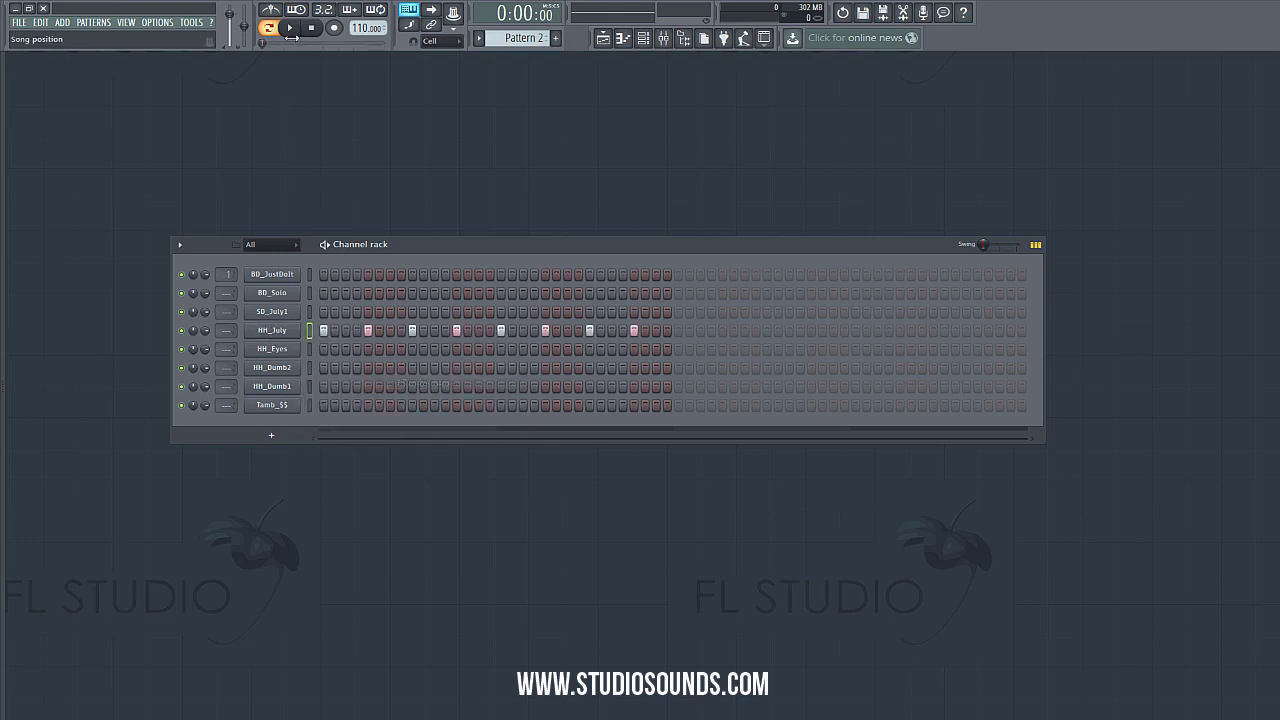
{"action": "left_click", "coordinate": [289, 28]}
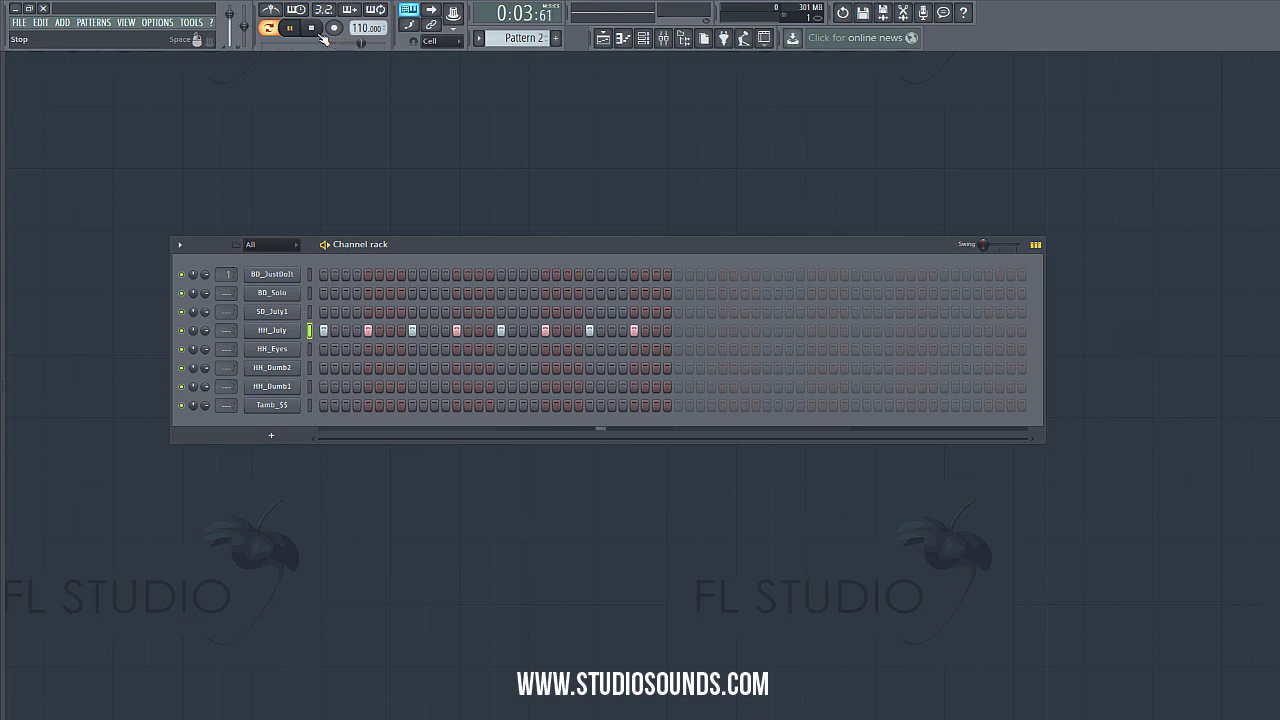
{"action": "left_click", "coordinate": [321, 34]}
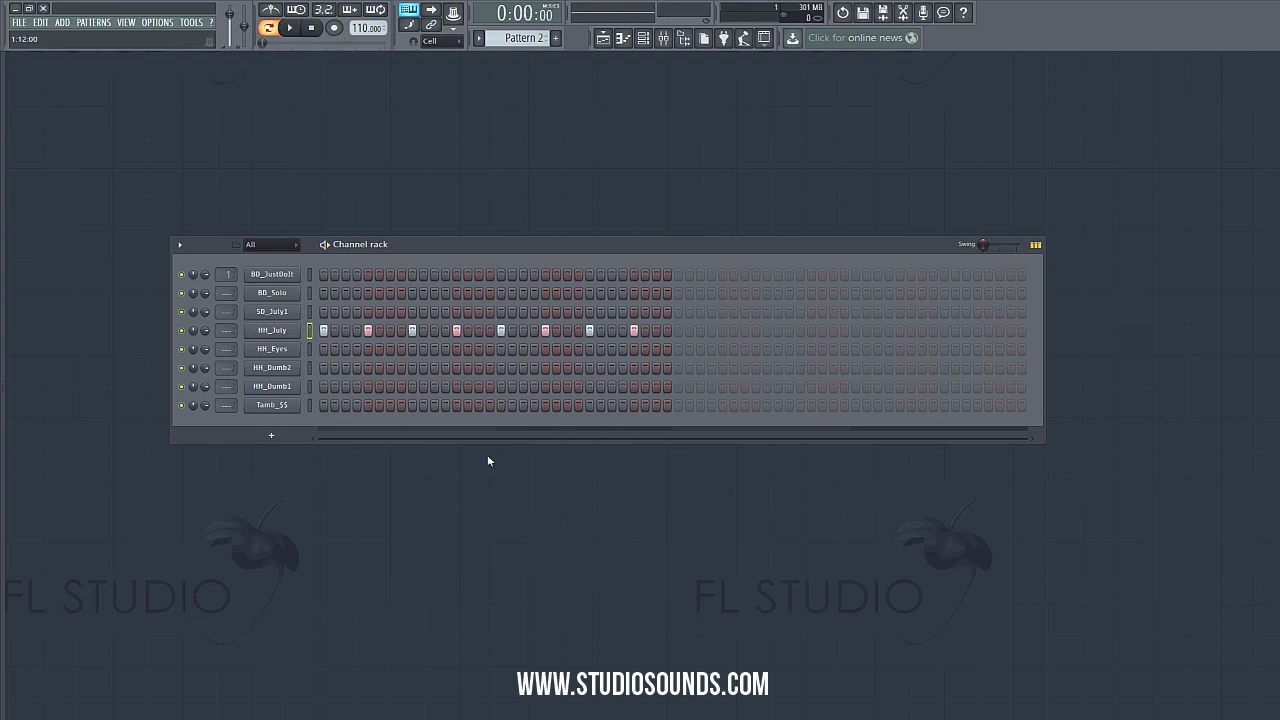
- Add HH_Eyes hi-hat hits on steps 3, 15, 16 and 31 of Pattern 2
{"action": "left_click", "coordinate": [346, 351]}
{"action": "left_click_drag", "start_coordinate": [479, 350], "coordinate": [490, 350]}
{"action": "left_click", "coordinate": [656, 349]}
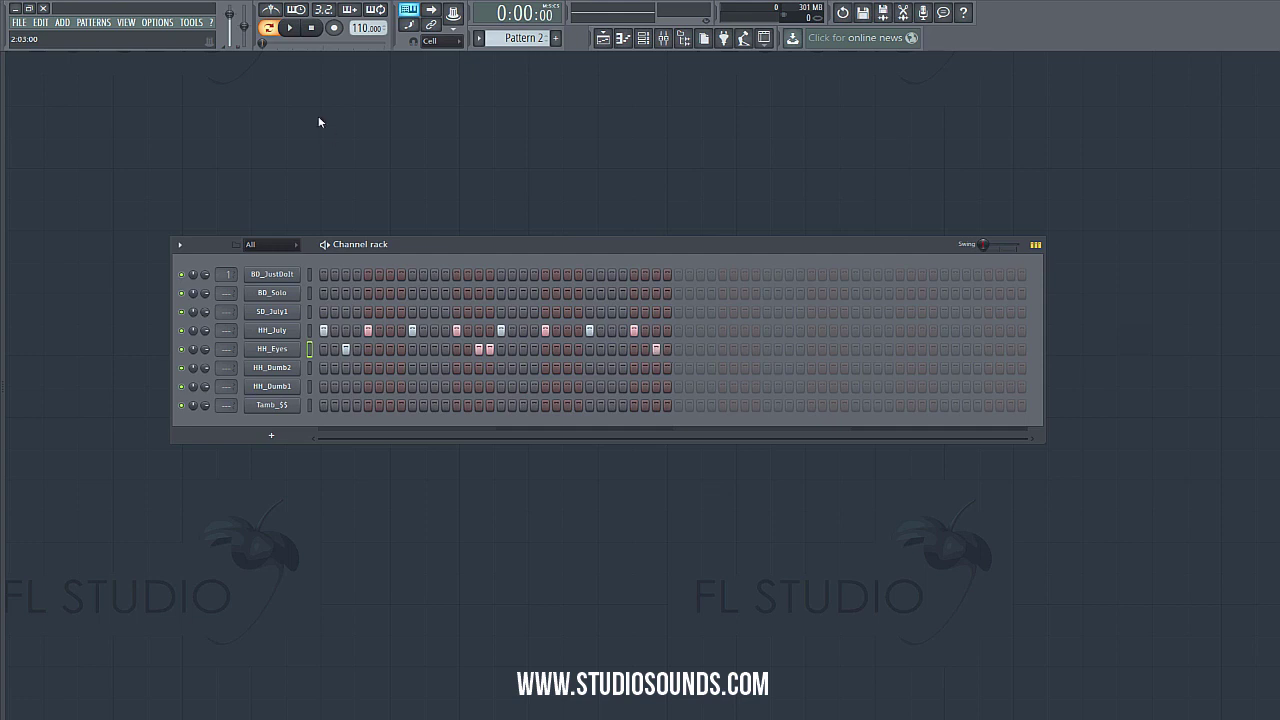
- Set the HH_Eyes and HH_July channels to cut themselves while the hi-hat pattern plays
{"action": "left_click", "coordinate": [290, 28]}
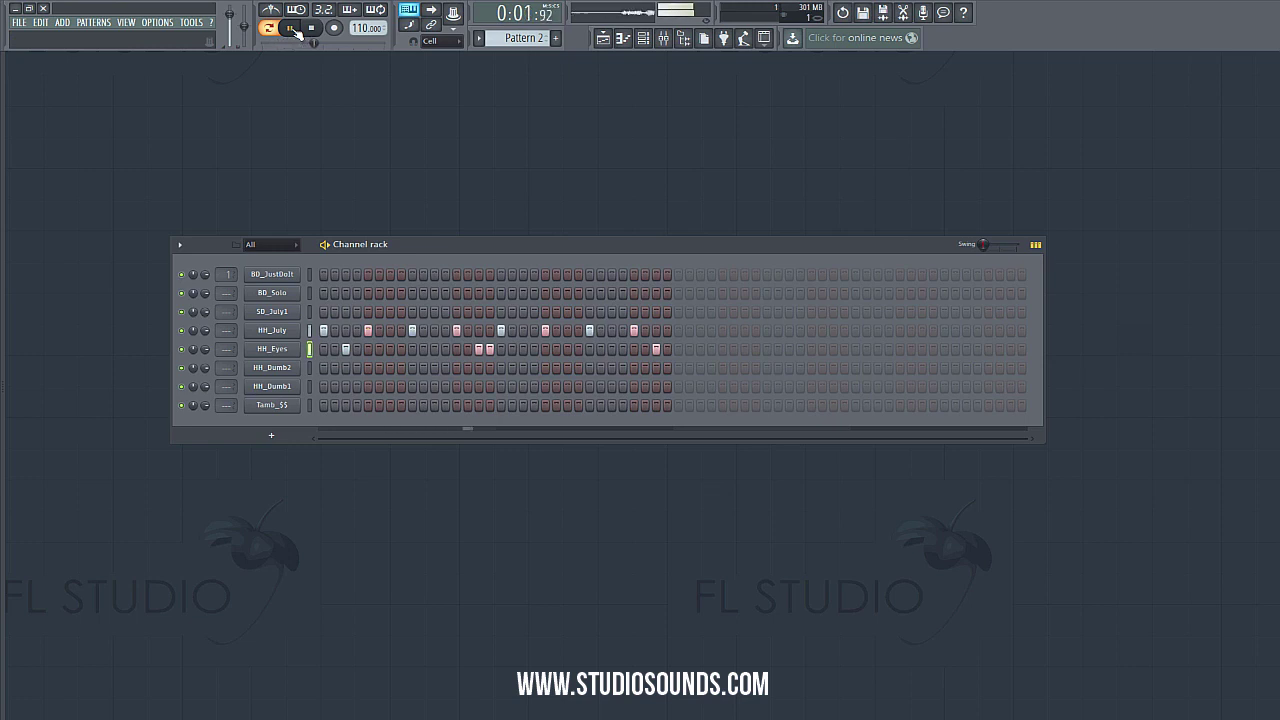
{"action": "right_click", "coordinate": [282, 350]}
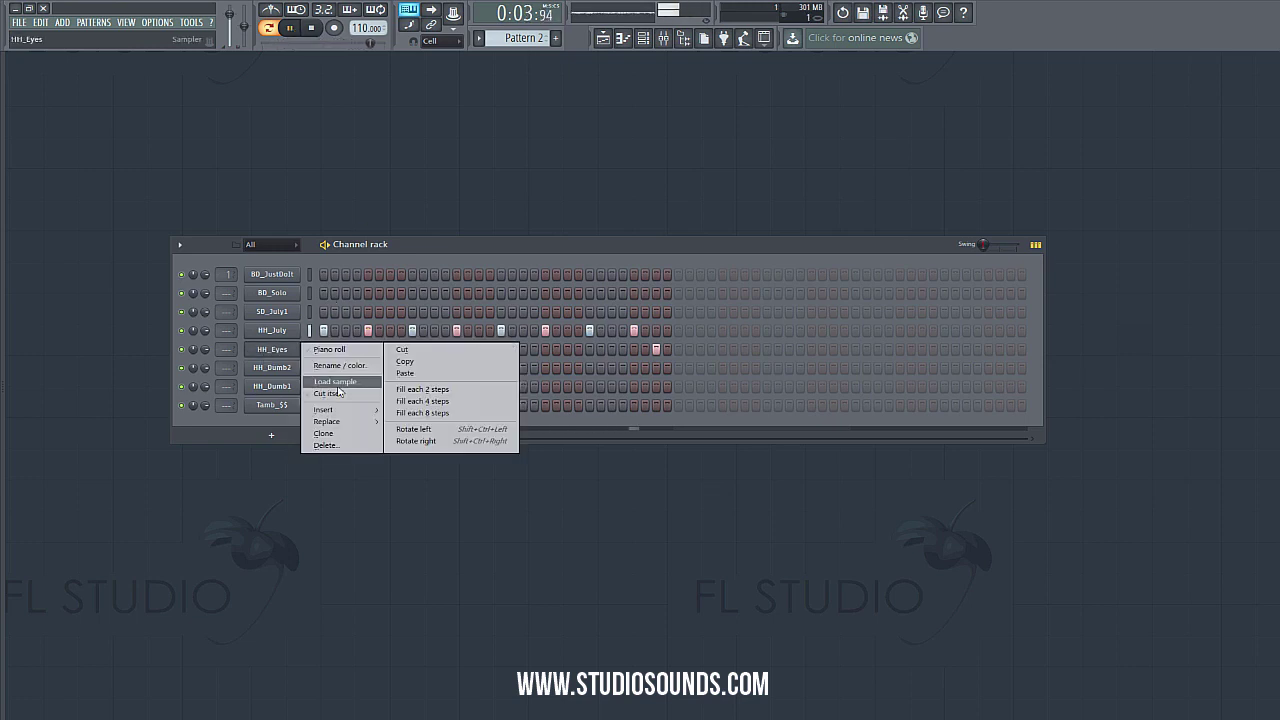
{"action": "left_click", "coordinate": [328, 390]}
{"action": "right_click", "coordinate": [293, 335]}
{"action": "left_click", "coordinate": [328, 374]}
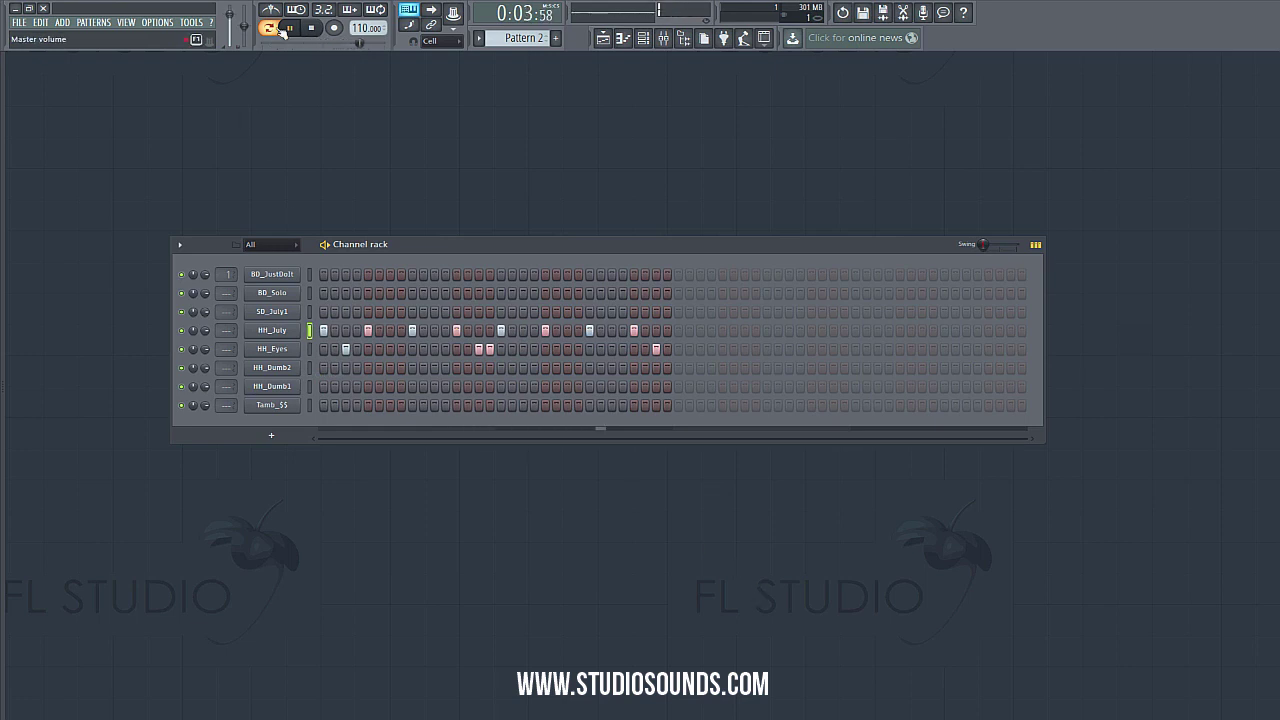
{"action": "key", "text": "space"}
- Quantize the HH_July notes in the piano roll with the 16_MPC2 groove template and close the piano roll
{"action": "right_click", "coordinate": [293, 340]}
{"action": "left_click", "coordinate": [312, 334]}
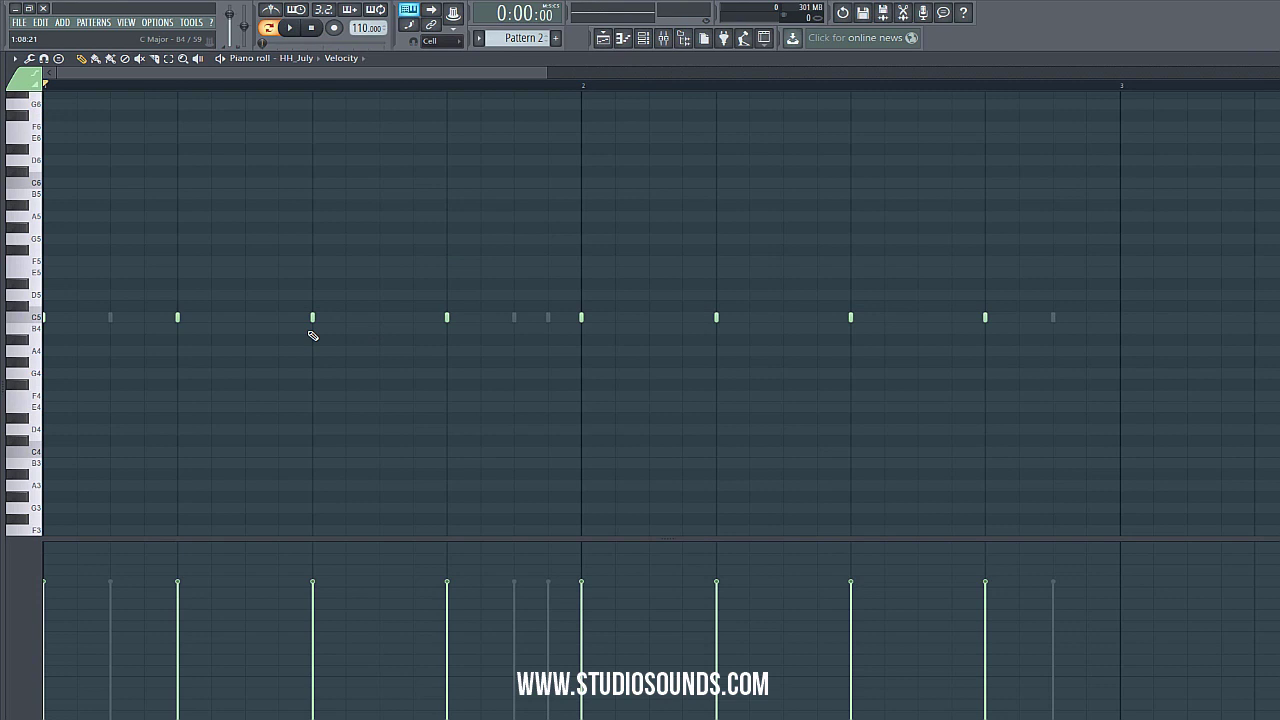
{"action": "key", "text": "alt+q"}
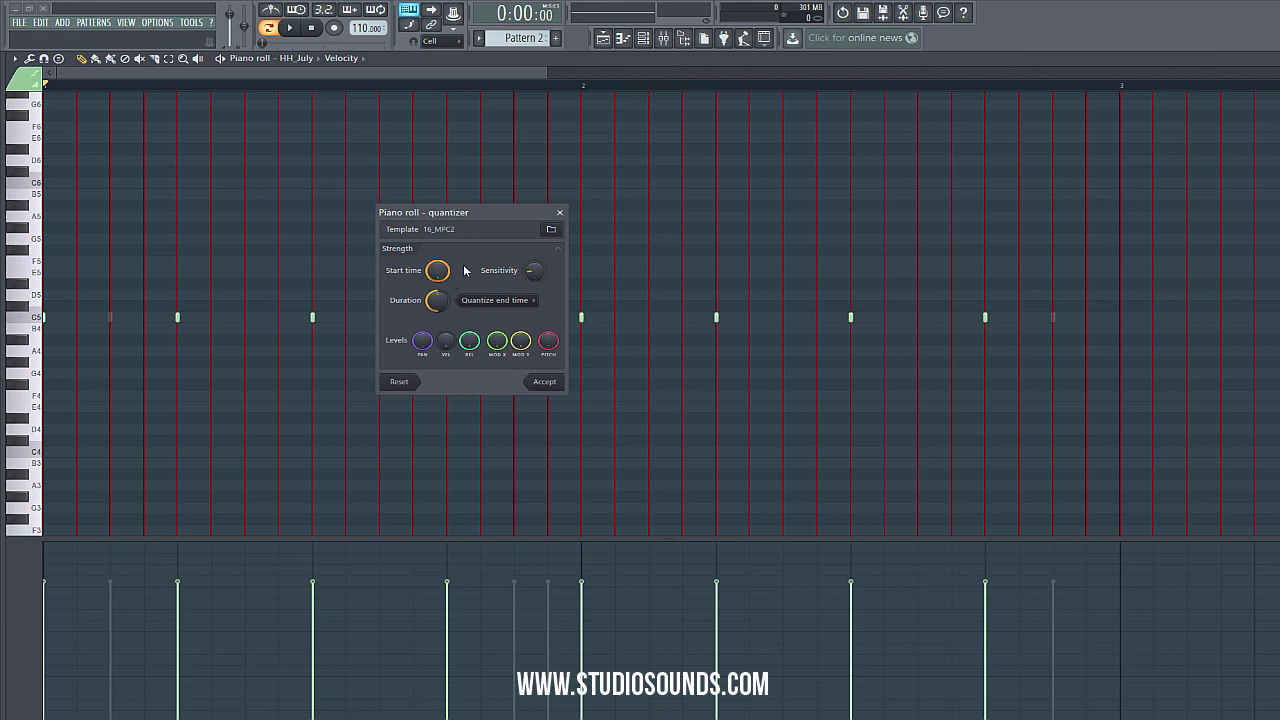
{"action": "left_click", "coordinate": [552, 380]}
{"action": "left_click", "coordinate": [42, 8]}
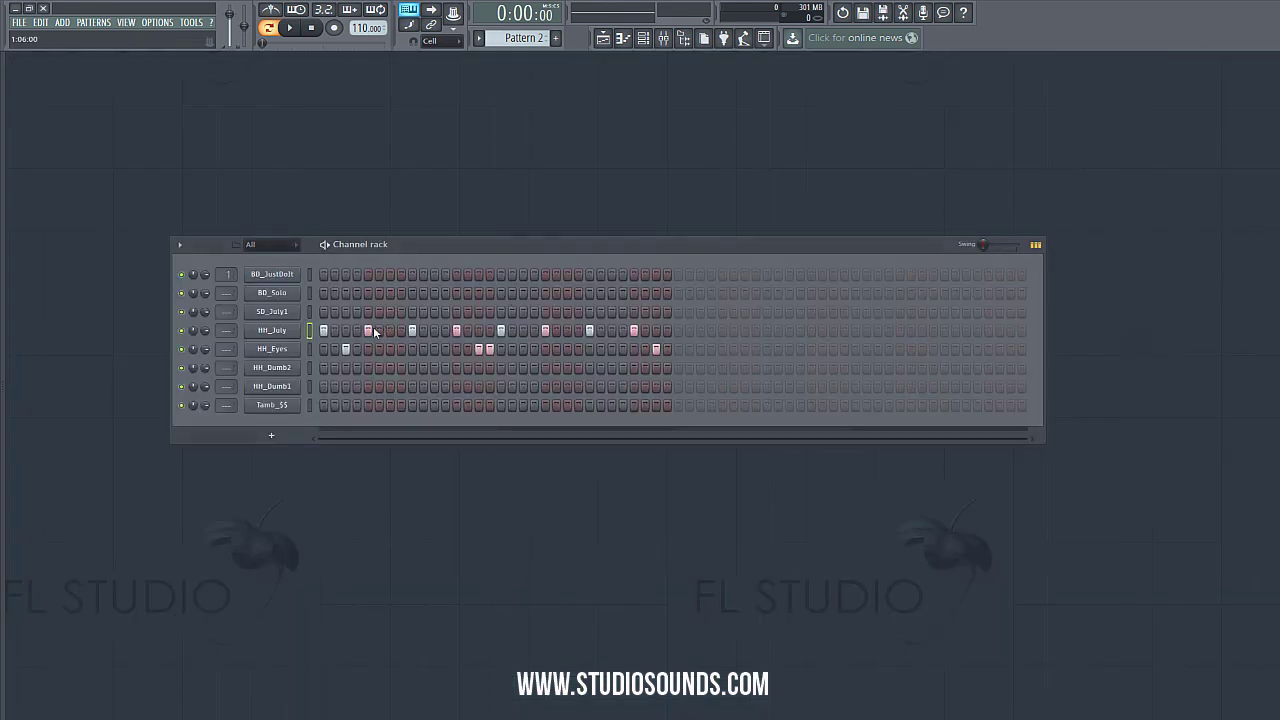
- Quantize the HH_Eyes notes in the piano roll and return to the channel rack
{"action": "right_click", "coordinate": [300, 340]}
{"action": "left_click", "coordinate": [330, 352]}
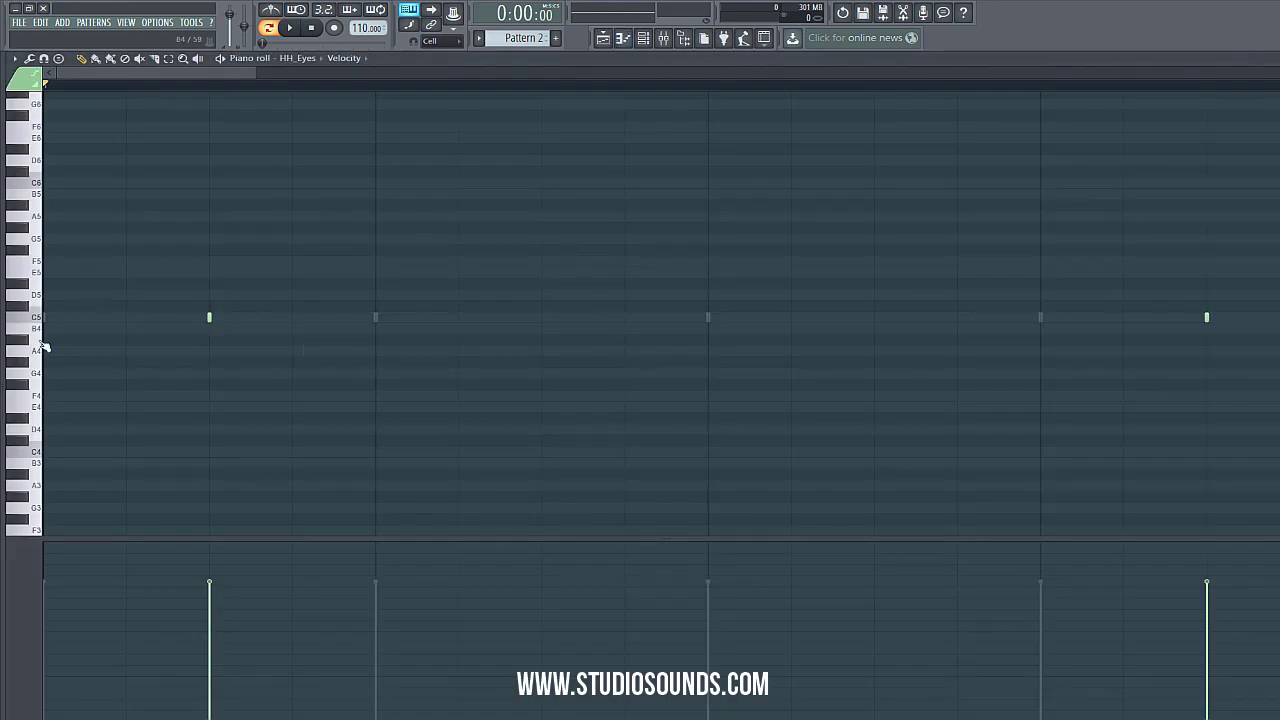
{"action": "key", "text": "alt+q"}
{"action": "left_click", "coordinate": [548, 381]}
{"action": "left_click", "coordinate": [1278, 59]}
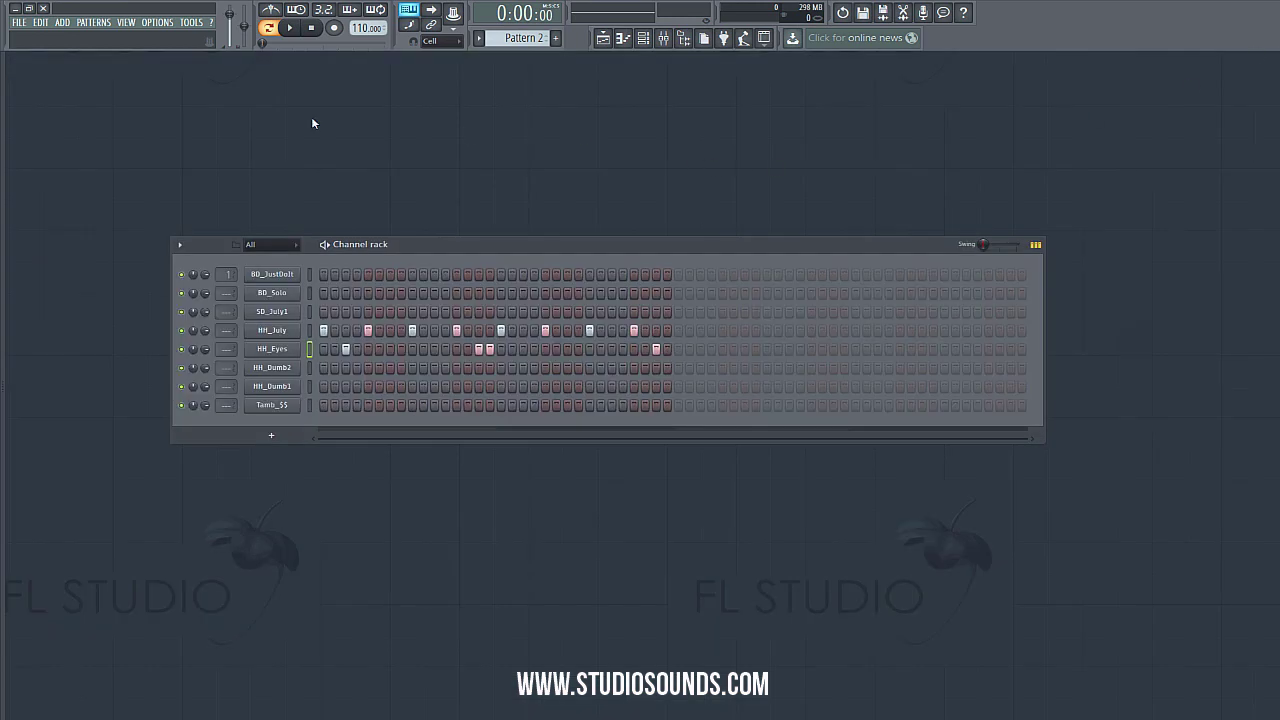
- Play Pattern 2 and turn on the metronome to compare the hi-hats against it, and stop playback
{"action": "left_click", "coordinate": [291, 28]}
{"action": "left_click", "coordinate": [271, 11]}
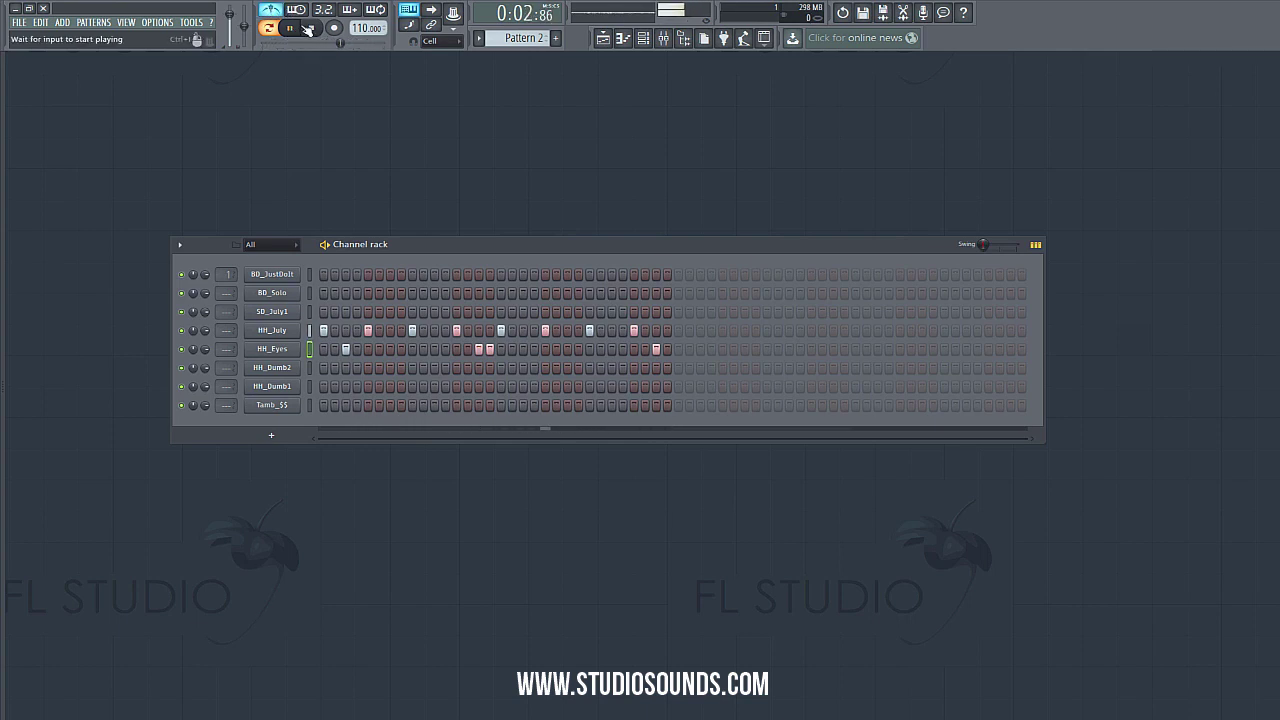
{"action": "left_click", "coordinate": [310, 28]}
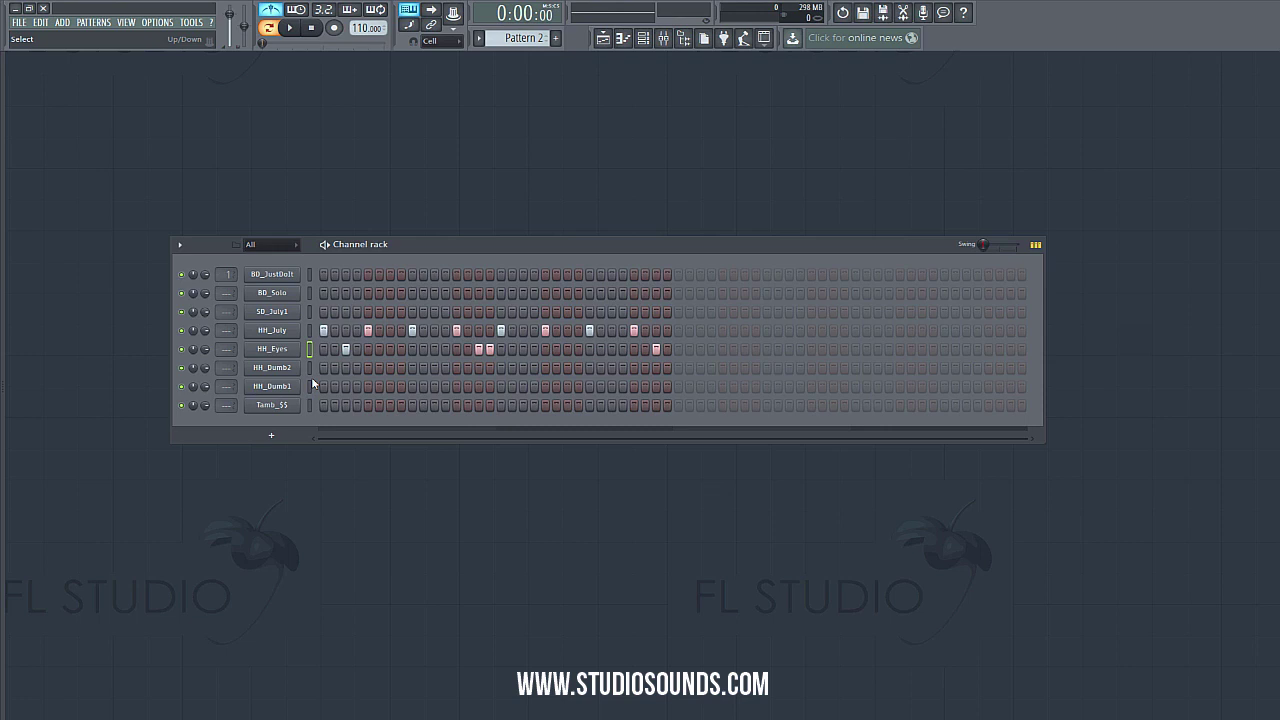
- In the HH_Dumb2 sampler settings, set the time-stretching mode to e2 generic and the stretch time to (none)
{"action": "left_click", "coordinate": [271, 367]}
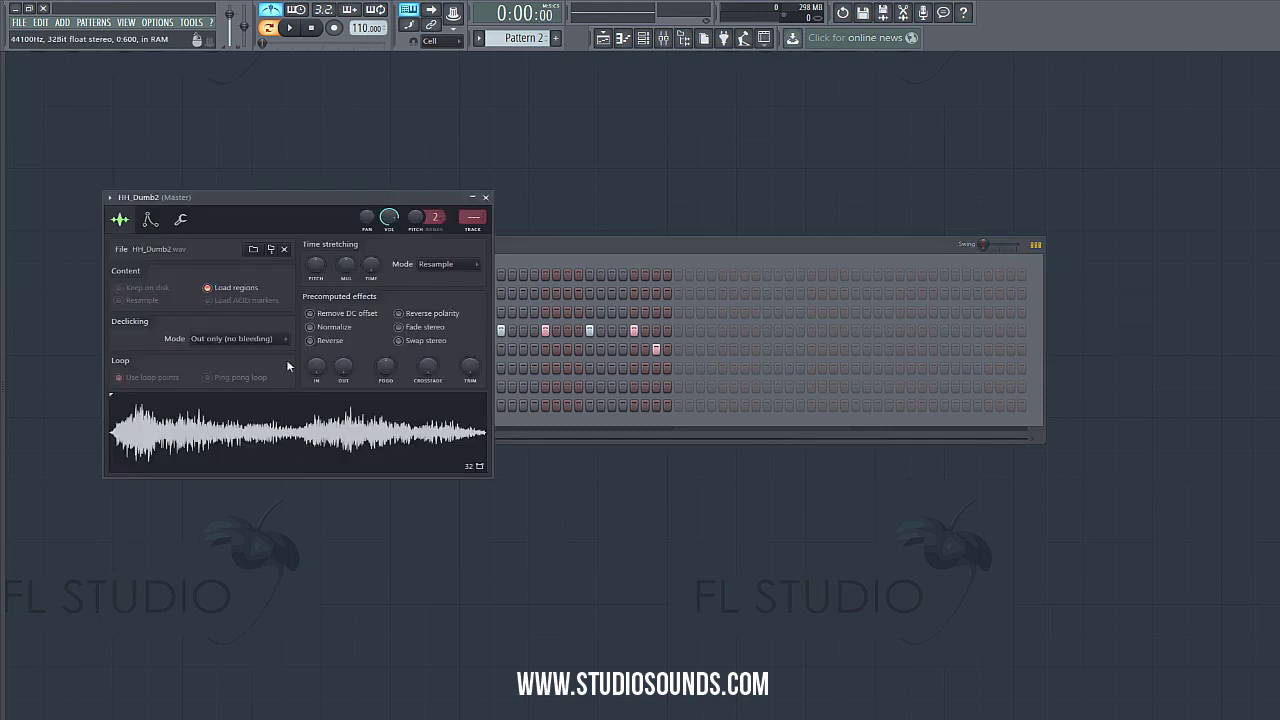
{"action": "left_click", "coordinate": [371, 267]}
{"action": "left_click", "coordinate": [440, 264]}
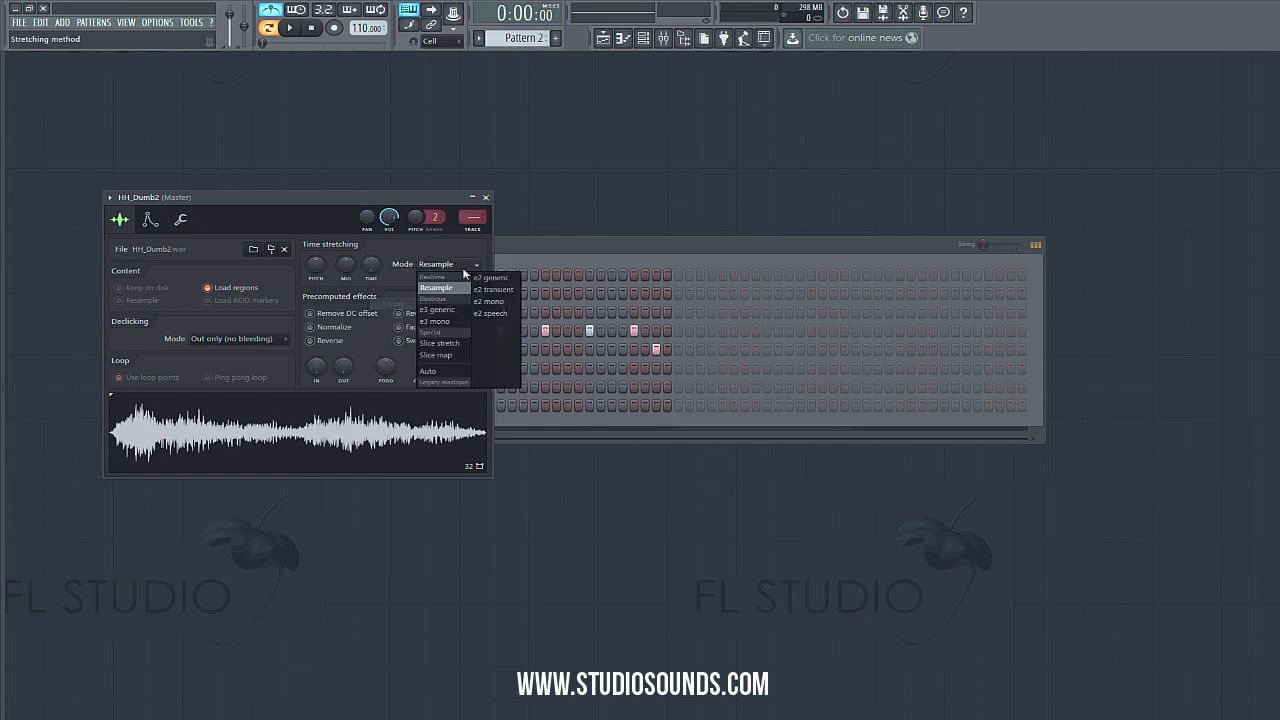
{"action": "left_click", "coordinate": [488, 278]}
{"action": "left_click", "coordinate": [371, 266]}
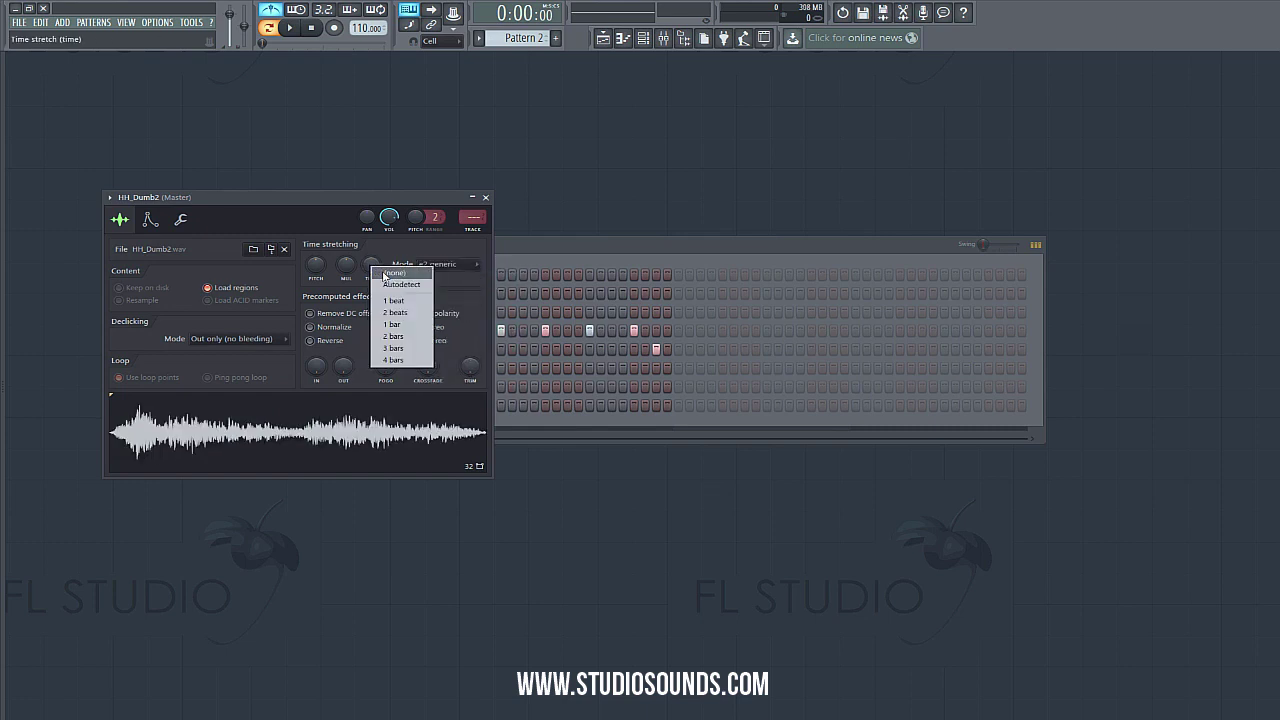
{"action": "left_click", "coordinate": [384, 273]}
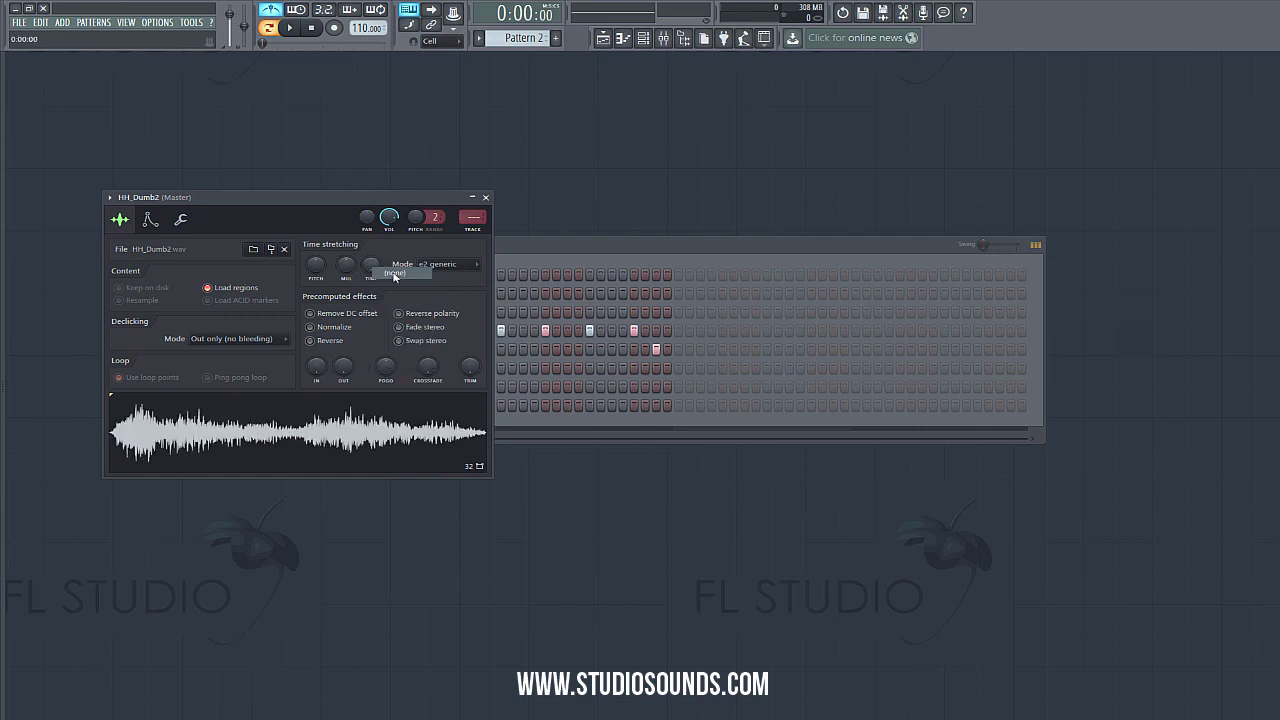
{"action": "left_click", "coordinate": [440, 264]}
{"action": "left_click", "coordinate": [630, 478]}
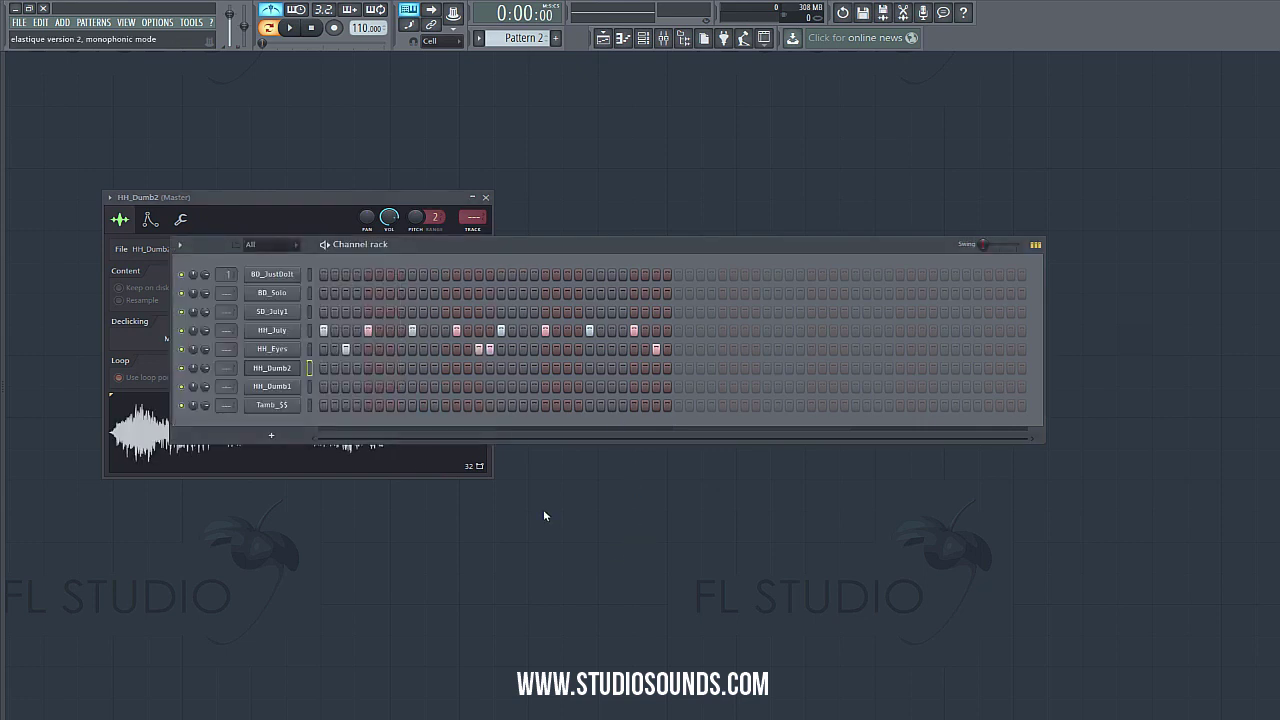
- Program HH_Dumb2 hits on steps 1, 9 and 17 and an HH_Dumb1 hit on step 25, play the pattern and stop it
{"action": "left_click", "coordinate": [324, 368]}
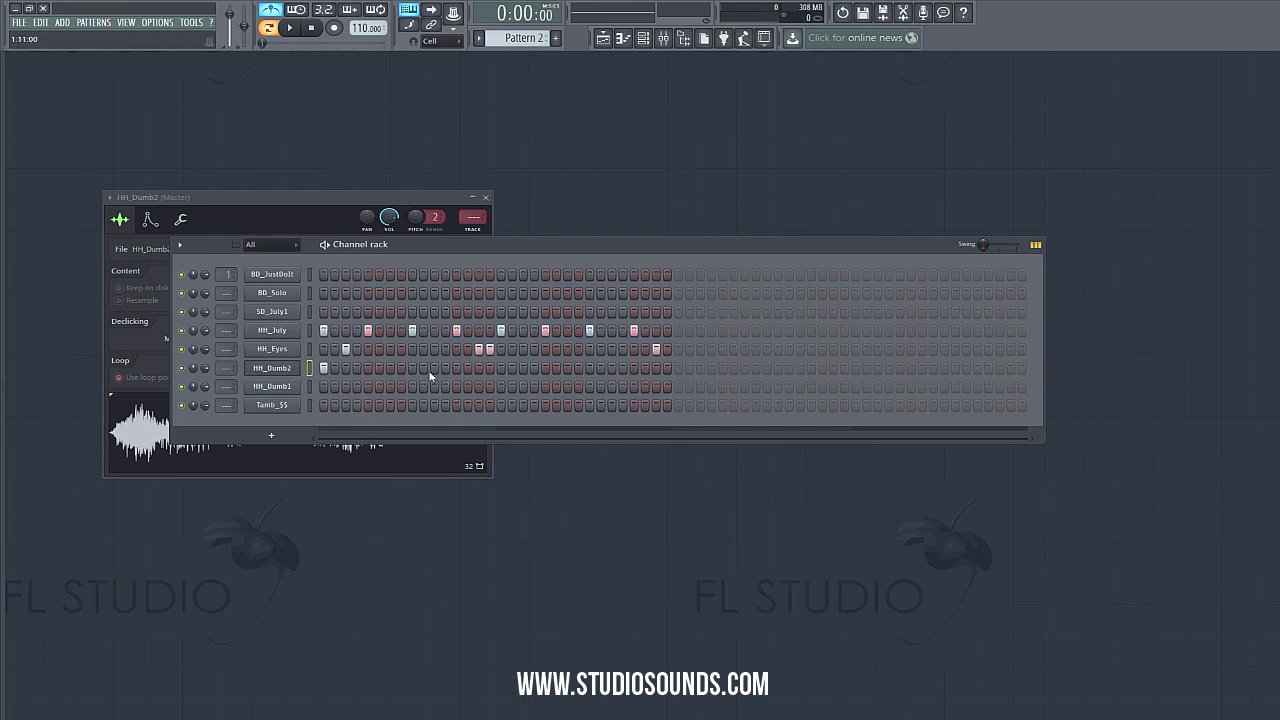
{"action": "left_click", "coordinate": [501, 368]}
{"action": "left_click", "coordinate": [589, 386]}
{"action": "left_click", "coordinate": [293, 29]}
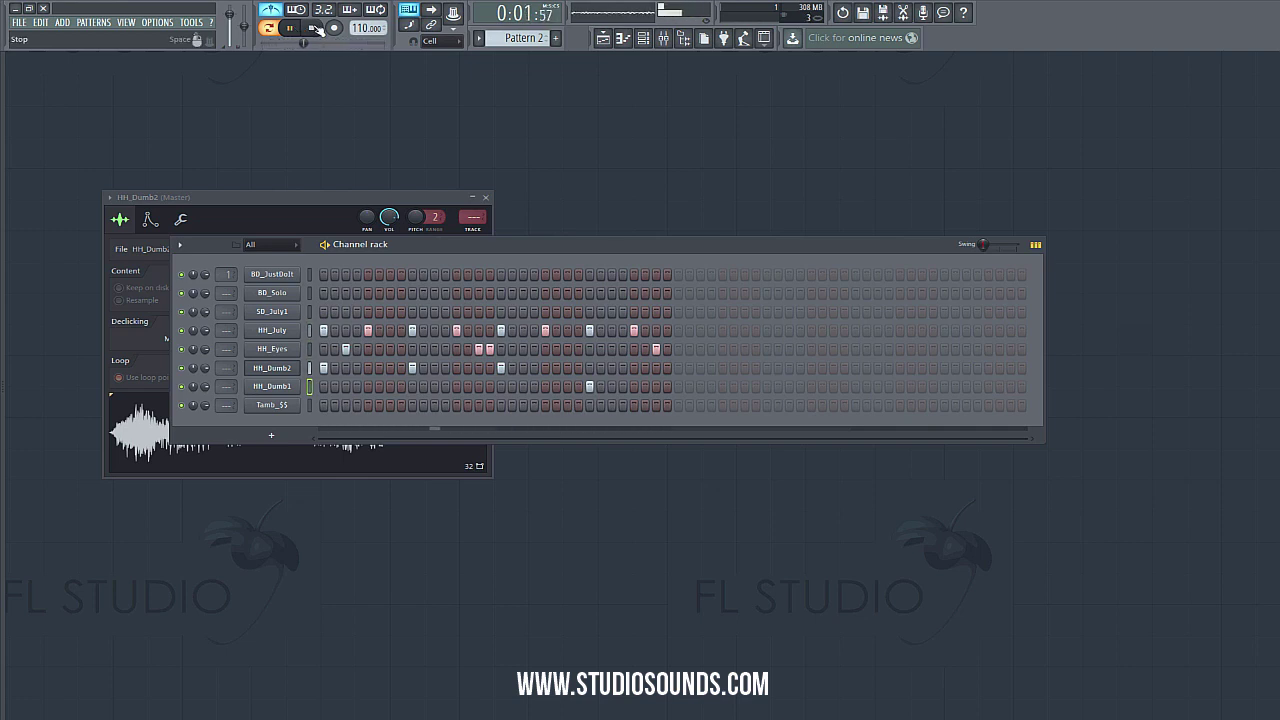
{"action": "left_click", "coordinate": [313, 29]}
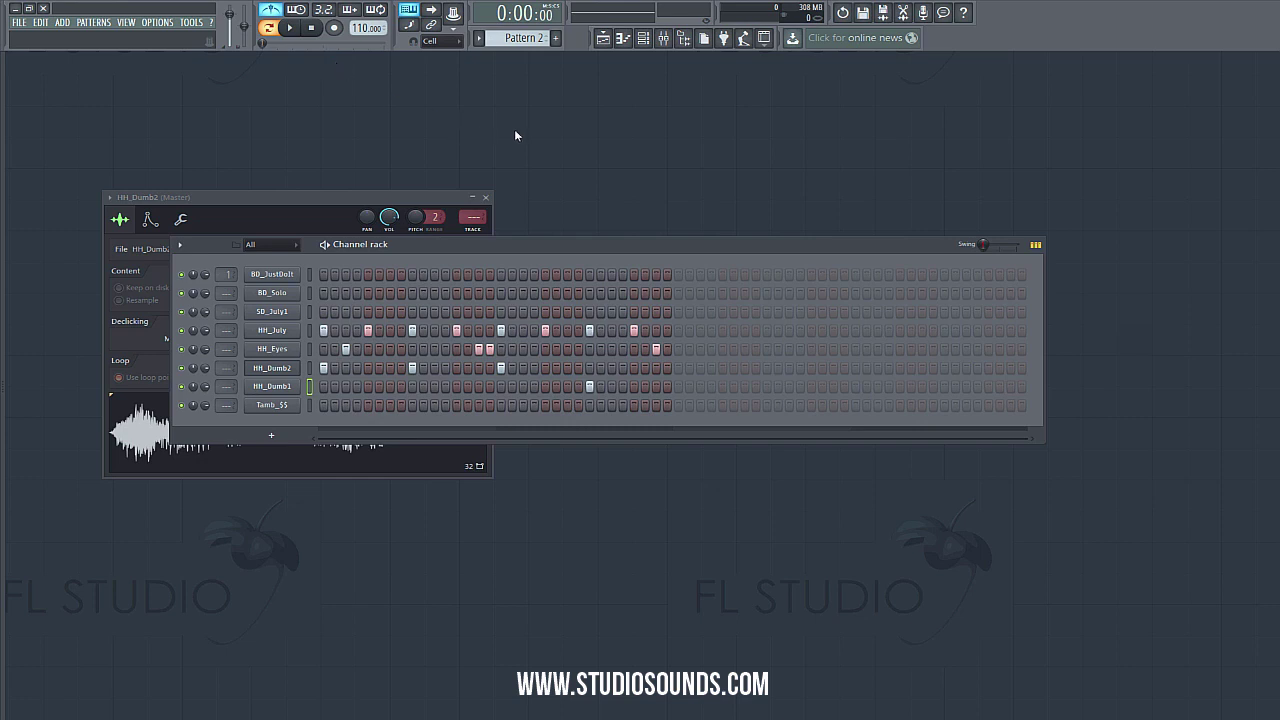
- Quantize the HH_Dumb2 notes in the piano roll with the 16_MPC2 groove template and close the piano roll
{"action": "right_click", "coordinate": [284, 368]}
{"action": "left_click", "coordinate": [313, 365]}
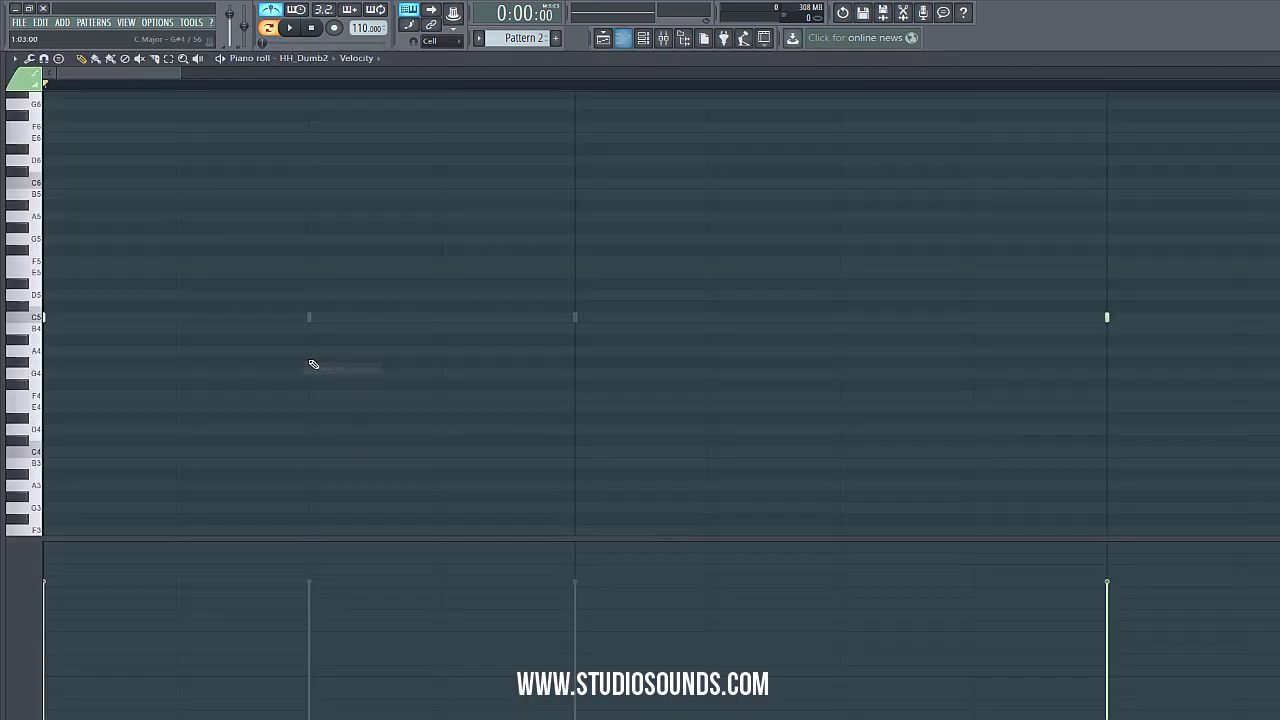
{"action": "key", "text": "alt+q"}
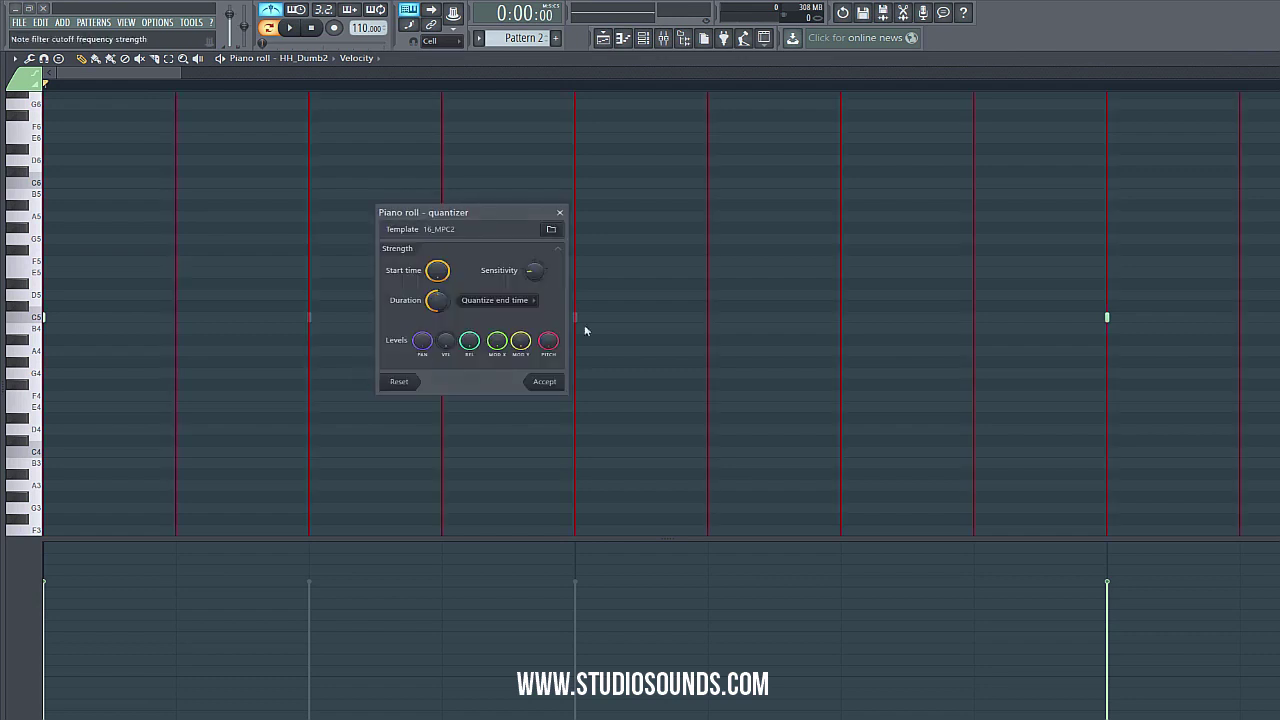
{"action": "left_click", "coordinate": [558, 385]}
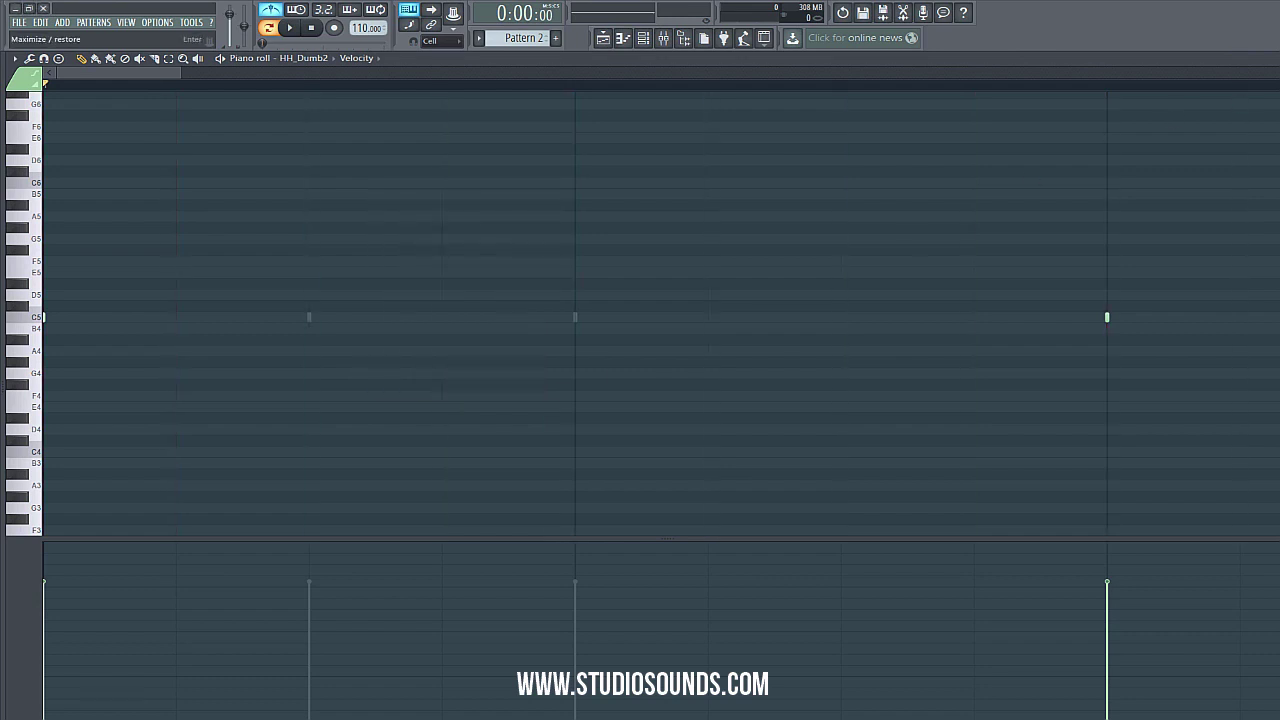
{"action": "key", "text": "F7"}
- Quantize the HH_Dumb1 note in the piano roll with the same groove template and return to the channel rack
{"action": "right_click", "coordinate": [302, 388]}
{"action": "left_click", "coordinate": [330, 387]}
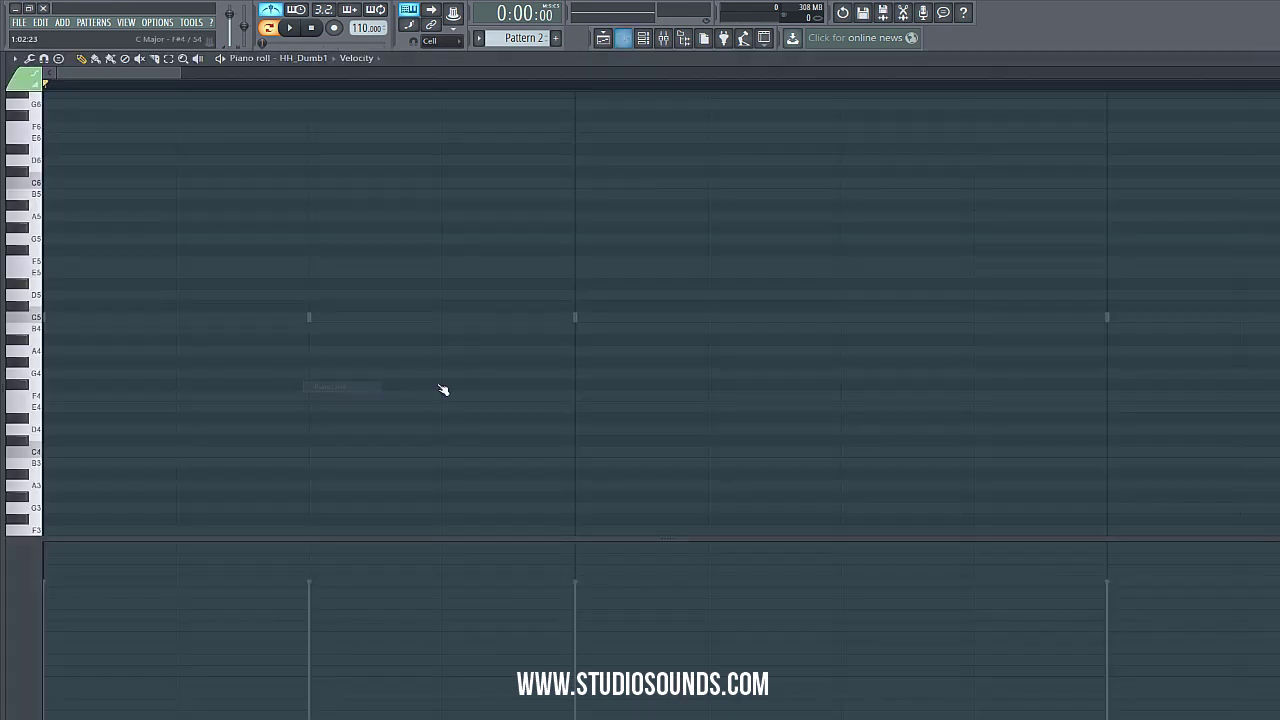
{"action": "key", "text": "alt+q"}
{"action": "left_click", "coordinate": [552, 388]}
{"action": "key", "text": "F7"}
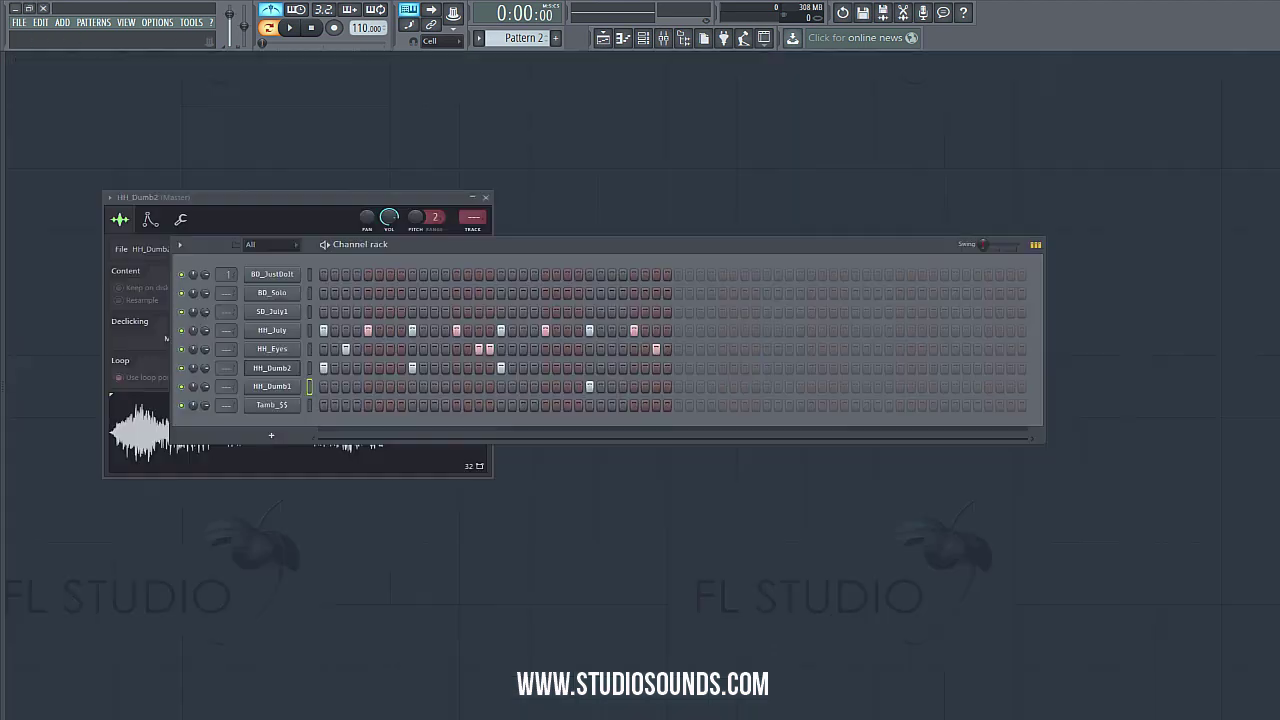
- Add a Tamb_$$ hit on step 25, quantize it in the piano roll with the 16_MPC2 template and close the piano roll
{"action": "left_click", "coordinate": [589, 405]}
{"action": "right_click", "coordinate": [295, 404]}
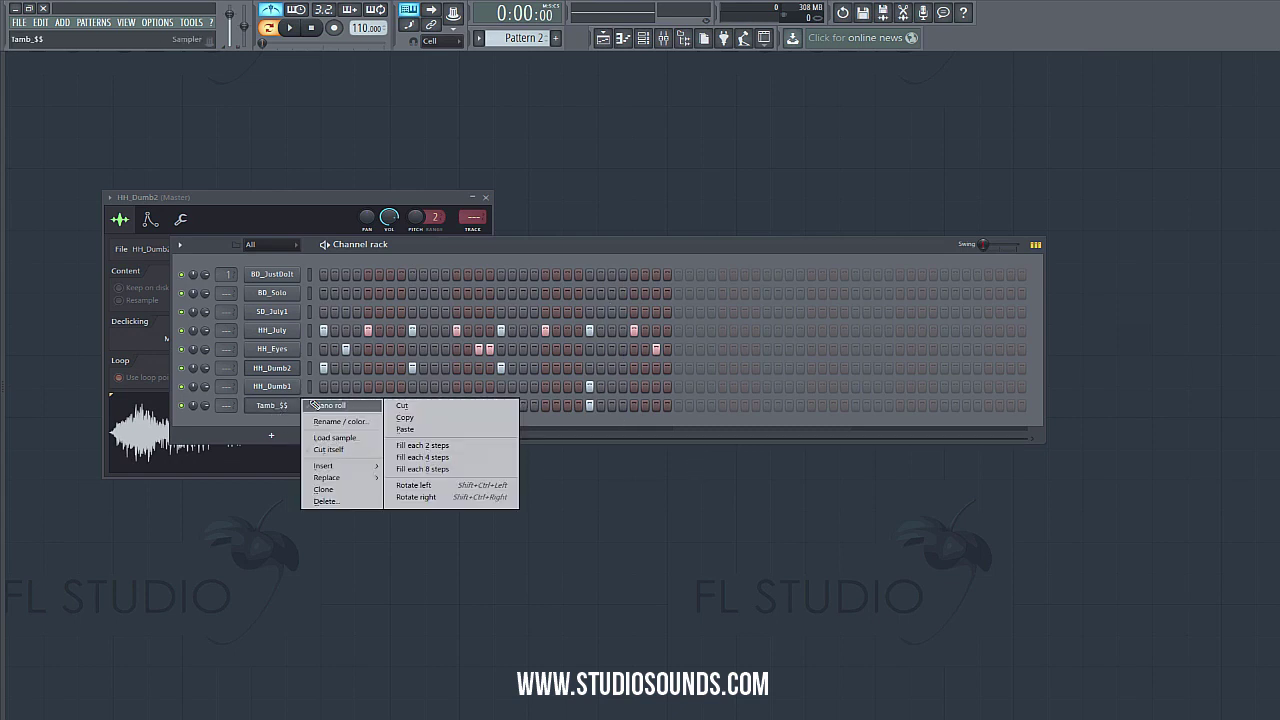
{"action": "left_click", "coordinate": [312, 405]}
{"action": "key", "text": "alt+q"}
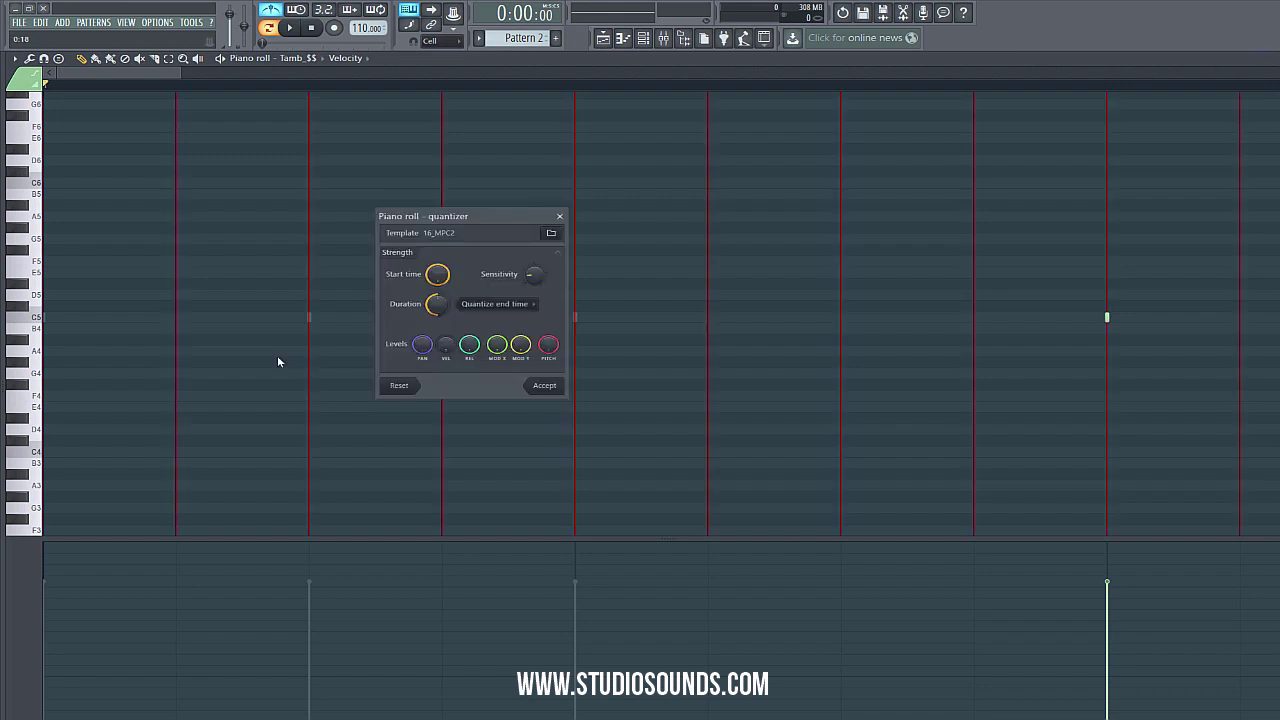
{"action": "left_click", "coordinate": [548, 388]}
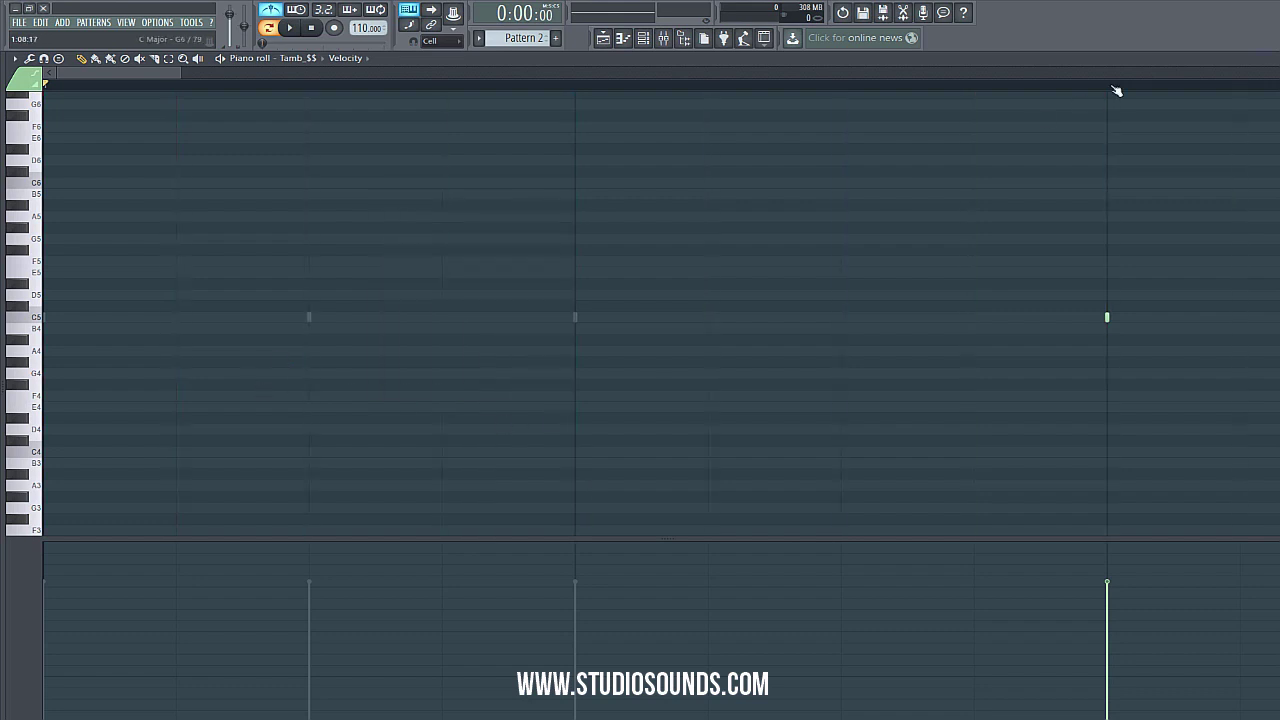
{"action": "left_click", "coordinate": [1259, 52]}
- Paint four Pattern 2 clips on playlist Track 2 from bar 9 to bar 17, play the arrangement and return to the channel rack
{"action": "left_click", "coordinate": [603, 38]}
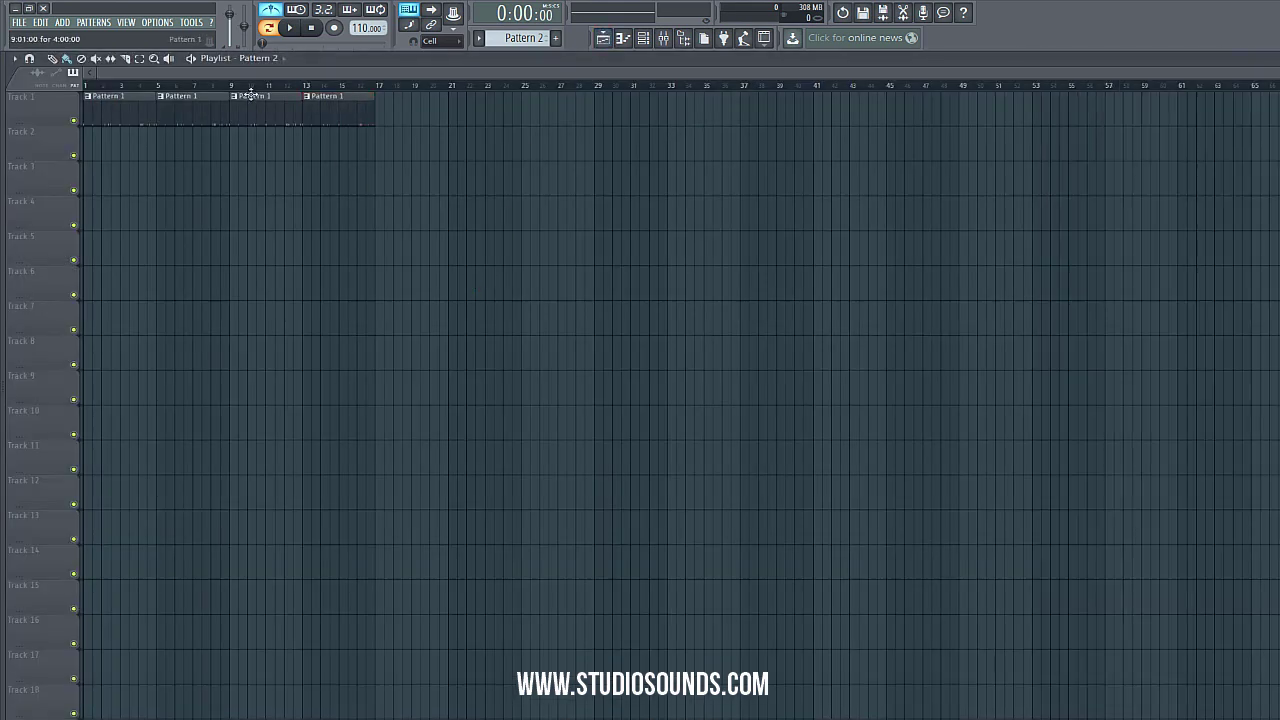
{"action": "left_click", "coordinate": [238, 146]}
{"action": "right_click", "coordinate": [234, 149]}
{"action": "left_click_drag", "start_coordinate": [234, 149], "coordinate": [363, 149]}
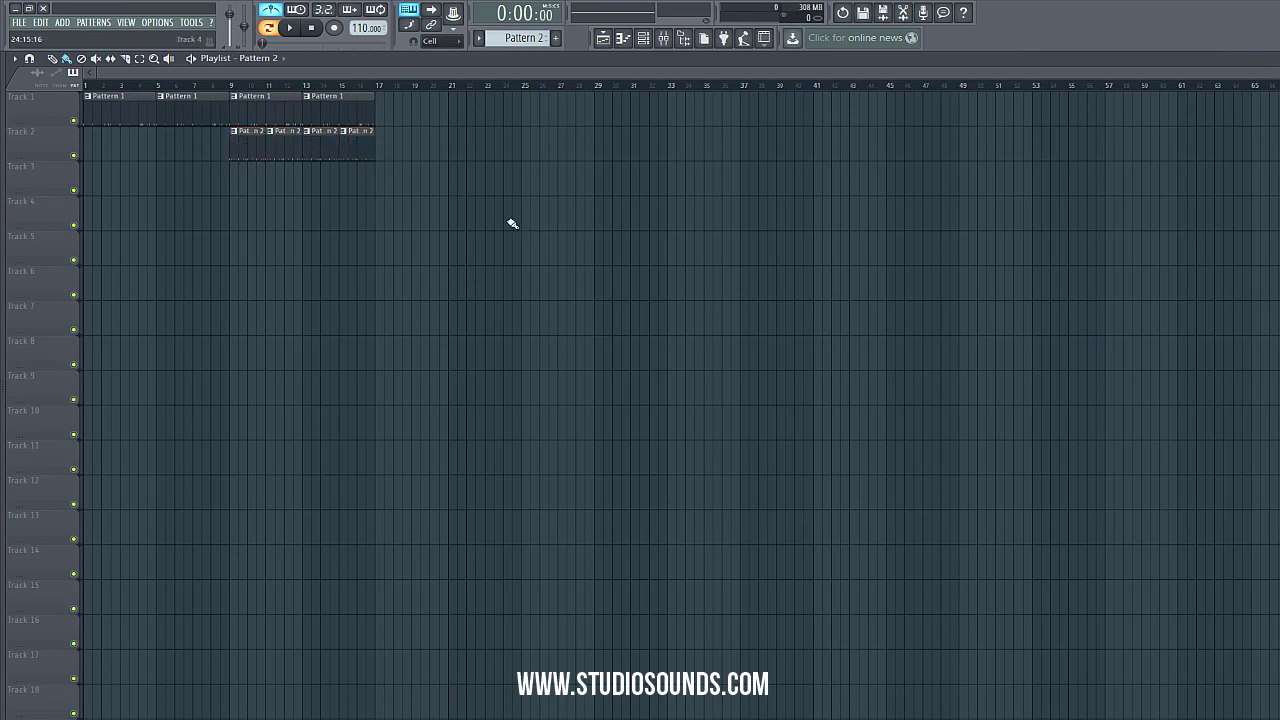
{"action": "key", "text": "space"}
{"action": "key", "text": "space"}
{"action": "left_click", "coordinate": [43, 8]}
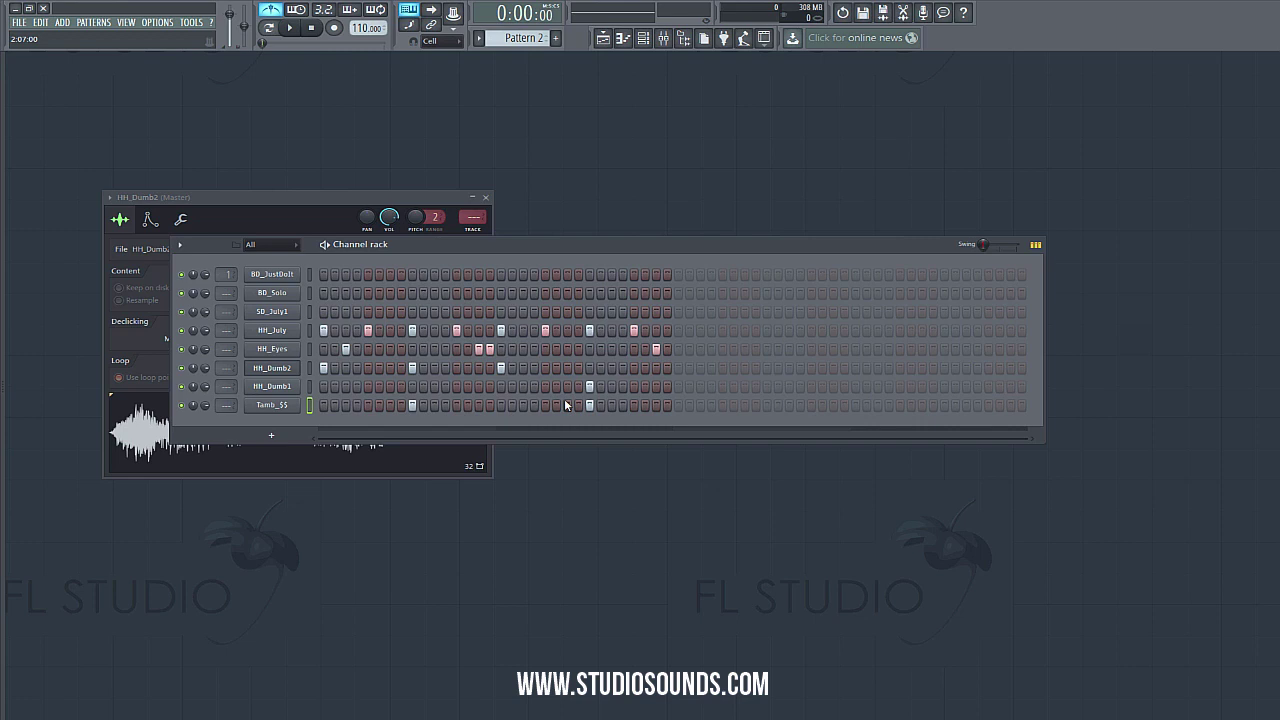
- Open the playlist, play the arrangement from the start through both sections and stop playback
{"action": "left_click", "coordinate": [603, 37]}
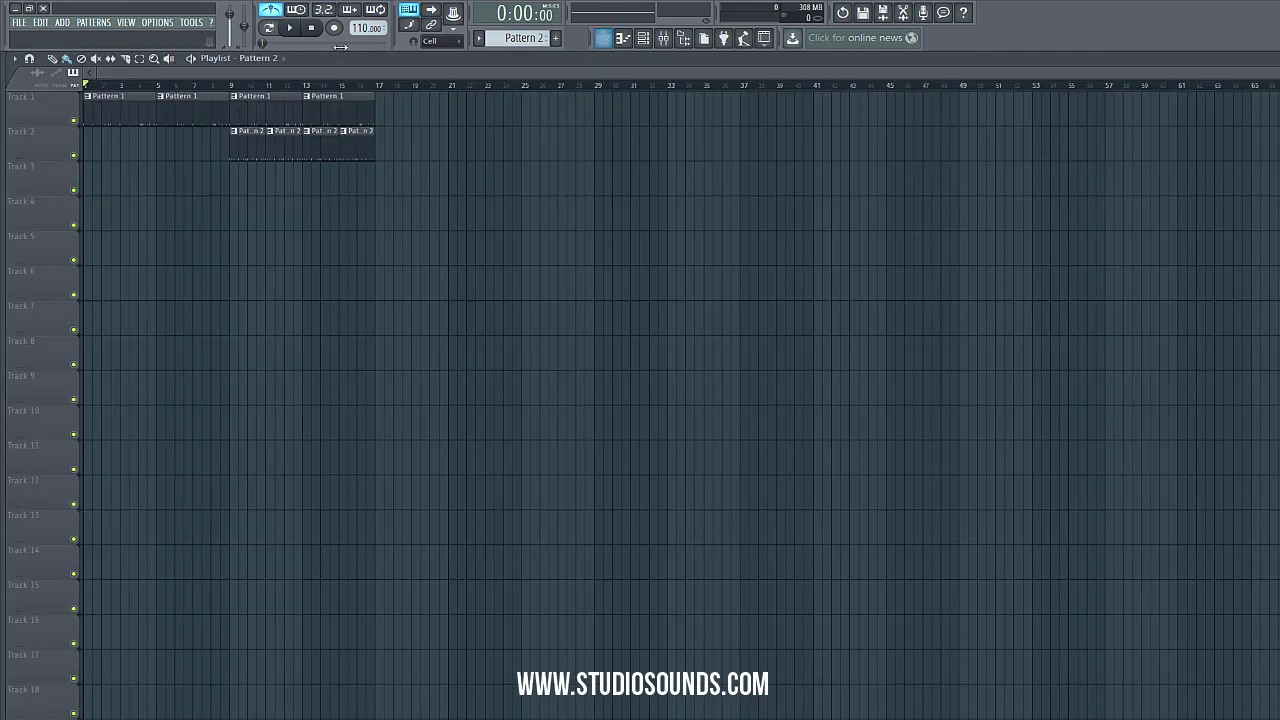
{"action": "left_click", "coordinate": [289, 28]}
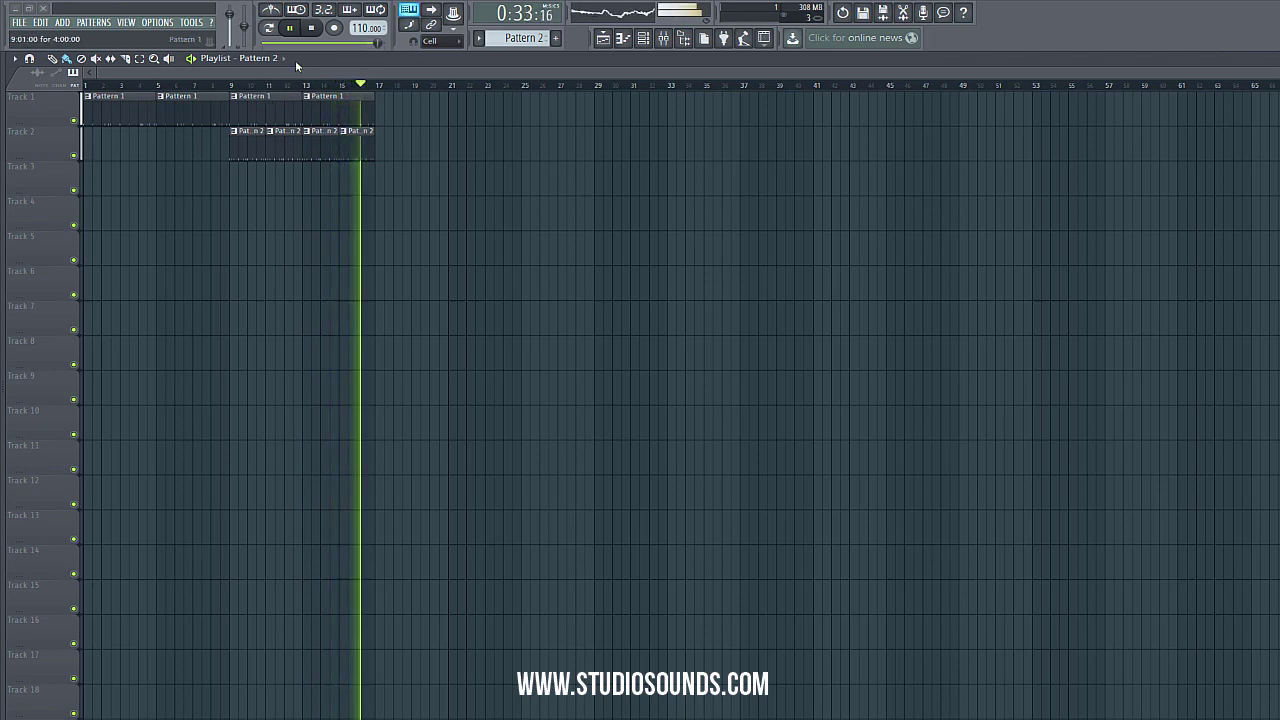
{"action": "left_click", "coordinate": [313, 28]}
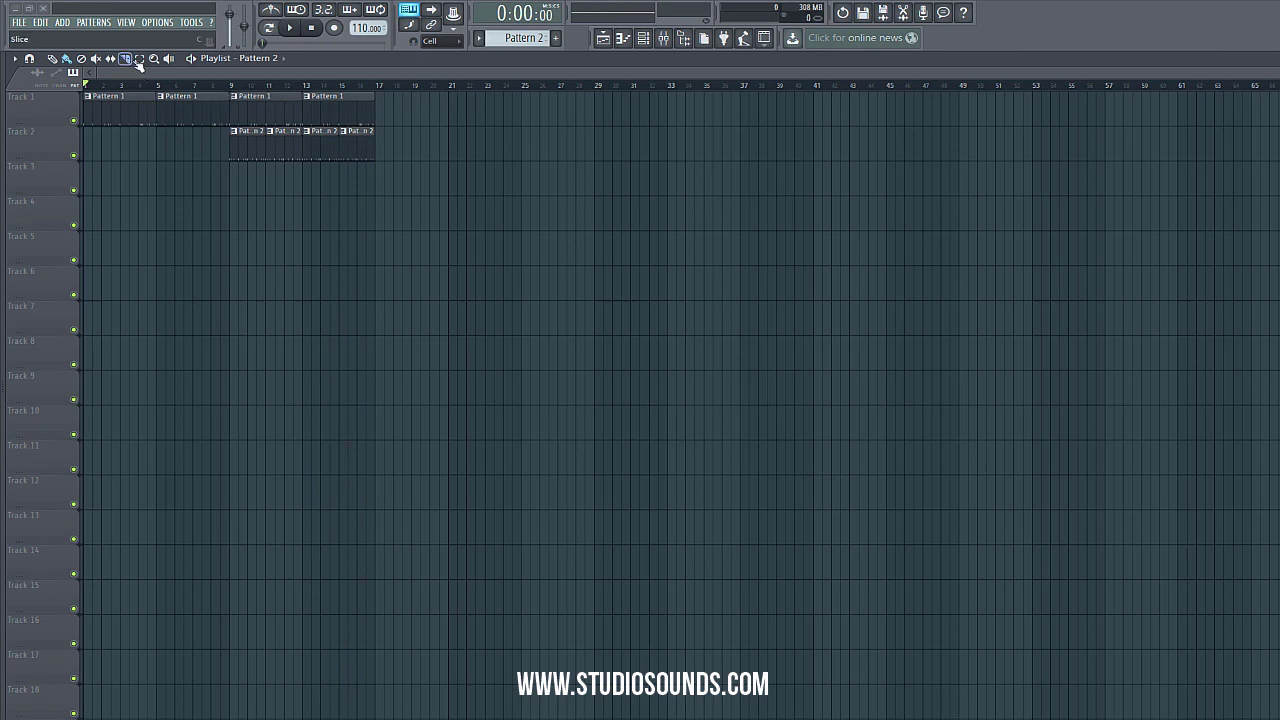
- Highlight bars 1 to 9 and bars 9 to 17 in the playlist to compare the two sections, and leave the playlist
{"action": "left_click_drag", "start_coordinate": [229, 95], "coordinate": [86, 95]}
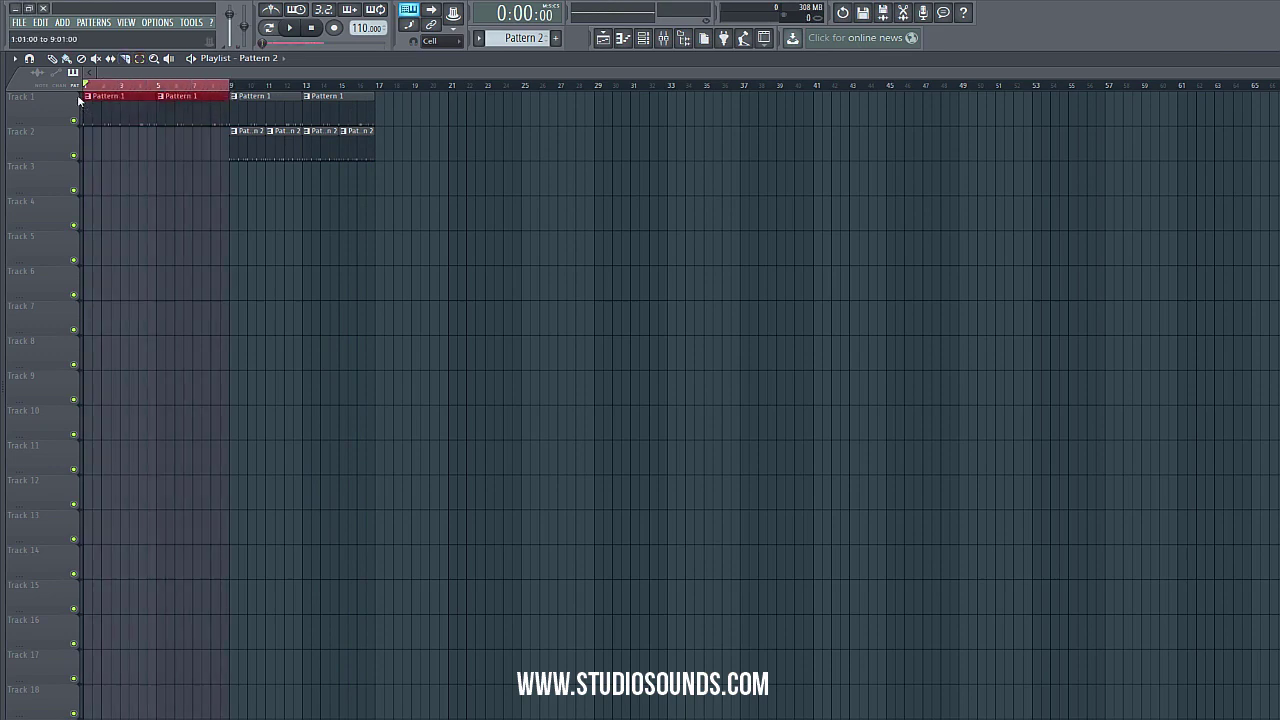
{"action": "key", "text": "ctrl+d"}
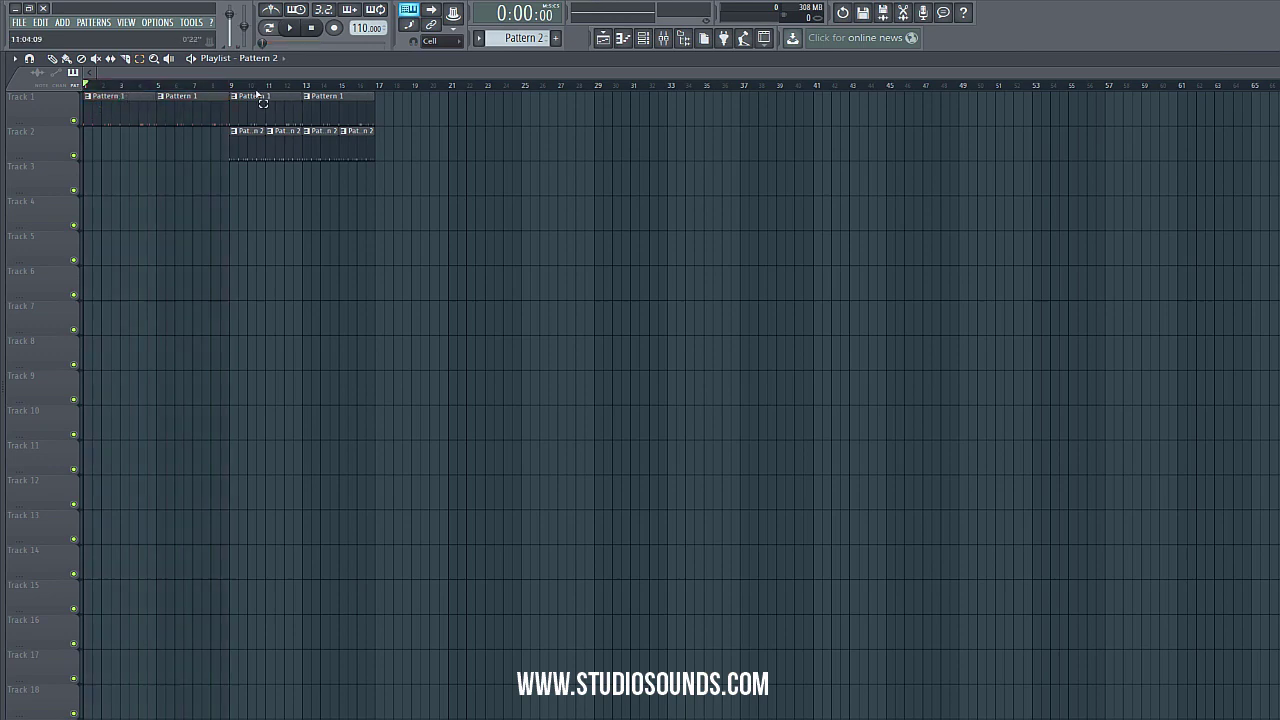
{"action": "left_click_drag", "start_coordinate": [231, 95], "coordinate": [371, 101]}
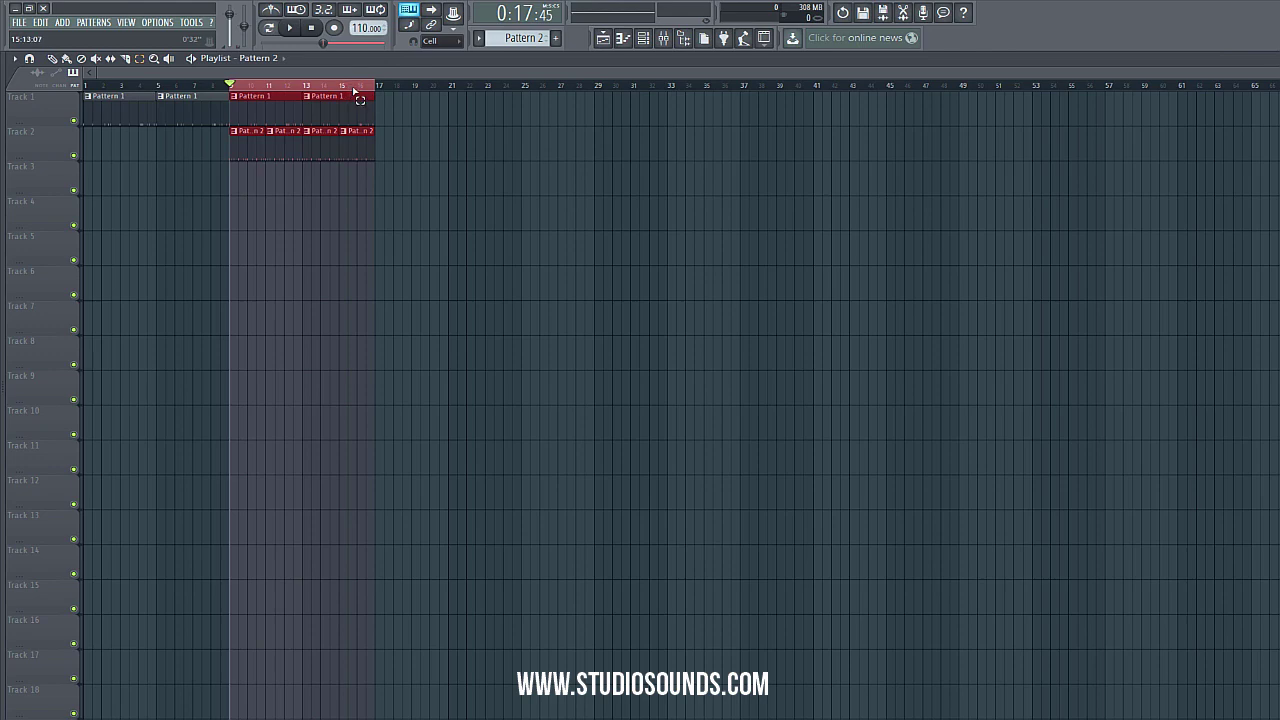
{"action": "left_click", "coordinate": [355, 91]}
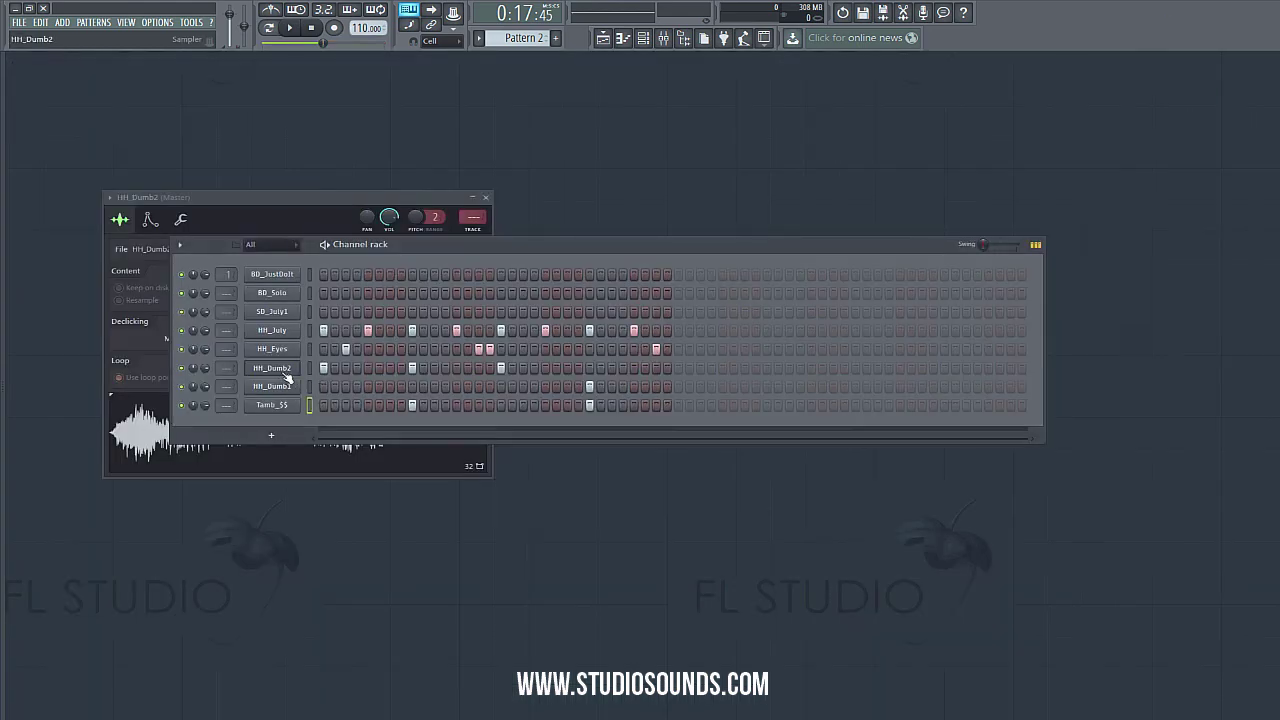
- Assign HH_Dumb2 to free mixer track 2 and route HH_Dumb1 to the same mixer track
{"action": "left_click", "coordinate": [284, 367]}
{"action": "left_click", "coordinate": [284, 367]}
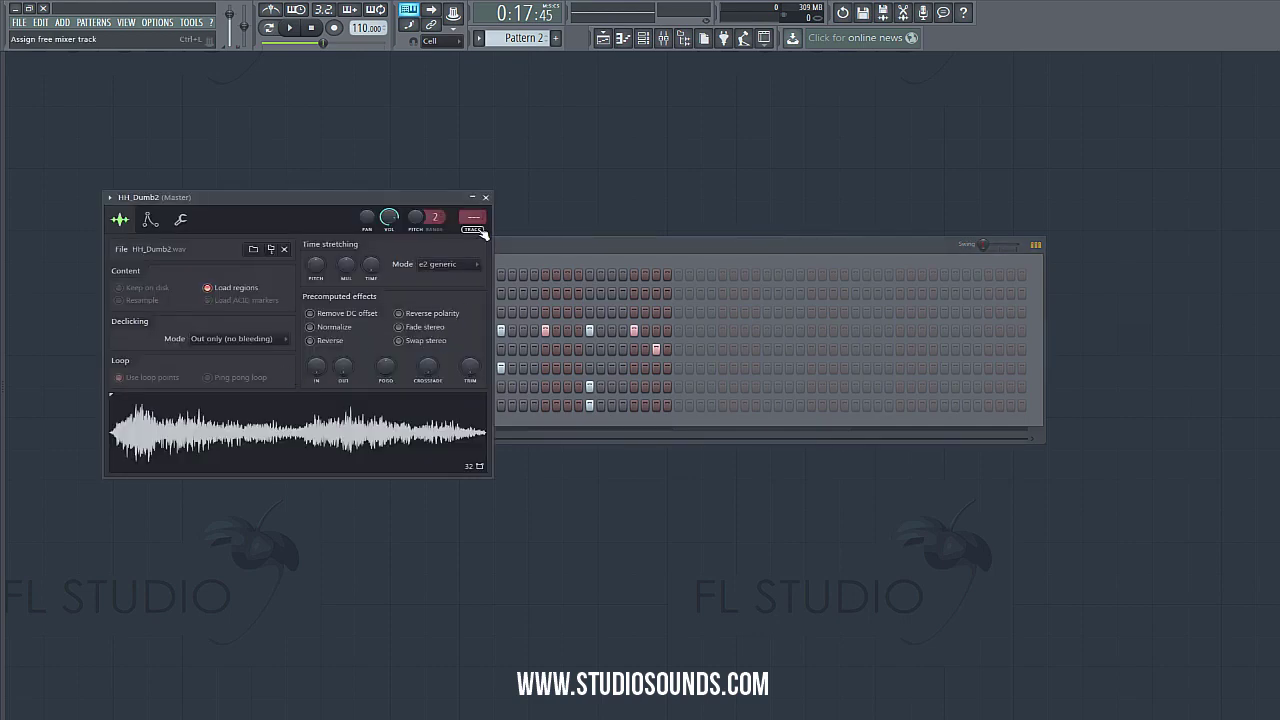
{"action": "left_click", "coordinate": [479, 231]}
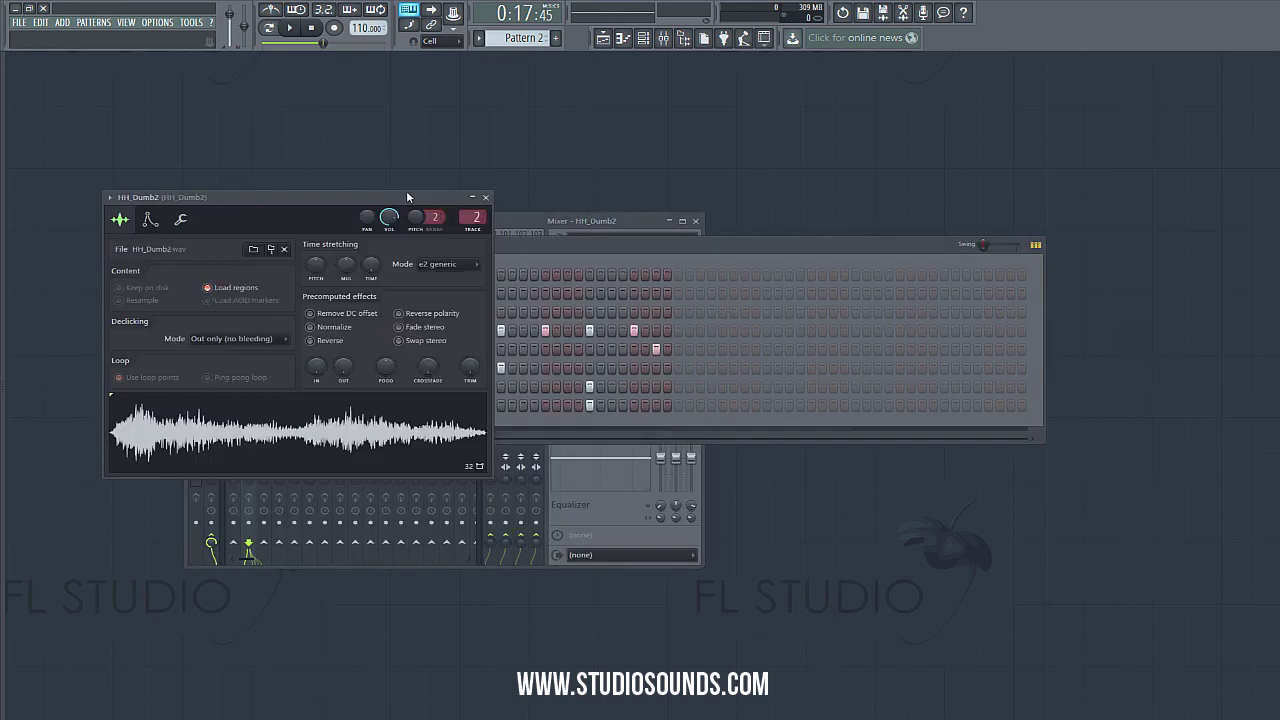
{"action": "key", "text": "F6"}
{"action": "left_click", "coordinate": [528, 218]}
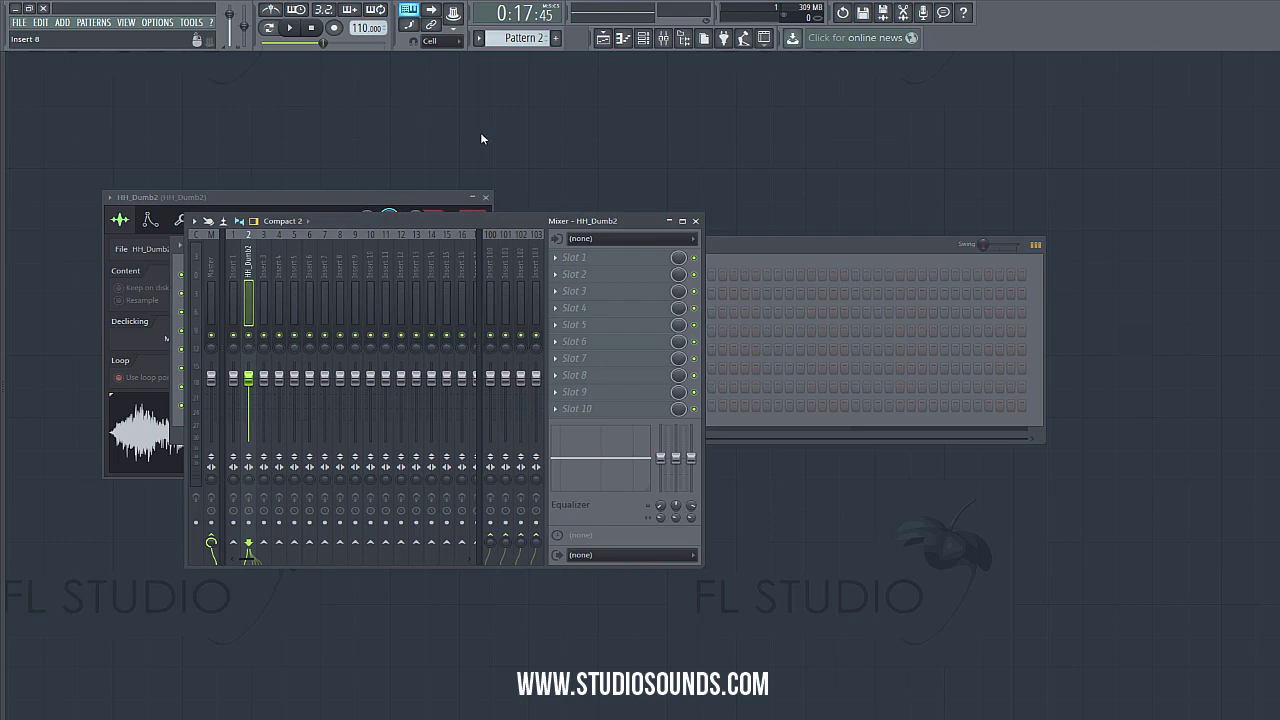
{"action": "key", "text": "F6"}
{"action": "scroll", "coordinate": [227, 386], "scroll_direction": "up", "scroll_amount": 2}
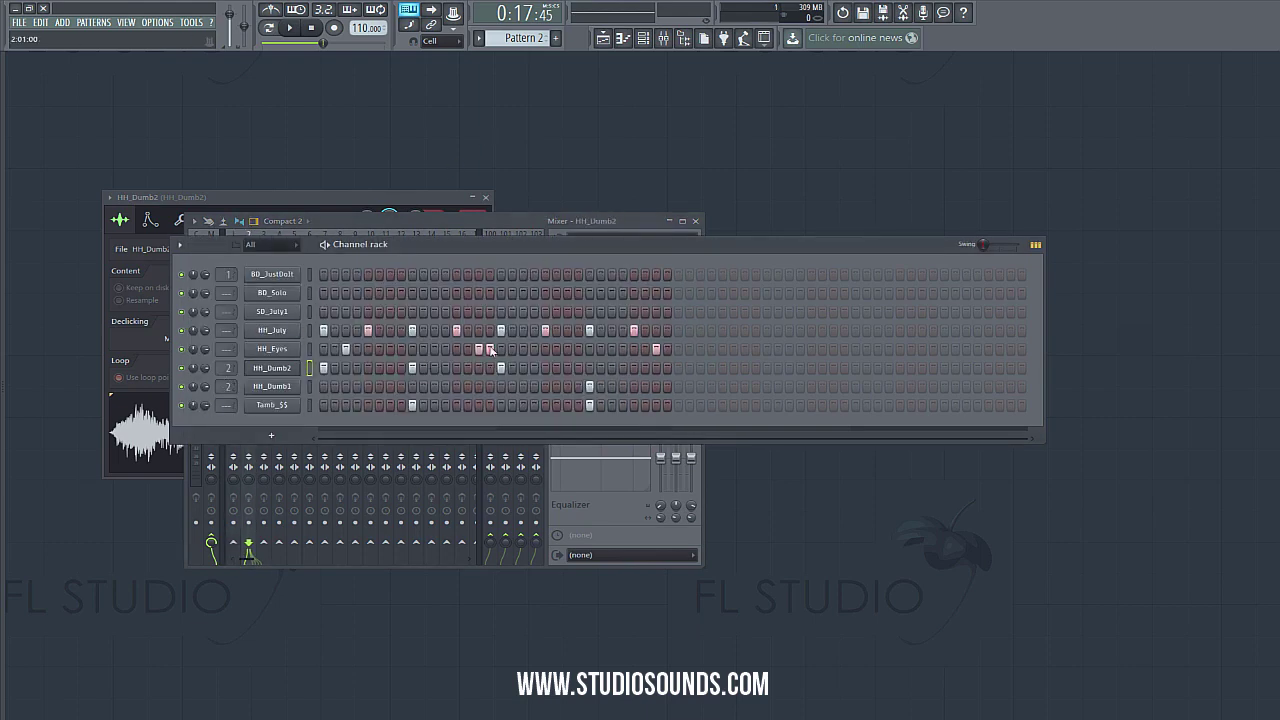
- Load Fruity Parametric EQ 2 in slot 1 of the HH_Dumb2 mixer track and set band 1 to high pass
{"action": "key", "text": "F9"}
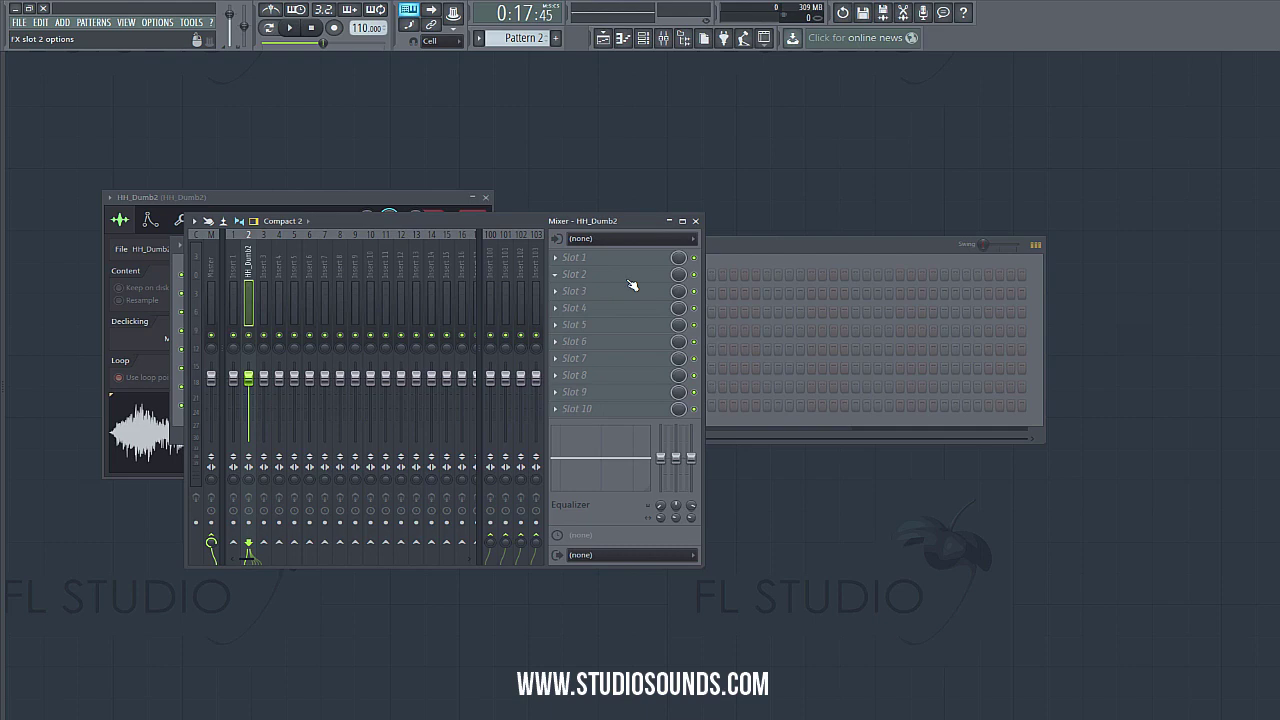
{"action": "left_click", "coordinate": [592, 258]}
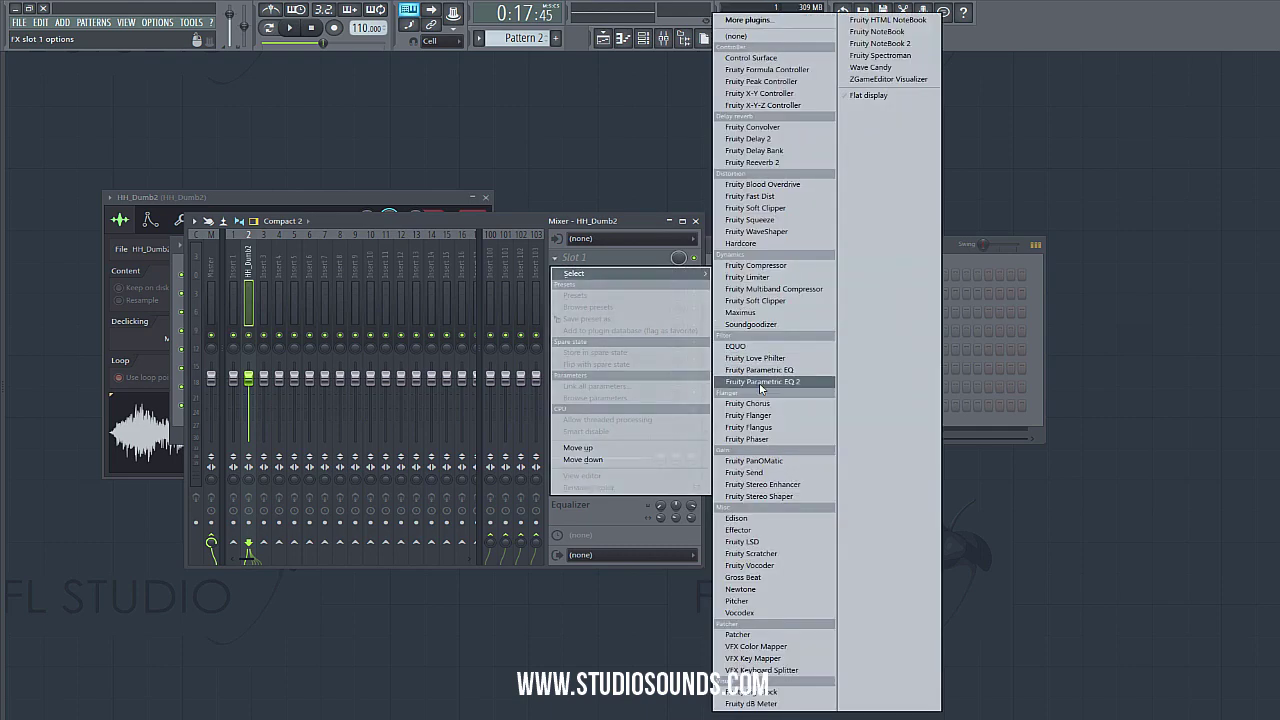
{"action": "left_click", "coordinate": [761, 386]}
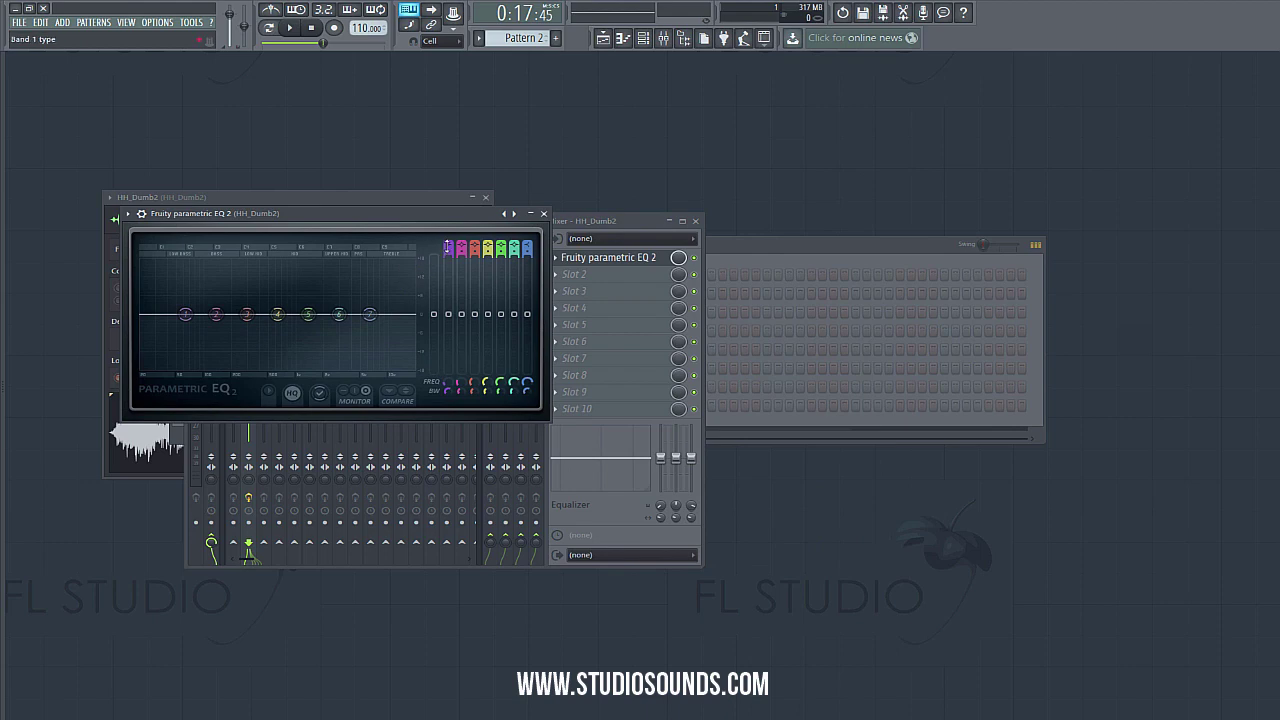
{"action": "scroll", "coordinate": [448, 247], "scroll_direction": "down", "scroll_amount": 3}
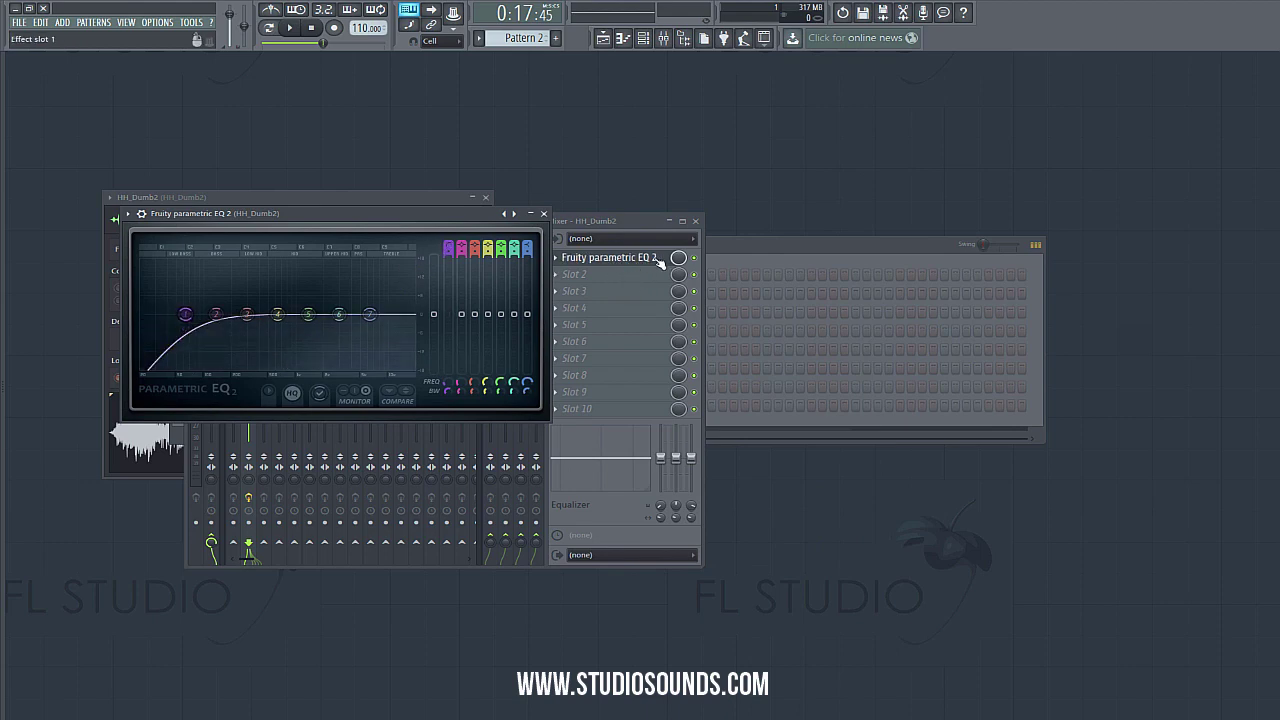
- Raise the EQ's band 1 high-pass cutoff to about 620 Hz and play Pattern 2 to hear the filtered hats
{"action": "key", "text": "F6"}
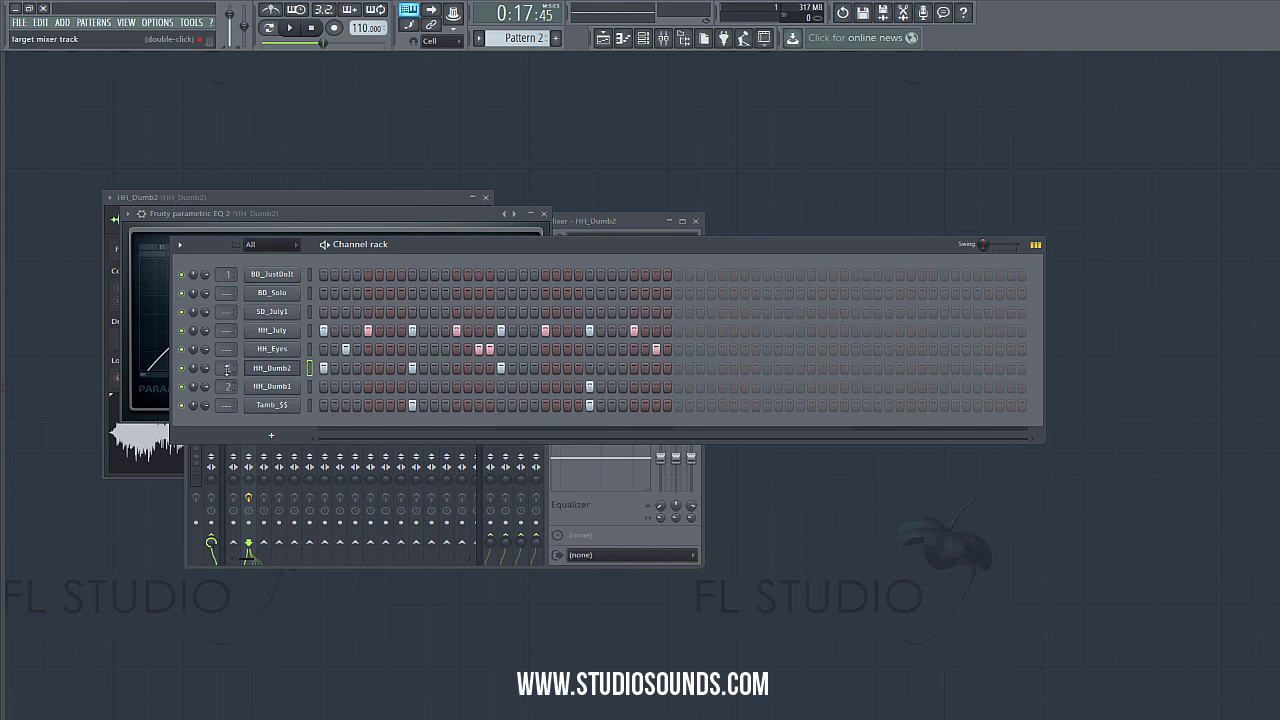
{"action": "scroll", "coordinate": [227, 369], "scroll_direction": "up", "scroll_amount": 2}
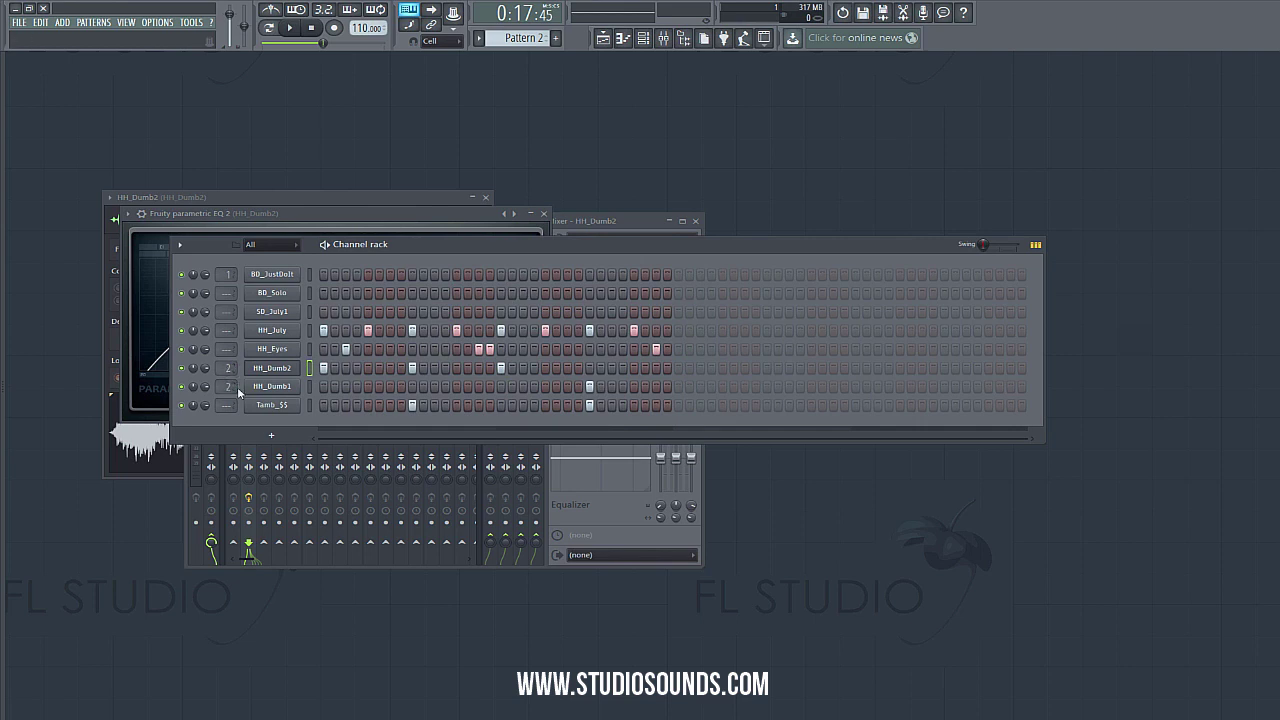
{"action": "left_click", "coordinate": [403, 227]}
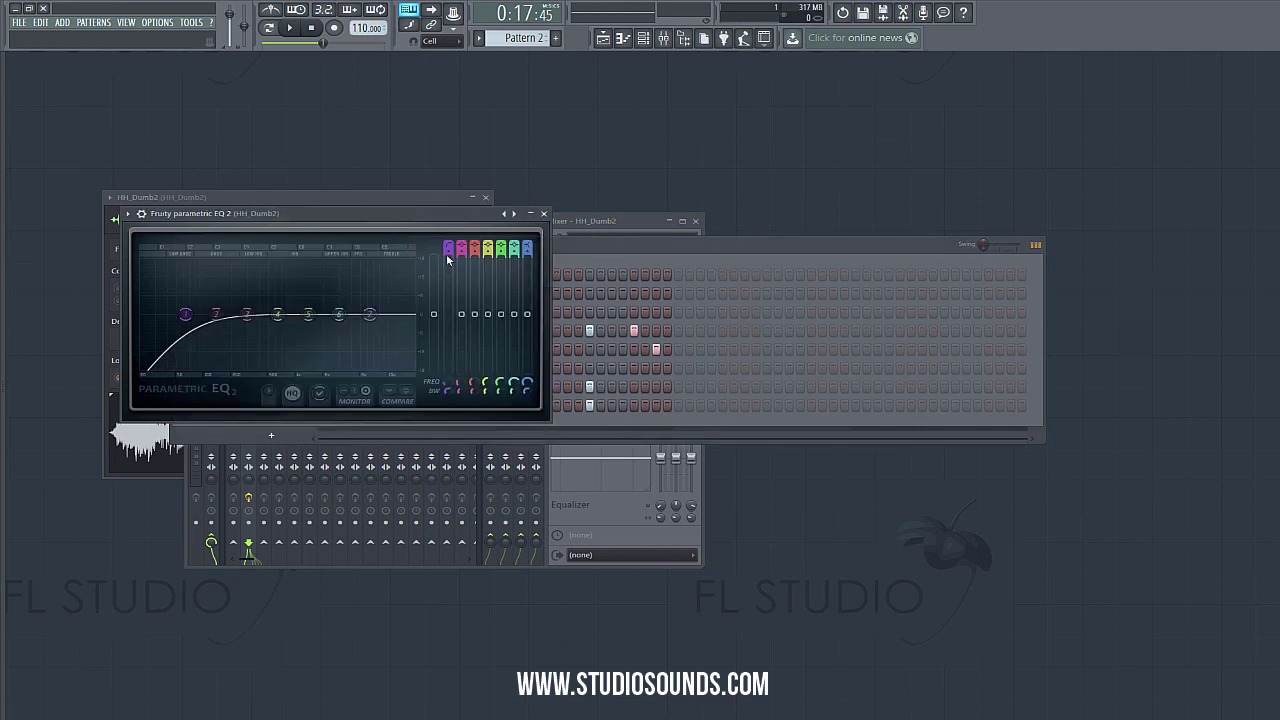
{"action": "left_click_drag", "start_coordinate": [185, 314], "coordinate": [275, 314]}
{"action": "key", "text": "space"}
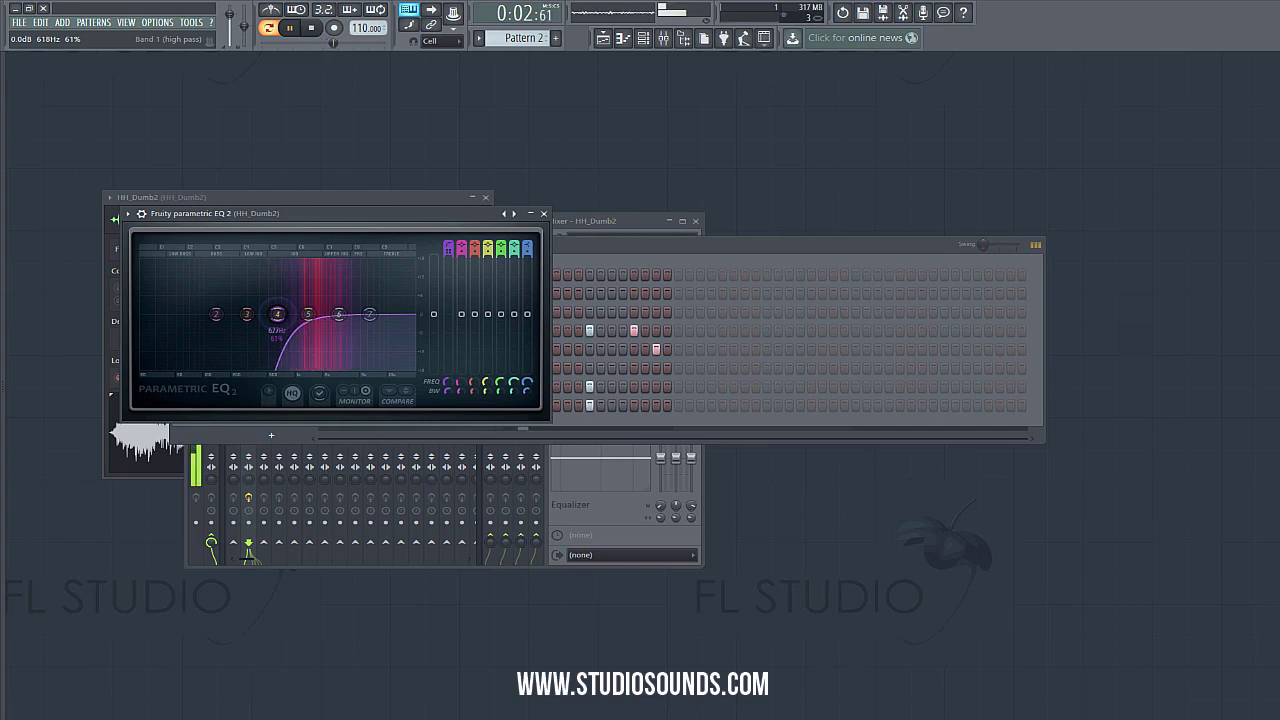
- Close the EQ, the HH_Dumb2 channel settings and the mixer, leaving only the channel rack open
{"action": "left_click", "coordinate": [543, 213]}
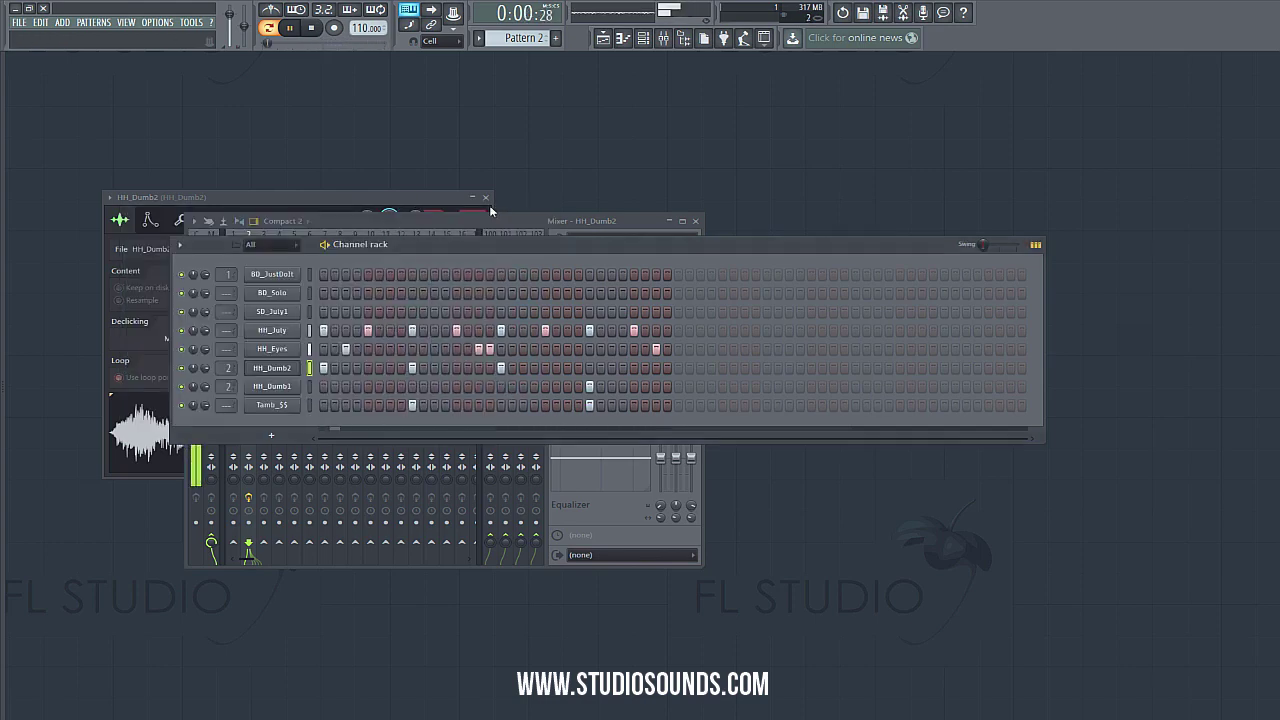
{"action": "left_click", "coordinate": [485, 197]}
{"action": "left_click", "coordinate": [694, 221]}
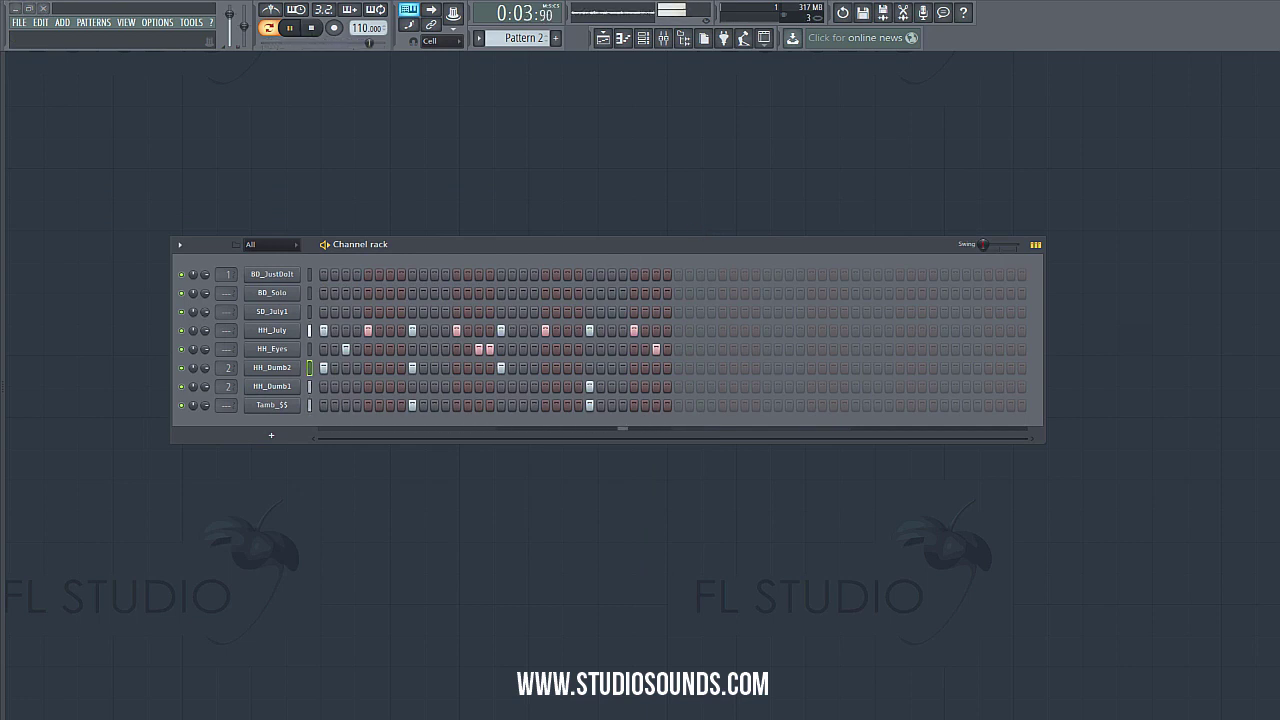
- In Pattern 2's HH_July piano roll, lower the velocity of every second note to about 61% and play the pattern
{"action": "left_click", "coordinate": [312, 28]}
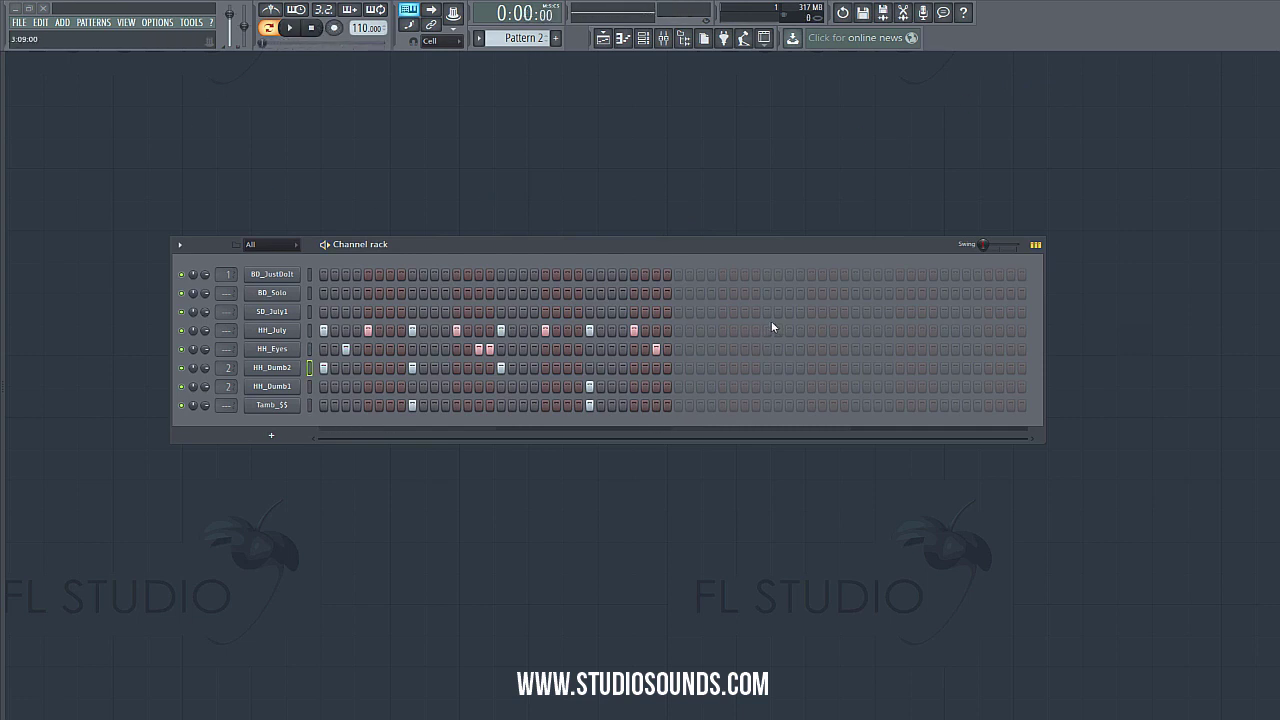
{"action": "left_click", "coordinate": [310, 330]}
{"action": "right_click", "coordinate": [300, 329]}
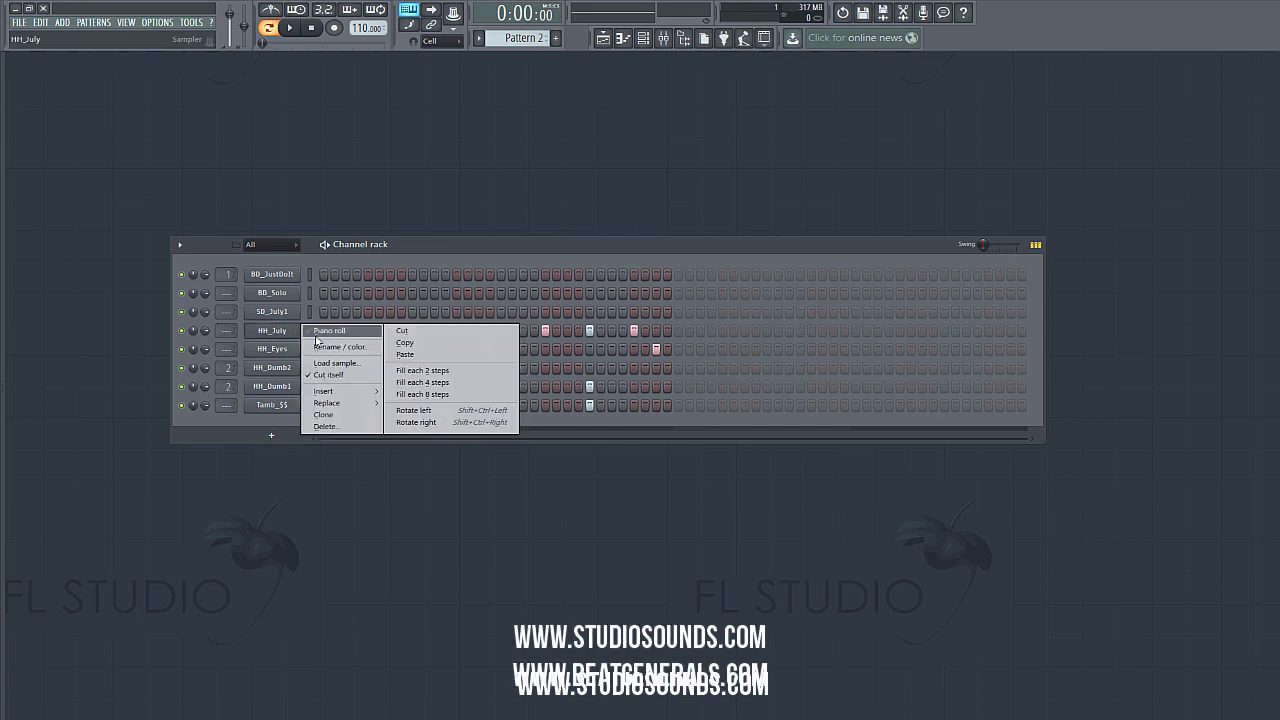
{"action": "left_click", "coordinate": [326, 331]}
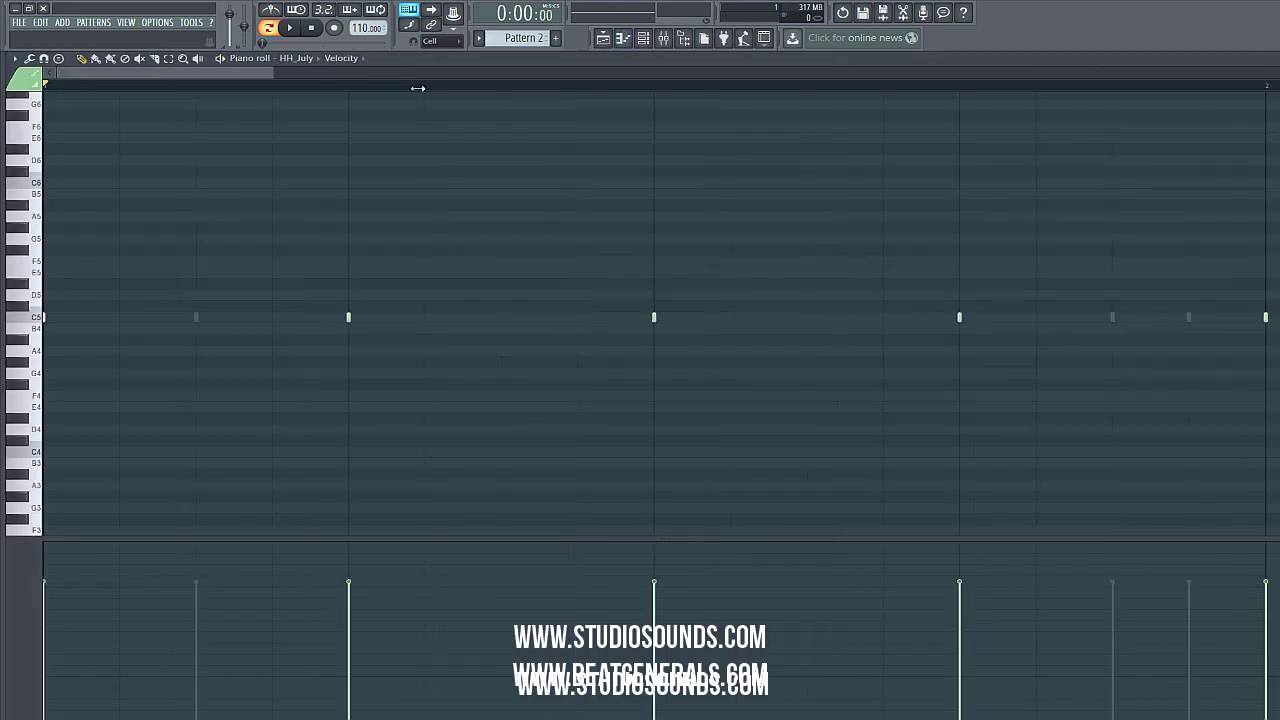
{"action": "left_click_drag", "start_coordinate": [418, 88], "coordinate": [902, 148]}
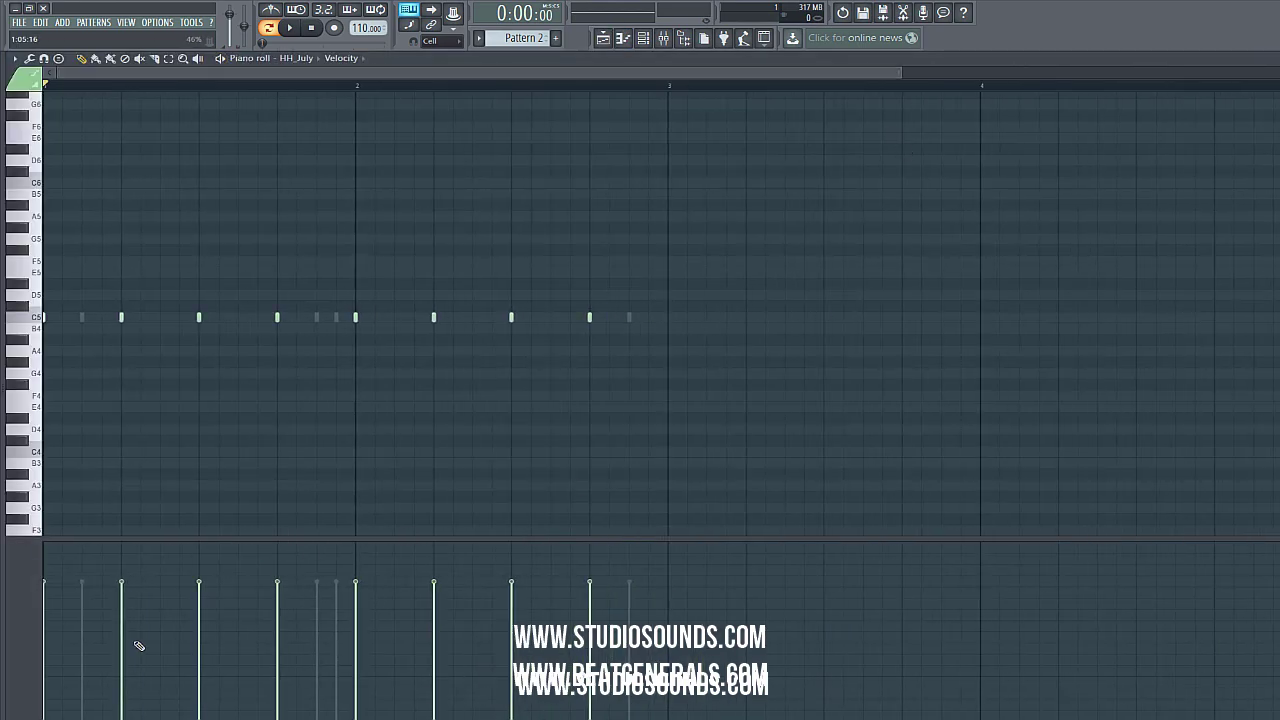
{"action": "left_click_drag", "start_coordinate": [135, 640], "coordinate": [160, 586]}
{"action": "left_click", "coordinate": [152, 613]}
{"action": "left_click", "coordinate": [277, 614]}
{"action": "left_click", "coordinate": [444, 610]}
{"action": "left_click", "coordinate": [604, 614]}
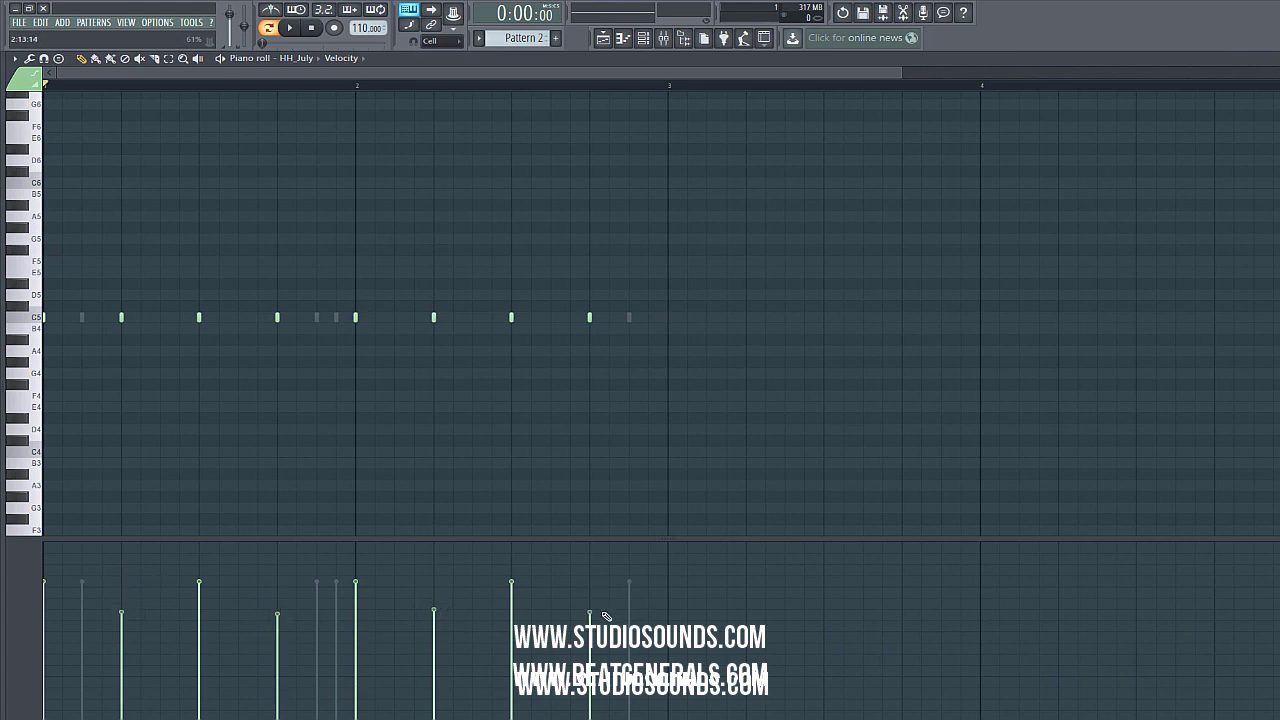
{"action": "left_click", "coordinate": [301, 33]}
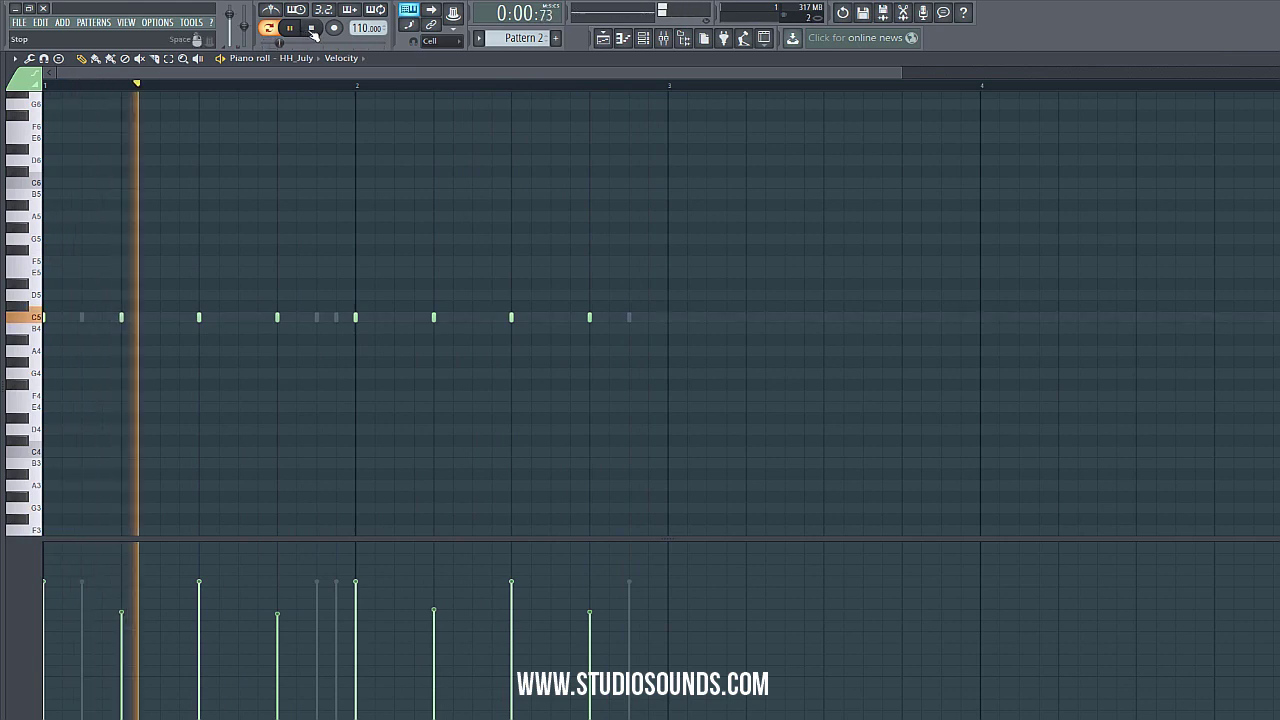
{"action": "left_click", "coordinate": [312, 29]}
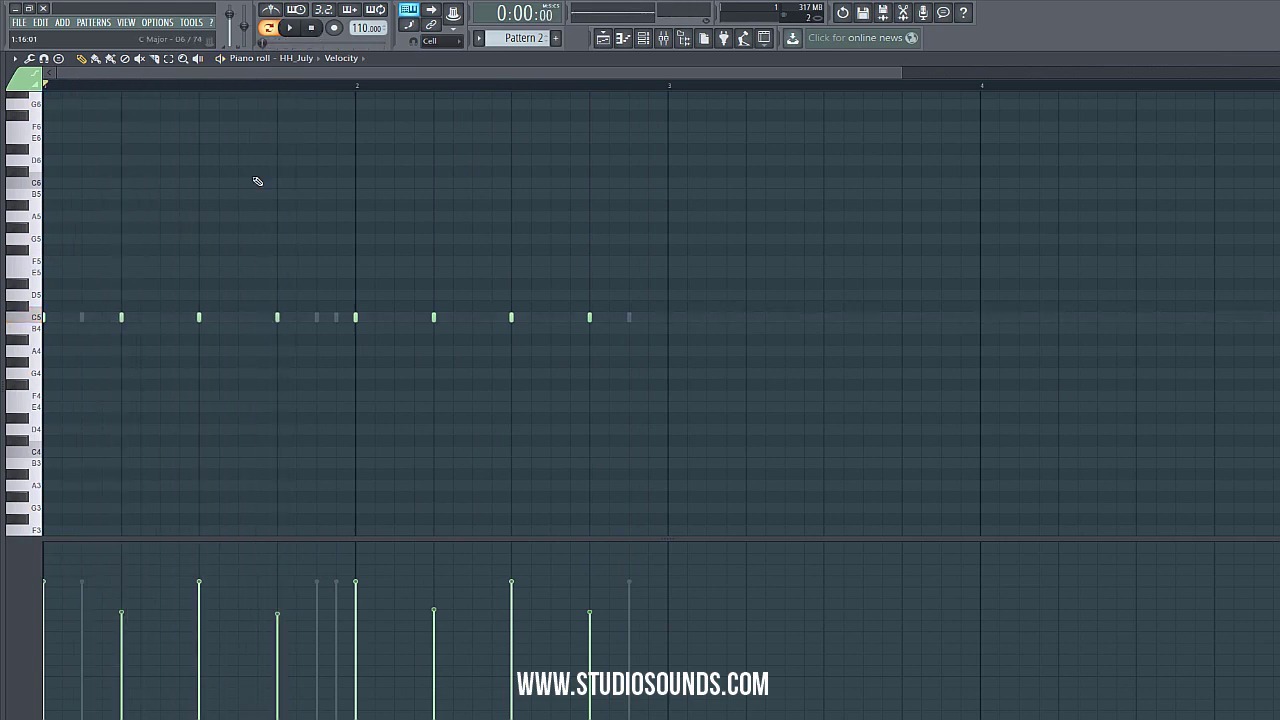
- Add two quieter HH_July notes on steps 7 and 8, raise the step 5 note's velocity, and play the result
{"action": "left_click", "coordinate": [166, 318]}
{"action": "mouse_move", "coordinate": [130, 603]}
{"action": "left_mouse_down"}
{"action": "mouse_move", "coordinate": [131, 588]}
{"action": "mouse_move", "coordinate": [157, 645]}
{"action": "left_mouse_up"}
{"action": "left_click", "coordinate": [179, 318]}
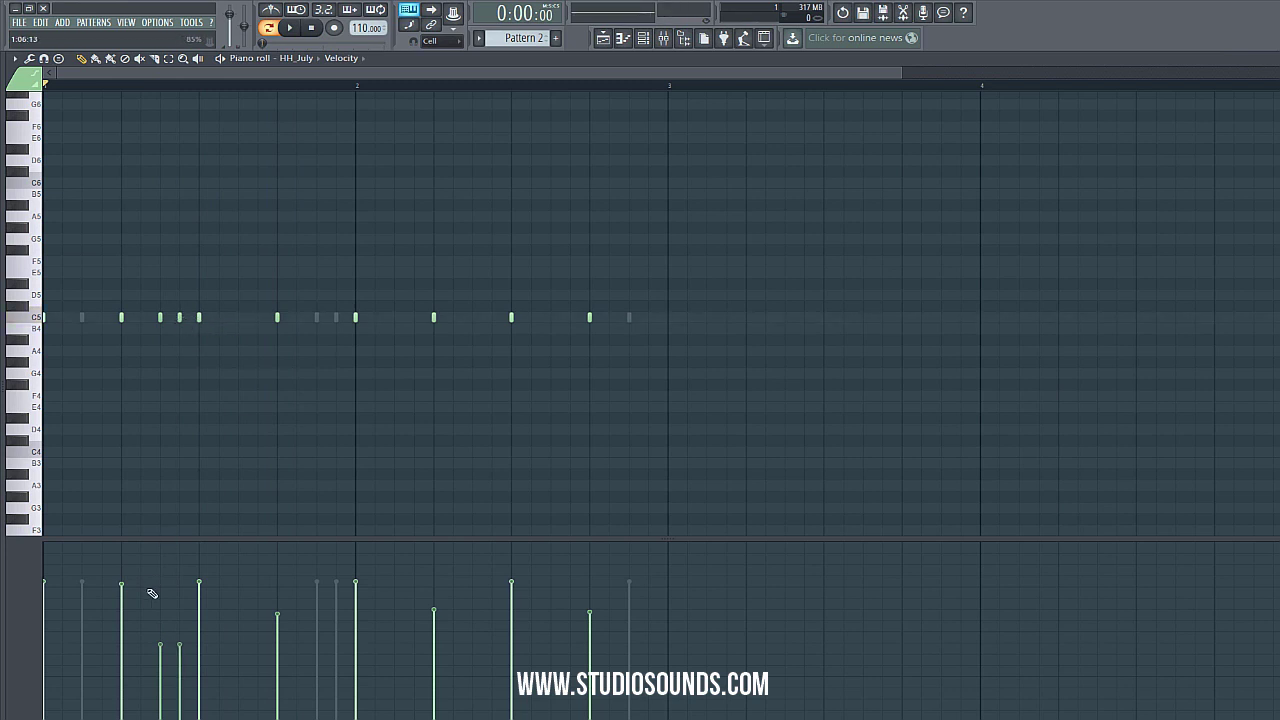
{"action": "mouse_move", "coordinate": [149, 594]}
{"action": "left_mouse_down"}
{"action": "mouse_move", "coordinate": [180, 674]}
{"action": "mouse_move", "coordinate": [170, 610]}
{"action": "left_mouse_up"}
{"action": "left_click", "coordinate": [299, 31]}
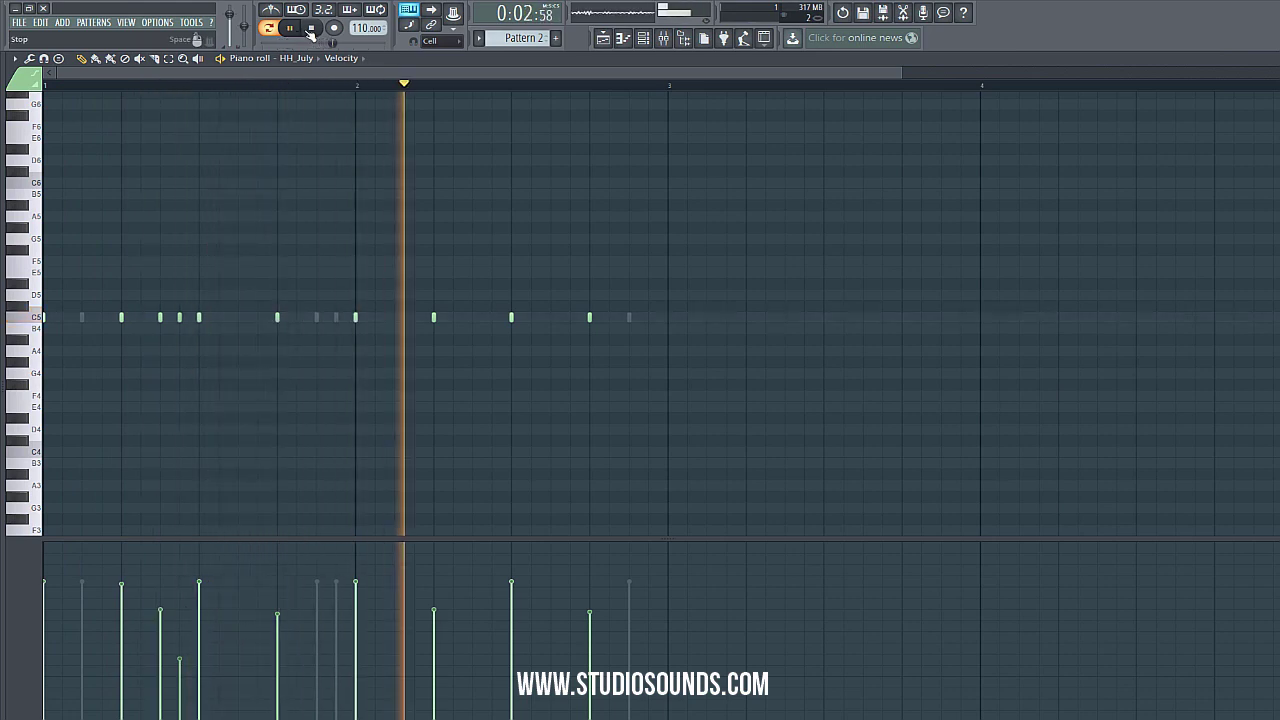
{"action": "left_click", "coordinate": [310, 30]}
- Delete the extra HH_July notes on steps 7 and 8 and raise the remaining lowered velocities to about 76%
{"action": "right_click", "coordinate": [179, 318]}
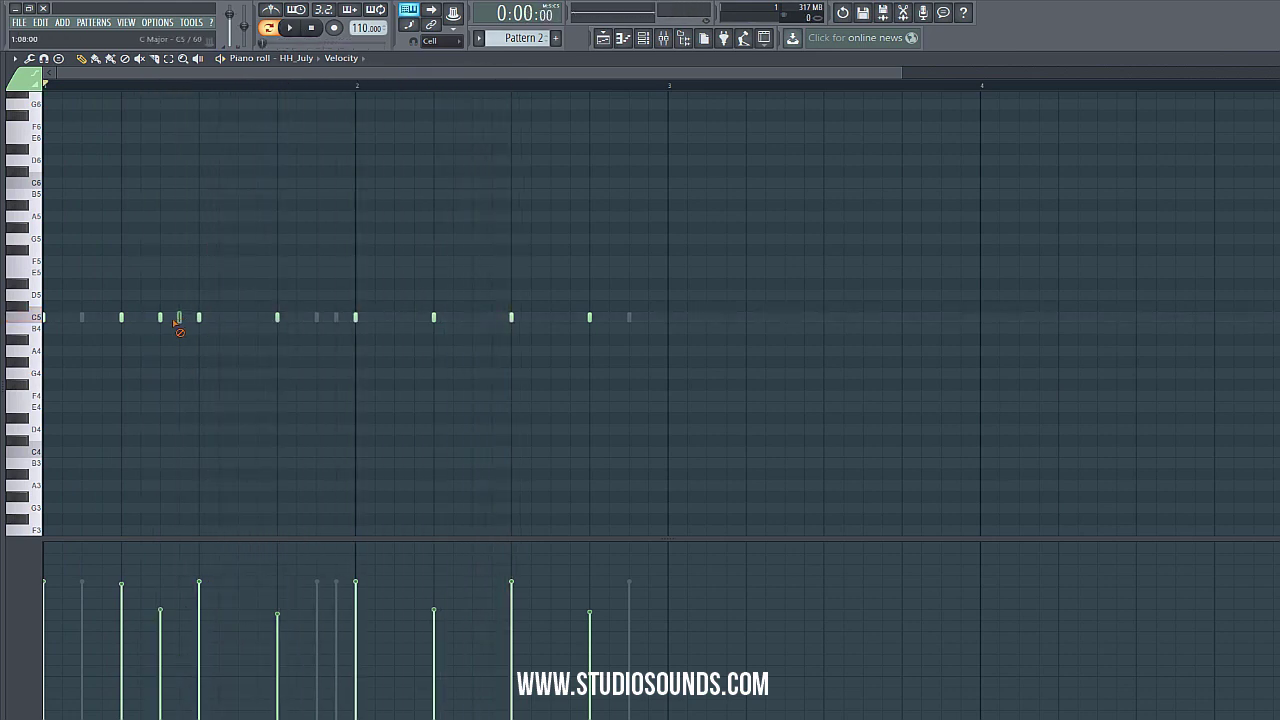
{"action": "right_click", "coordinate": [160, 318]}
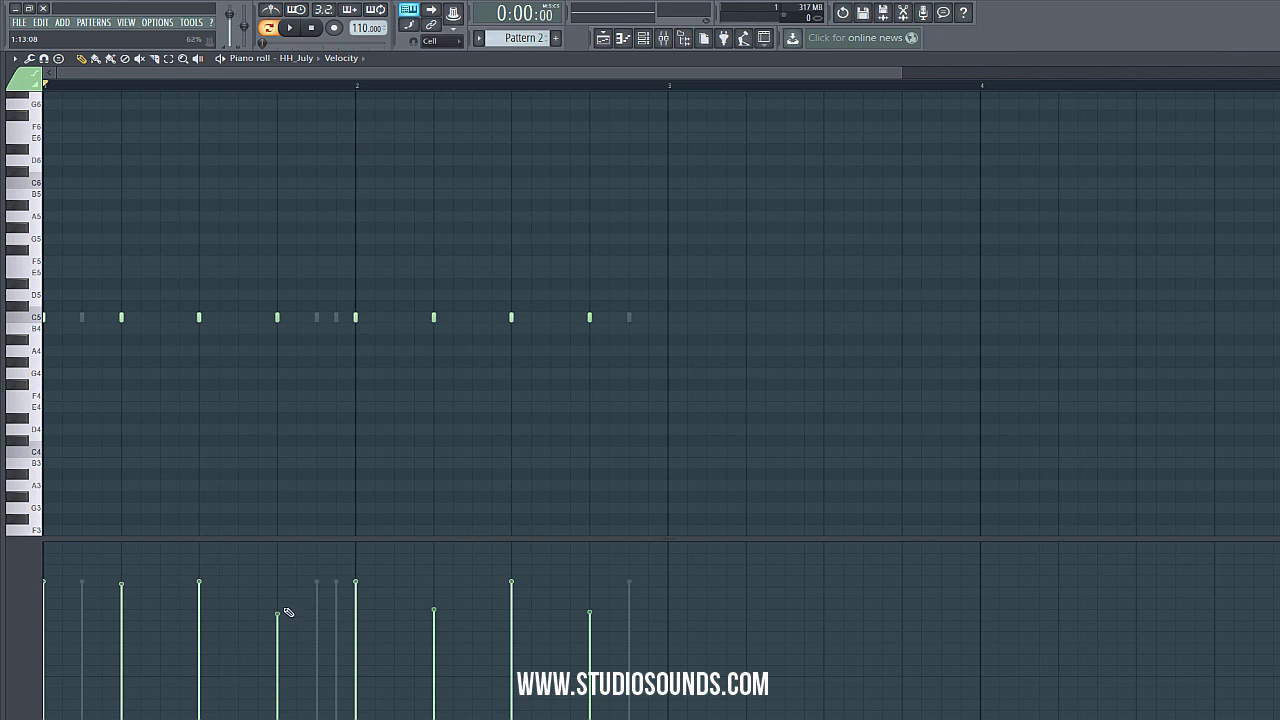
{"action": "left_click_drag", "start_coordinate": [285, 608], "coordinate": [292, 585]}
{"action": "left_click", "coordinate": [441, 586]}
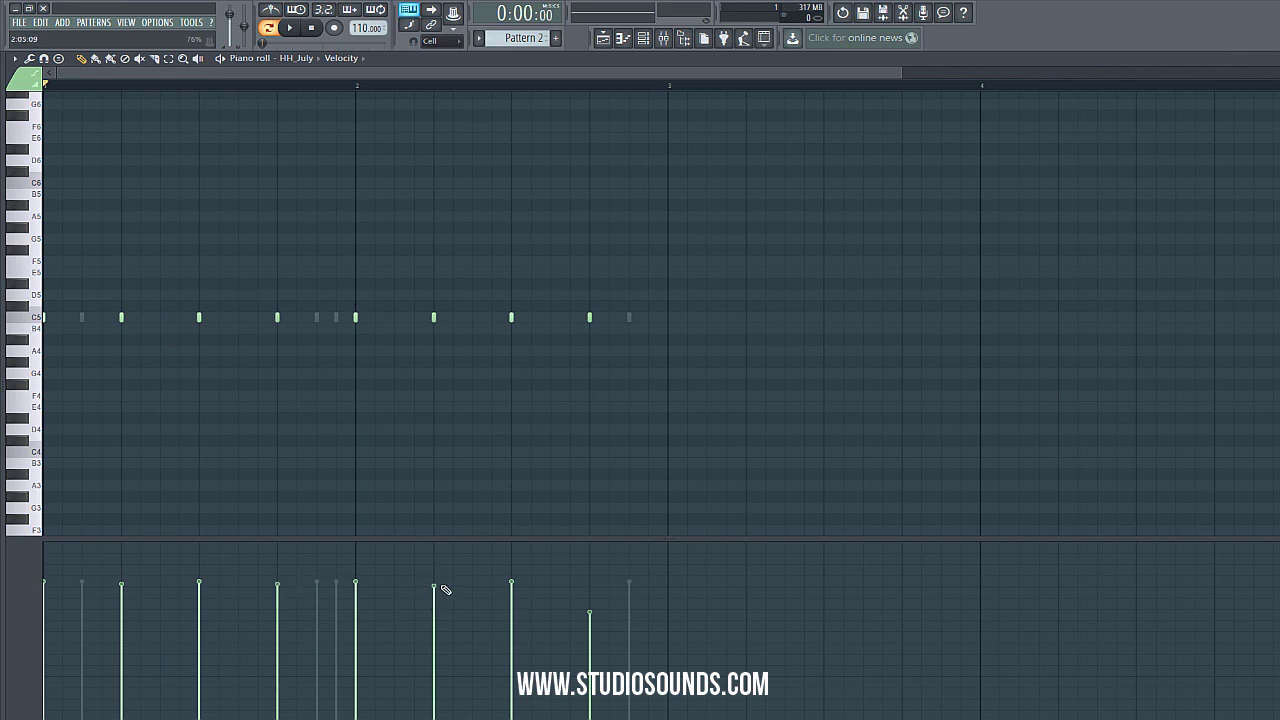
{"action": "left_click", "coordinate": [612, 586]}
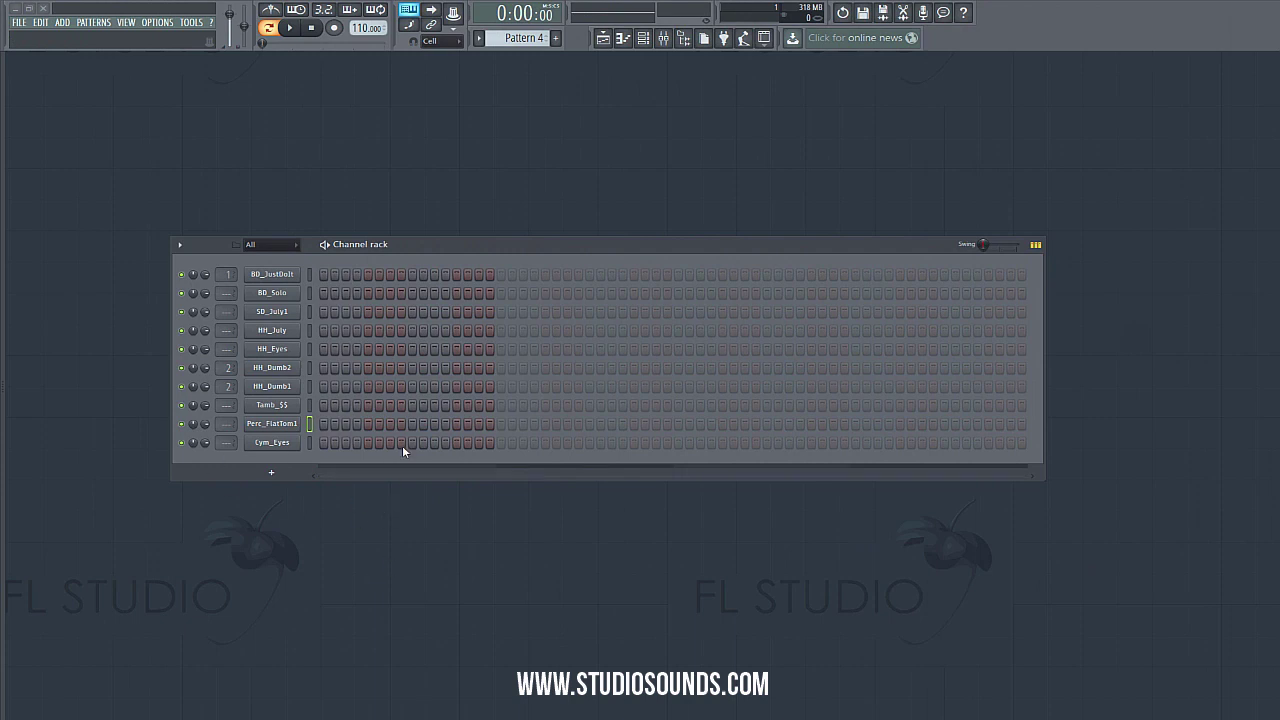
- Open the Perc_FlatTom1 channel settings and place a Pattern 4 clip on playlist Track 3 in bar 16
{"action": "left_click", "coordinate": [290, 426]}
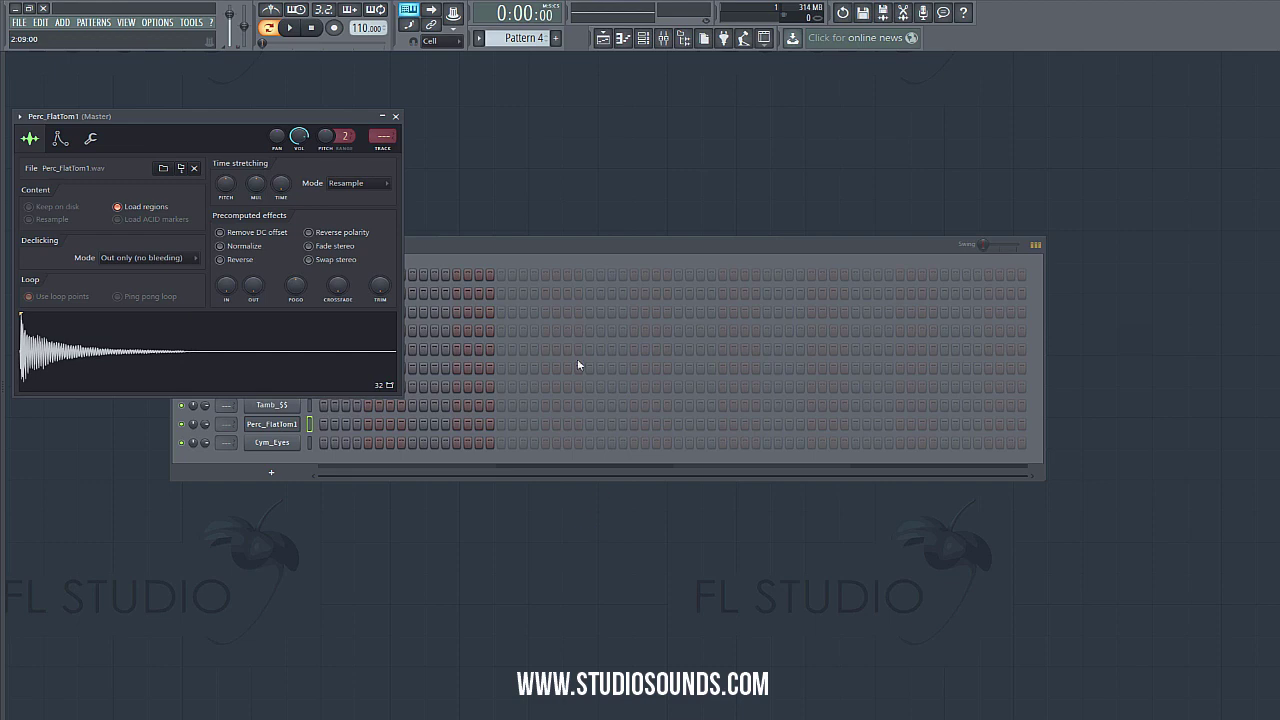
{"action": "left_click", "coordinate": [480, 253]}
{"action": "left_click", "coordinate": [603, 38]}
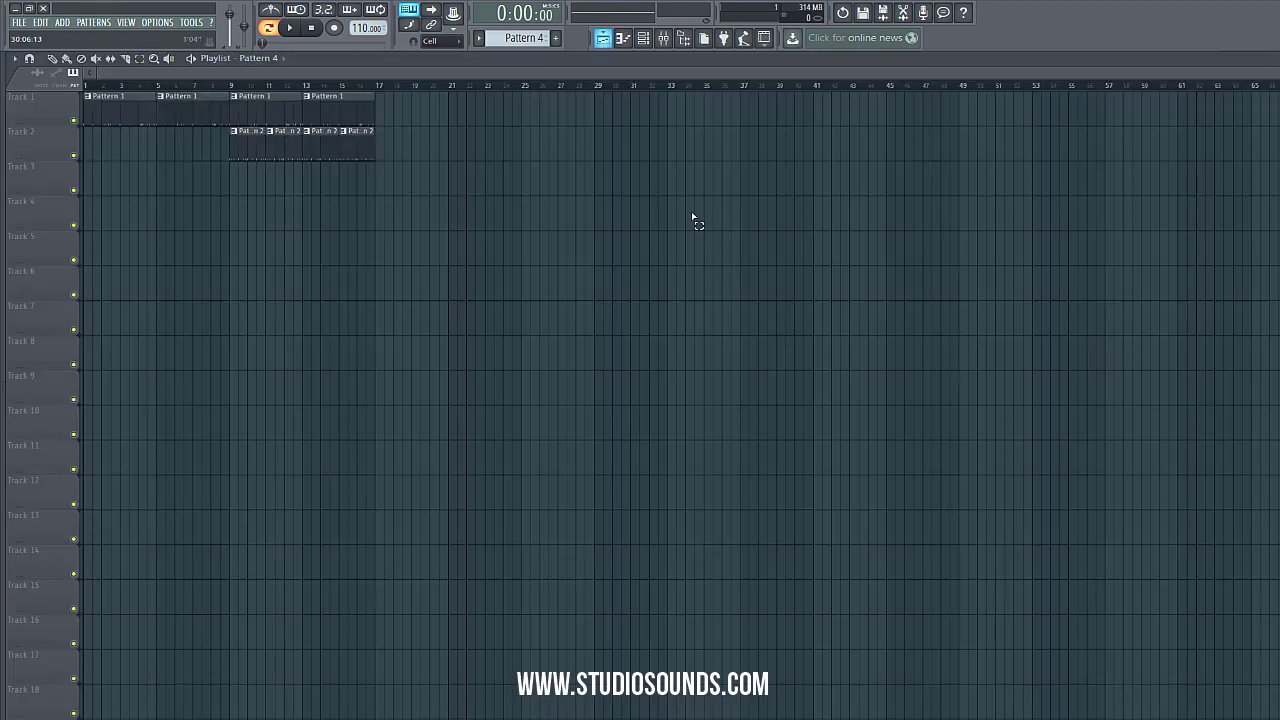
{"action": "left_click", "coordinate": [66, 59]}
{"action": "left_click", "coordinate": [372, 178]}
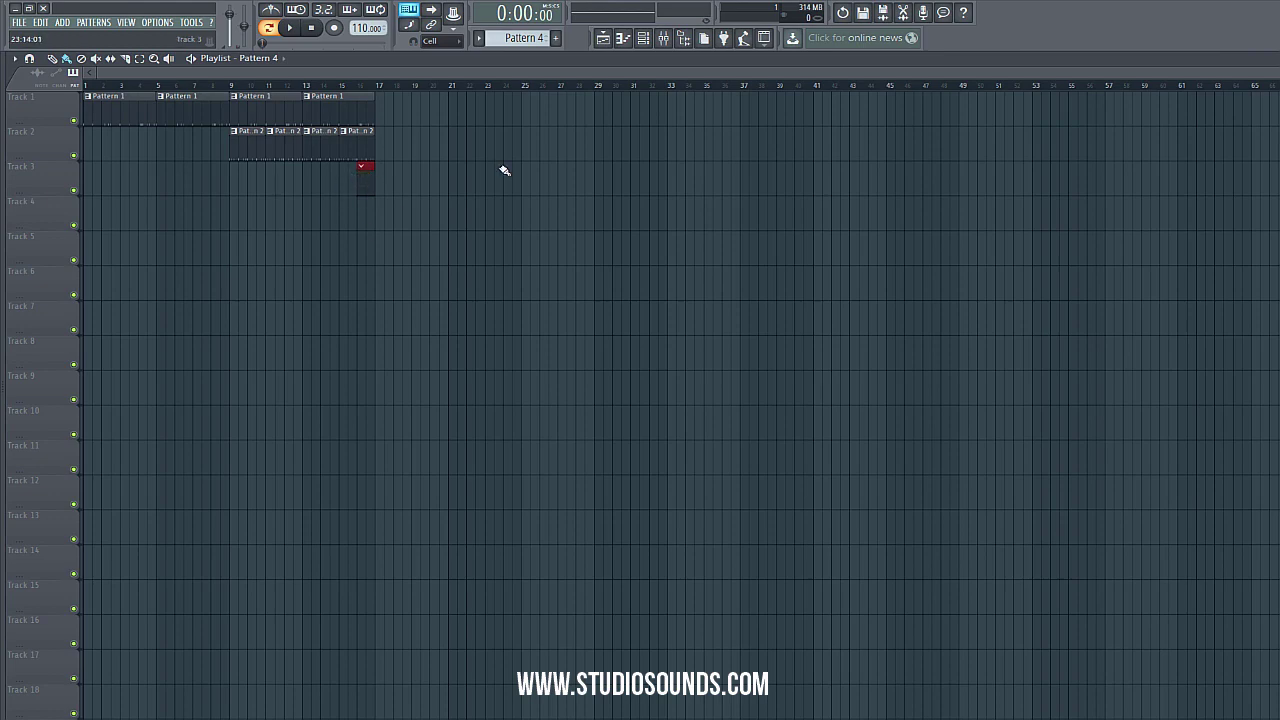
{"action": "left_click", "coordinate": [1274, 58]}
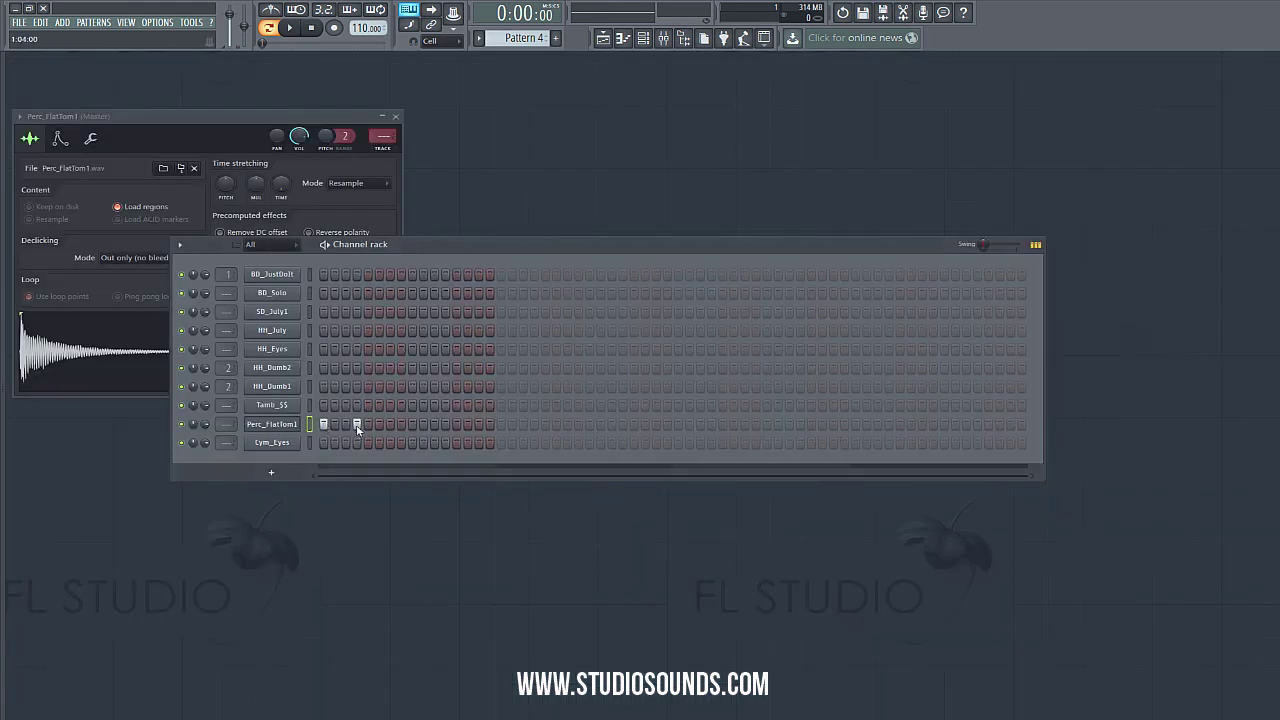
- Program Perc_FlatTom1 hits on steps 1, 4, 7, 9, 12 and 15 and open them in the piano roll
{"action": "left_click", "coordinate": [412, 424]}
{"action": "left_click", "coordinate": [447, 424]}
{"action": "right_click", "coordinate": [276, 427]}
{"action": "left_click", "coordinate": [354, 427]}
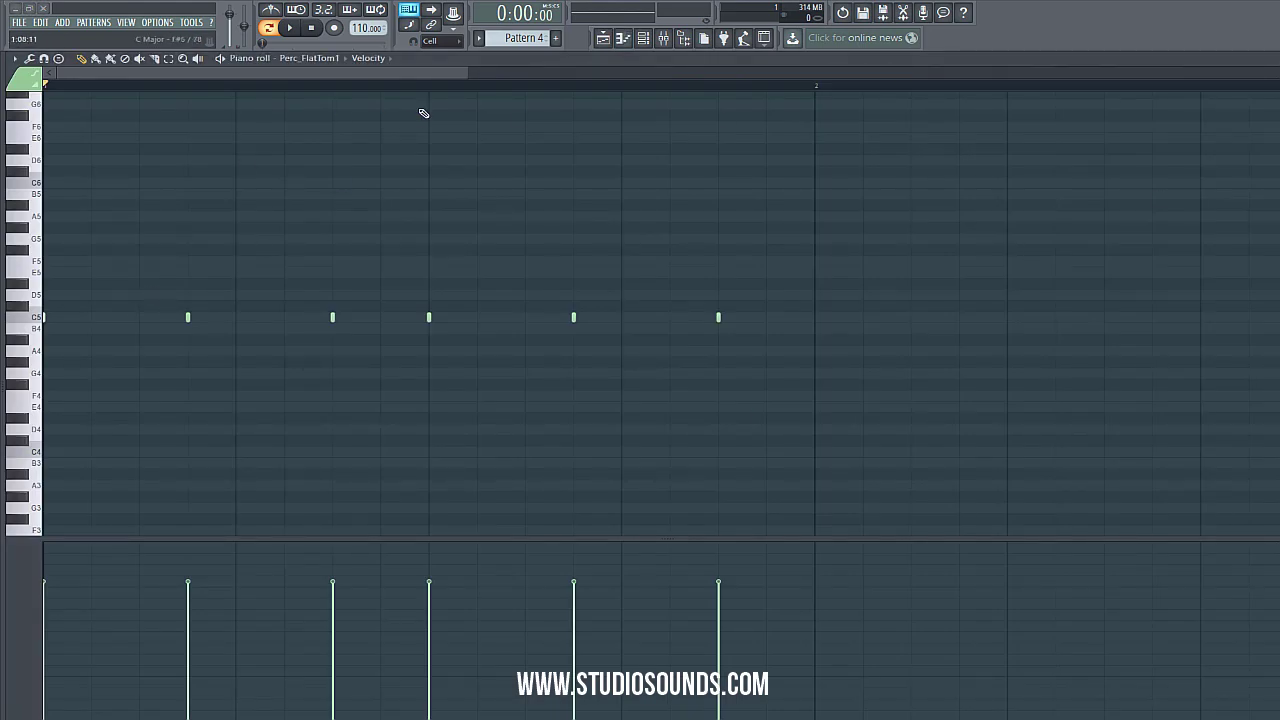
{"action": "left_click_drag", "start_coordinate": [516, 78], "coordinate": [820, 228]}
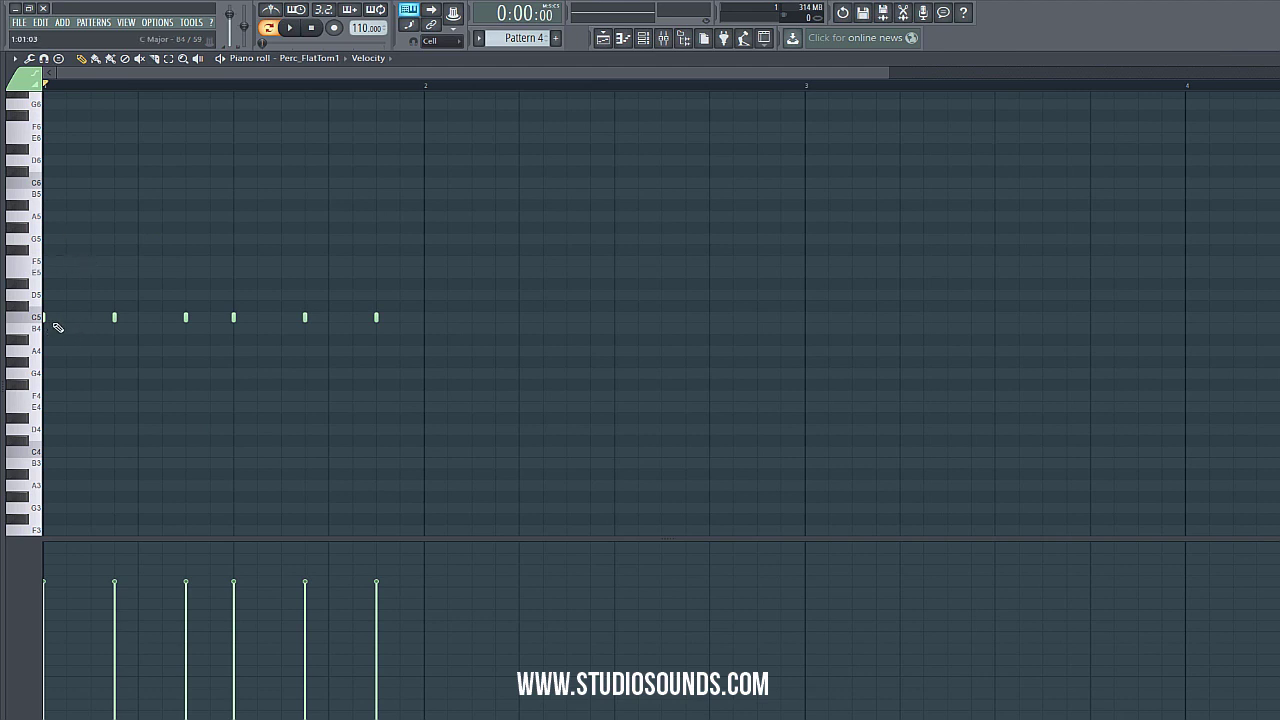
- Repitch the six tom notes in order to G5, G5, B4, B4, A4 and C4
{"action": "left_click_drag", "start_coordinate": [45, 320], "coordinate": [45, 238]}
{"action": "left_click_drag", "start_coordinate": [115, 318], "coordinate": [114, 238]}
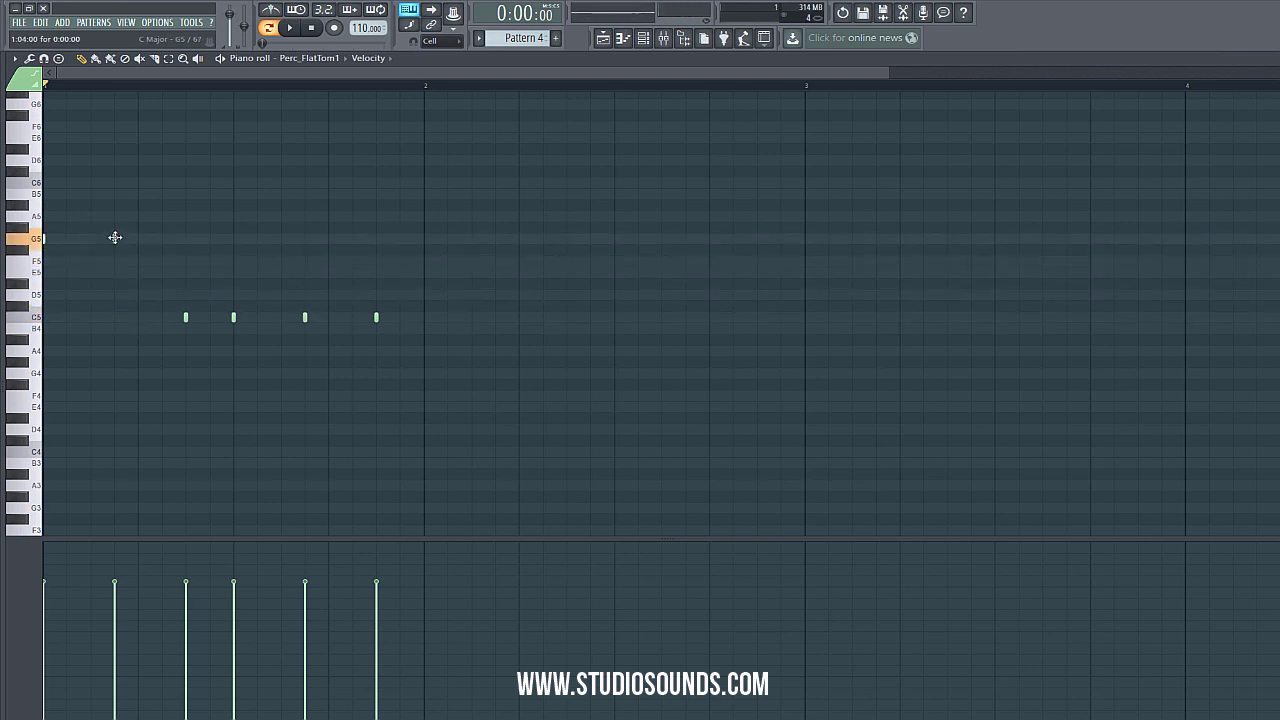
{"action": "left_click", "coordinate": [185, 328]}
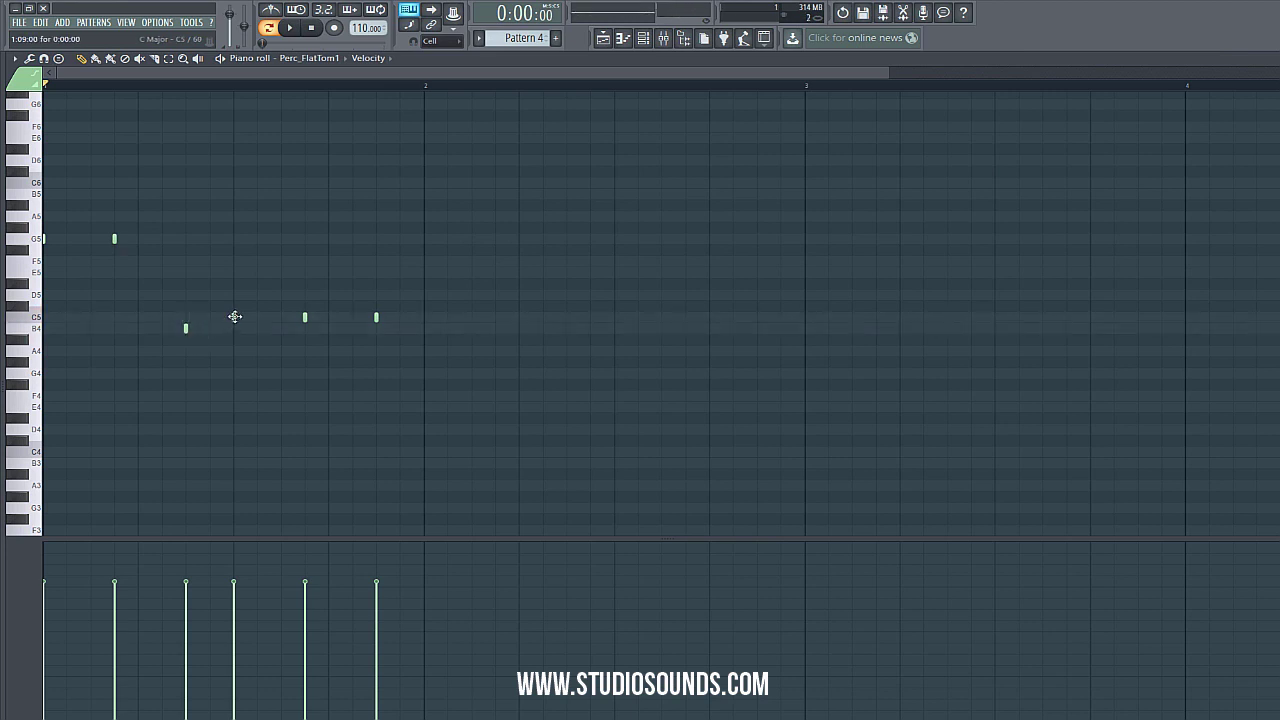
{"action": "left_click_drag", "start_coordinate": [234, 317], "coordinate": [233, 329]}
{"action": "left_click_drag", "start_coordinate": [307, 318], "coordinate": [299, 361]}
{"action": "left_click_drag", "start_coordinate": [376, 318], "coordinate": [376, 452]}
{"action": "key", "text": "alt+q"}
{"action": "key", "text": "Escape"}
- Pan the six tom notes alternately left and right, starting left at about 58%, and close the piano roll
{"action": "left_click", "coordinate": [14, 577]}
{"action": "left_click", "coordinate": [50, 591]}
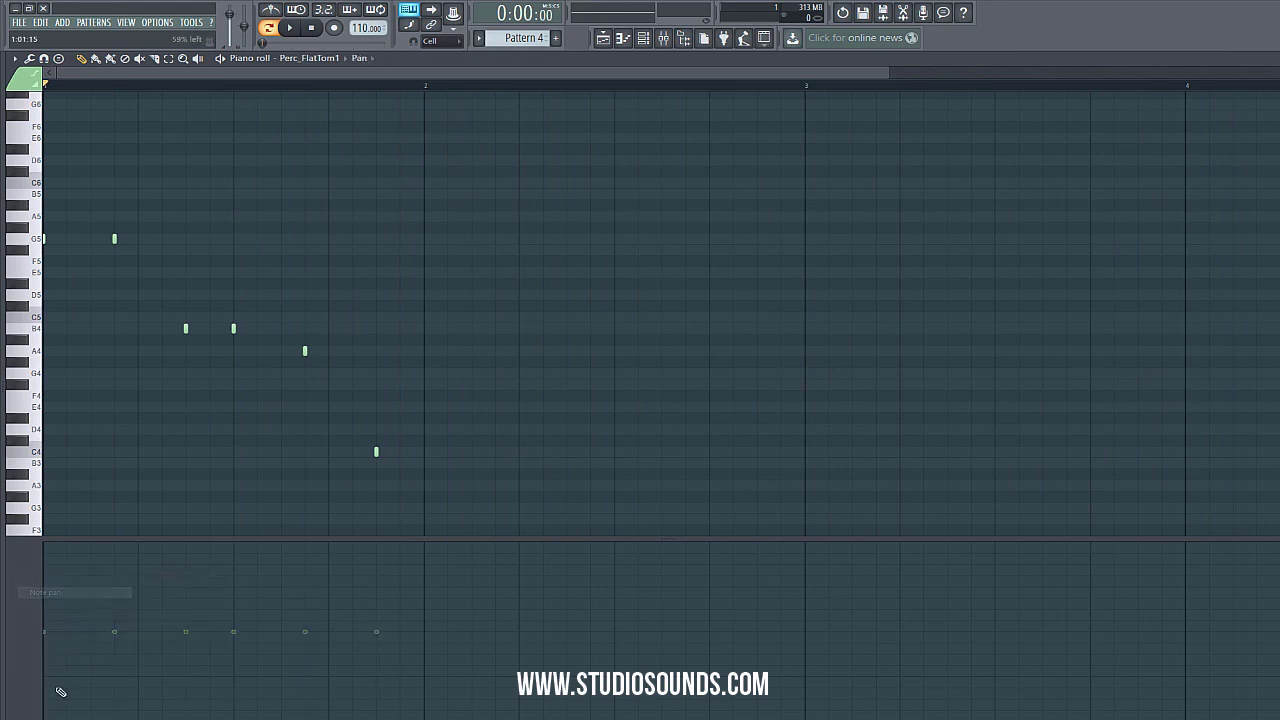
{"action": "left_click", "coordinate": [233, 572]}
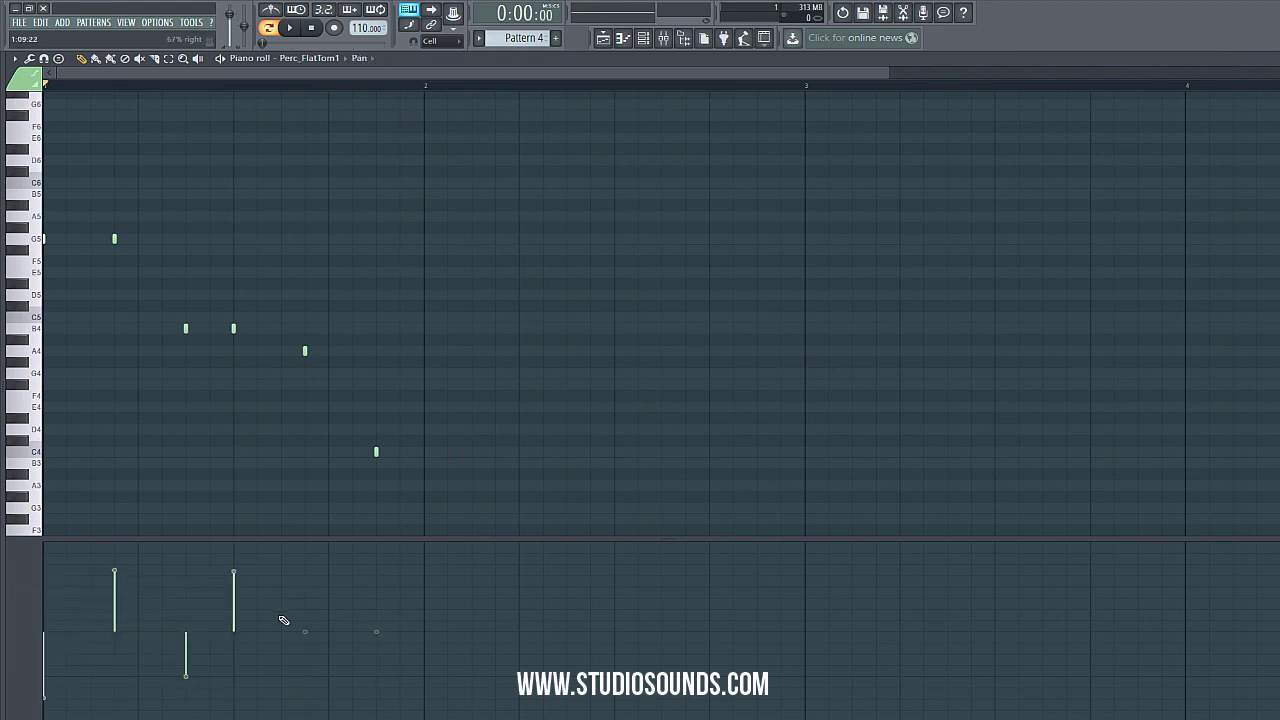
{"action": "left_click", "coordinate": [305, 670]}
{"action": "left_click", "coordinate": [376, 572]}
{"action": "left_click", "coordinate": [303, 684]}
{"action": "left_click", "coordinate": [43, 8]}
- Set the Perc_FlatTom1 channel to cut itself and play Pattern 4 to hear the tom fill
{"action": "right_click", "coordinate": [292, 425]}
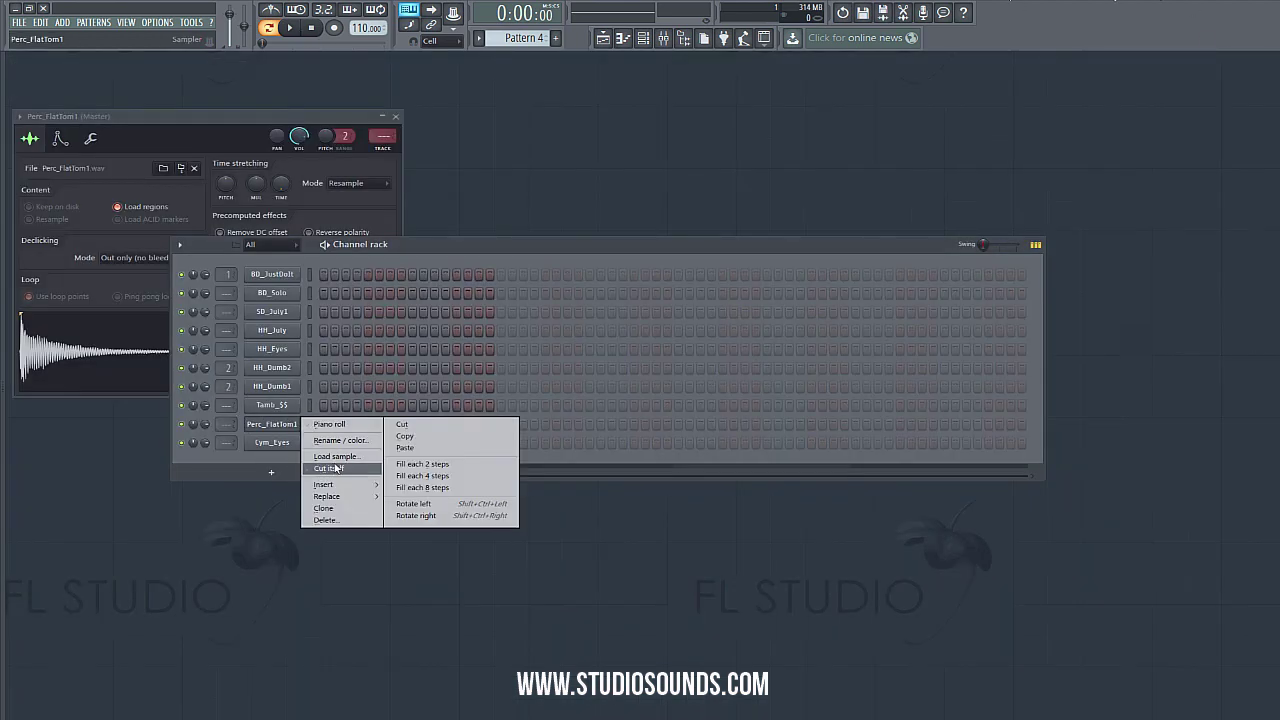
{"action": "left_click", "coordinate": [316, 450]}
{"action": "left_click", "coordinate": [291, 29]}
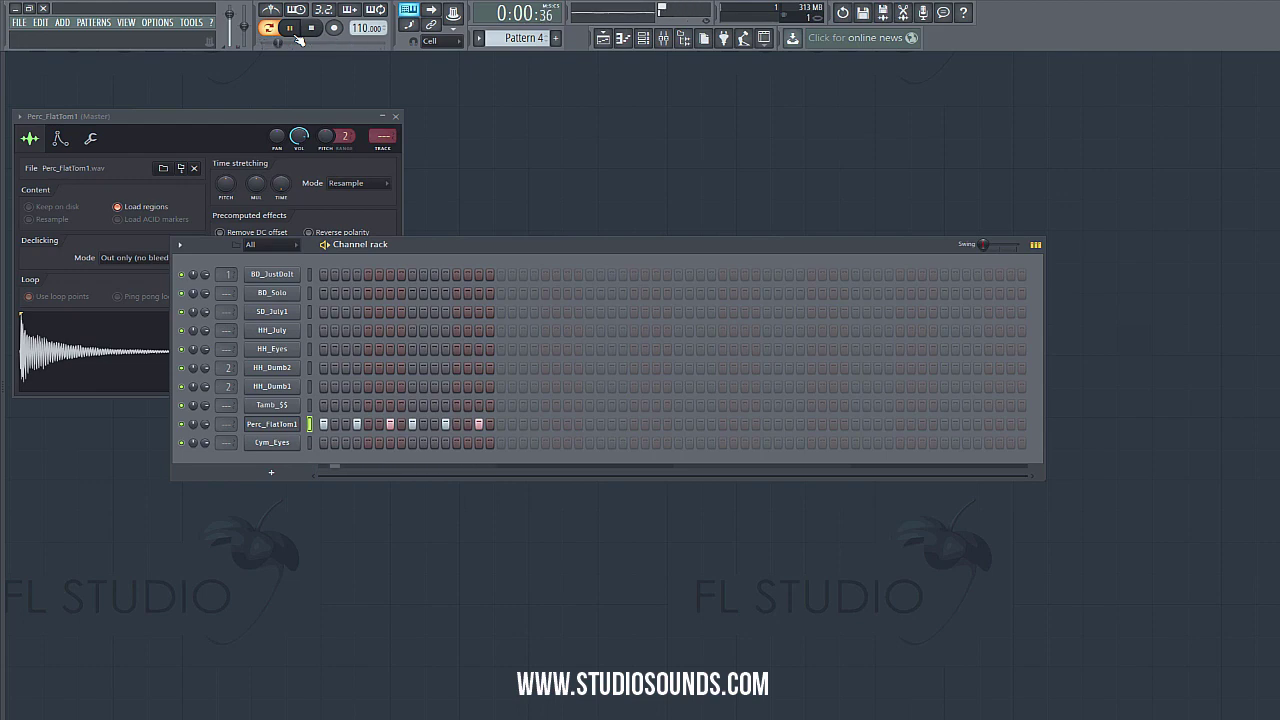
{"action": "key", "text": "space"}
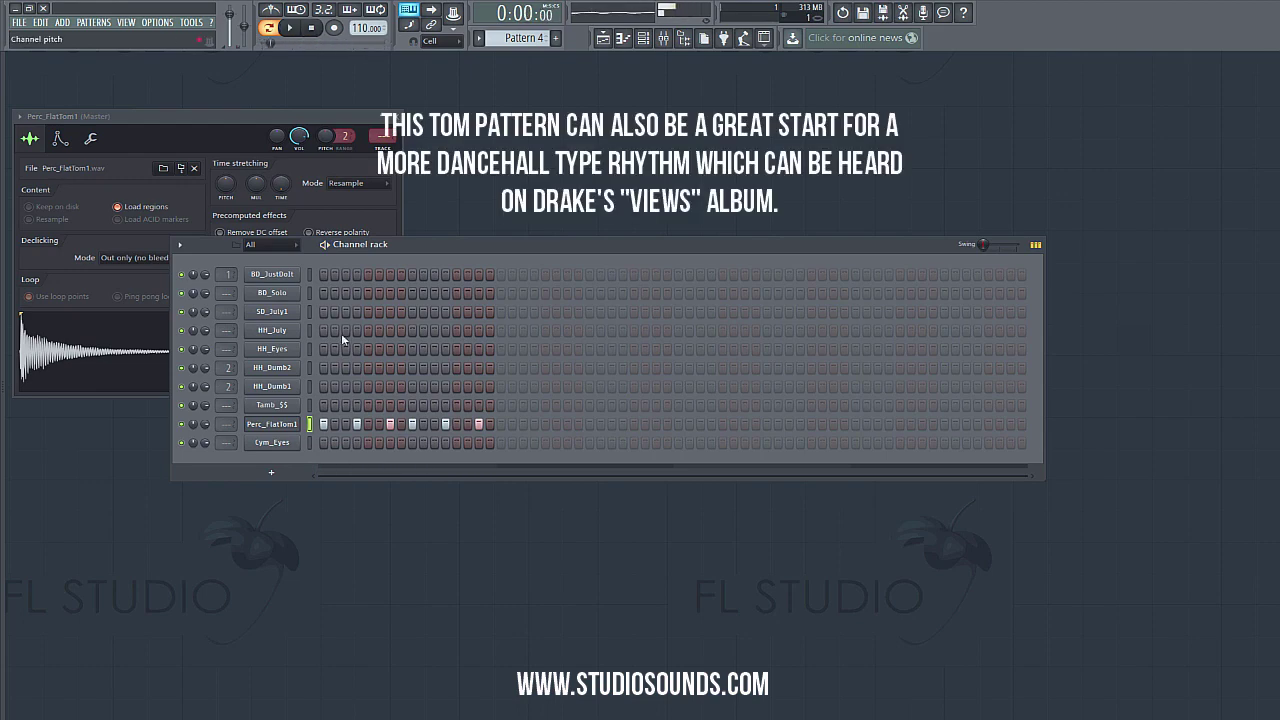
- Route Perc_FlatTom1 to mixer track 3 and load Fruity Reeverb 2 in its slot 1
{"action": "left_click", "coordinate": [288, 428]}
{"action": "key", "text": "F9"}
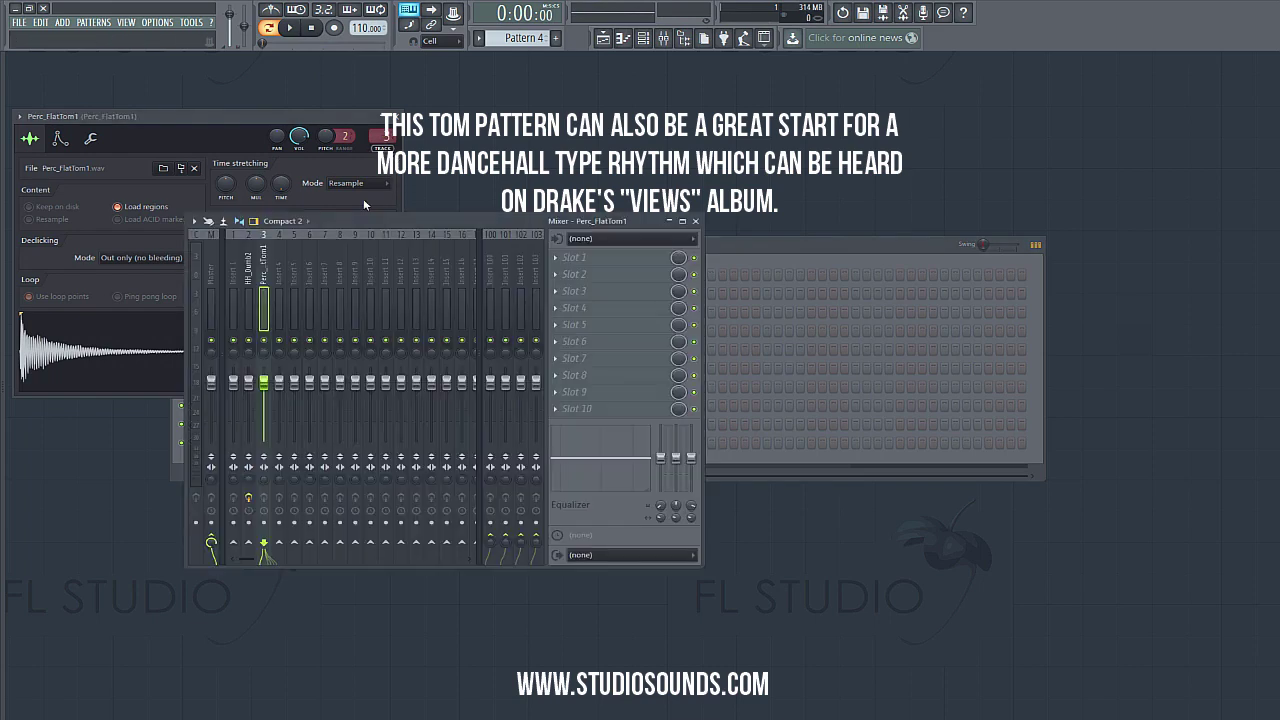
{"action": "left_click", "coordinate": [566, 262]}
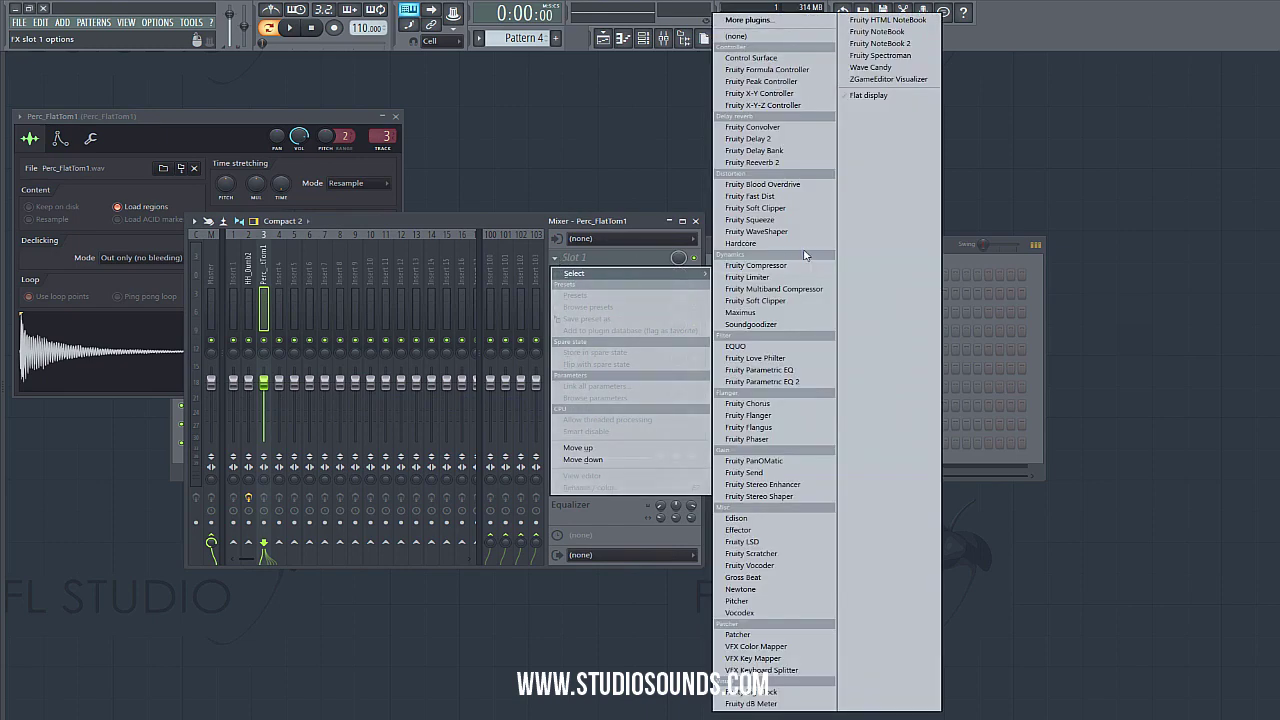
{"action": "left_click", "coordinate": [780, 162]}
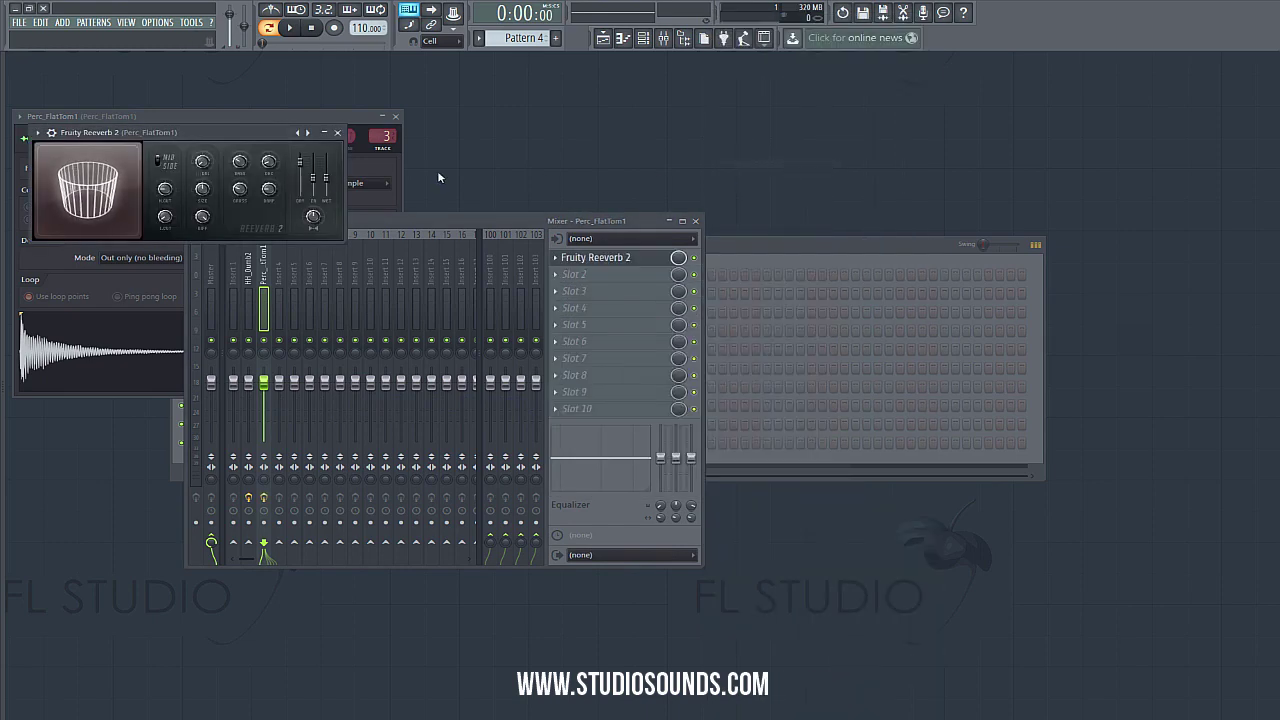
- Adjust the reverb's decay time, raise its low cut to about 745 Hz, and return to the channel rack
{"action": "left_click_drag", "start_coordinate": [184, 133], "coordinate": [398, 198]}
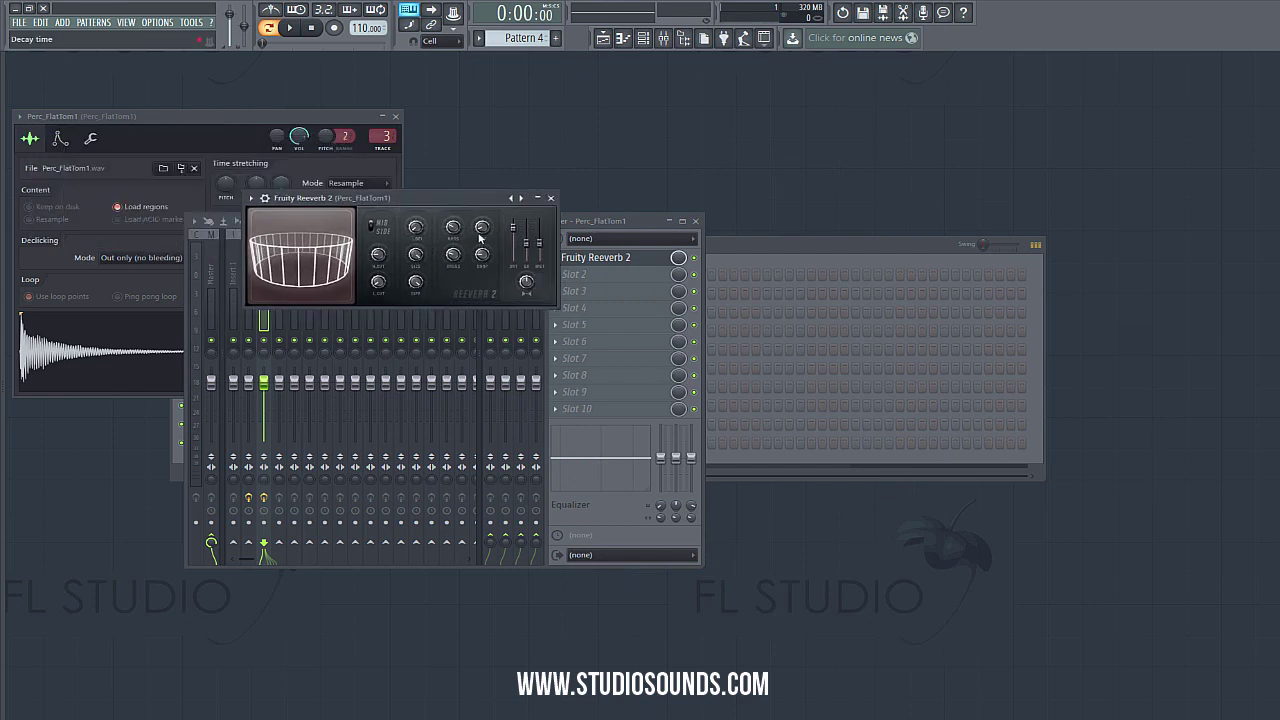
{"action": "left_click_drag", "start_coordinate": [484, 230], "coordinate": [484, 224]}
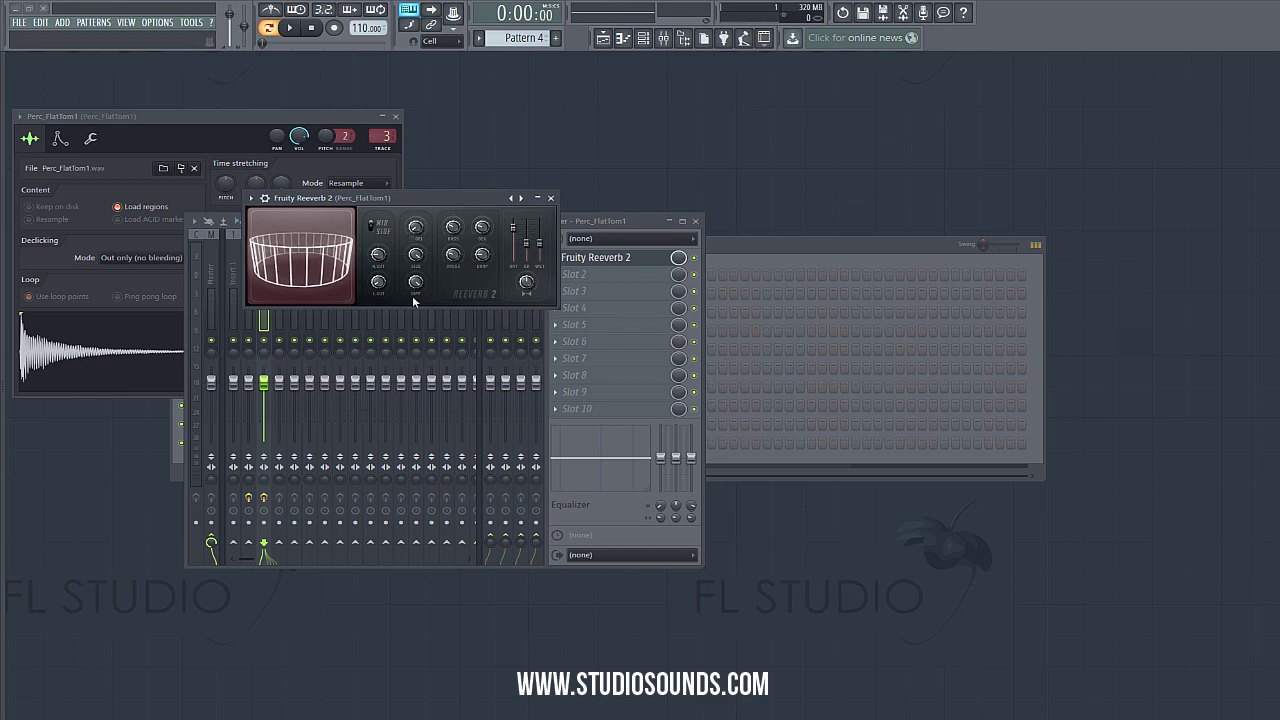
{"action": "left_click_drag", "start_coordinate": [382, 284], "coordinate": [382, 272]}
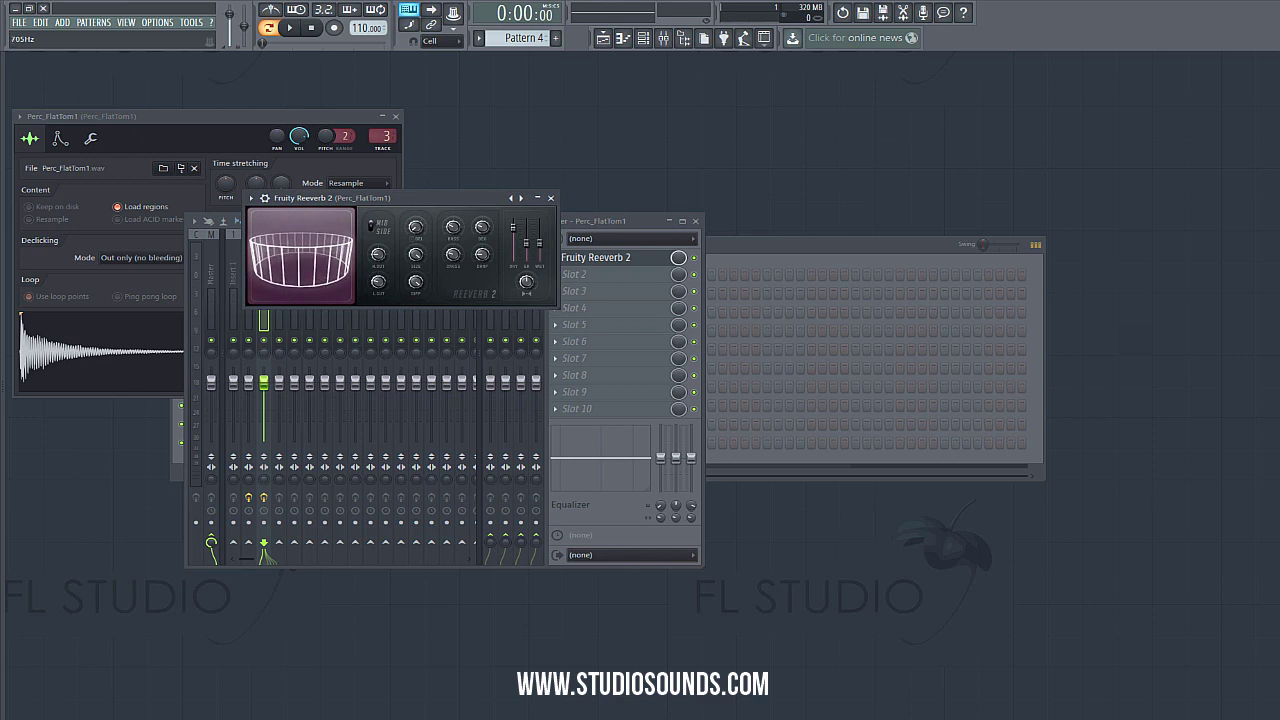
{"action": "left_click_drag", "start_coordinate": [378, 281], "coordinate": [378, 279]}
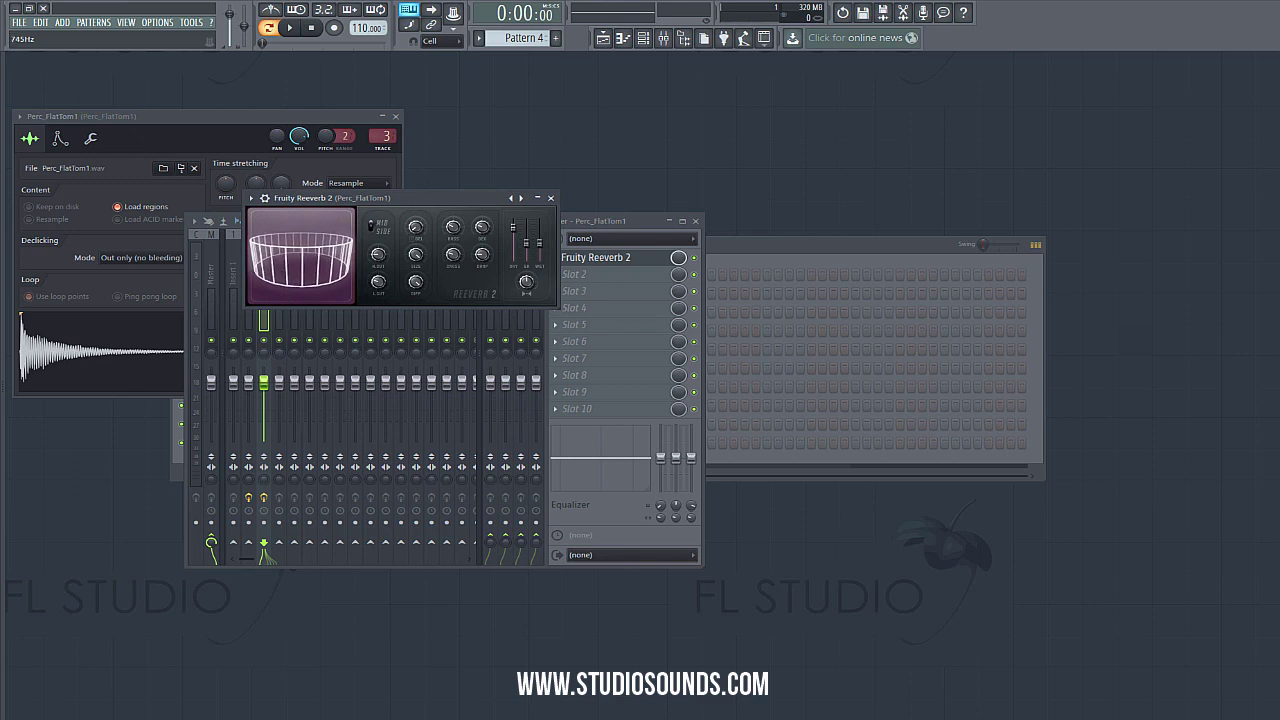
{"action": "left_click_drag", "start_coordinate": [378, 281], "coordinate": [378, 279]}
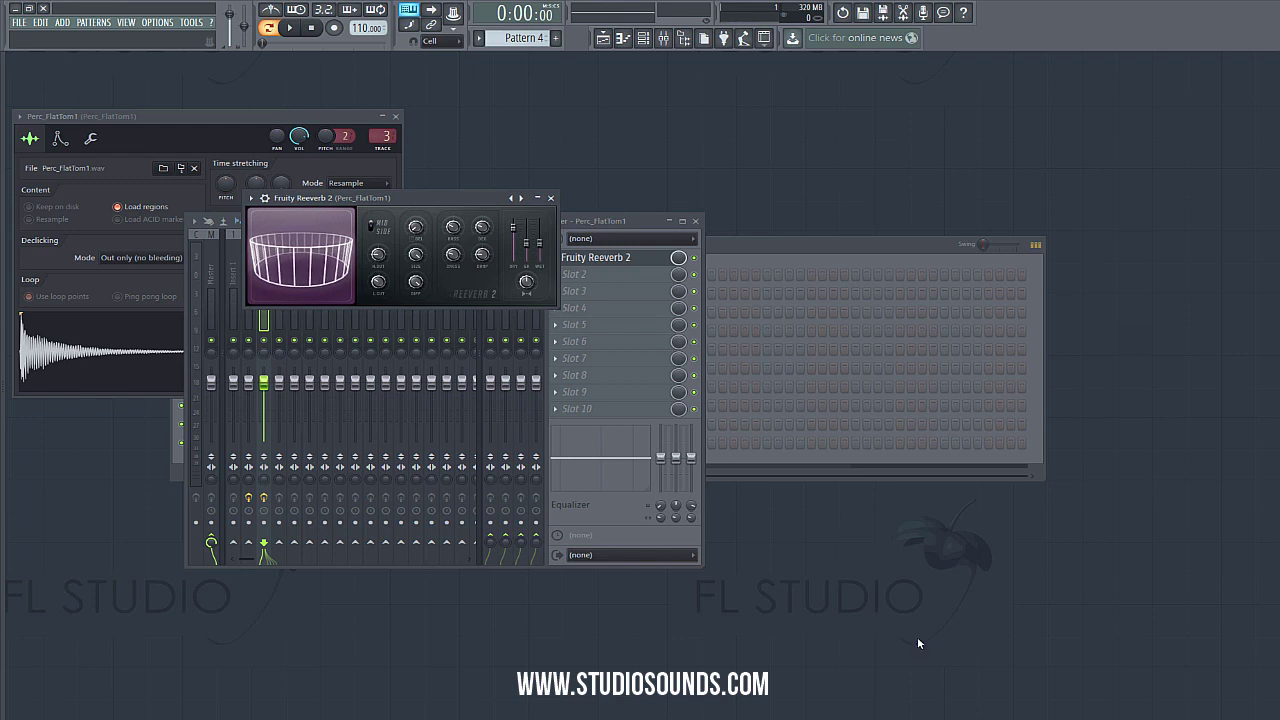
{"action": "key", "text": "F6"}
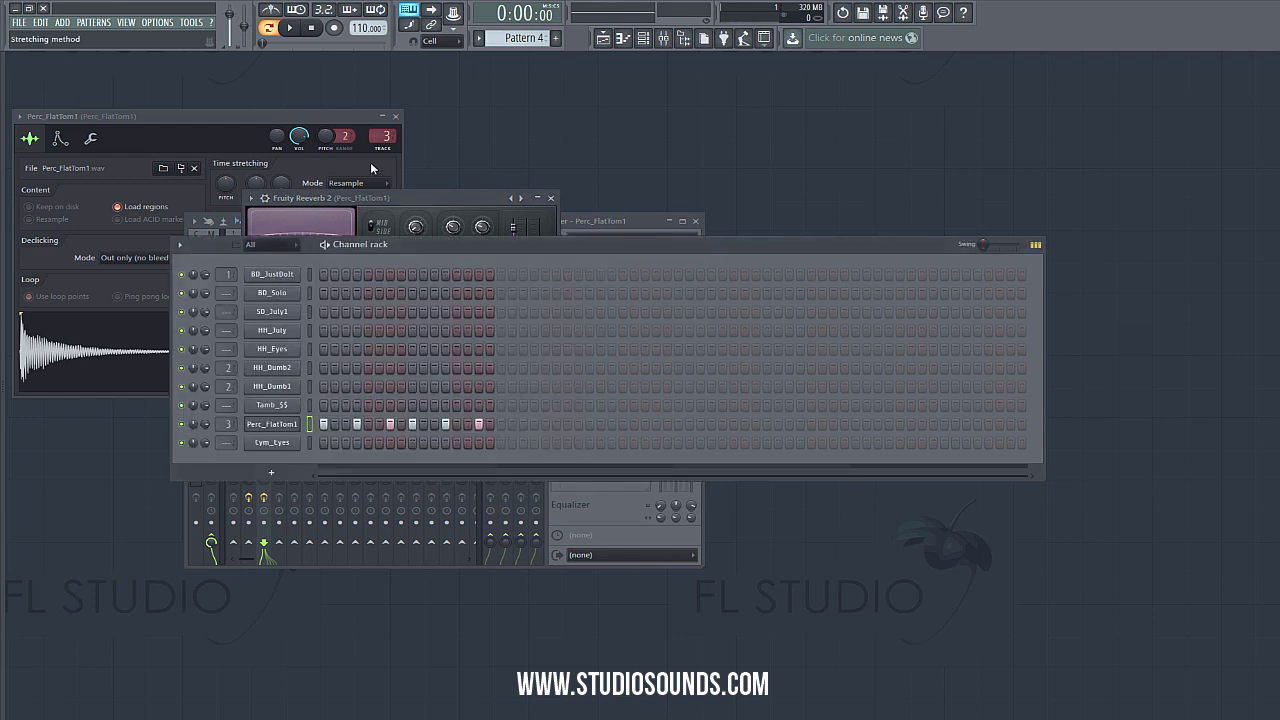
- Play Pattern 4 to hear the tom fill with its reverb, and return to the mixer
{"action": "left_click", "coordinate": [302, 33]}
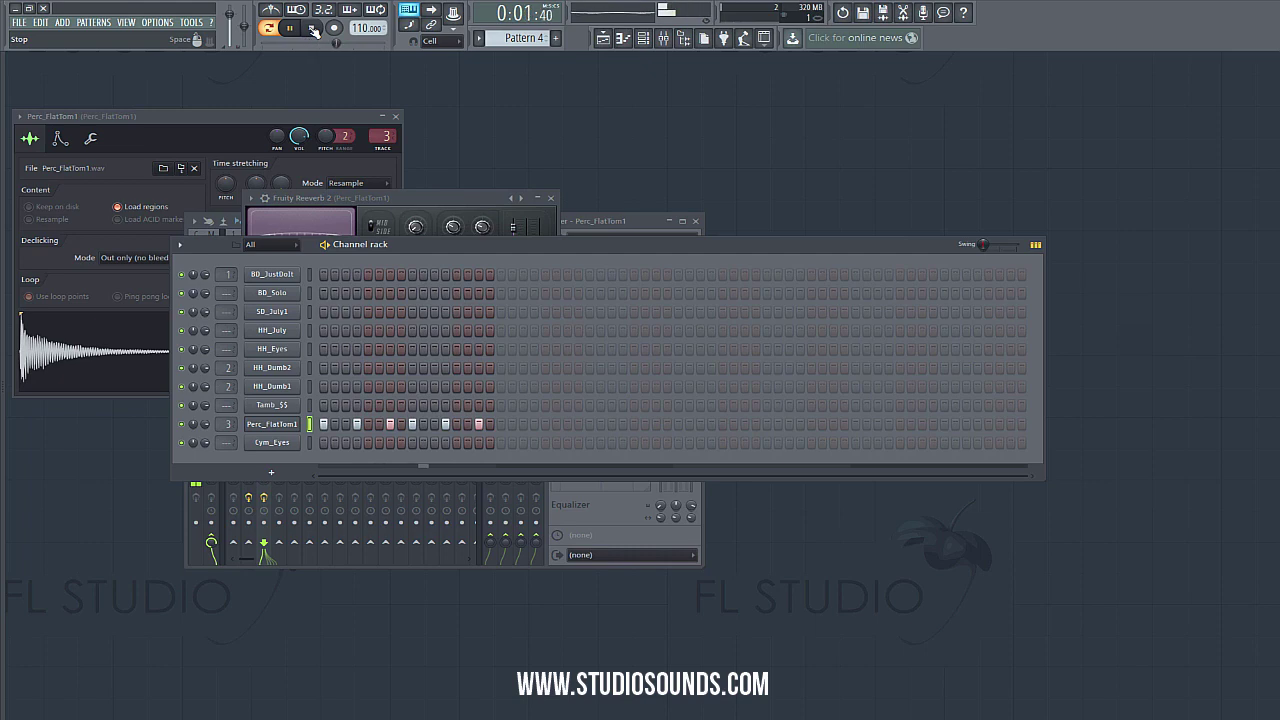
{"action": "left_click", "coordinate": [313, 31]}
{"action": "key", "text": "F9"}
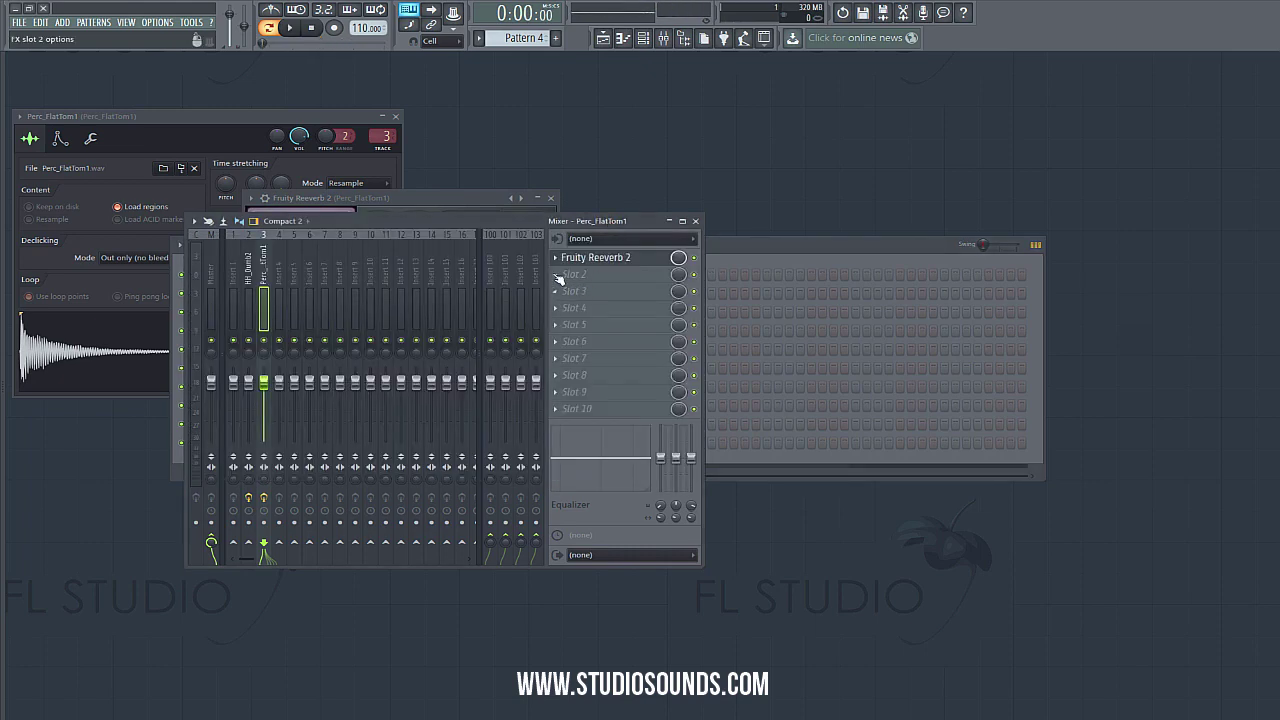
- Load Fruity Delay 2 in slot 2 of the Perc_FlatTom1 mixer track and set its delay time with a step preset
{"action": "left_click", "coordinate": [558, 278]}
{"action": "left_click", "coordinate": [788, 138]}
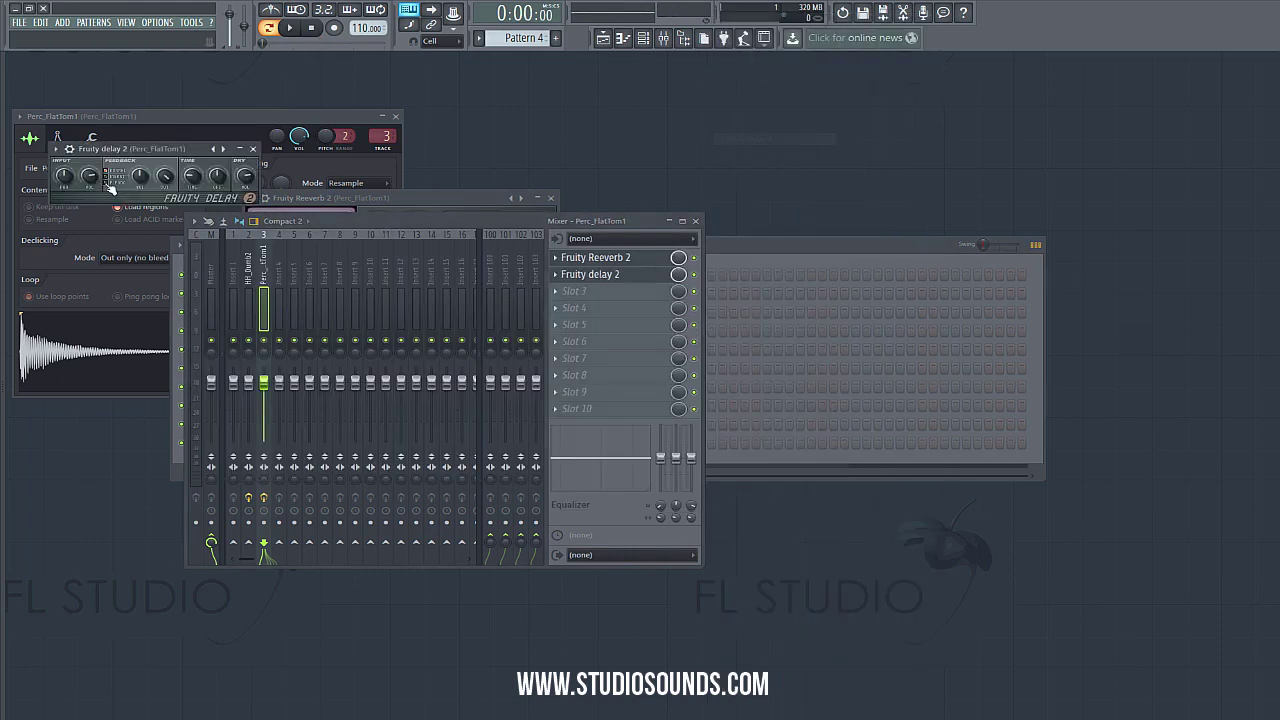
{"action": "right_click", "coordinate": [200, 188]}
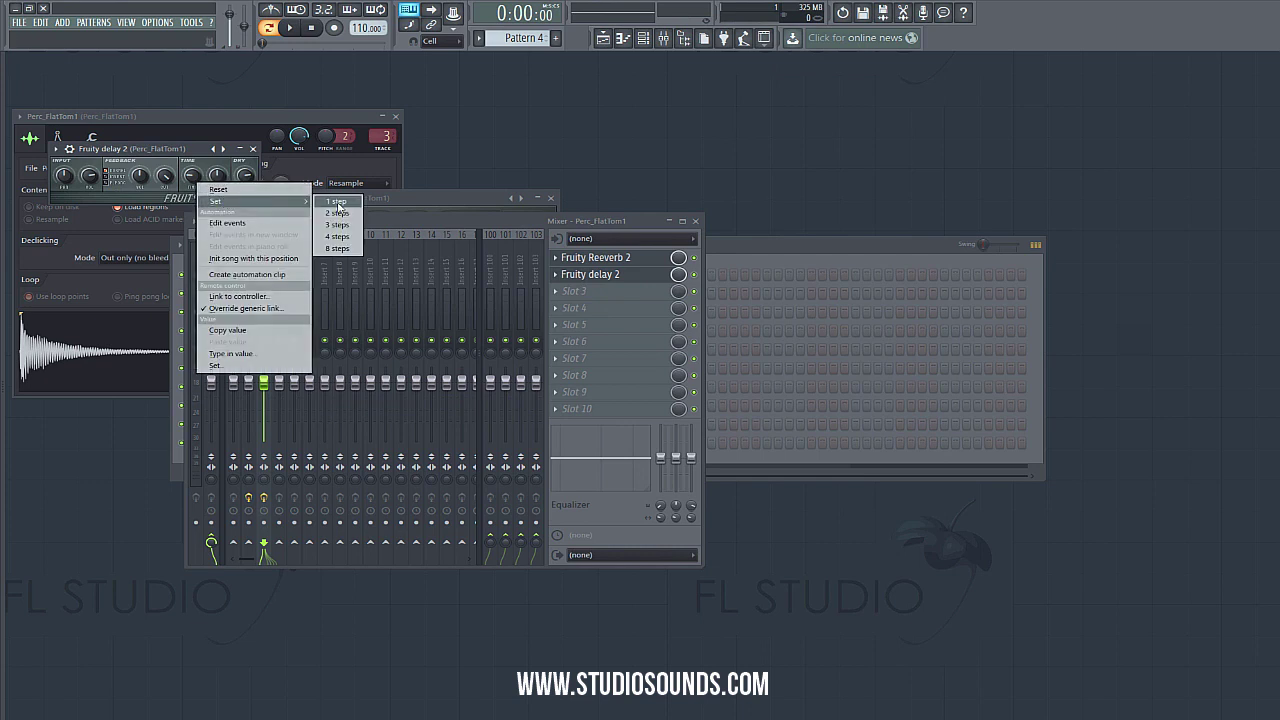
{"action": "left_click", "coordinate": [339, 207]}
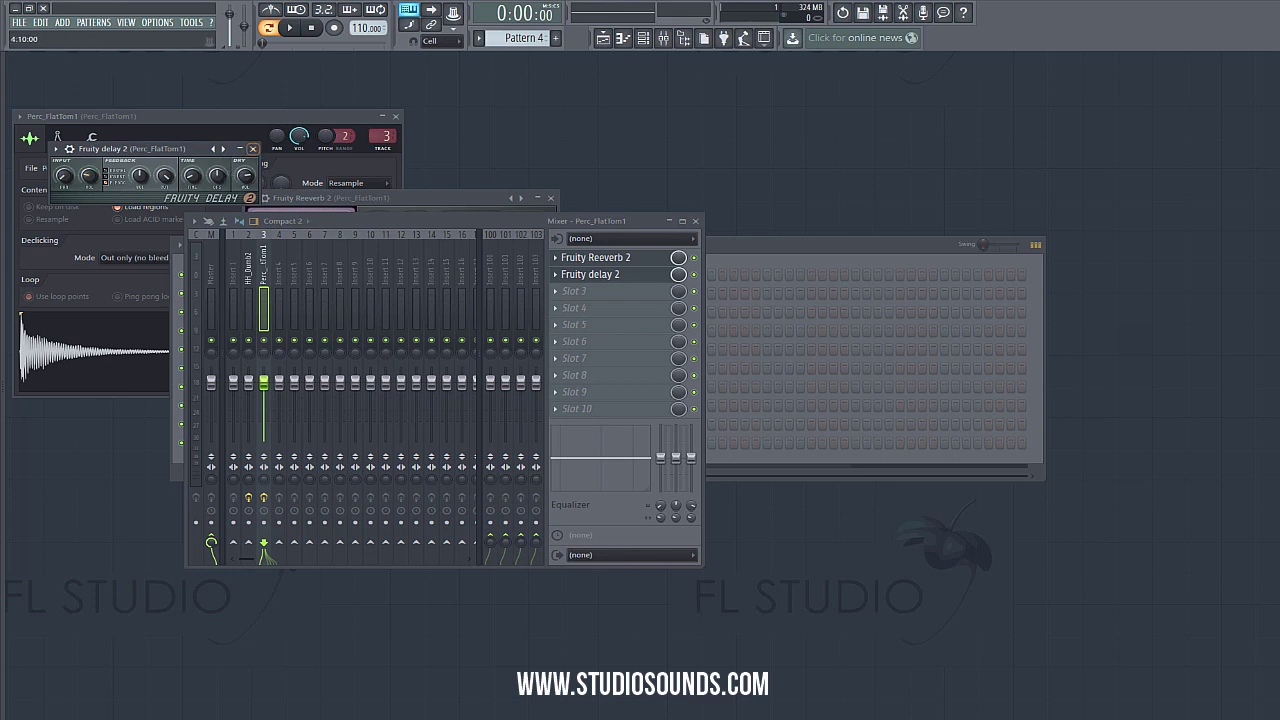
- Load Fruity Parametric EQ 2 in slot 3 of the tom track and high-pass band 1 at about 77 Hz
{"action": "left_click", "coordinate": [587, 292]}
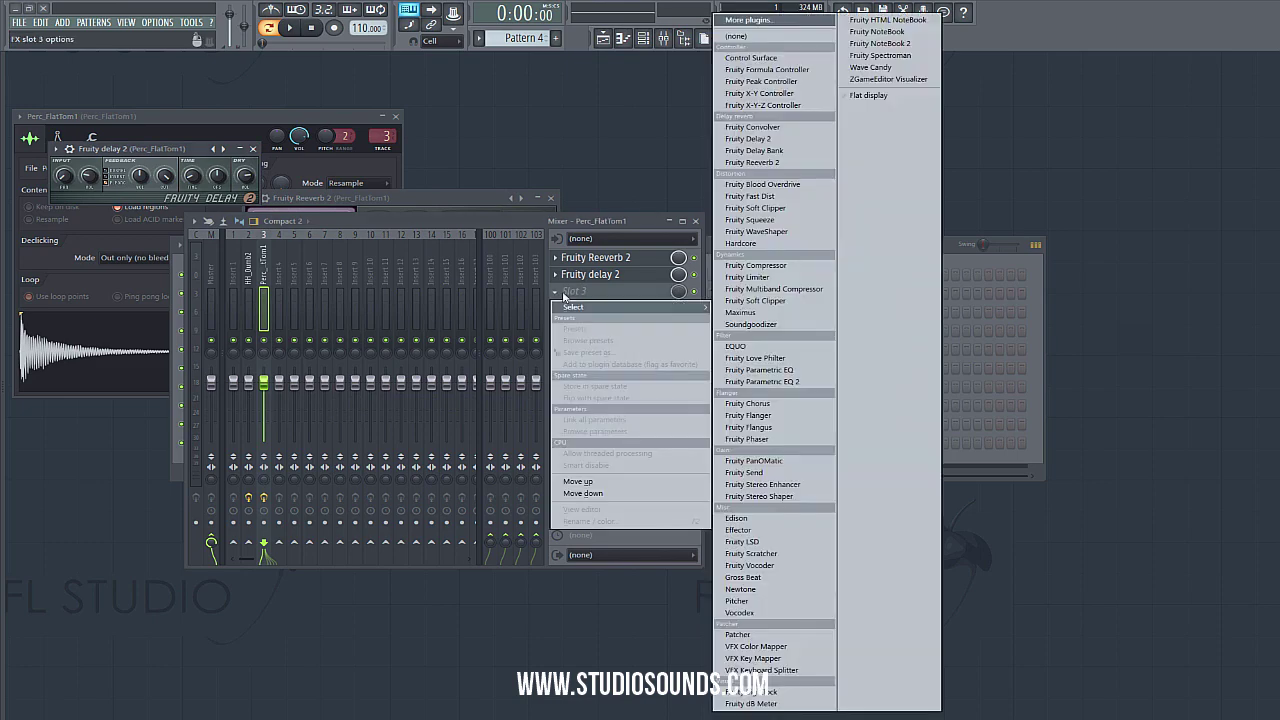
{"action": "left_click", "coordinate": [775, 382]}
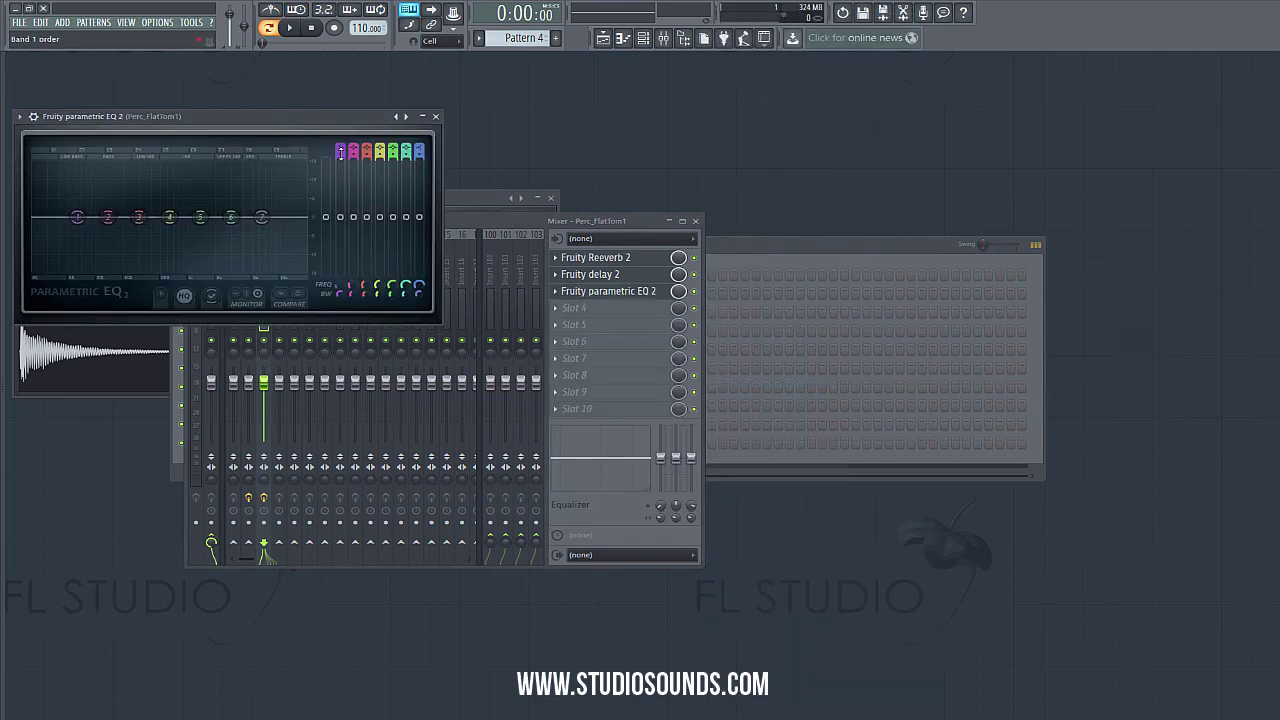
{"action": "left_click_drag", "start_coordinate": [339, 151], "coordinate": [211, 178]}
{"action": "left_click_drag", "start_coordinate": [77, 217], "coordinate": [85, 217]}
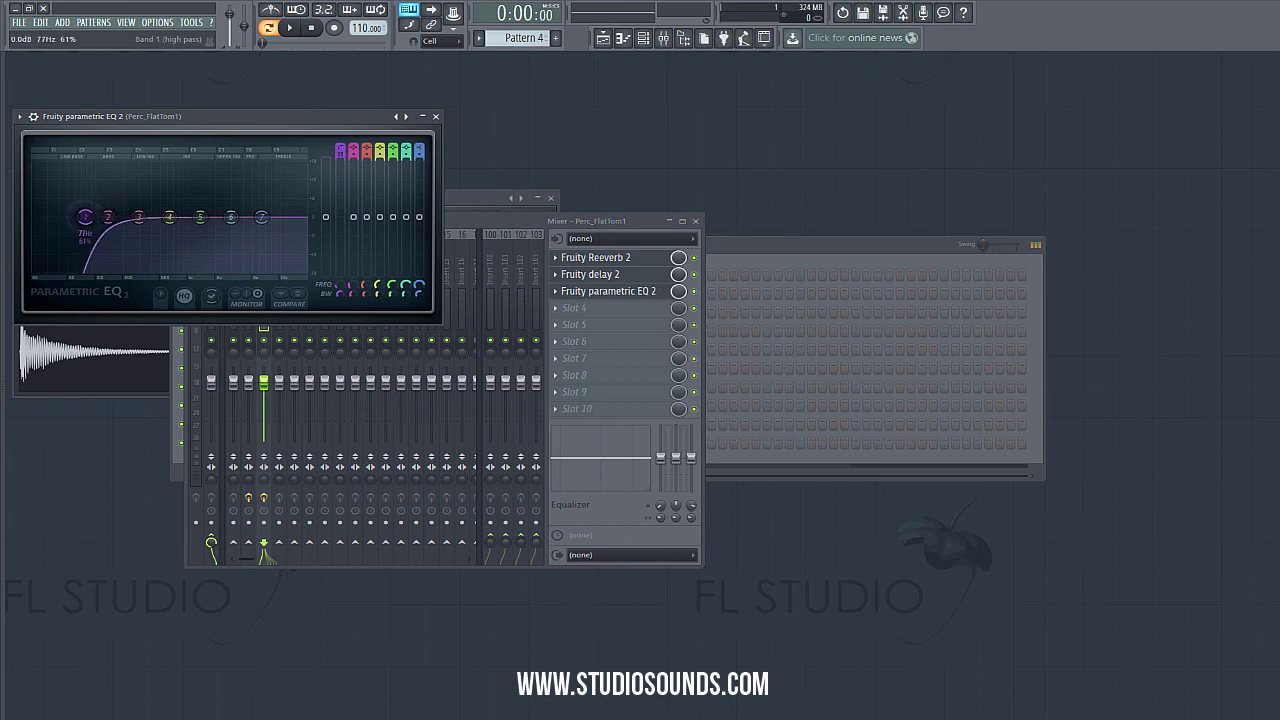
- Close the tom's effect and channel windows and the mixer
{"action": "left_click", "coordinate": [435, 116]}
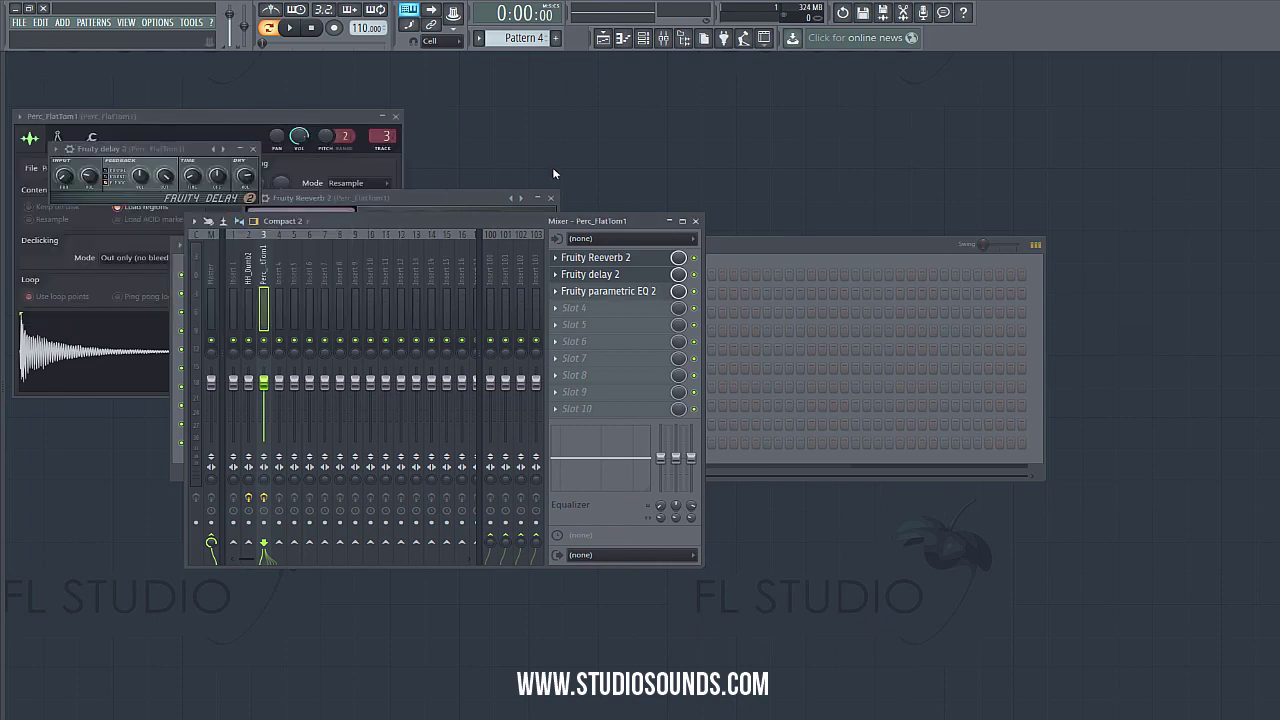
{"action": "left_click", "coordinate": [551, 198]}
{"action": "left_click", "coordinate": [695, 220]}
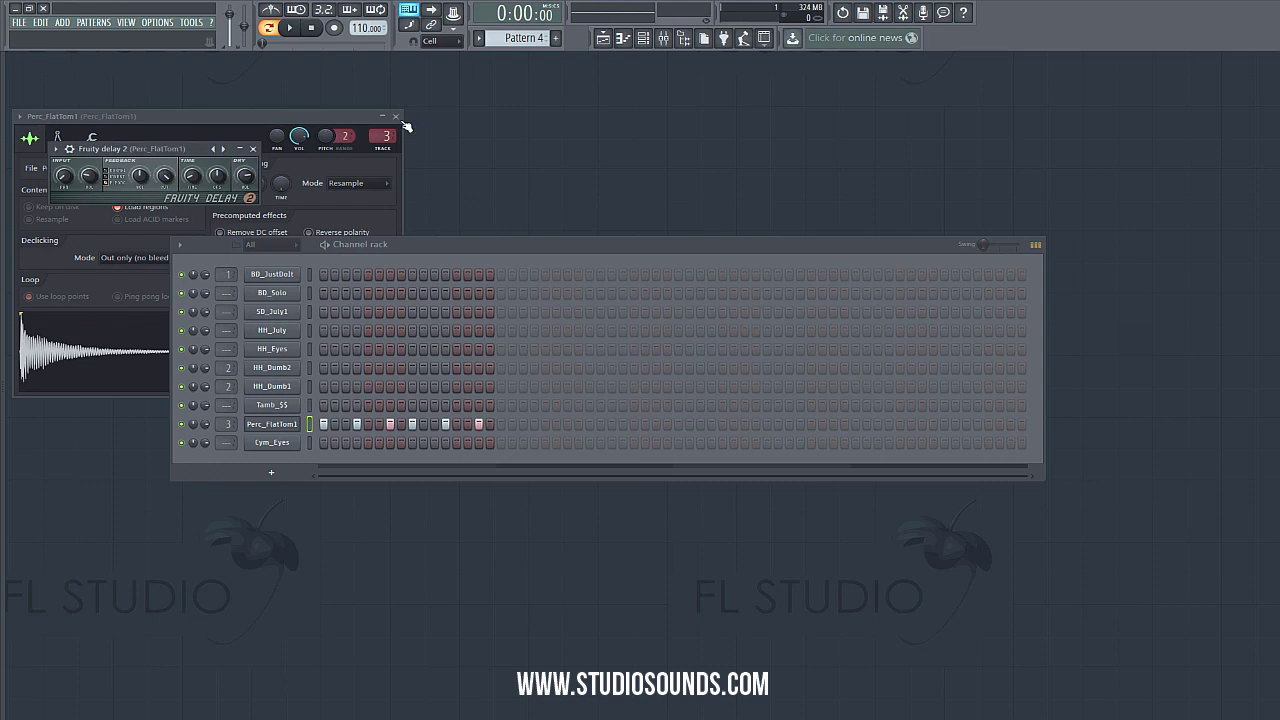
{"action": "left_click", "coordinate": [396, 116]}
{"action": "left_click", "coordinate": [253, 148]}
- Move the song position in the playlist to bar 7 and close the playlist
{"action": "left_click", "coordinate": [603, 37]}
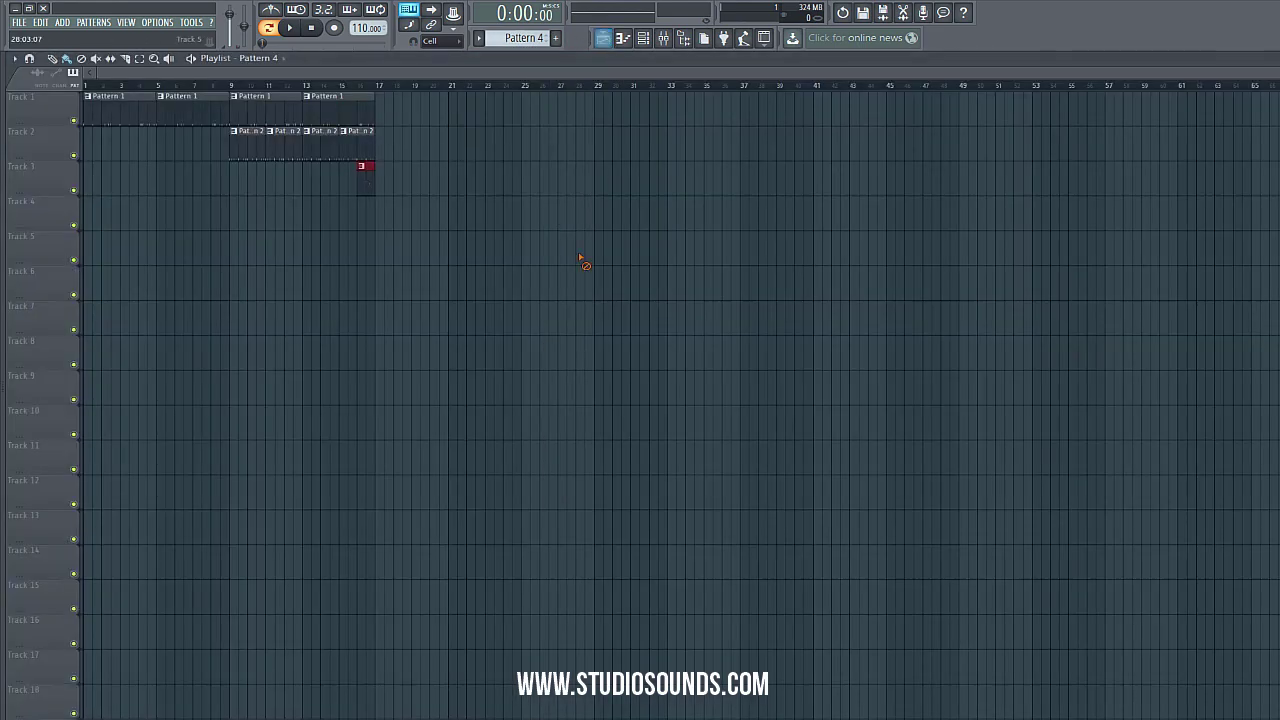
{"action": "left_click", "coordinate": [239, 87]}
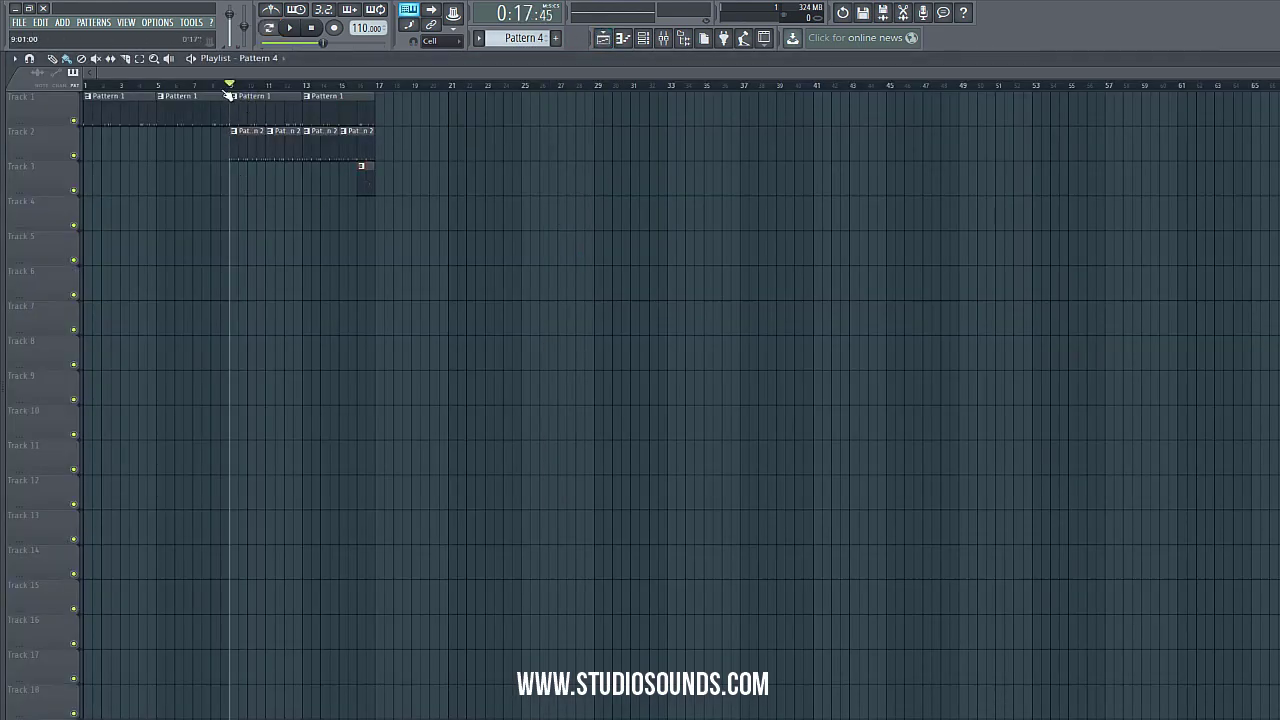
{"action": "left_click_drag", "start_coordinate": [229, 88], "coordinate": [193, 87]}
{"action": "left_click", "coordinate": [1273, 58]}
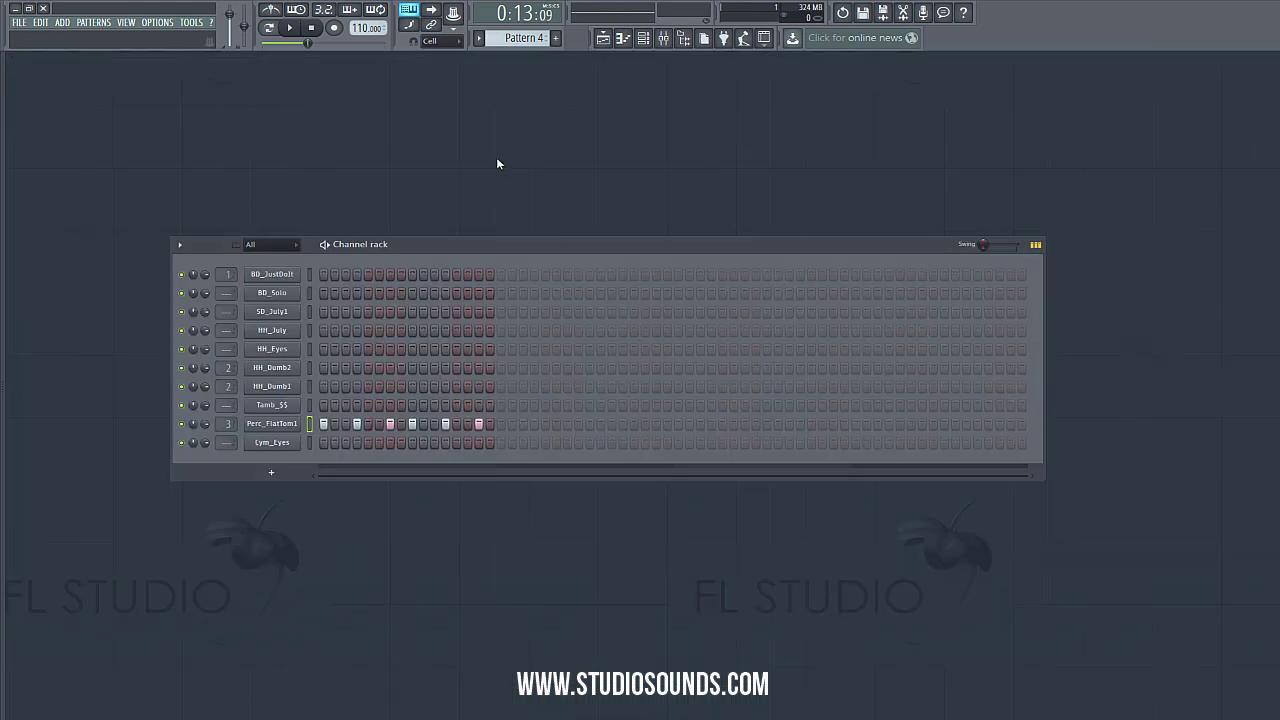
- Create Pattern 5 and place a normalized Cym_Eyes cymbal hit on its first step
{"action": "left_click", "coordinate": [556, 38]}
{"action": "key", "text": "Return"}
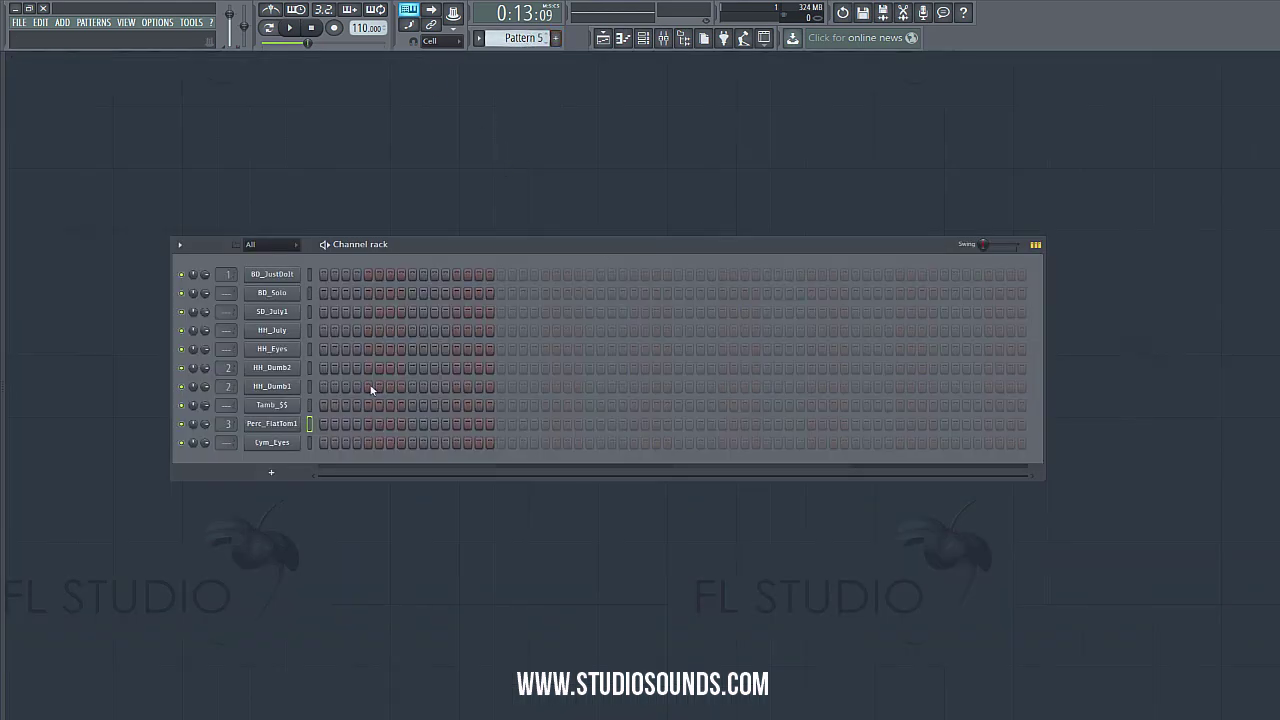
{"action": "left_click", "coordinate": [272, 442]}
{"action": "left_click", "coordinate": [250, 262]}
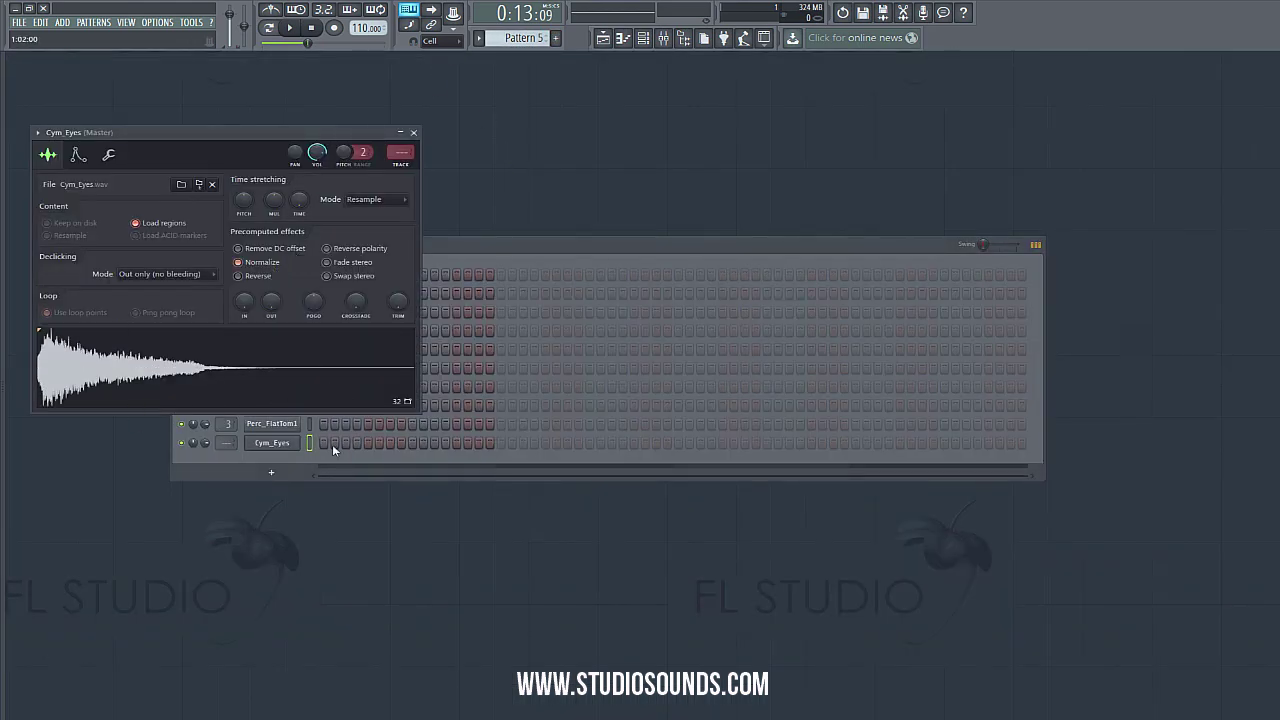
{"action": "left_click", "coordinate": [323, 443]}
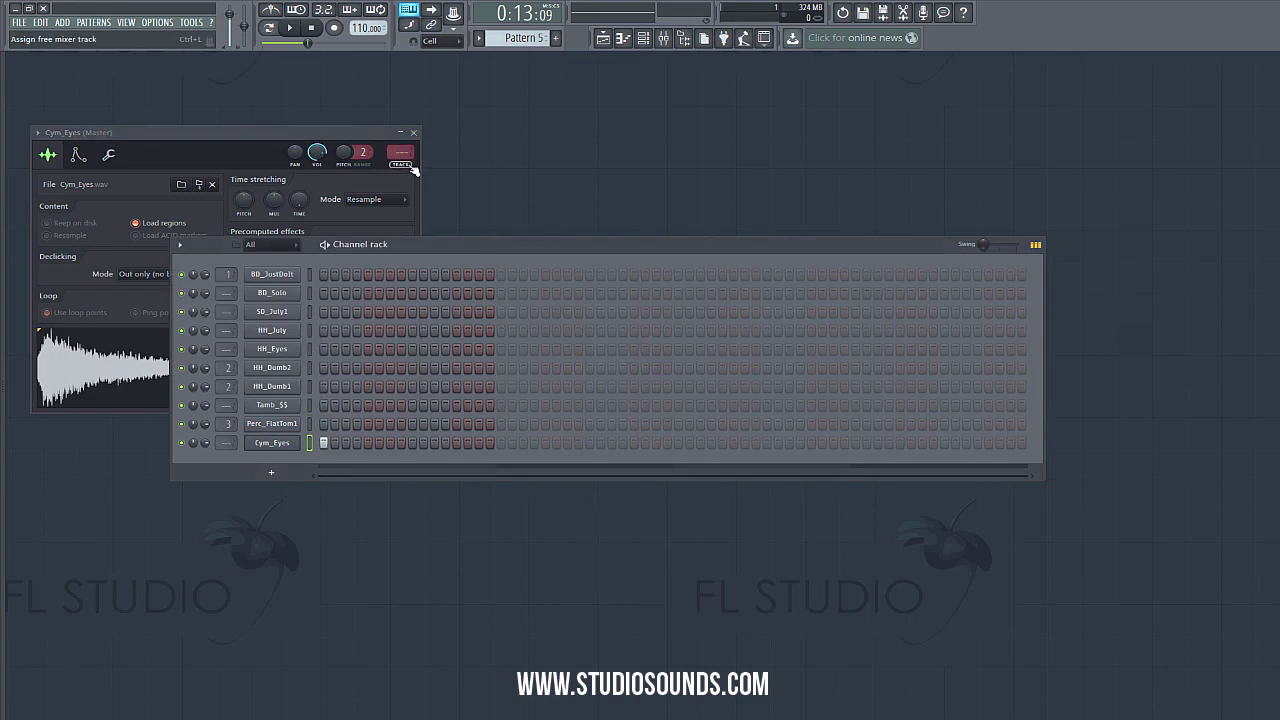
- Route Cym_Eyes to mixer track 4 and load Fruity Delay 2 in slot 1 with a delay time of 2 steps
{"action": "left_click", "coordinate": [400, 160]}
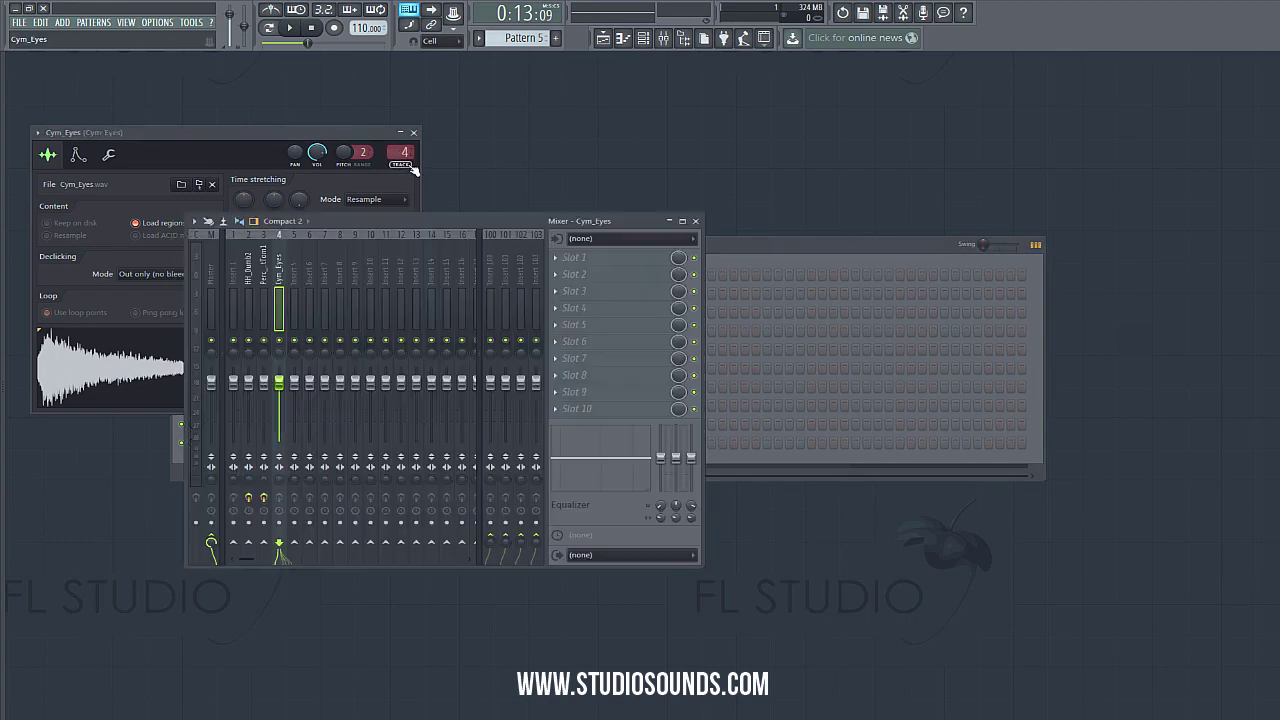
{"action": "left_click", "coordinate": [560, 260]}
{"action": "left_click", "coordinate": [748, 138]}
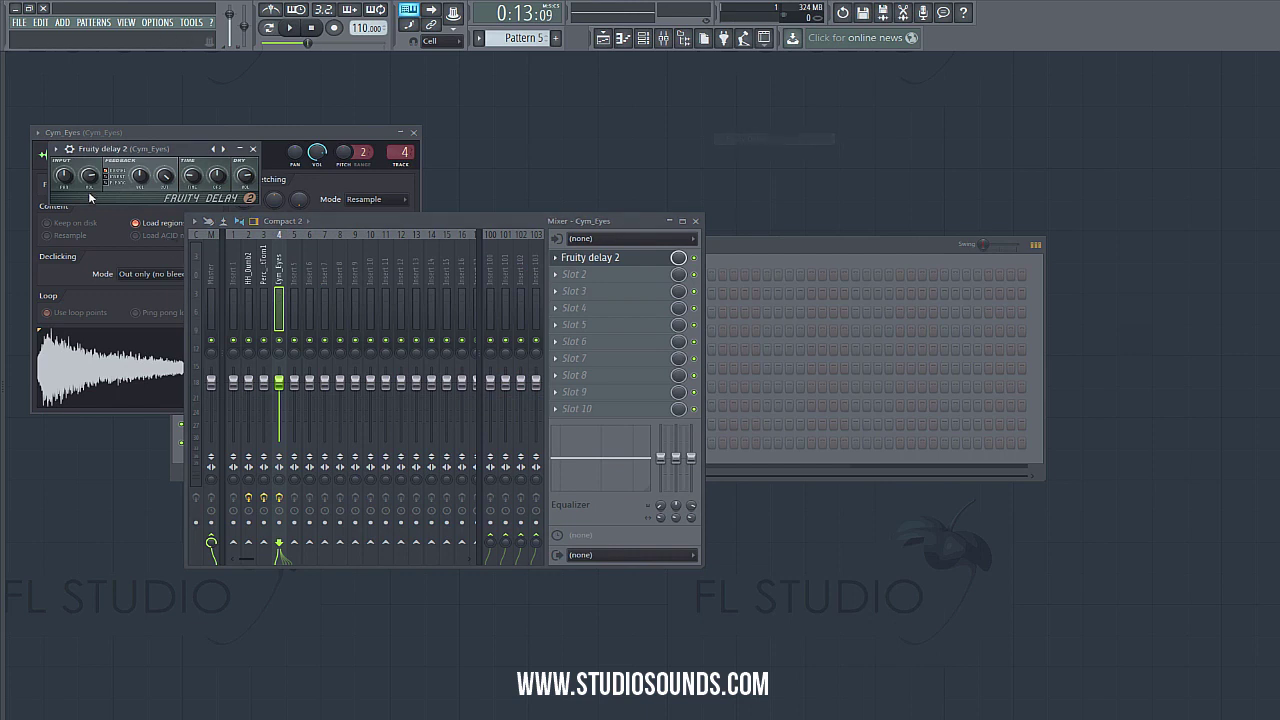
{"action": "right_click", "coordinate": [200, 185]}
{"action": "mouse_move", "coordinate": [262, 206]}
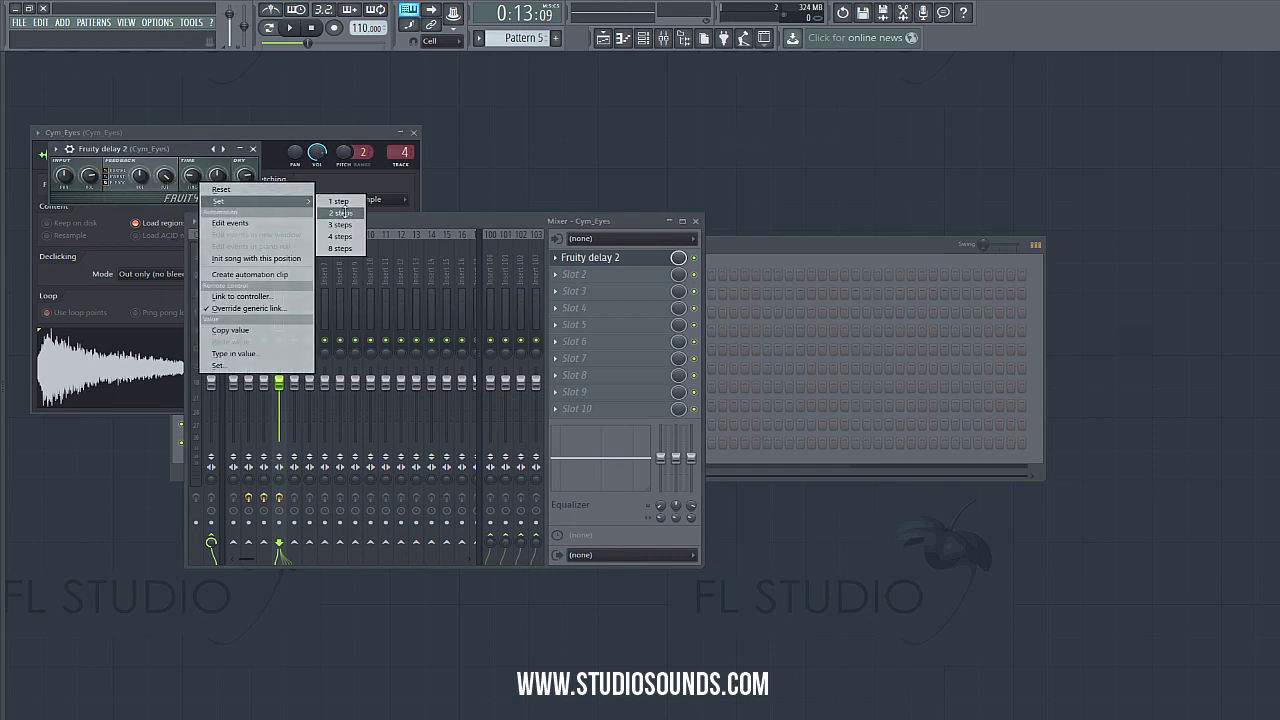
{"action": "left_click", "coordinate": [345, 212]}
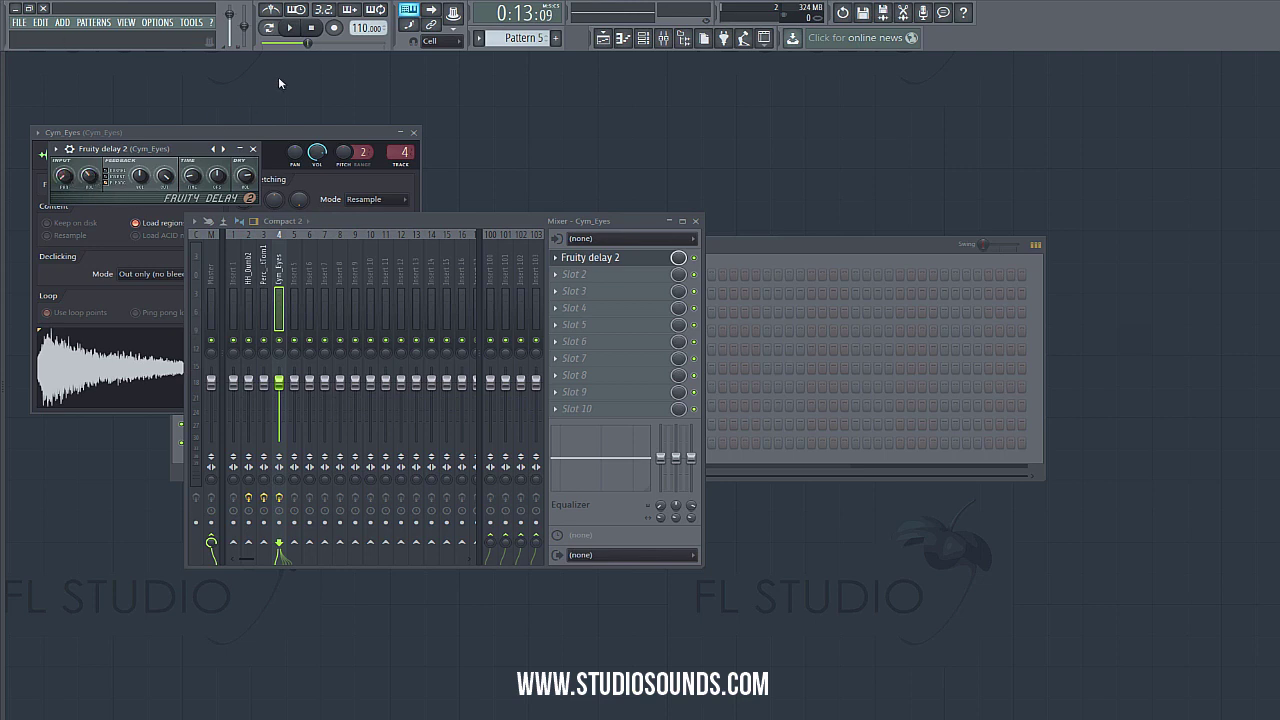
- Play Pattern 5 from the channel rack to hear the delayed cymbal, and stop playback
{"action": "key", "text": "F6"}
{"action": "left_click", "coordinate": [290, 28]}
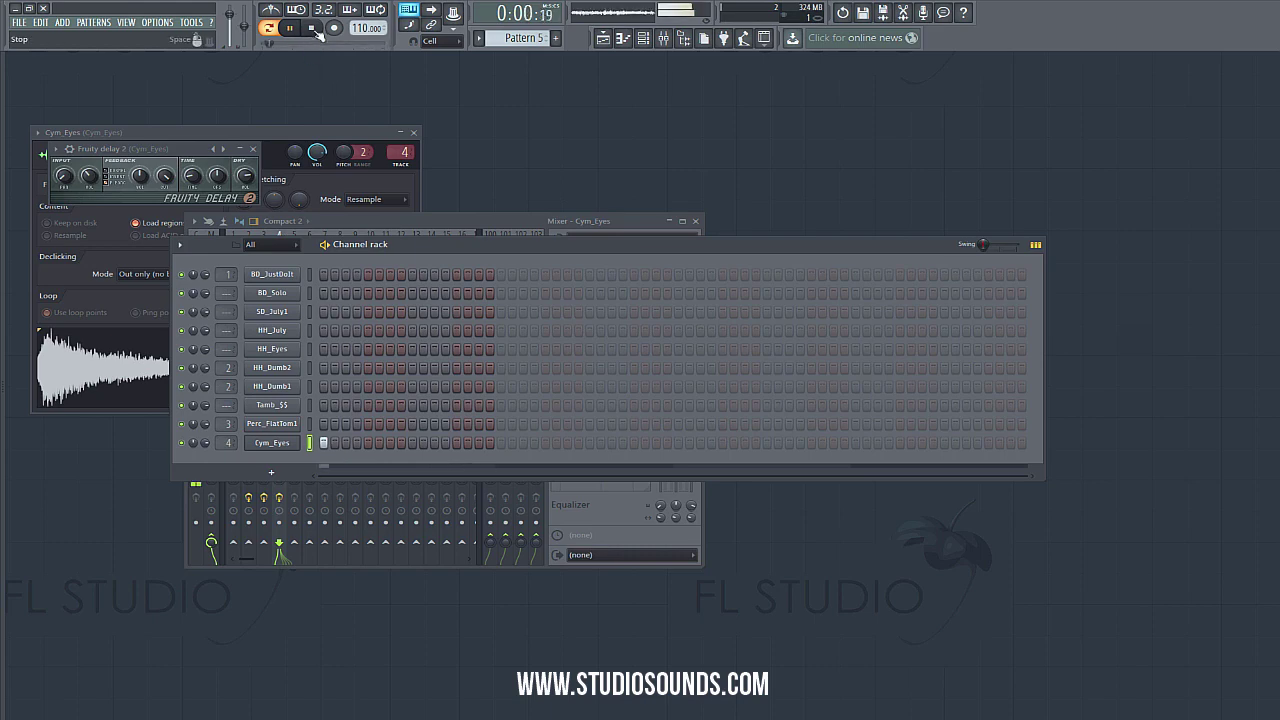
{"action": "left_click", "coordinate": [316, 33]}
- Place Pattern 5 at bar 17 on playlist track 4 and repeat the bar 9–16 clips on tracks 1–3 from bar 17
{"action": "left_click", "coordinate": [605, 38]}
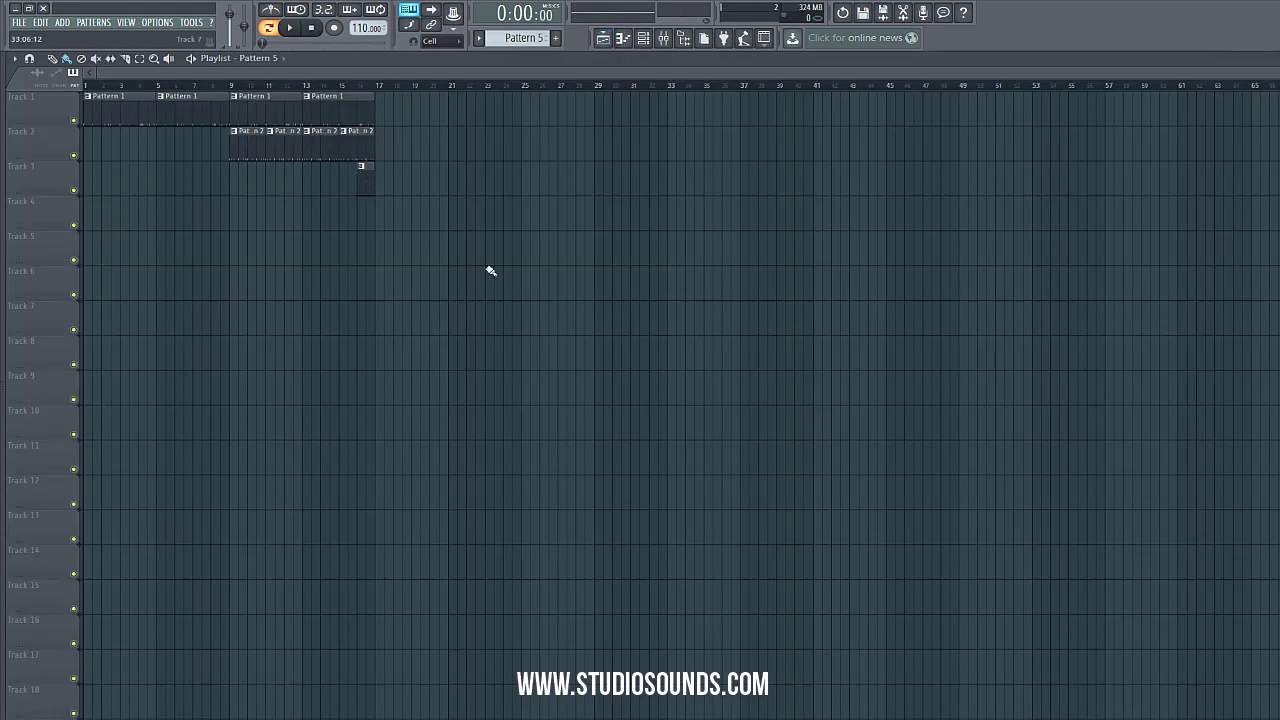
{"action": "left_click", "coordinate": [387, 219]}
{"action": "mouse_move", "coordinate": [416, 192]}
{"action": "left_mouse_down"}
{"action": "mouse_move", "coordinate": [272, 115]}
{"action": "mouse_move", "coordinate": [249, 122]}
{"action": "mouse_move", "coordinate": [51, 57]}
{"action": "mouse_move", "coordinate": [120, 114]}
{"action": "mouse_move", "coordinate": [510, 92]}
{"action": "mouse_move", "coordinate": [411, 96]}
{"action": "left_mouse_up"}
- Play the arrangement through the new section in the playlist, closing the mixer, delay and Cym_Eyes windows meanwhile, and stop playback
{"action": "key", "text": "space"}
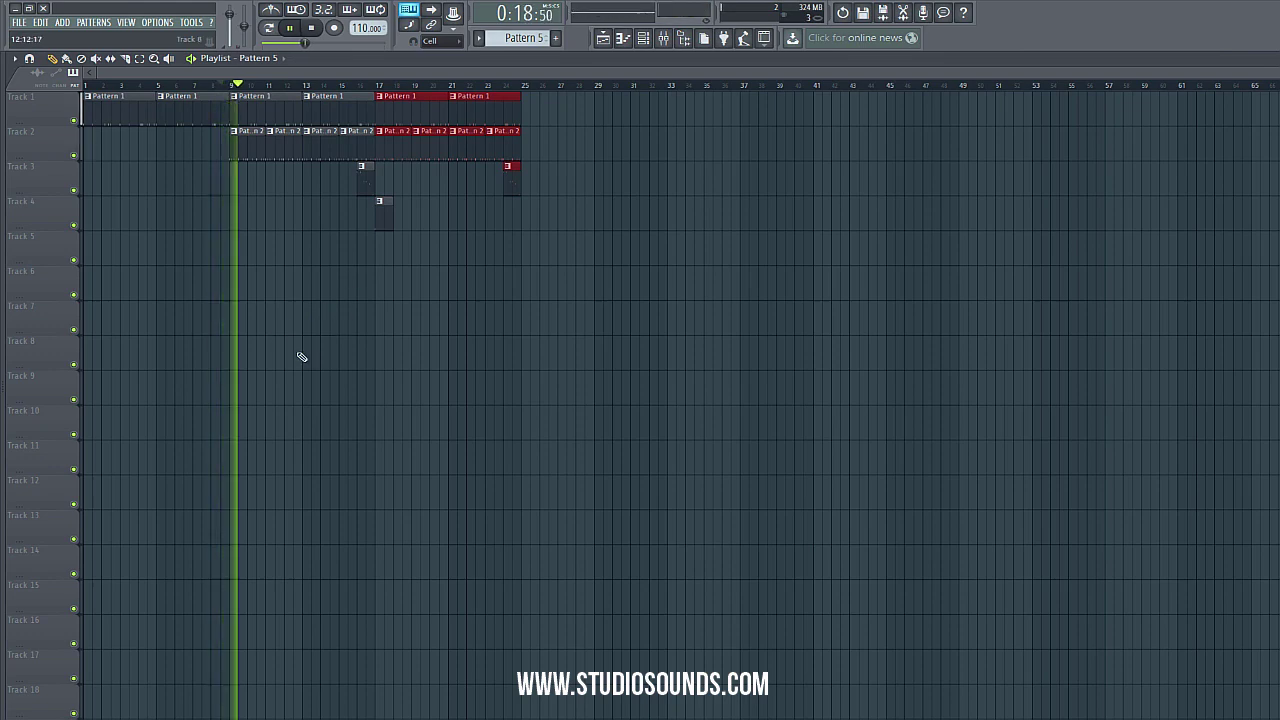
{"action": "key", "text": "Escape"}
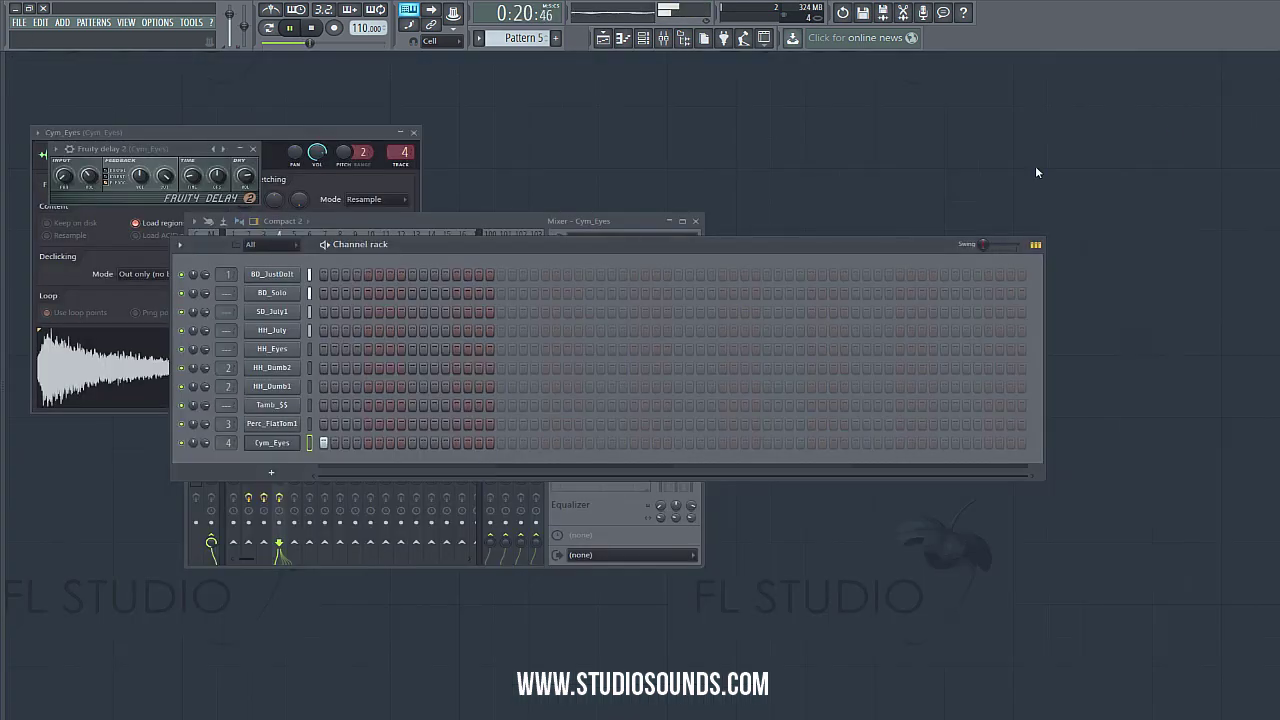
{"action": "left_click", "coordinate": [697, 221]}
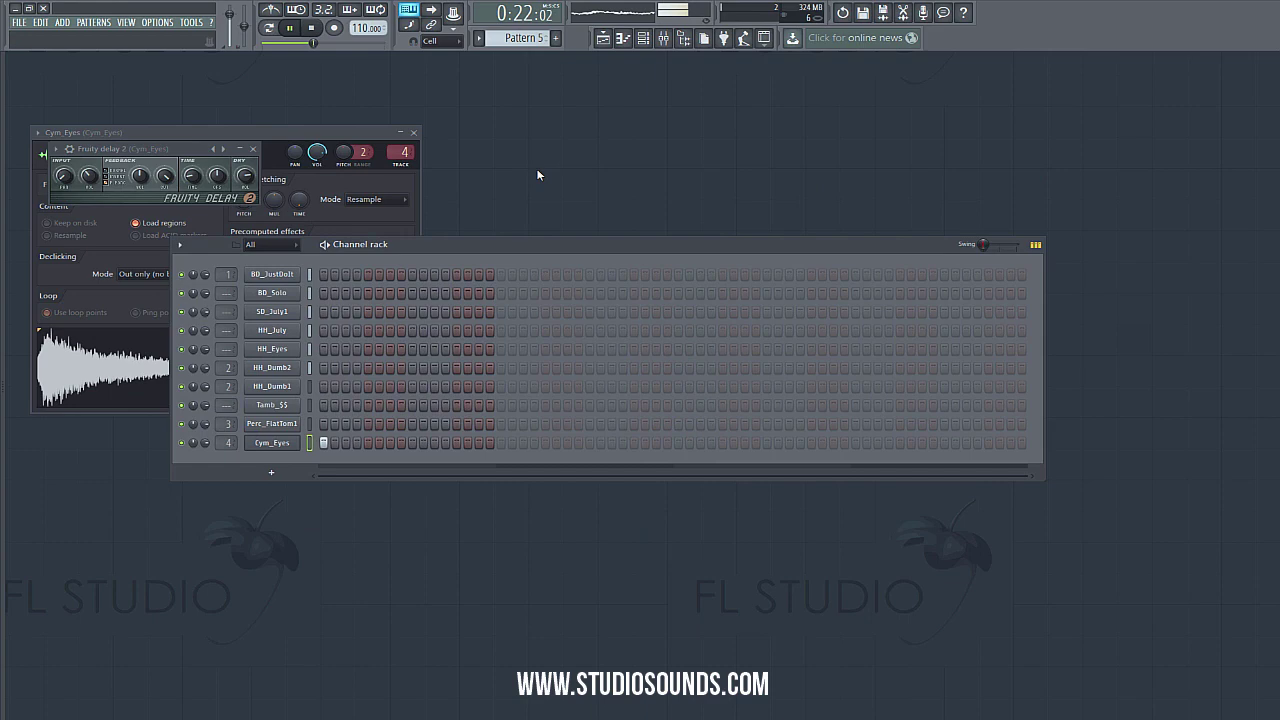
{"action": "left_click", "coordinate": [413, 132]}
{"action": "left_click", "coordinate": [253, 148]}
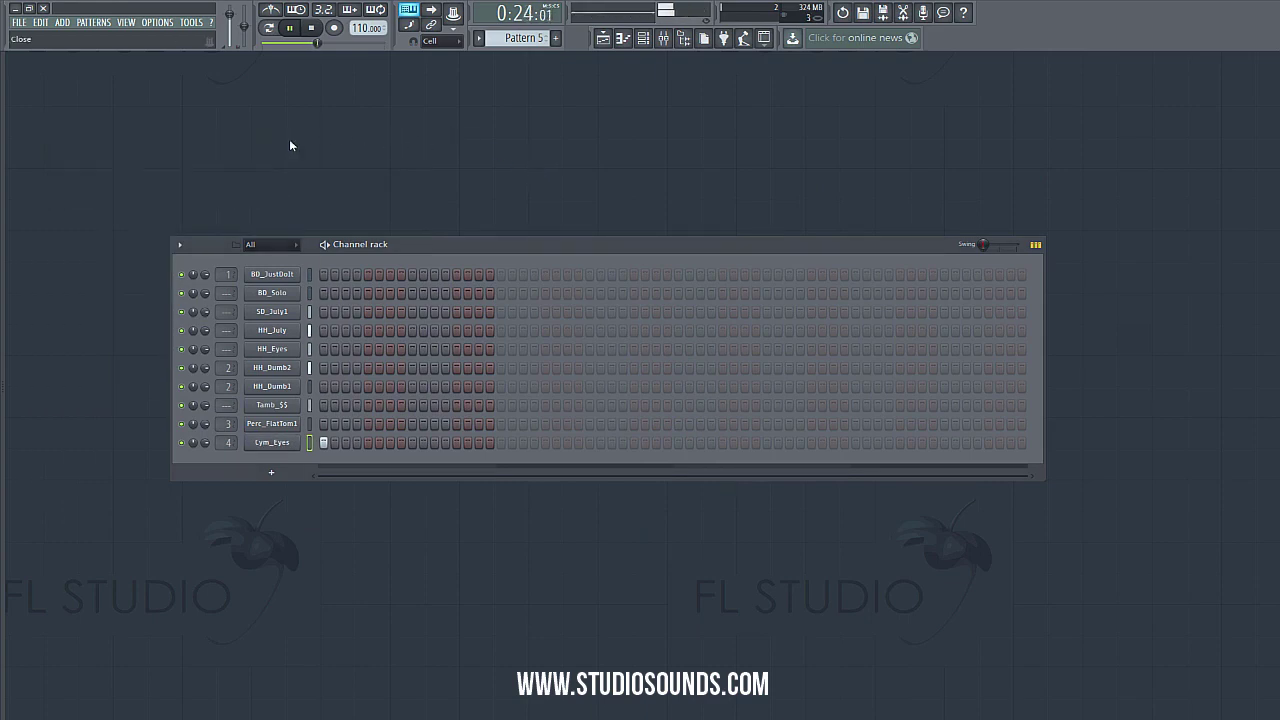
{"action": "left_click", "coordinate": [602, 40]}
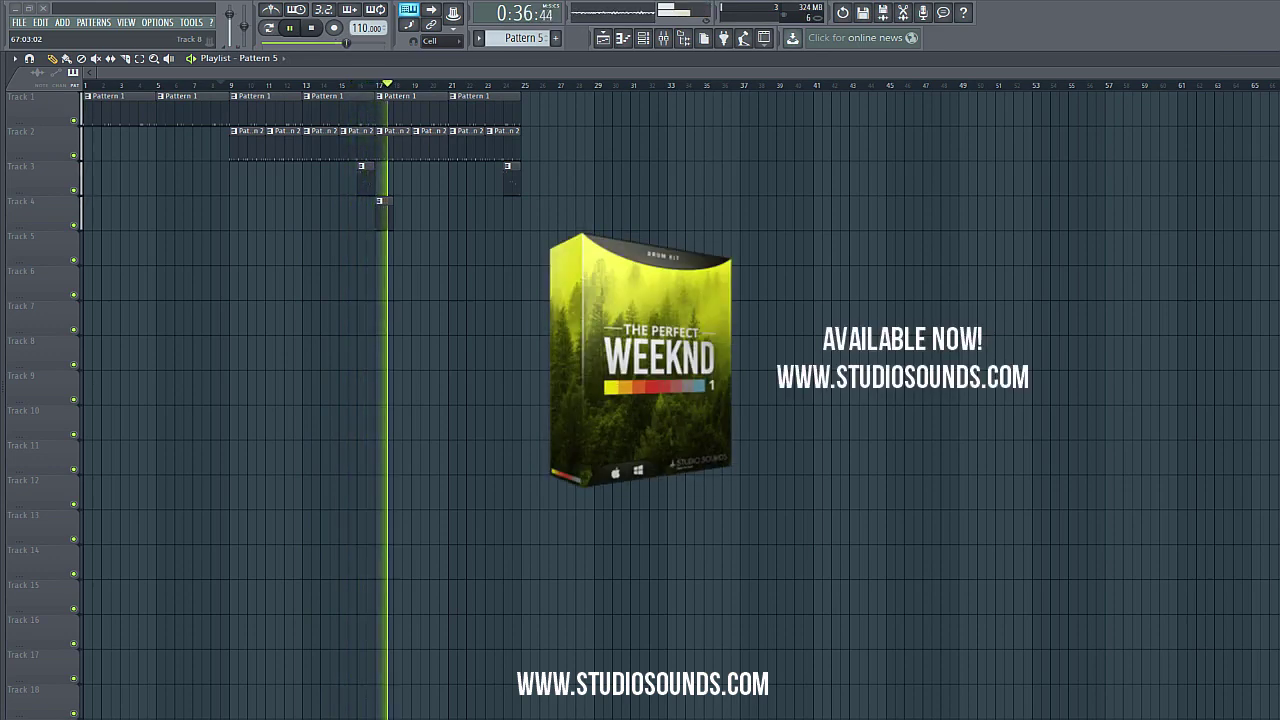
{"action": "left_click", "coordinate": [312, 30]}
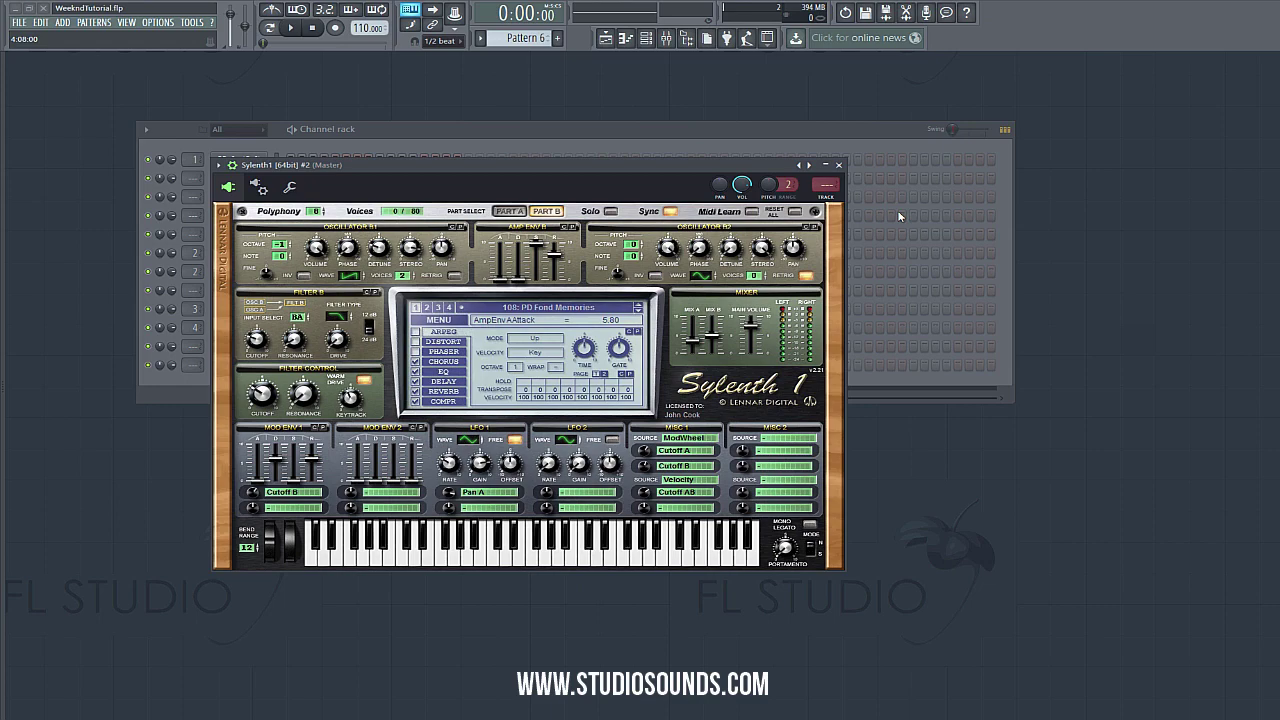
- View the presets loaded in the two Sylenth1 instruments and close the plugin window
{"action": "left_click_drag", "start_coordinate": [650, 164], "coordinate": [715, 169]}
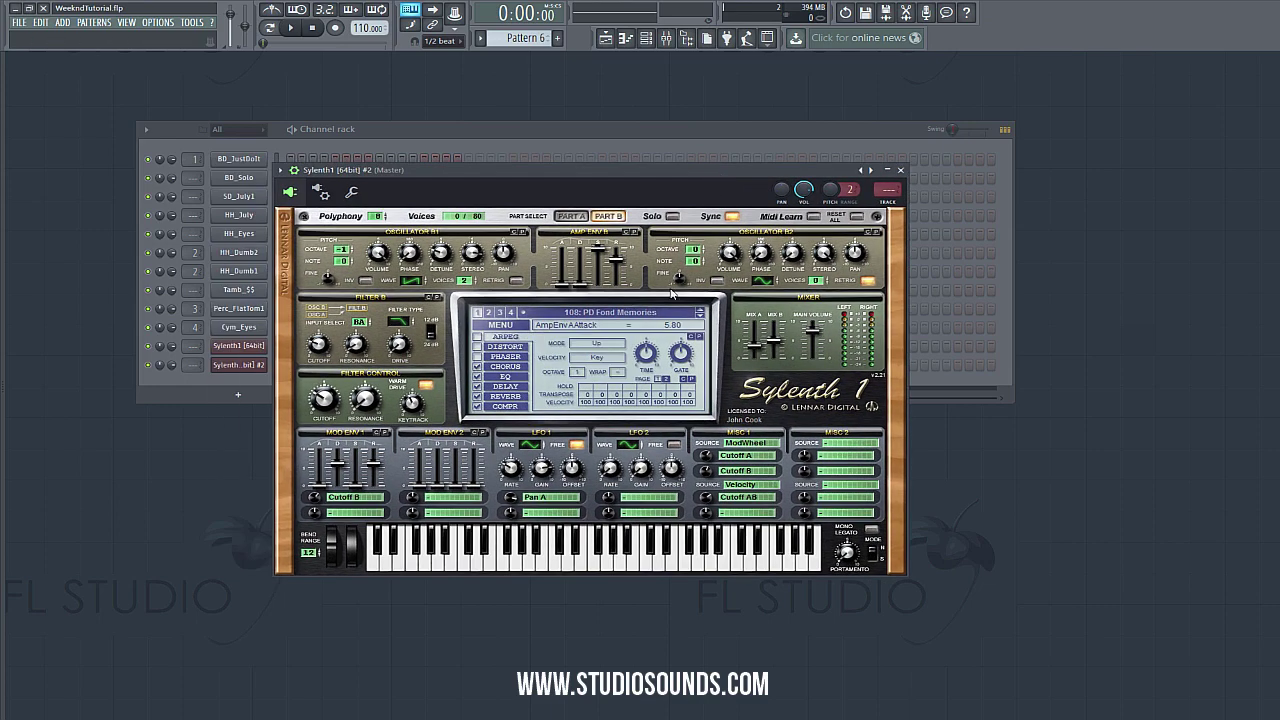
{"action": "left_click", "coordinate": [238, 346]}
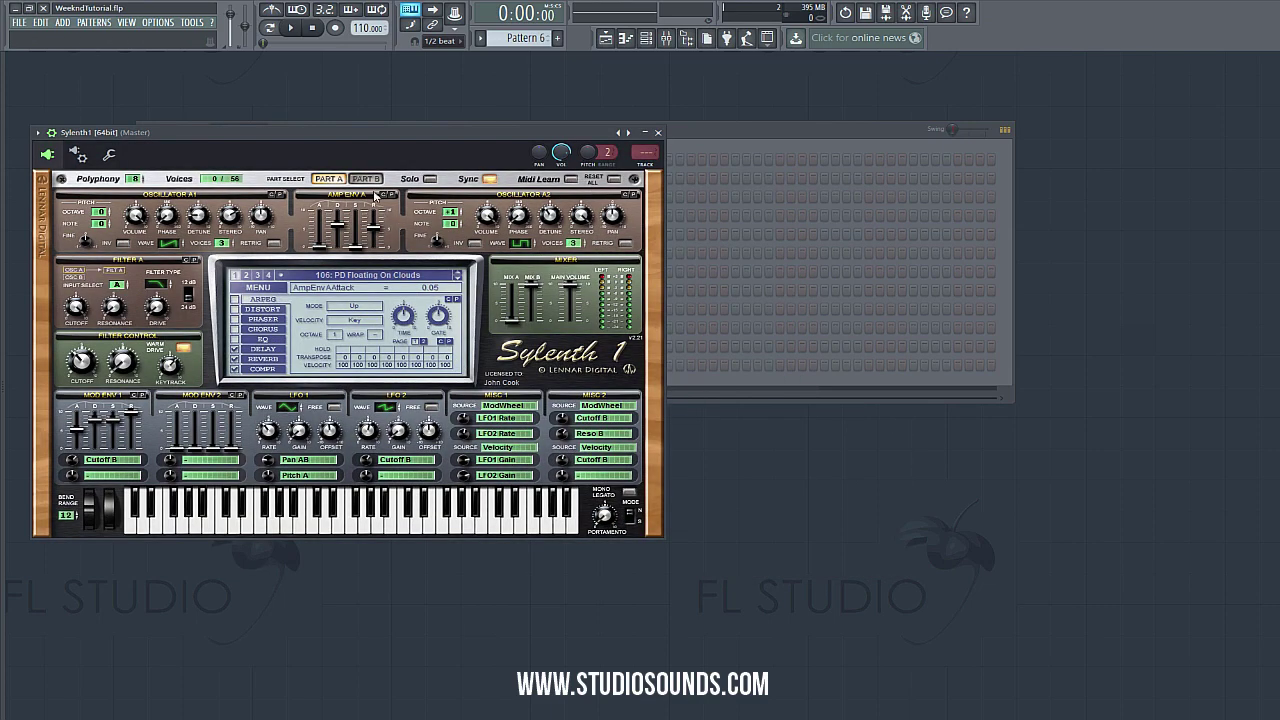
{"action": "left_click_drag", "start_coordinate": [391, 148], "coordinate": [688, 172]}
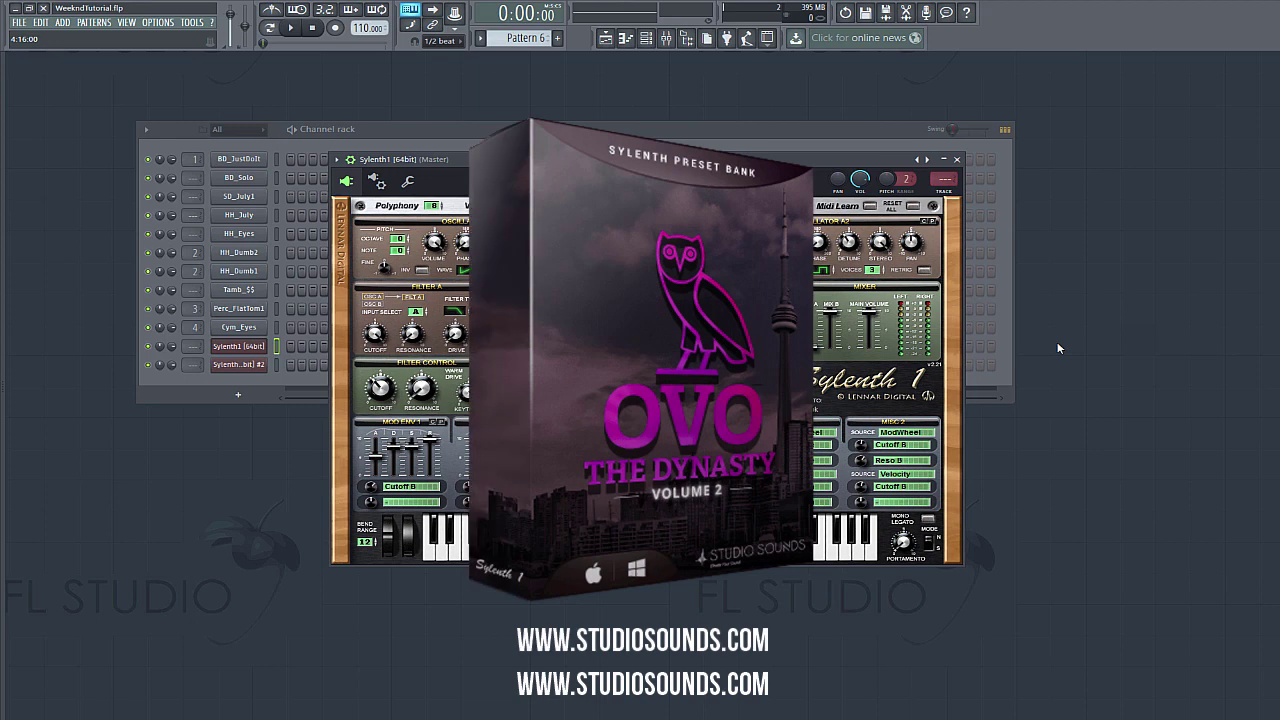
{"action": "left_click", "coordinate": [956, 159]}
- Record everything into Pattern 6 on the first Sylenth1, playing two-bar chords C5-D#5-G5, G4-A#4-D5, G#4-C5-D#5 and A#4-D5-F5-G5, and stop recording
{"action": "left_click", "coordinate": [335, 27]}
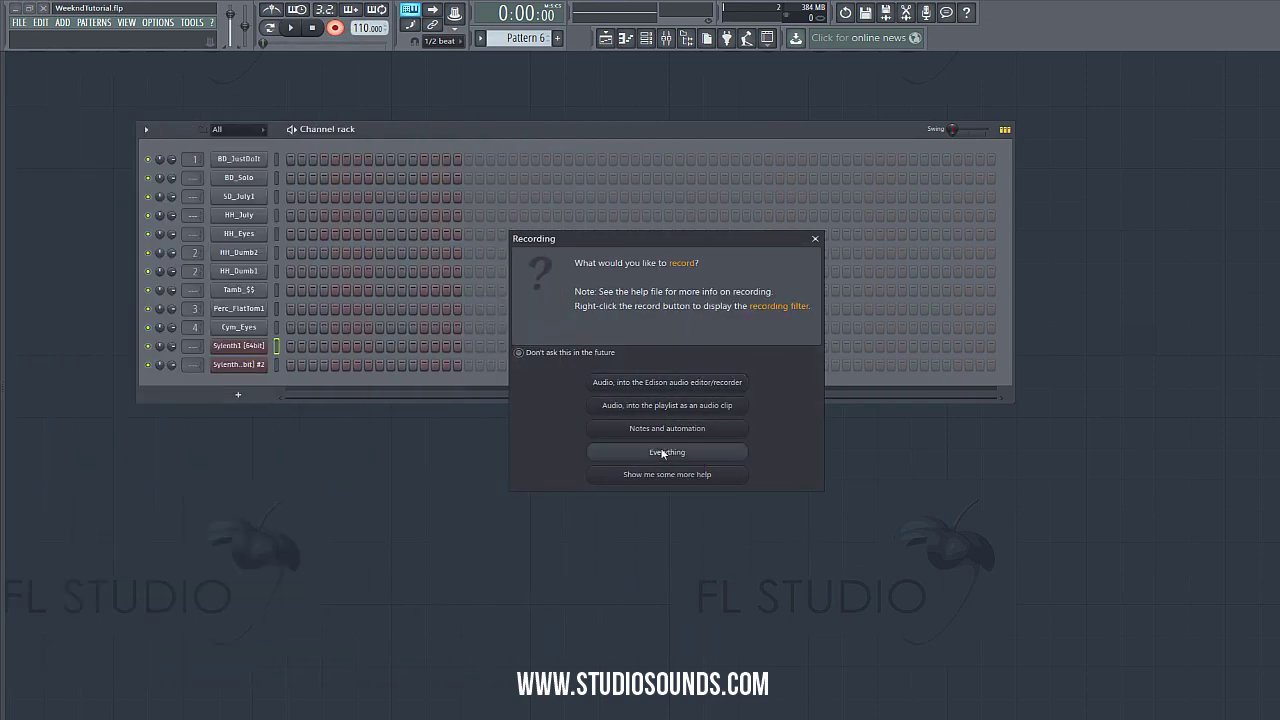
{"action": "left_click", "coordinate": [667, 451]}
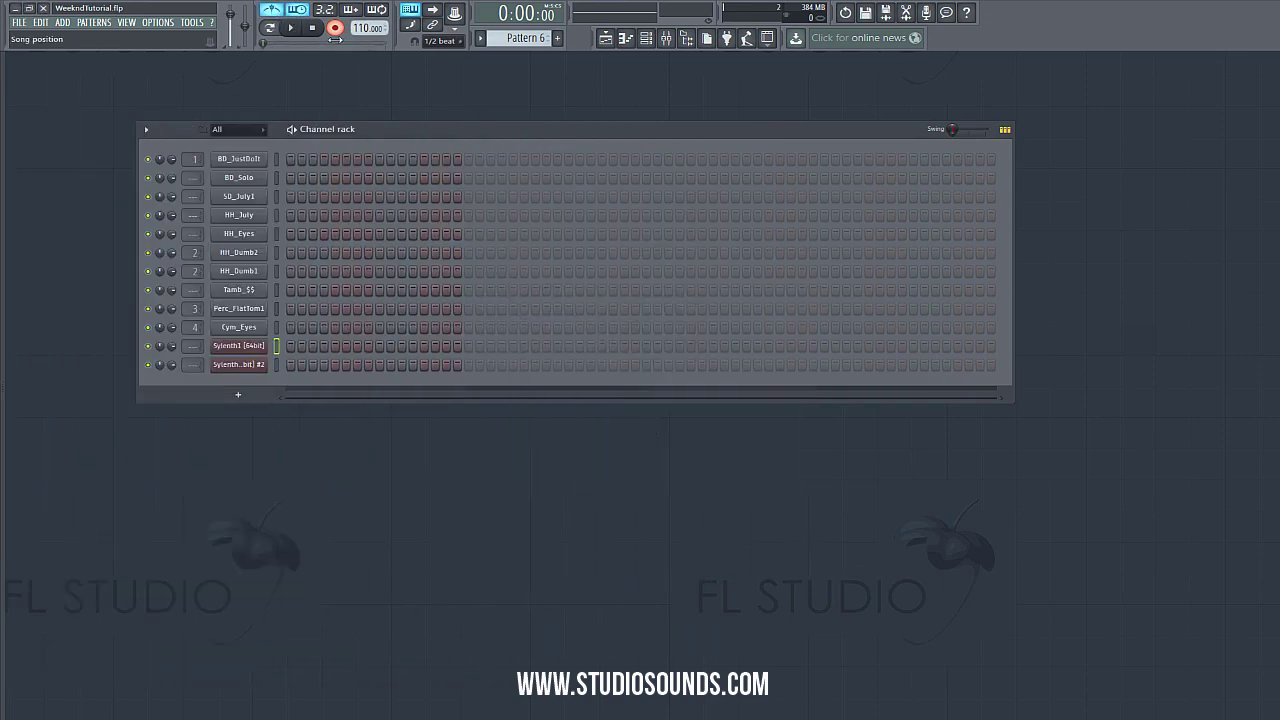
{"action": "left_click", "coordinate": [298, 29]}
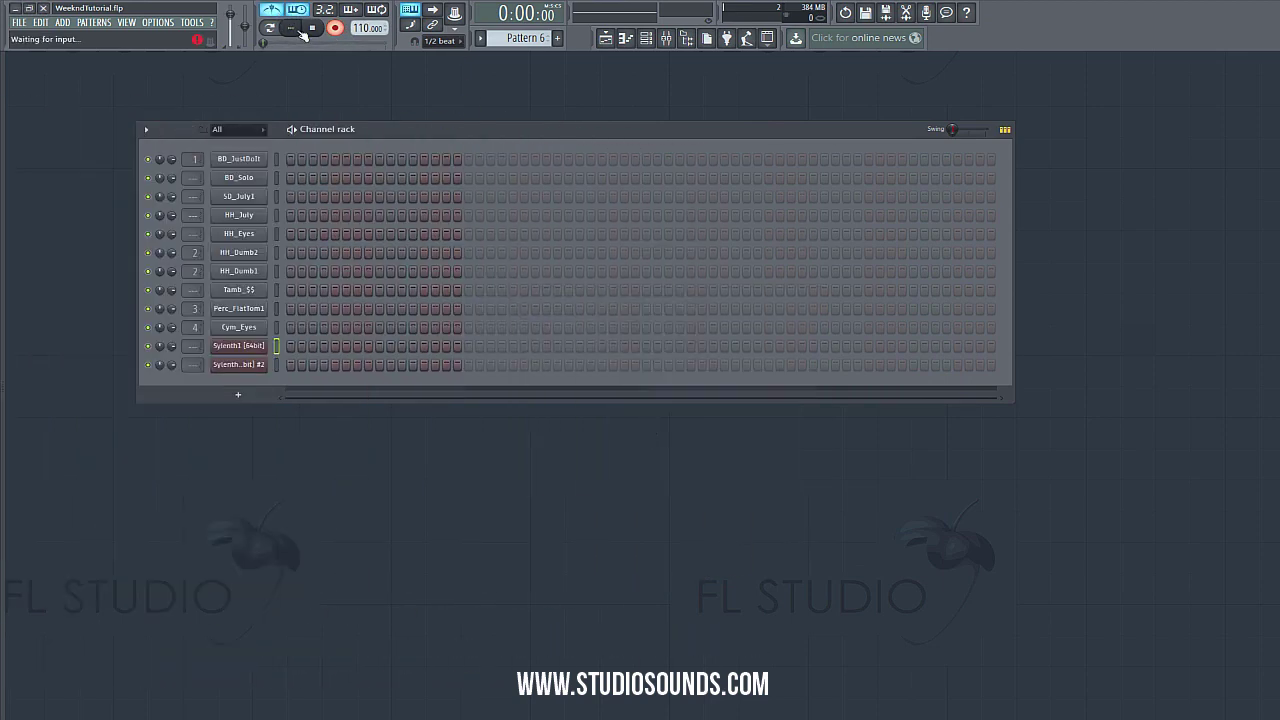
{"action": "key", "text": "d"}
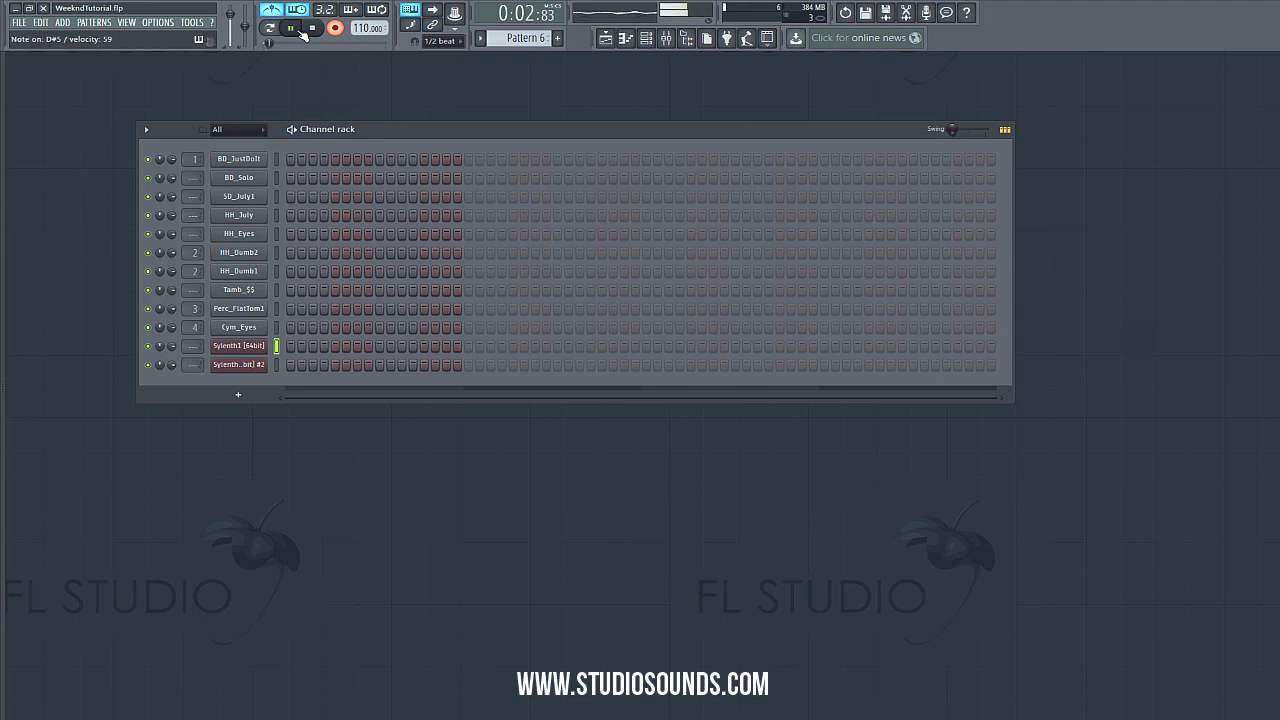
{"action": "key", "text": "x"}
{"action": "key", "text": "z"}
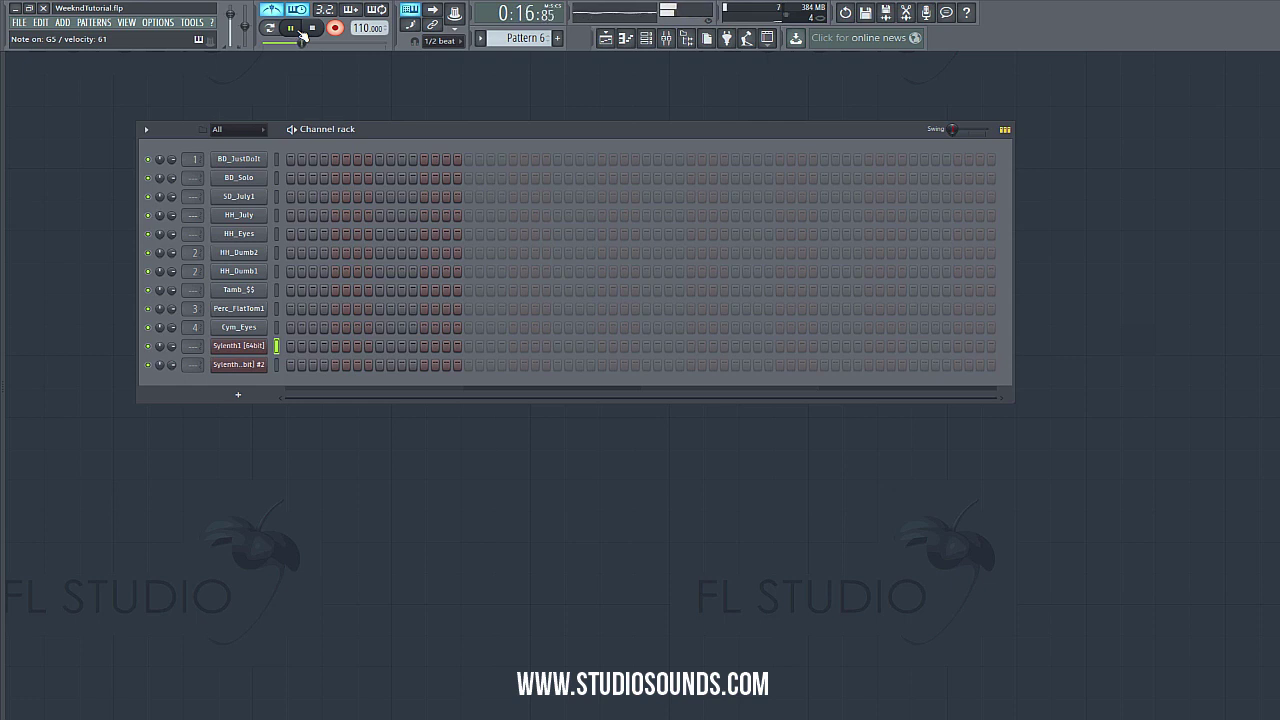
{"action": "key", "text": "space"}
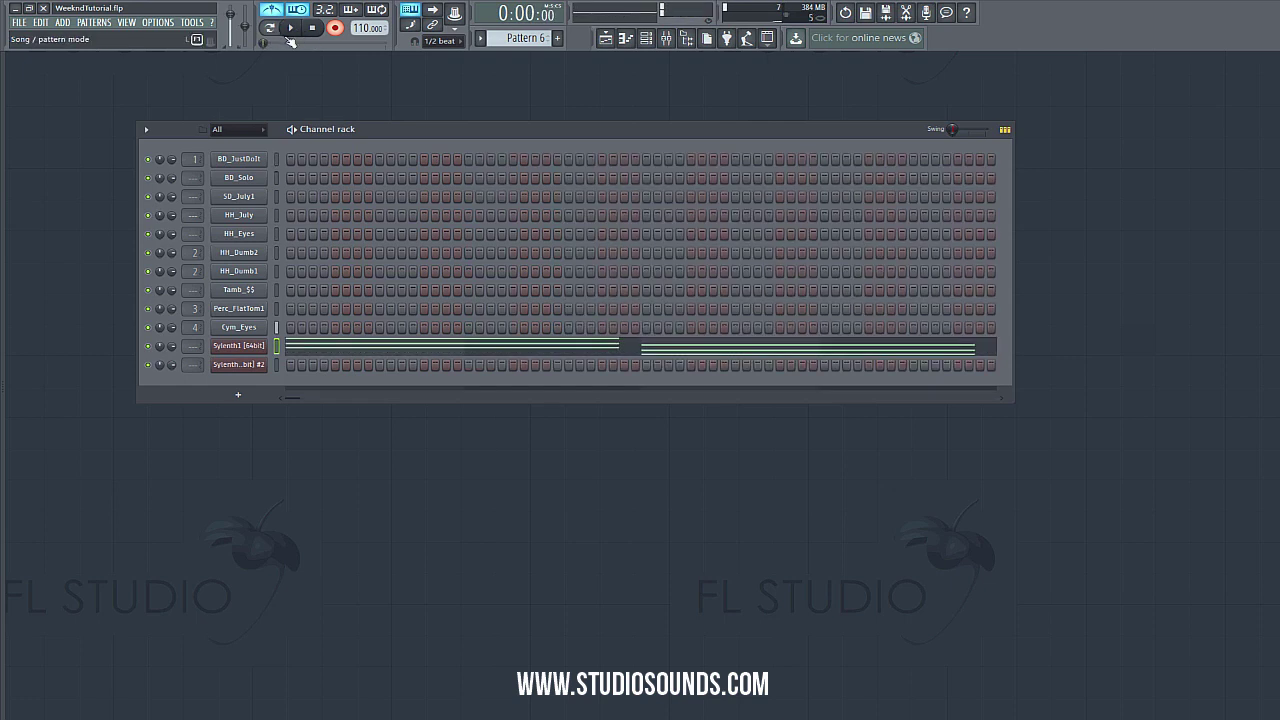
- In the first Sylenth1's piano roll, lengthen the last chord's D5 and A#4 to bar 9 and extend the other chords to meet the next one
{"action": "left_click", "coordinate": [589, 351]}
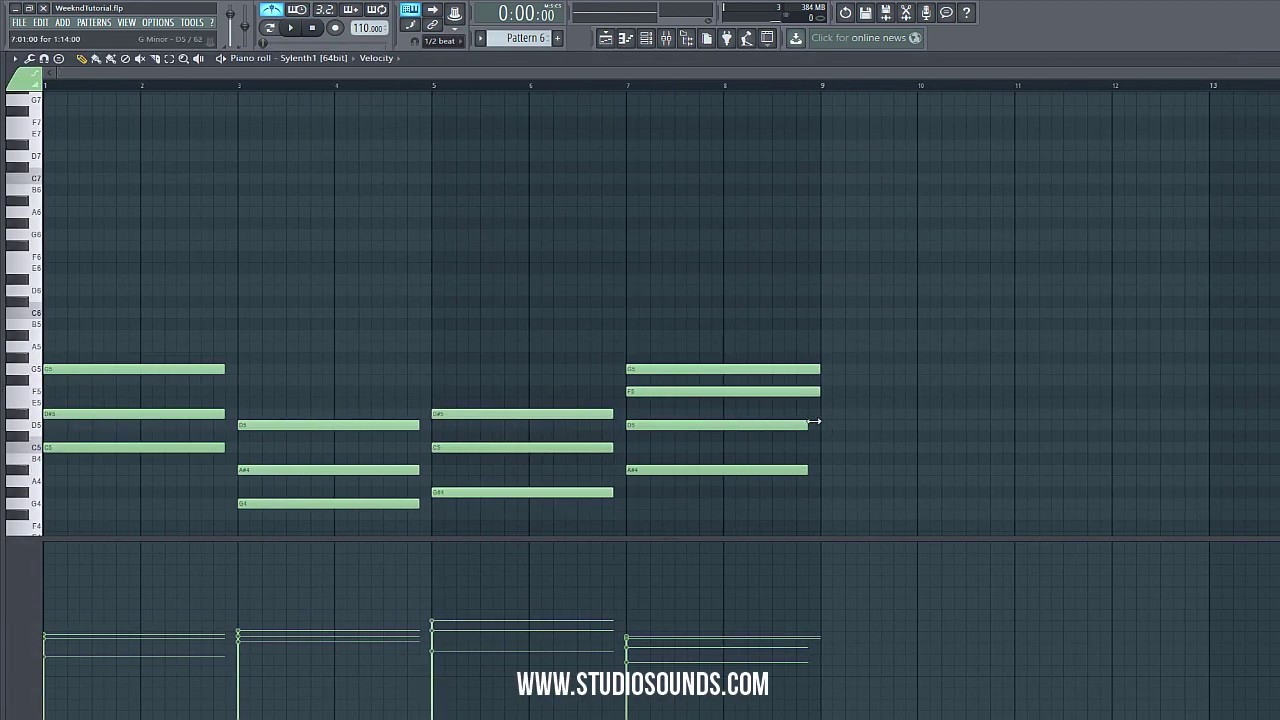
{"action": "left_click_drag", "start_coordinate": [814, 423], "coordinate": [822, 423]}
{"action": "left_click_drag", "start_coordinate": [814, 470], "coordinate": [822, 470]}
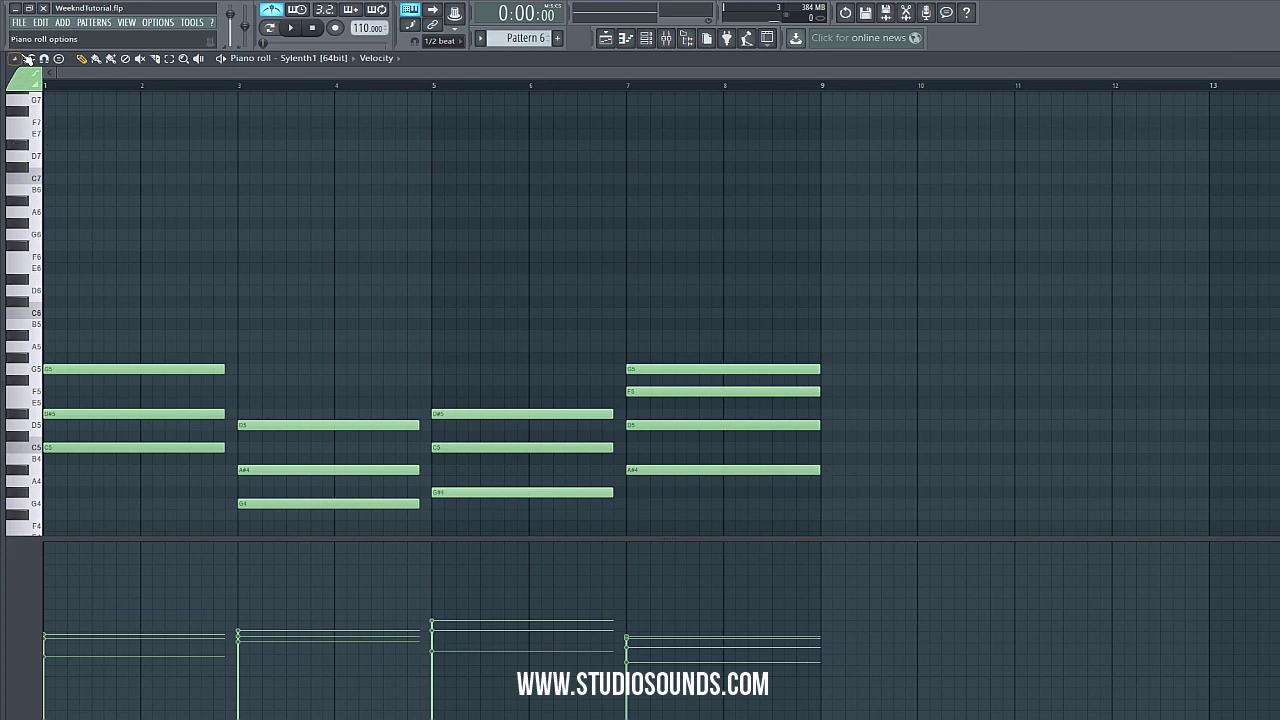
{"action": "left_click", "coordinate": [28, 58]}
{"action": "mouse_move", "coordinate": [50, 94]}
{"action": "left_click", "coordinate": [120, 119]}
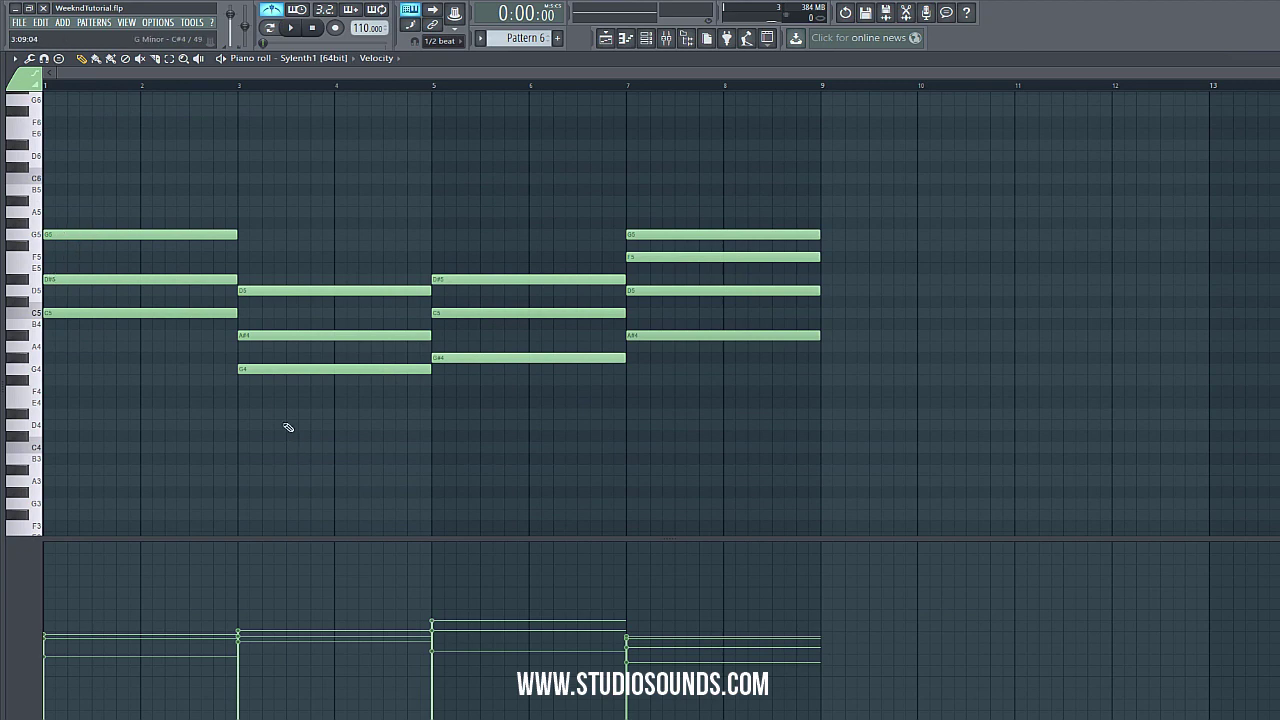
- Audition the A#4, D5 and F5 notes of the bar 7 chord and close the piano roll
{"action": "left_click", "coordinate": [655, 337]}
{"action": "left_click", "coordinate": [656, 289]}
{"action": "left_click", "coordinate": [647, 259]}
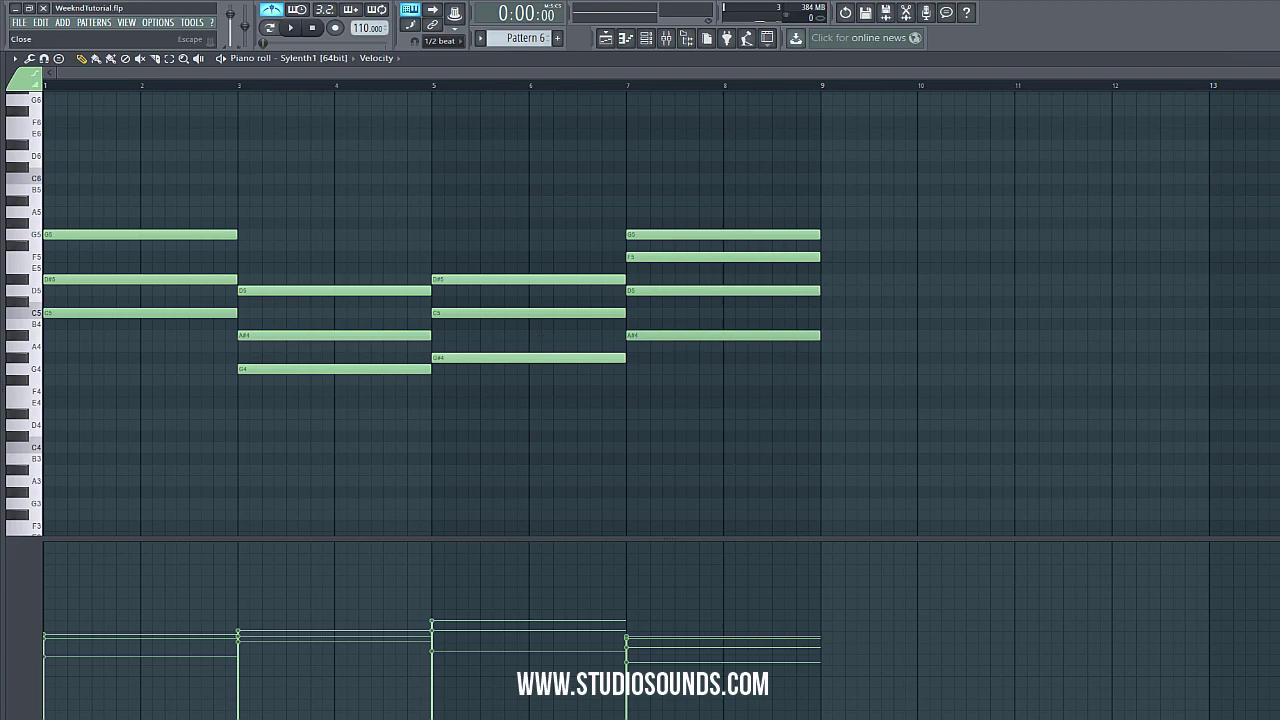
{"action": "key", "text": "Escape"}
- Route the first Sylenth1 to mixer track 5 and load Fruity Parametric EQ 2 in its first effect slot
{"action": "left_click", "coordinate": [240, 346]}
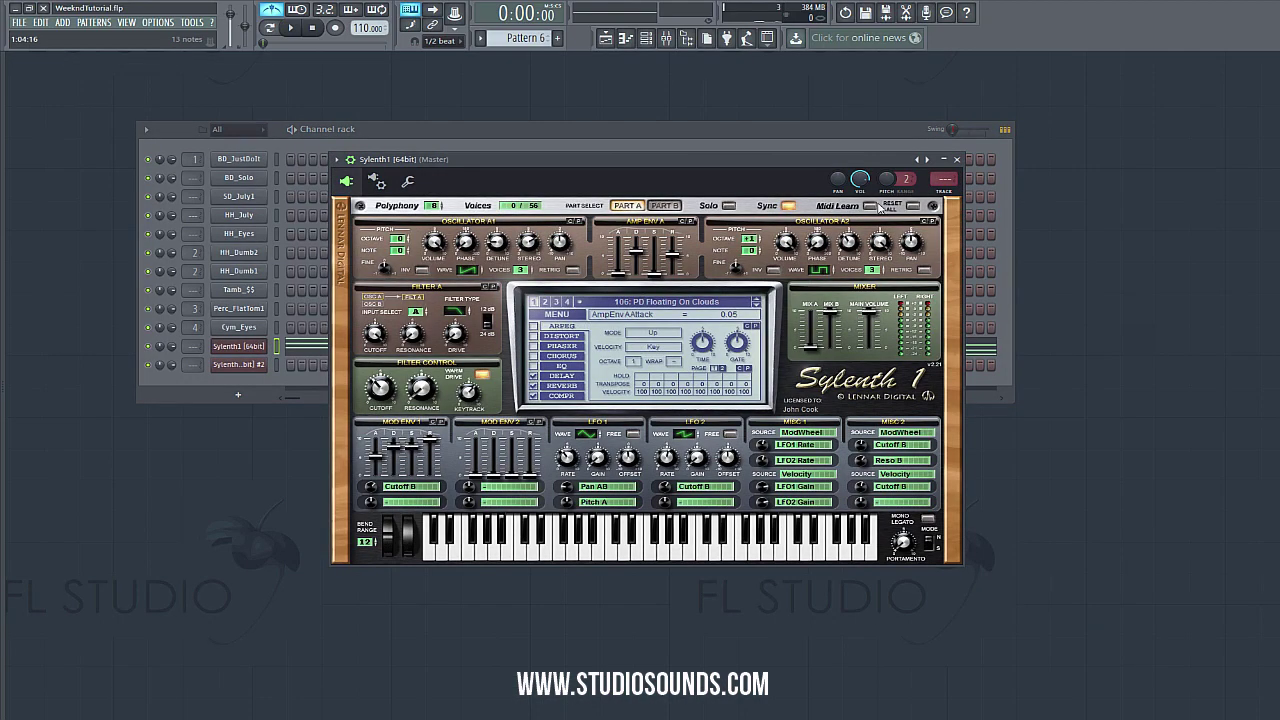
{"action": "left_click", "coordinate": [940, 192]}
{"action": "left_click", "coordinate": [570, 257]}
{"action": "mouse_move", "coordinate": [600, 273]}
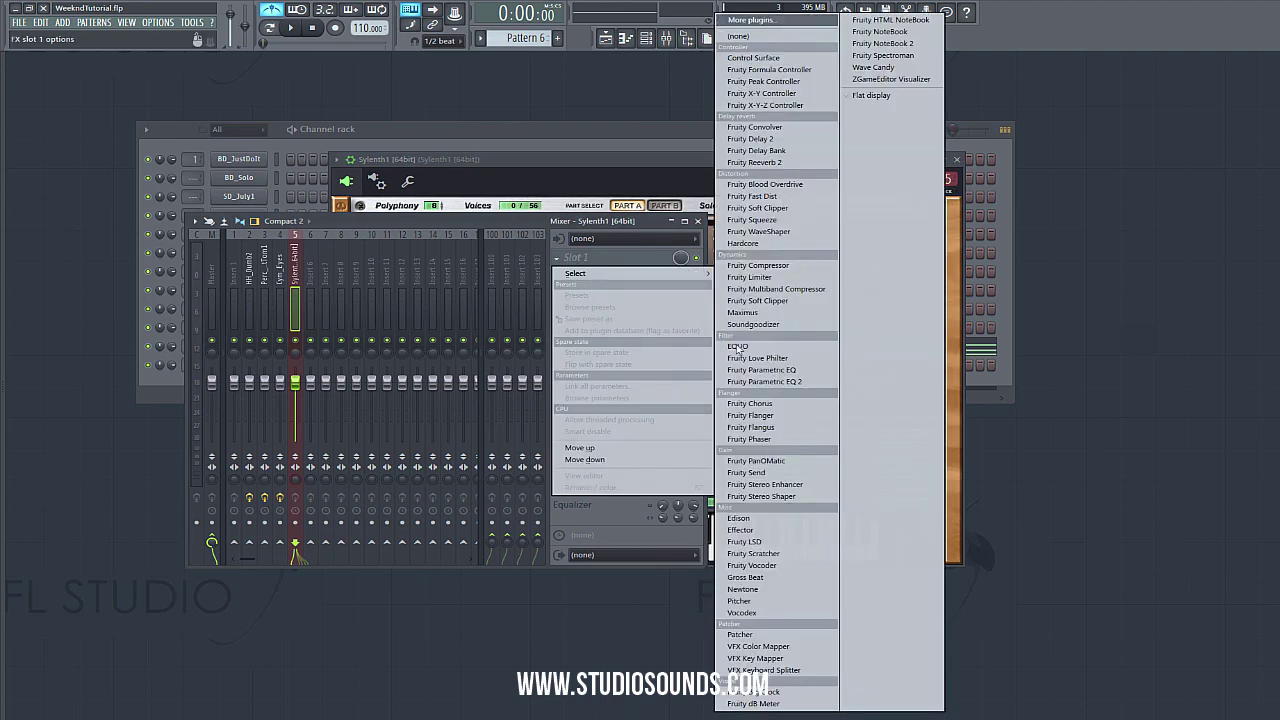
{"action": "left_click", "coordinate": [757, 383]}
- Make EQ band 1 a high-pass filter at about 103 Hz, and close the EQ, mixer and Sylenth1 windows
{"action": "scroll", "coordinate": [411, 218], "scroll_direction": "up", "scroll_amount": 2}
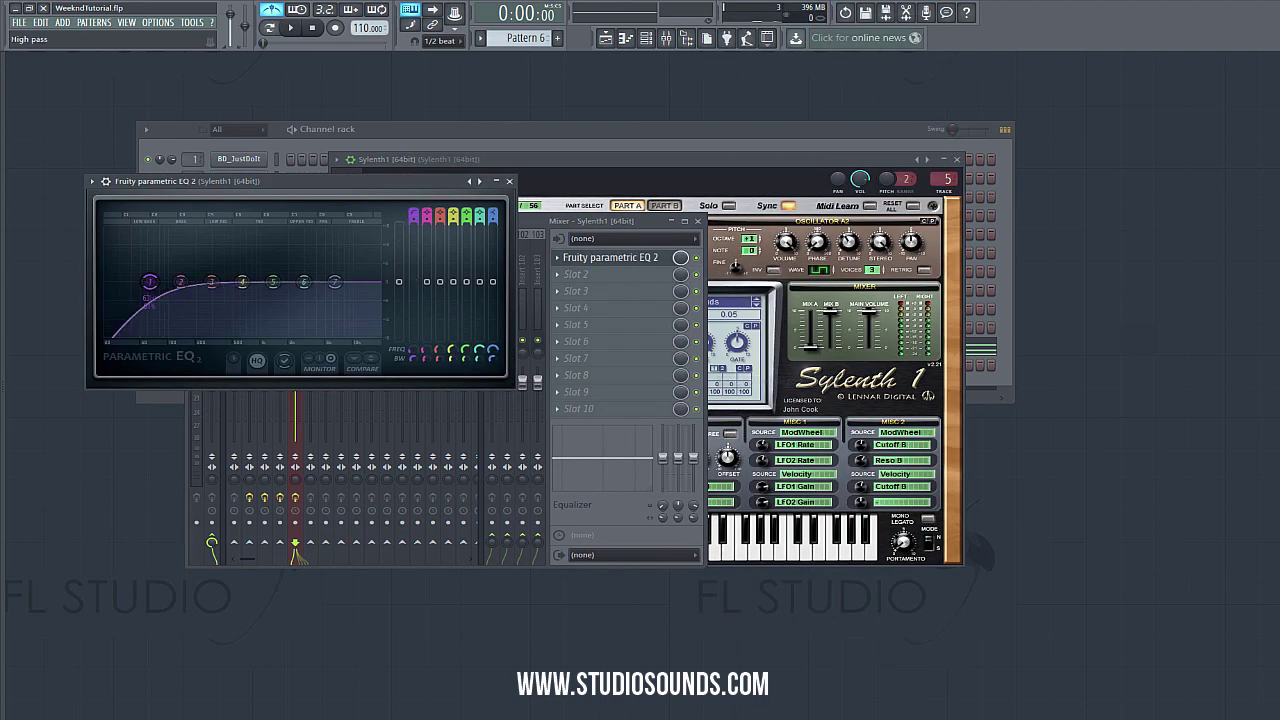
{"action": "scroll", "coordinate": [411, 218], "scroll_direction": "up", "scroll_amount": 3}
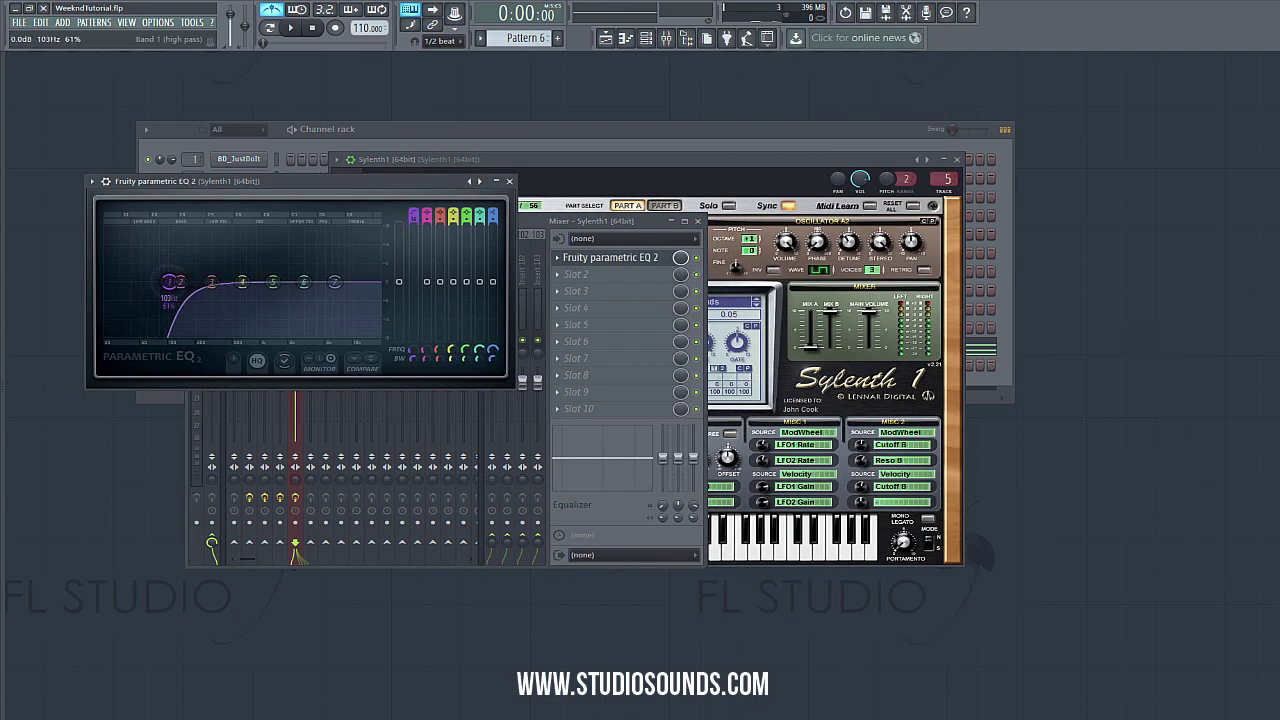
{"action": "left_click", "coordinate": [509, 181]}
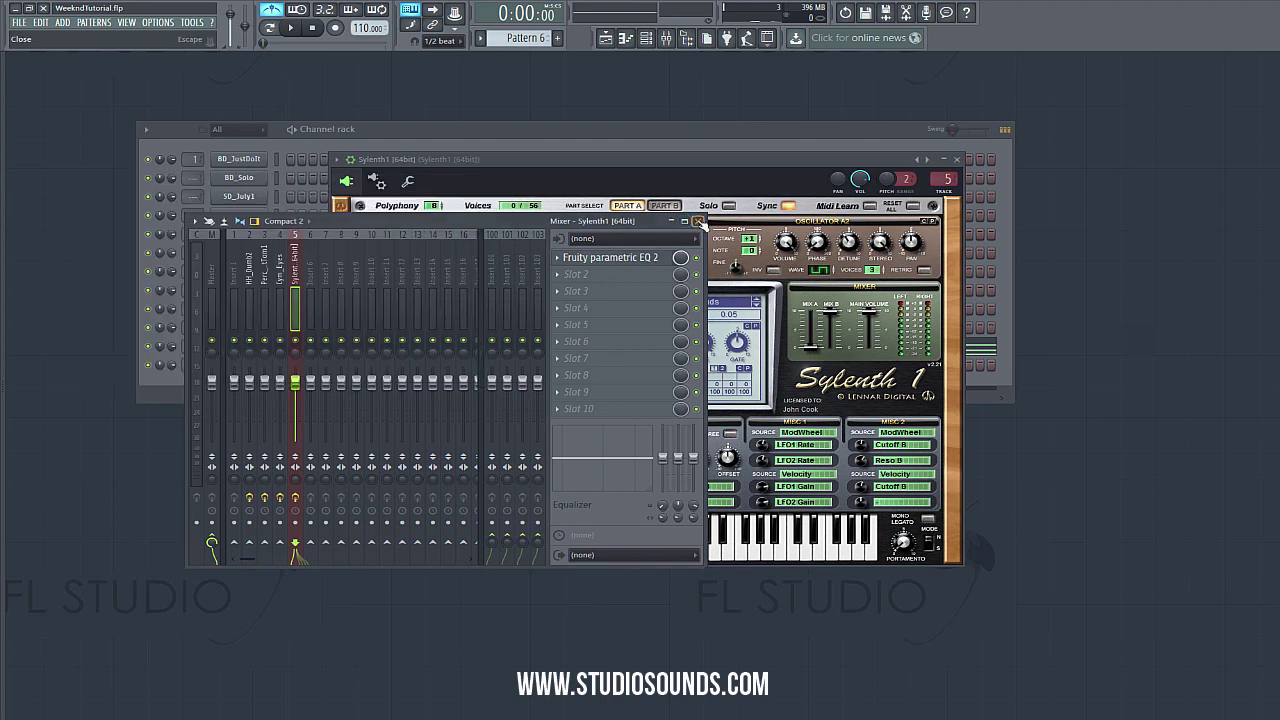
{"action": "left_click", "coordinate": [697, 221]}
{"action": "left_click", "coordinate": [956, 159]}
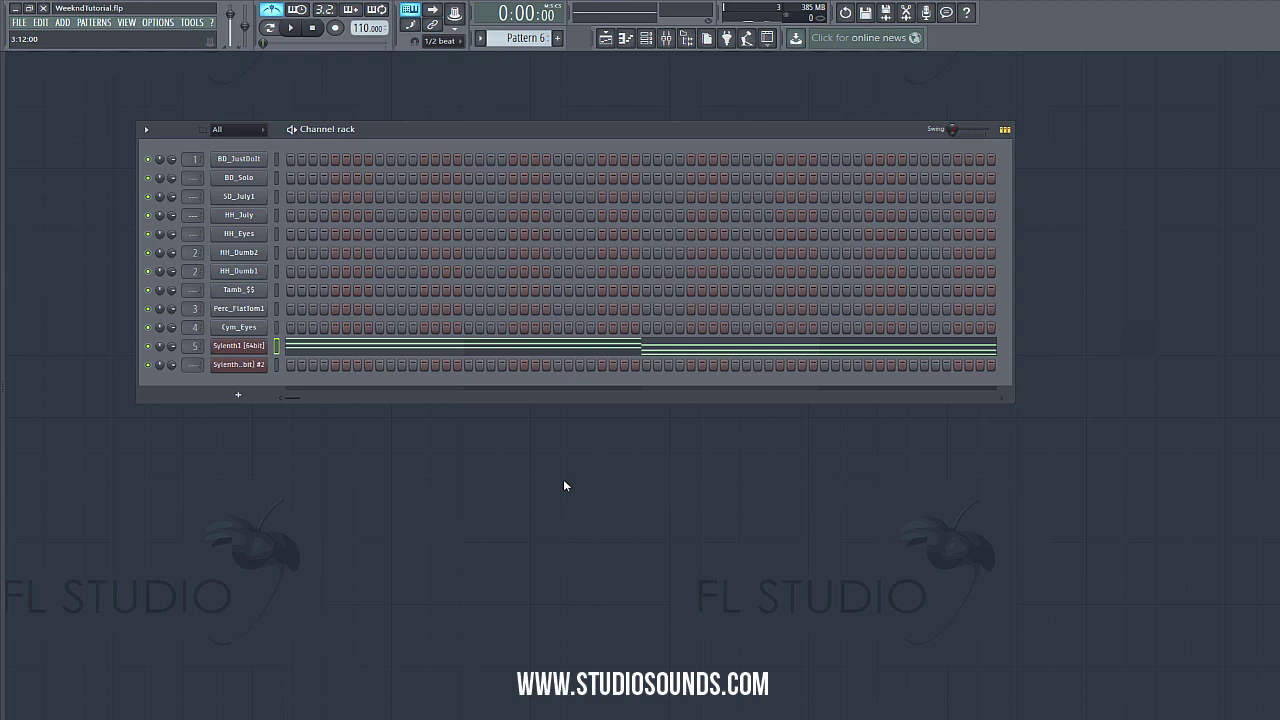
- Copy the first Sylenth1's Pattern 6 chords to the second Sylenth1 and open the copied notes in the piano roll
{"action": "left_click", "coordinate": [233, 368]}
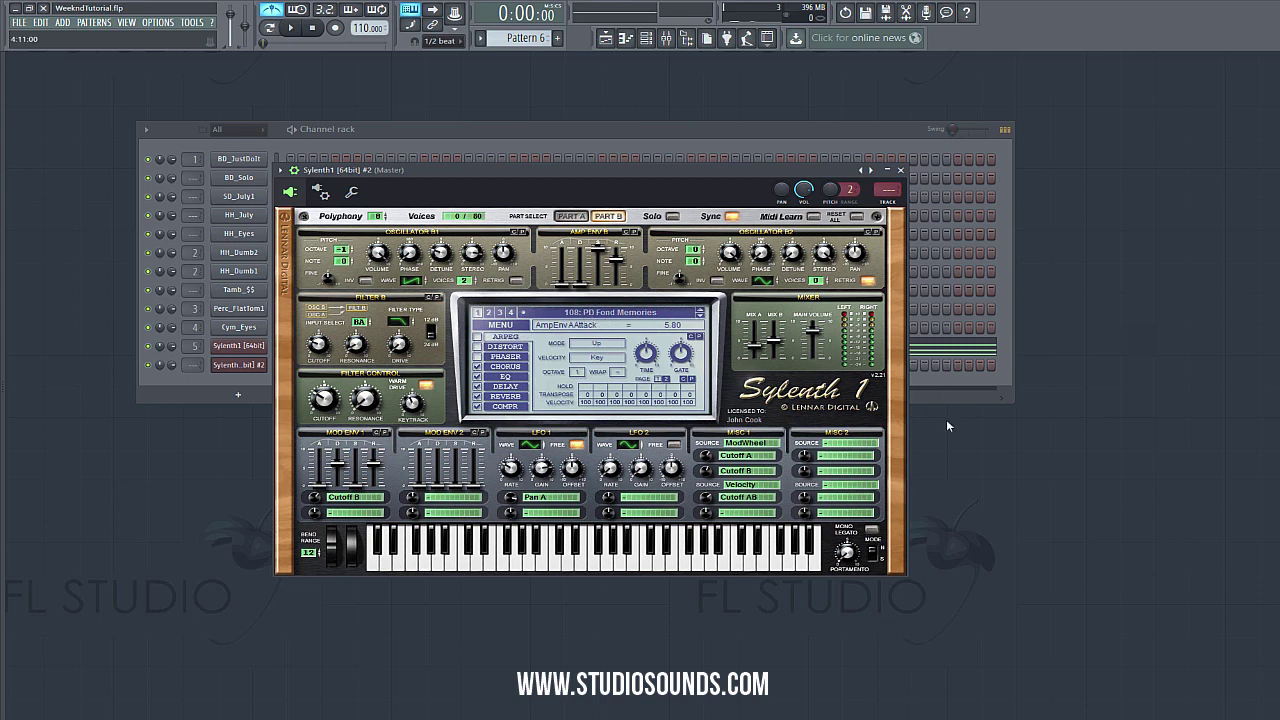
{"action": "key", "text": "F6"}
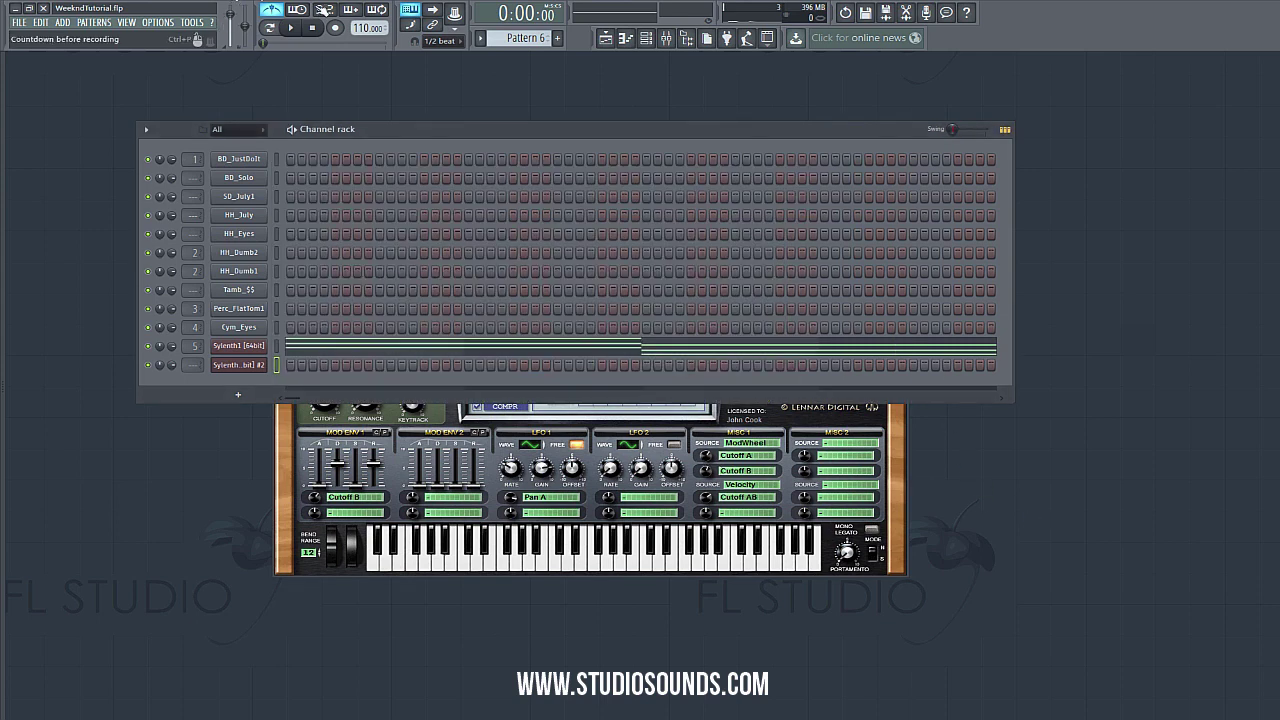
{"action": "left_click", "coordinate": [277, 346]}
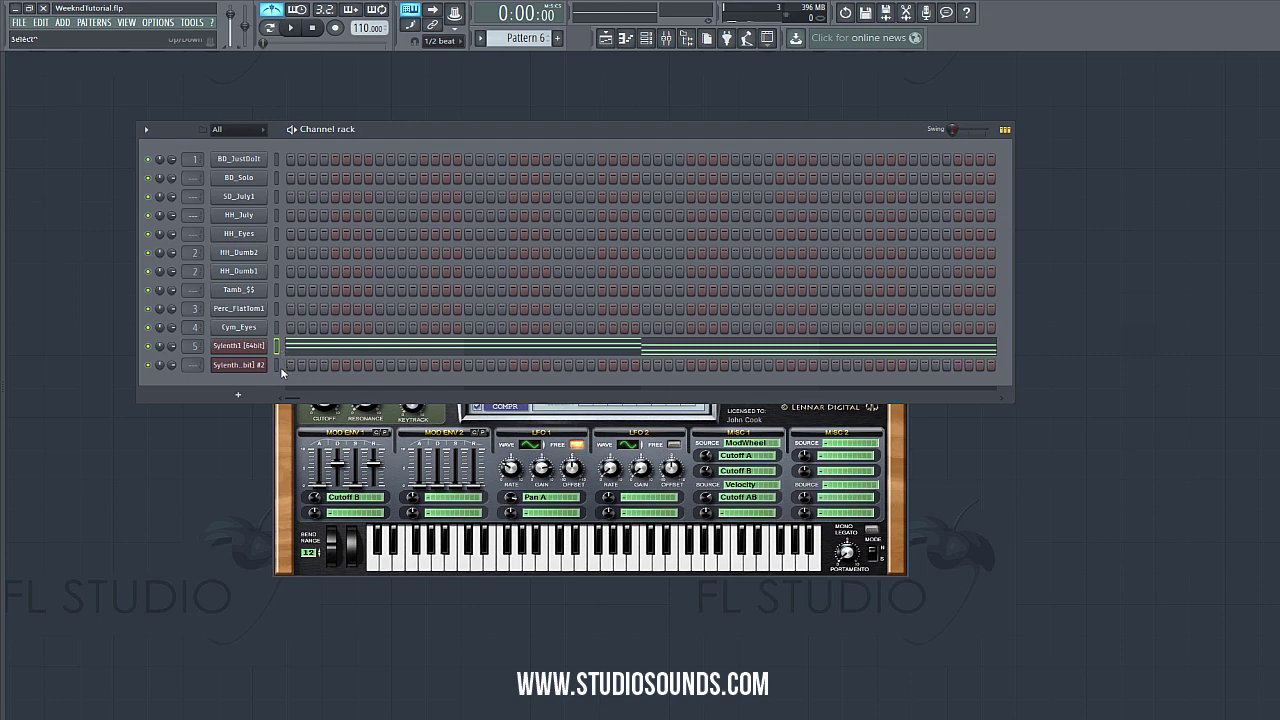
{"action": "left_click", "coordinate": [343, 366]}
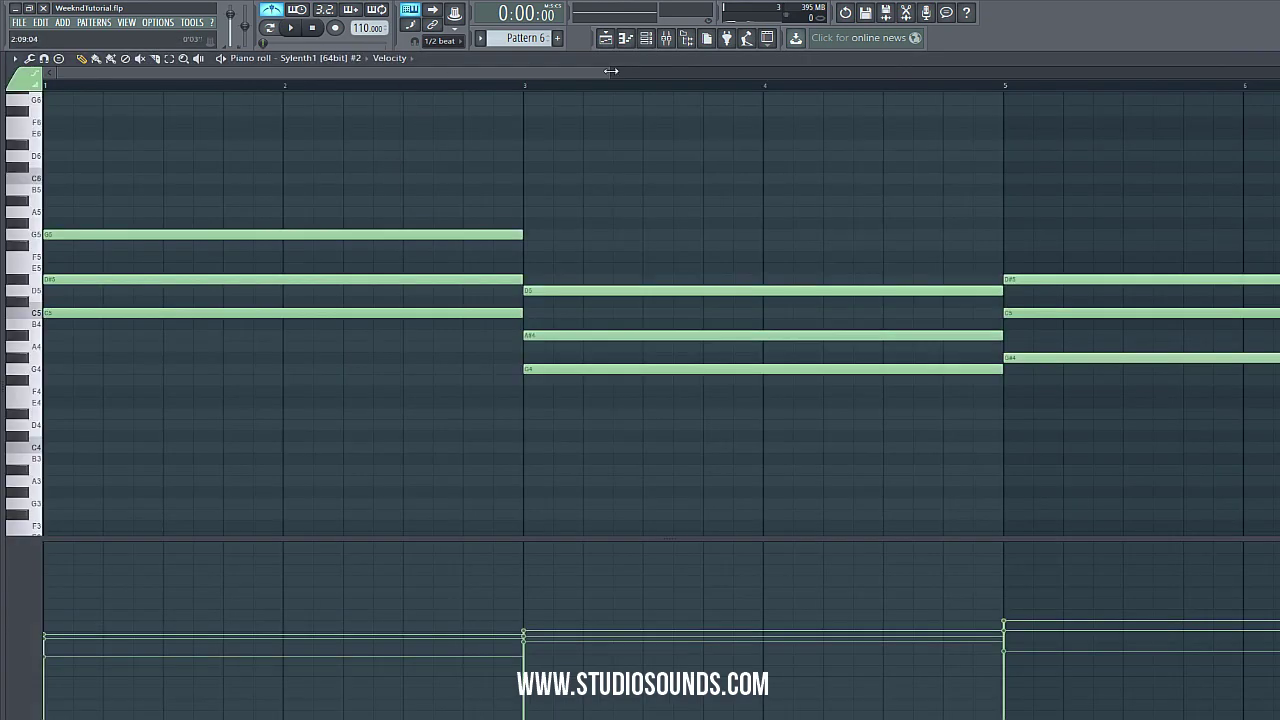
- Shorten all copied chord notes in the second Sylenth1 to a quarter bar each, keeping their start positions
{"action": "scroll", "coordinate": [610, 71], "scroll_direction": "down", "scroll_amount": 2}
{"action": "left_click_drag", "start_coordinate": [877, 380], "coordinate": [116, 130]}
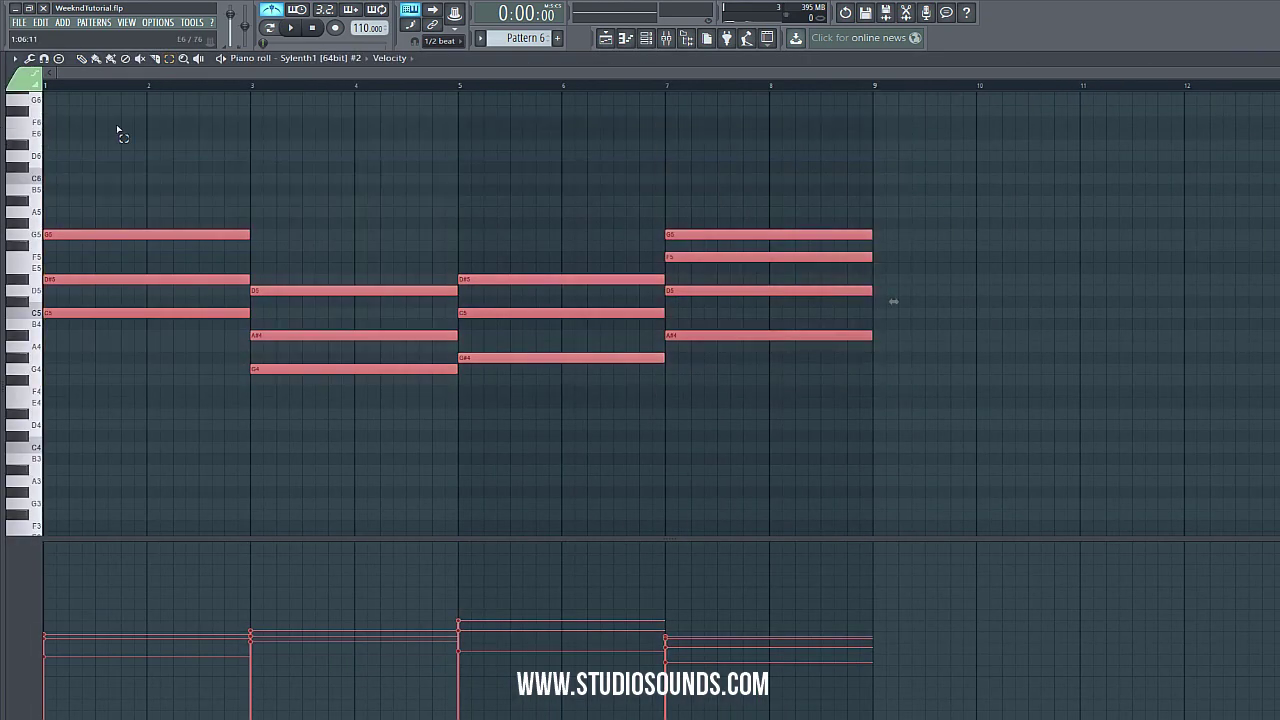
{"action": "left_click_drag", "start_coordinate": [249, 234], "coordinate": [88, 238]}
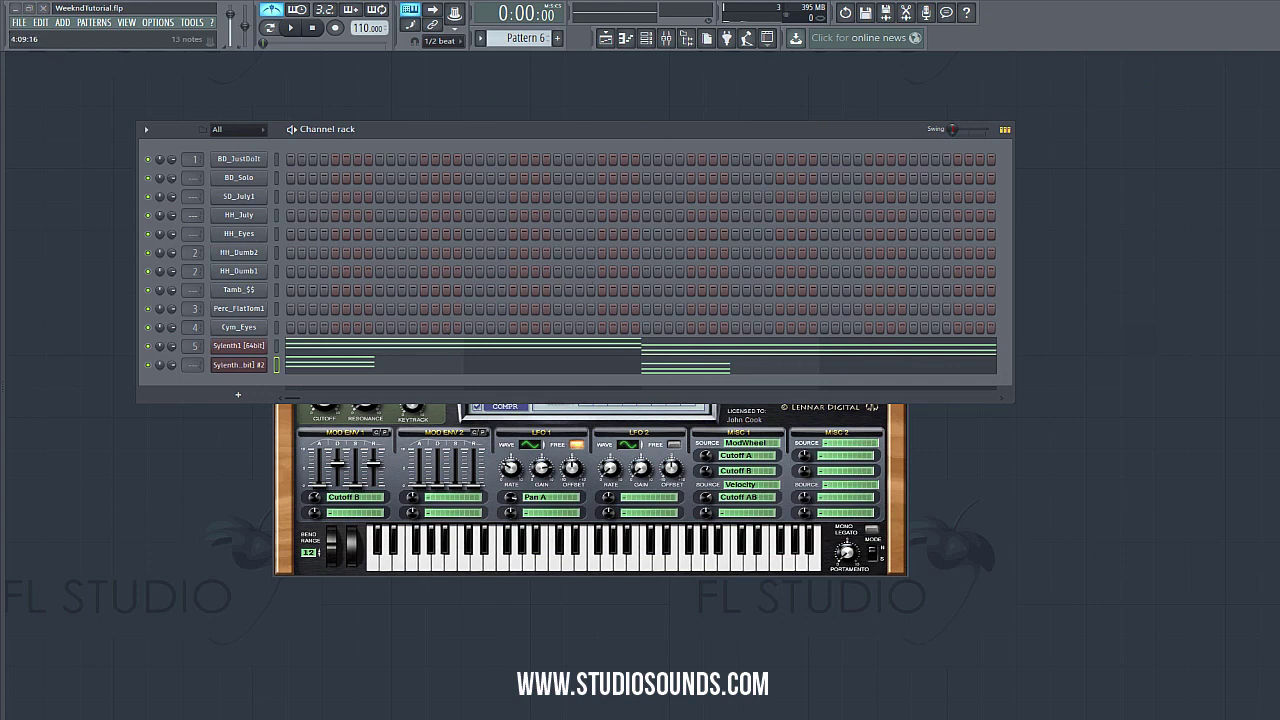
{"action": "left_click", "coordinate": [354, 366]}
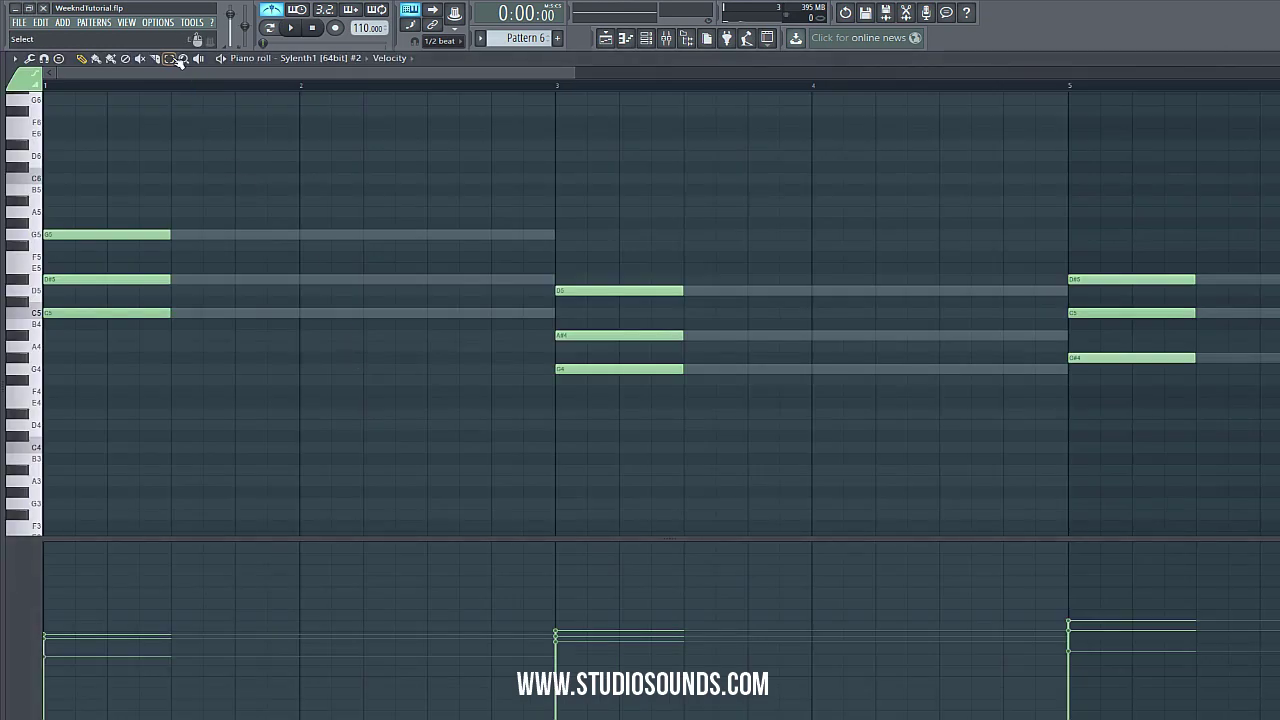
{"action": "scroll", "coordinate": [568, 69], "scroll_direction": "down", "scroll_amount": 4}
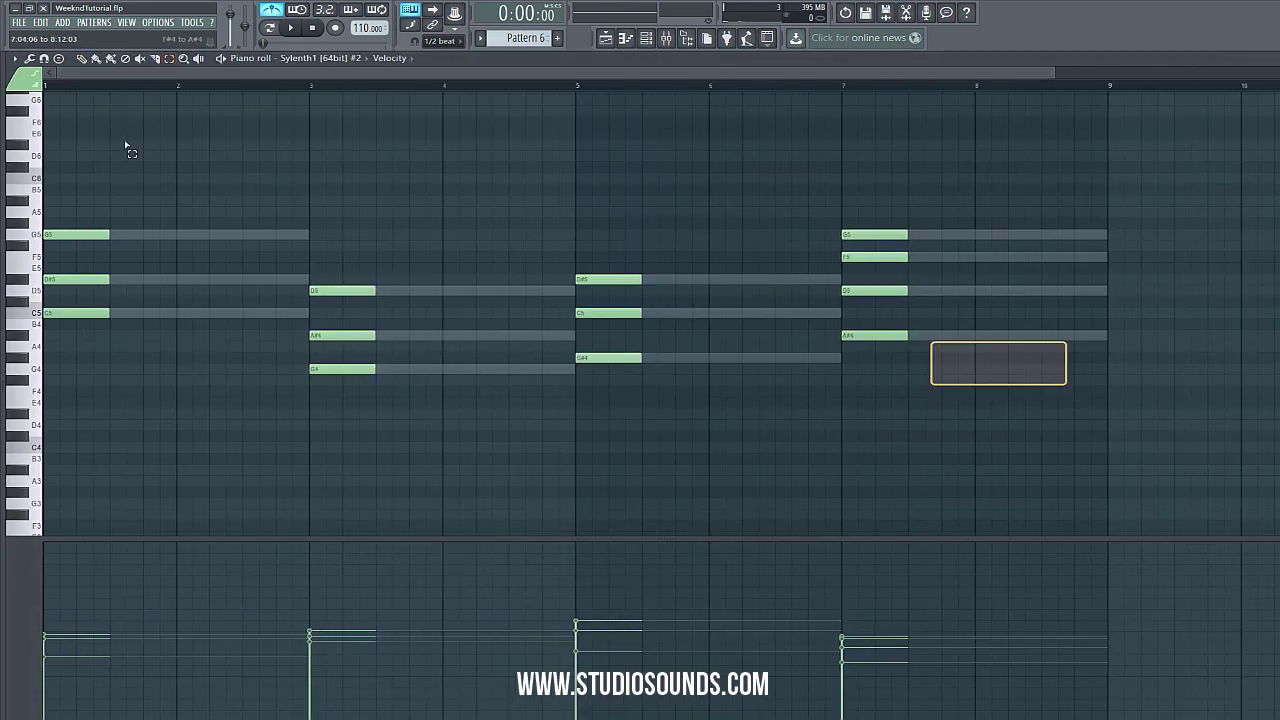
{"action": "key", "text": "ctrl+a"}
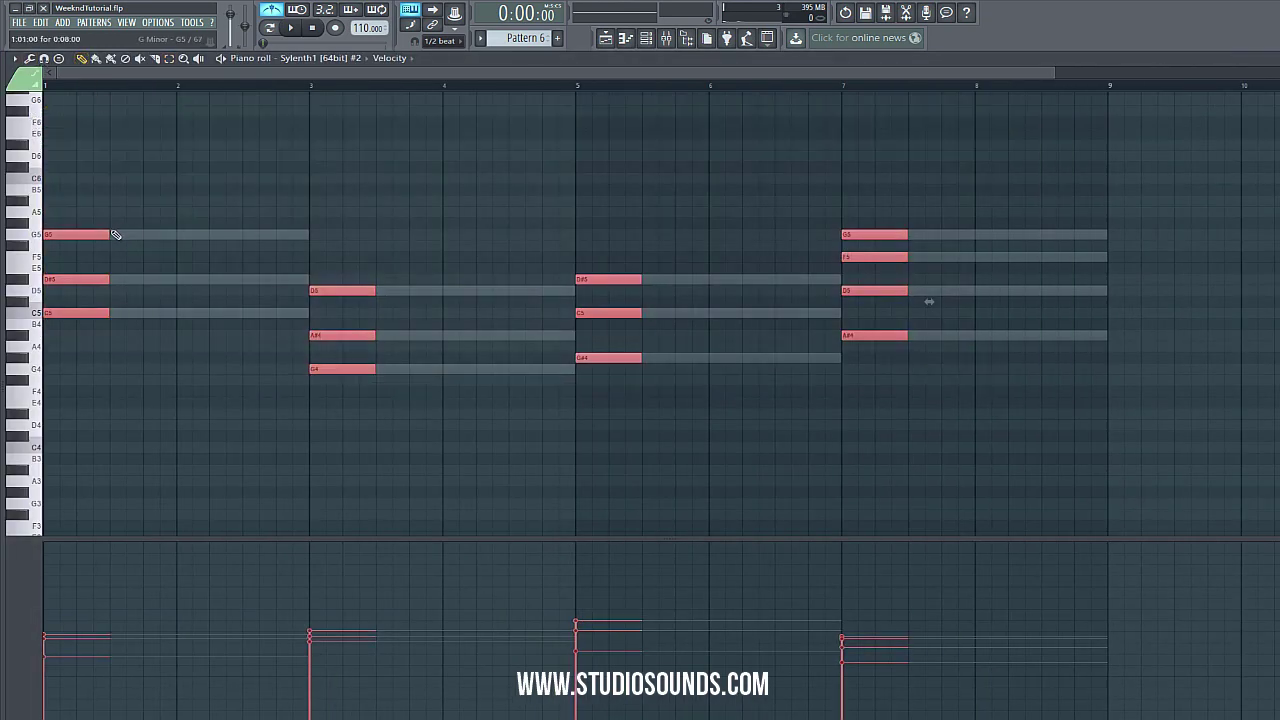
{"action": "left_click_drag", "start_coordinate": [110, 234], "coordinate": [78, 234]}
{"action": "left_click", "coordinate": [1028, 287]}
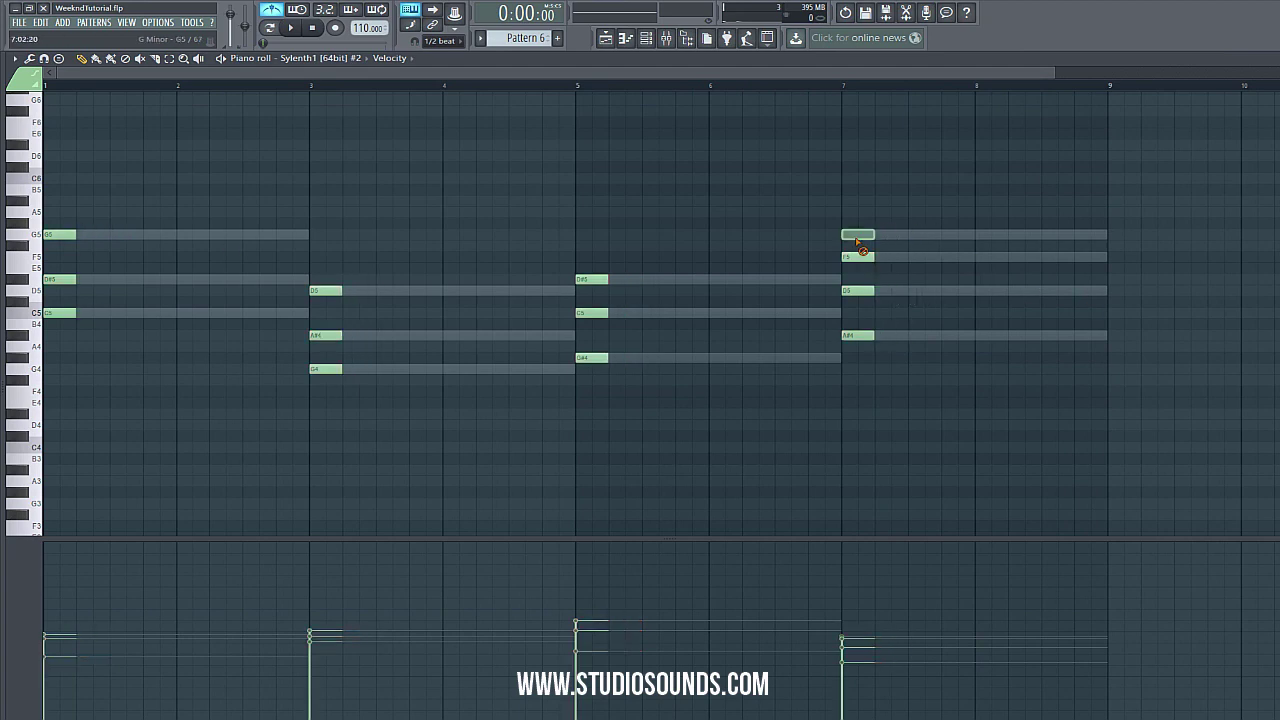
- Delete the G5 note from the second Sylenth1's bar 7 chord, and play Pattern 6 to hear both instruments together
{"action": "right_click", "coordinate": [858, 236]}
{"action": "key", "text": "F7"}
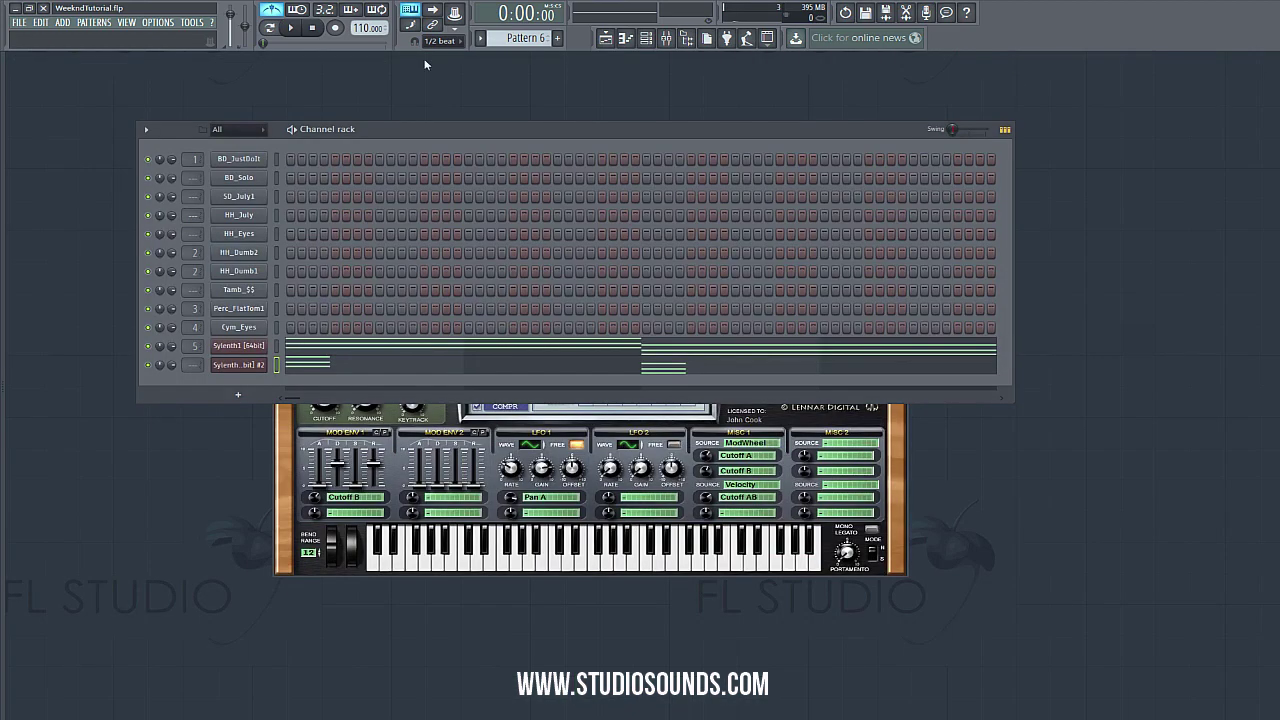
{"action": "left_click", "coordinate": [301, 31]}
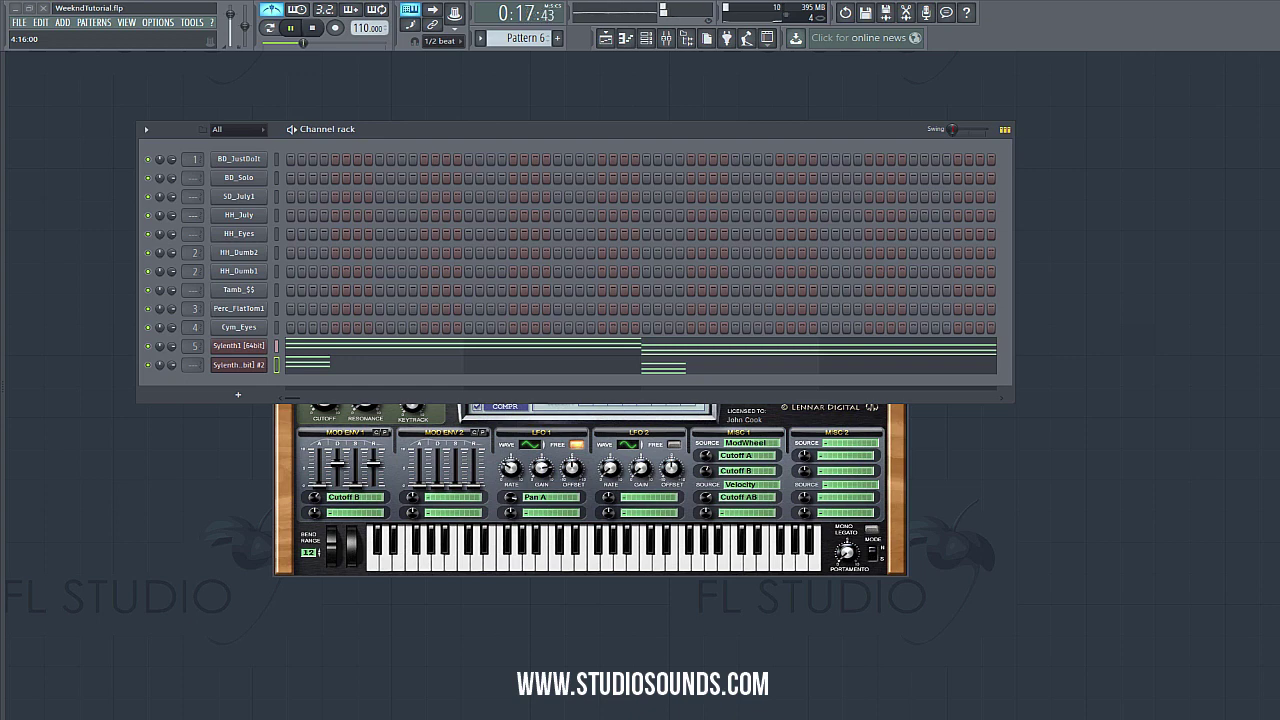
{"action": "left_click", "coordinate": [312, 31]}
- Route the second Sylenth1 to mixer track 6 and load Fruity Parametric EQ 2 in its first effect slot
{"action": "left_click", "coordinate": [240, 364]}
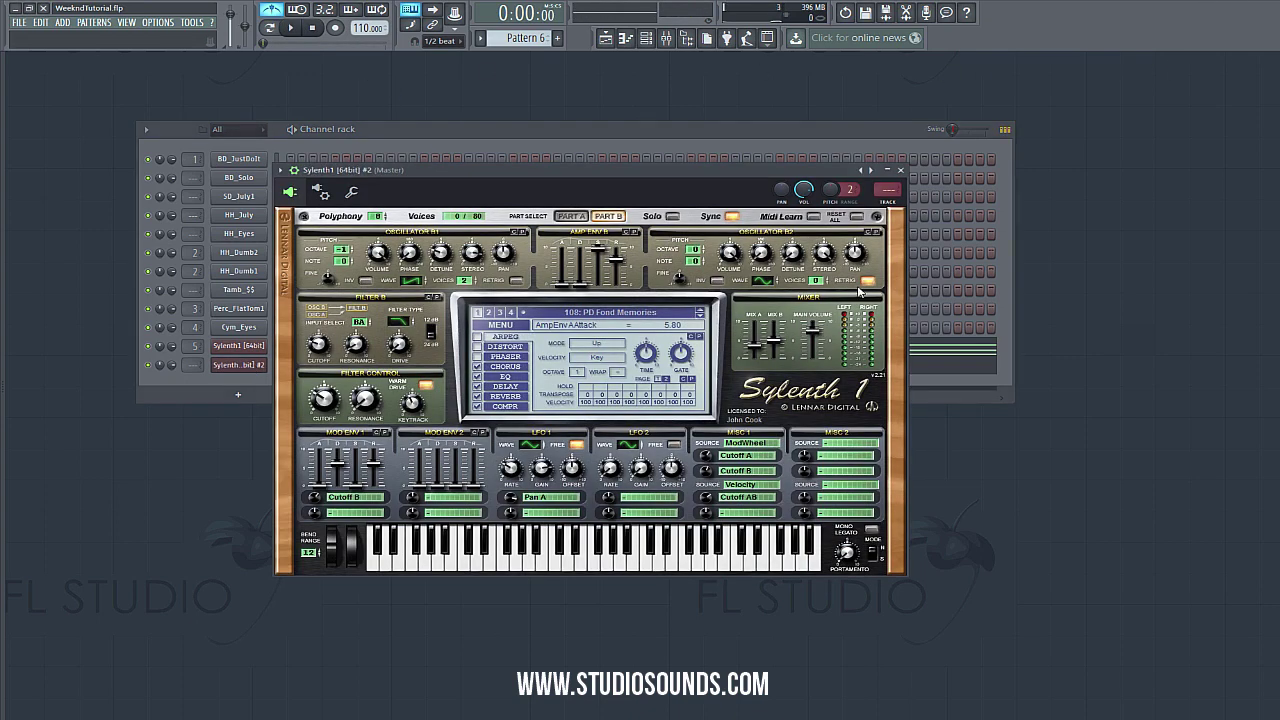
{"action": "left_click", "coordinate": [888, 189]}
{"action": "left_click", "coordinate": [696, 257]}
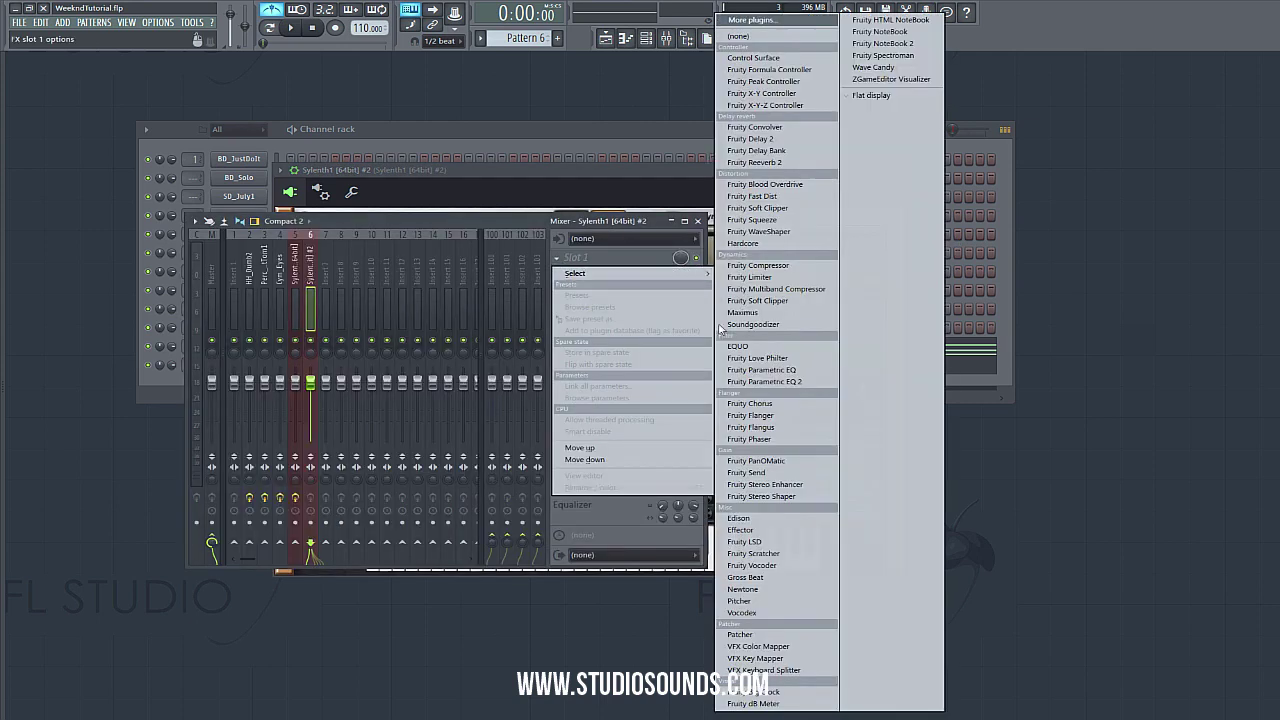
{"action": "left_click", "coordinate": [765, 381]}
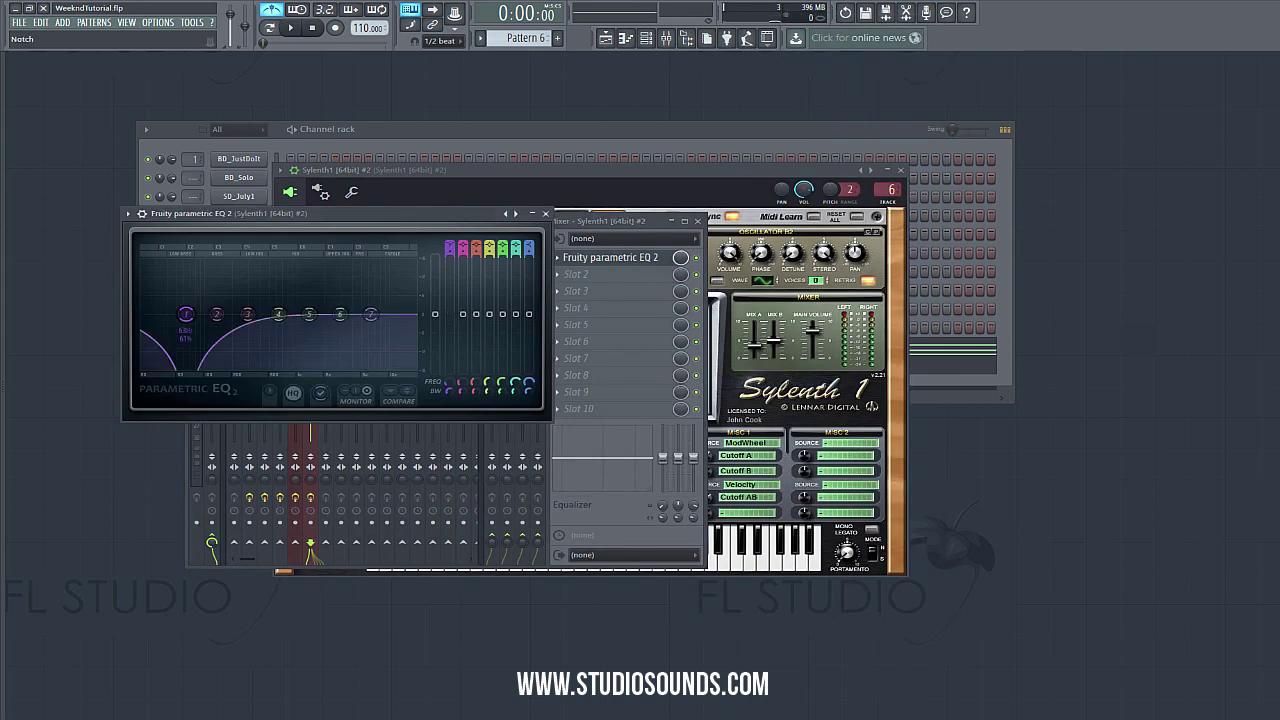
- Make band 1 of the second Sylenth1's EQ a high-pass filter just below band 2, and close the mixer, EQ and instrument windows
{"action": "left_click", "coordinate": [450, 251]}
{"action": "left_click_drag", "start_coordinate": [226, 313], "coordinate": [168, 312]}
{"action": "left_click", "coordinate": [690, 221]}
{"action": "left_click", "coordinate": [697, 221]}
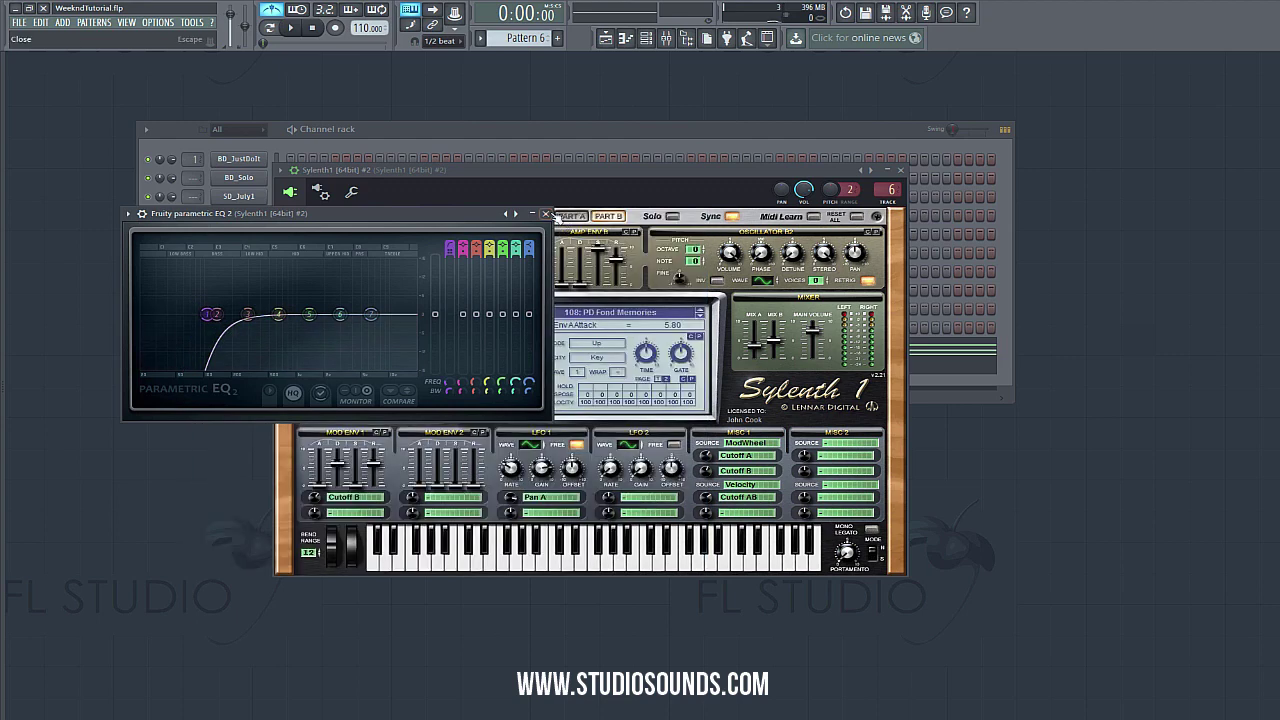
{"action": "left_click", "coordinate": [549, 214]}
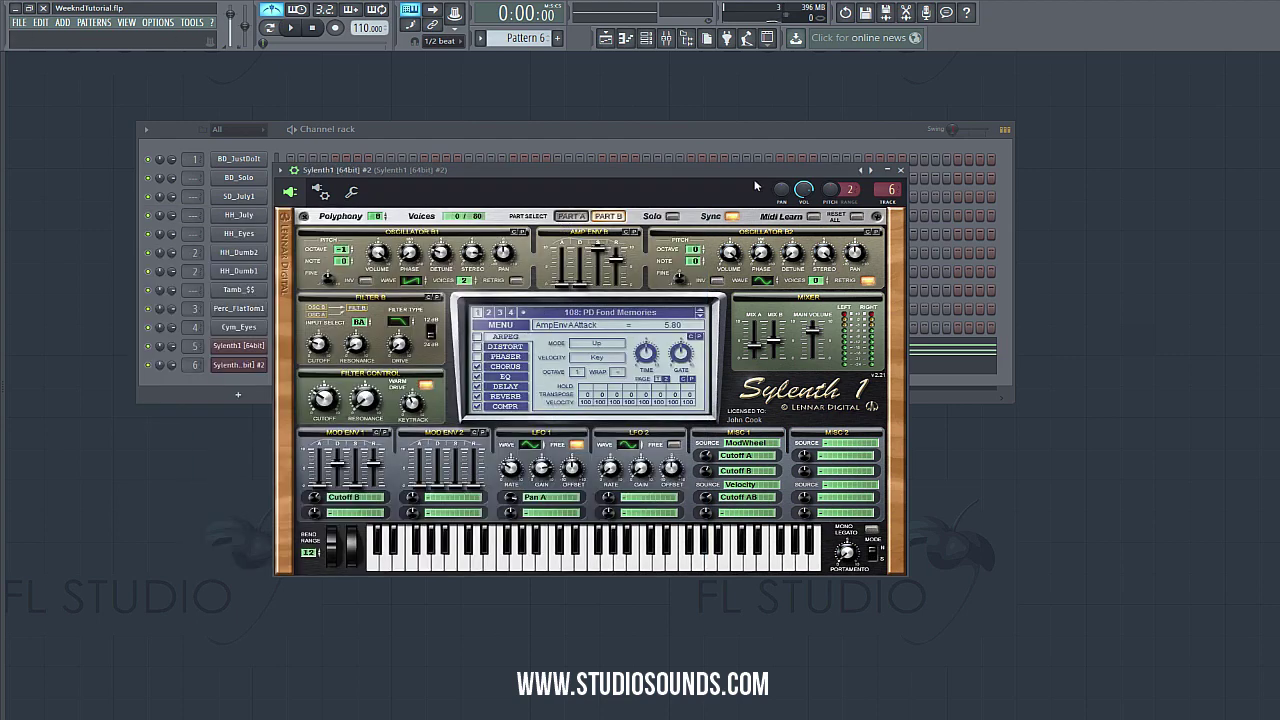
{"action": "left_click", "coordinate": [902, 172]}
- Slightly lower the velocity of the G5 note in the first Sylenth1's bar 7 chord
{"action": "key", "text": "F7"}
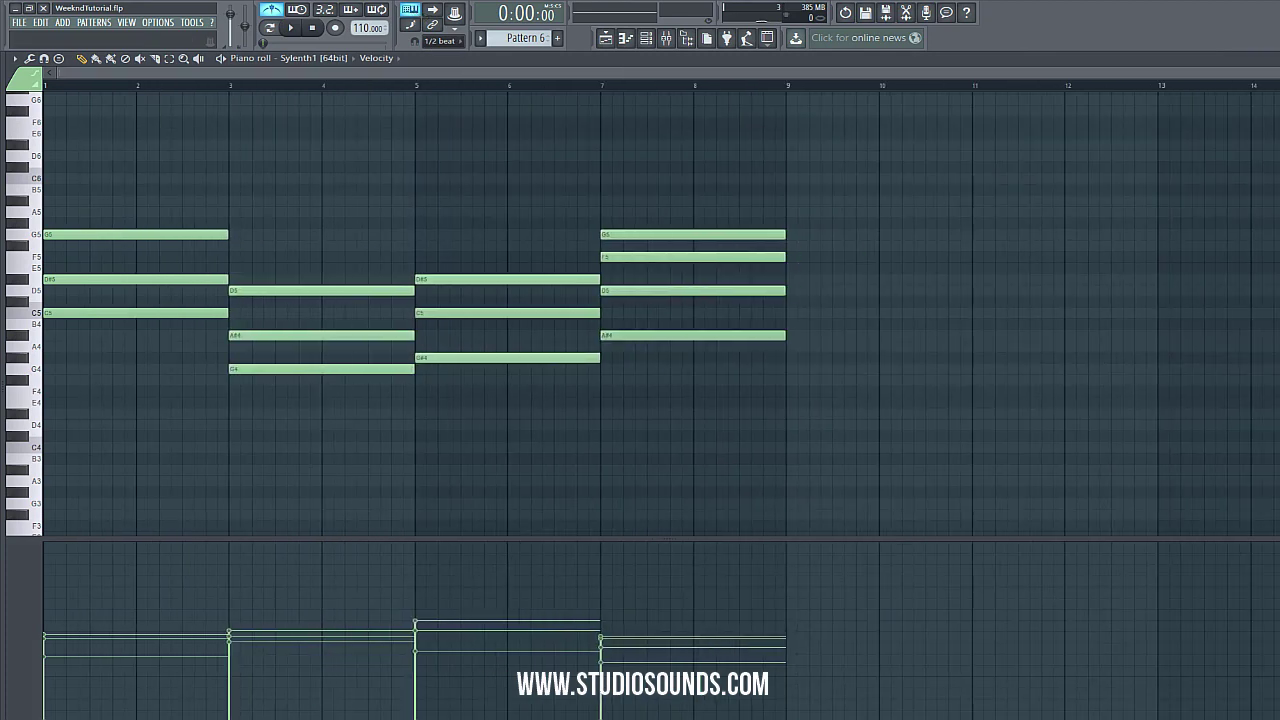
{"action": "left_click", "coordinate": [717, 234]}
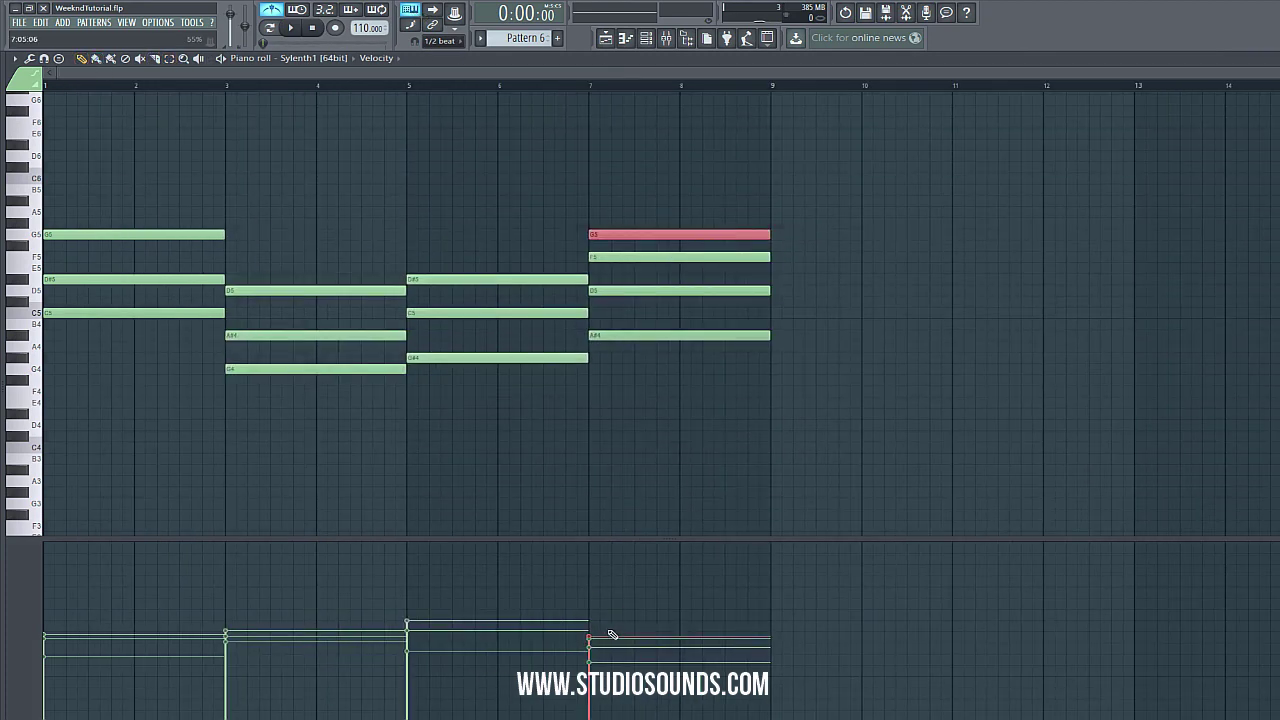
{"action": "left_click_drag", "start_coordinate": [612, 634], "coordinate": [600, 660]}
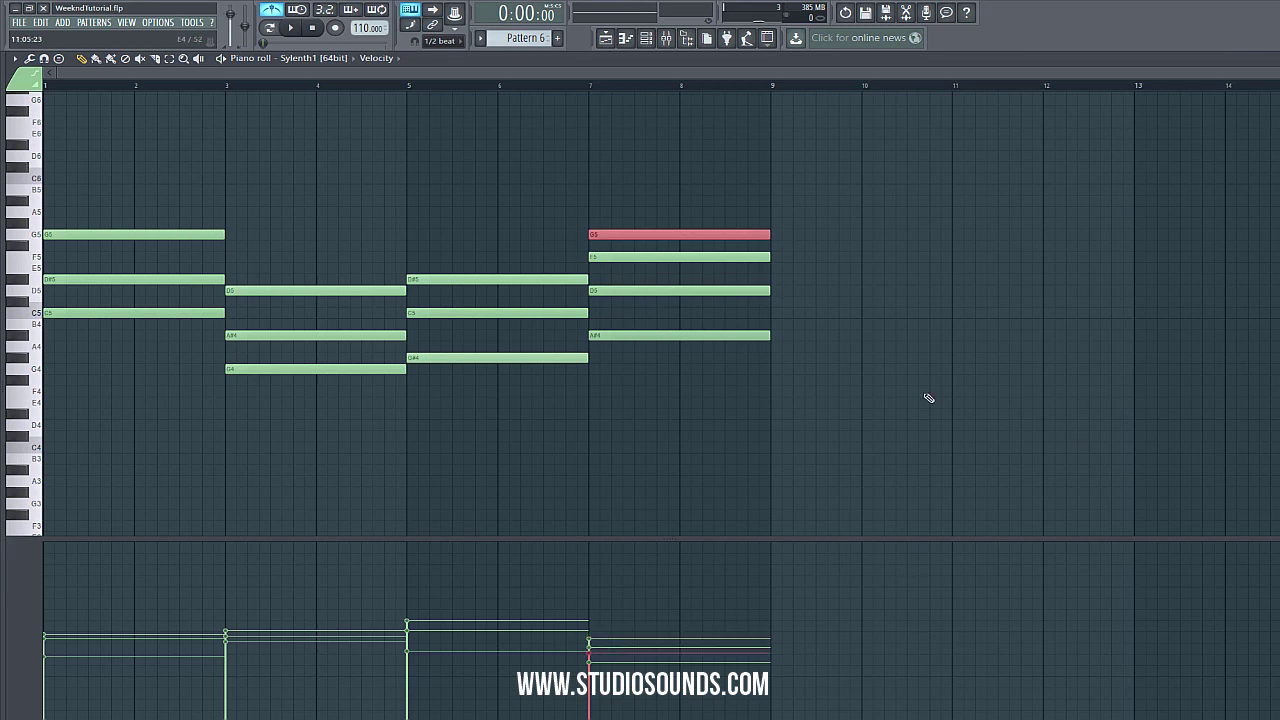
{"action": "key", "text": "Escape"}
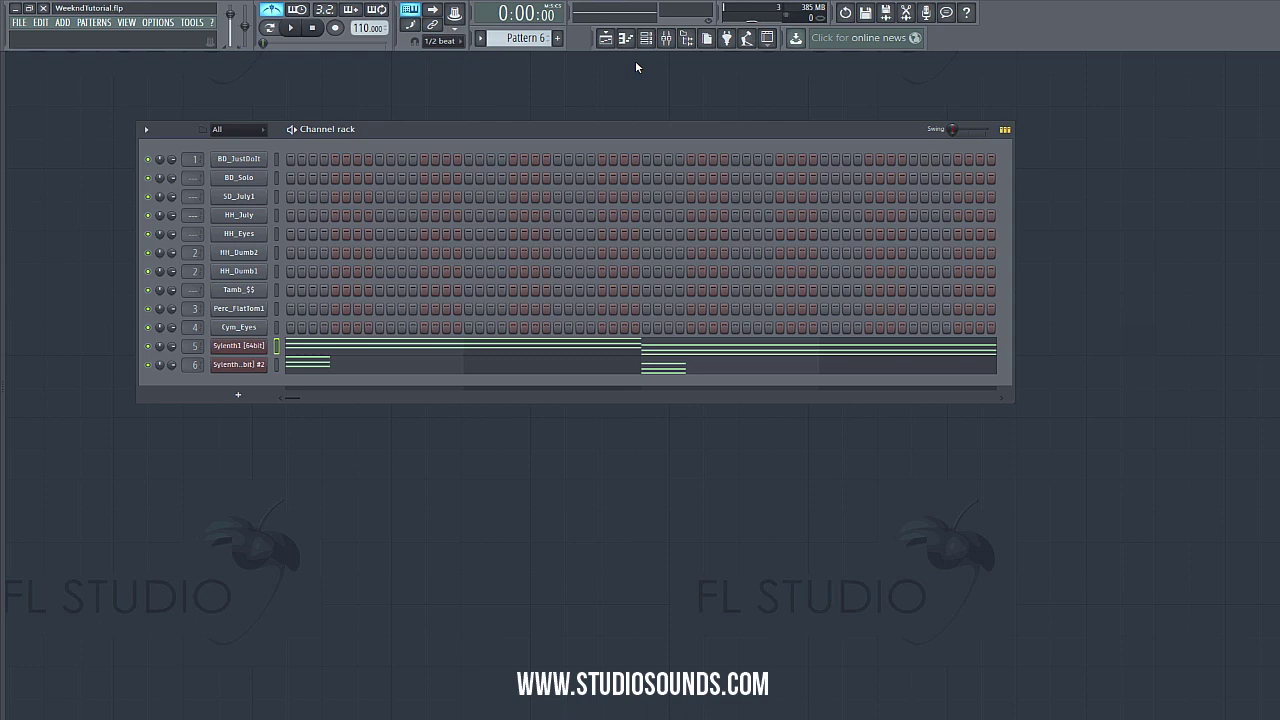
- Move the Pattern 6 clip to bar 9 on Track 5 in the playlist, and set the snap to Cell
{"action": "left_click", "coordinate": [605, 38]}
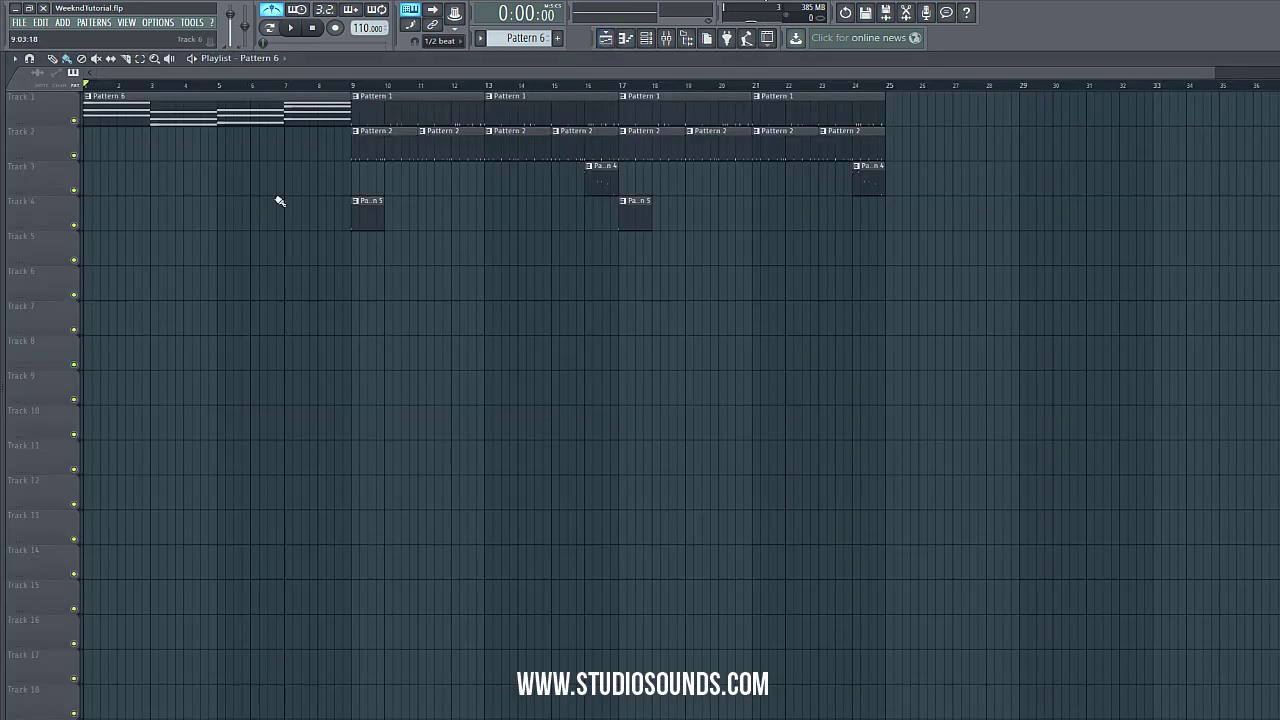
{"action": "left_click_drag", "start_coordinate": [241, 107], "coordinate": [507, 247]}
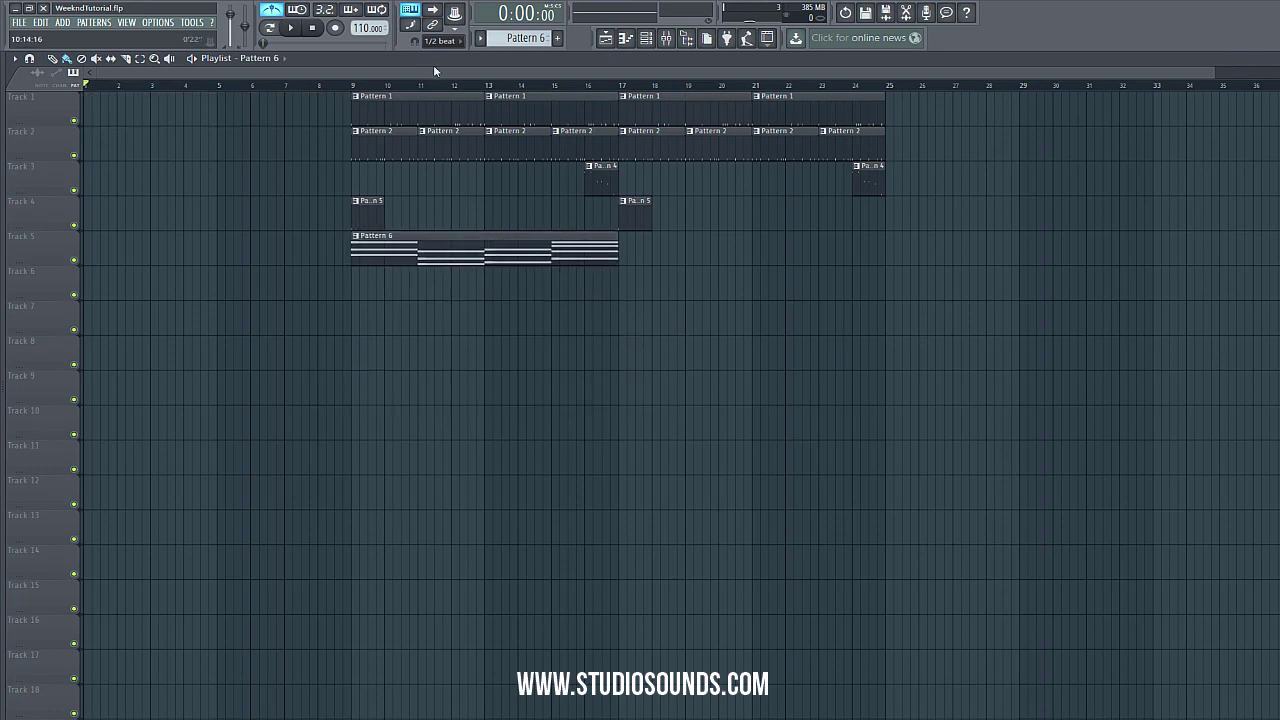
{"action": "left_click", "coordinate": [440, 41]}
{"action": "left_click", "coordinate": [440, 54]}
- Play the song from just before bar 9 while adding another Pattern 6 clip at bar 17 on Track 5
{"action": "left_click", "coordinate": [341, 84]}
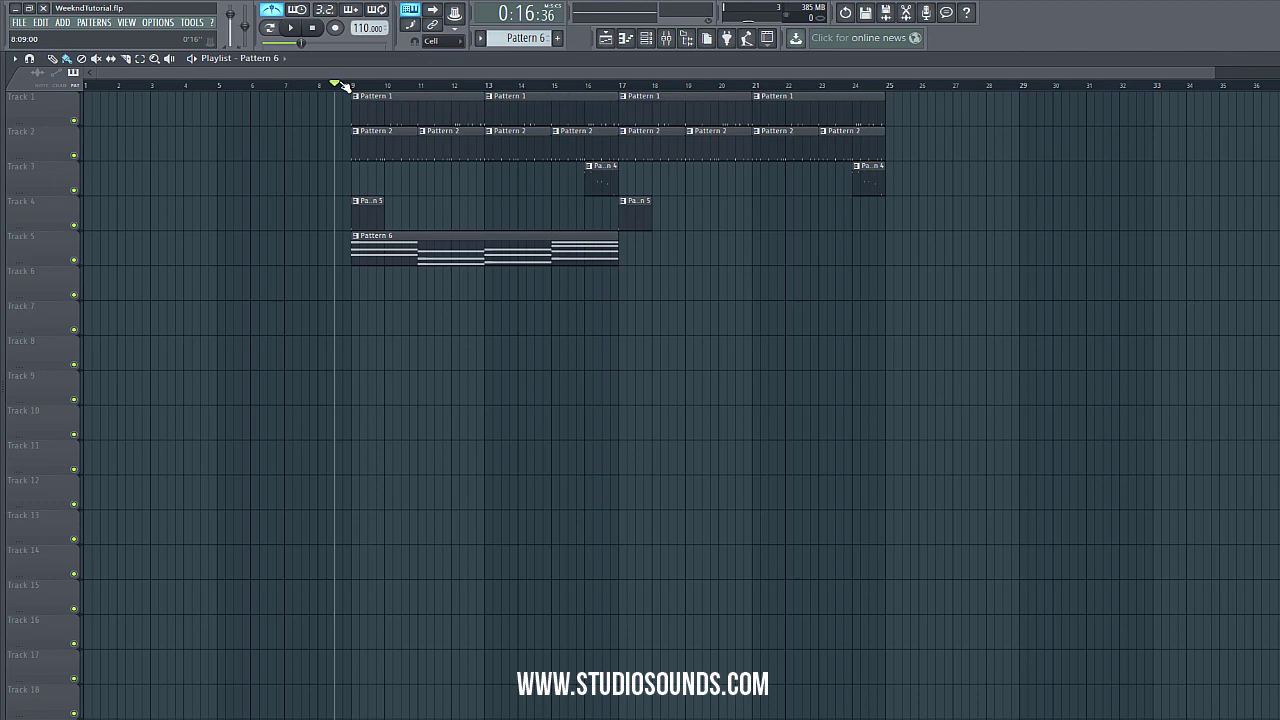
{"action": "left_click", "coordinate": [290, 27]}
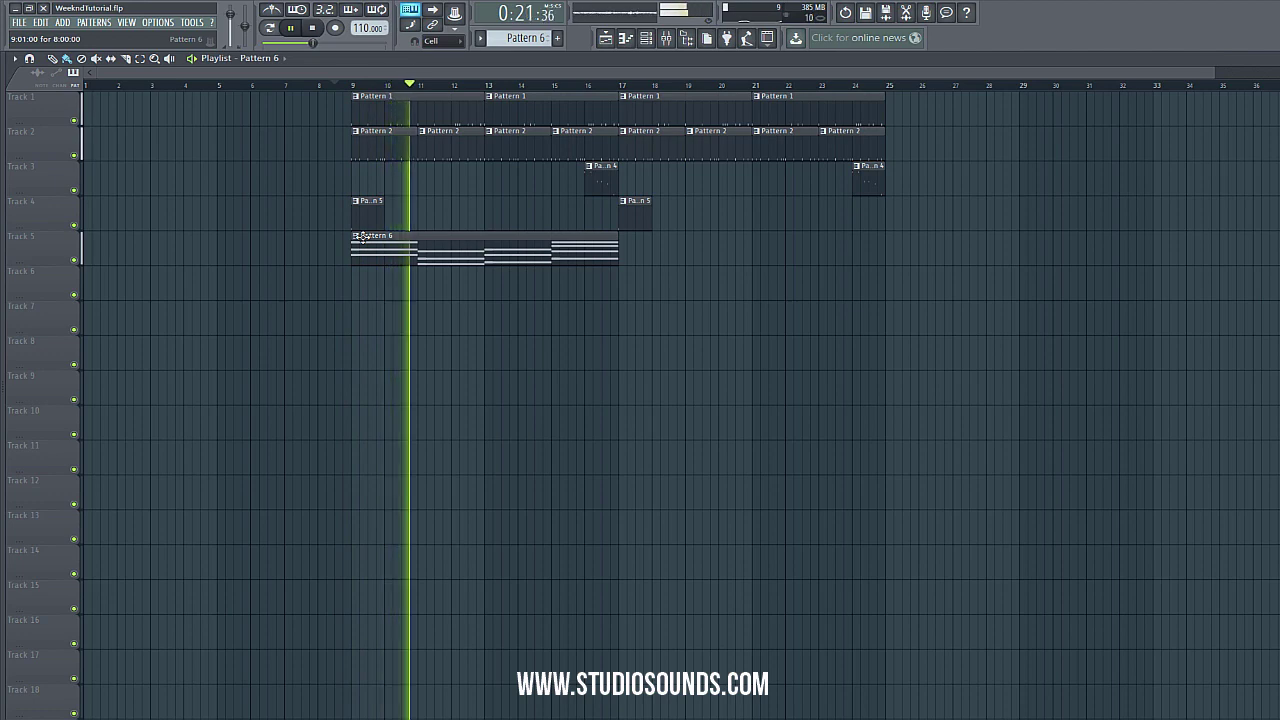
{"action": "left_click", "coordinate": [623, 252]}
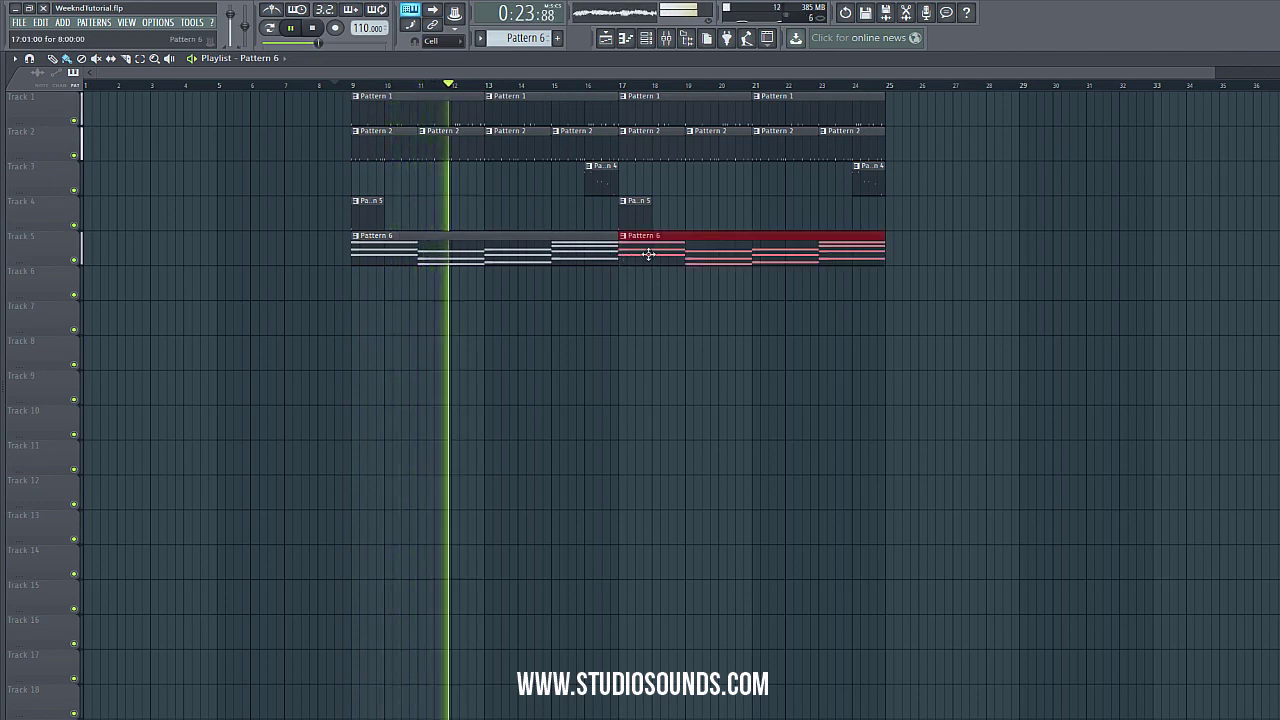
{"action": "right_click", "coordinate": [681, 330]}
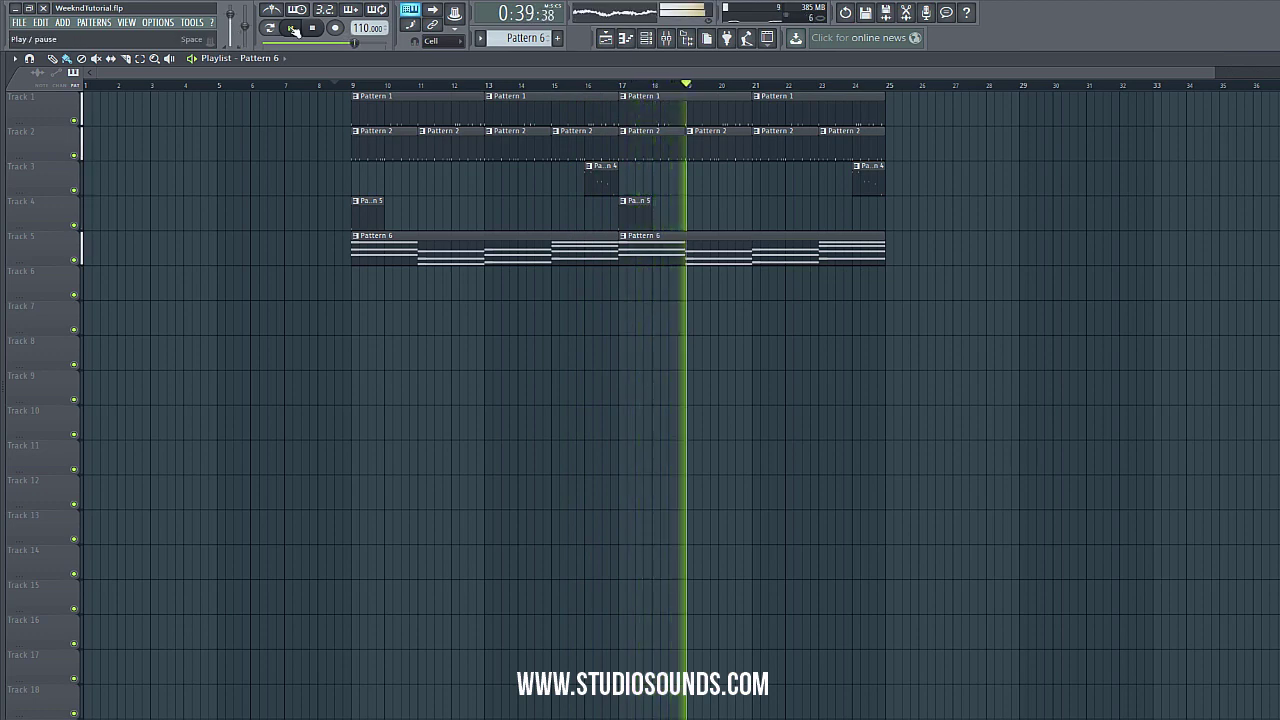
{"action": "key", "text": "space"}
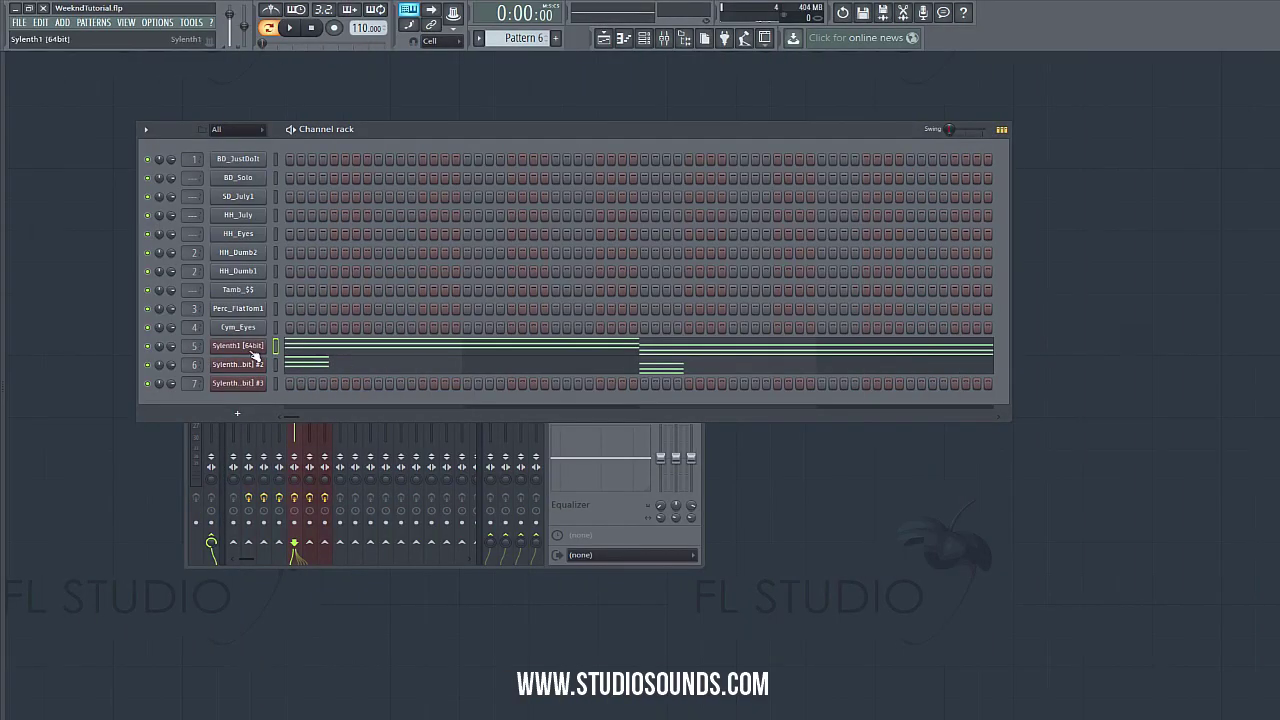
- Open the first Sylenth1 and its mixer track's Fruity Parametric EQ 2 to examine the band 1 high-pass
{"action": "left_click", "coordinate": [253, 350]}
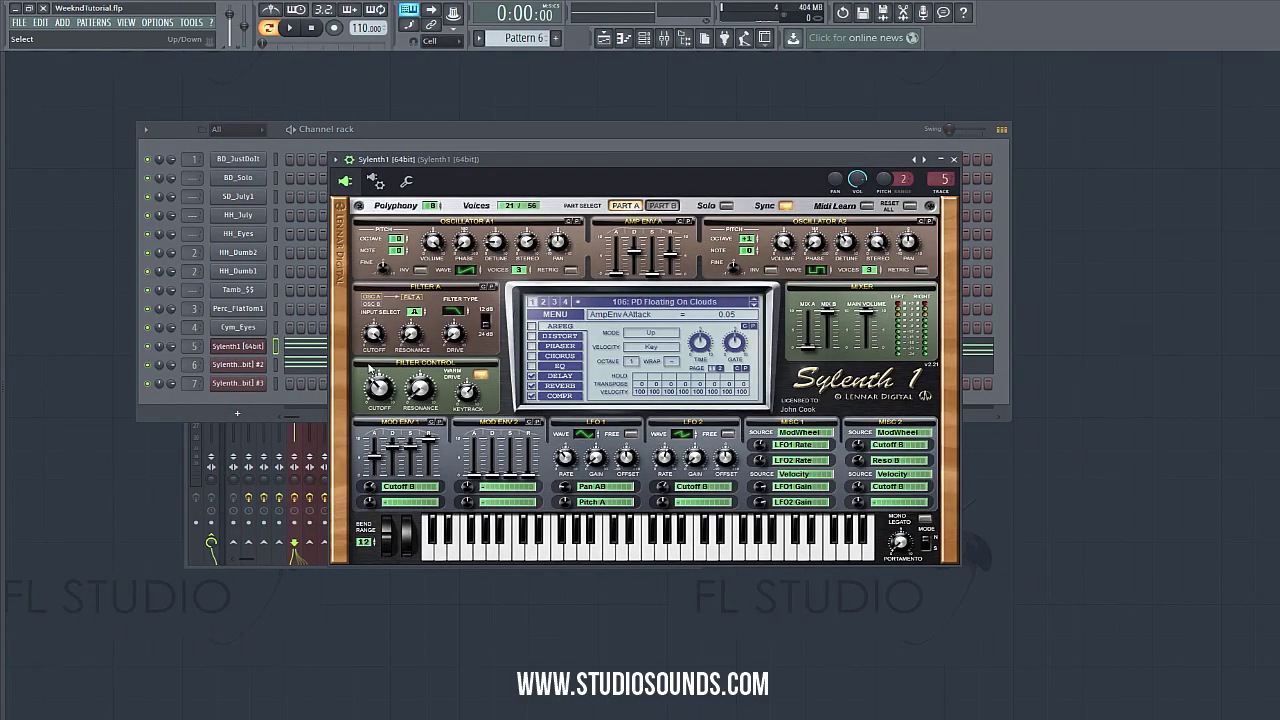
{"action": "left_click", "coordinate": [668, 38]}
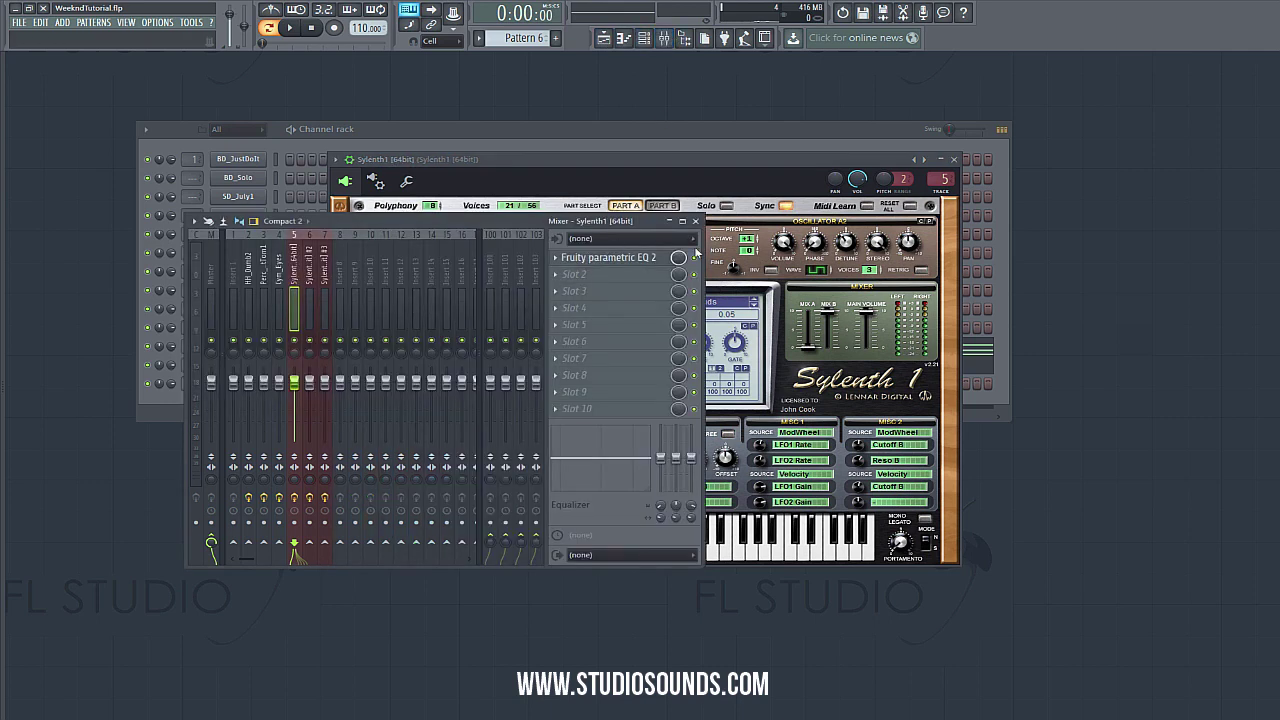
{"action": "left_click", "coordinate": [630, 258]}
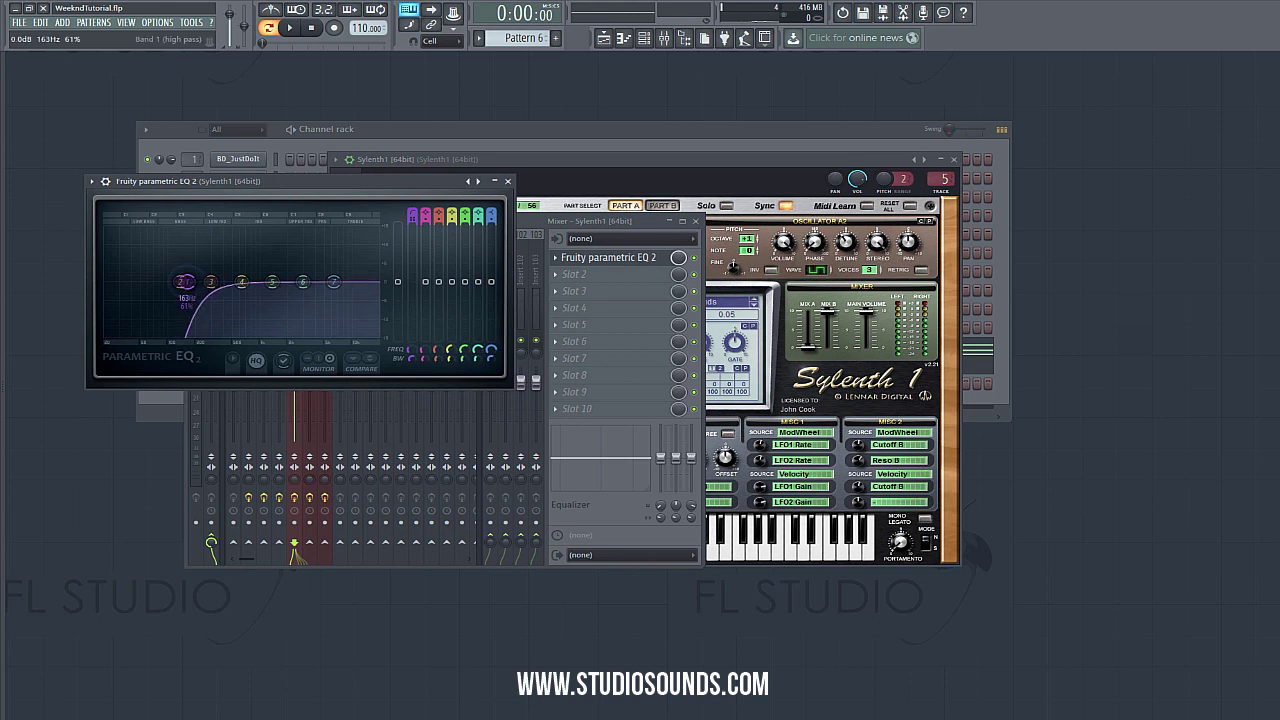
- Open the second Sylenth1 and its Fruity Parametric EQ 2 to check the band 1 high-pass, and close the mixer
{"action": "key", "text": "F6"}
{"action": "left_click", "coordinate": [238, 364]}
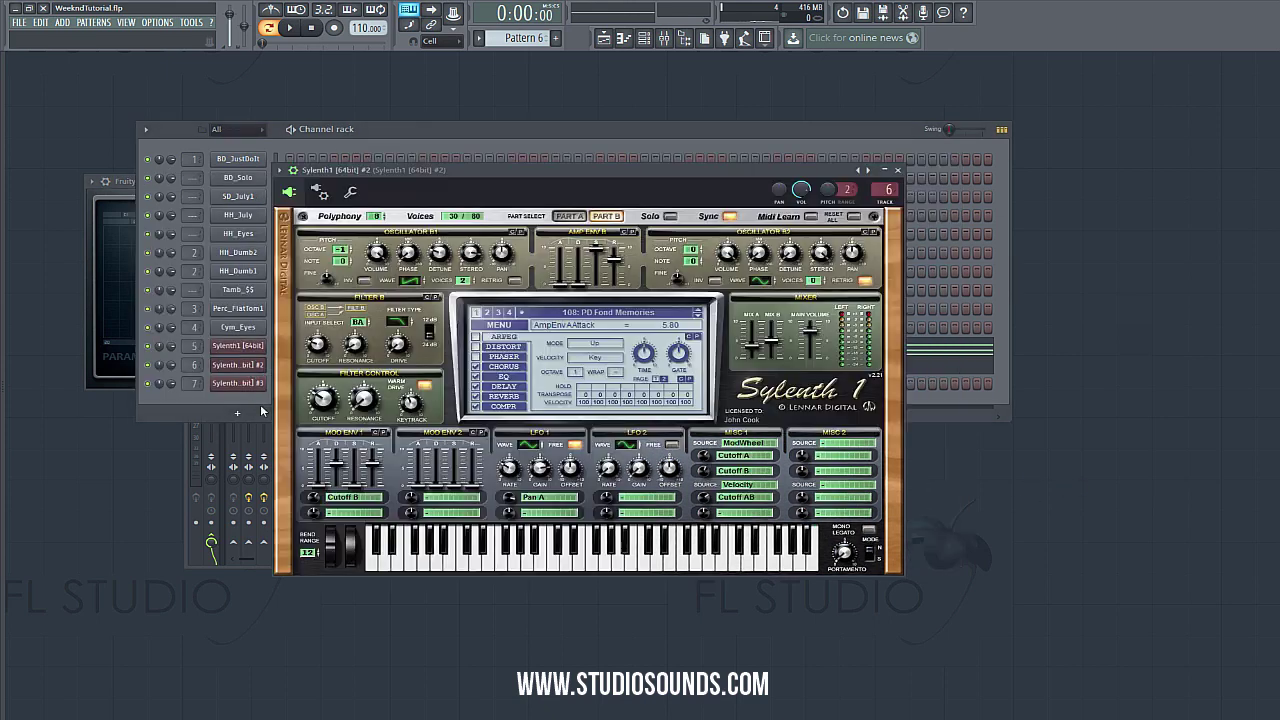
{"action": "left_click", "coordinate": [644, 39]}
{"action": "left_click", "coordinate": [612, 260]}
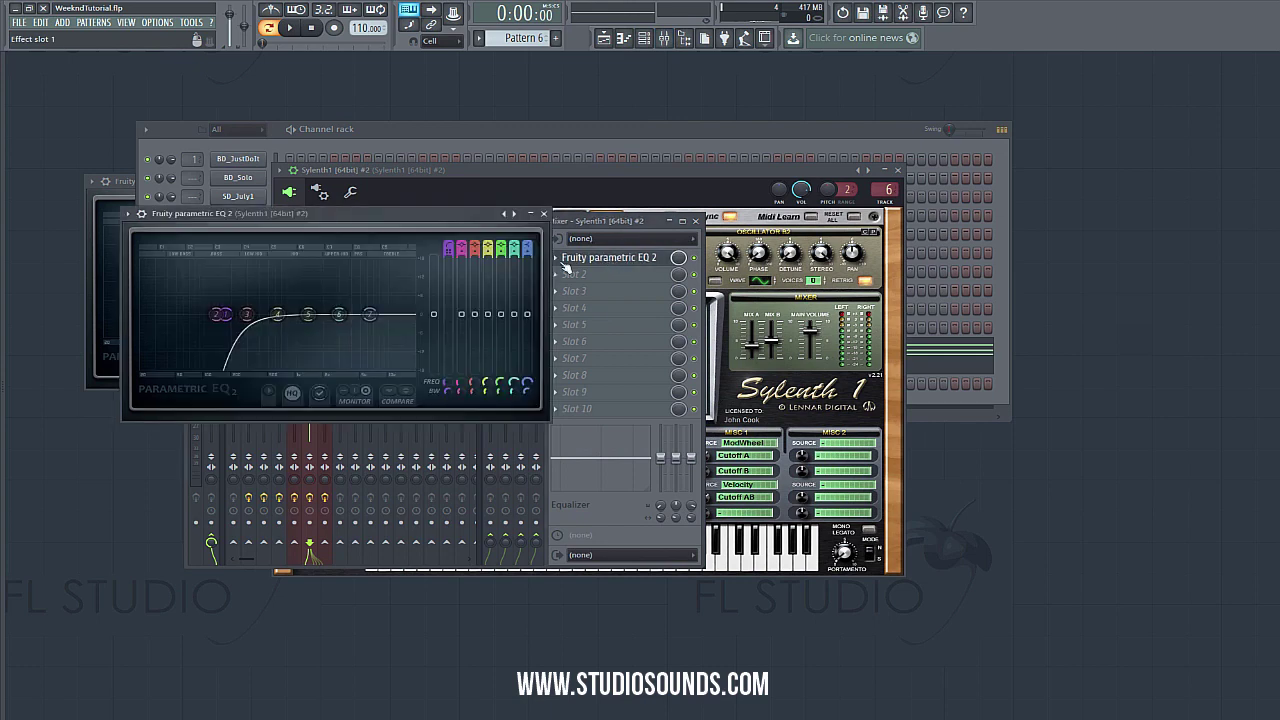
{"action": "left_click_drag", "start_coordinate": [234, 325], "coordinate": [228, 316]}
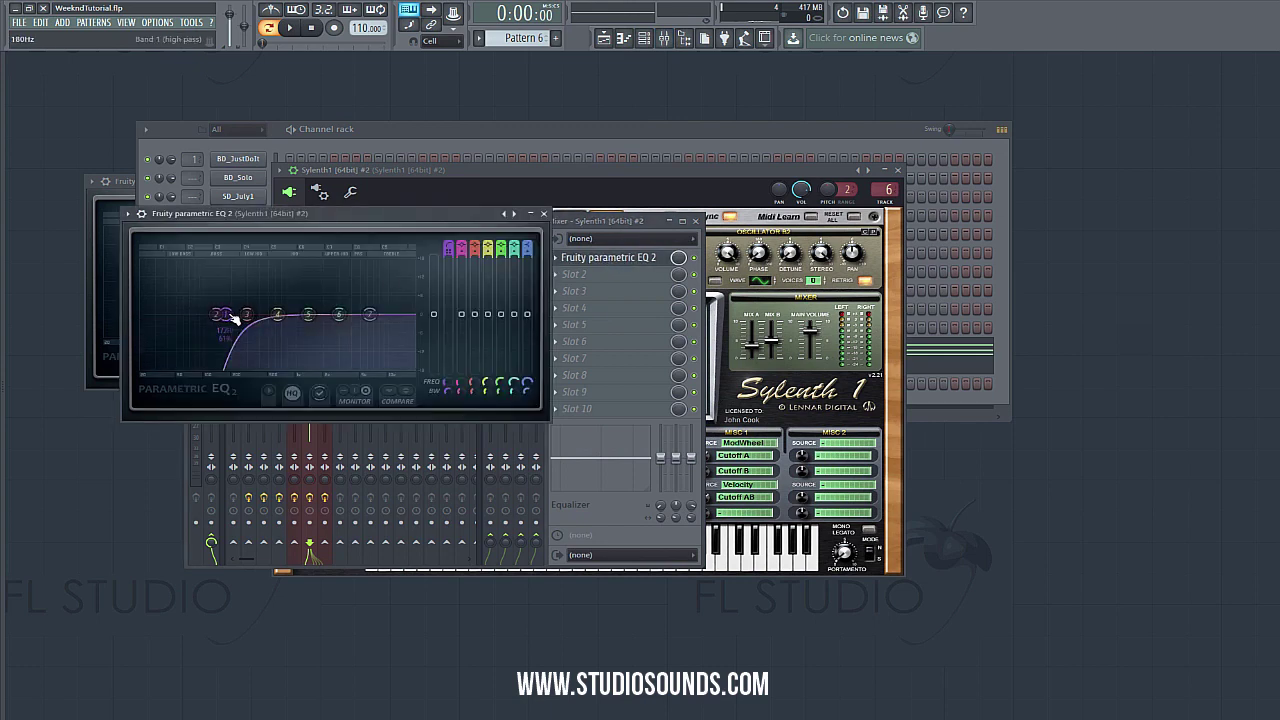
{"action": "left_click", "coordinate": [695, 221]}
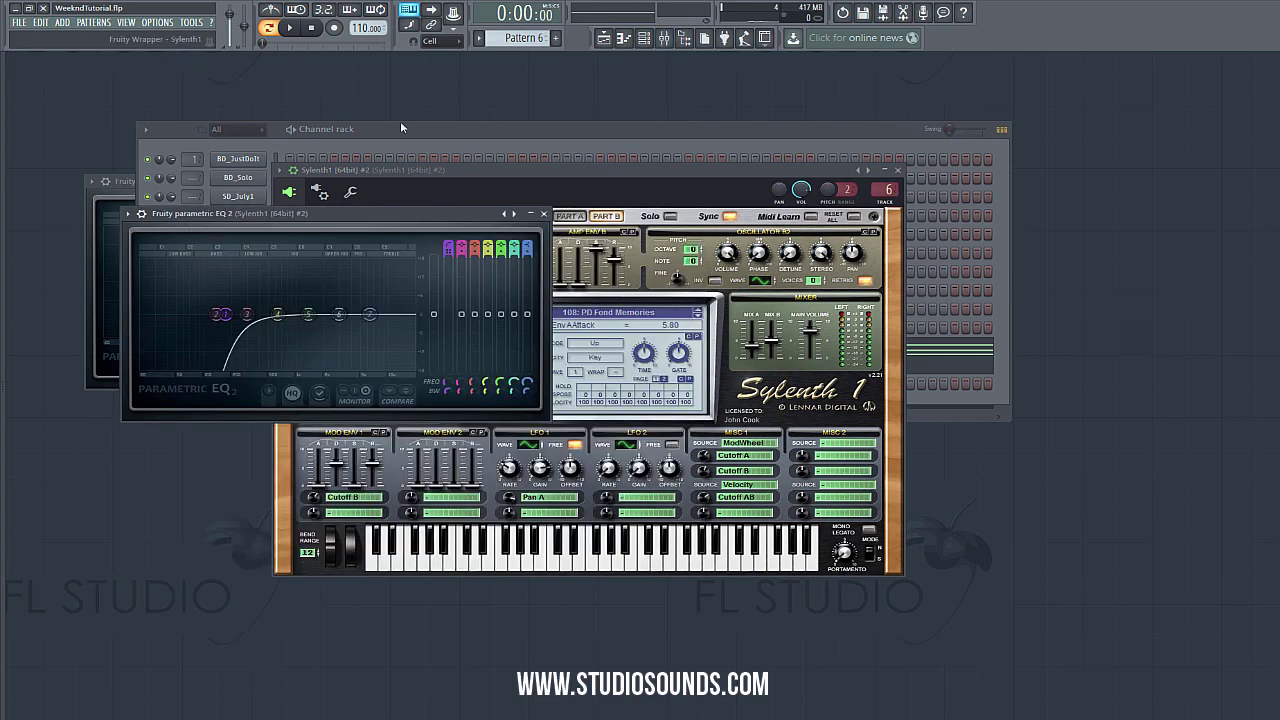
- Open the third Sylenth1 to check its PD Tape Reverse preset, and close the instrument window
{"action": "left_click", "coordinate": [402, 126]}
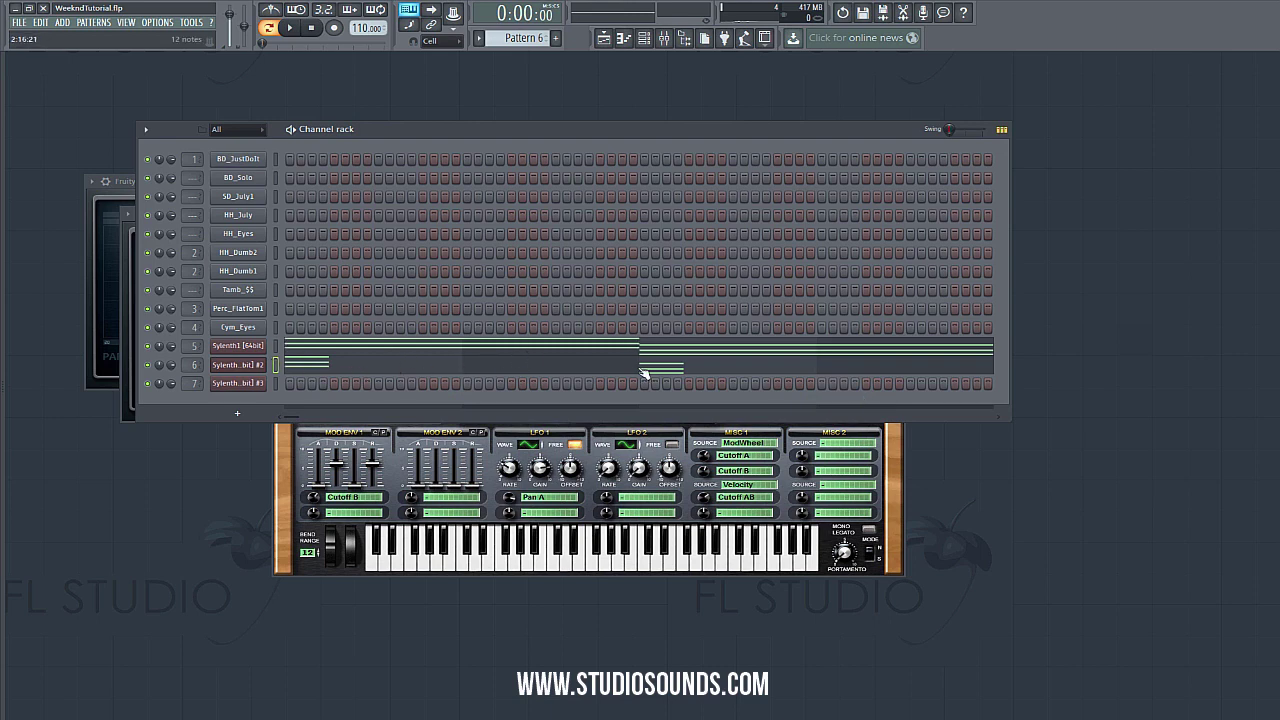
{"action": "left_click", "coordinate": [238, 385]}
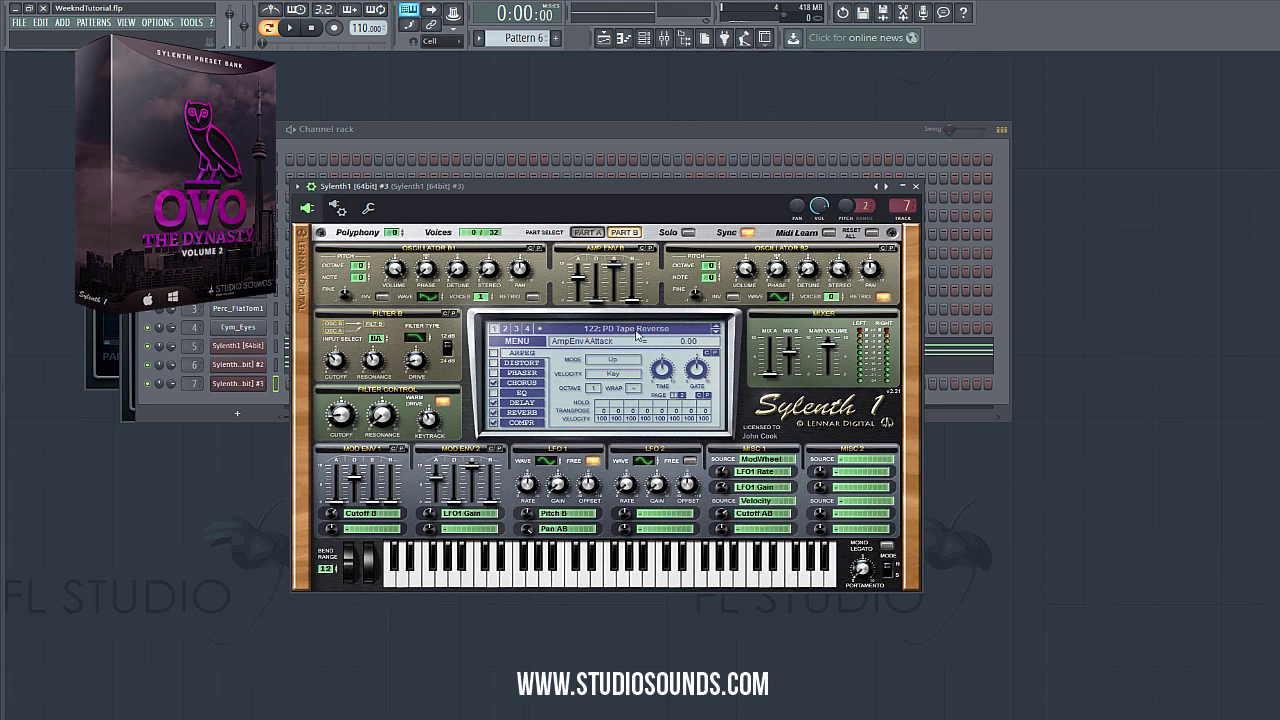
{"action": "left_click", "coordinate": [915, 186]}
- Prepare for recording the third Sylenth1 by setting the snap to 1/4 beat and turning on the metronome
{"action": "left_click", "coordinate": [334, 28]}
{"action": "left_click", "coordinate": [628, 460]}
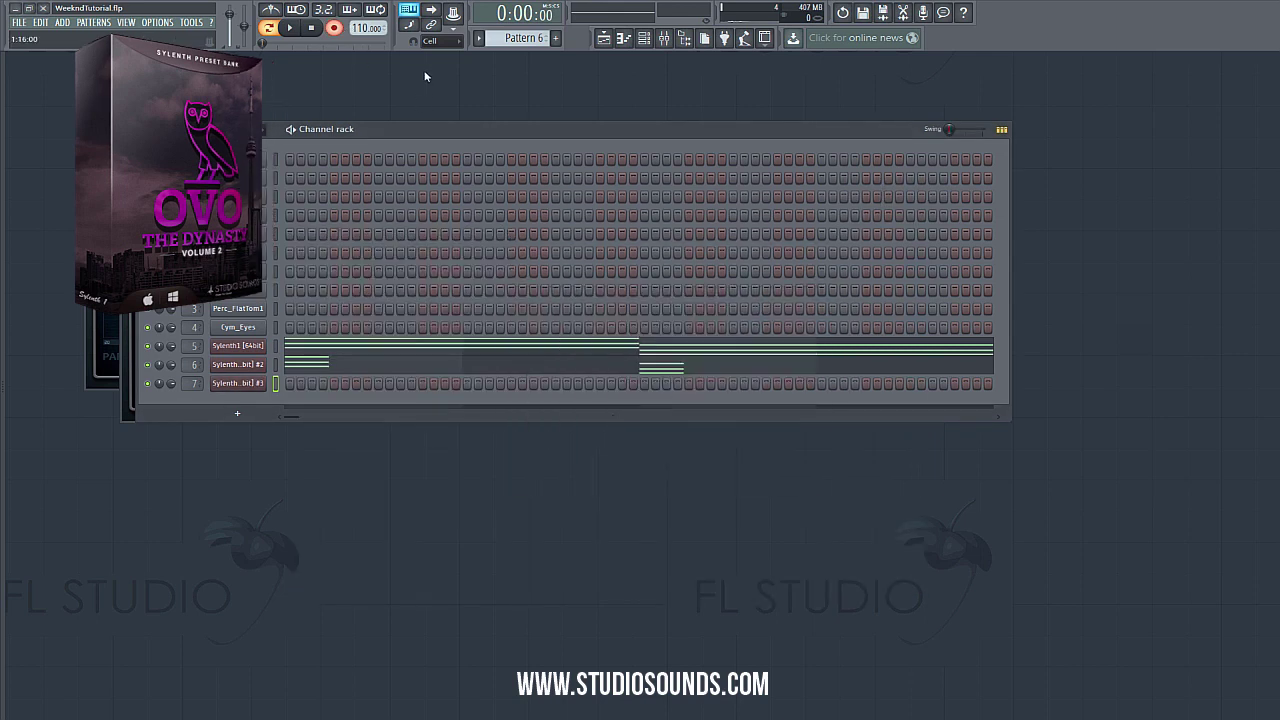
{"action": "left_click", "coordinate": [433, 41]}
{"action": "left_click", "coordinate": [440, 165]}
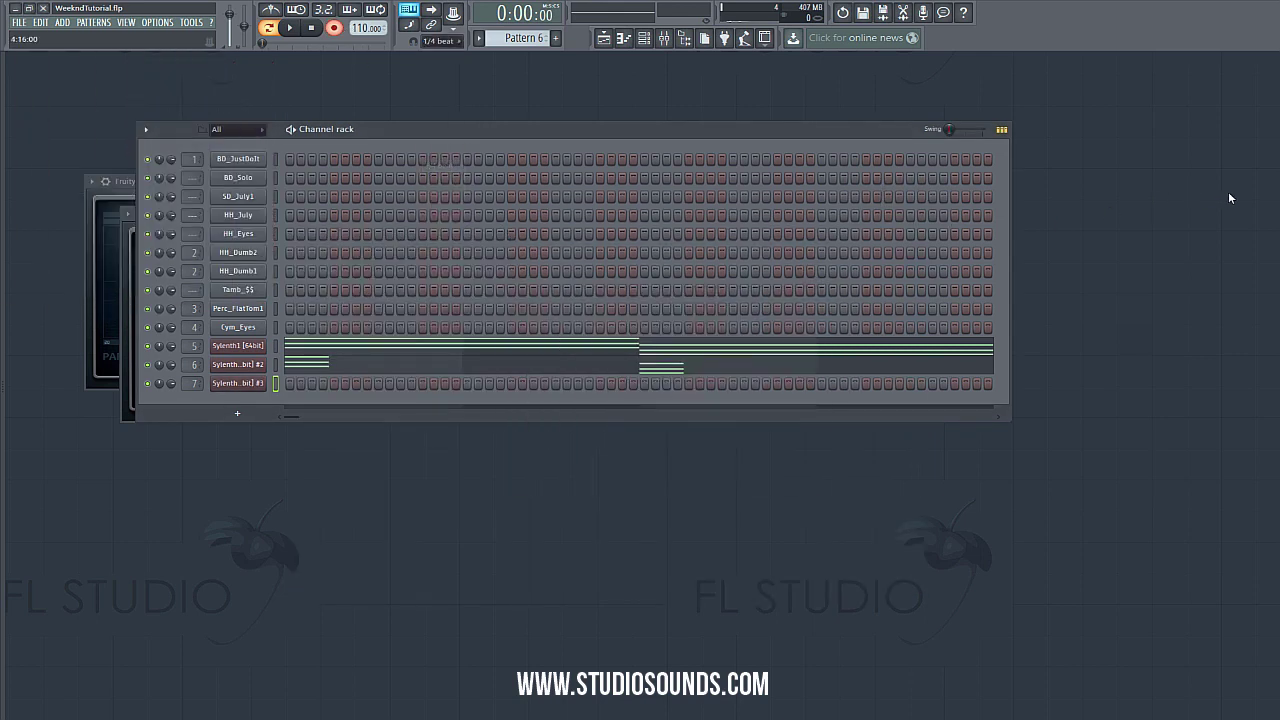
{"action": "left_click", "coordinate": [270, 9]}
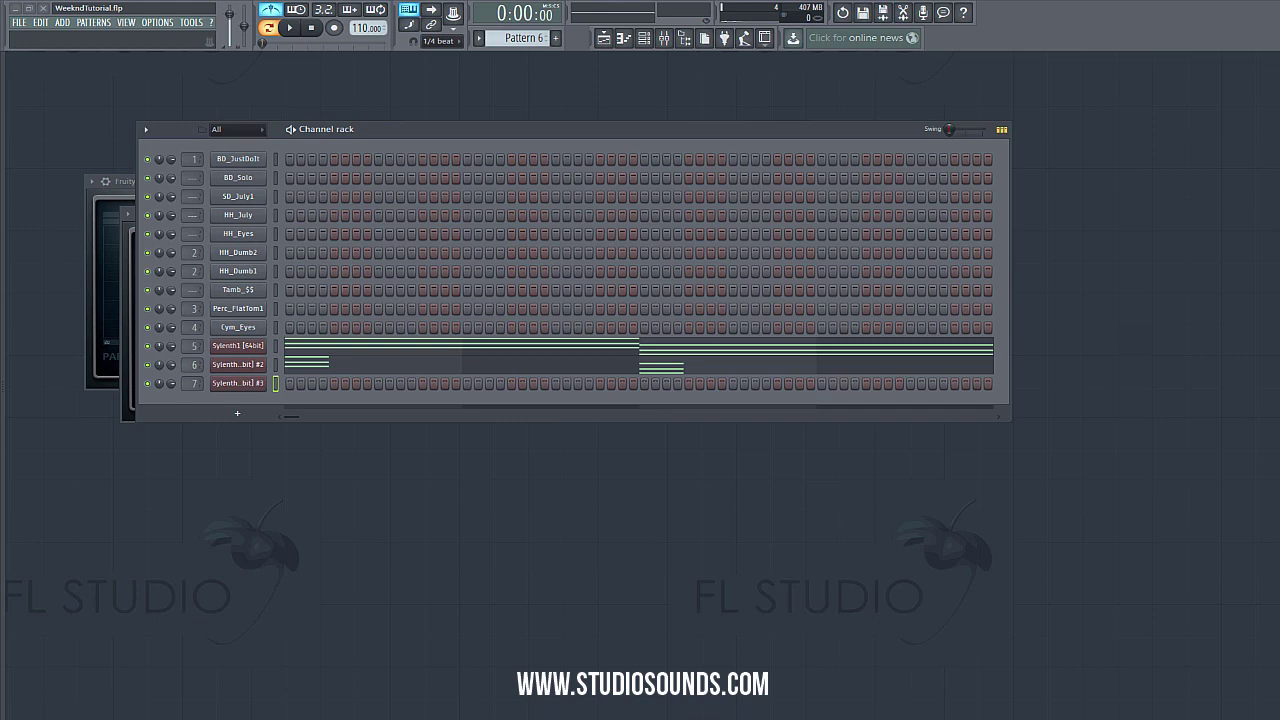
- Rehearse the third Sylenth1's part over Pattern 6, and record its chords with the Everything recording option
{"action": "left_click", "coordinate": [291, 28]}
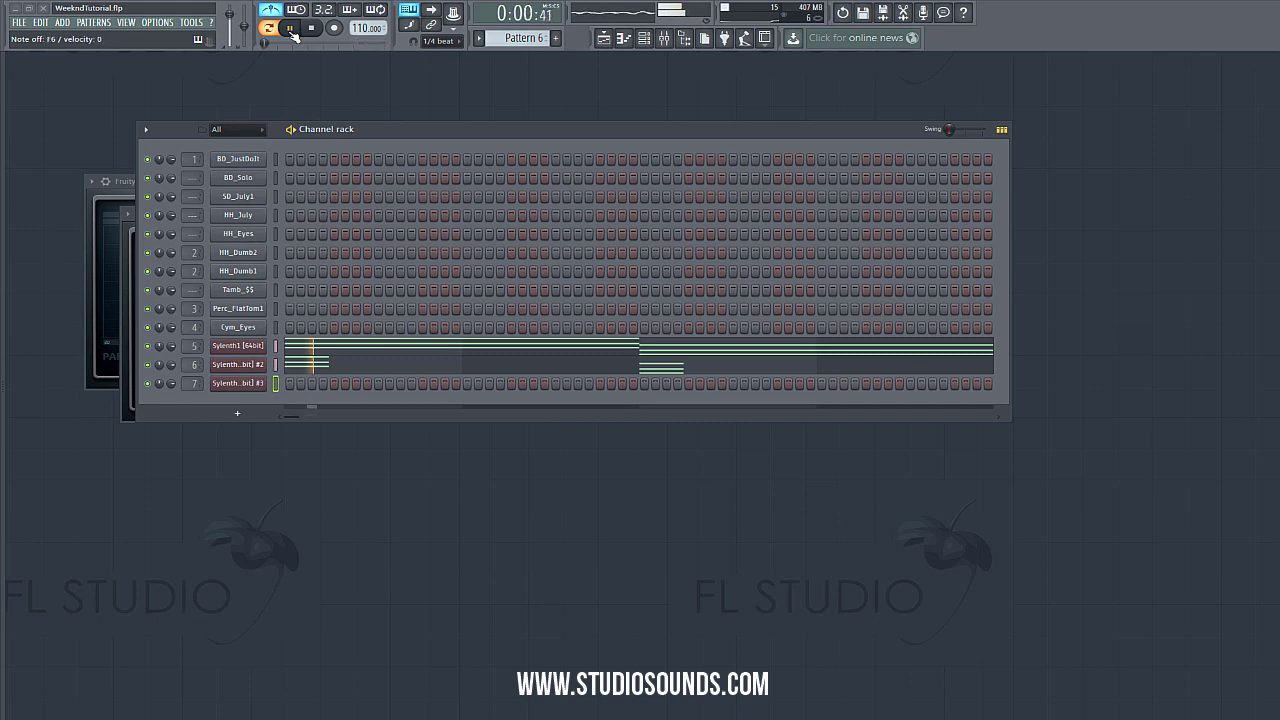
{"action": "left_click", "coordinate": [315, 28]}
{"action": "left_click", "coordinate": [334, 28]}
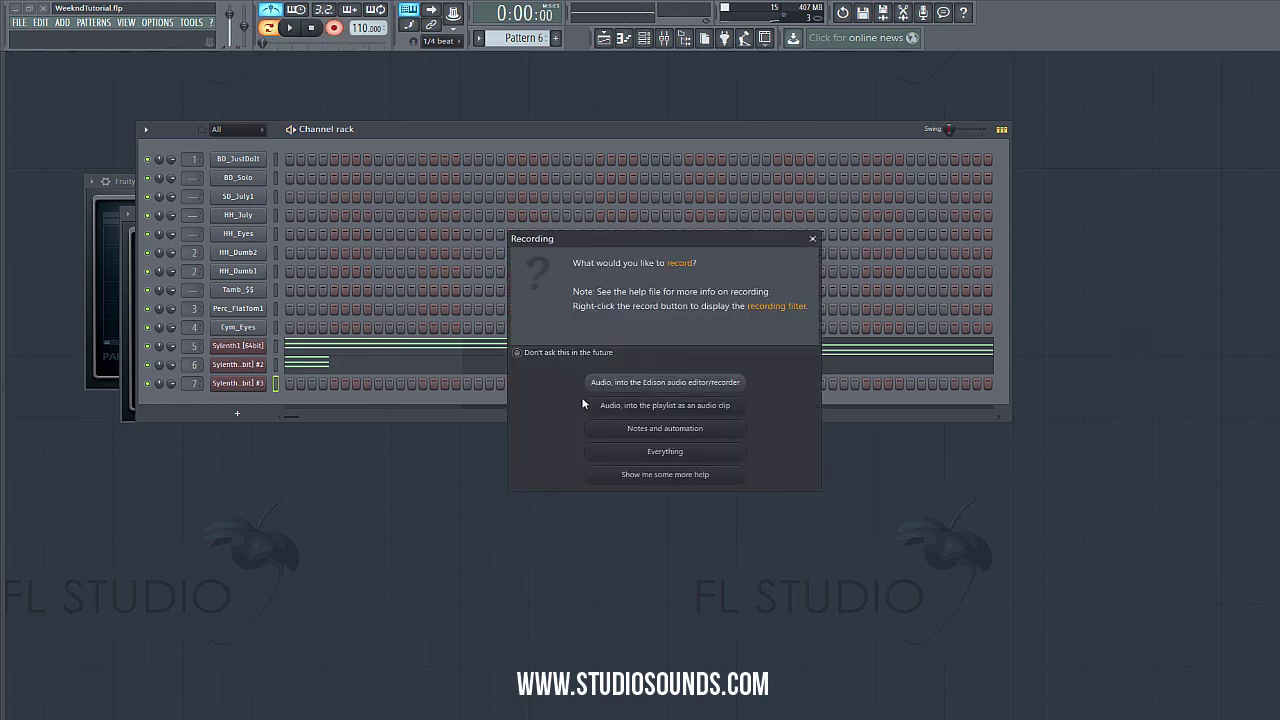
{"action": "left_click", "coordinate": [610, 449]}
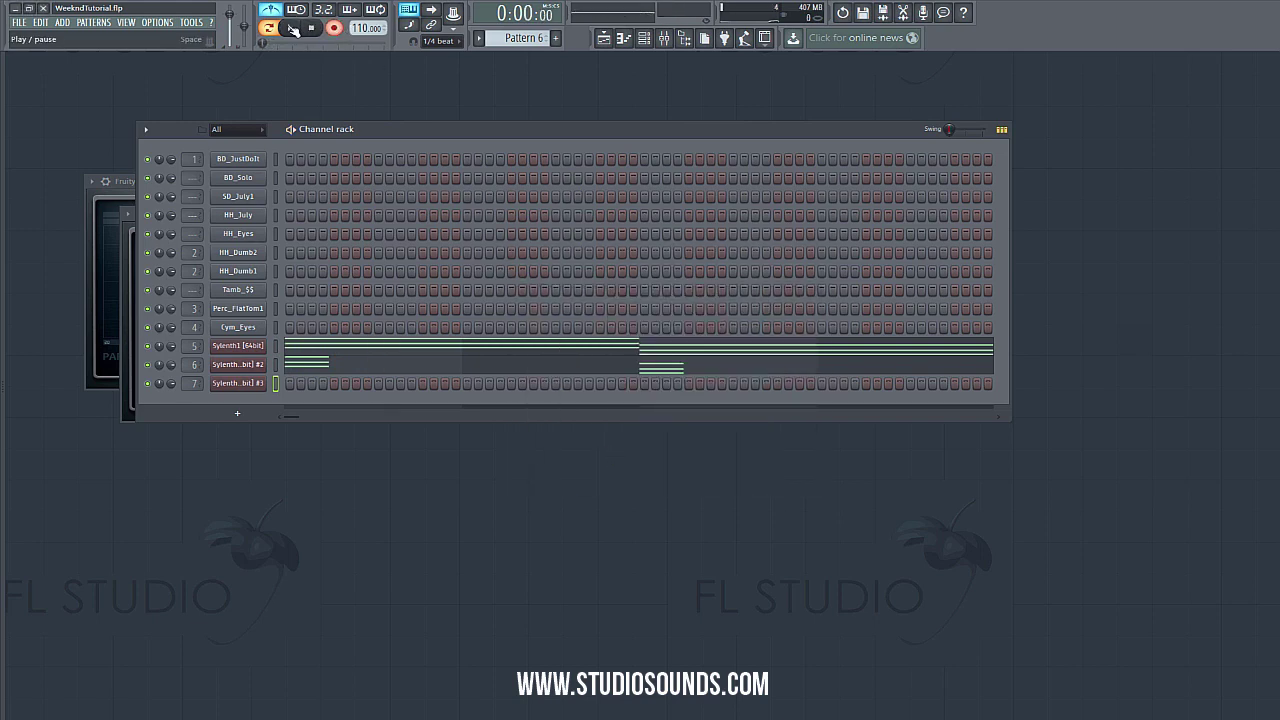
{"action": "left_click", "coordinate": [293, 28]}
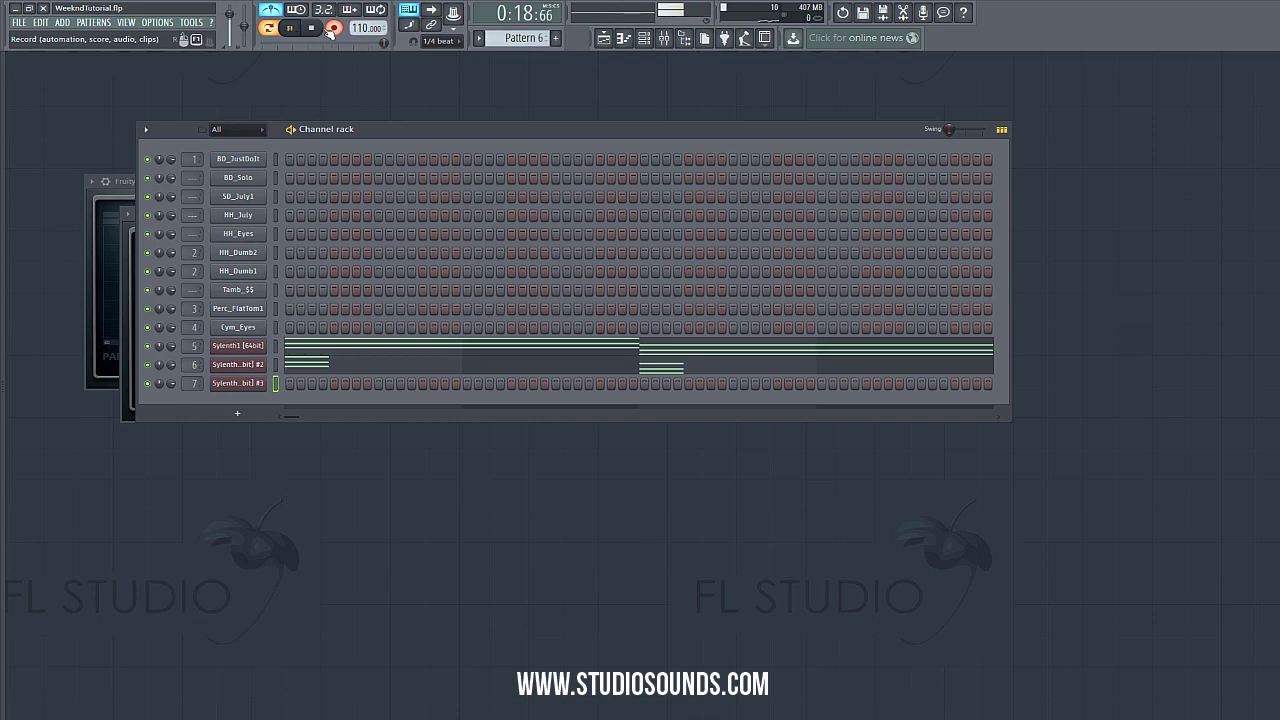
{"action": "key", "text": "space"}
- Shift all recorded chord notes of the third Sylenth1 a quarter beat later so each chord ends on the bar line
{"action": "left_click", "coordinate": [517, 394]}
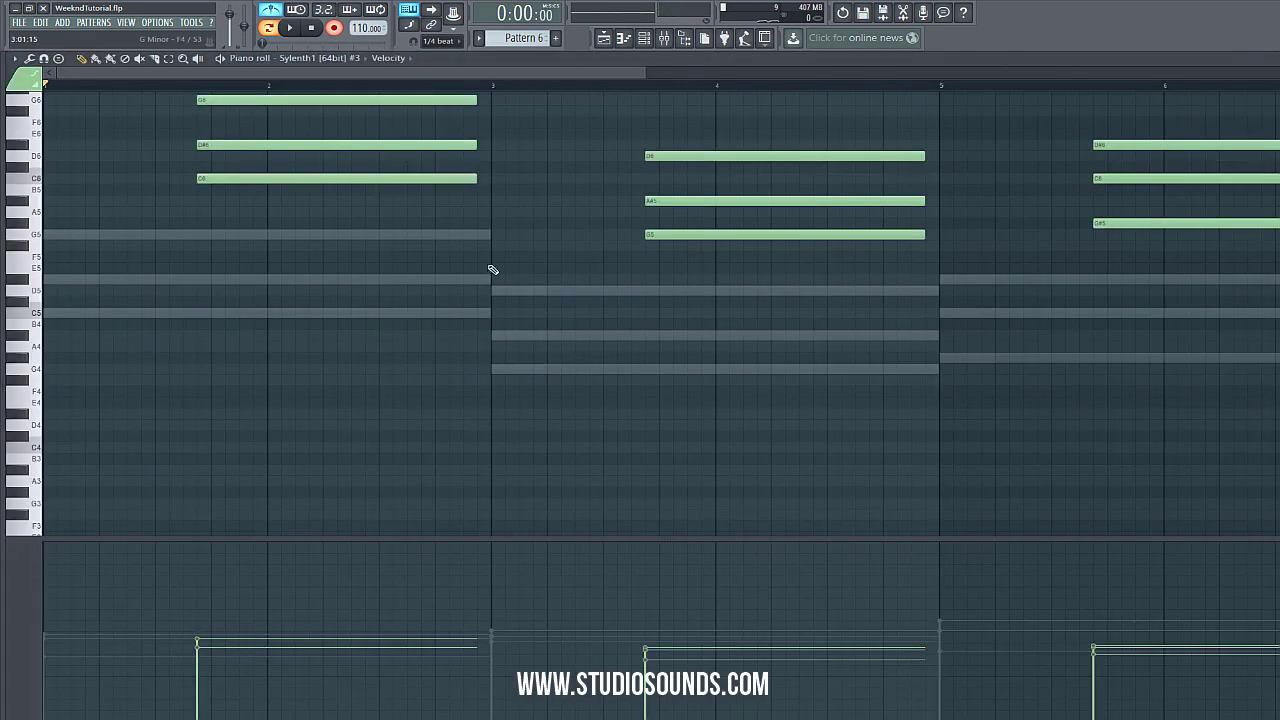
{"action": "left_click_drag", "start_coordinate": [646, 73], "coordinate": [1094, 117]}
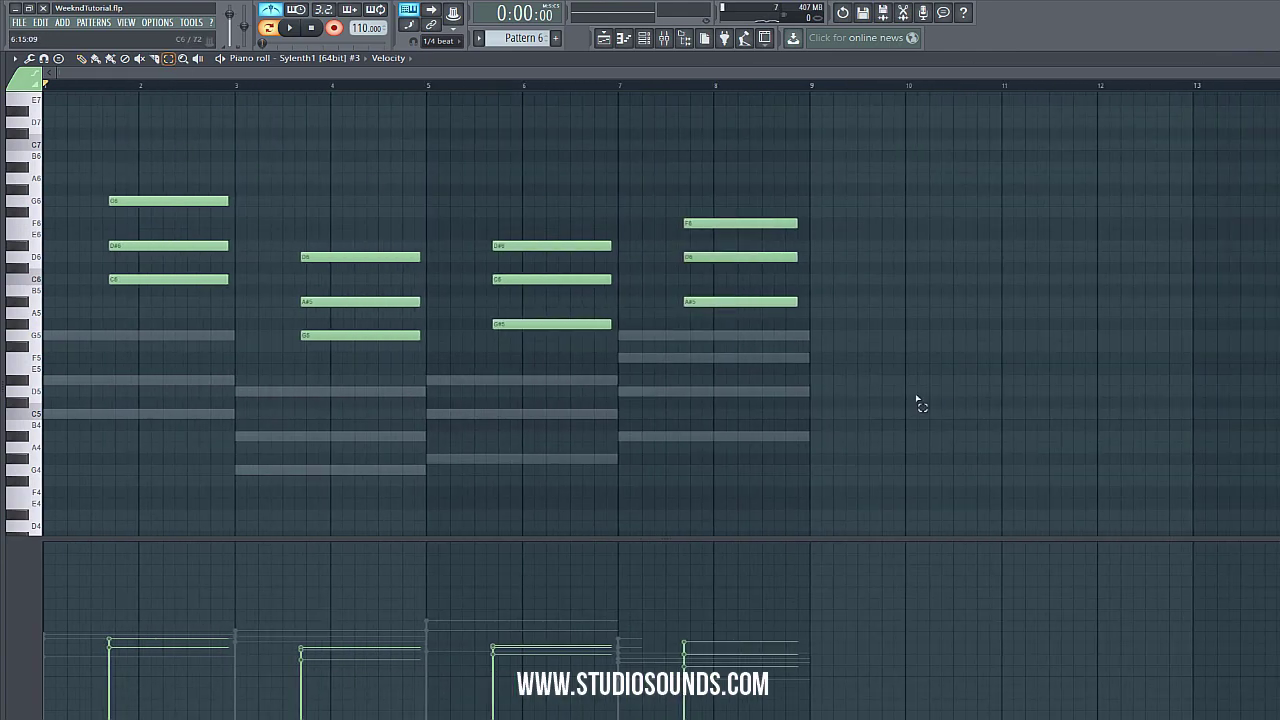
{"action": "left_click_drag", "start_coordinate": [817, 394], "coordinate": [80, 200]}
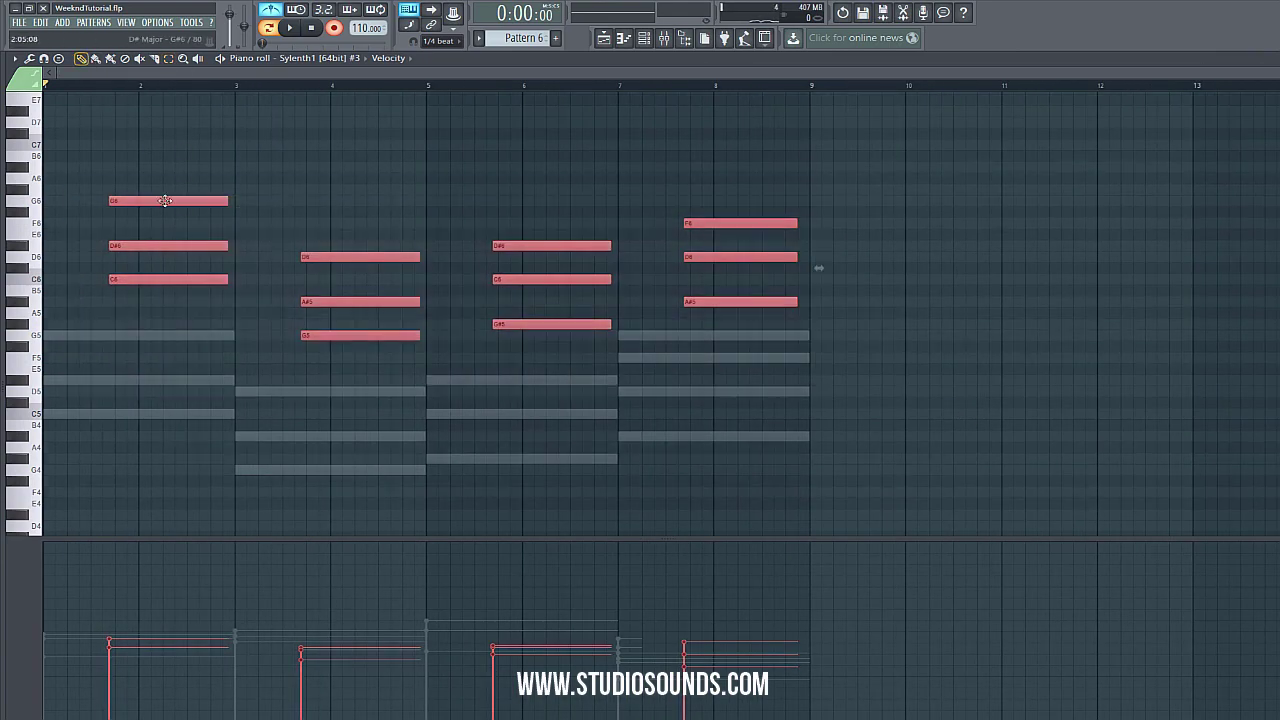
{"action": "left_click_drag", "start_coordinate": [163, 204], "coordinate": [169, 204]}
{"action": "left_click", "coordinate": [301, 410]}
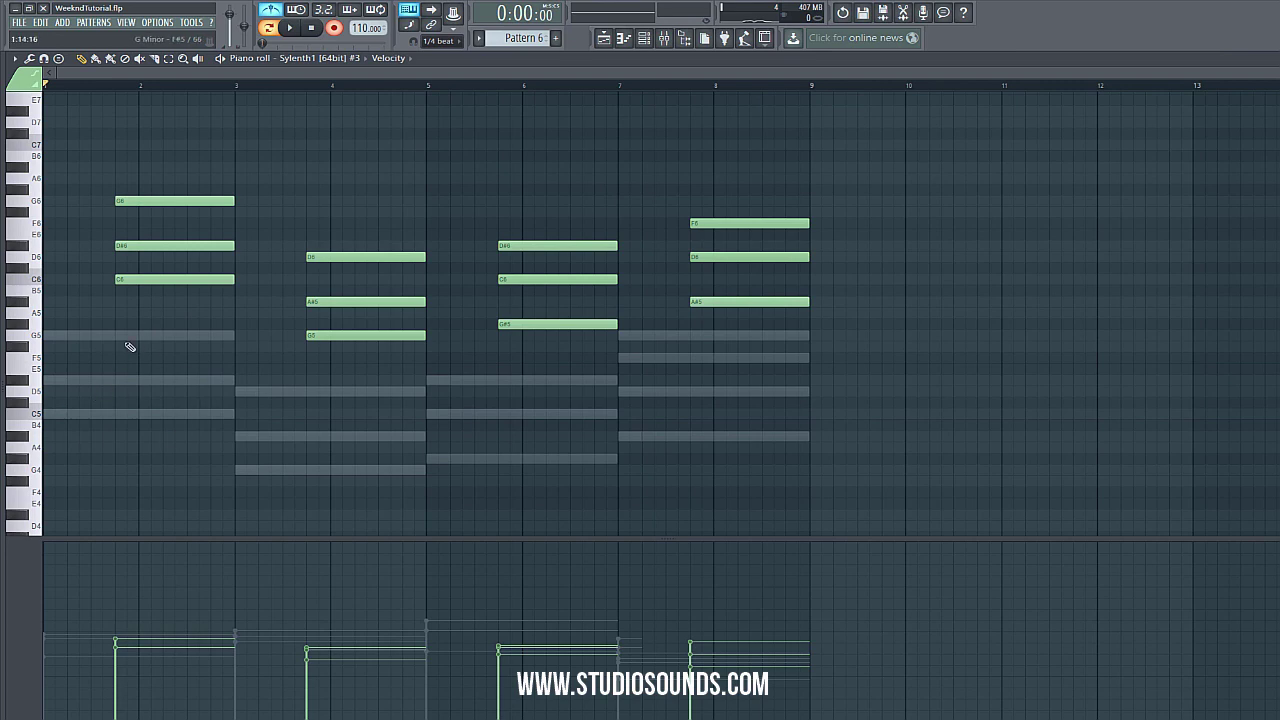
- Play Pattern 6 with only the first Sylenth1 audible, and switch the solo to the second Sylenth1
{"action": "key", "text": "F7"}
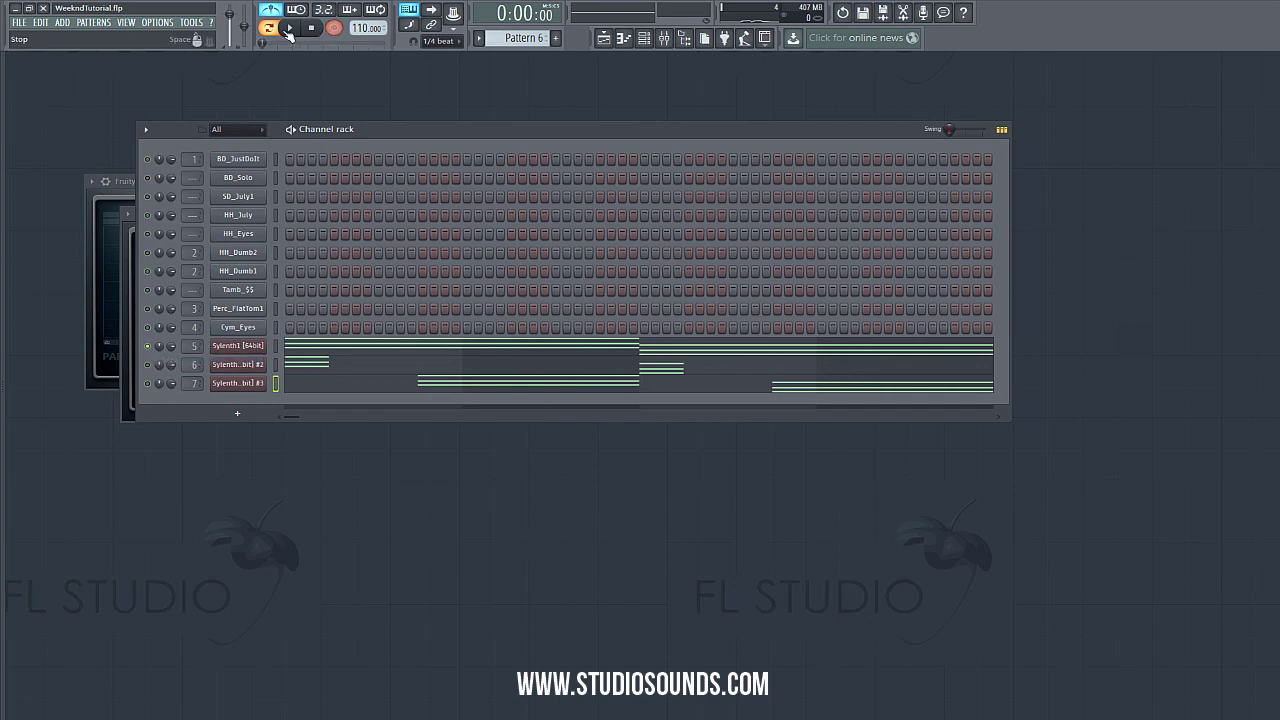
{"action": "left_click", "coordinate": [290, 28]}
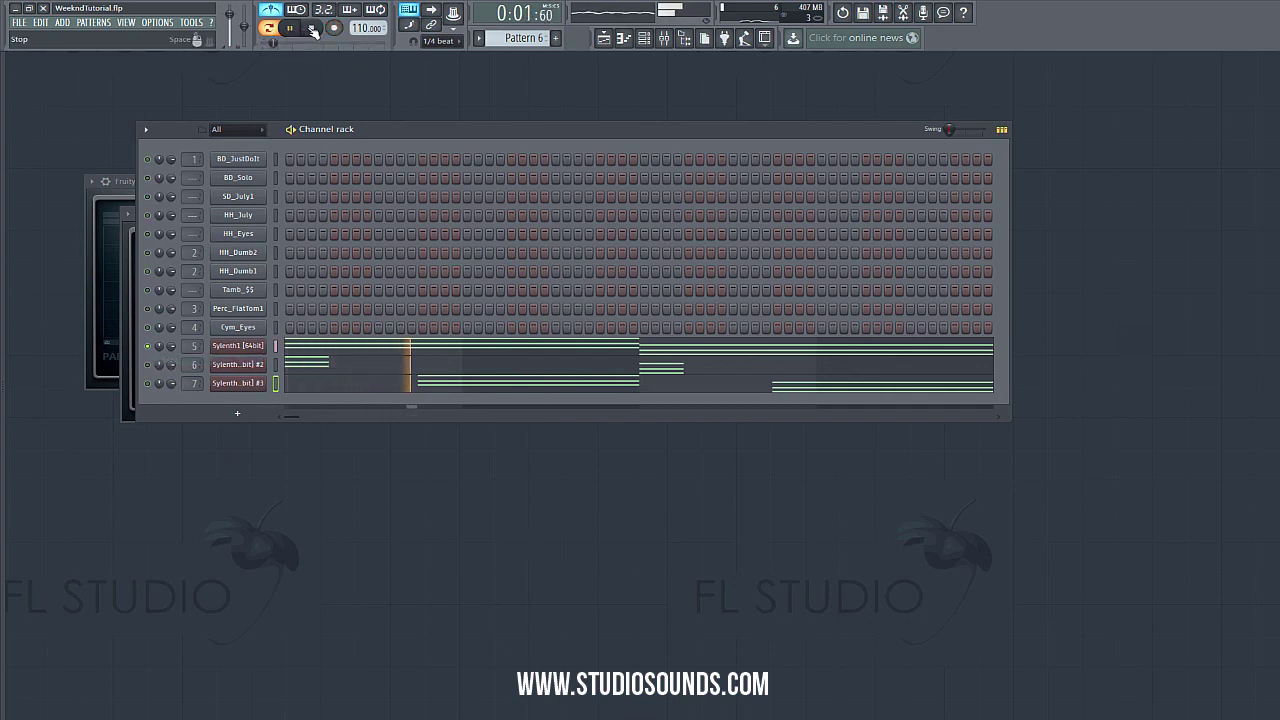
{"action": "left_click", "coordinate": [312, 29]}
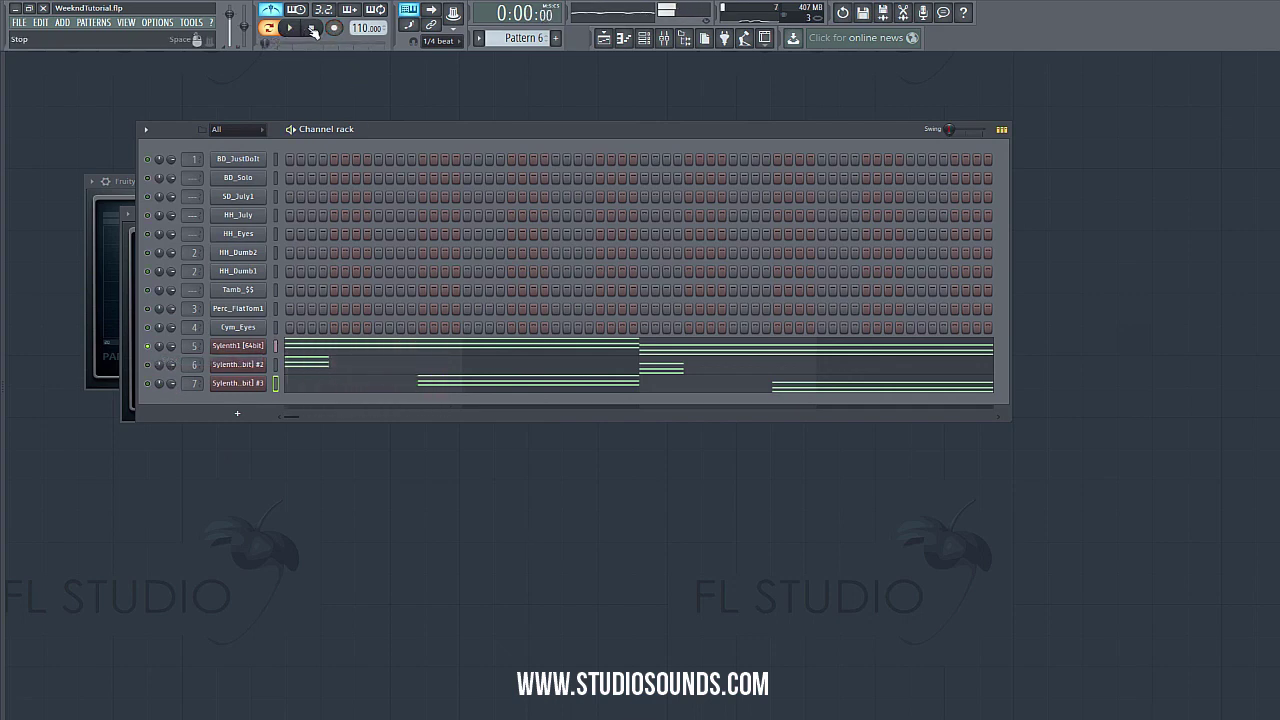
{"action": "right_click", "coordinate": [152, 365]}
{"action": "left_click", "coordinate": [147, 415]}
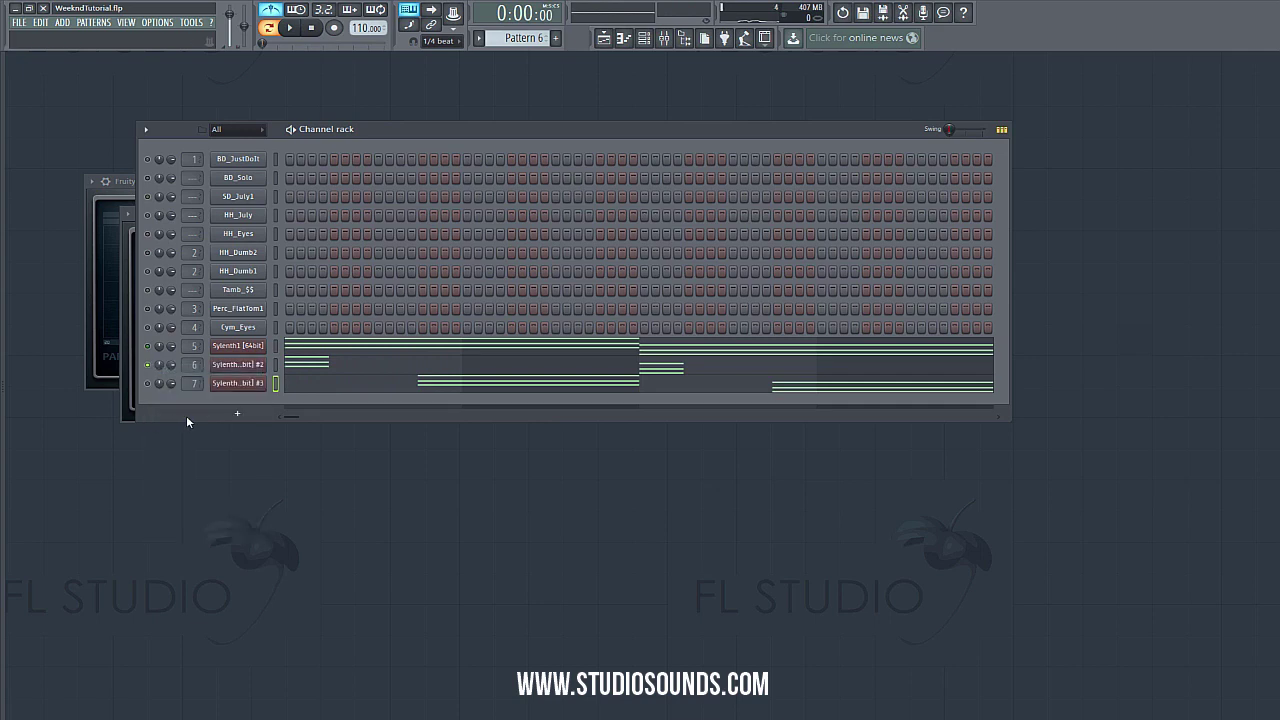
- Play Pattern 6 with only the second Sylenth1 audible, and move the solo over to the third Sylenth1
{"action": "left_click", "coordinate": [289, 28]}
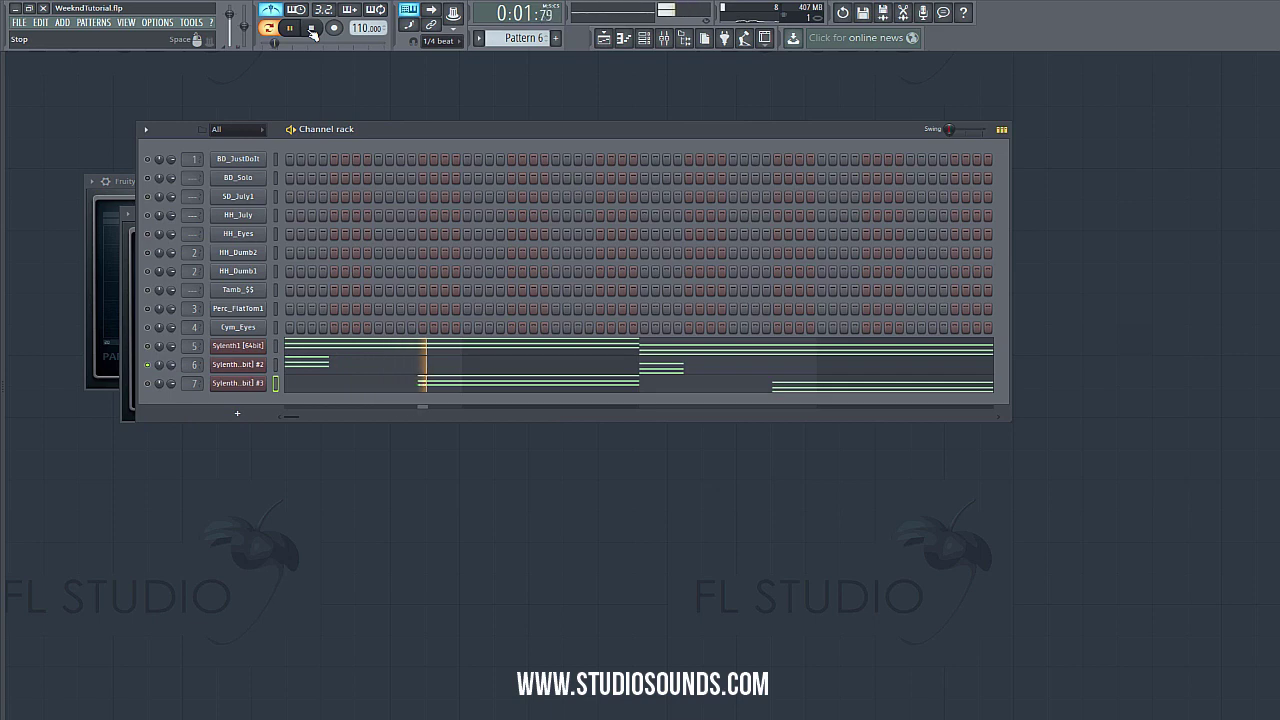
{"action": "left_click", "coordinate": [312, 30]}
{"action": "right_click", "coordinate": [152, 384]}
{"action": "left_click", "coordinate": [158, 388]}
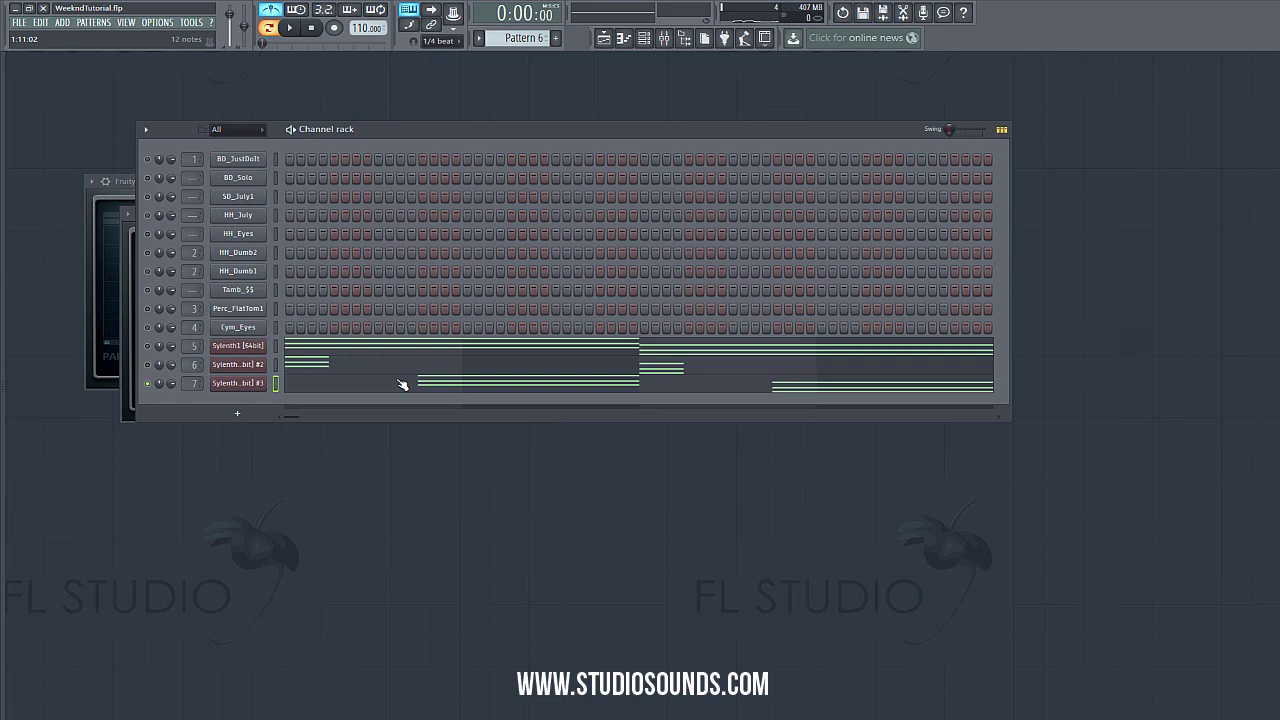
{"action": "left_click", "coordinate": [148, 364]}
- Play Pattern 6 with only the third Sylenth1 soloed to hear its part alone
{"action": "left_click", "coordinate": [238, 383]}
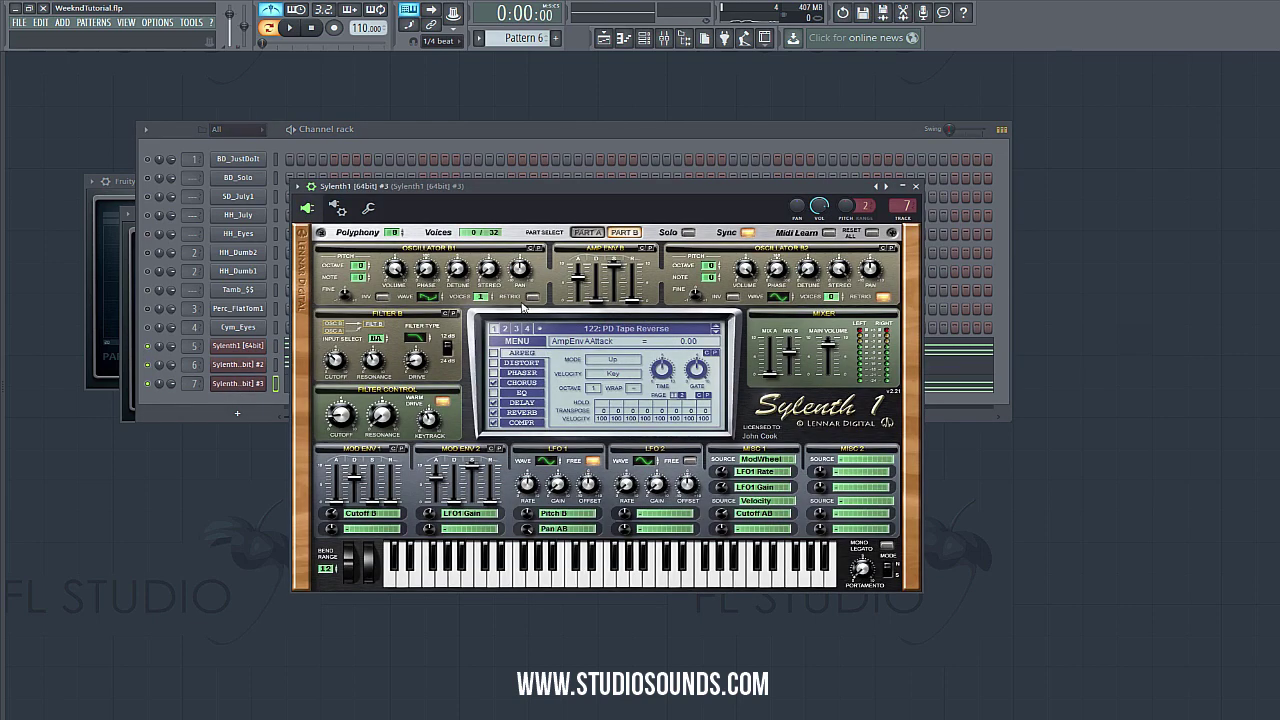
{"action": "left_click", "coordinate": [145, 404]}
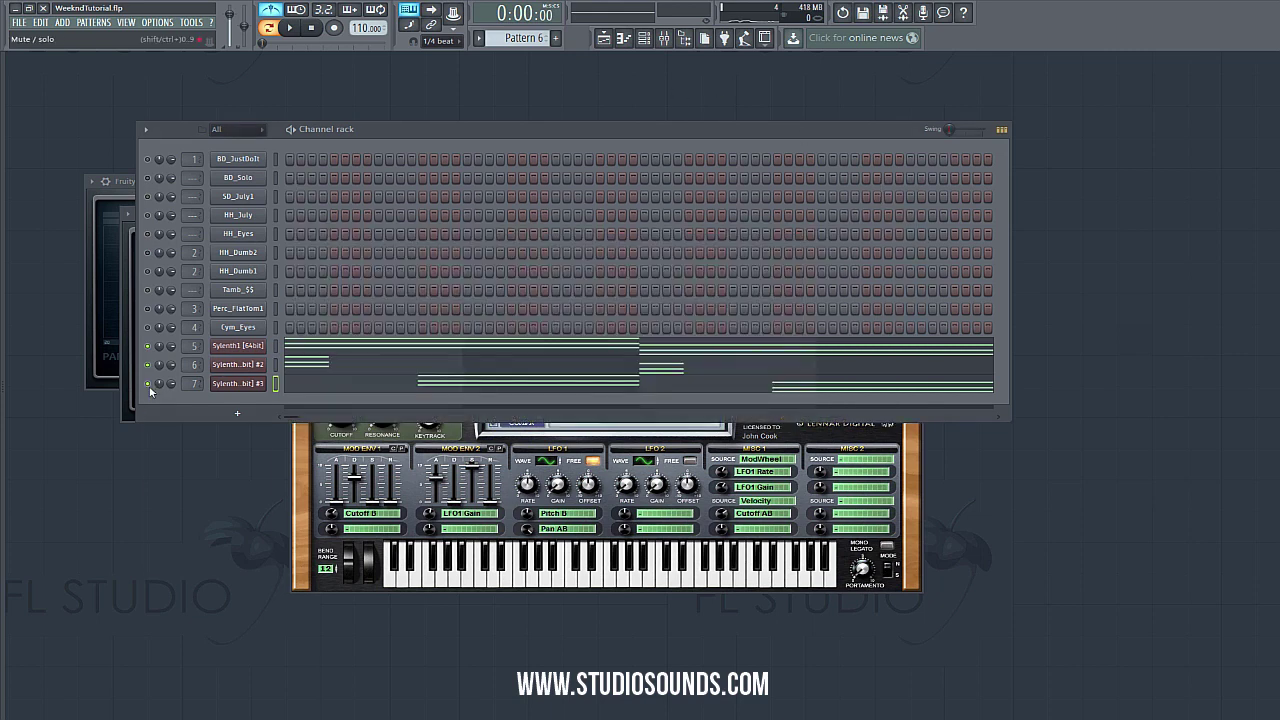
{"action": "right_click", "coordinate": [148, 386]}
{"action": "left_click", "coordinate": [310, 33]}
{"action": "left_click", "coordinate": [290, 28]}
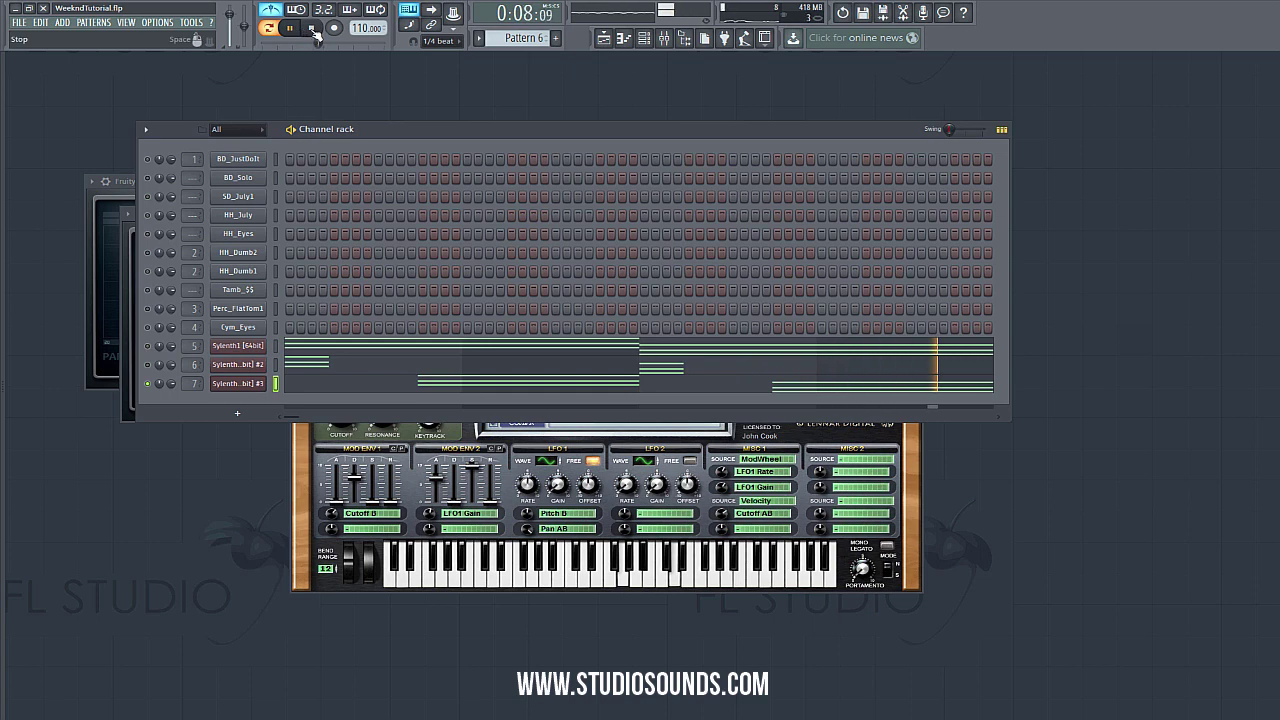
{"action": "left_click", "coordinate": [312, 31]}
- High-pass the third Sylenth1 at about 294 Hz using band 1 of Fruity parametric EQ 2 on its mixer track
{"action": "left_click", "coordinate": [238, 383]}
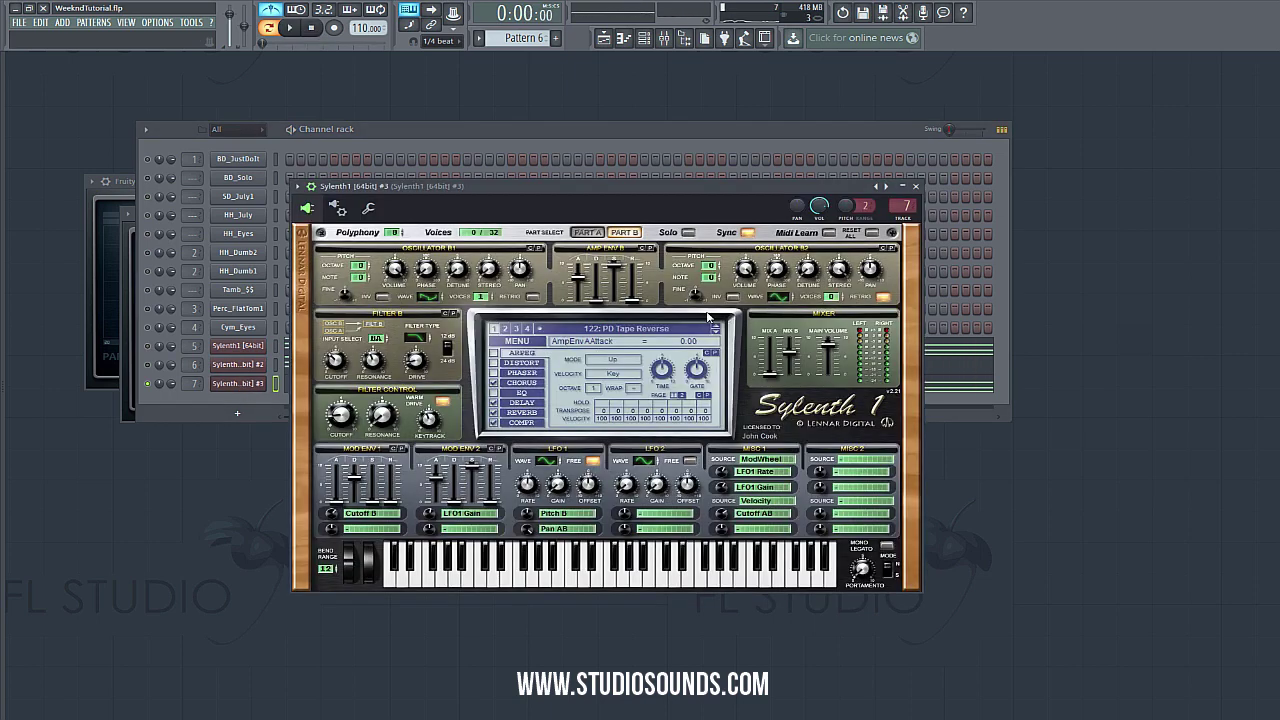
{"action": "left_click", "coordinate": [664, 39]}
{"action": "left_click", "coordinate": [652, 258]}
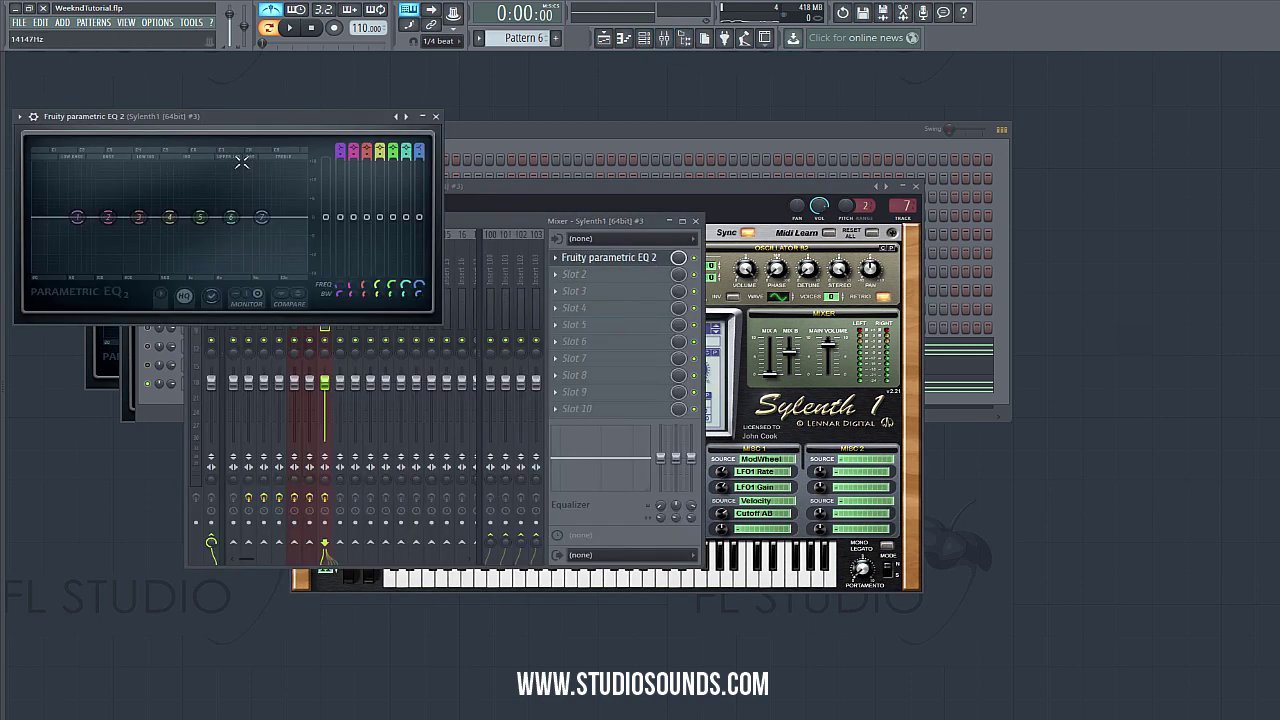
{"action": "scroll", "coordinate": [90, 224], "scroll_direction": "down", "scroll_amount": 3}
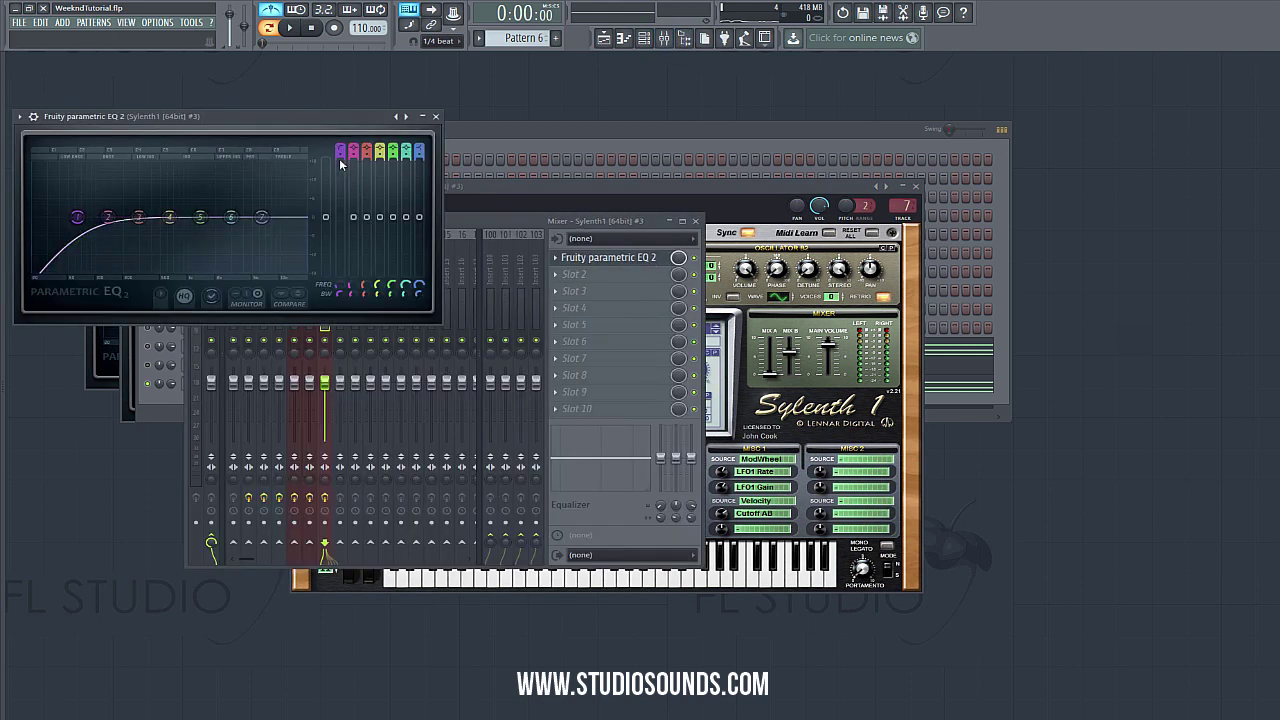
{"action": "left_click_drag", "start_coordinate": [77, 217], "coordinate": [126, 217]}
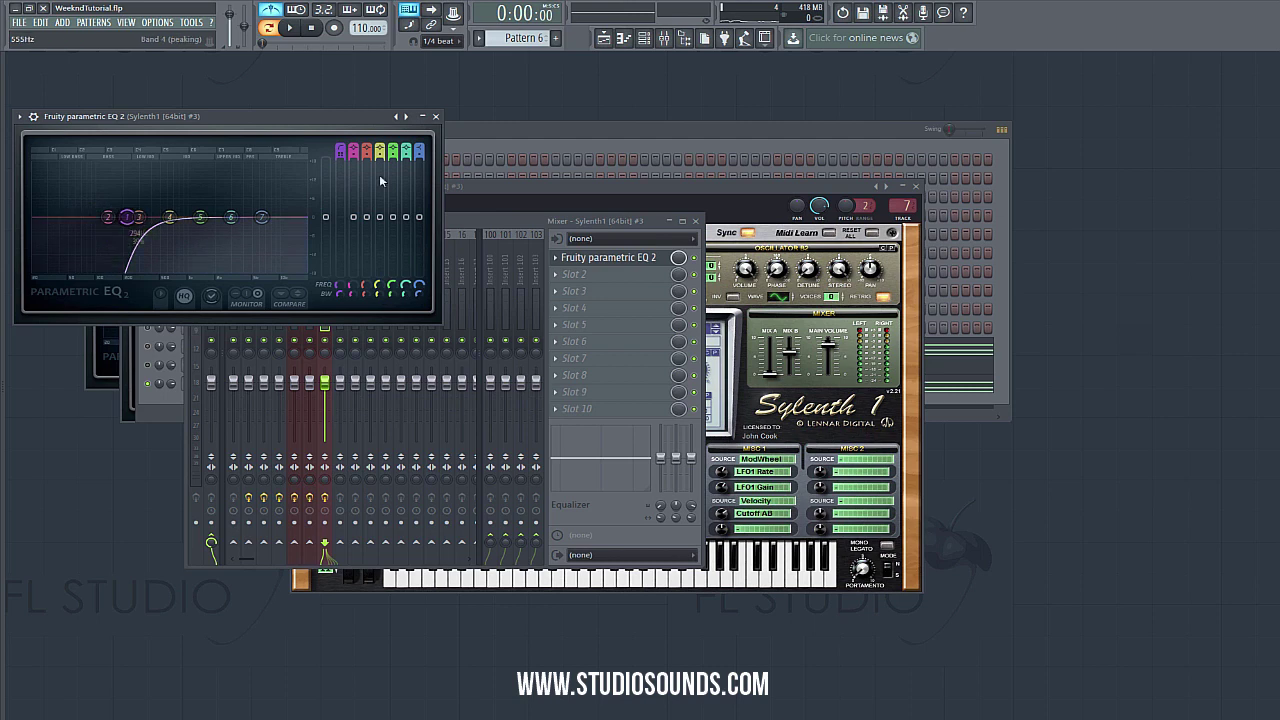
- Play Pattern 6 with all three Sylenth1 channels audible, and turn off the metronome
{"action": "key", "text": "F6"}
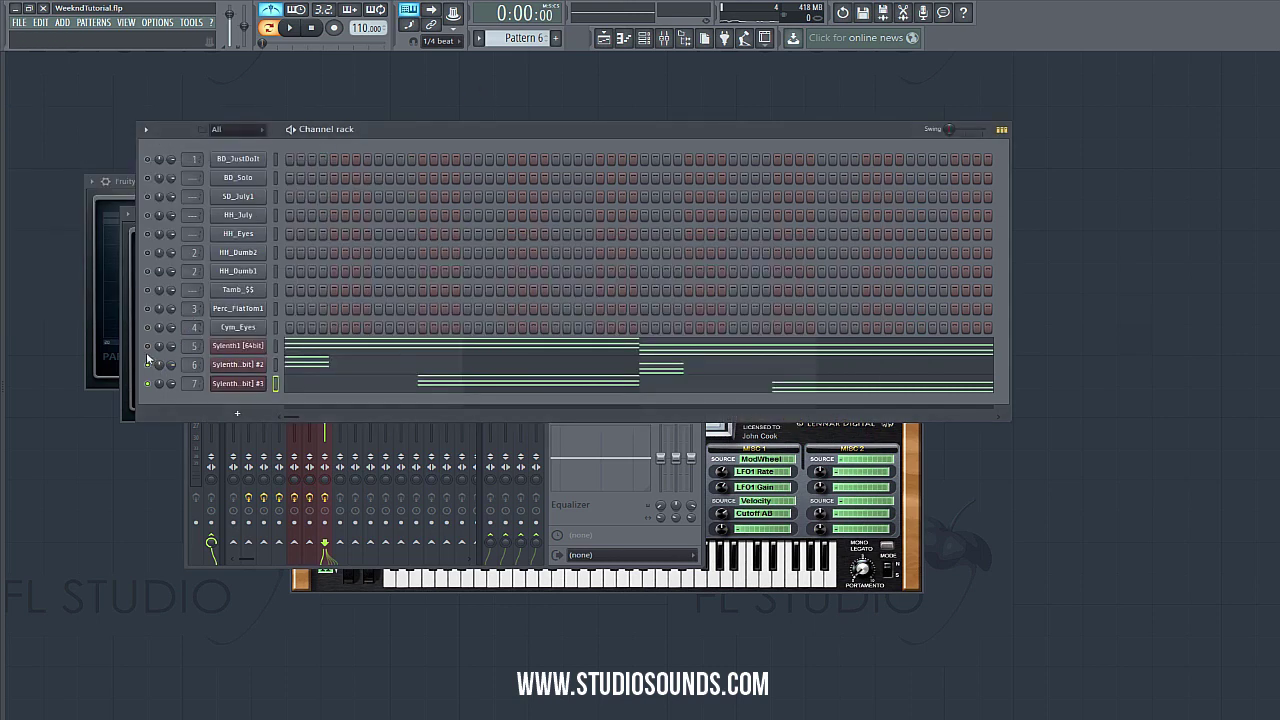
{"action": "left_click", "coordinate": [304, 31]}
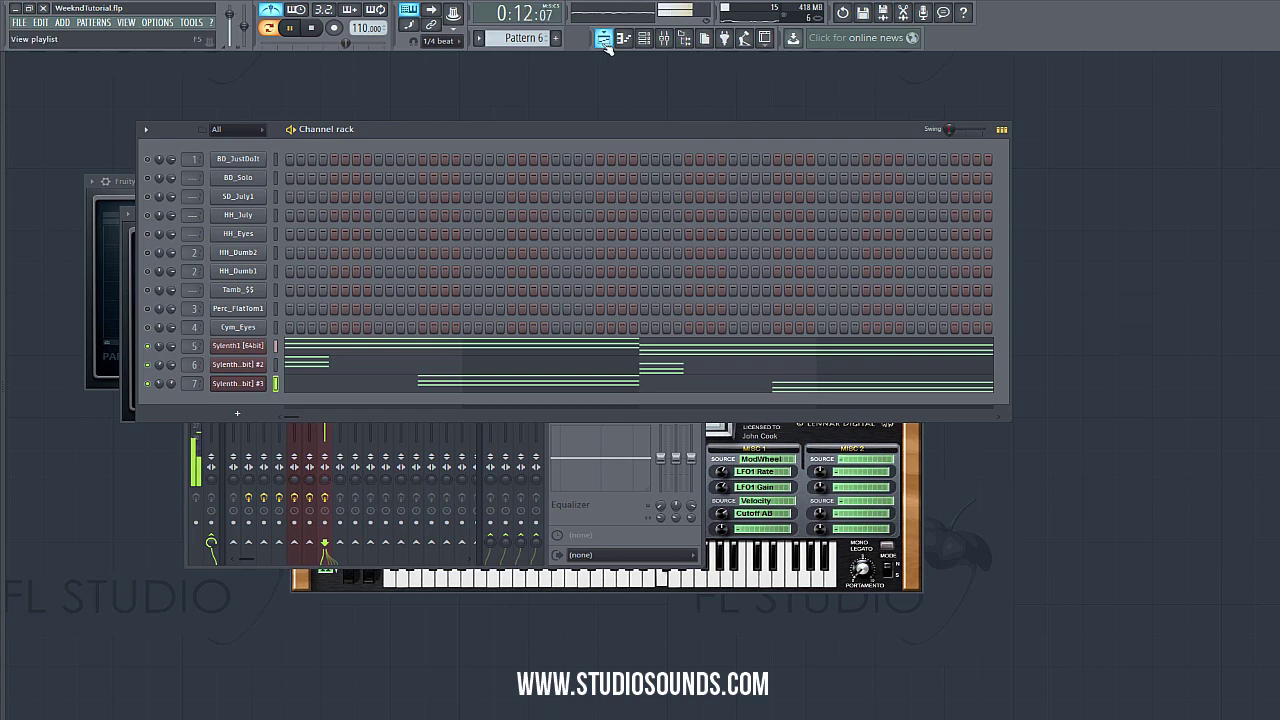
{"action": "key", "text": "F5"}
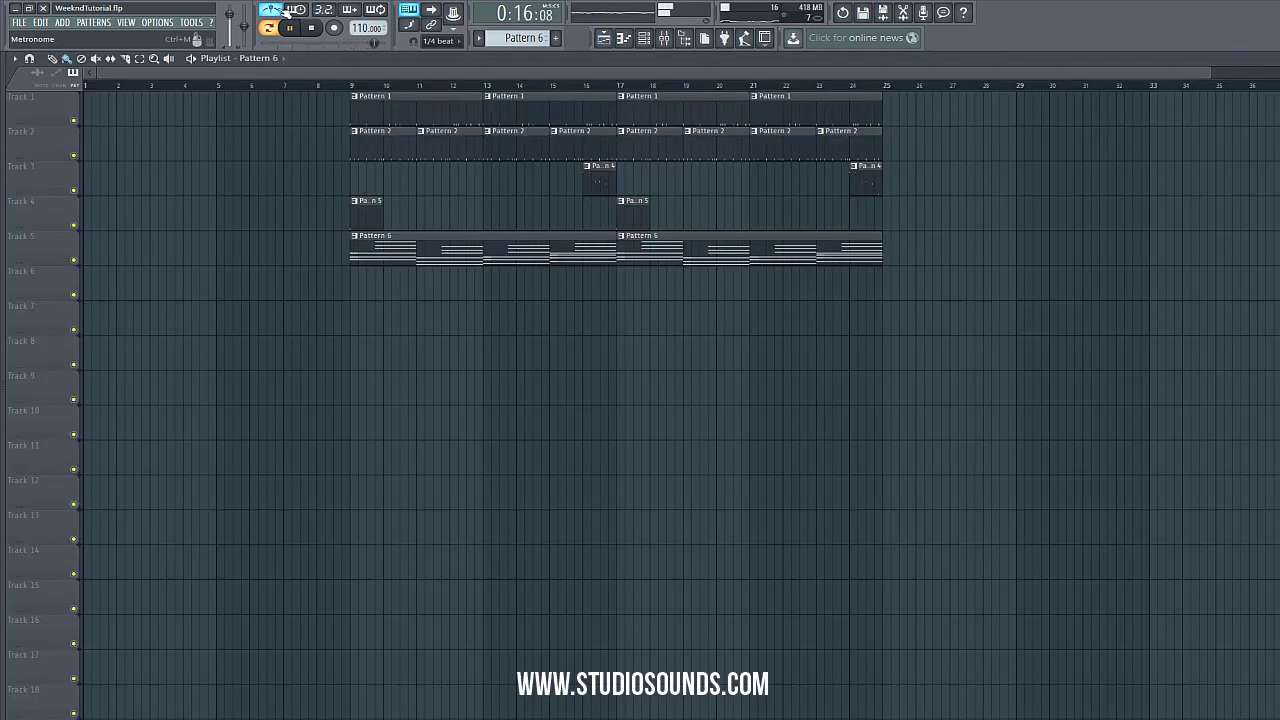
{"action": "left_click", "coordinate": [311, 30]}
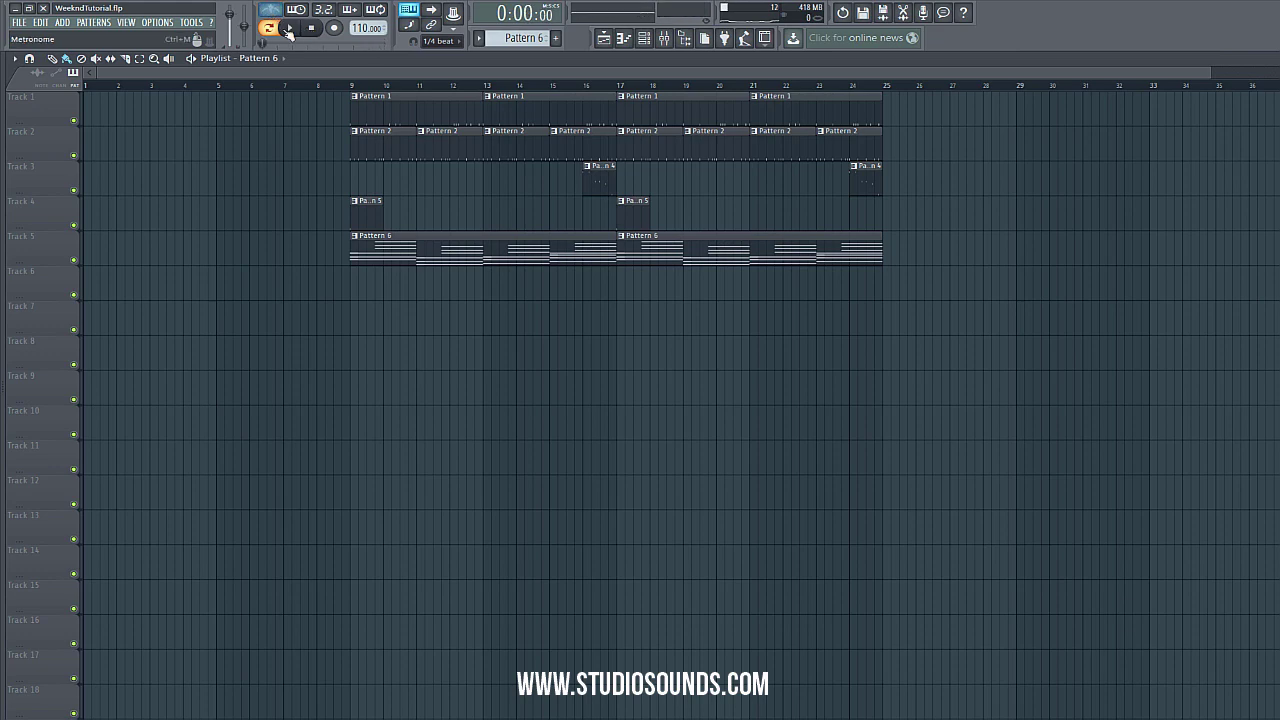
- Switch to song playback and play the arrangement briefly from just before bar 9
{"action": "left_click", "coordinate": [348, 85]}
{"action": "left_click", "coordinate": [342, 86]}
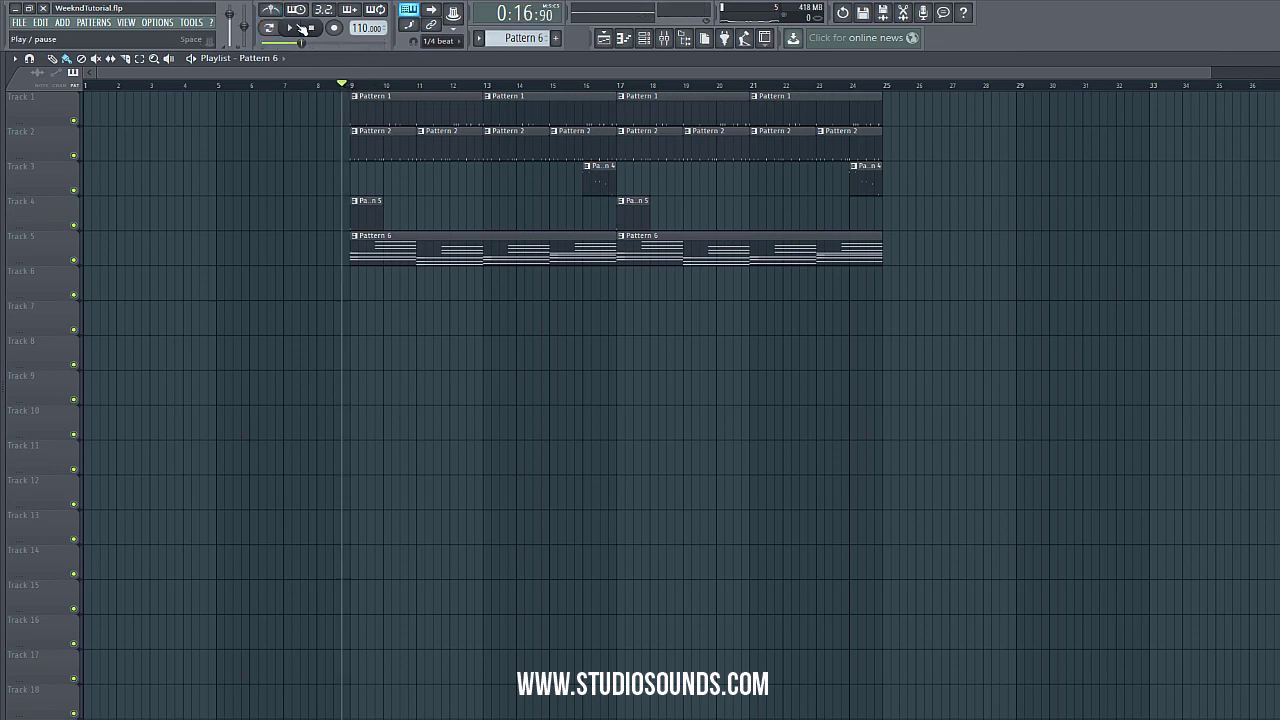
{"action": "left_click", "coordinate": [302, 28]}
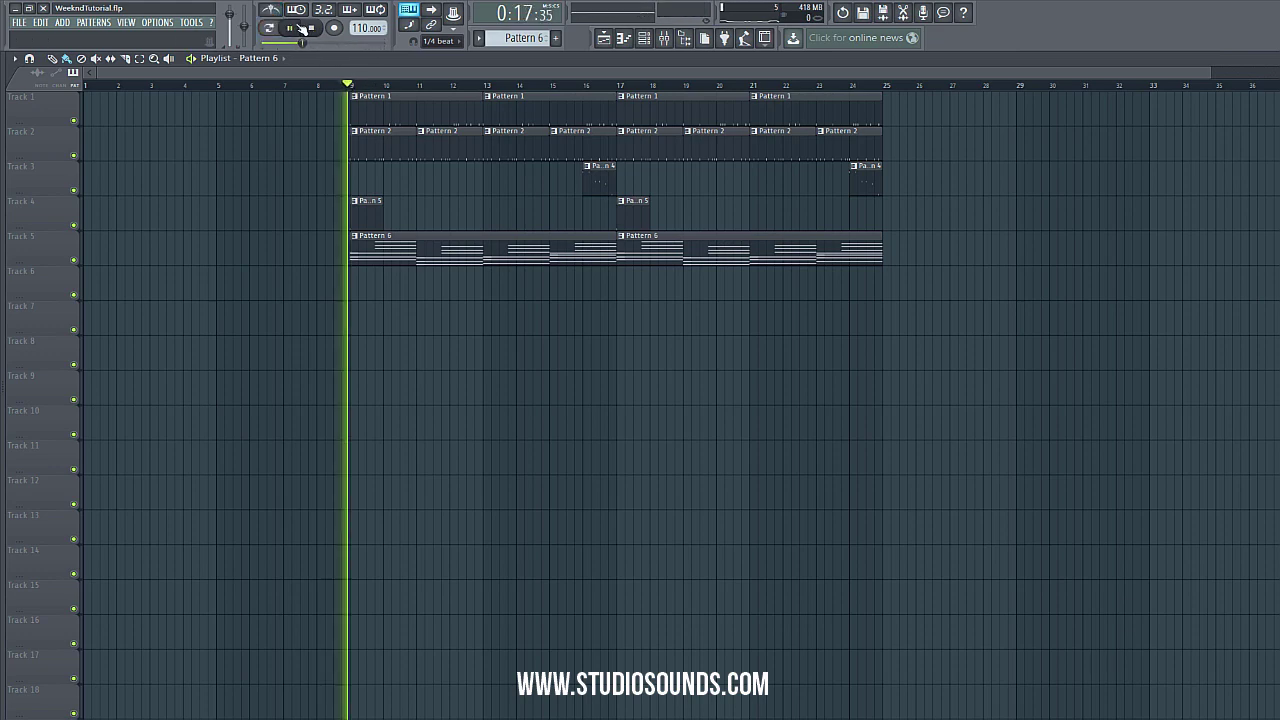
{"action": "key", "text": "Escape"}
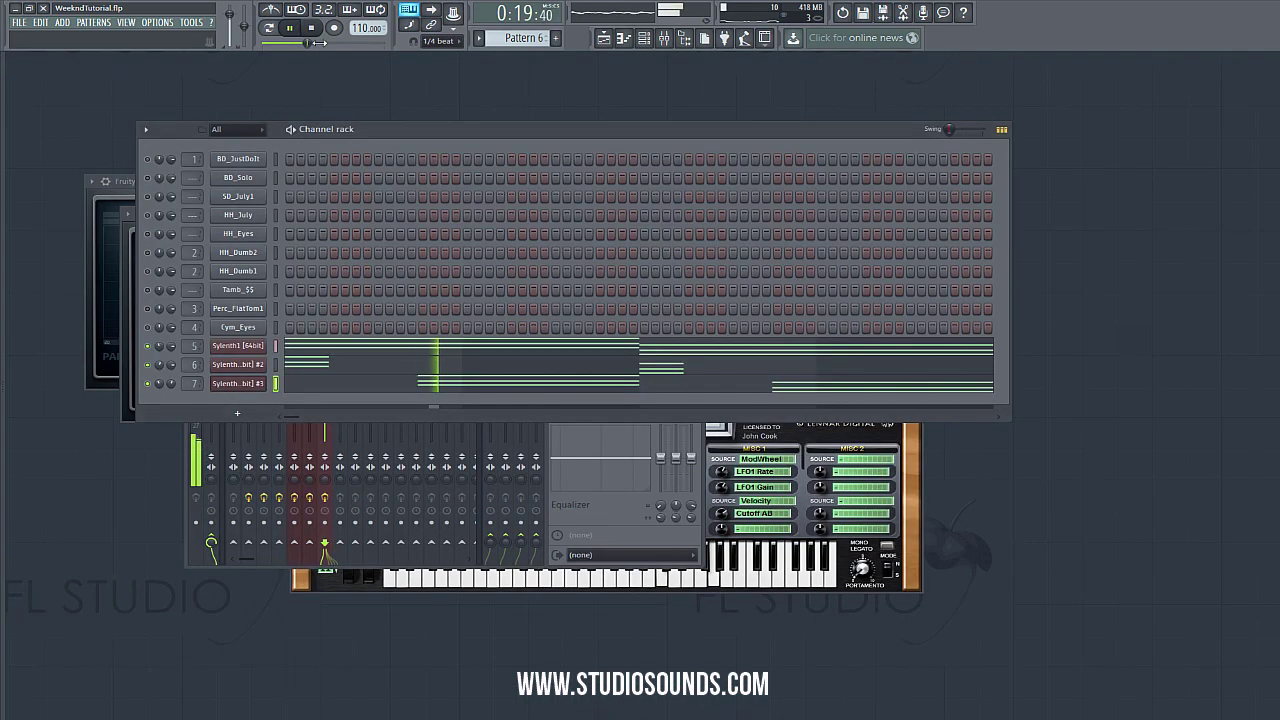
{"action": "key", "text": "space"}
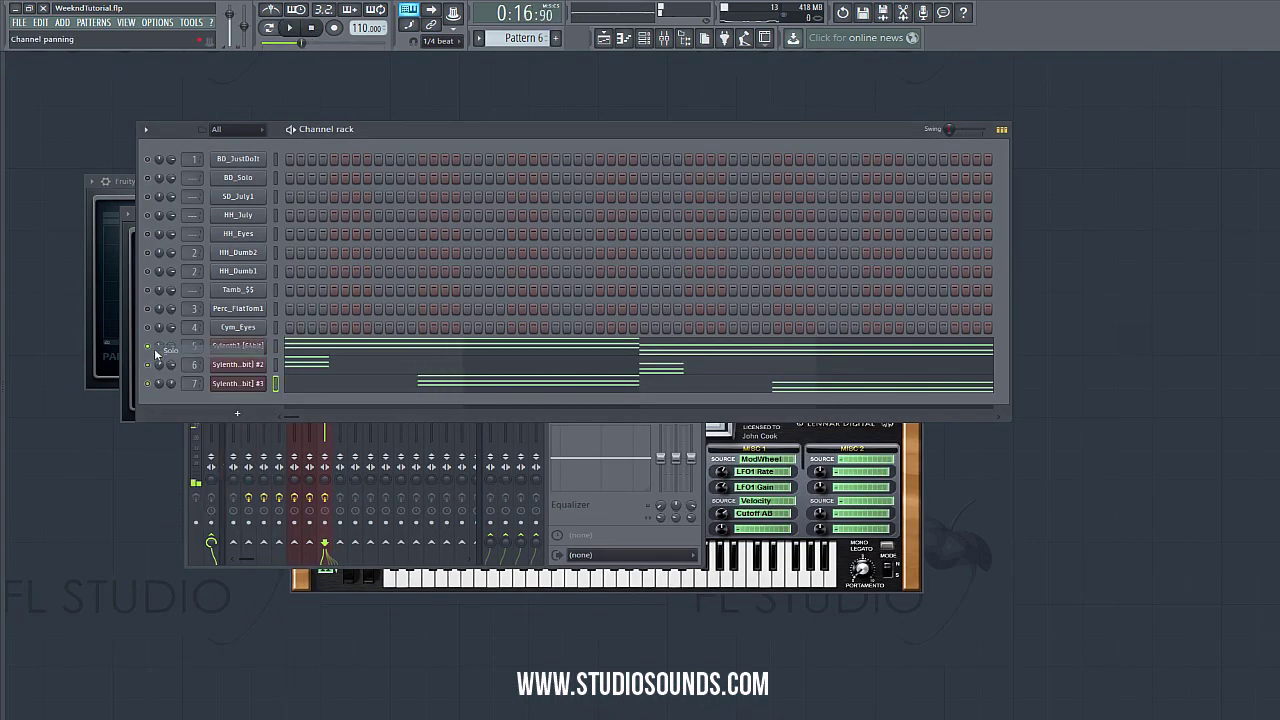
- Unmute all channels and play the full arrangement from just before bar 9 through bar 23
{"action": "right_click", "coordinate": [150, 348]}
{"action": "key", "text": "Escape"}
{"action": "key", "text": "F5"}
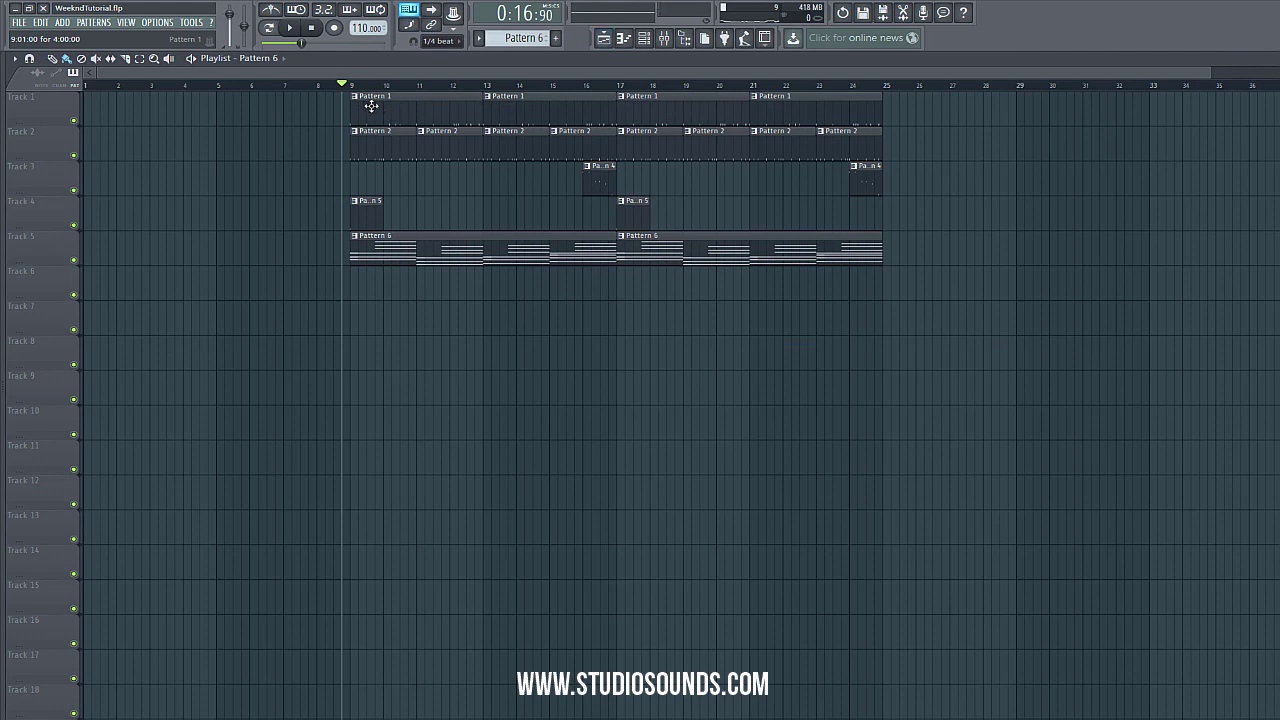
{"action": "key", "text": "space"}
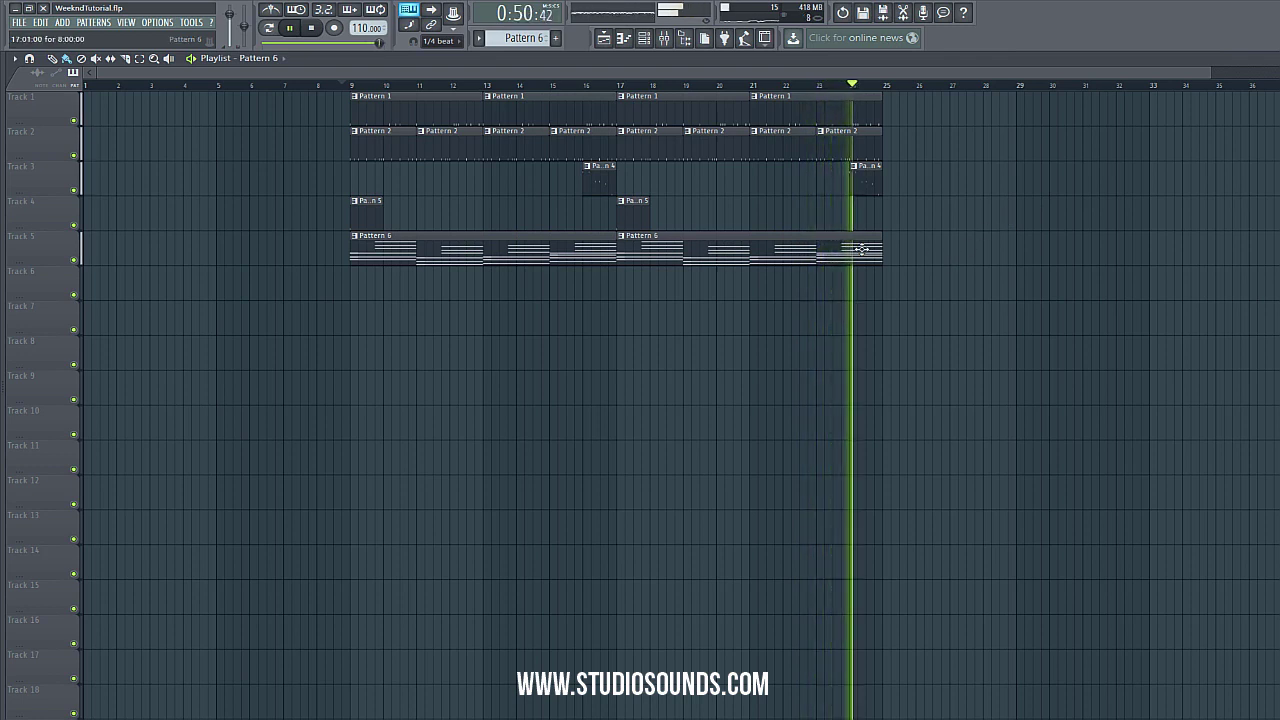
{"action": "left_click", "coordinate": [313, 29]}
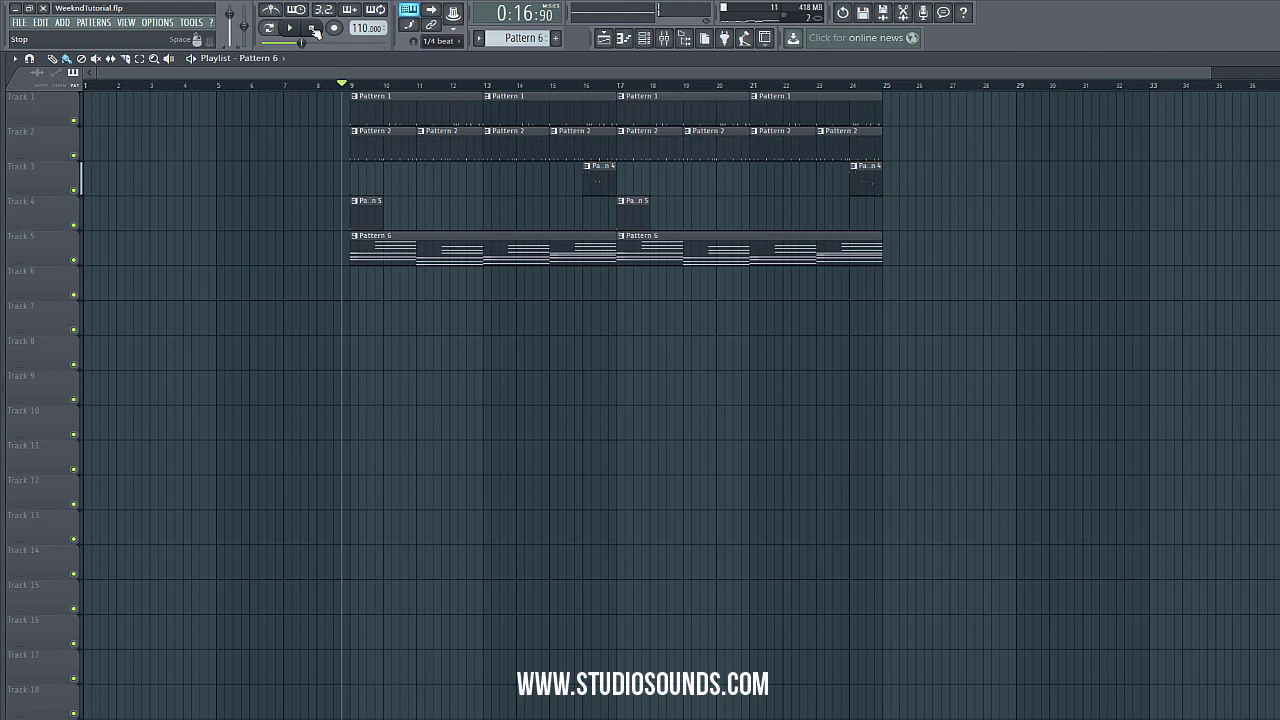
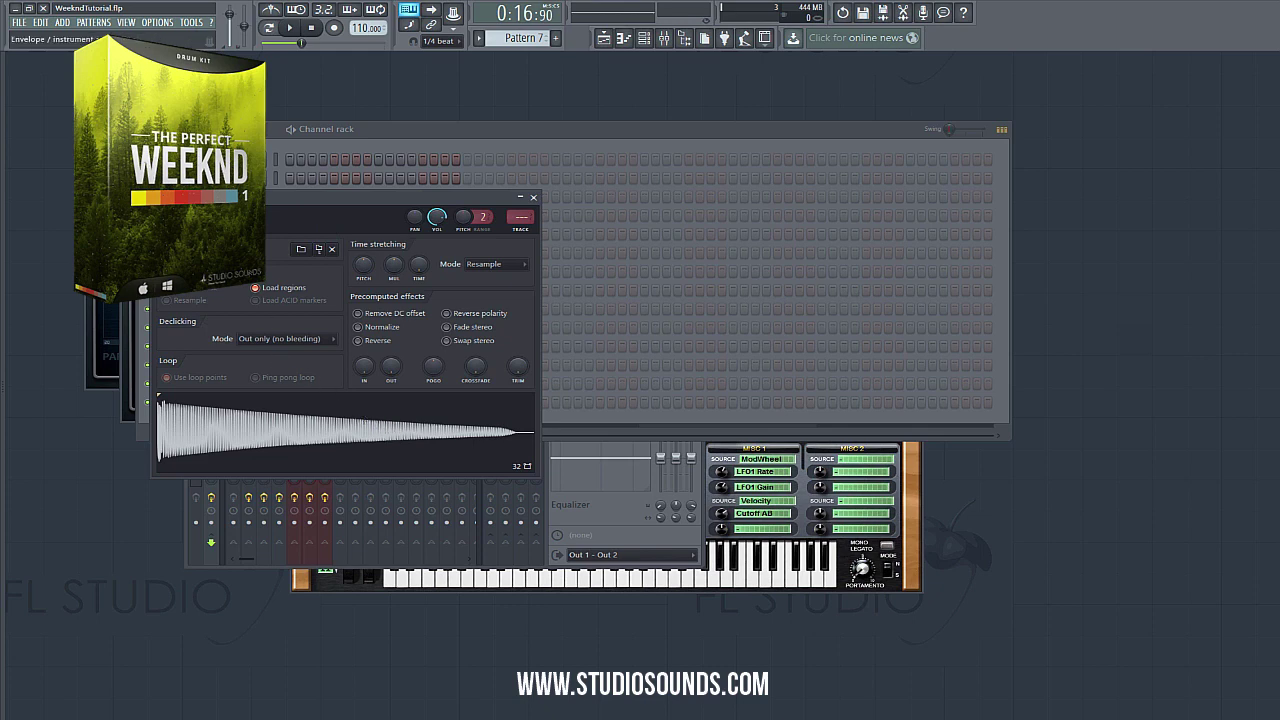
- Set the root note of the 808_Dist1_A# sampler to A#4 and look up the channel's Cut itself option
{"action": "left_click", "coordinate": [200, 221]}
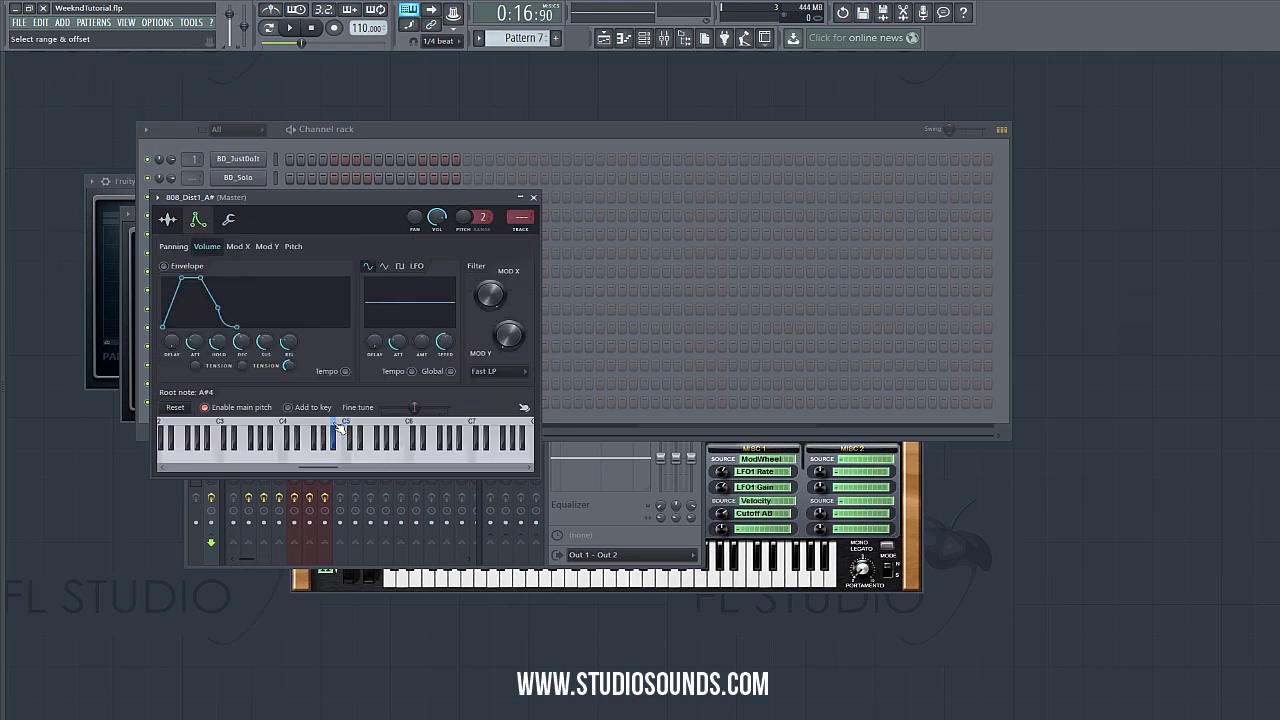
{"action": "right_click", "coordinate": [334, 430]}
{"action": "left_click", "coordinate": [322, 36]}
{"action": "right_click", "coordinate": [290, 403]}
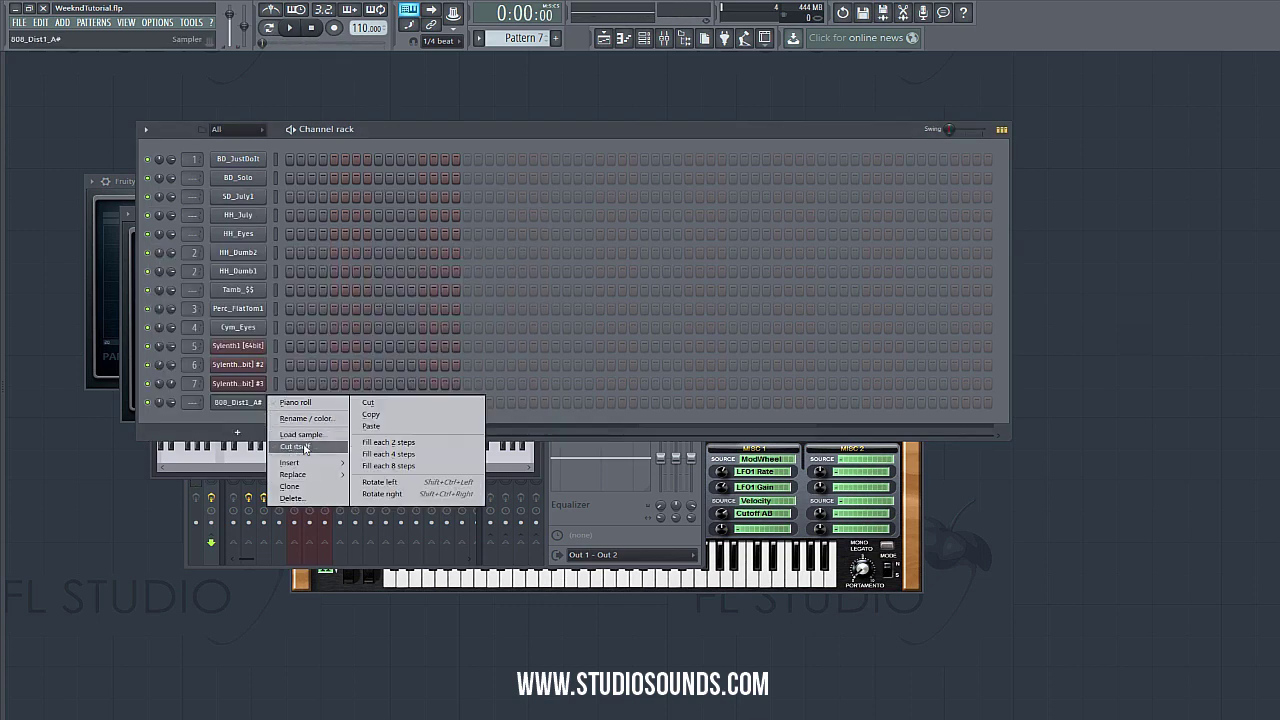
{"action": "key", "text": "Escape"}
- Enable the 808's volume envelope with attack, decay, sustain and release at minimum and hold at maximum
{"action": "left_click", "coordinate": [257, 401]}
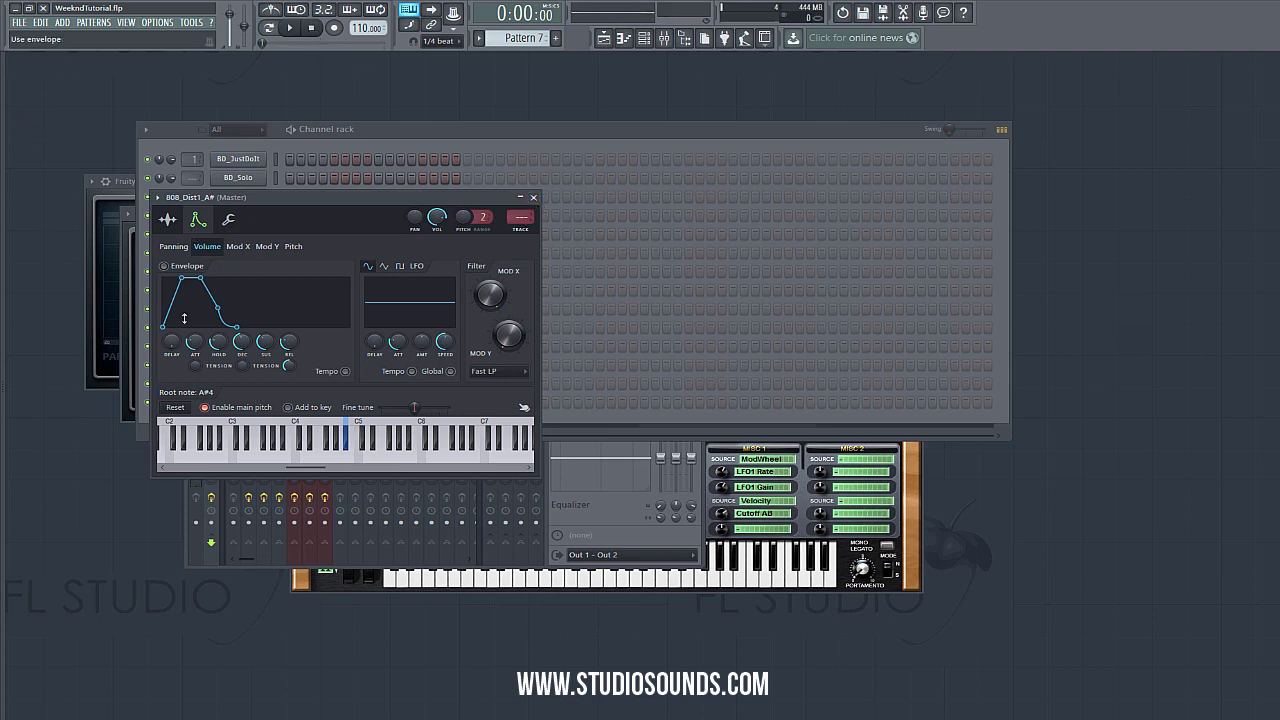
{"action": "scroll", "coordinate": [196, 343], "scroll_direction": "down", "scroll_amount": 5}
{"action": "scroll", "coordinate": [218, 343], "scroll_direction": "up", "scroll_amount": 8}
{"action": "scroll", "coordinate": [242, 343], "scroll_direction": "down", "scroll_amount": 5}
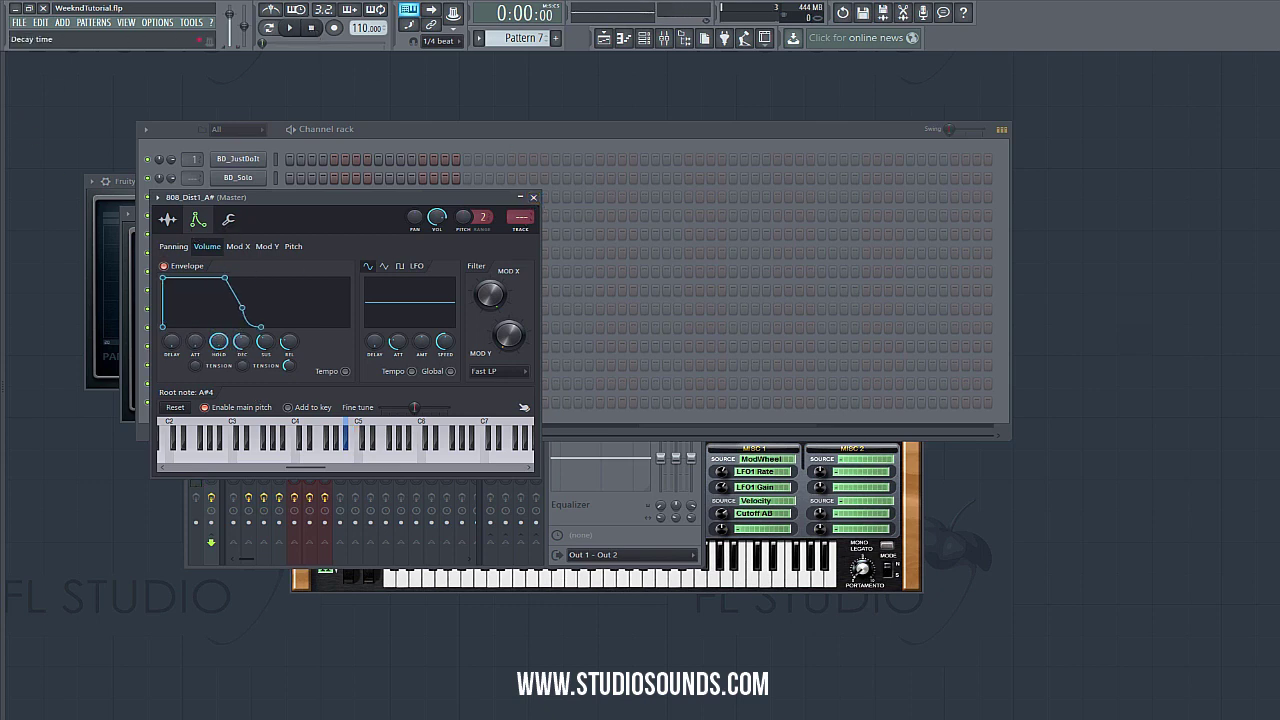
{"action": "scroll", "coordinate": [266, 344], "scroll_direction": "down", "scroll_amount": 8}
{"action": "scroll", "coordinate": [266, 344], "scroll_direction": "down", "scroll_amount": 3}
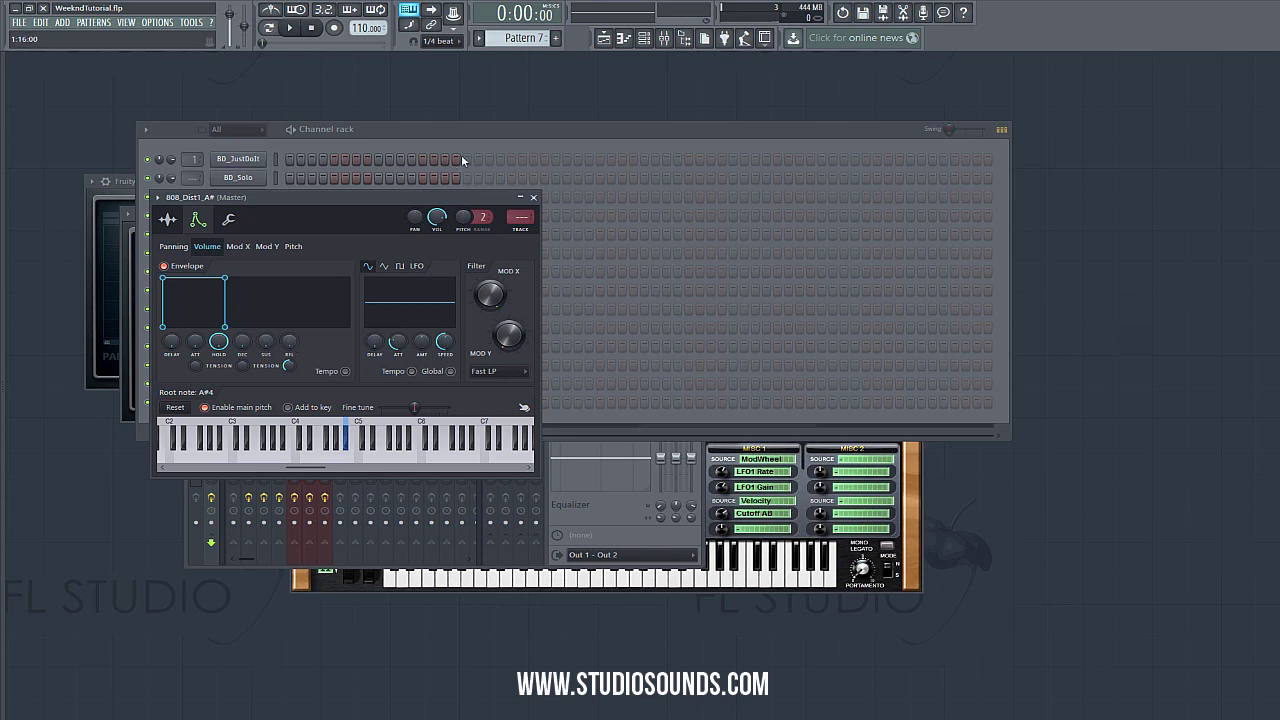
{"action": "left_click", "coordinate": [533, 197]}
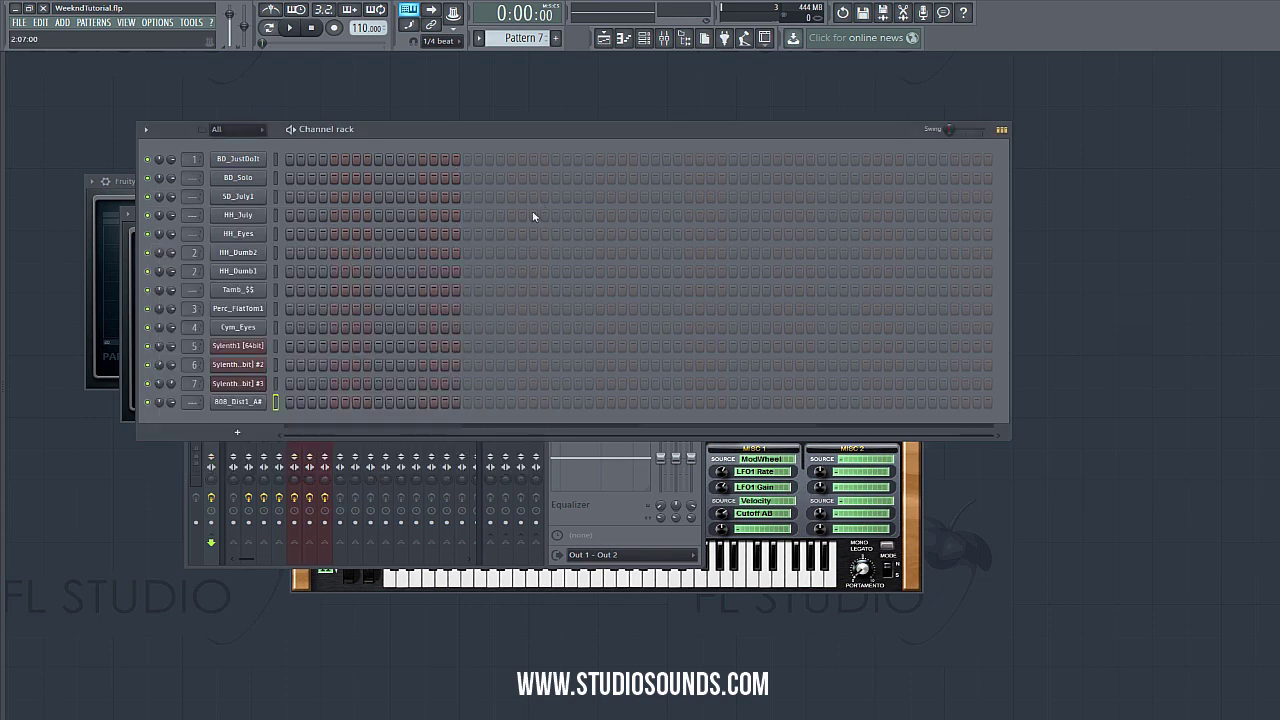
- In the 808's piano roll, draw an 8-step C5 note at bar 1 and a 12-step C5 note on bar 1's fourth beat
{"action": "right_click", "coordinate": [250, 410]}
{"action": "left_click", "coordinate": [298, 403]}
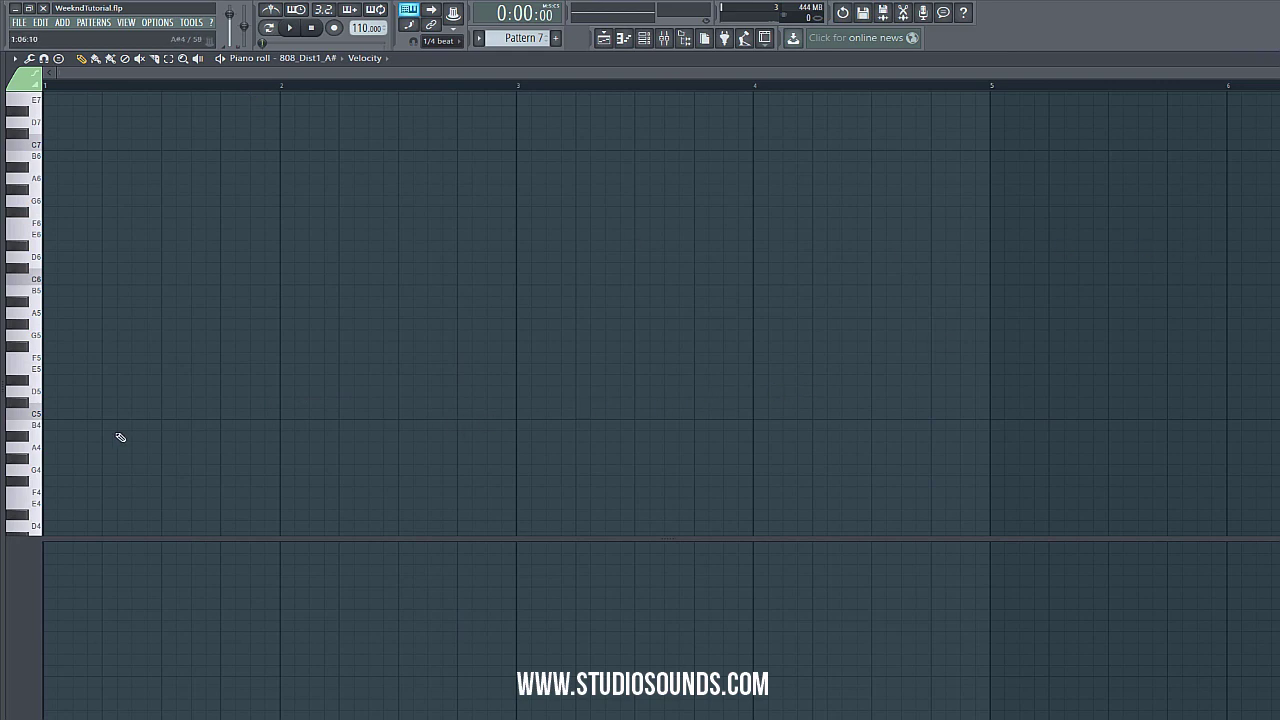
{"action": "left_click", "coordinate": [58, 414]}
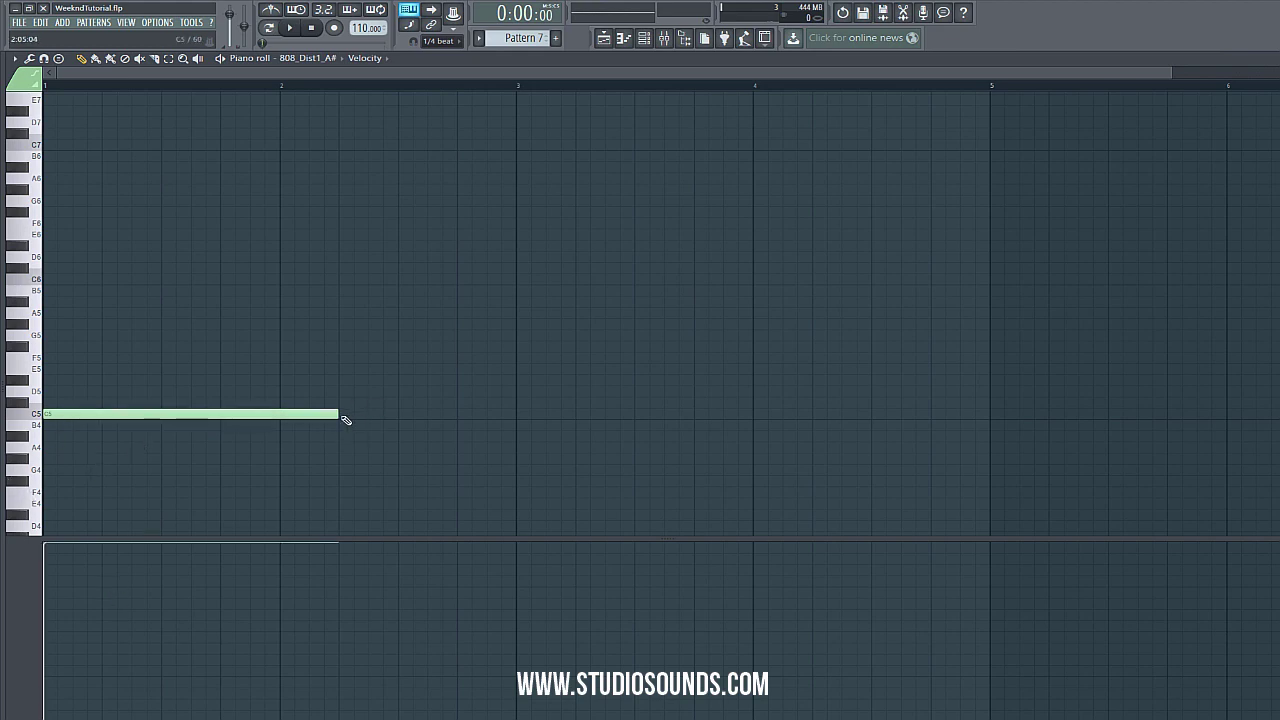
{"action": "left_click_drag", "start_coordinate": [345, 419], "coordinate": [154, 424]}
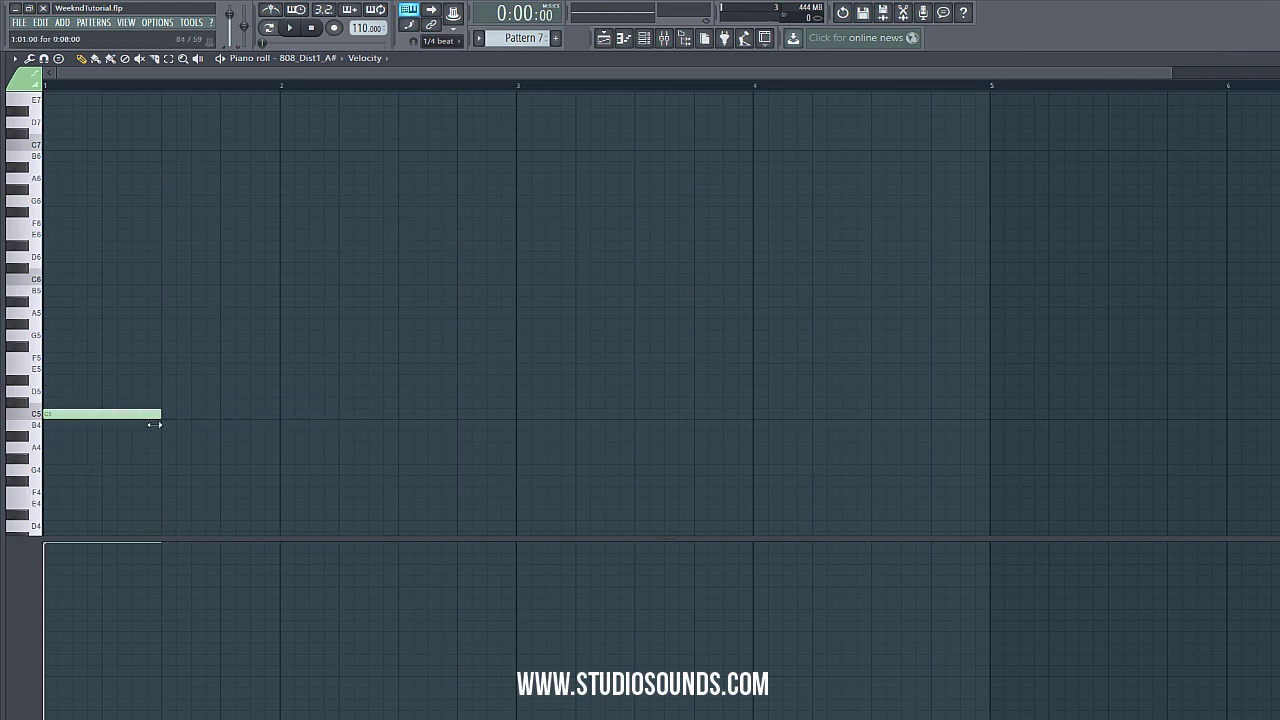
{"action": "left_click", "coordinate": [222, 414]}
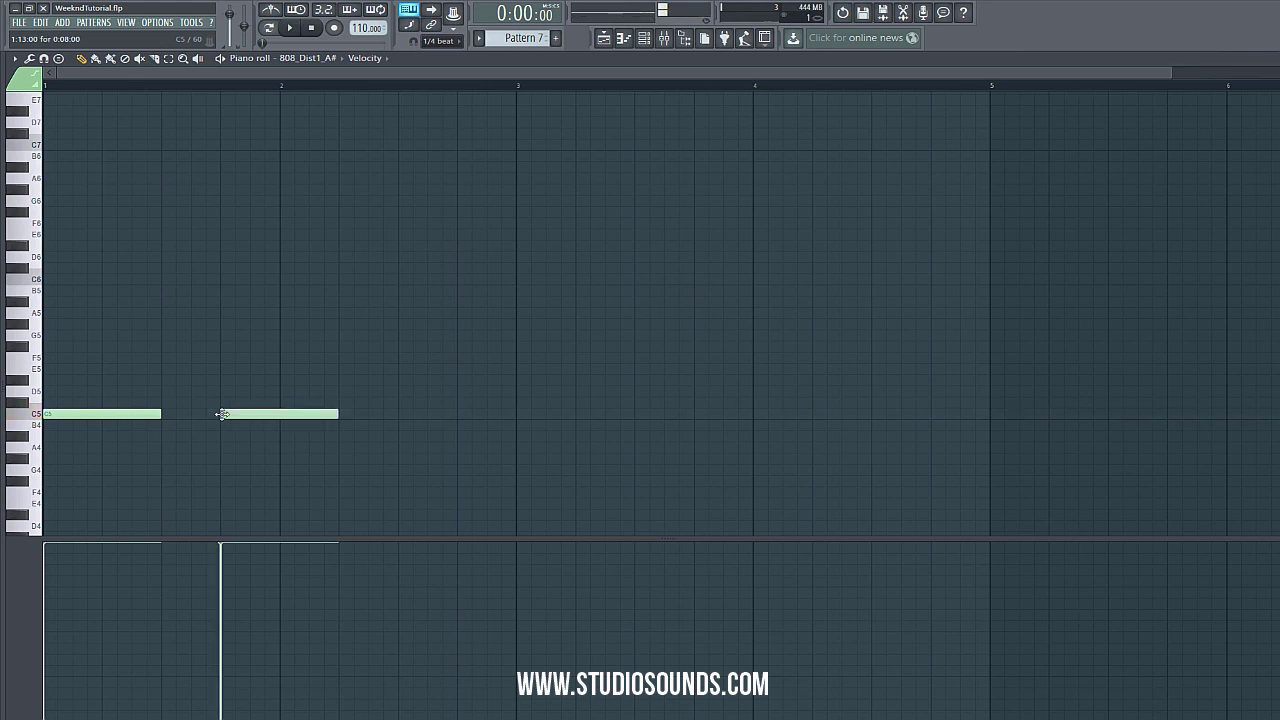
{"action": "left_click_drag", "start_coordinate": [349, 415], "coordinate": [399, 422]}
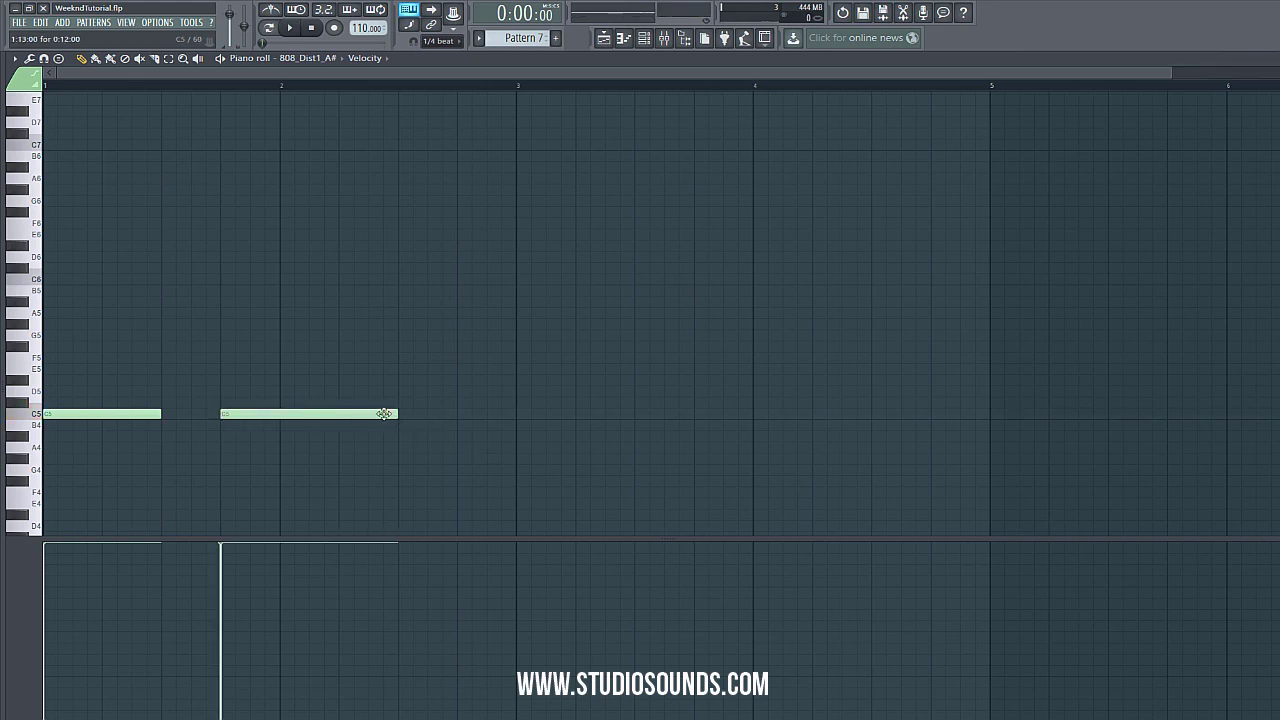
- Add a 12-step A#5 note at bar 3 and a 2-step G5 note on the fourth beat of bar 2
{"action": "left_click", "coordinate": [520, 301]}
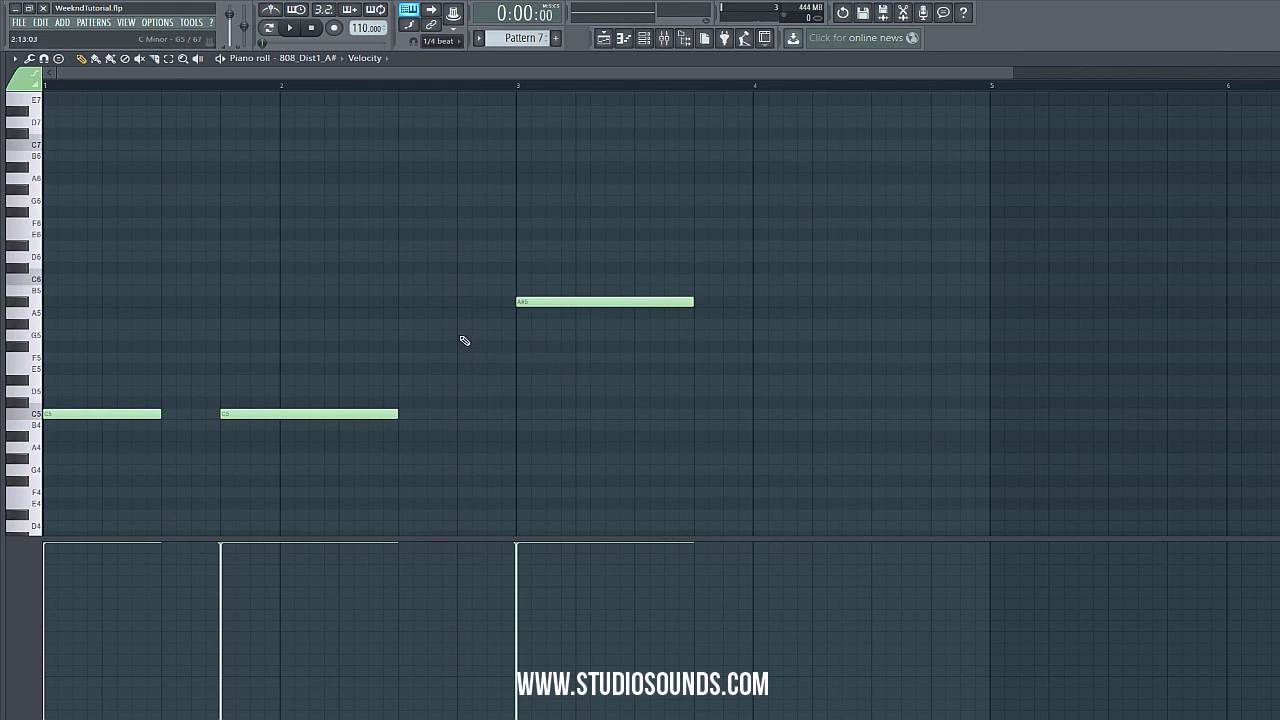
{"action": "left_click", "coordinate": [463, 336]}
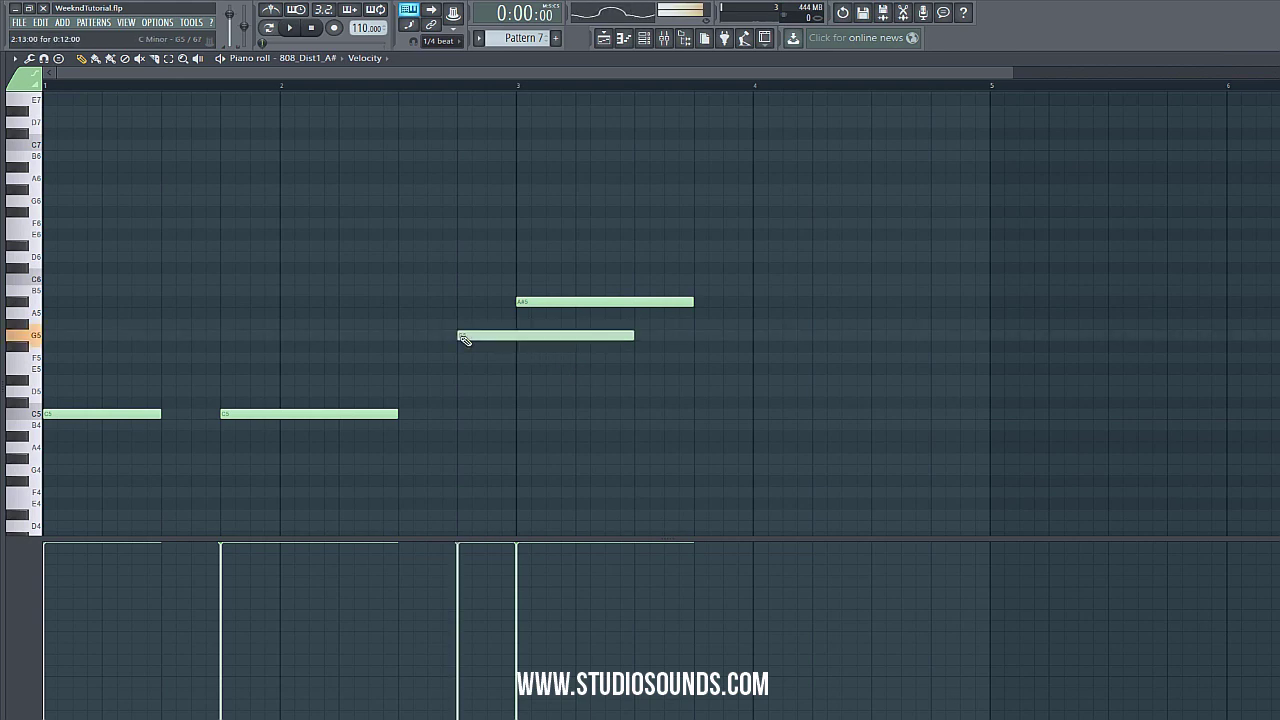
{"action": "left_click_drag", "start_coordinate": [630, 336], "coordinate": [480, 354]}
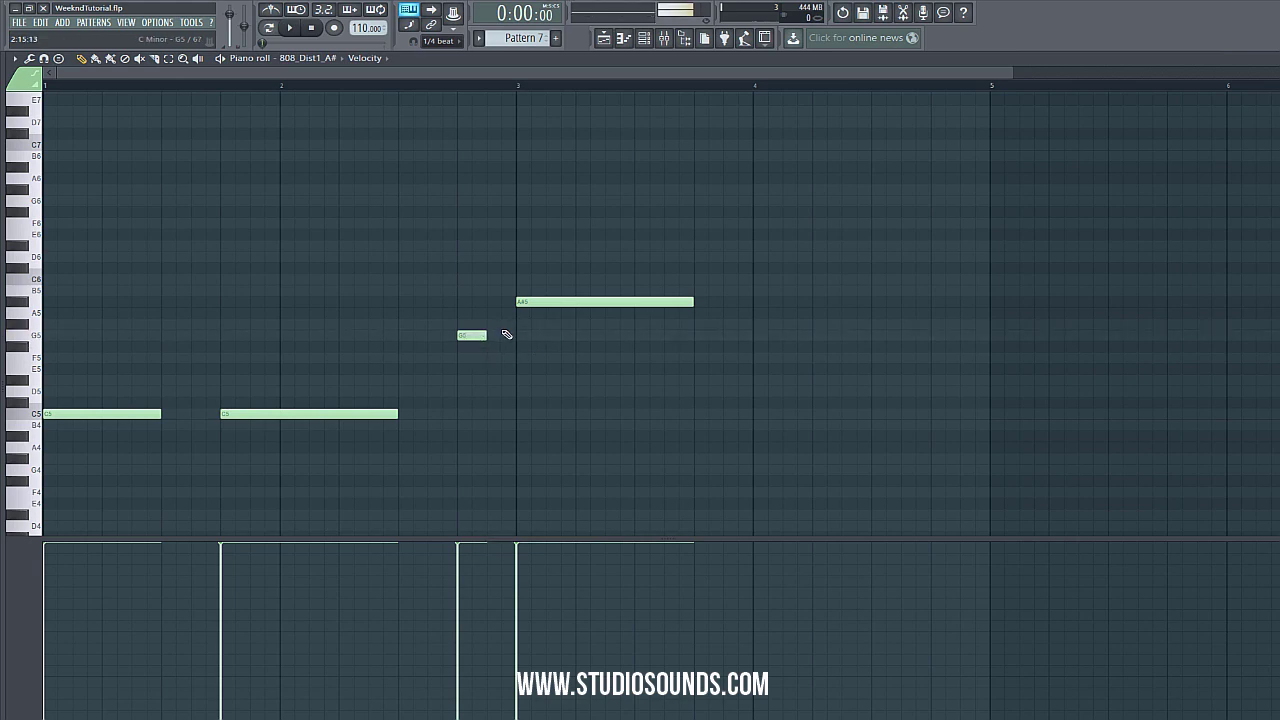
- Add a 2-step G#5 note just before bar 3 and shorten the A#5 note at bar 3 to 8 steps
{"action": "left_click", "coordinate": [507, 324]}
{"action": "left_click_drag", "start_coordinate": [511, 323], "coordinate": [496, 323]}
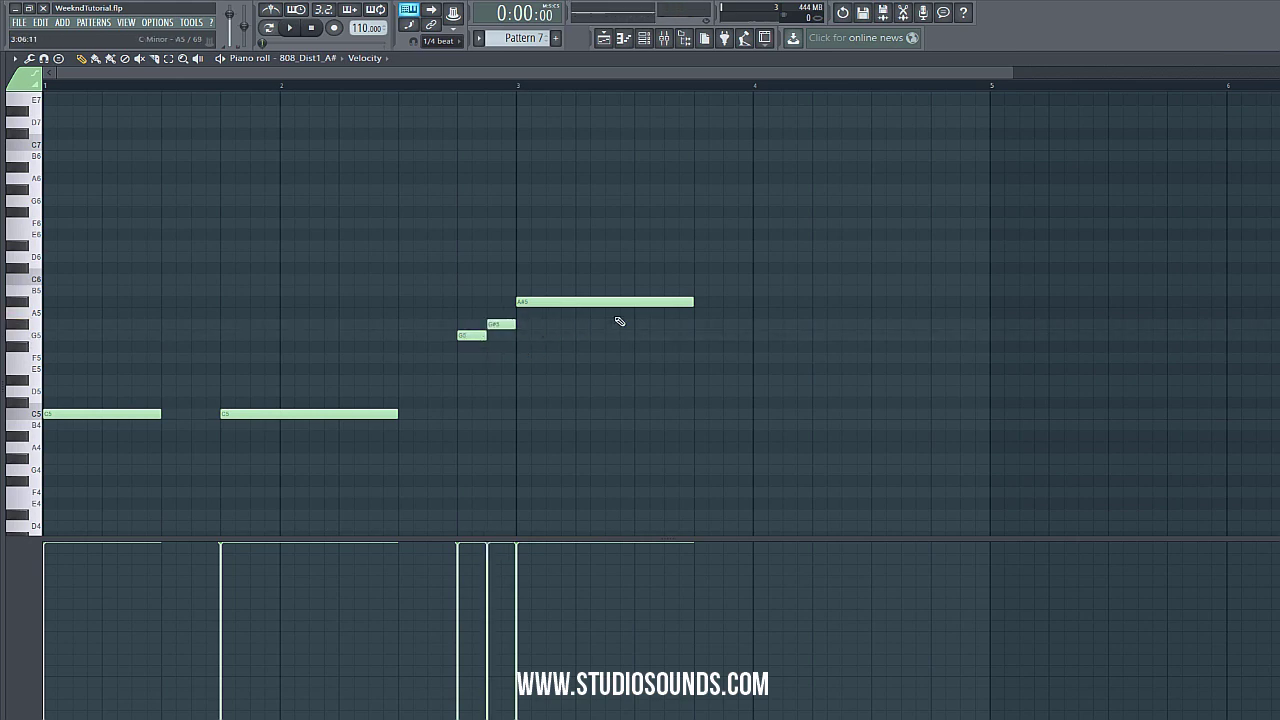
{"action": "left_click_drag", "start_coordinate": [674, 303], "coordinate": [634, 303]}
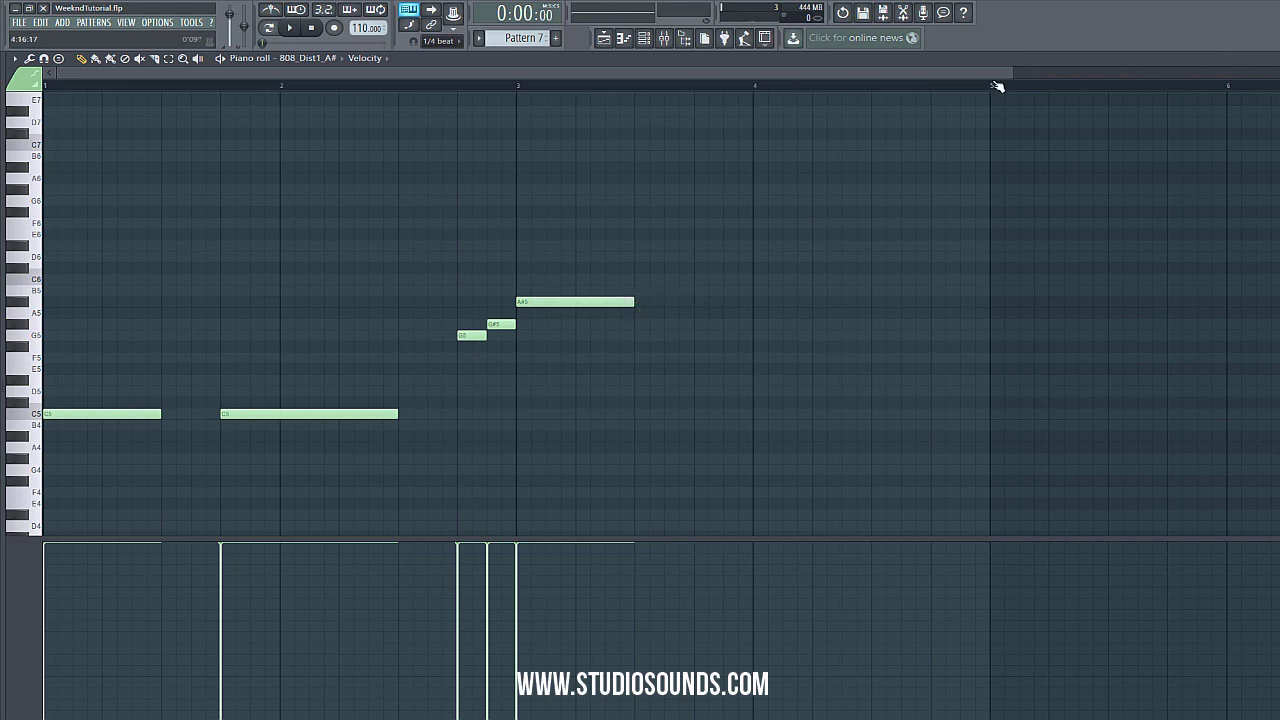
- Draw a 12-step G5 note on bar 3's fourth beat, followed directly by an 8-step A#5 note on bar 4's third beat
{"action": "scroll", "coordinate": [1009, 77], "scroll_direction": "down", "scroll_amount": 2}
{"action": "scroll", "coordinate": [1152, 226], "scroll_direction": "down", "scroll_amount": 1}
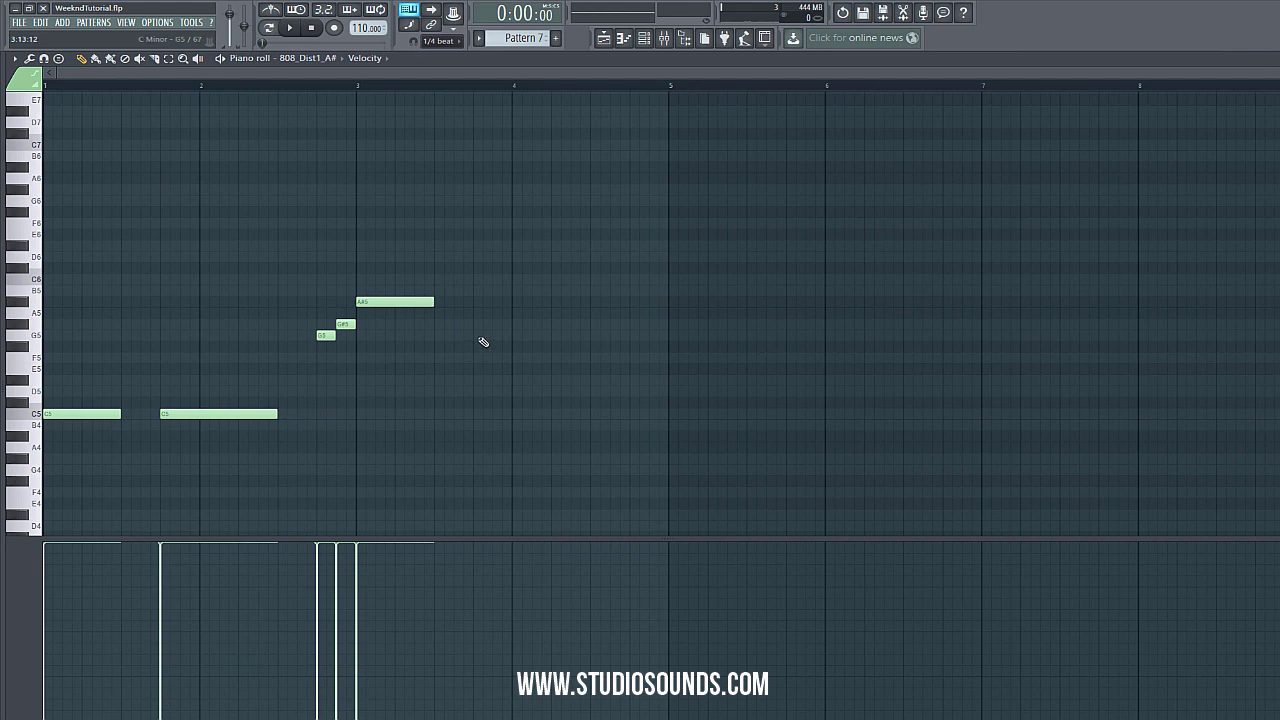
{"action": "left_click", "coordinate": [481, 336]}
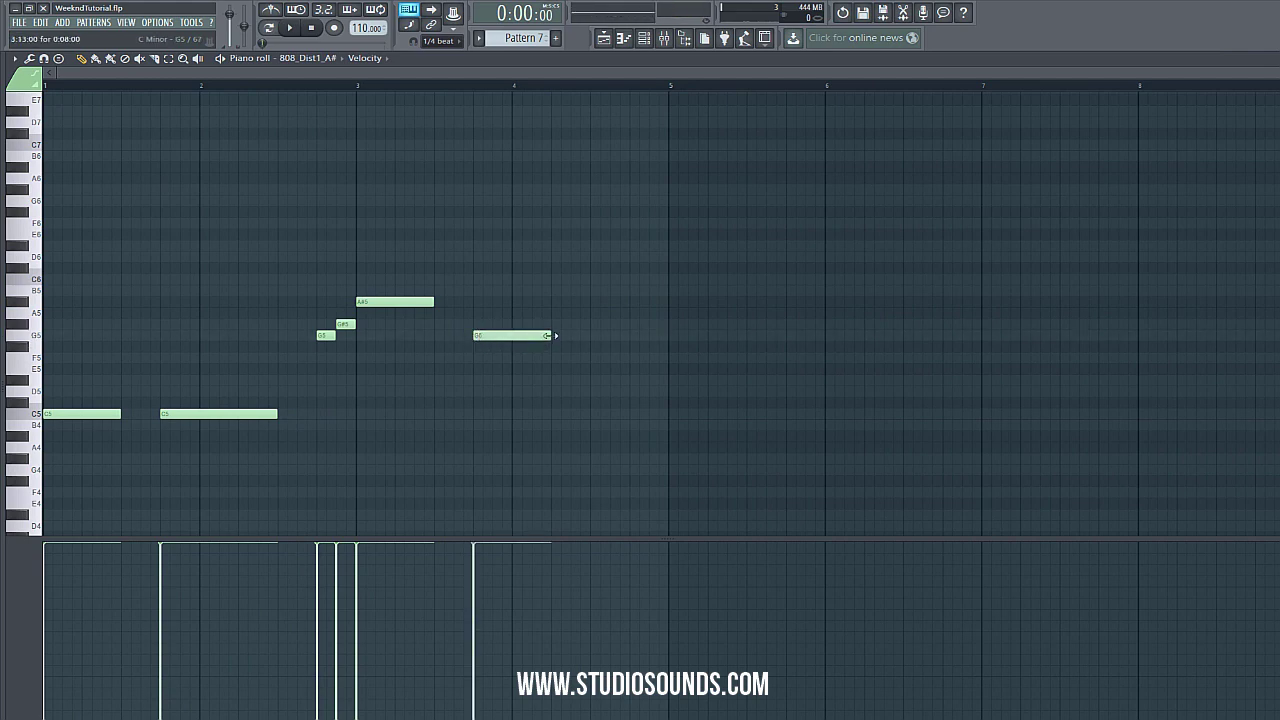
{"action": "left_click_drag", "start_coordinate": [567, 336], "coordinate": [591, 340]}
{"action": "left_click", "coordinate": [429, 299]}
{"action": "left_click", "coordinate": [601, 304]}
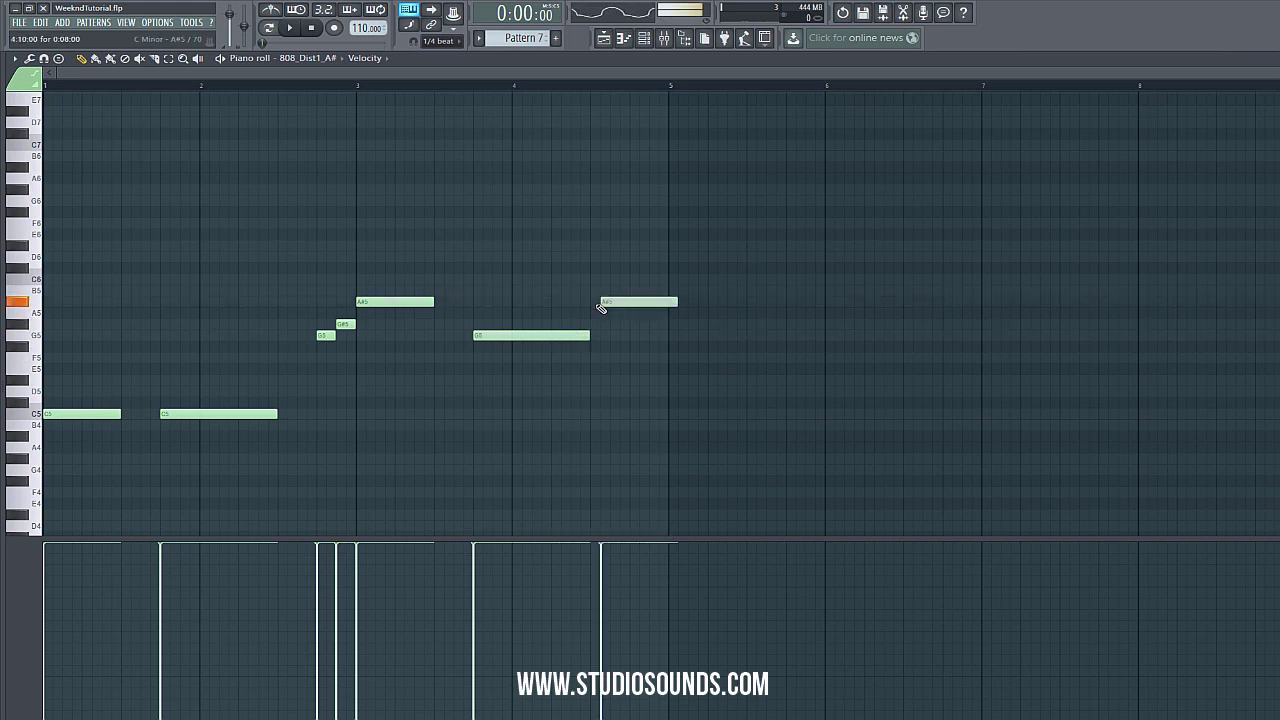
{"action": "left_click_drag", "start_coordinate": [601, 304], "coordinate": [591, 304]}
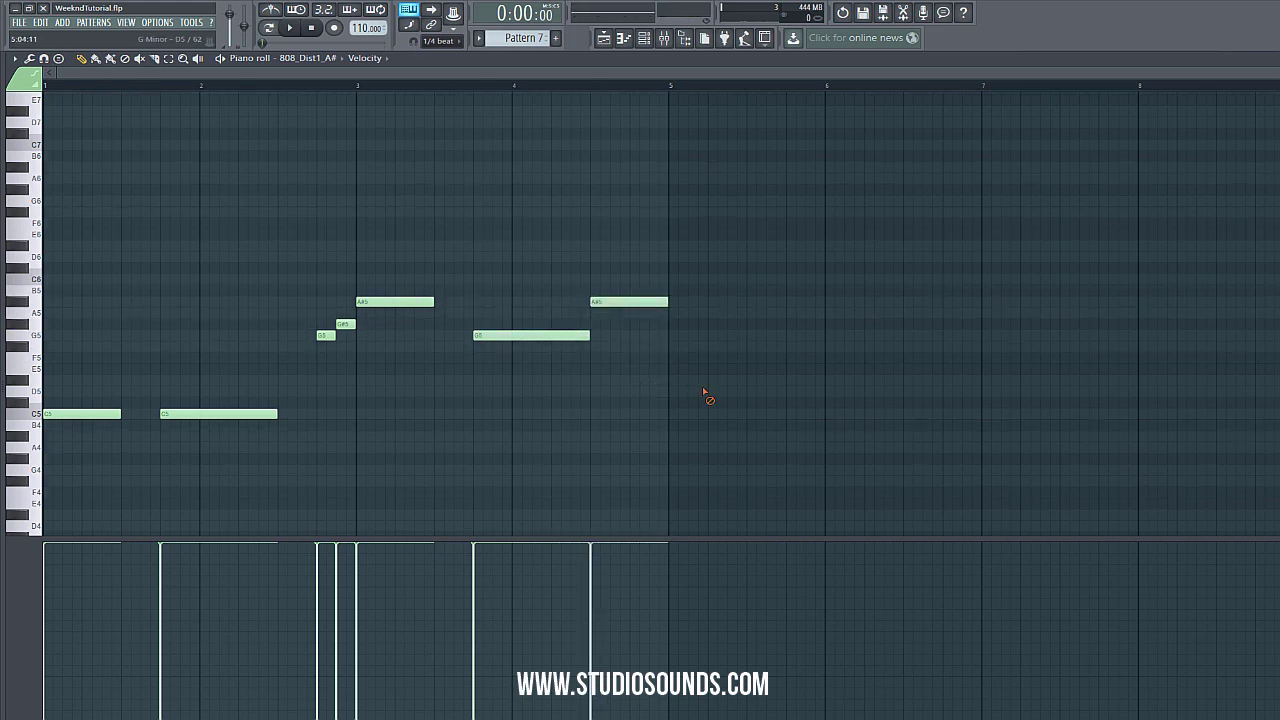
- Add an 8-step G#5 note at bar 5 and a 12-step G#5 note on bar 5's fourth beat
{"action": "left_click", "coordinate": [680, 325]}
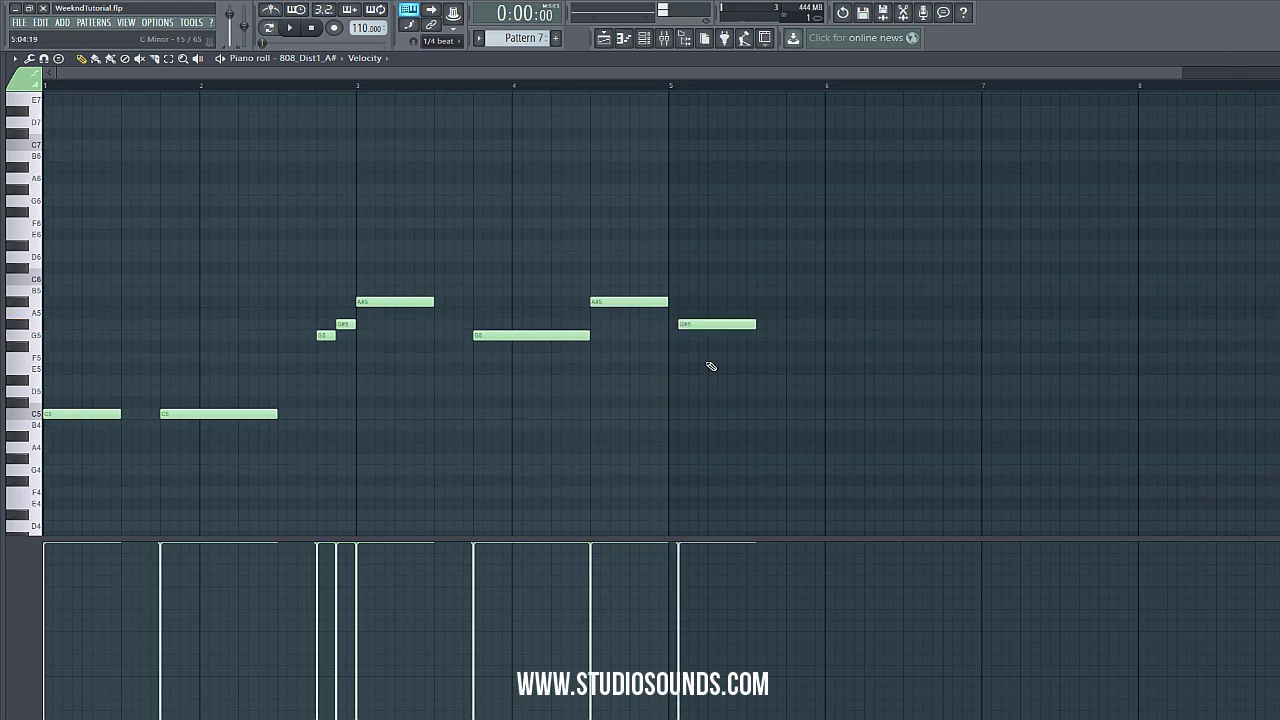
{"action": "left_click_drag", "start_coordinate": [703, 323], "coordinate": [694, 323]}
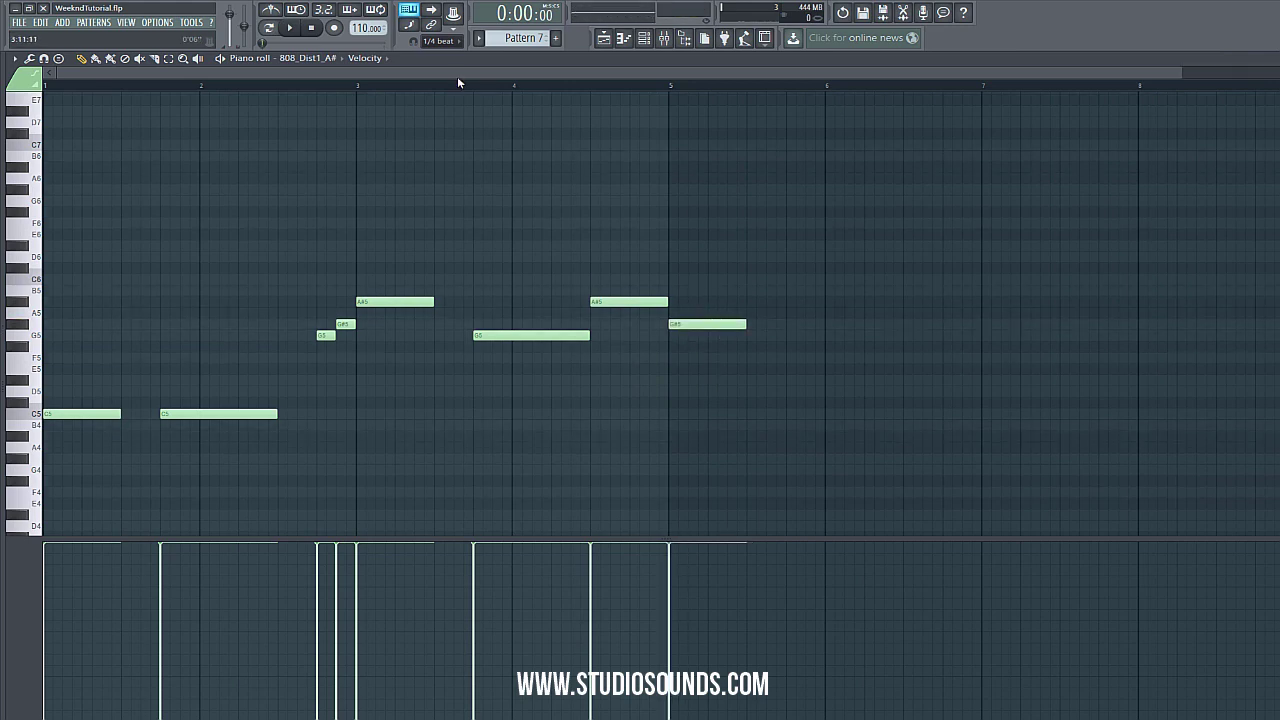
{"action": "left_click_drag", "start_coordinate": [457, 76], "coordinate": [705, 78]}
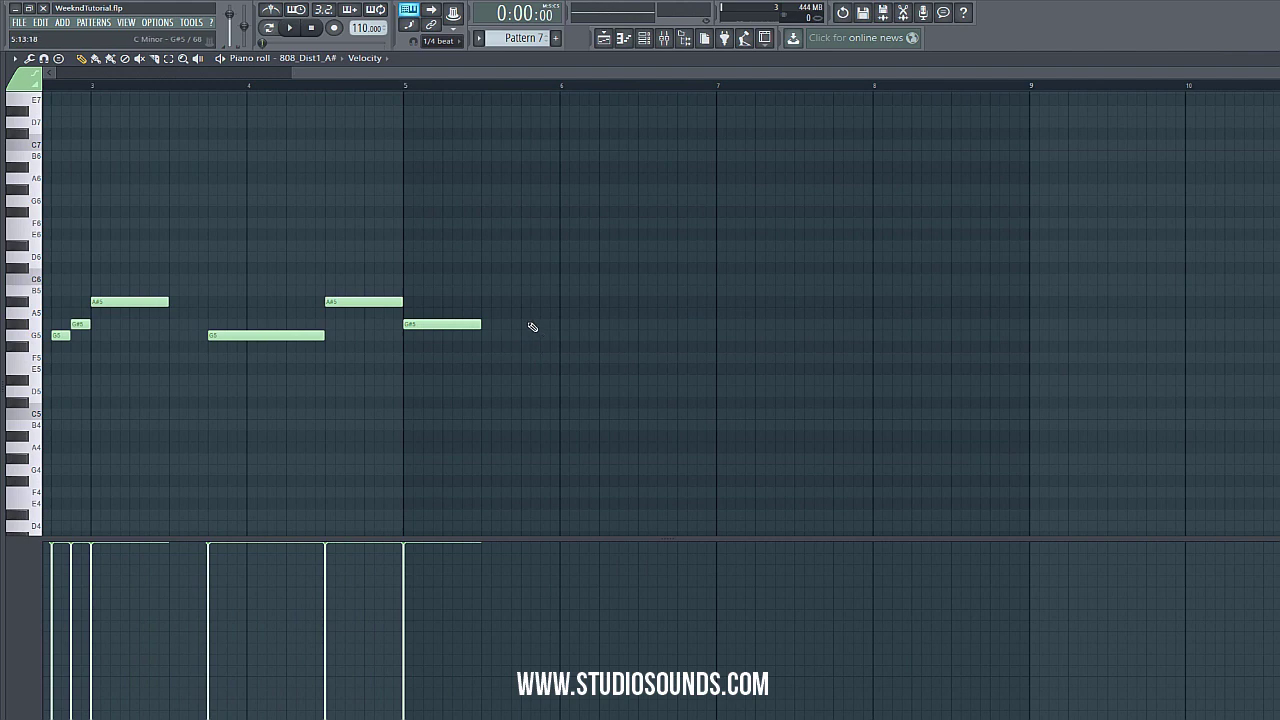
{"action": "left_click", "coordinate": [524, 324]}
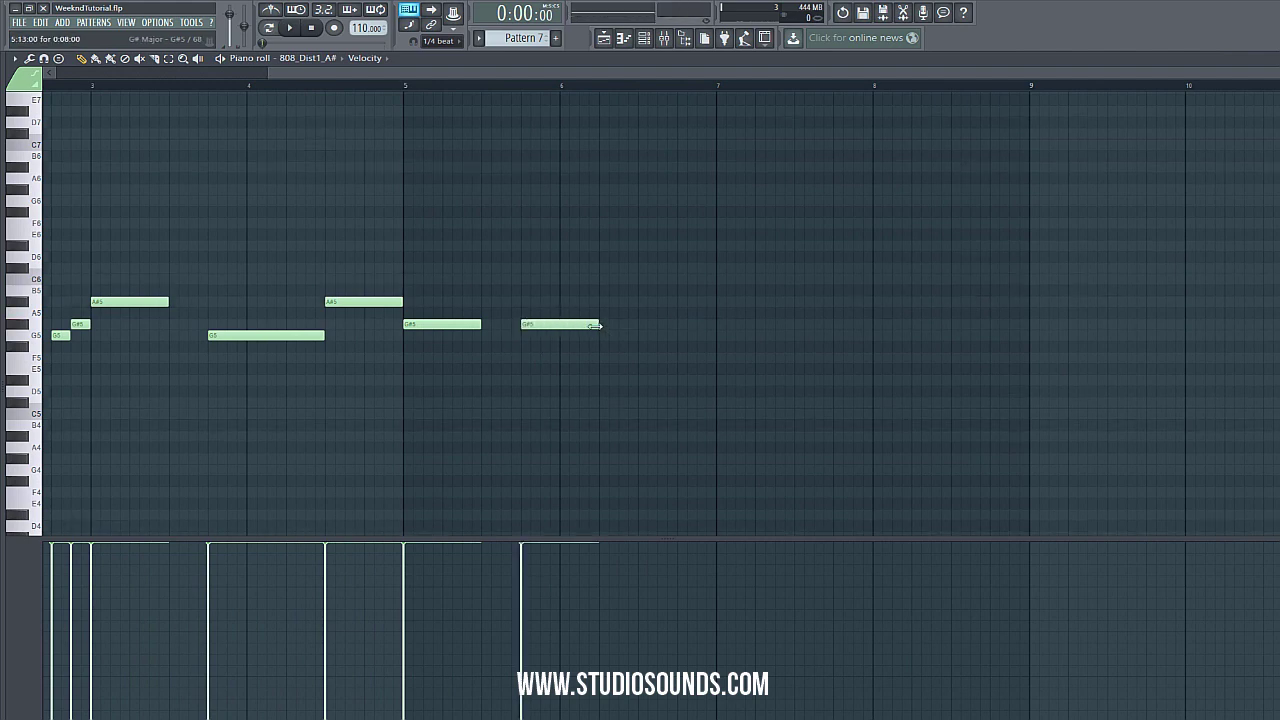
{"action": "left_click_drag", "start_coordinate": [597, 325], "coordinate": [632, 326]}
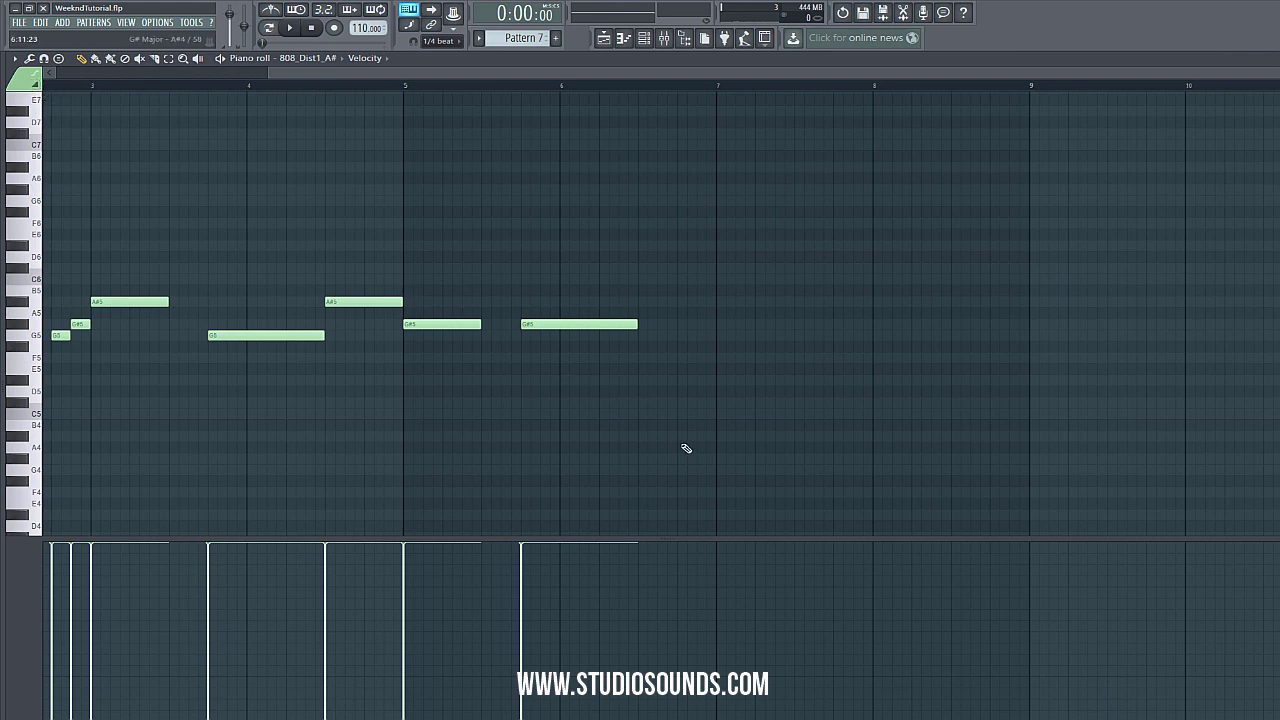
- Add a 2-step C5 slide note under the end of the 12-step G#5 note and play the bassline back
{"action": "left_click", "coordinate": [625, 409]}
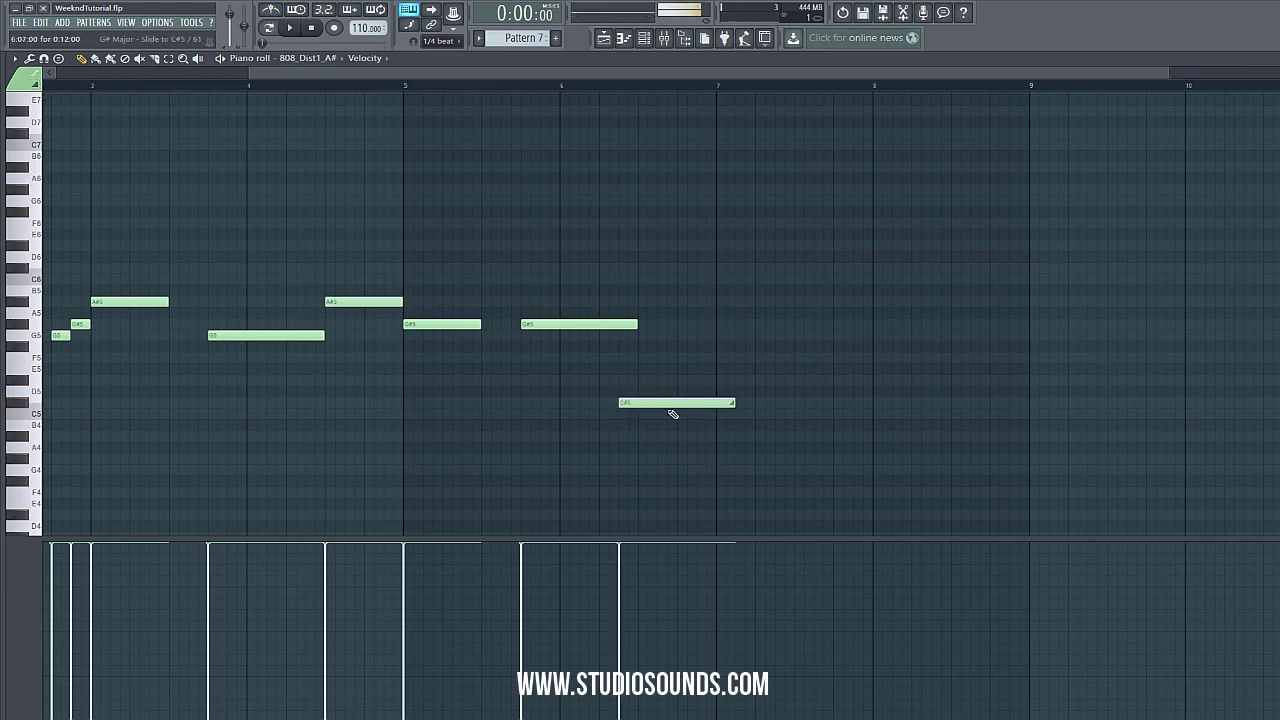
{"action": "left_click_drag", "start_coordinate": [738, 405], "coordinate": [625, 422]}
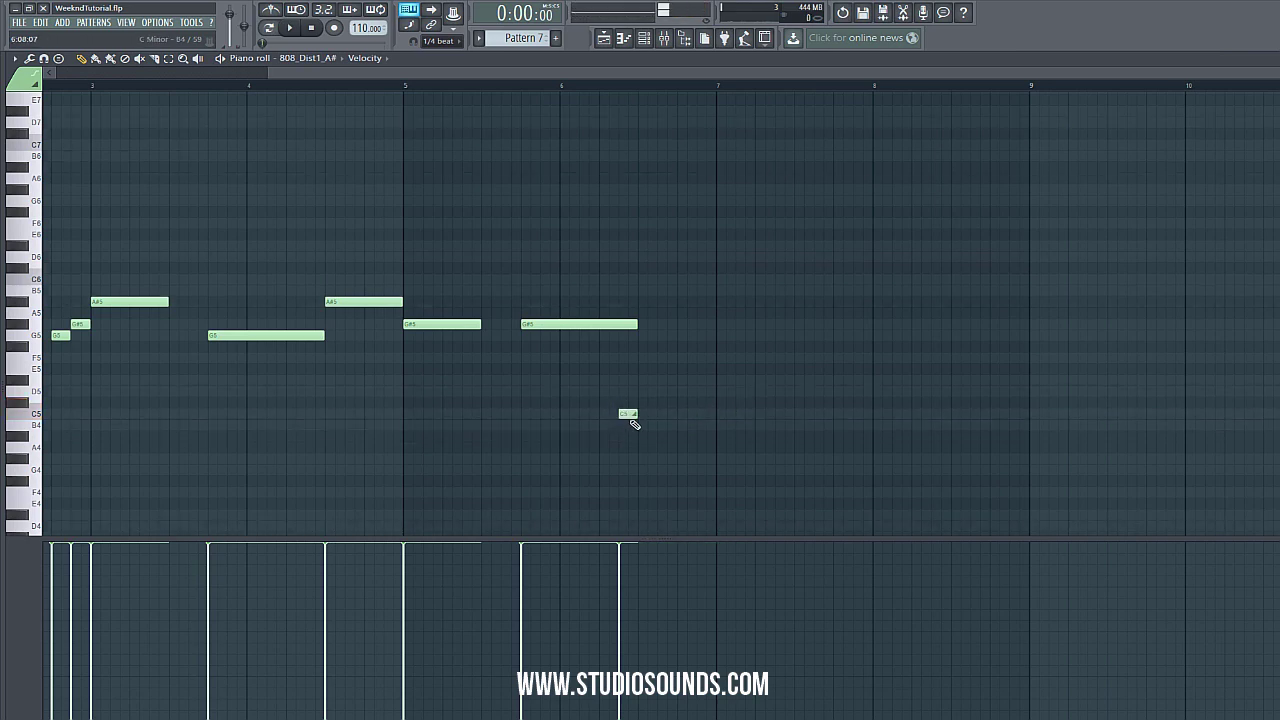
{"action": "left_click_drag", "start_coordinate": [315, 67], "coordinate": [22, 98]}
{"action": "left_click", "coordinate": [290, 27]}
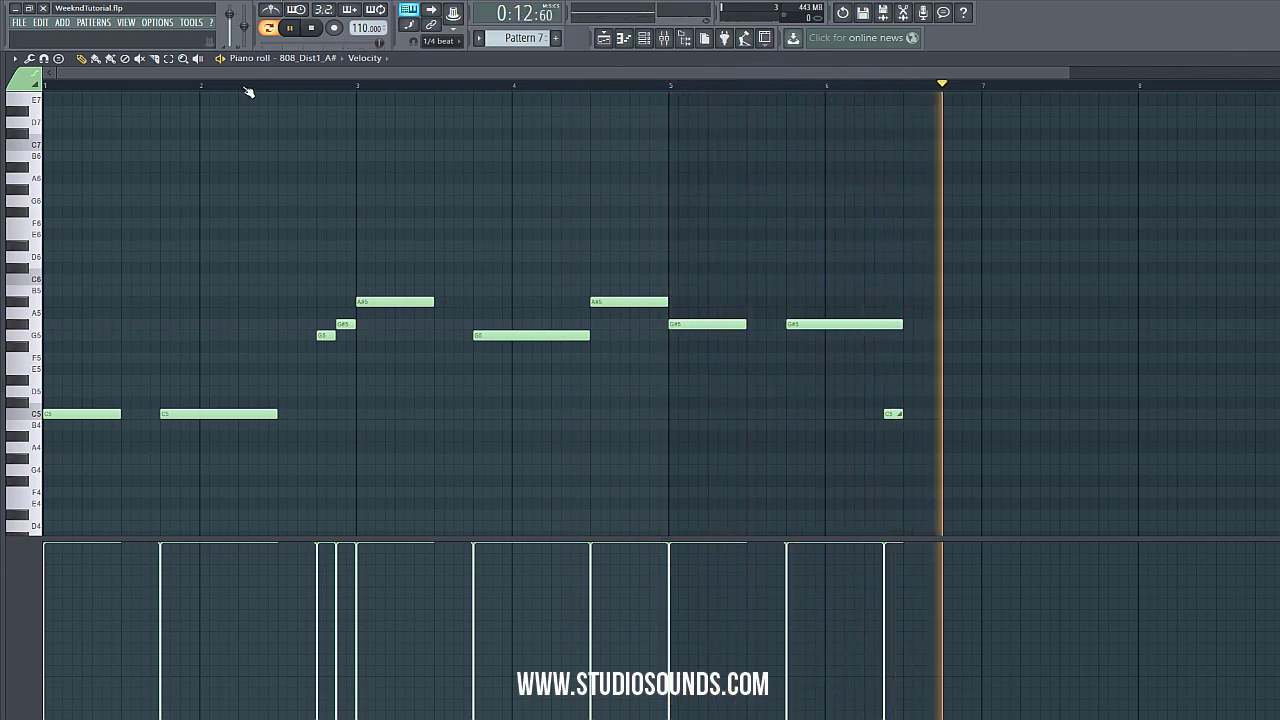
{"action": "key", "text": "space"}
- Draw consecutive 2-step D#6 and D6 notes on bar 6's fourth beat, leading into an 8-step A#5 note at bar 7
{"action": "left_click_drag", "start_coordinate": [297, 77], "coordinate": [714, 151]}
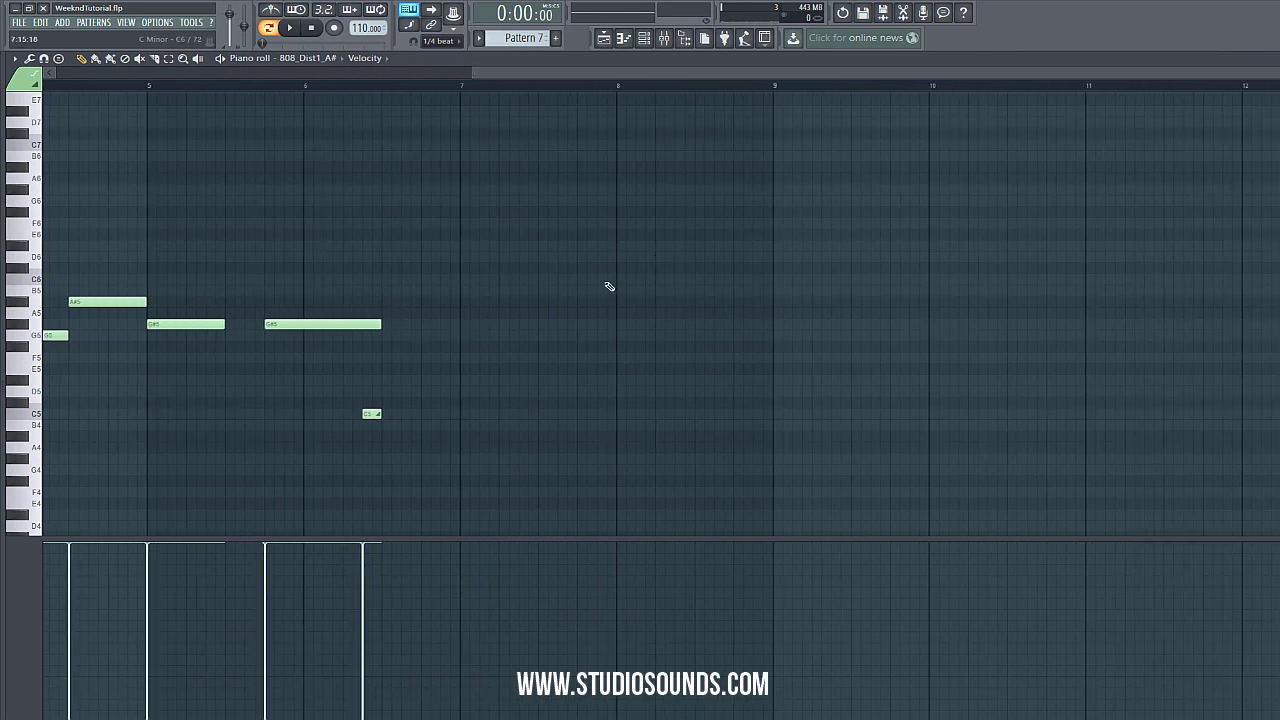
{"action": "mouse_move", "coordinate": [429, 249]}
{"action": "left_mouse_down"}
{"action": "mouse_move", "coordinate": [418, 249]}
{"action": "mouse_move", "coordinate": [551, 251]}
{"action": "mouse_move", "coordinate": [522, 249]}
{"action": "left_mouse_up"}
{"action": "right_click", "coordinate": [429, 250]}
{"action": "right_click", "coordinate": [431, 249]}
{"action": "left_click", "coordinate": [428, 248]}
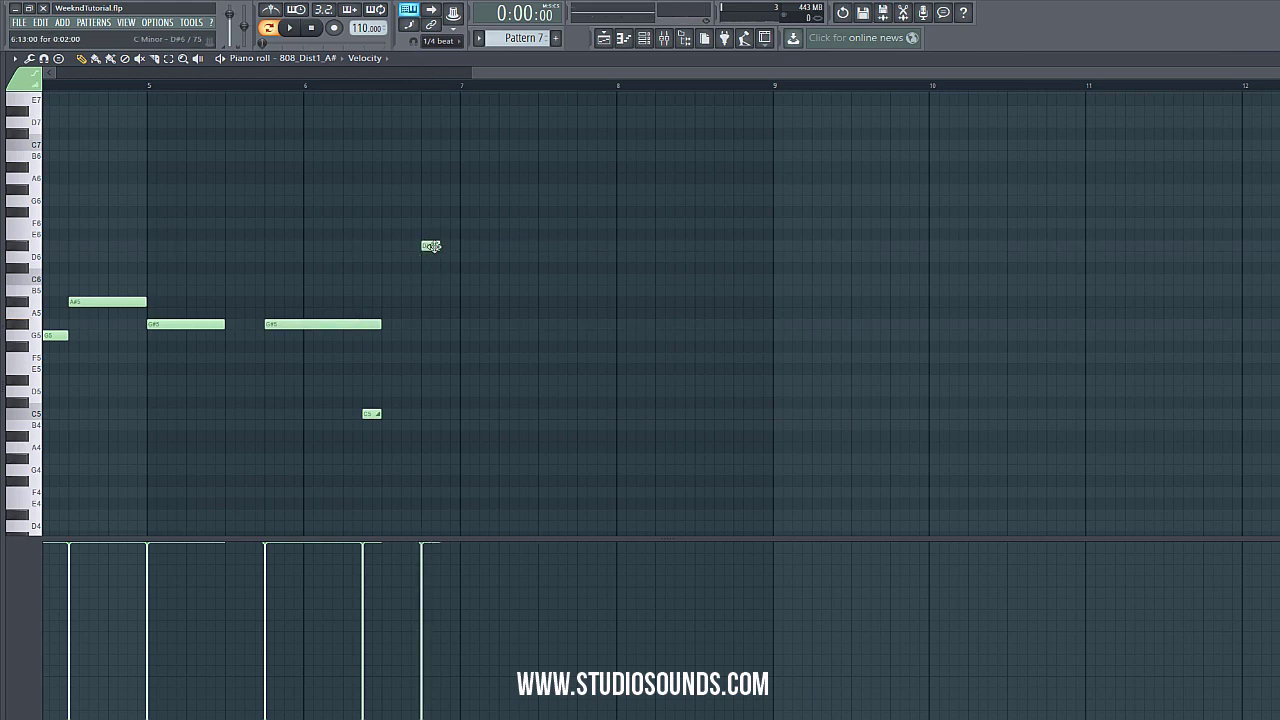
{"action": "left_click", "coordinate": [447, 258]}
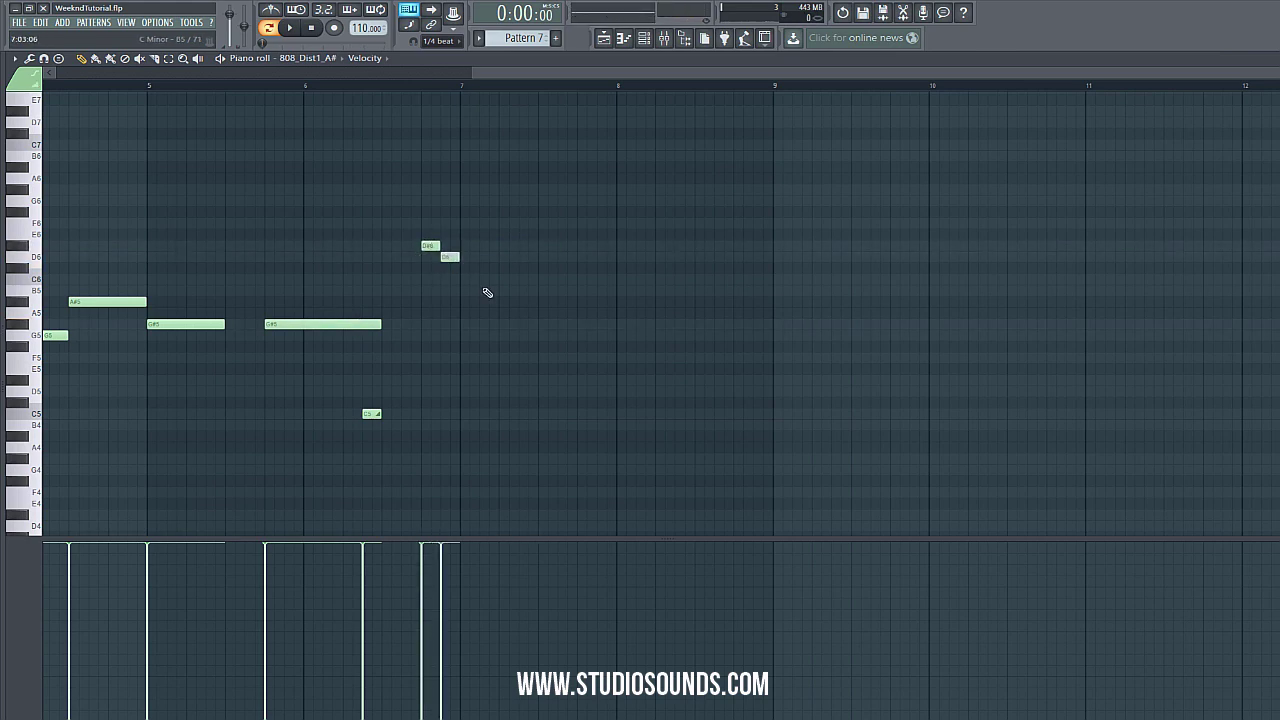
{"action": "left_click", "coordinate": [465, 301]}
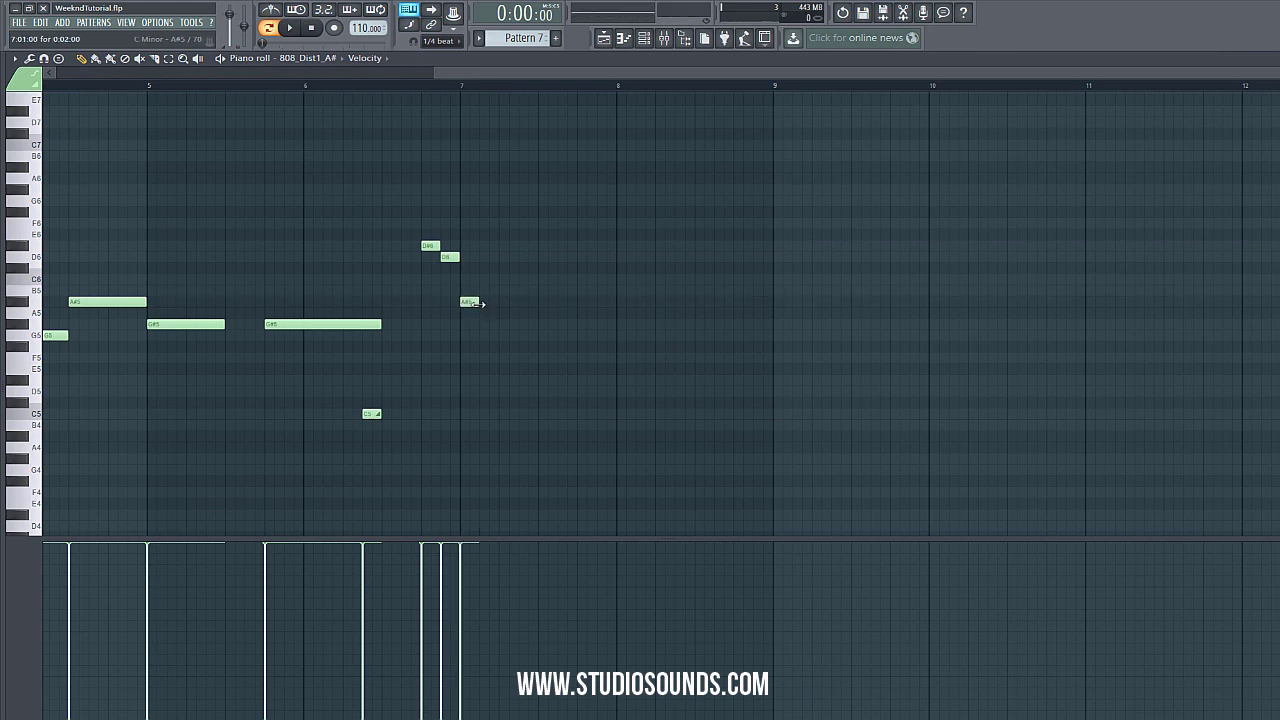
{"action": "left_click_drag", "start_coordinate": [490, 304], "coordinate": [534, 306]}
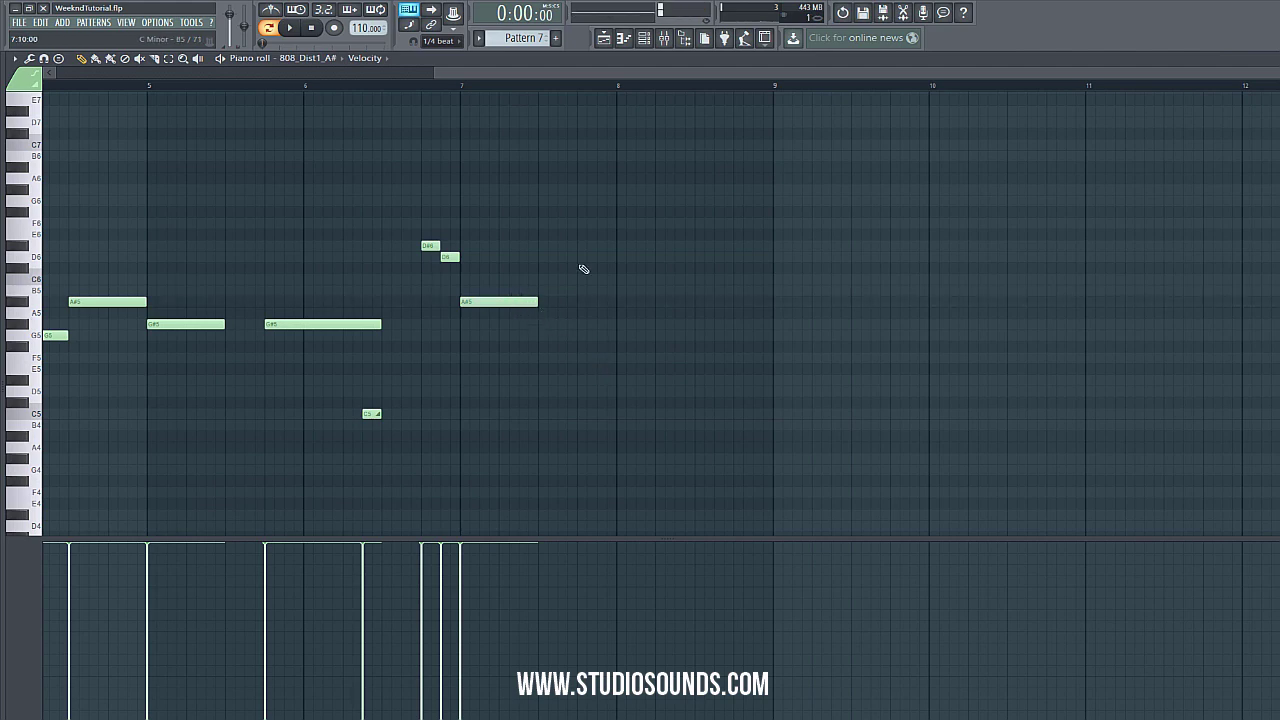
- Add a 12-step F6 note on bar 7's fourth beat and an F5 slide note of equal length below it
{"action": "left_click", "coordinate": [587, 223]}
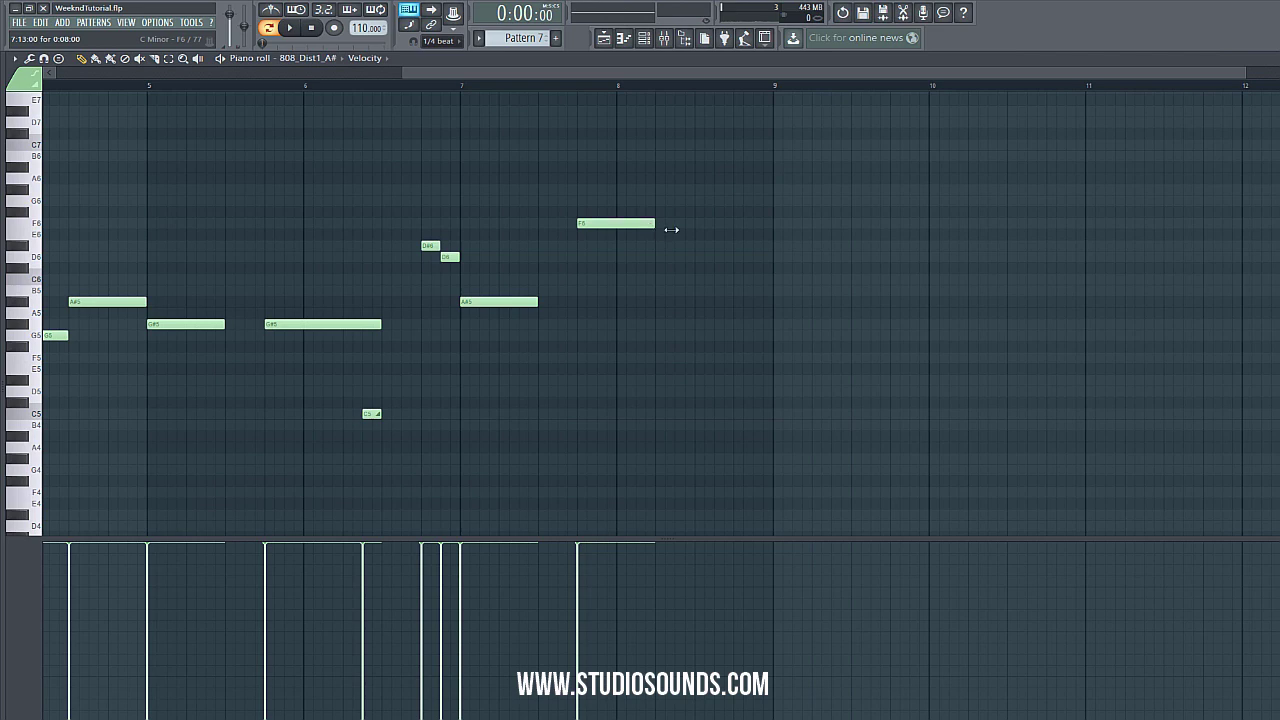
{"action": "left_click_drag", "start_coordinate": [671, 229], "coordinate": [703, 233]}
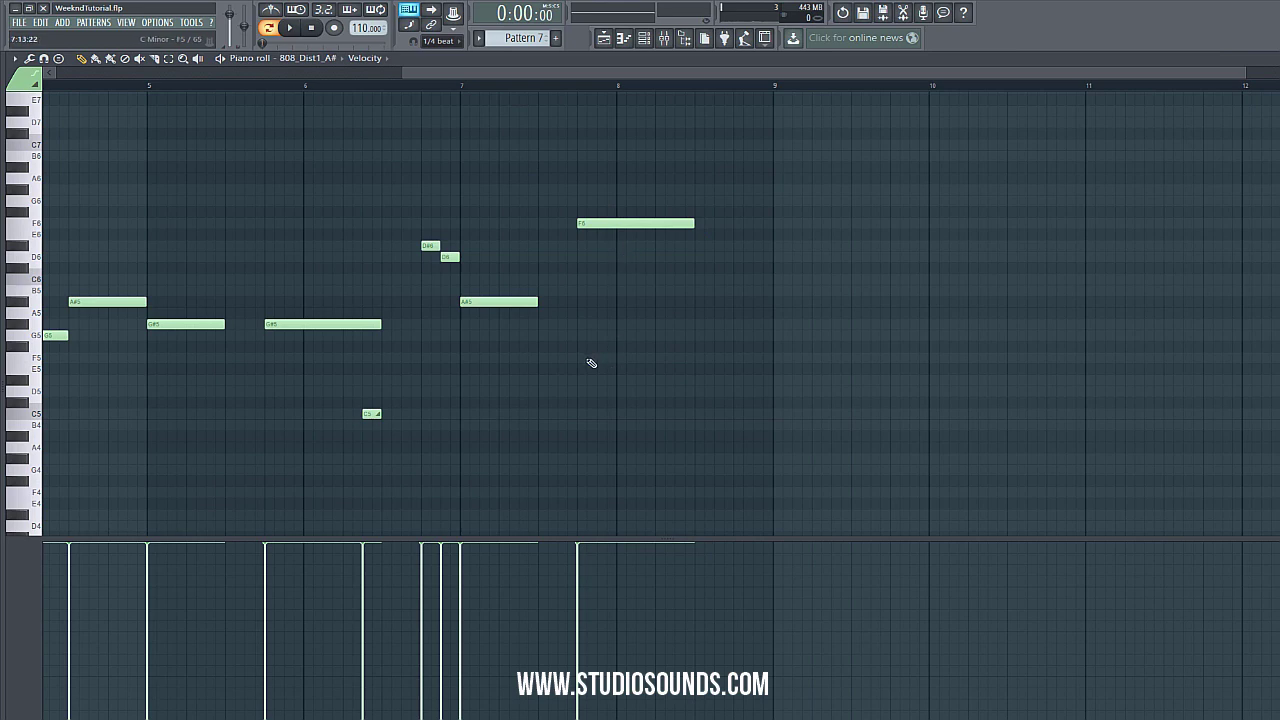
{"action": "left_click", "coordinate": [590, 360]}
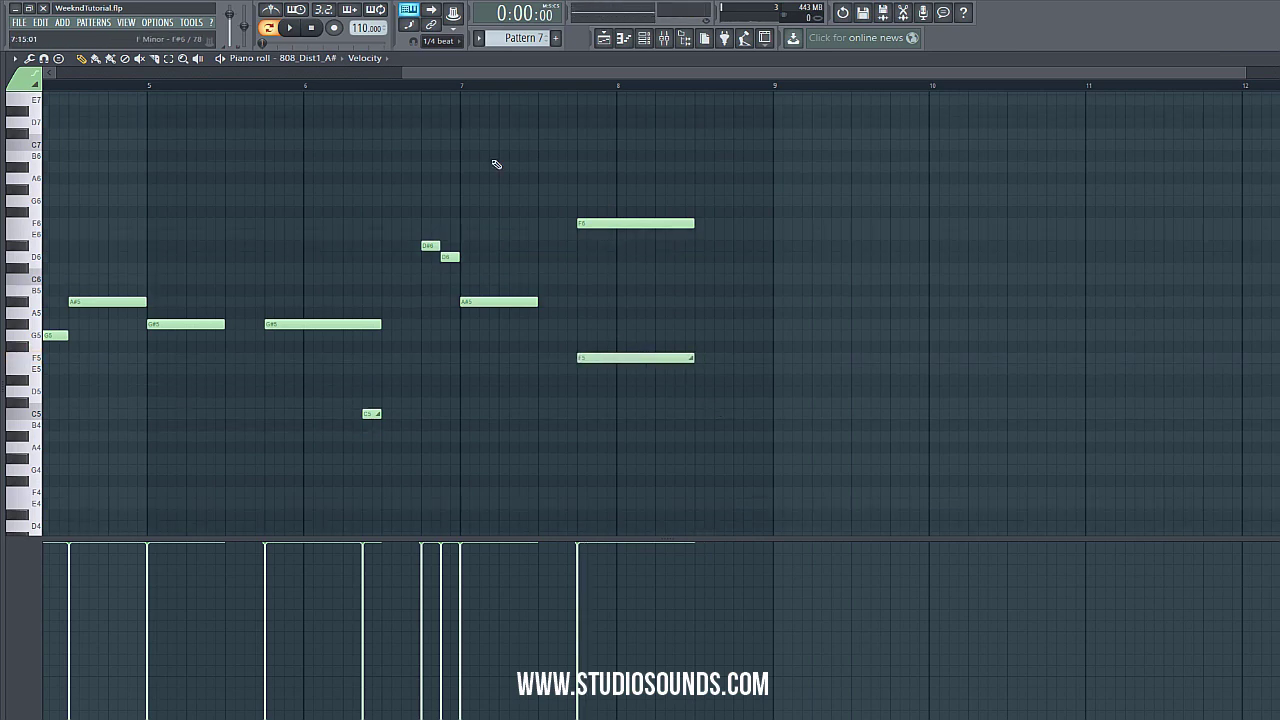
{"action": "scroll", "coordinate": [456, 74], "scroll_direction": "left", "scroll_amount": 5}
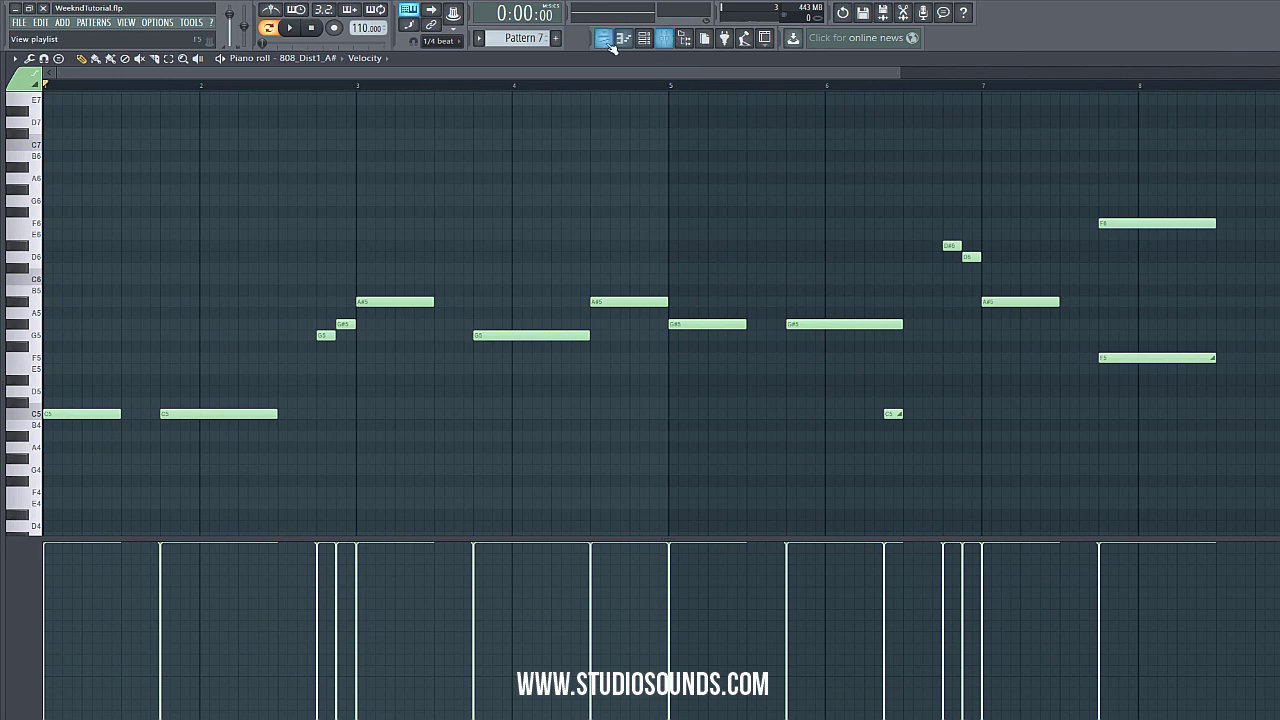
- Place Pattern 7 on Track 6 of the playlist at bar 9, with the playlist snap set to Cell
{"action": "left_click", "coordinate": [611, 46]}
{"action": "mouse_move", "coordinate": [371, 280]}
{"action": "left_mouse_down"}
{"action": "mouse_move", "coordinate": [400, 284]}
{"action": "mouse_move", "coordinate": [384, 284]}
{"action": "left_mouse_up"}
{"action": "left_click", "coordinate": [445, 40]}
{"action": "left_click", "coordinate": [440, 67]}
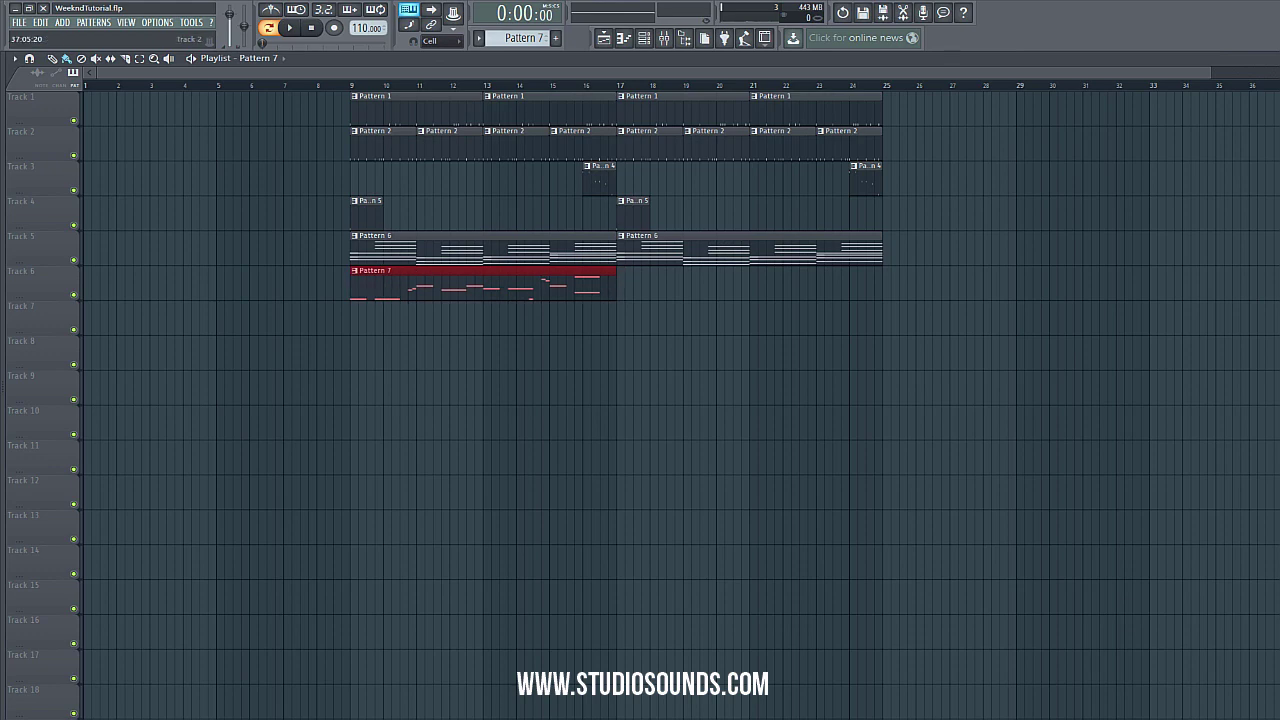
- Copy the 808_Dist1_A# bass notes from Pattern 7 into the same channel of Pattern 6
{"action": "double_click", "coordinate": [573, 290]}
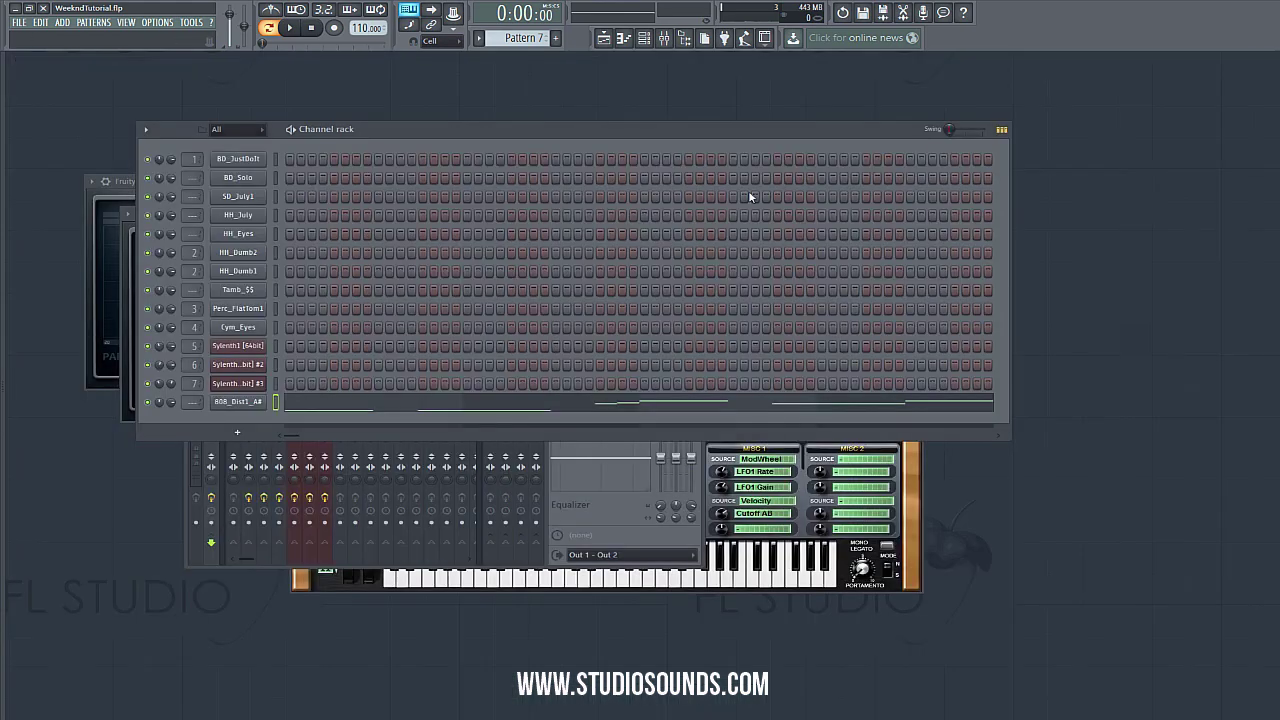
{"action": "key", "text": "ctrl+x"}
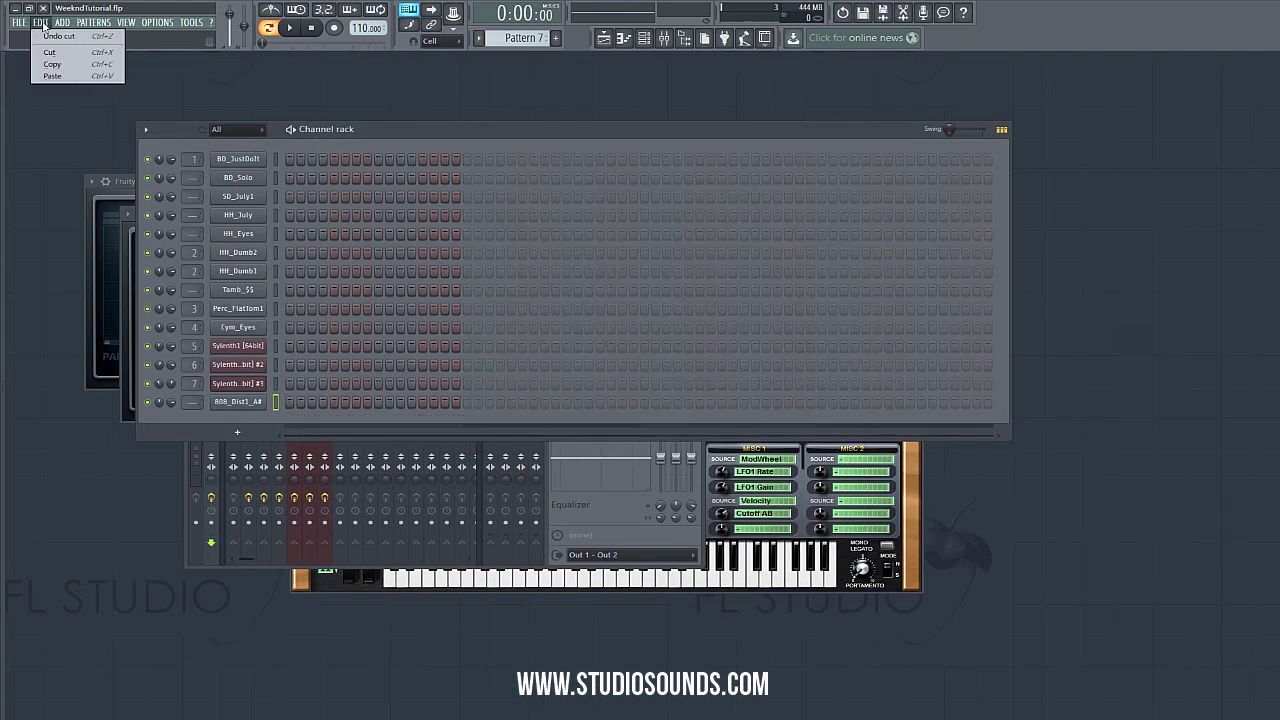
{"action": "key", "text": "ctrl+z"}
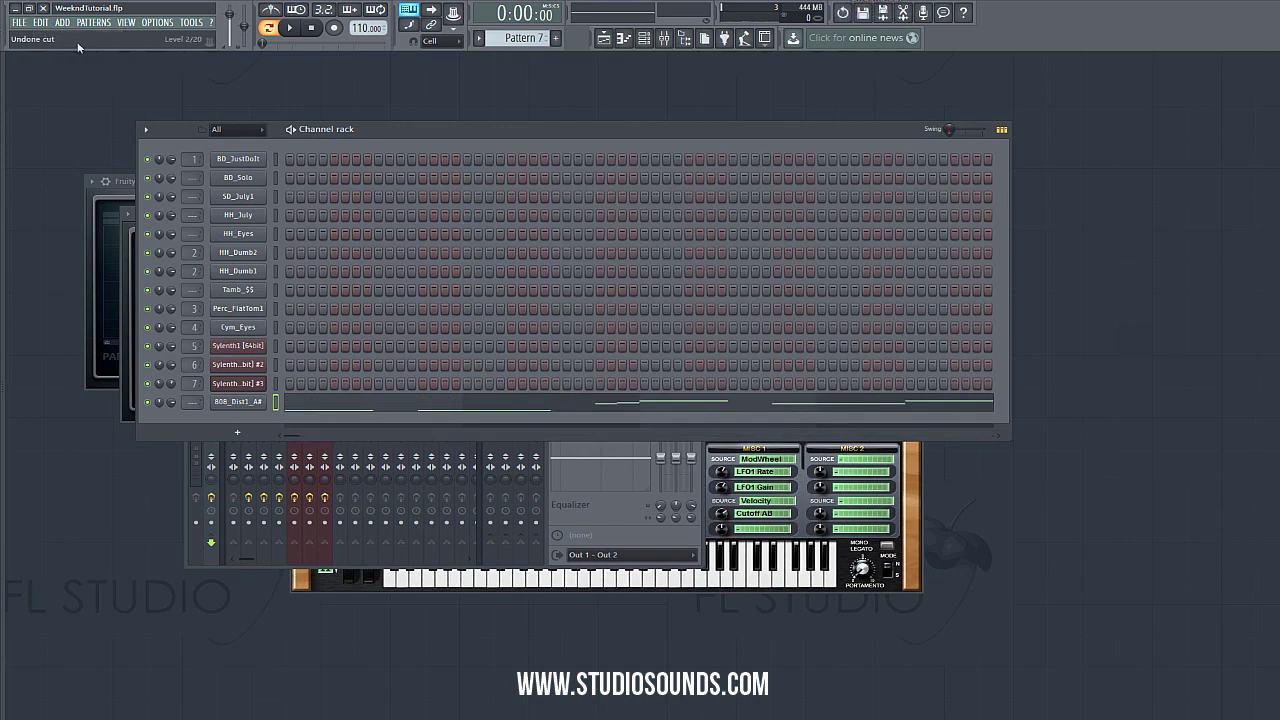
{"action": "scroll", "coordinate": [500, 44], "scroll_direction": "up", "scroll_amount": 1}
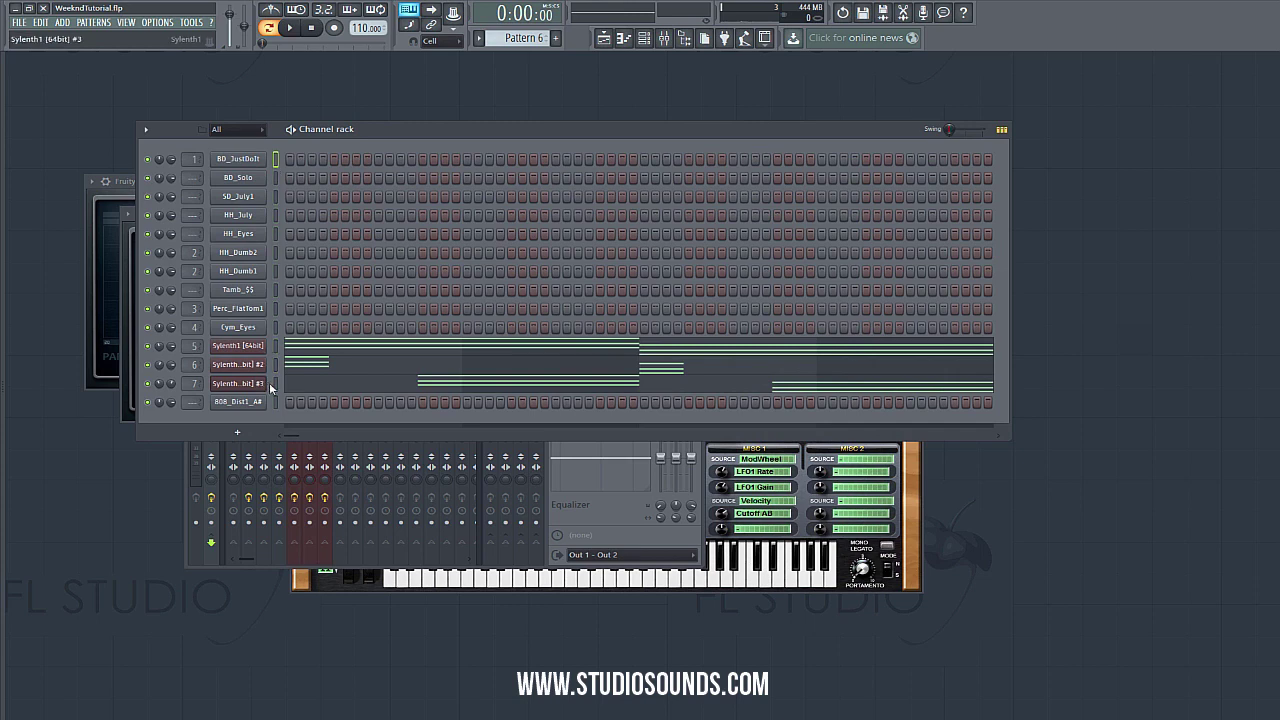
{"action": "key", "text": "ctrl+v"}
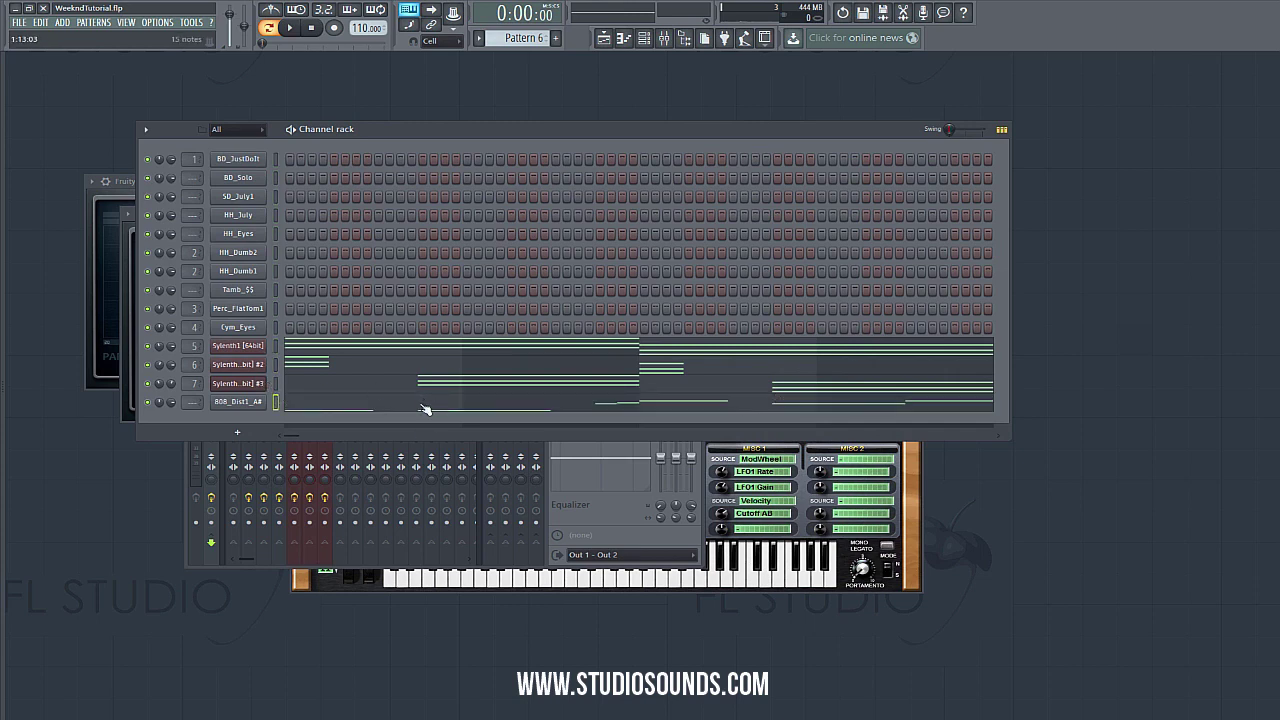
- Examine the 808_Dist1_A# notes against the ghost chord notes across all bars of Pattern 6 in the piano roll
{"action": "left_click", "coordinate": [425, 410]}
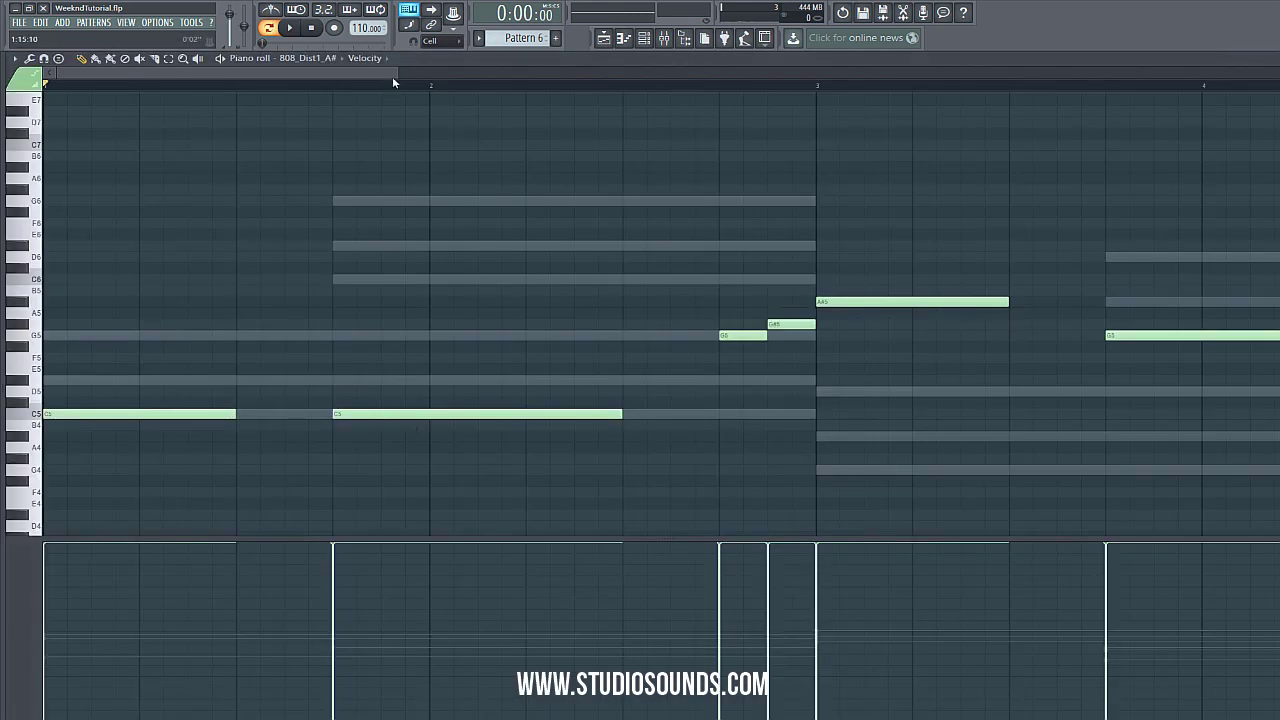
{"action": "left_click_drag", "start_coordinate": [392, 76], "coordinate": [263, 480]}
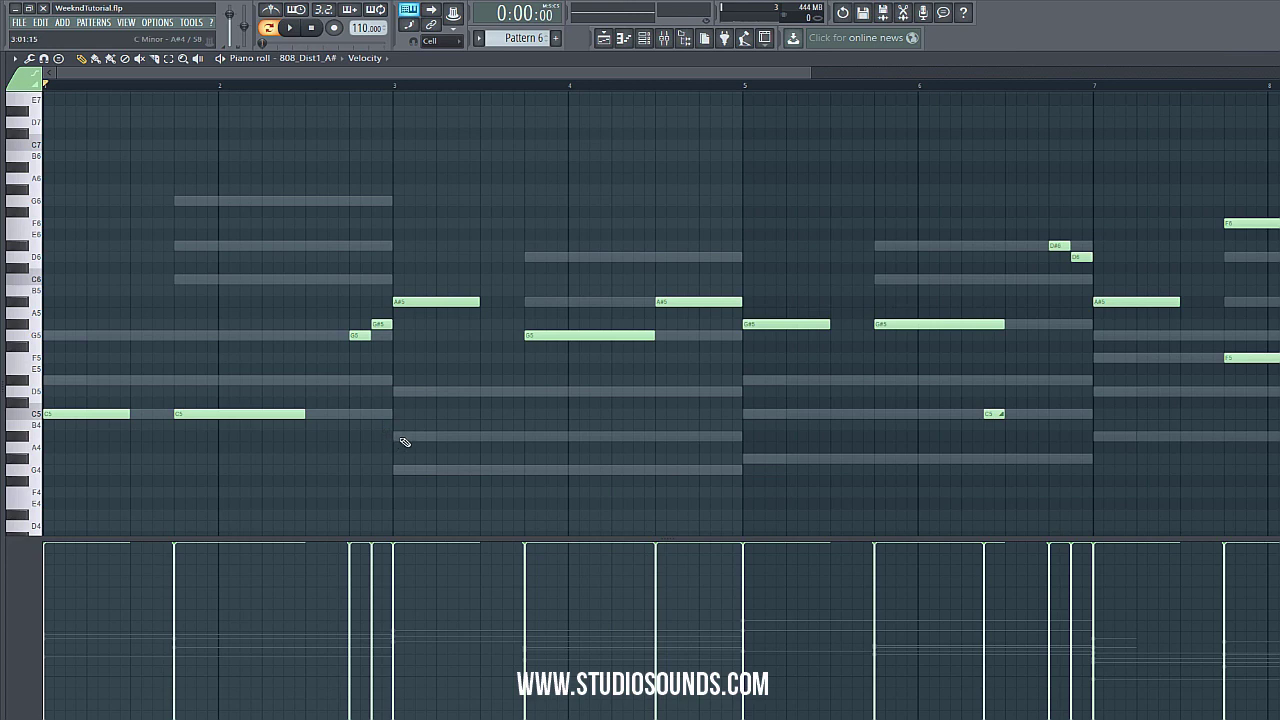
{"action": "scroll", "coordinate": [596, 438], "scroll_direction": "down", "scroll_amount": 1}
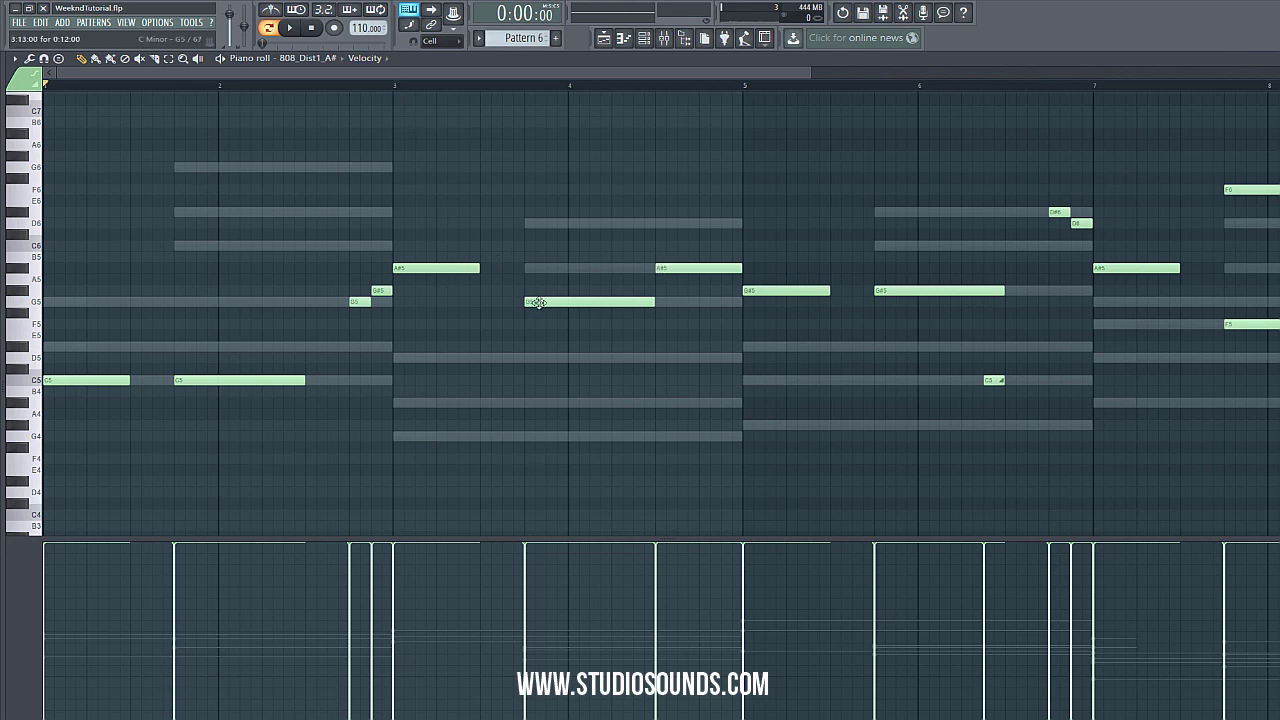
{"action": "scroll", "coordinate": [537, 88], "scroll_direction": "right", "scroll_amount": 4}
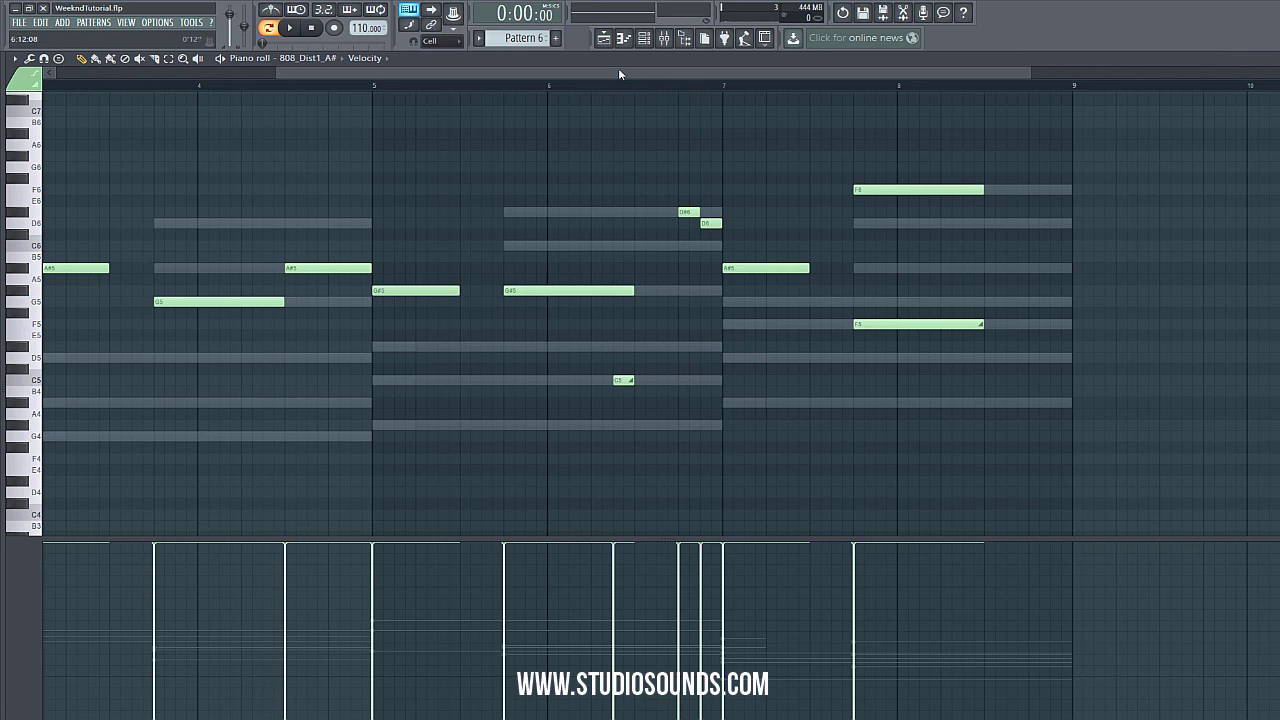
{"action": "left_click_drag", "start_coordinate": [620, 72], "coordinate": [745, 72]}
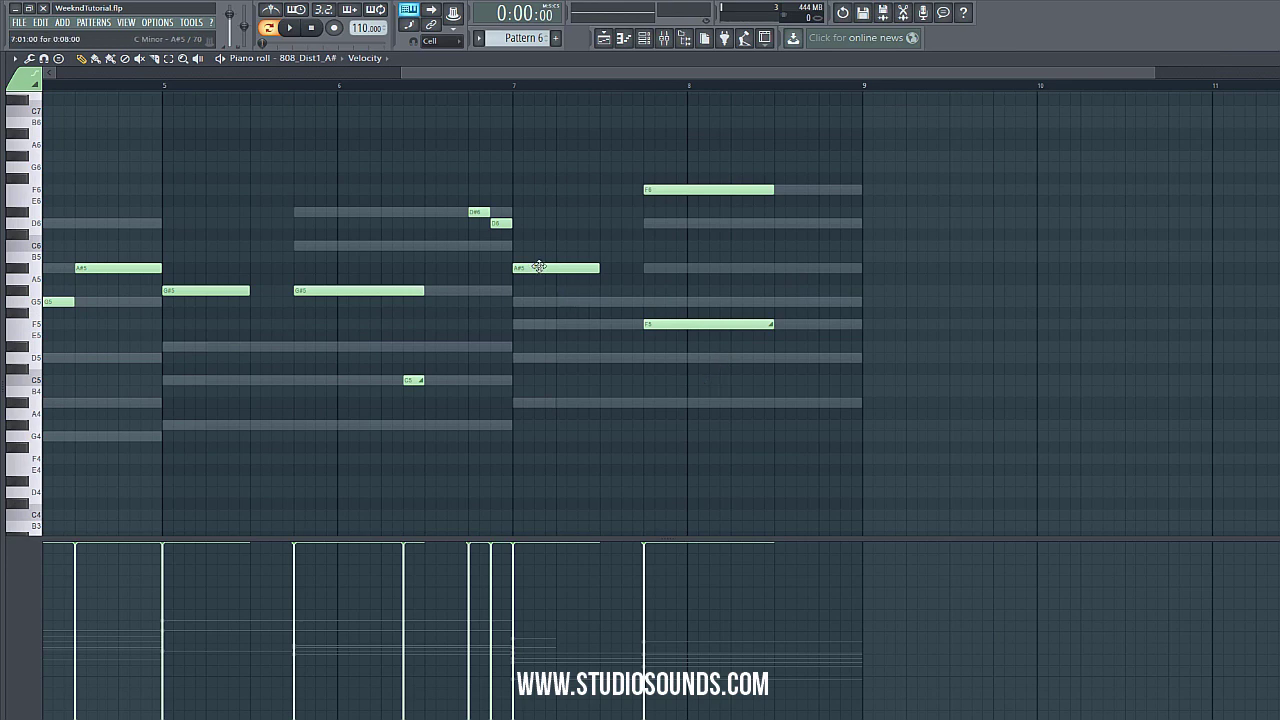
- Try an F5 note at bar 7 beneath the A#5 in the 808_Dist1_A# piano roll
{"action": "left_click", "coordinate": [30, 223]}
{"action": "left_click", "coordinate": [36, 190]}
{"action": "left_click_drag", "start_coordinate": [520, 402], "coordinate": [517, 318]}
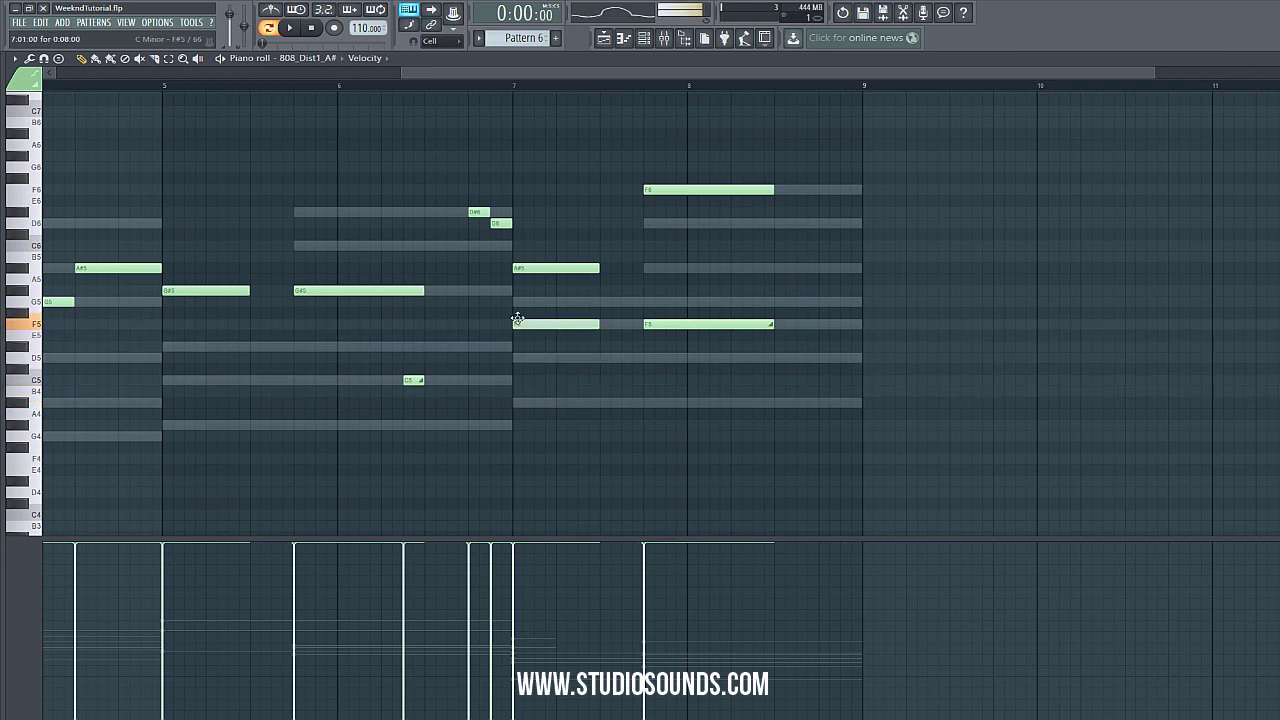
{"action": "right_click", "coordinate": [525, 325]}
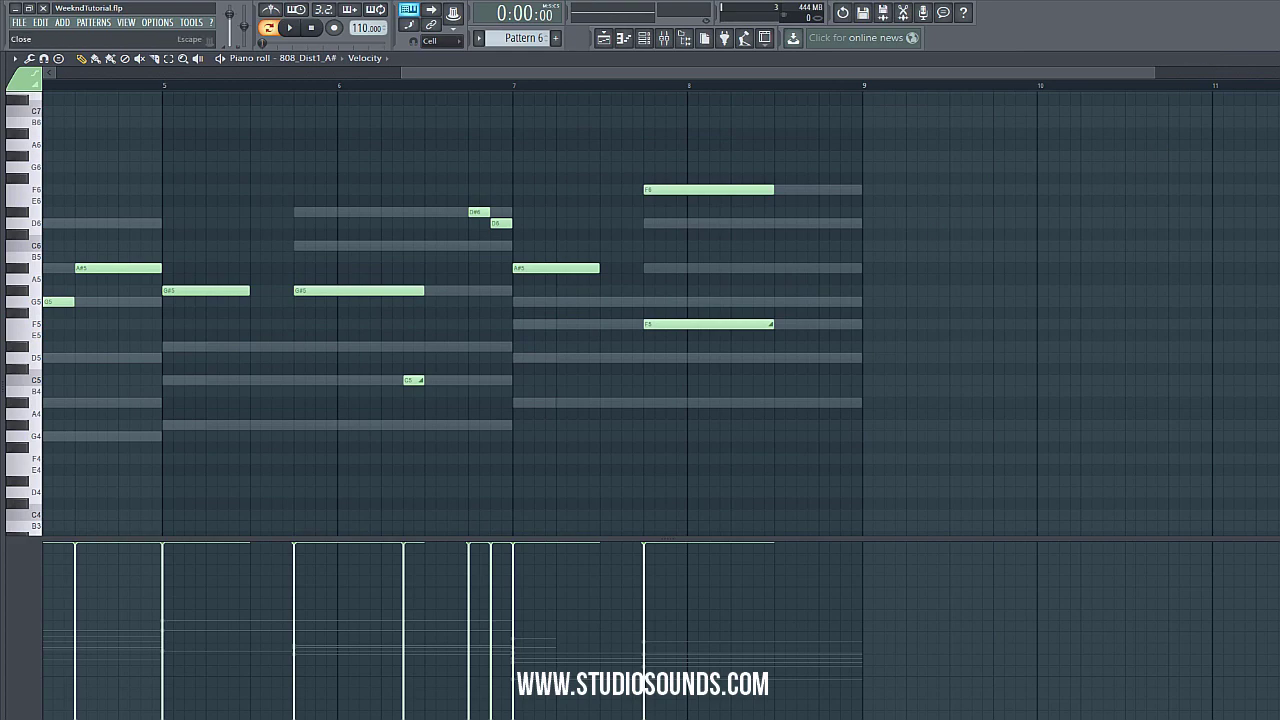
{"action": "key", "text": "Escape"}
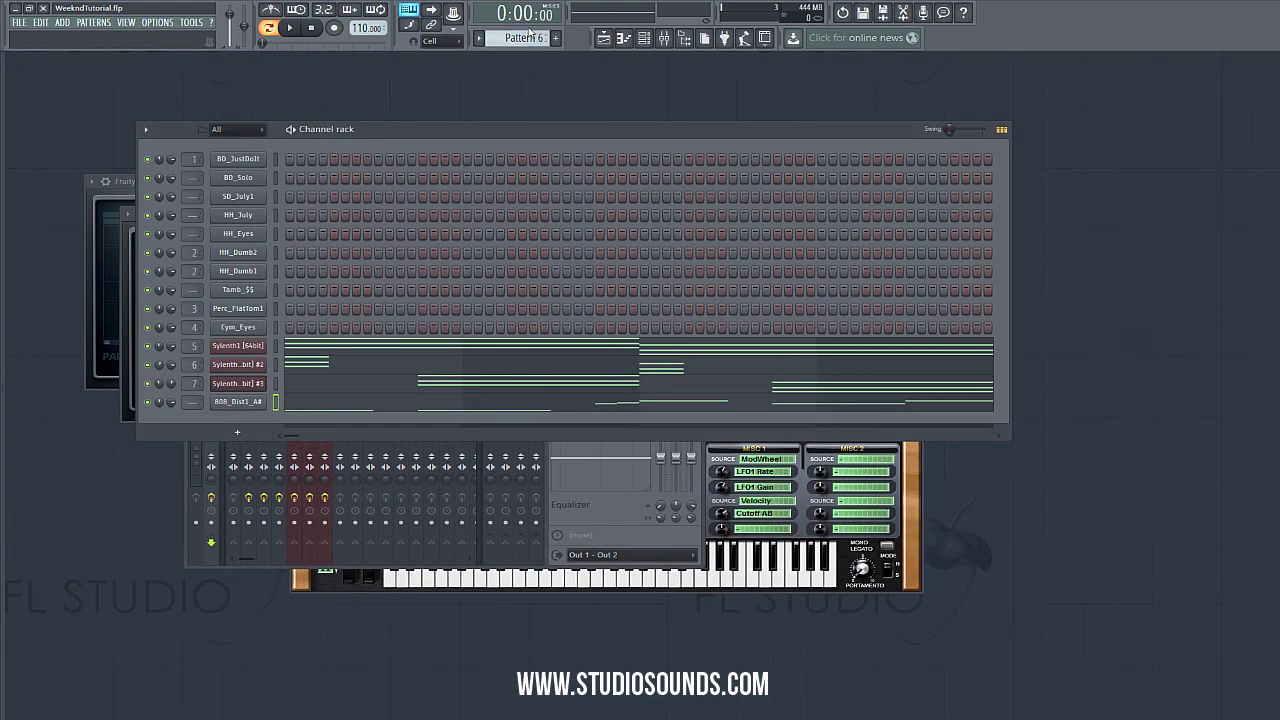
- Quantize the 808_Dist1_A# notes of Pattern 7 with the 16_MPC2 template
{"action": "scroll", "coordinate": [530, 37], "scroll_direction": "down", "scroll_amount": 1}
{"action": "scroll", "coordinate": [520, 37], "scroll_direction": "up", "scroll_amount": 1}
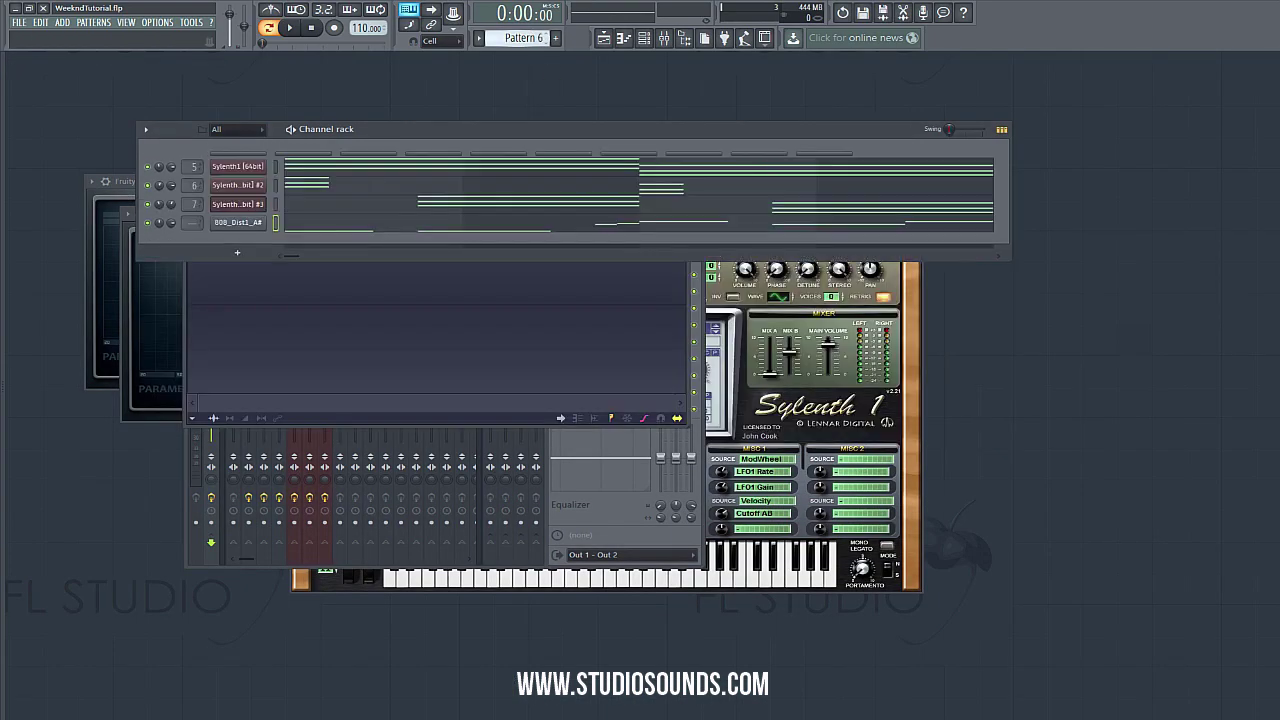
{"action": "scroll", "coordinate": [520, 37], "scroll_direction": "down", "scroll_amount": 1}
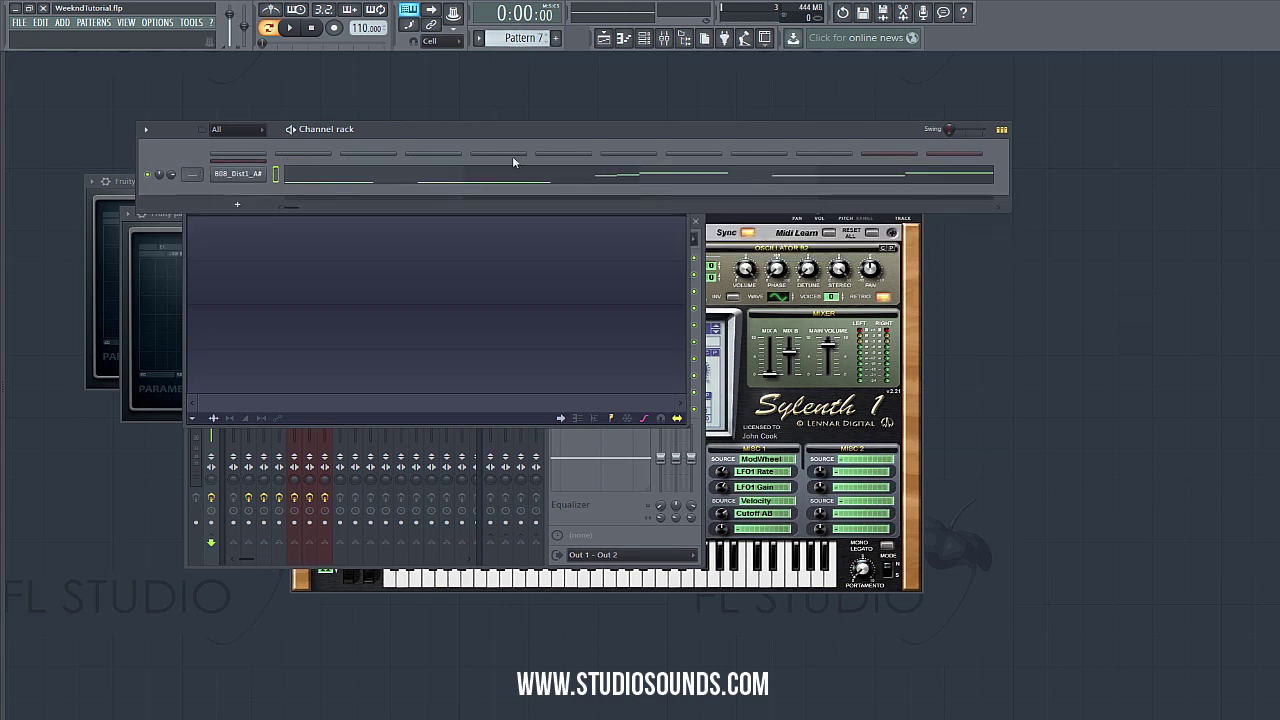
{"action": "left_click", "coordinate": [532, 178]}
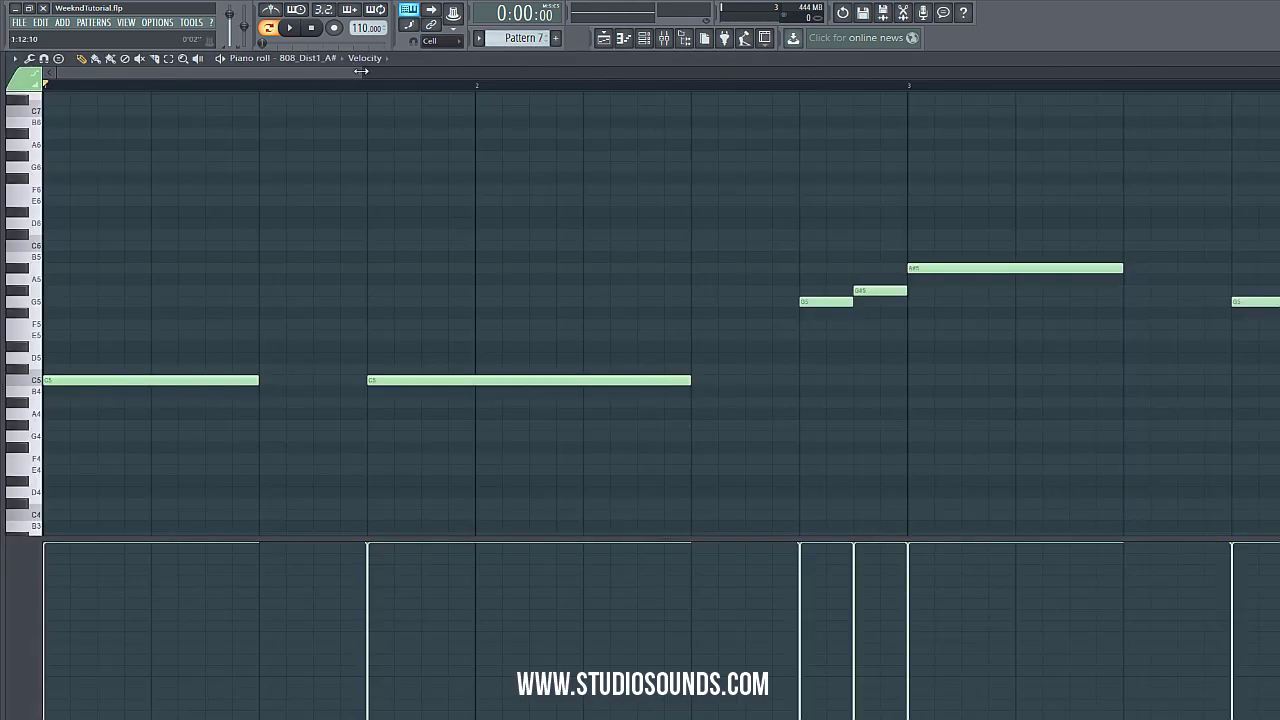
{"action": "left_click_drag", "start_coordinate": [361, 71], "coordinate": [1270, 72]}
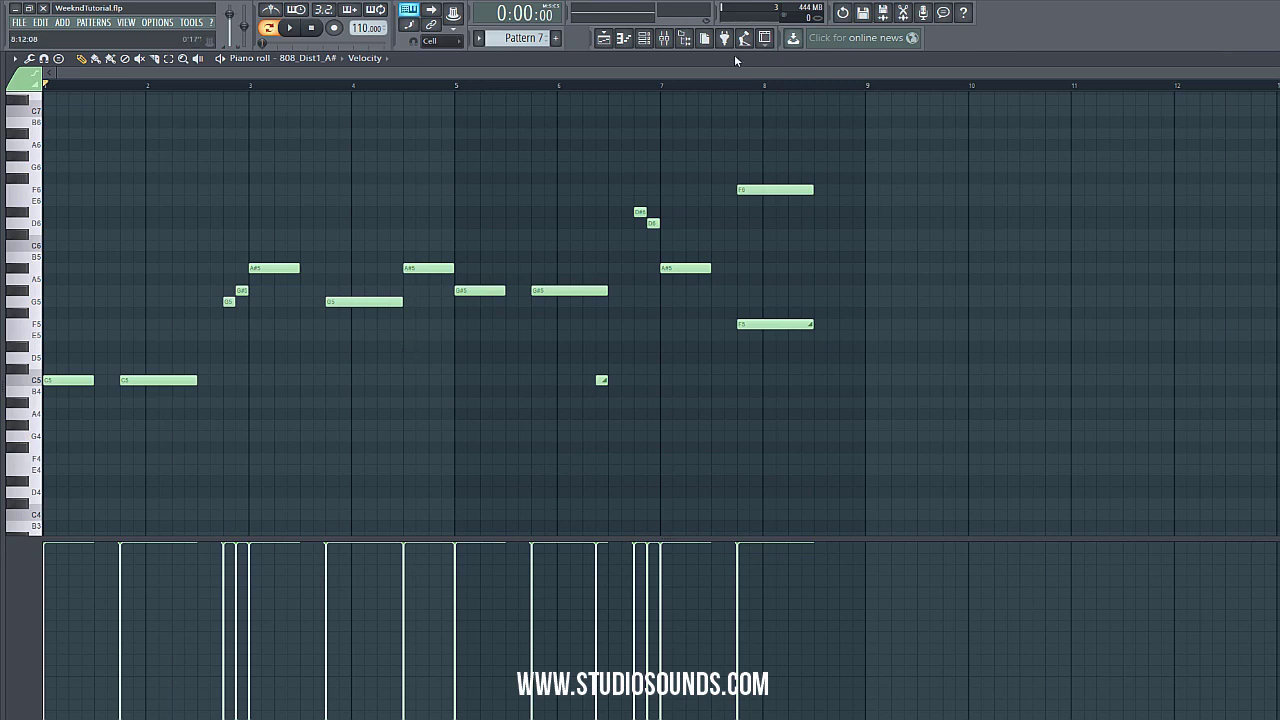
{"action": "key", "text": "alt+q"}
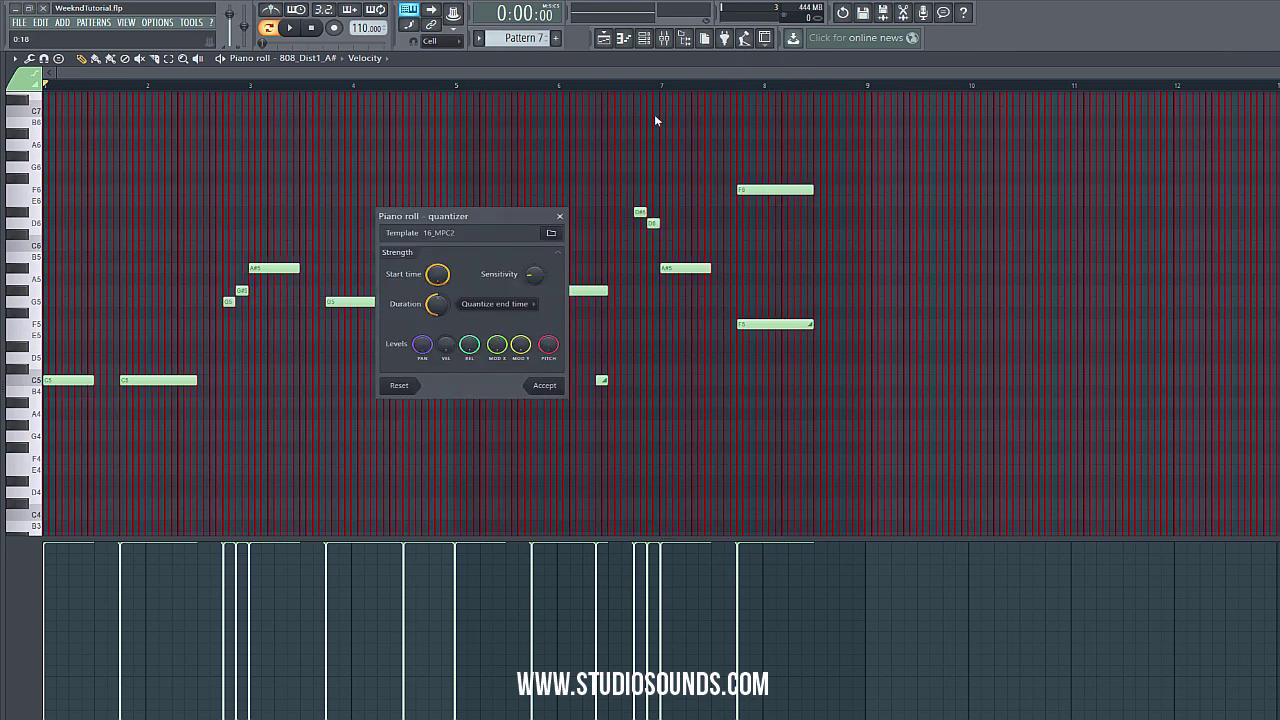
{"action": "left_click", "coordinate": [545, 386]}
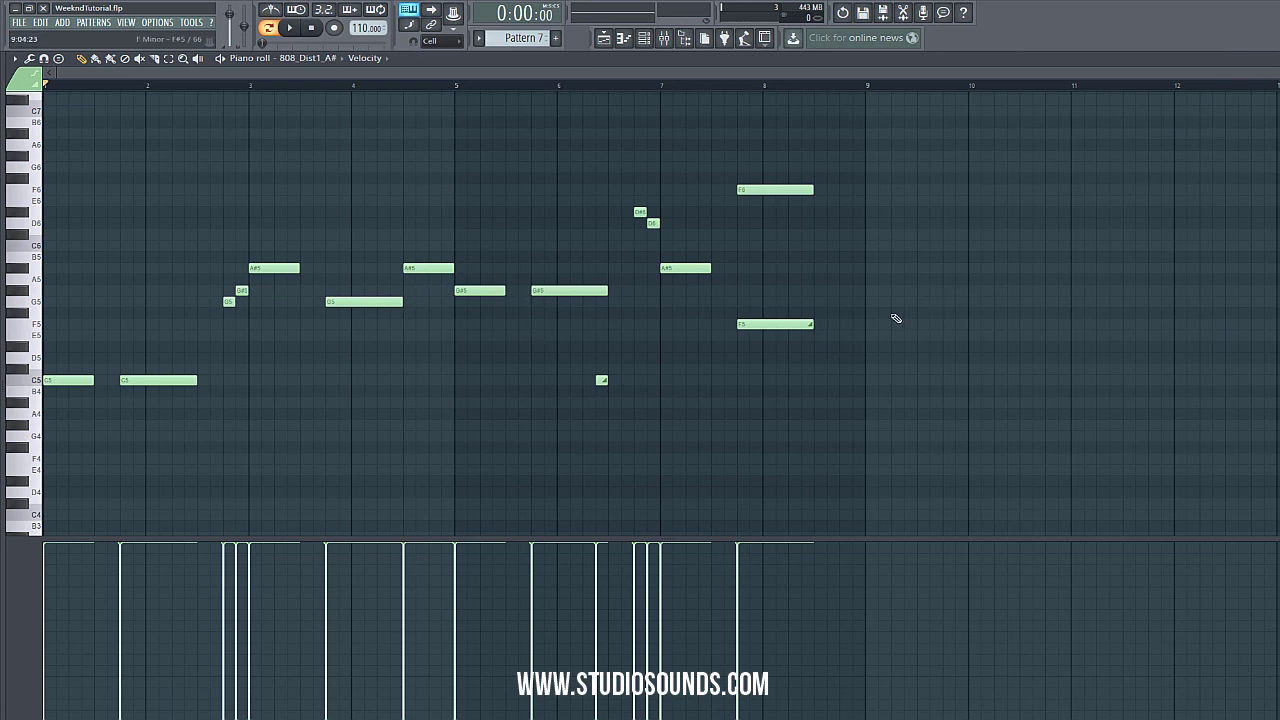
- Place a second Pattern 7 clip on Track 6 of the playlist, starting at bar 17
{"action": "left_click", "coordinate": [1273, 57]}
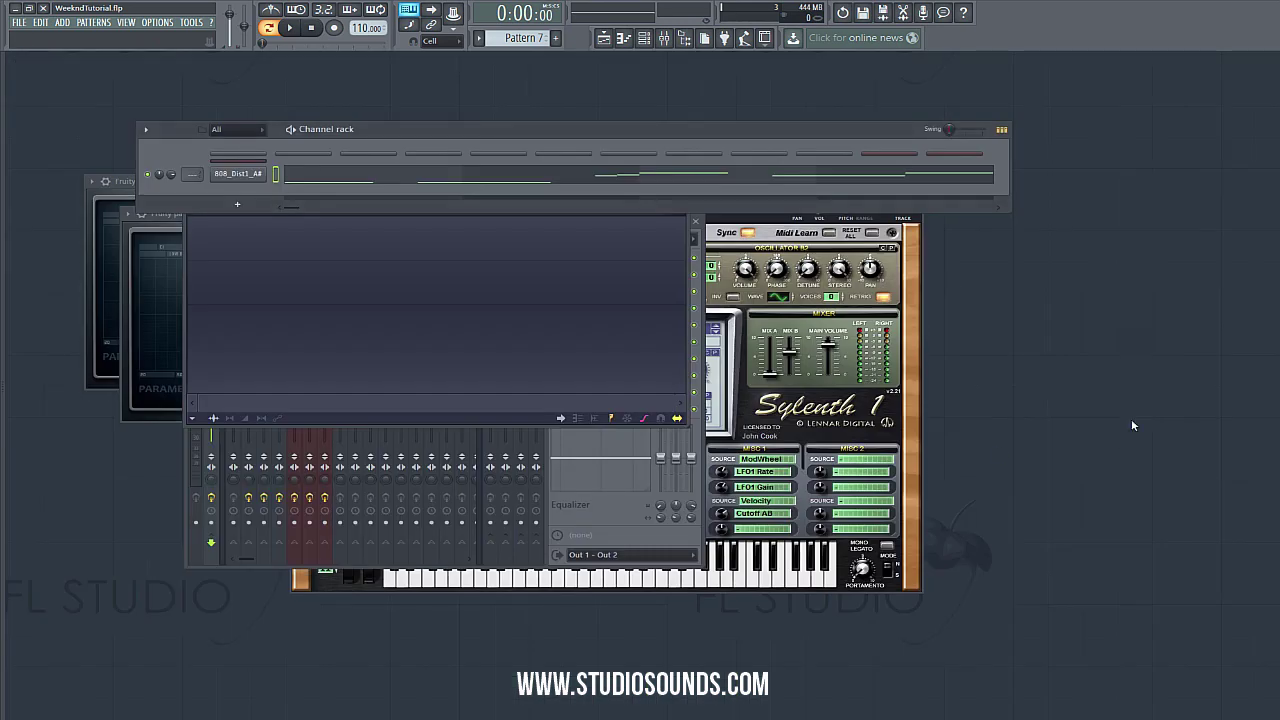
{"action": "left_click", "coordinate": [604, 40]}
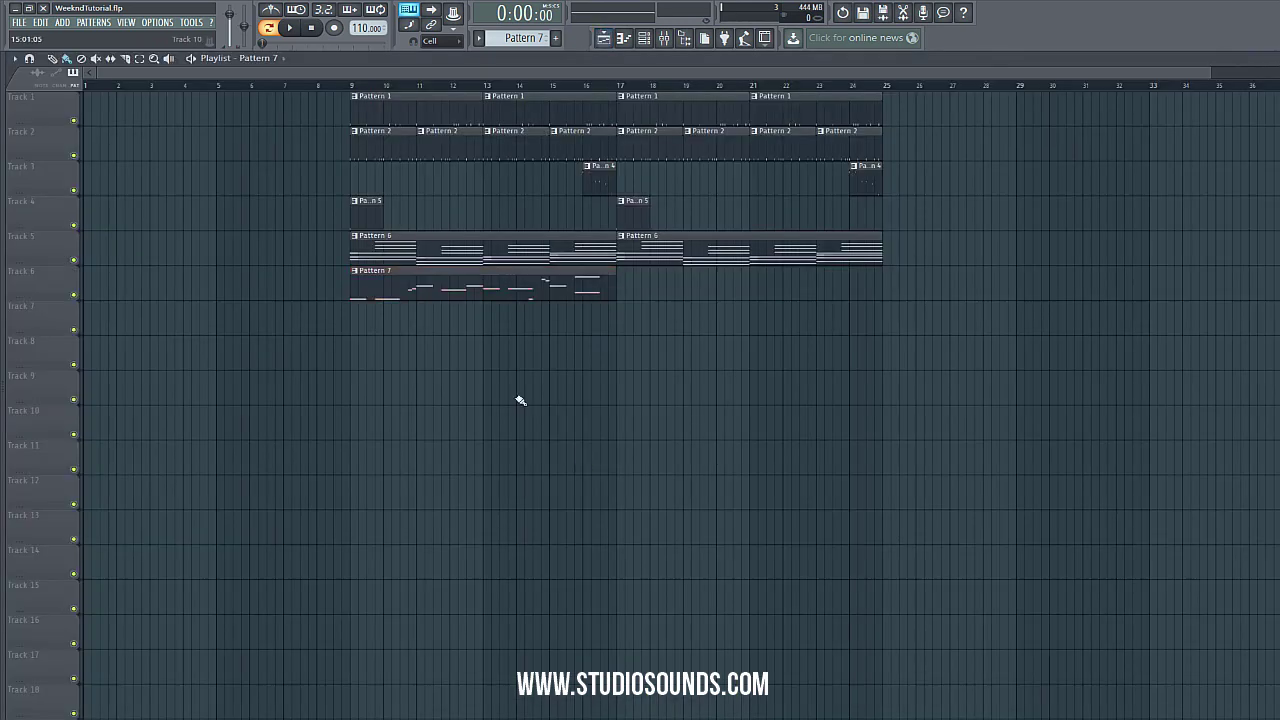
{"action": "left_click", "coordinate": [613, 287]}
- Play the arrangement in song mode from just before bar 9 to hear the 808 with the other patterns
{"action": "left_click", "coordinate": [333, 86]}
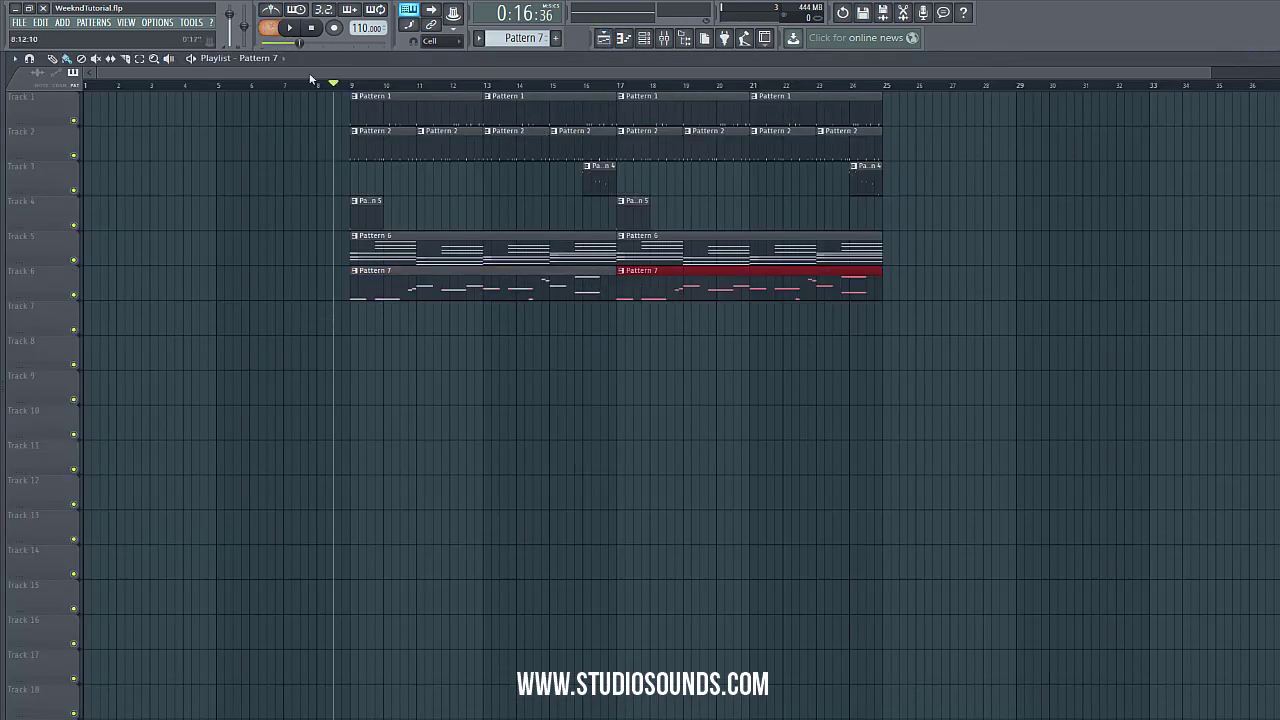
{"action": "left_click", "coordinate": [1273, 57]}
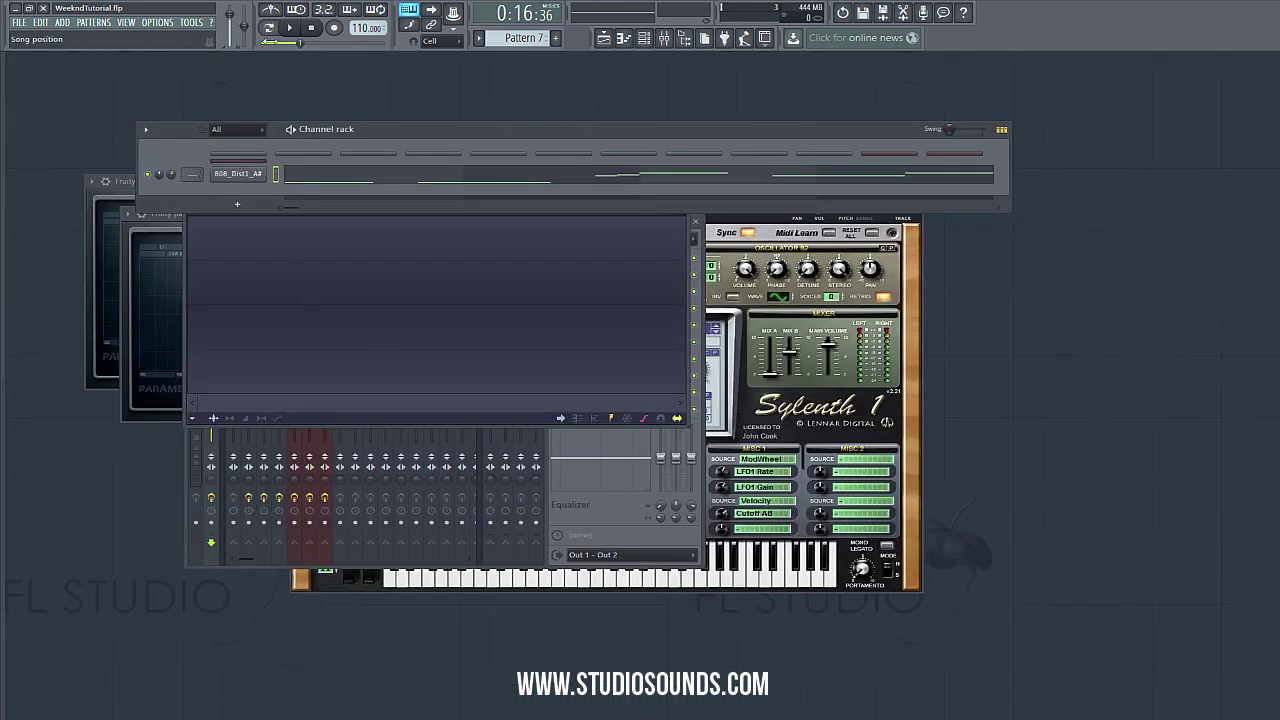
{"action": "left_click", "coordinate": [295, 28]}
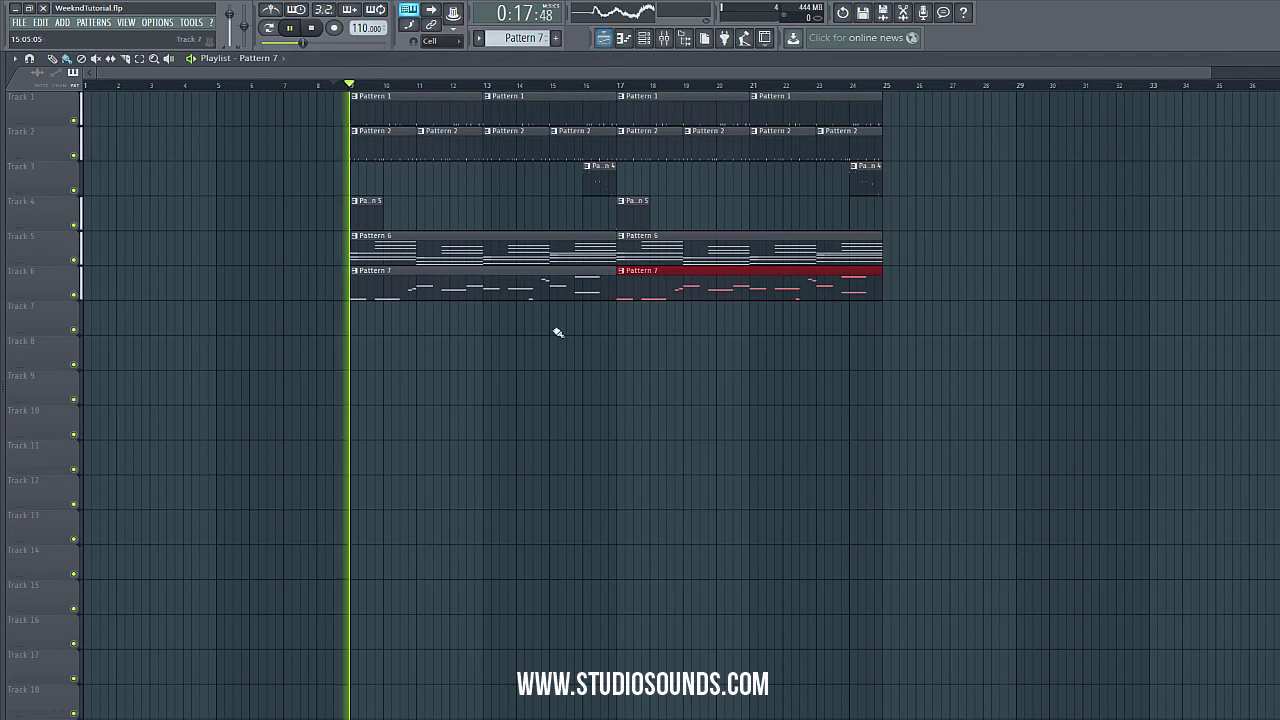
{"action": "left_click", "coordinate": [603, 37]}
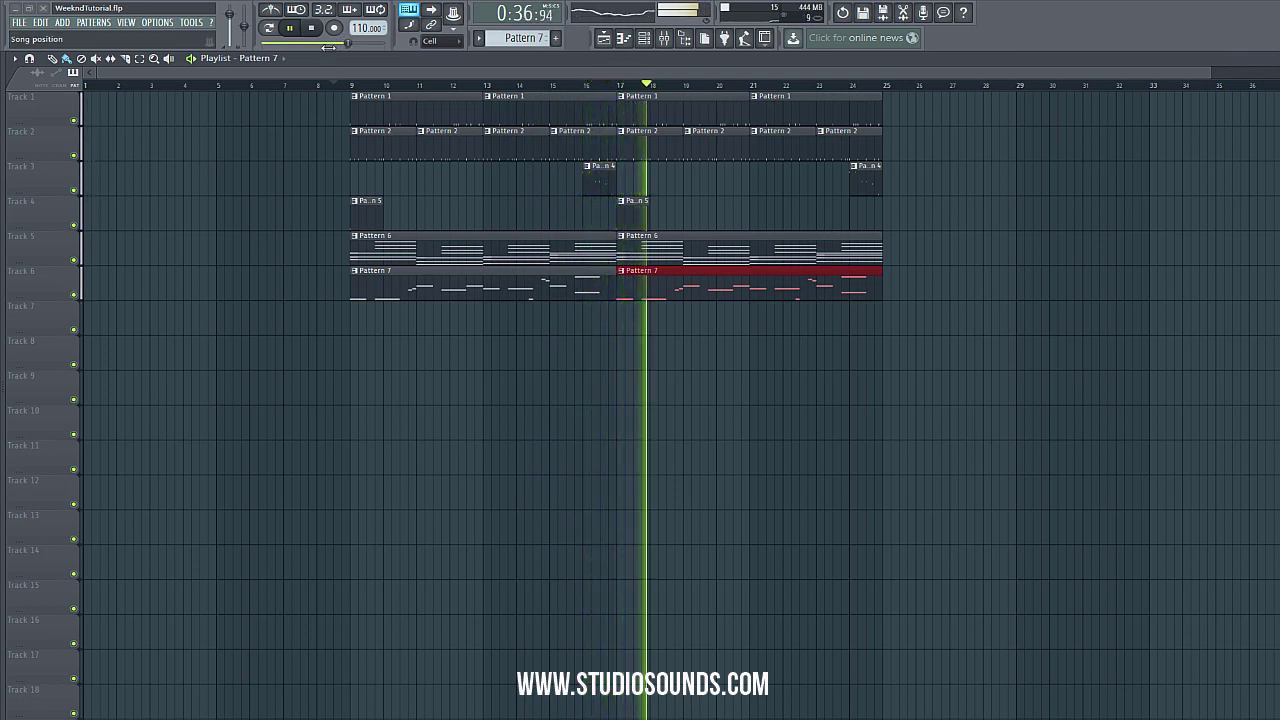
{"action": "key", "text": "space"}
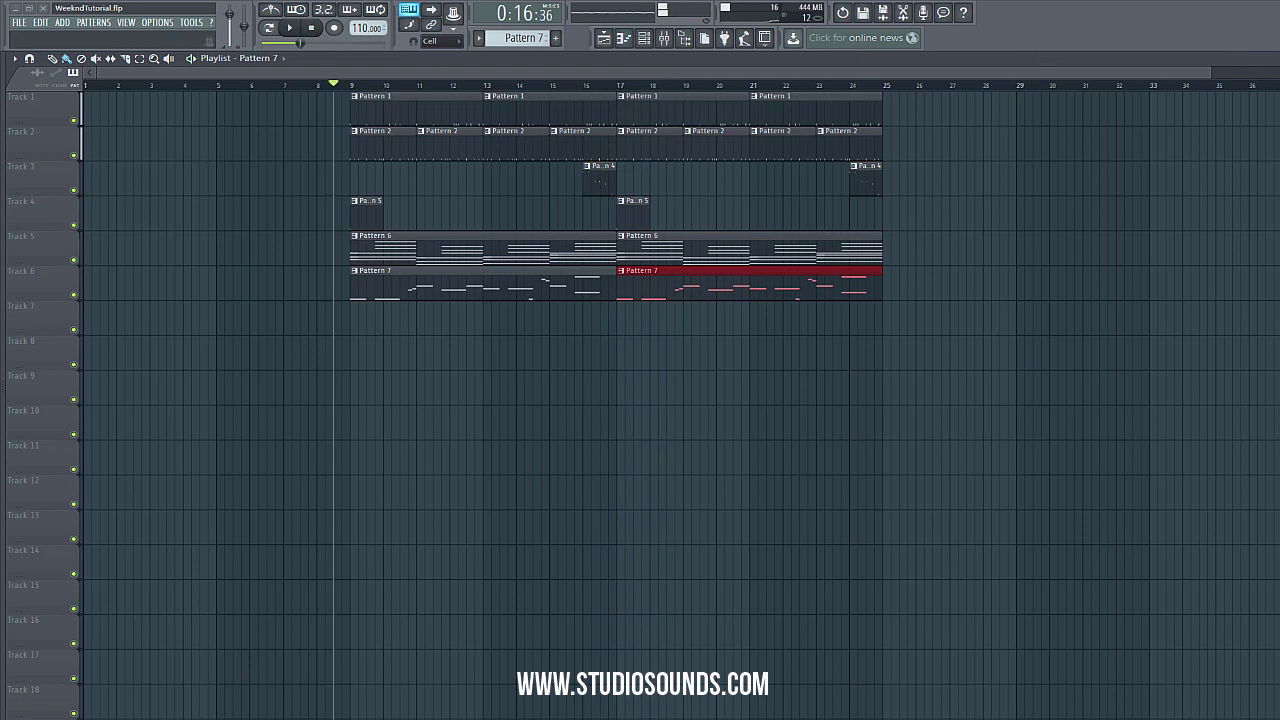
- Open the 808_Dist1_A# channel's volume envelope settings and audition Pattern 7 on its own
{"action": "key", "text": "F5"}
{"action": "left_click", "coordinate": [238, 174]}
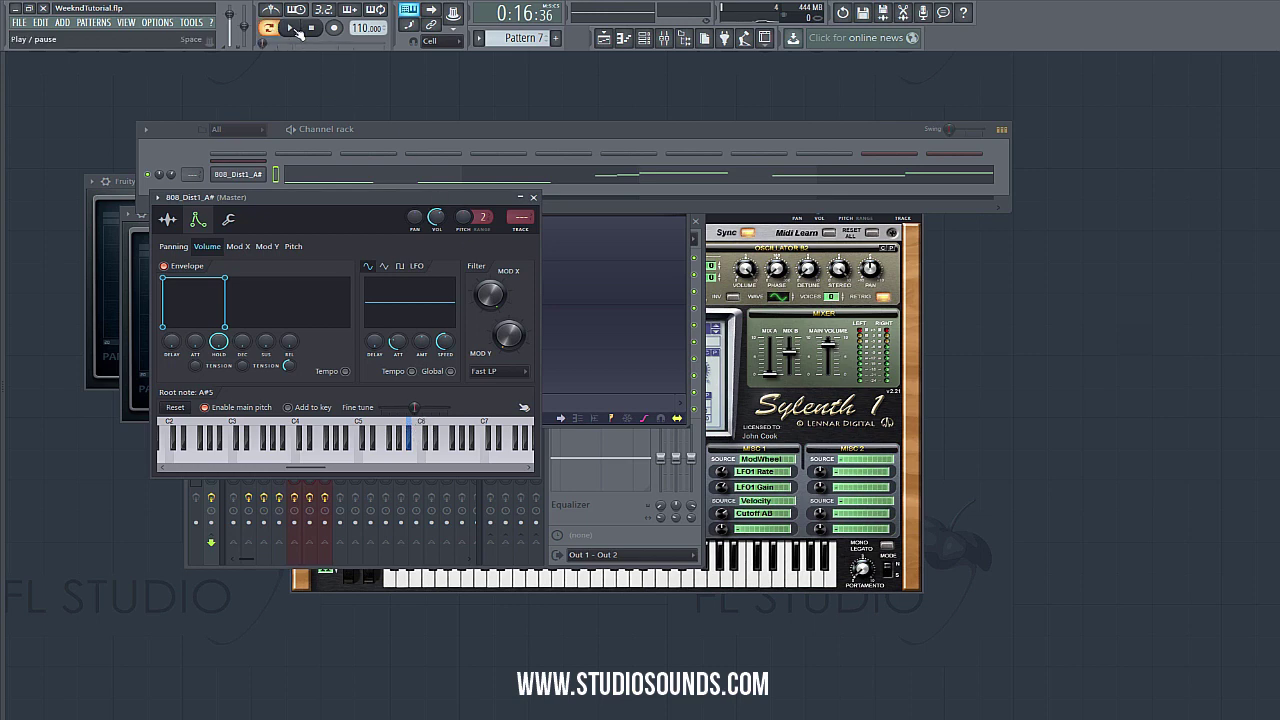
{"action": "left_click", "coordinate": [291, 28]}
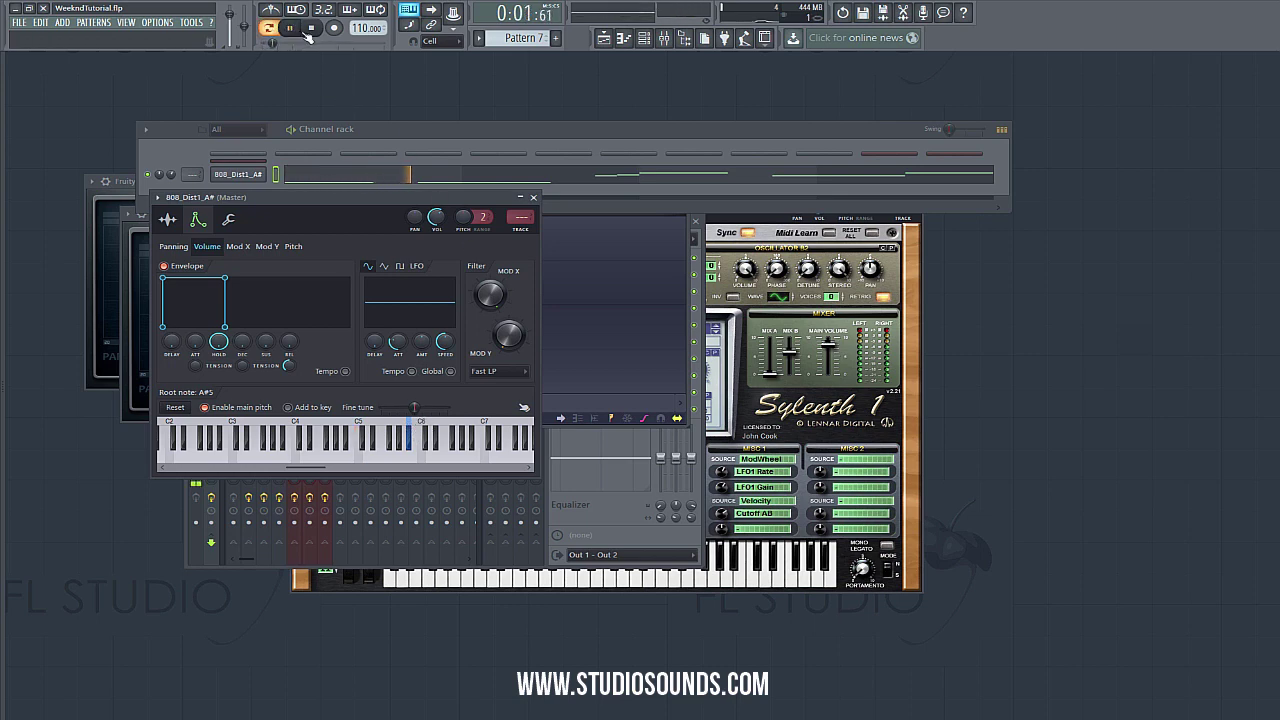
{"action": "left_click", "coordinate": [310, 29]}
- Play the arrangement from bar 9 in song mode, checking the 808_Dist1_A# channel volume, and clear the clip selection
{"action": "left_click", "coordinate": [603, 37]}
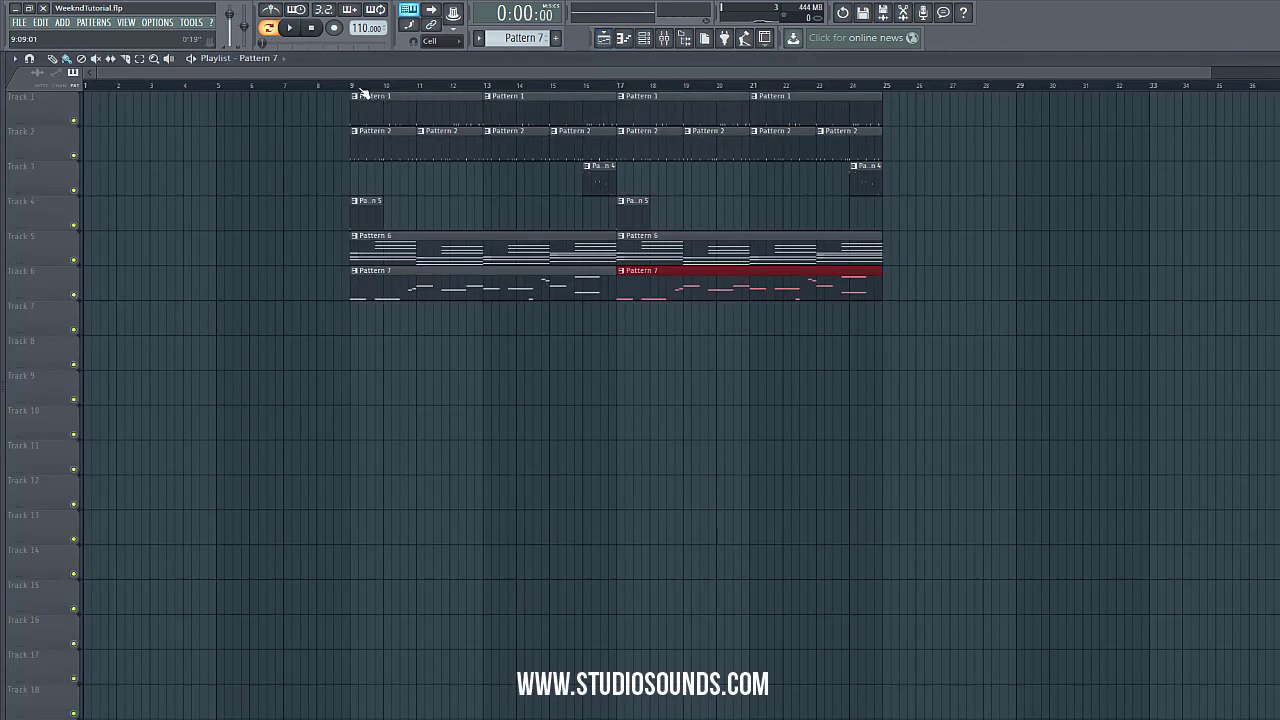
{"action": "left_click", "coordinate": [362, 88]}
{"action": "key", "text": "space"}
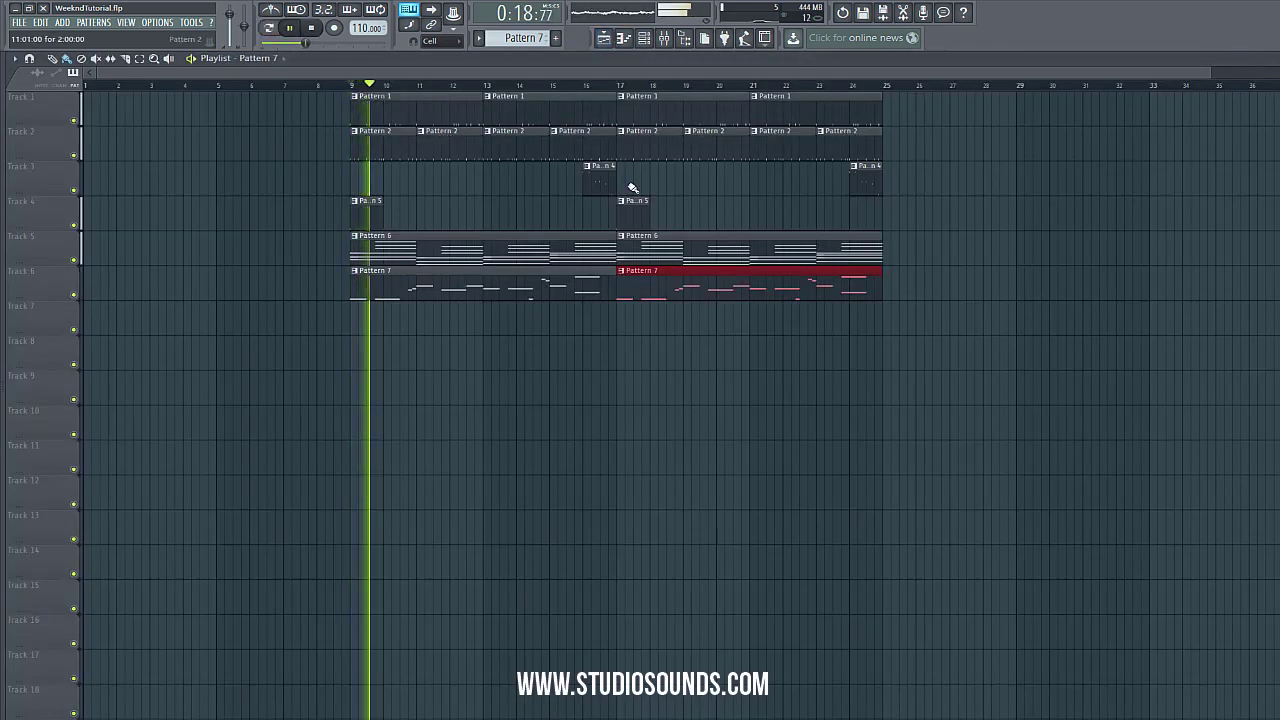
{"action": "key", "text": "F5"}
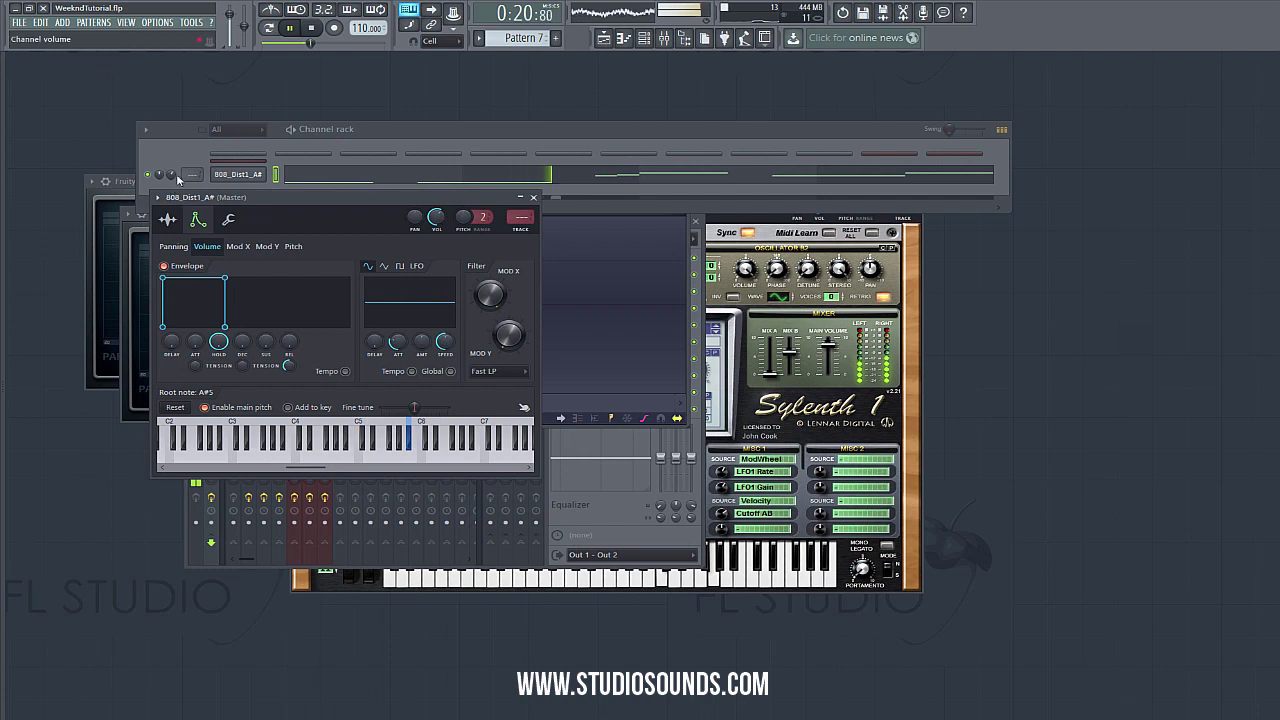
{"action": "left_click", "coordinate": [177, 177]}
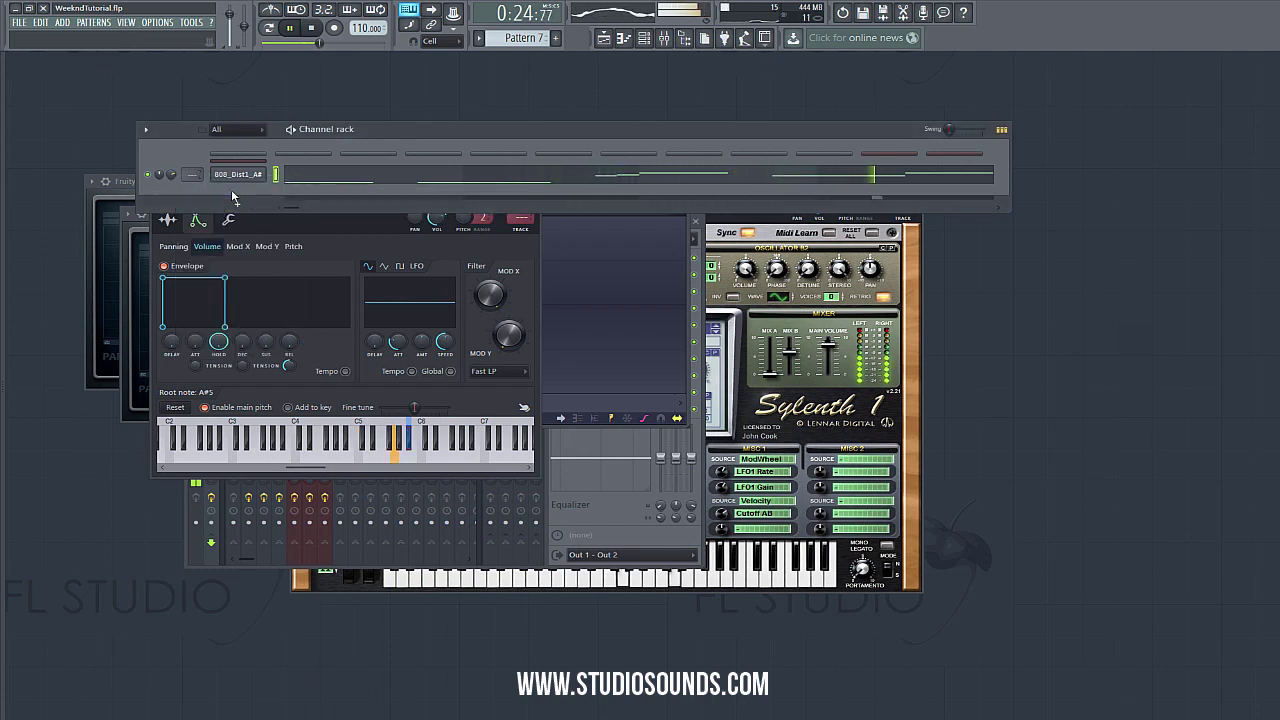
{"action": "left_click", "coordinate": [604, 39]}
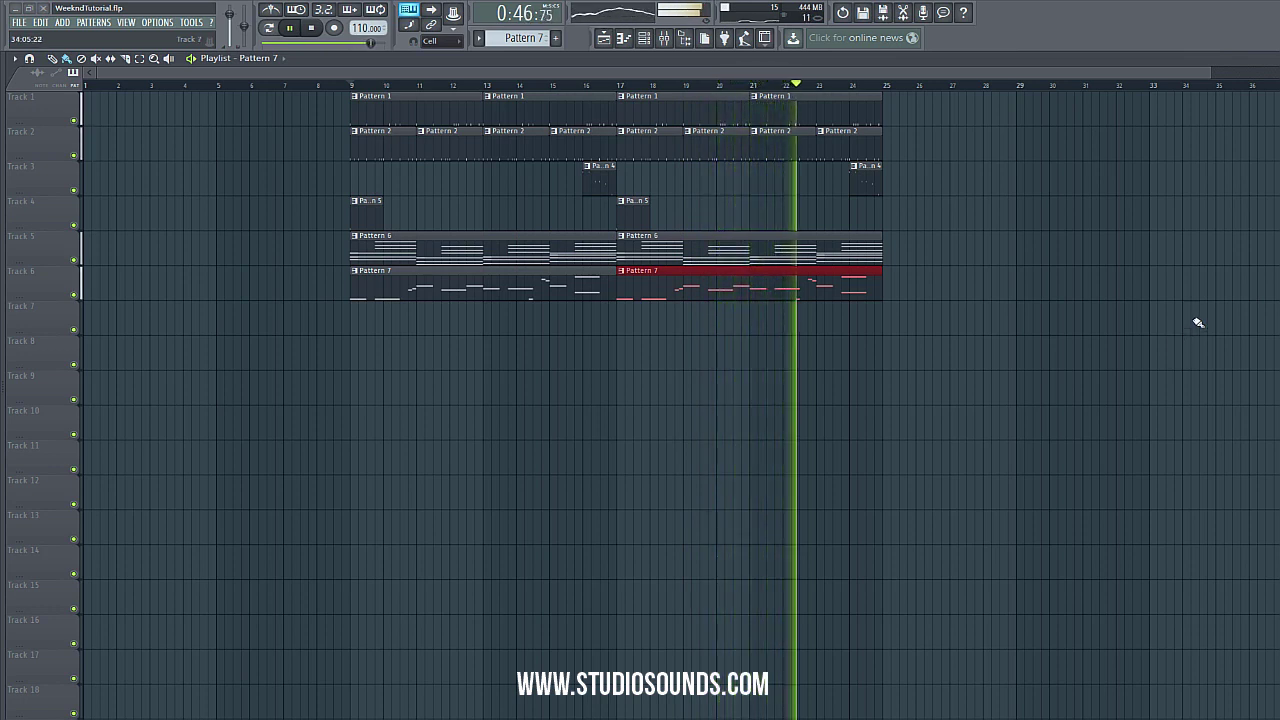
{"action": "left_click", "coordinate": [326, 28]}
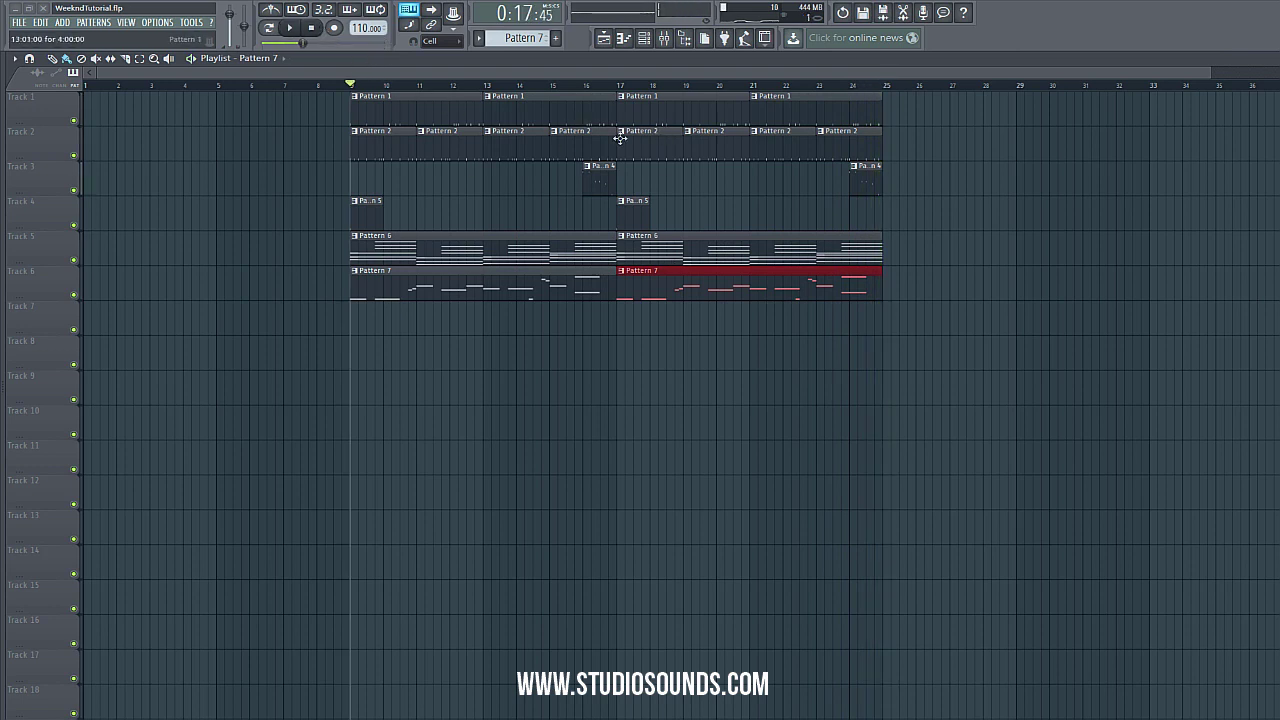
{"action": "left_click", "coordinate": [1022, 288]}
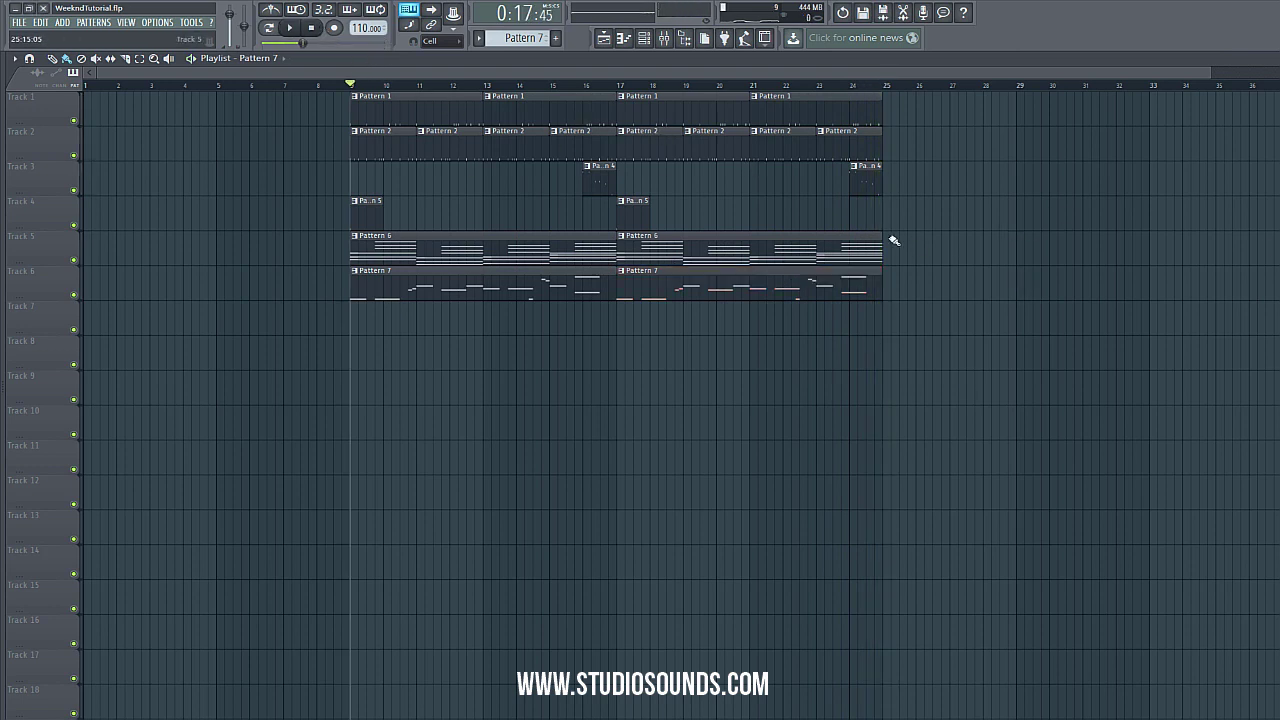
- Extend the arrangement with Pattern 6 on Track 5 and Pattern 5 on Track 4 at bar 25, plus Pattern 4 on Track 3 at bar 32
{"action": "left_click", "coordinate": [894, 250]}
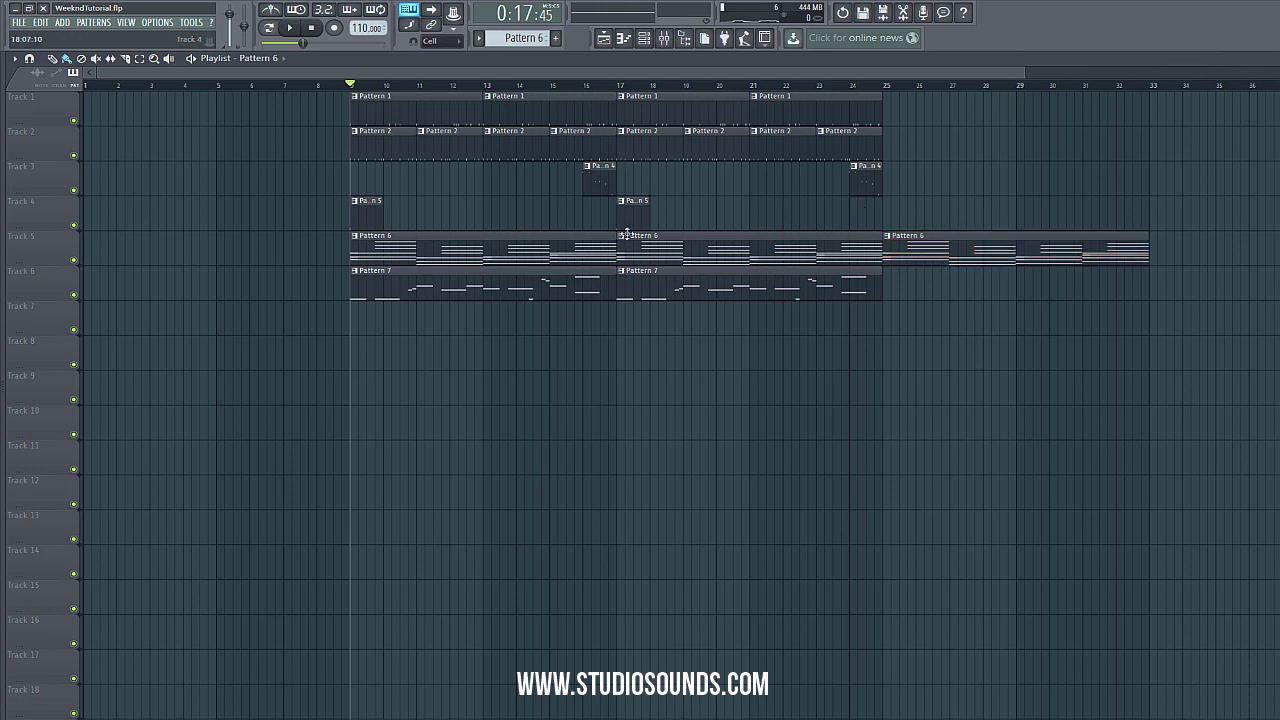
{"action": "left_click", "coordinate": [640, 222]}
{"action": "left_click", "coordinate": [891, 215]}
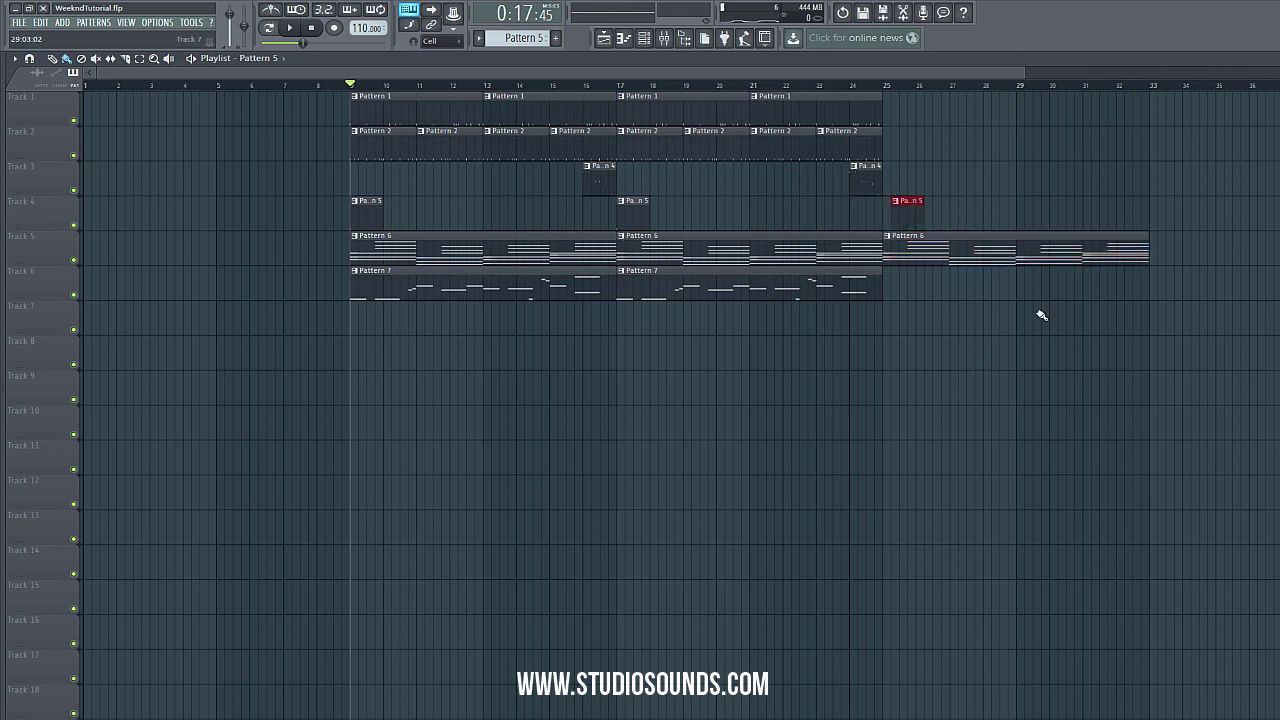
{"action": "left_click_drag", "start_coordinate": [903, 217], "coordinate": [895, 217]}
{"action": "left_click_drag", "start_coordinate": [667, 75], "coordinate": [992, 76]}
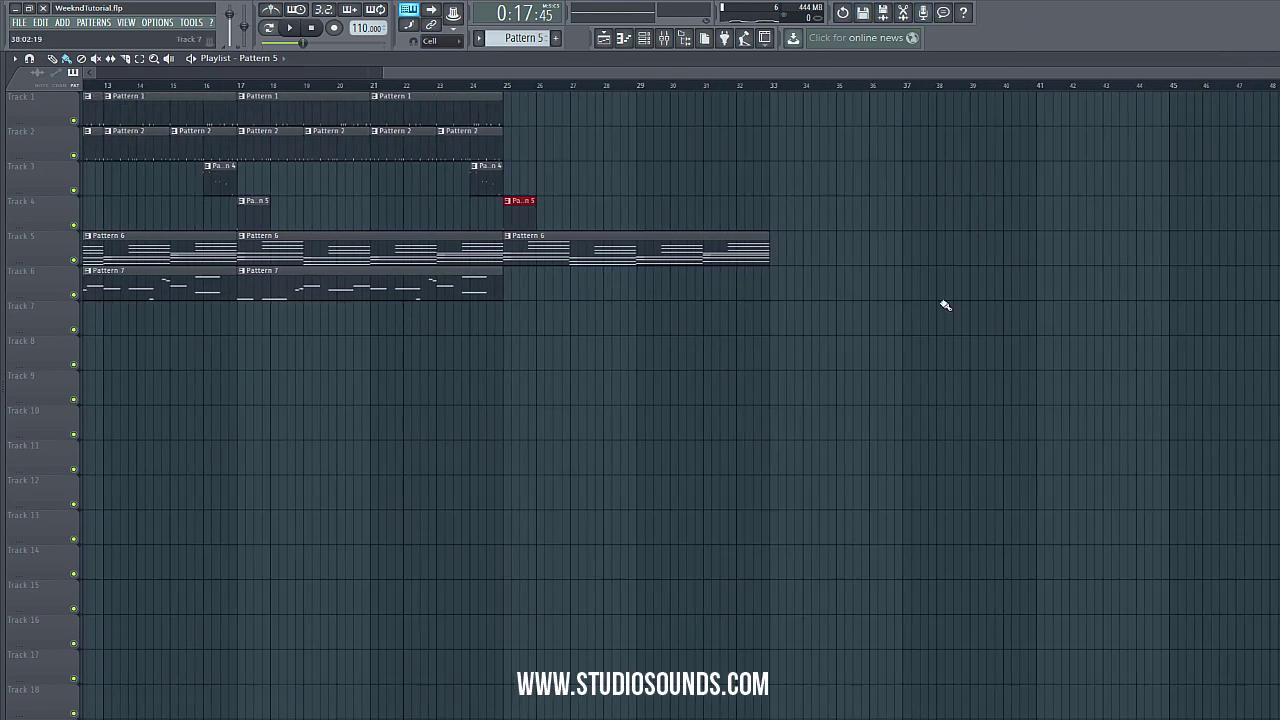
{"action": "left_click", "coordinate": [674, 428]}
{"action": "left_click", "coordinate": [746, 185]}
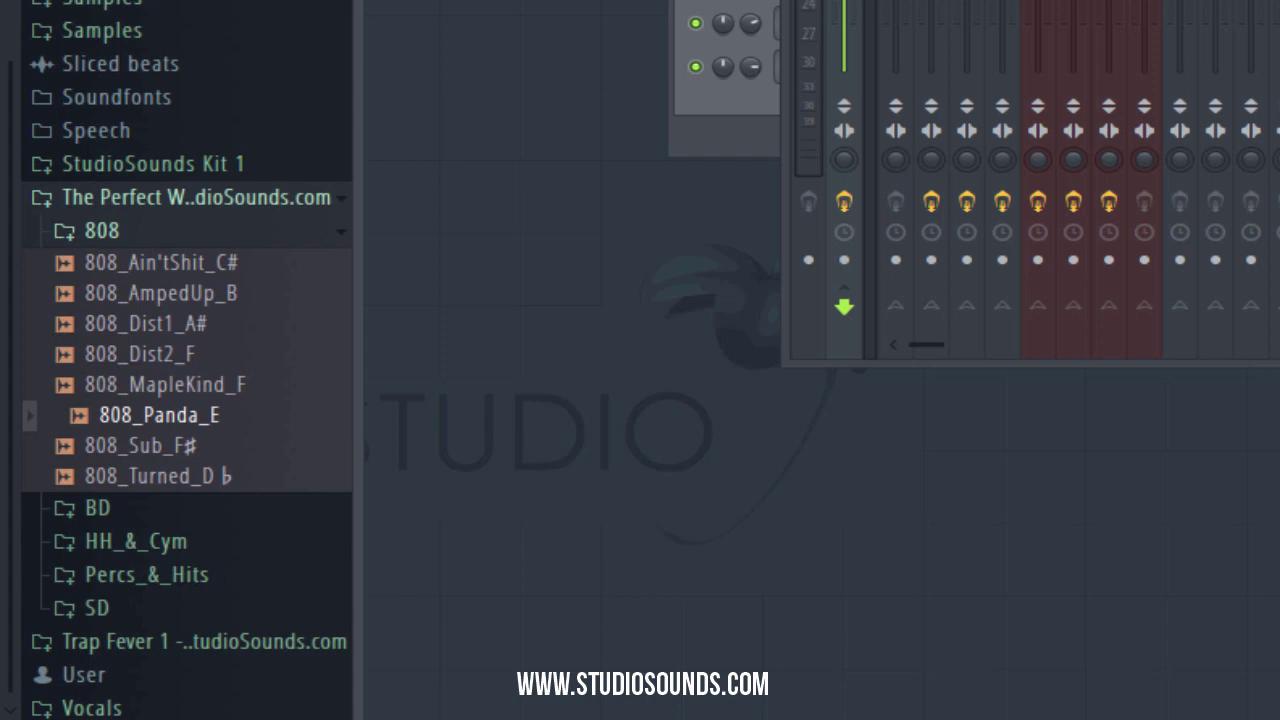
- Audition samples in the sound kit's 808 folder and check the root note in the 808_Dist1_A# channel settings
{"action": "left_click_drag", "start_coordinate": [160, 415], "coordinate": [253, 493]}
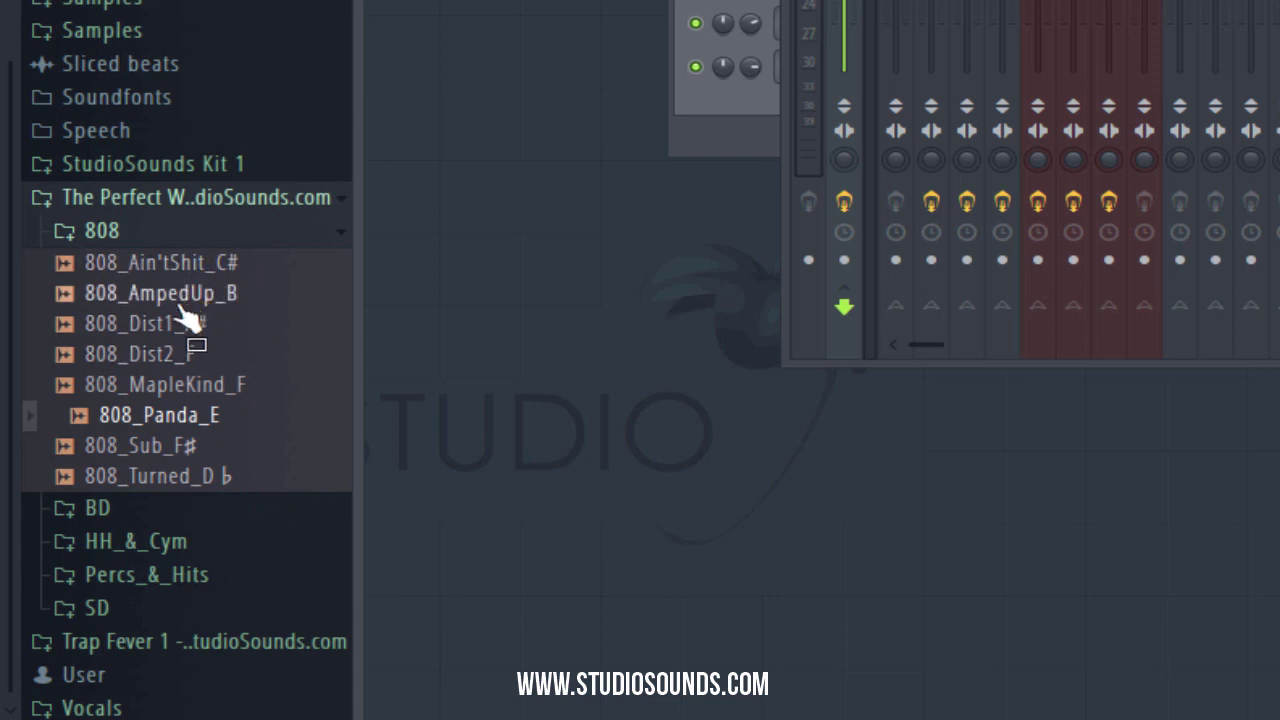
{"action": "left_click", "coordinate": [218, 476]}
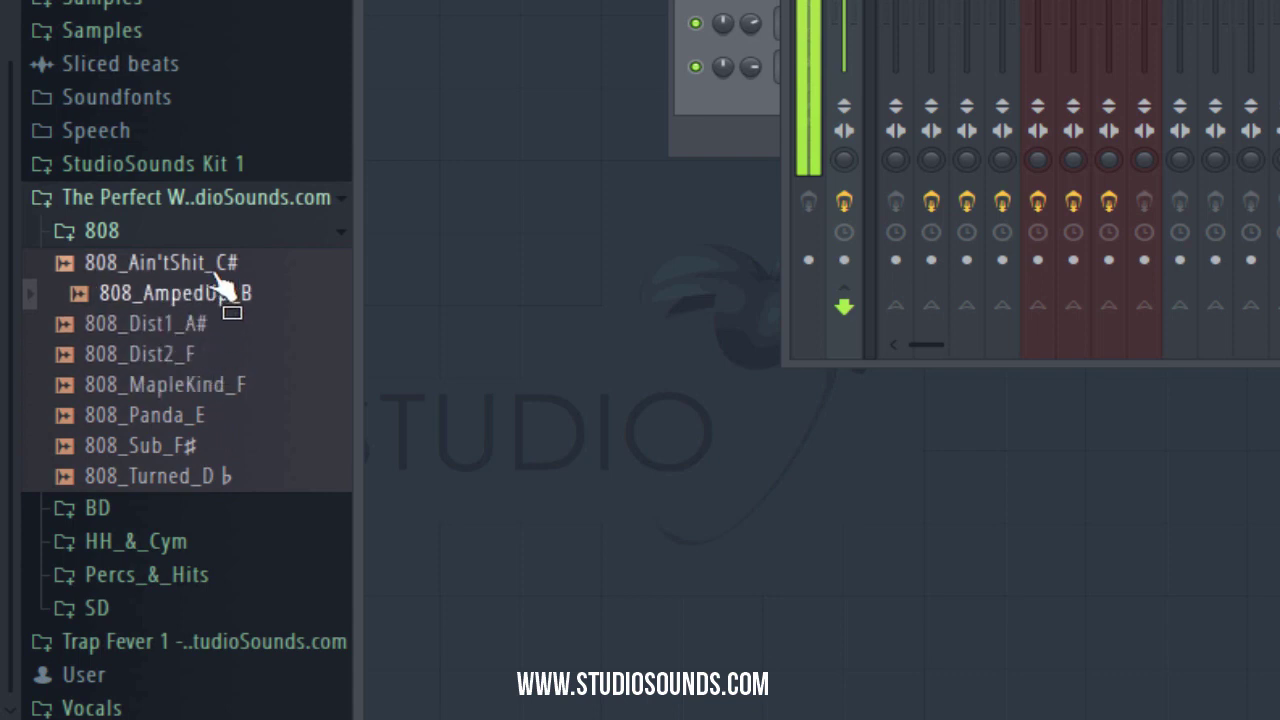
{"action": "left_click_drag", "start_coordinate": [258, 262], "coordinate": [1085, 640]}
{"action": "left_click", "coordinate": [885, 30]}
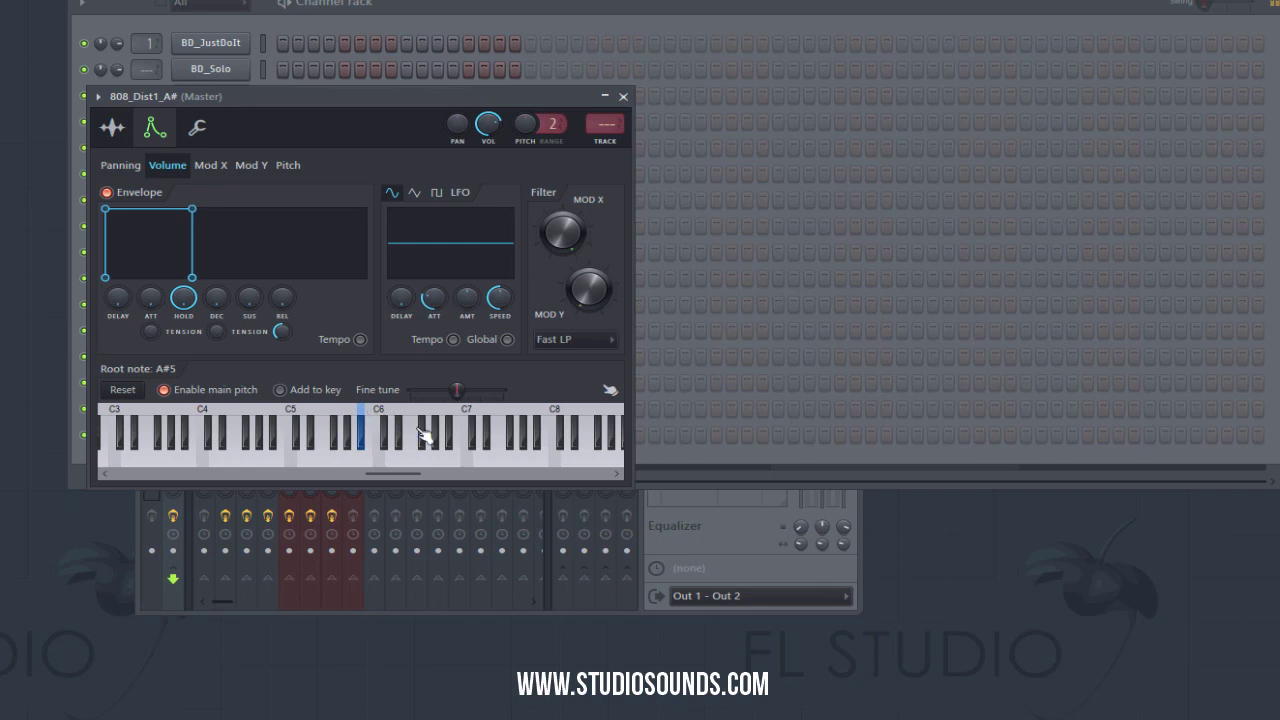
{"action": "key", "text": "Escape"}
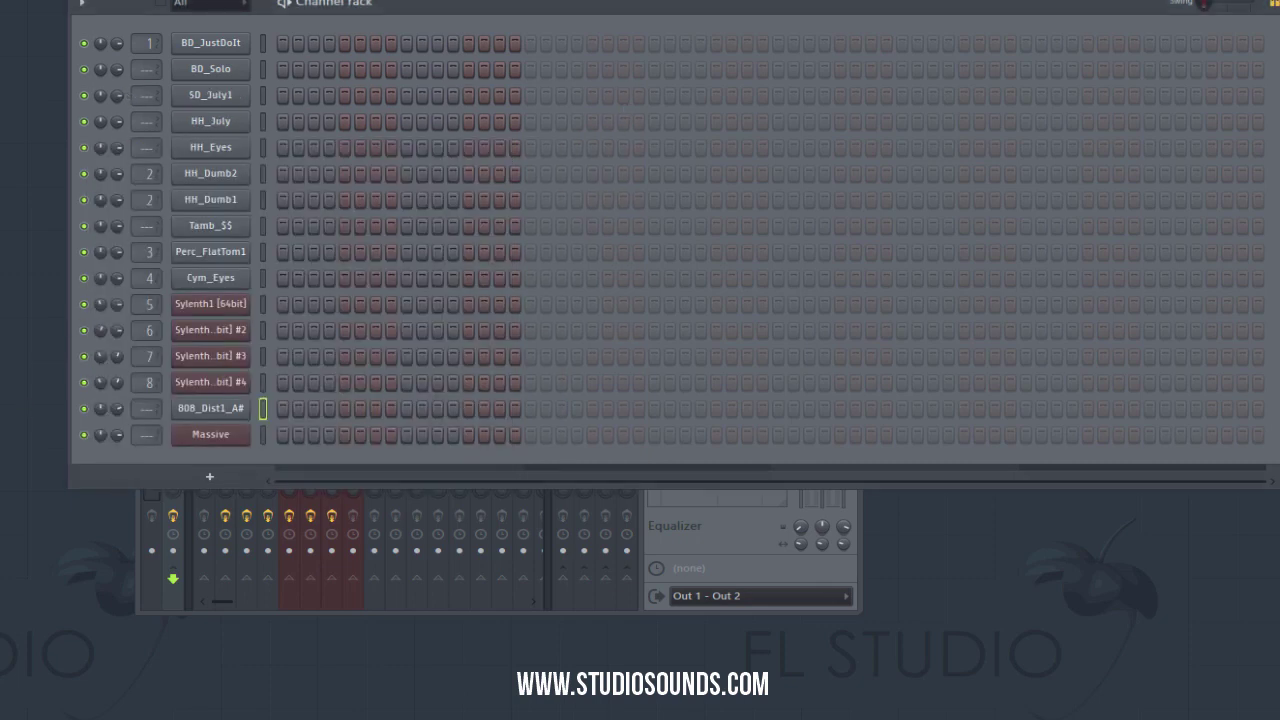
- Load the 808_Dist1_A# sample into Edison on the Master track and detect its pitch regions
{"action": "left_click", "coordinate": [422, 606]}
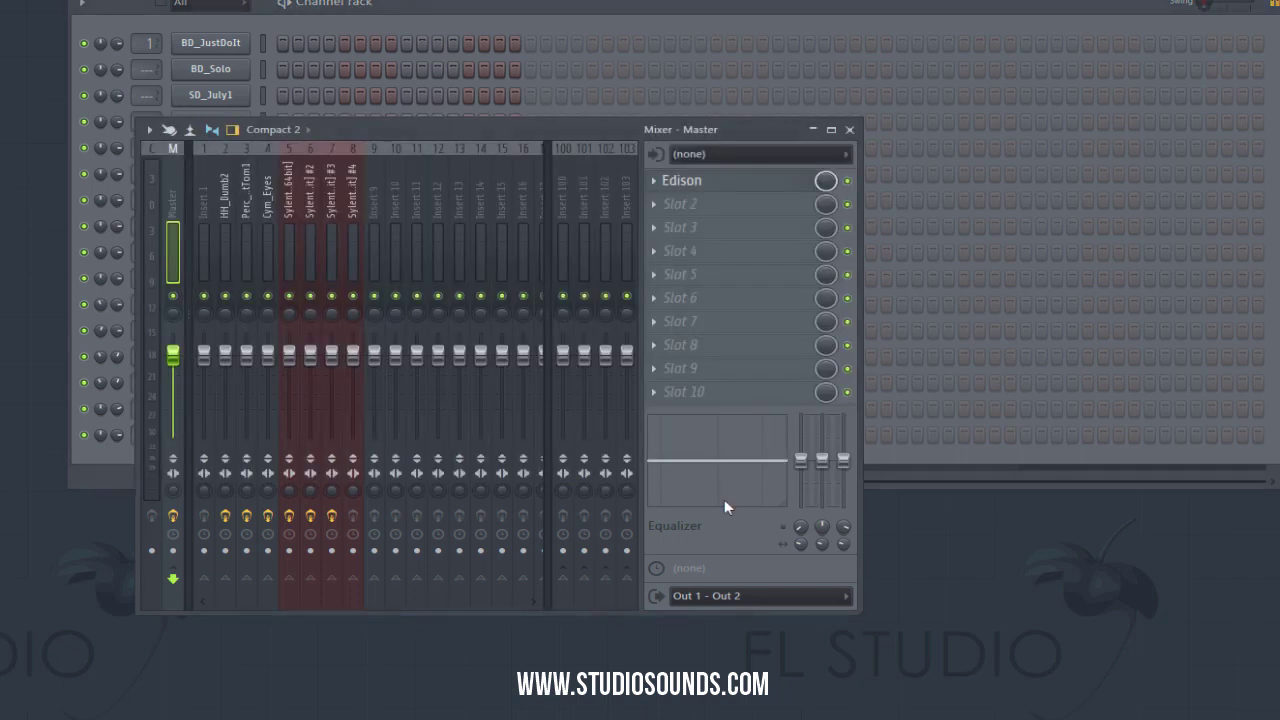
{"action": "left_click", "coordinate": [719, 190]}
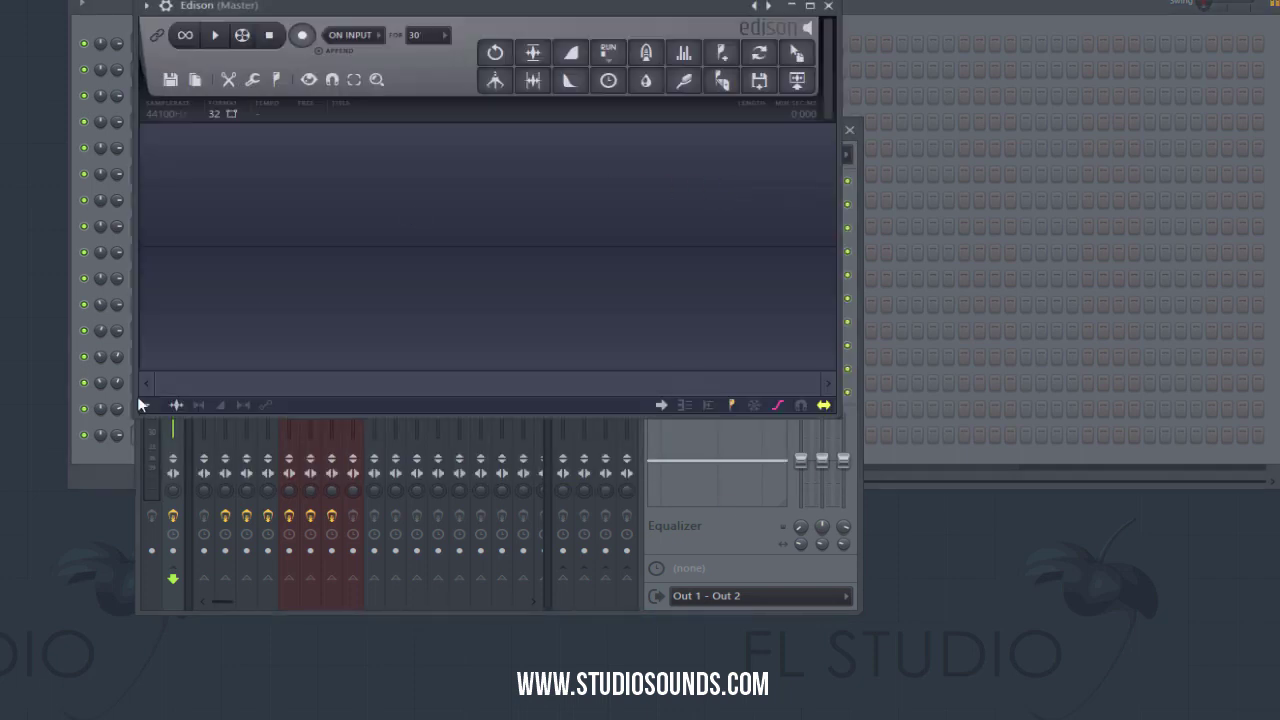
{"action": "left_click_drag", "start_coordinate": [180, 400], "coordinate": [232, 210]}
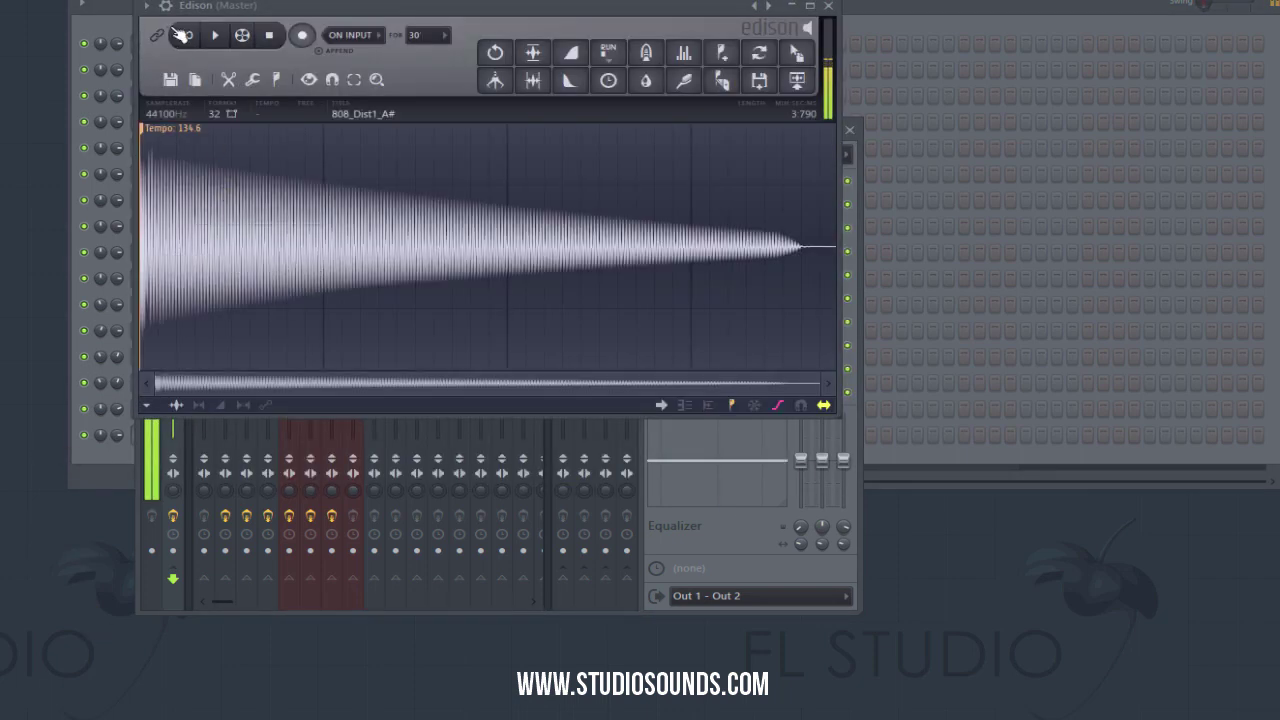
{"action": "left_click", "coordinate": [276, 79]}
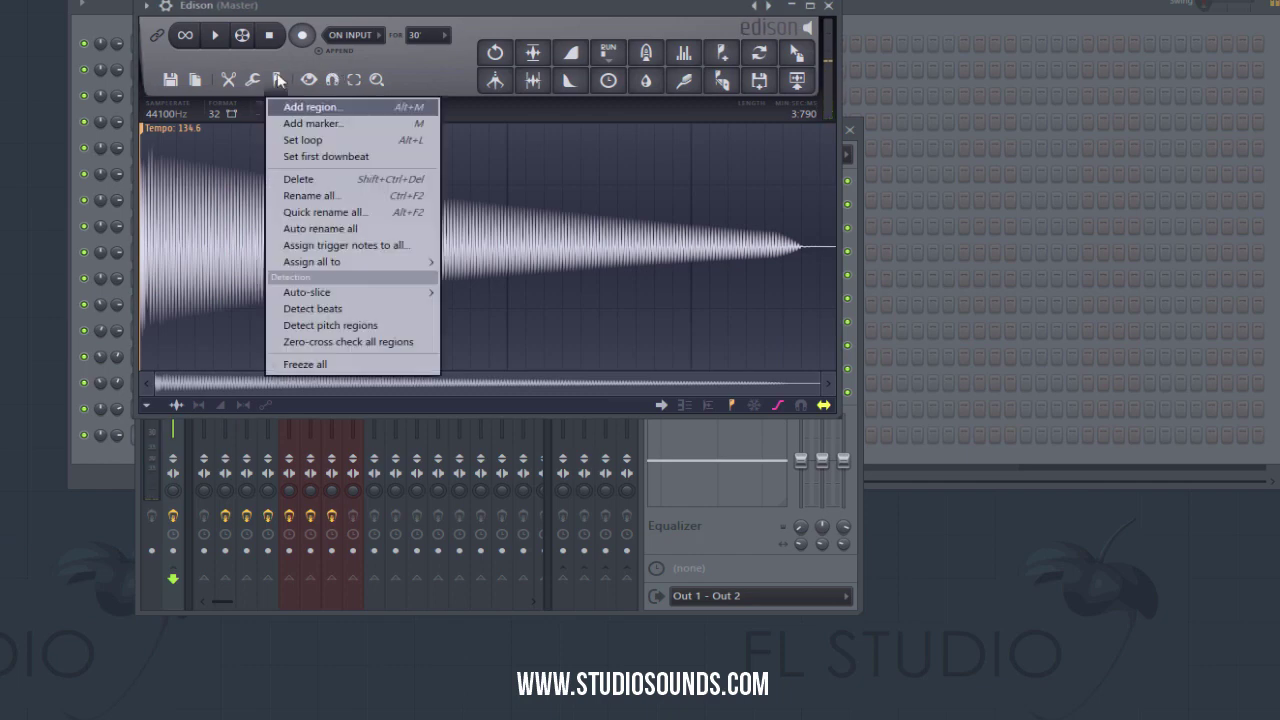
{"action": "left_click", "coordinate": [330, 325]}
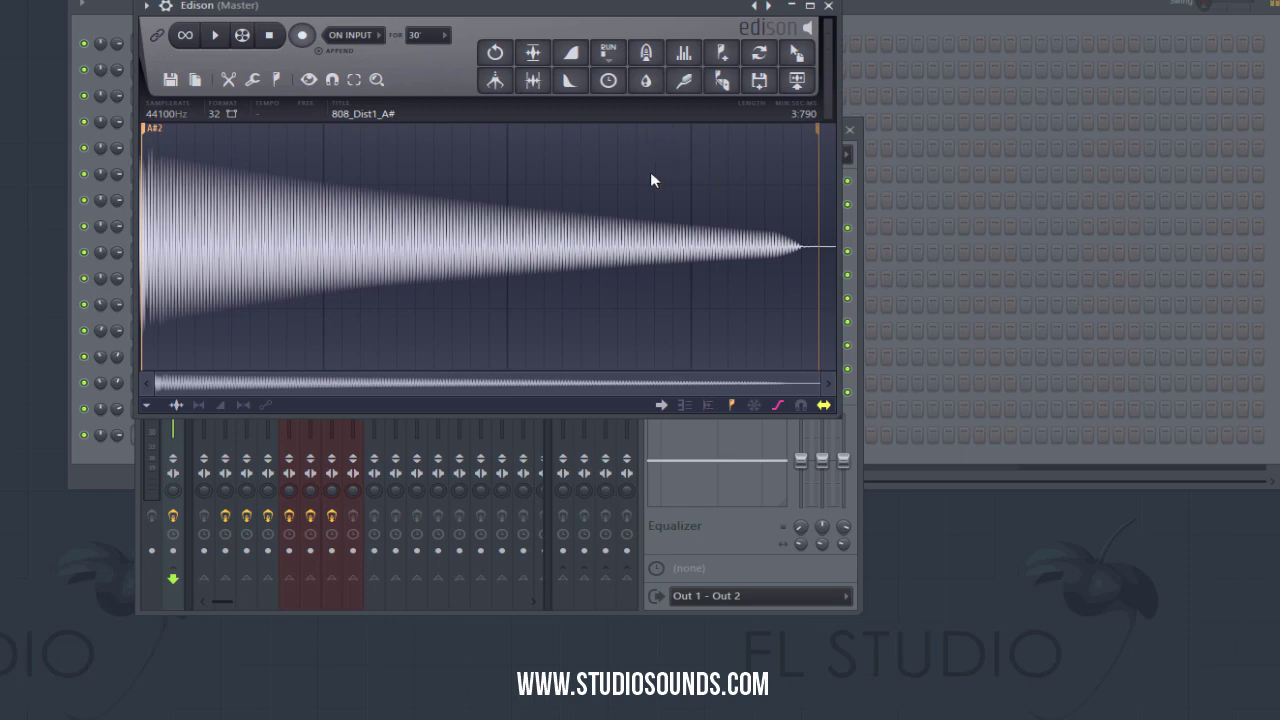
{"action": "left_click", "coordinate": [828, 5]}
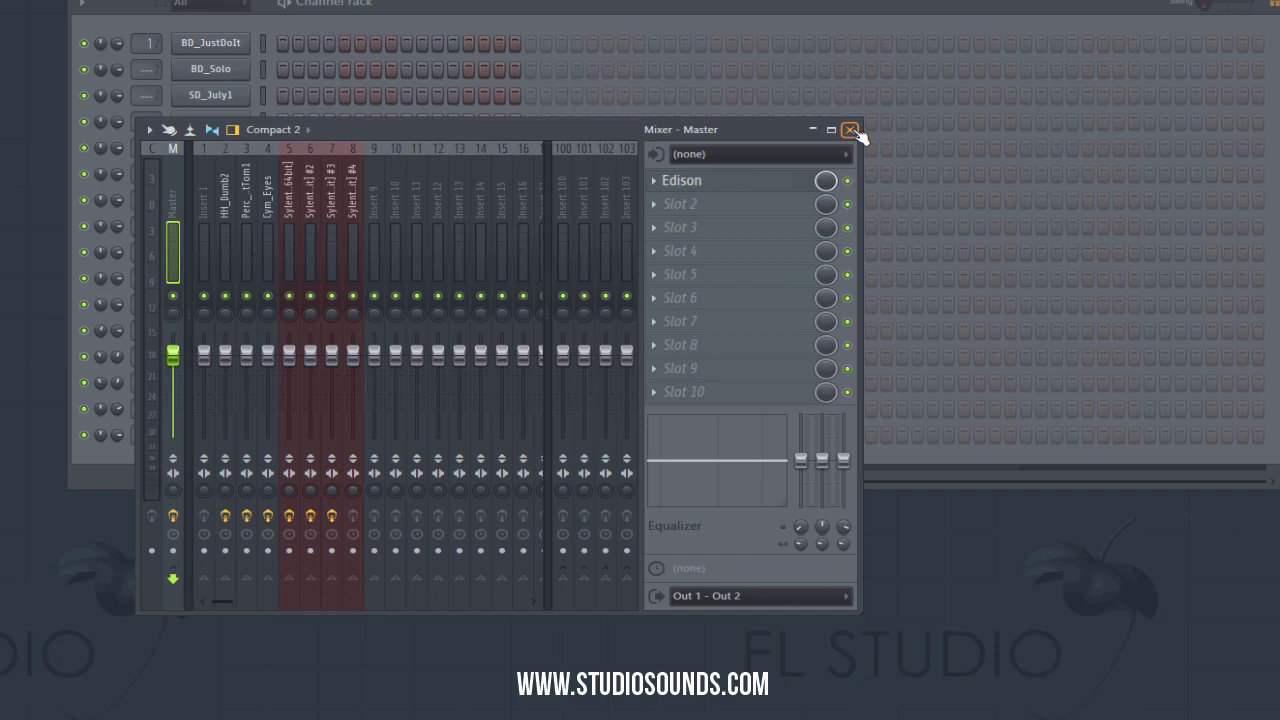
{"action": "left_click", "coordinate": [850, 130]}
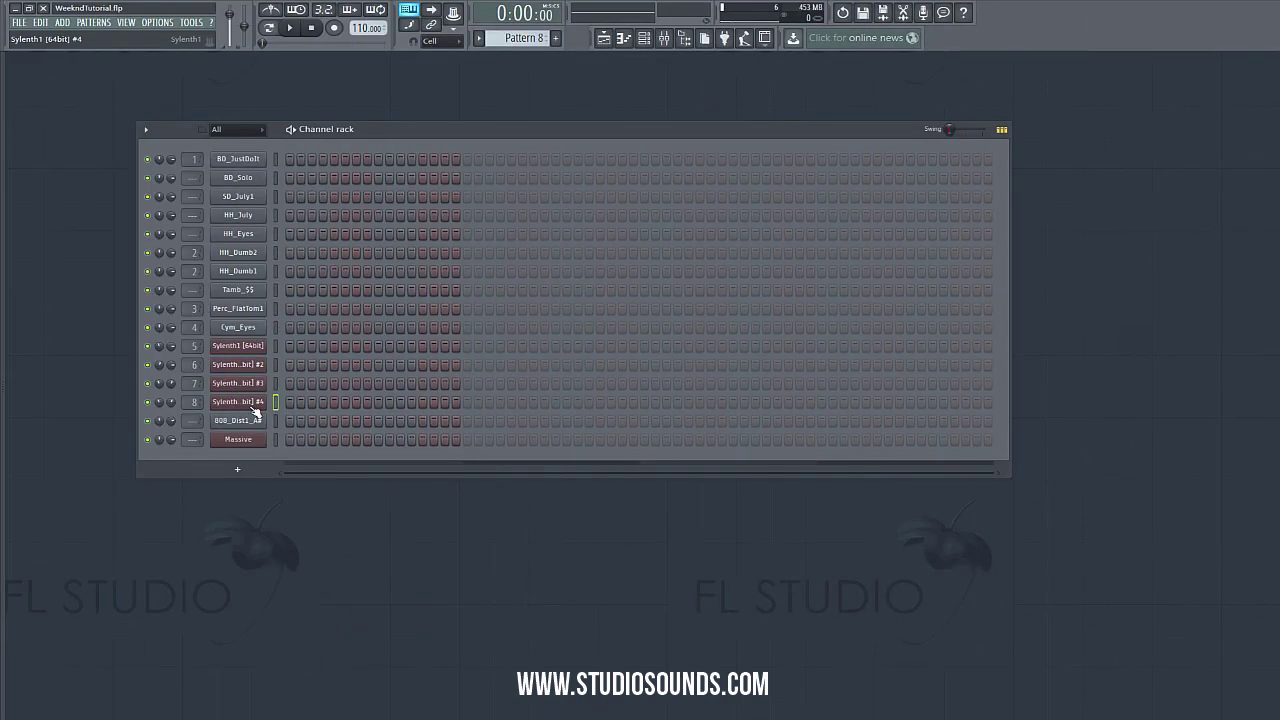
- Open the Sylenth1 [64bit] #4 synth to view its preset, and set the playlist's time selection from bar 25 to bar 33
{"action": "left_click", "coordinate": [250, 401]}
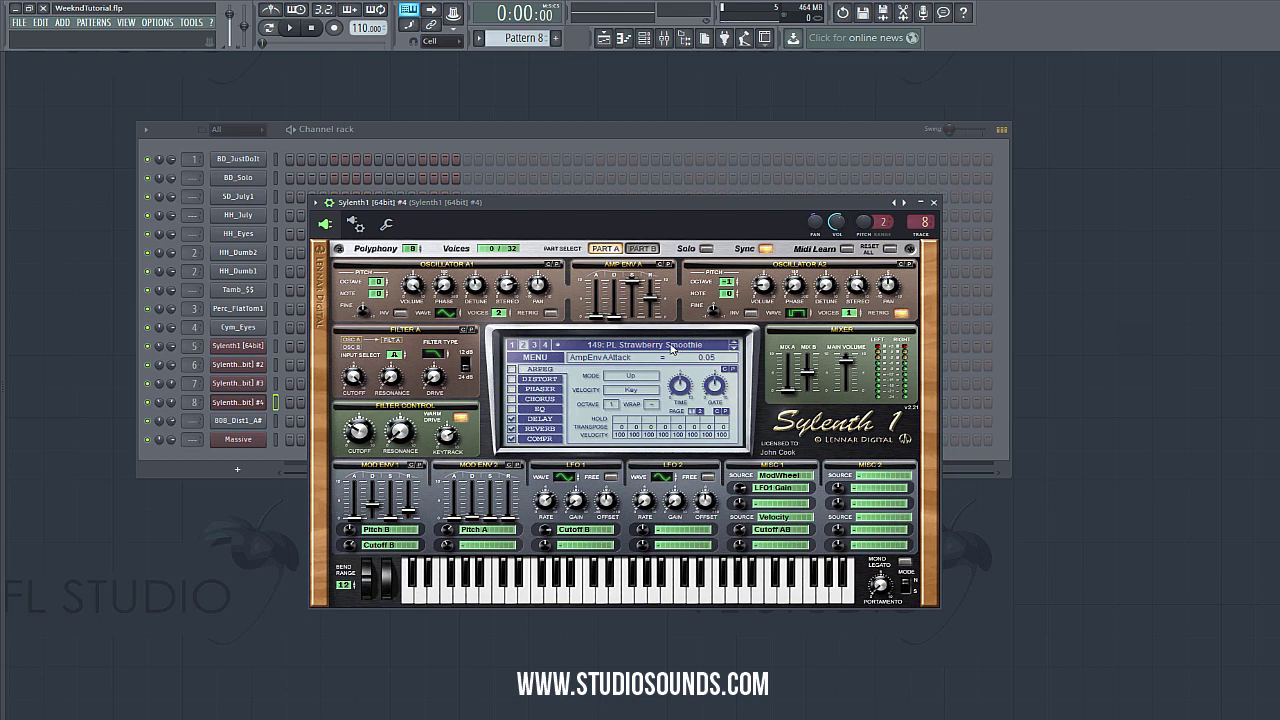
{"action": "left_click", "coordinate": [462, 126]}
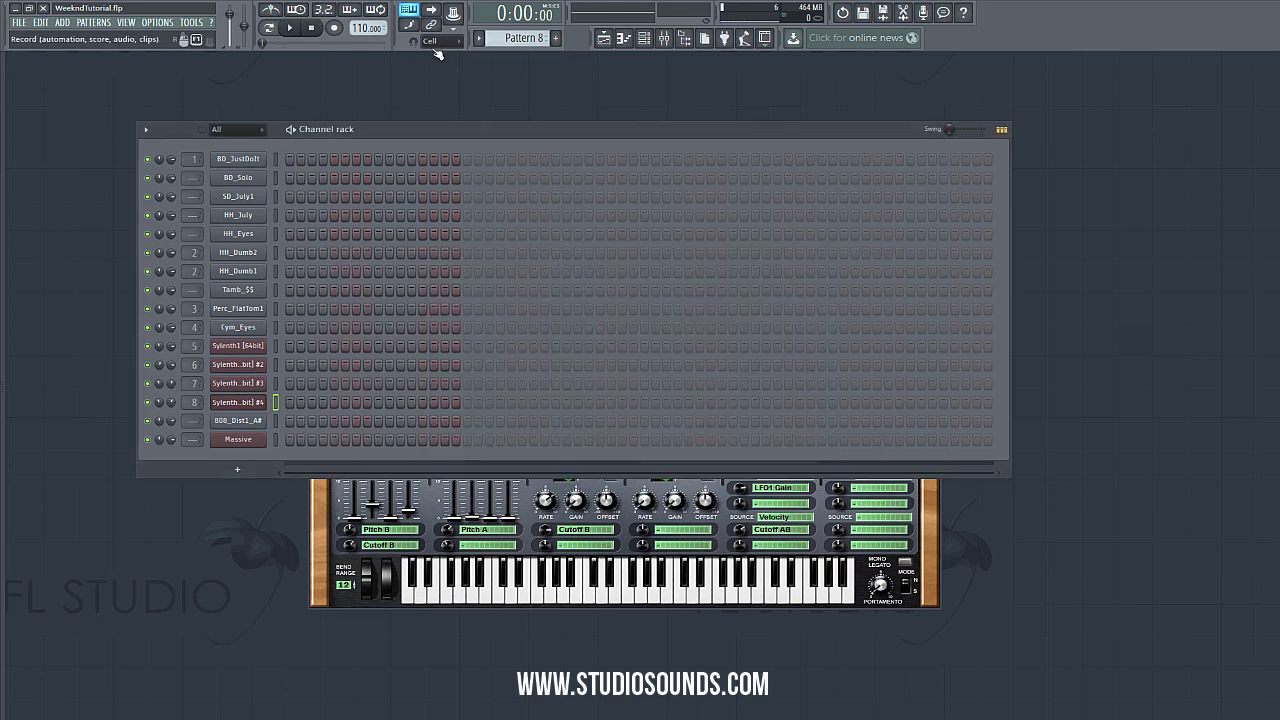
{"action": "left_click", "coordinate": [604, 38]}
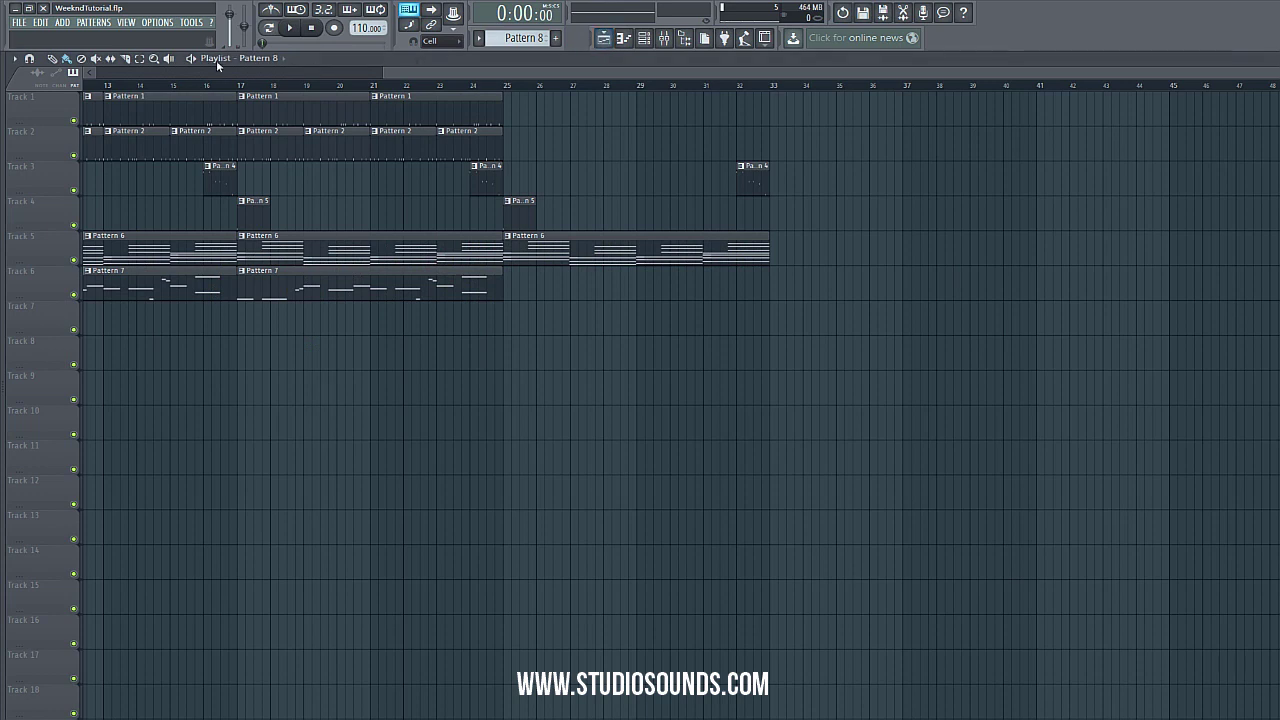
{"action": "left_click_drag", "start_coordinate": [508, 90], "coordinate": [770, 99]}
- Set the global snap to 1/4 beat and arm recording for Pattern 8
{"action": "left_click", "coordinate": [437, 41]}
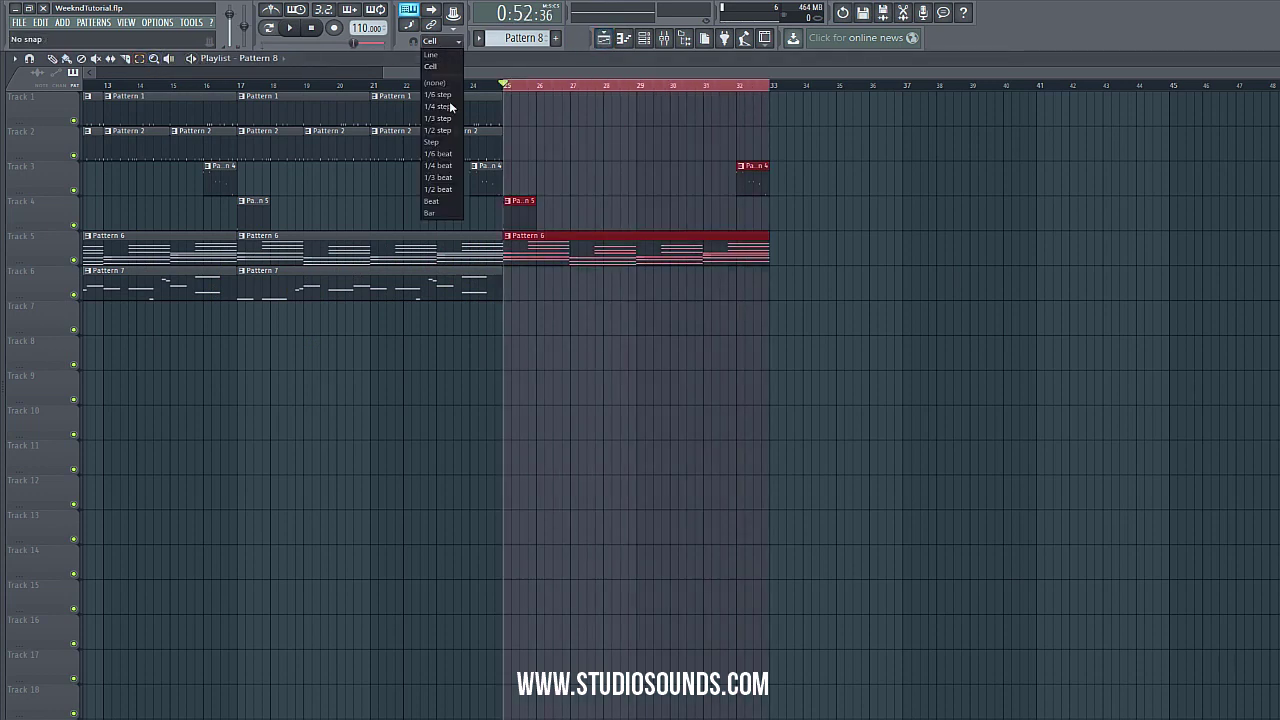
{"action": "left_click", "coordinate": [440, 166]}
{"action": "key", "text": "r"}
{"action": "left_click", "coordinate": [641, 436]}
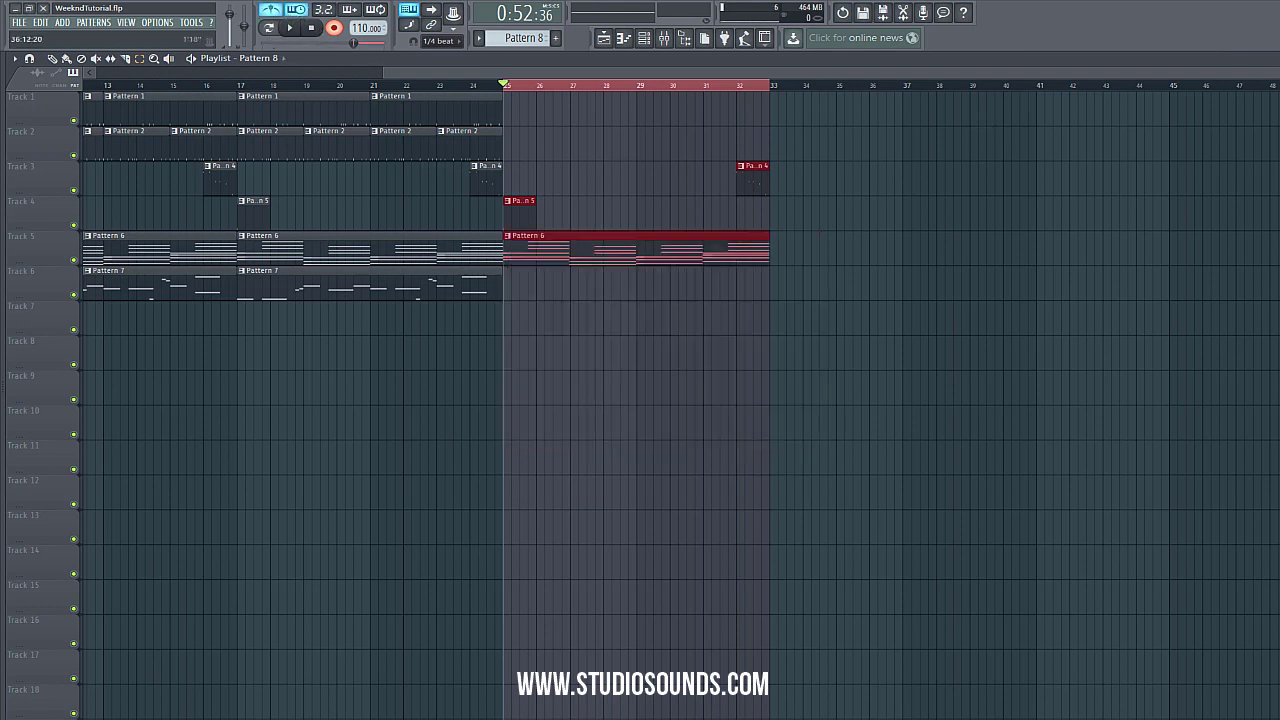
- Record a three-note phrase of C7, G6 and F6 on the Sylenth1 [64bit] #4 channel into Pattern 8
{"action": "key", "text": "F5"}
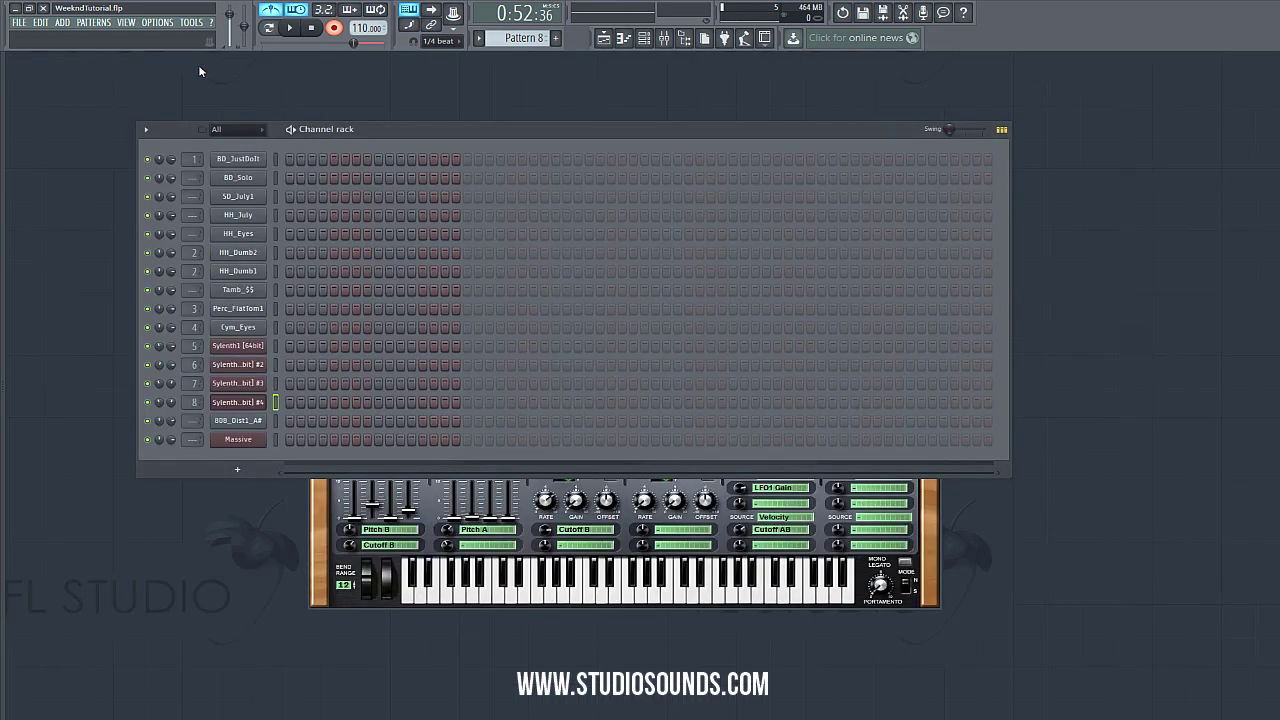
{"action": "left_click", "coordinate": [294, 29]}
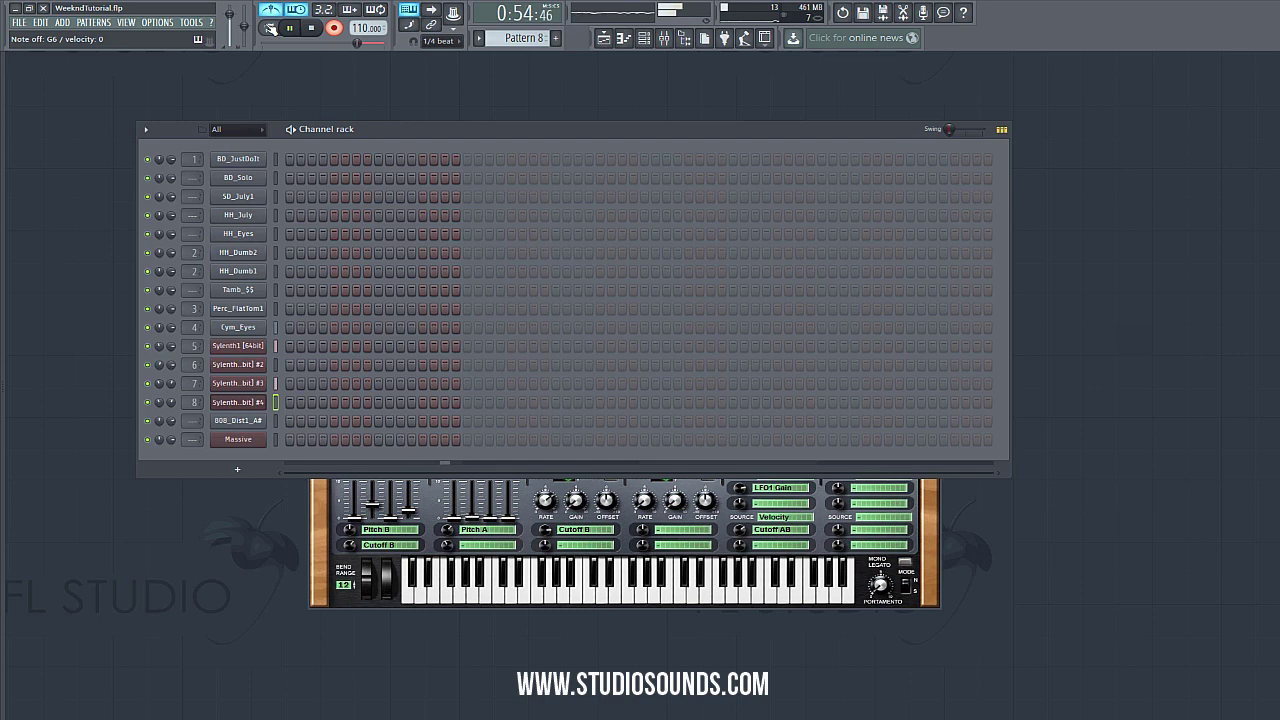
{"action": "left_click", "coordinate": [335, 29]}
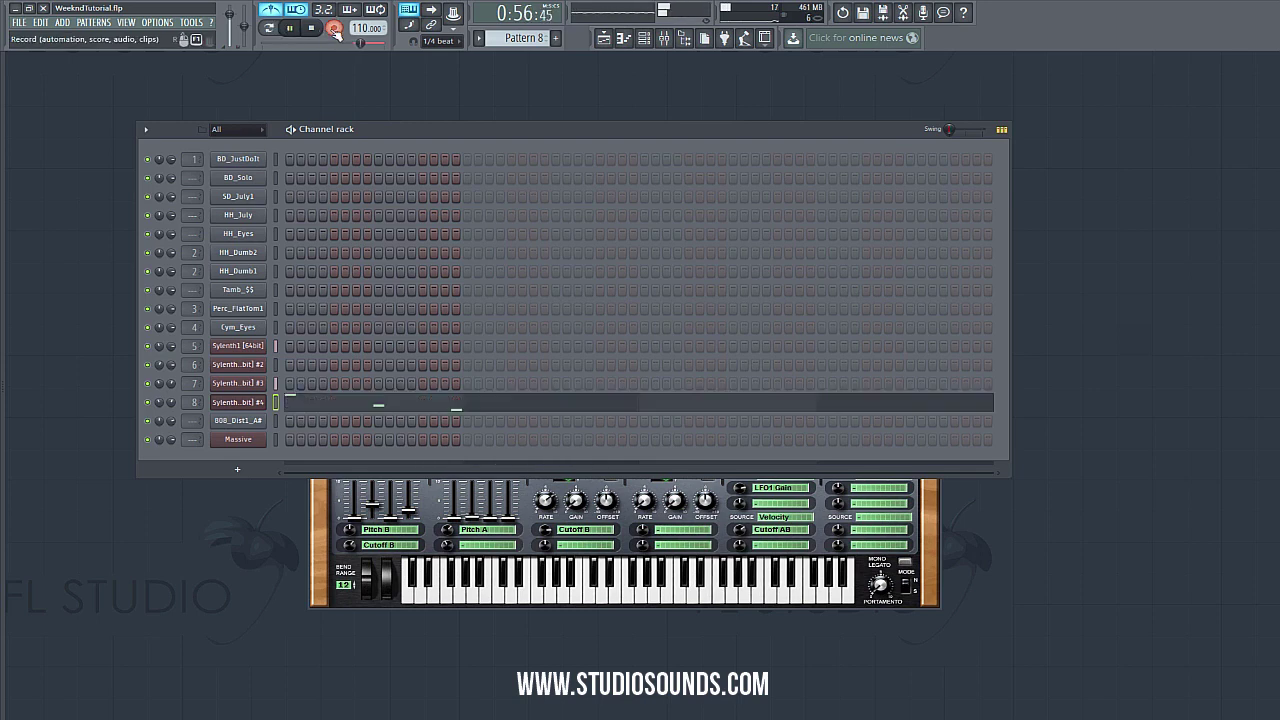
{"action": "left_click", "coordinate": [316, 30]}
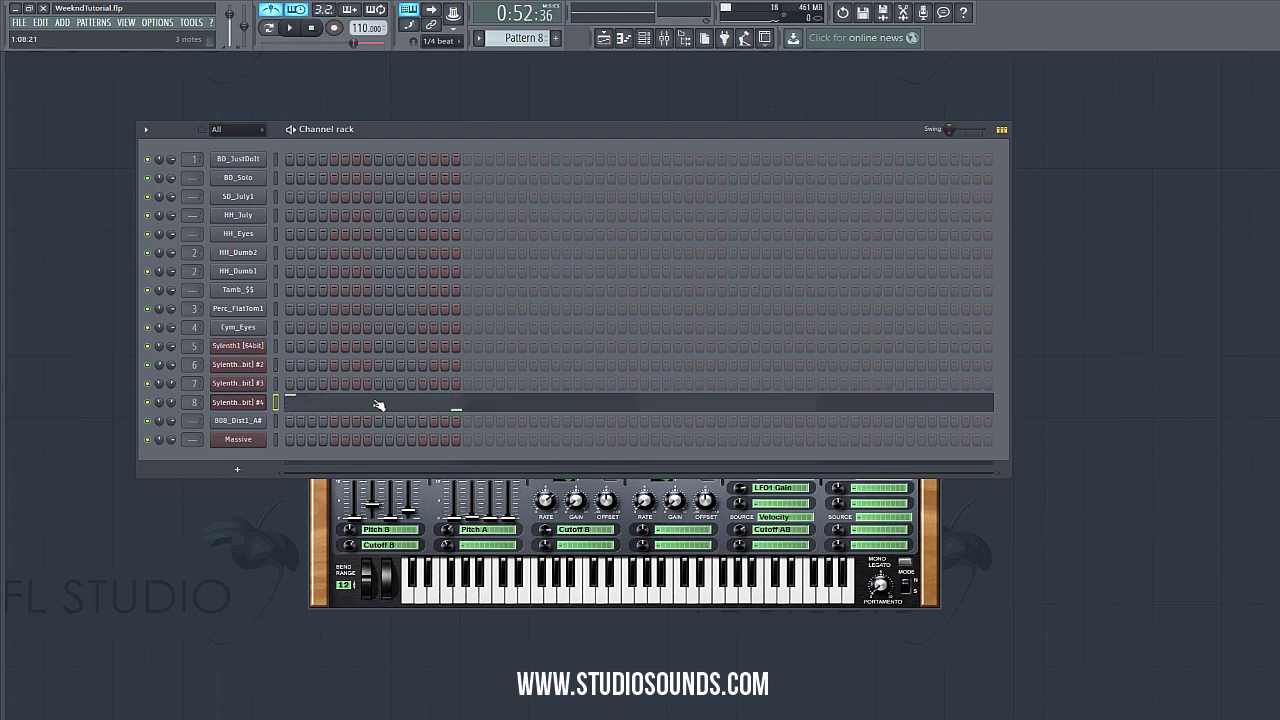
- Raise the velocities of the three recorded Sylenth1 #4 notes to maximum in the piano roll
{"action": "left_click", "coordinate": [374, 406]}
{"action": "key", "text": "alt+q"}
{"action": "scroll", "coordinate": [314, 315], "scroll_direction": "up", "scroll_amount": 1}
{"action": "scroll", "coordinate": [314, 315], "scroll_direction": "up", "scroll_amount": 2}
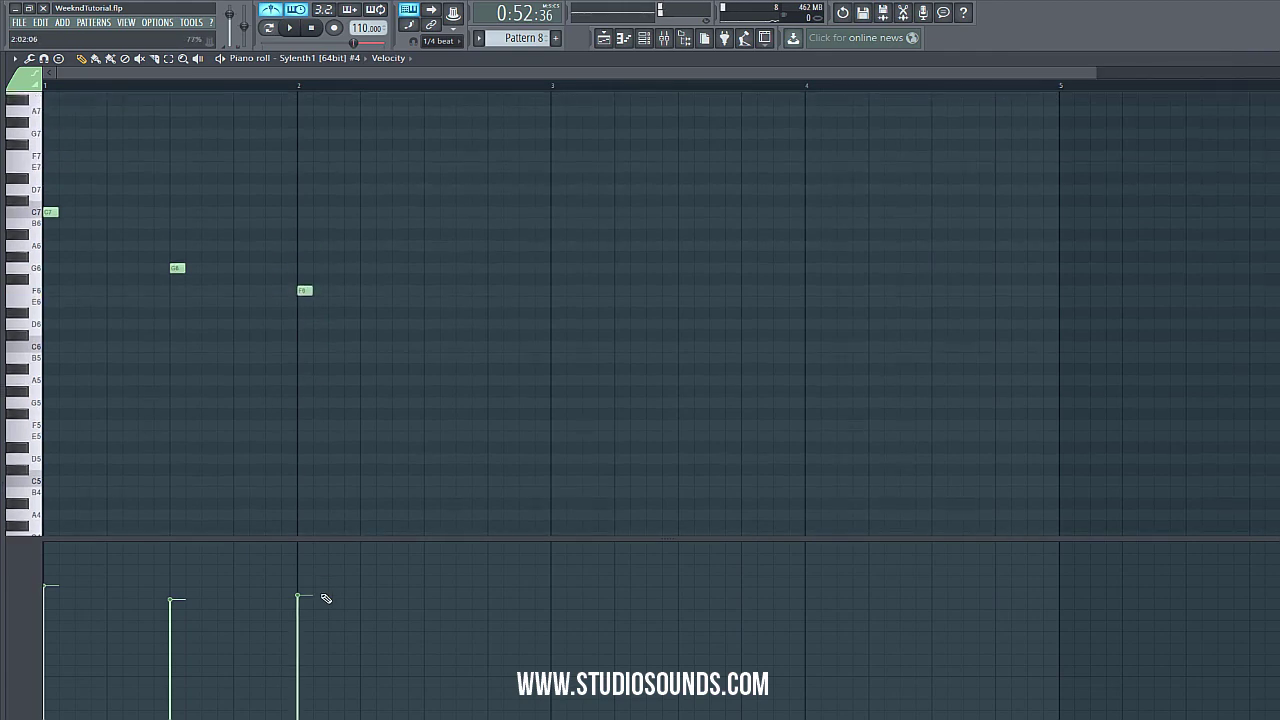
{"action": "left_click_drag", "start_coordinate": [323, 600], "coordinate": [34, 420]}
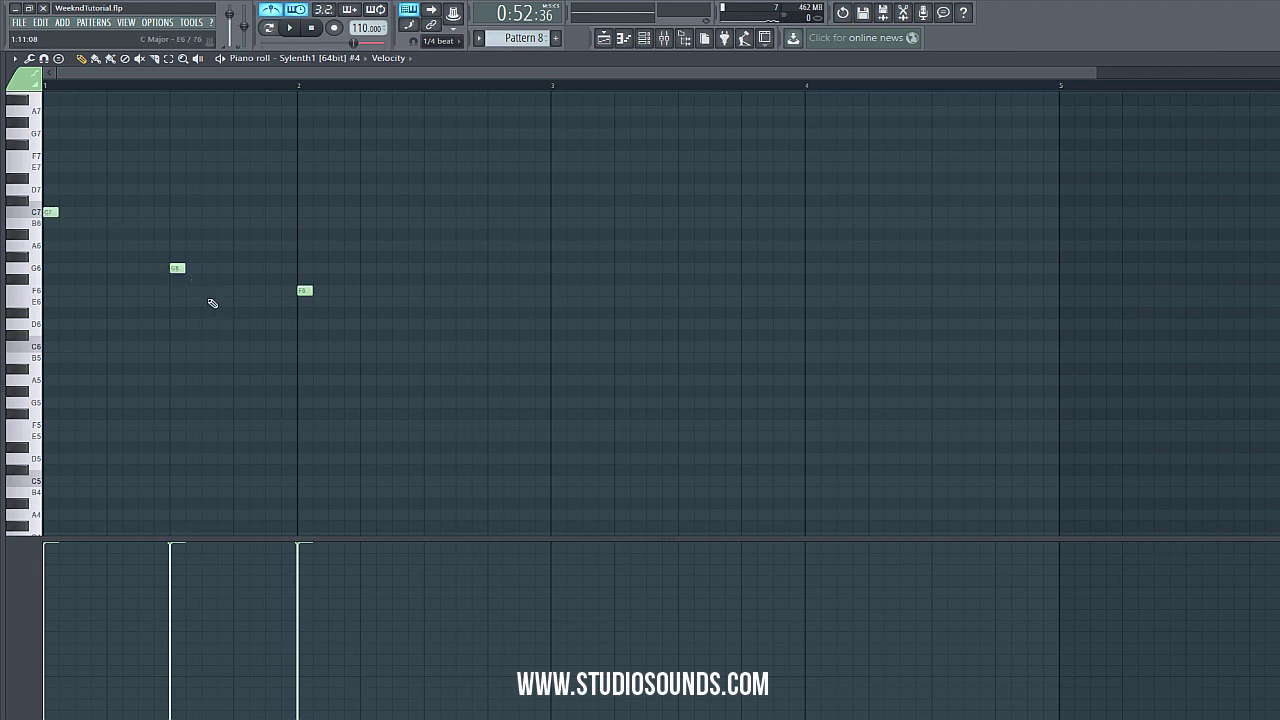
{"action": "left_click", "coordinate": [49, 212]}
{"action": "key", "text": "F7"}
- Place a Pattern 8 clip on Track 7 at bar 25 with snap set to Cell, and delete the Pattern 8 clip from Track 1
{"action": "left_click", "coordinate": [604, 38]}
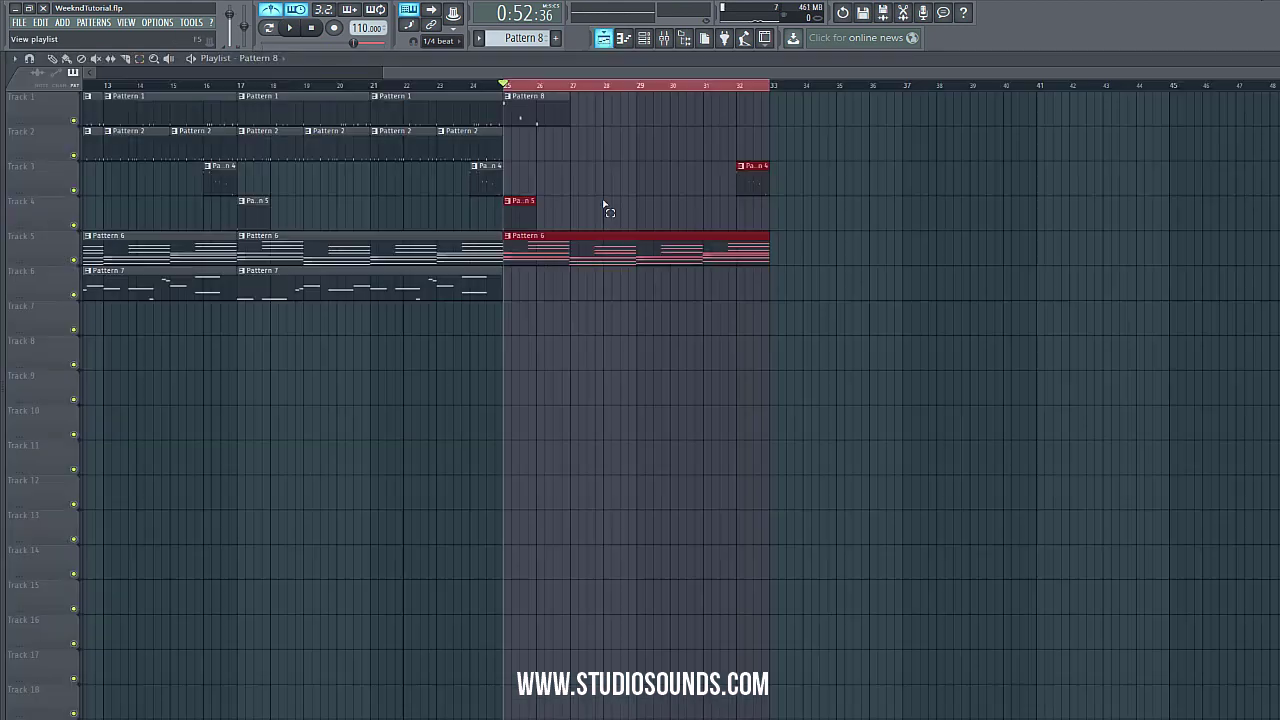
{"action": "left_click", "coordinate": [518, 318]}
{"action": "left_click_drag", "start_coordinate": [552, 318], "coordinate": [543, 318]}
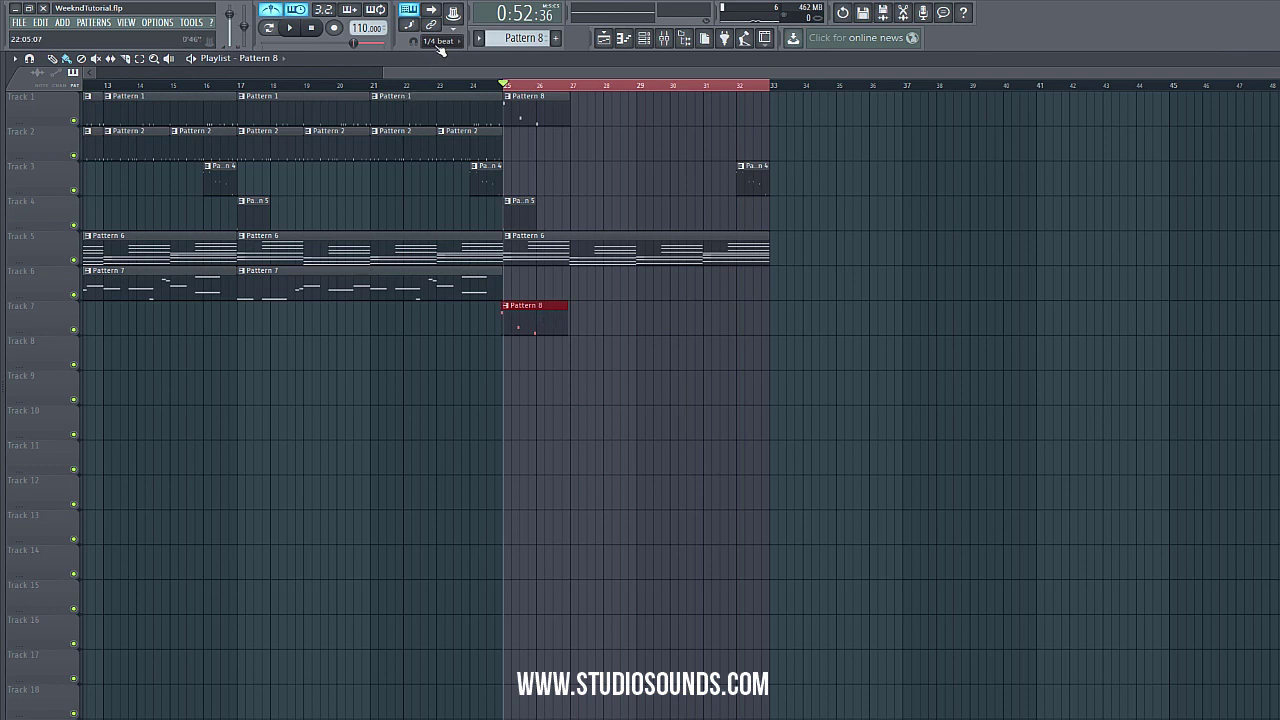
{"action": "left_click", "coordinate": [441, 41]}
{"action": "left_click", "coordinate": [440, 67]}
{"action": "right_click", "coordinate": [553, 302]}
{"action": "left_click", "coordinate": [517, 323]}
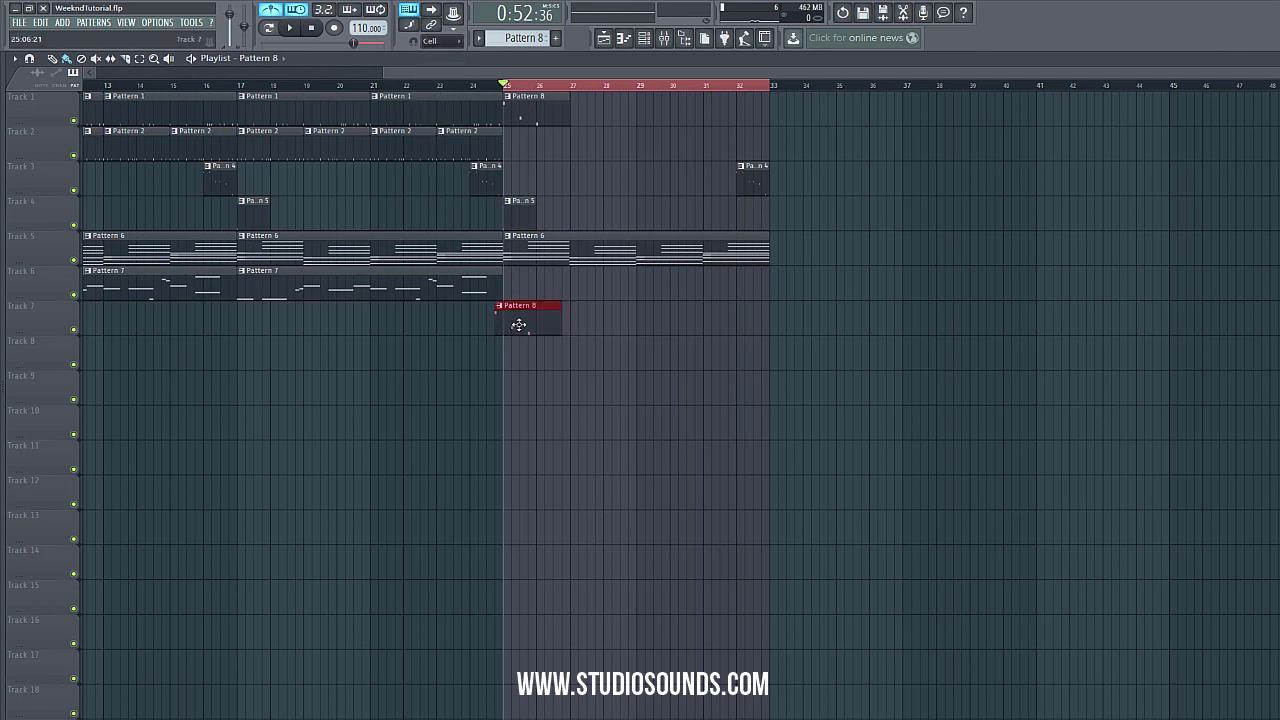
{"action": "right_click", "coordinate": [534, 116]}
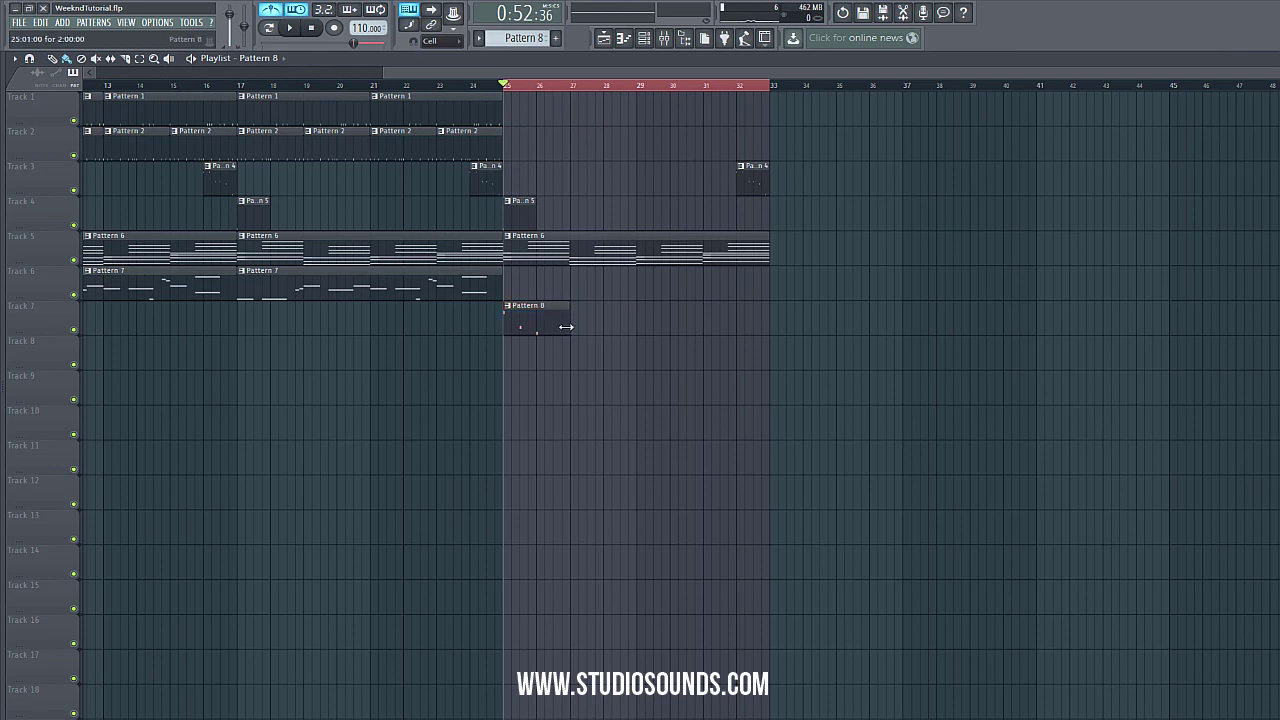
- Duplicate the three-note Sylenth1 #4 phrase in Pattern 8's piano roll and move the copy to start at bar 5
{"action": "left_click", "coordinate": [1272, 58]}
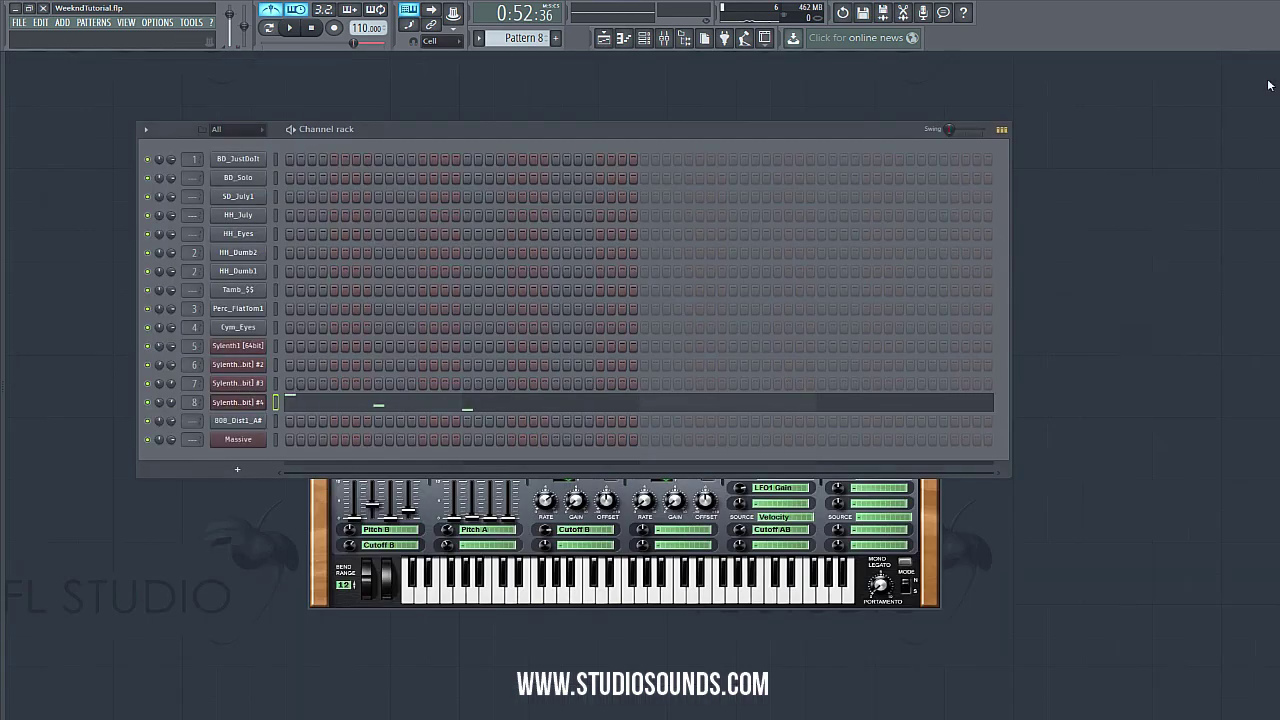
{"action": "left_click", "coordinate": [513, 402]}
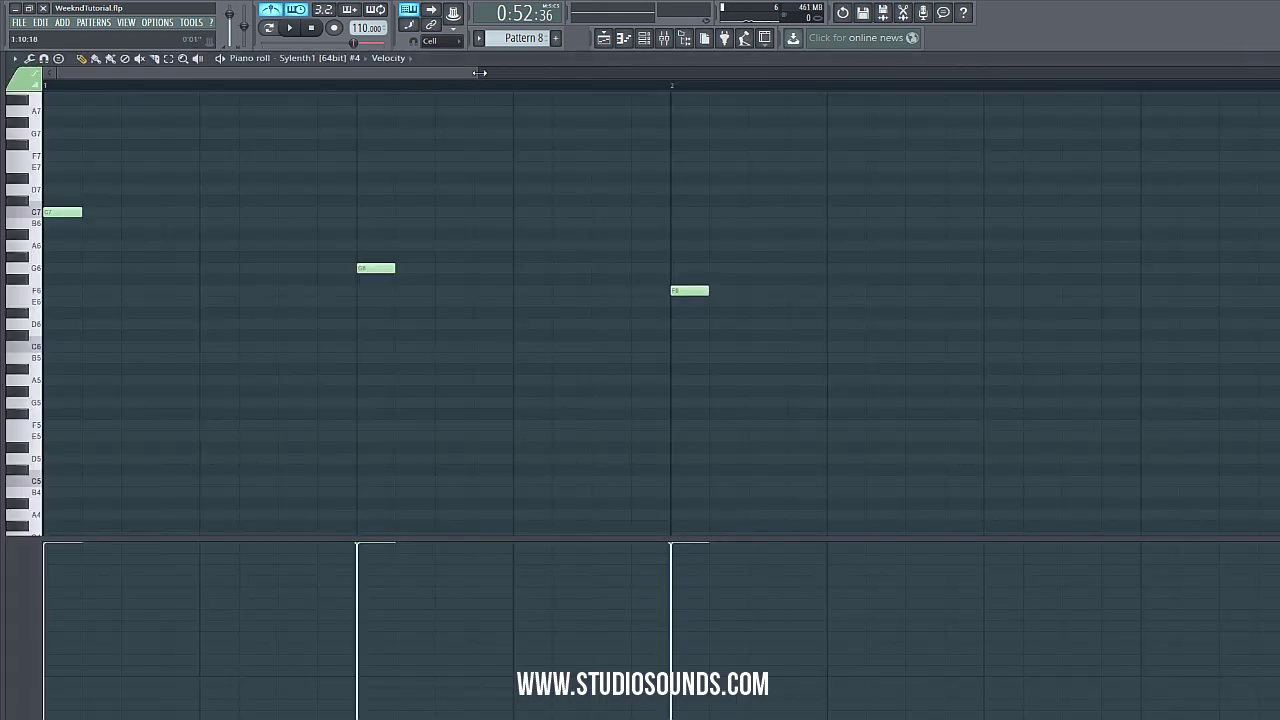
{"action": "left_click_drag", "start_coordinate": [480, 72], "coordinate": [1000, 72]}
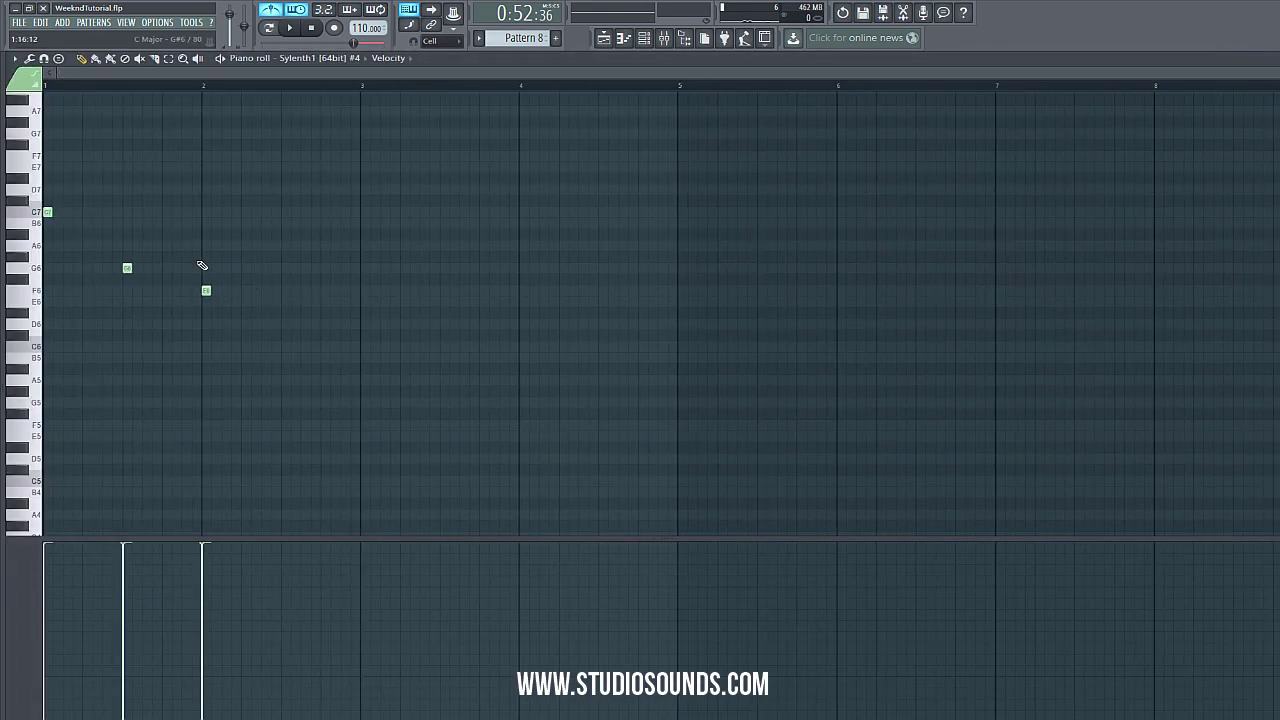
{"action": "key", "text": "ctrl+b"}
{"action": "left_click_drag", "start_coordinate": [217, 211], "coordinate": [691, 210]}
{"action": "left_click_drag", "start_coordinate": [583, 77], "coordinate": [868, 96]}
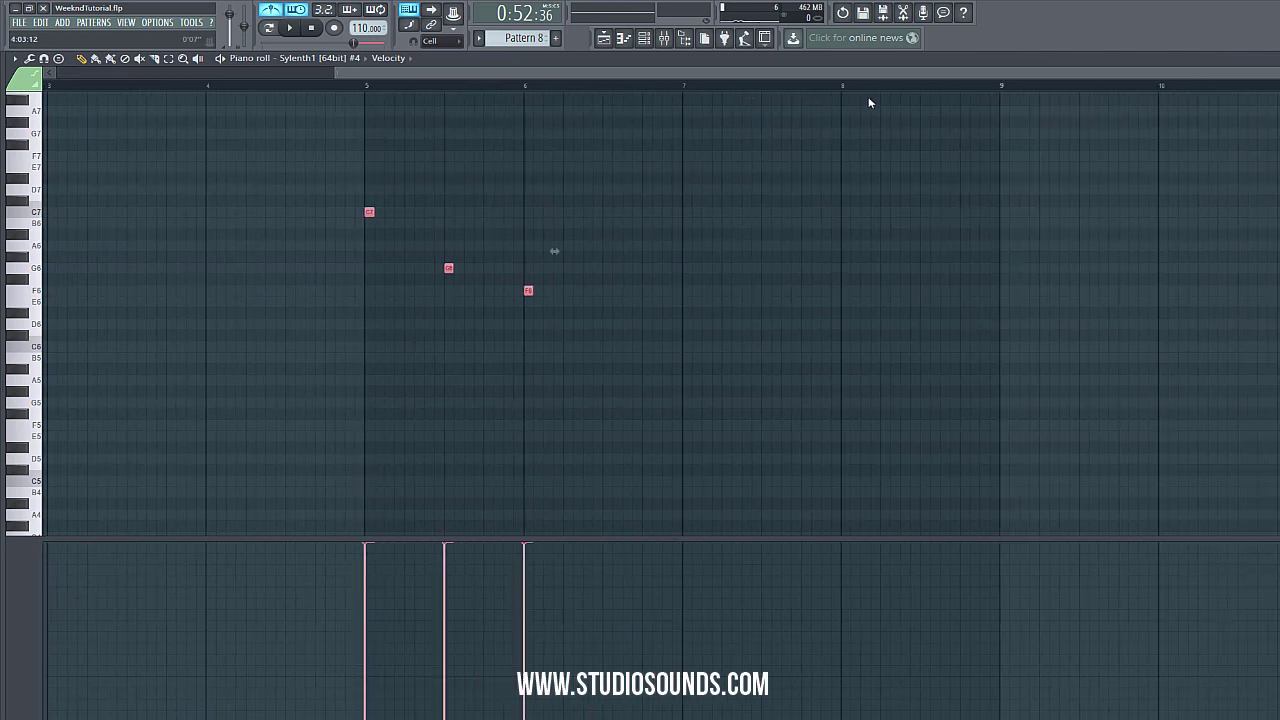
{"action": "left_click", "coordinate": [614, 316]}
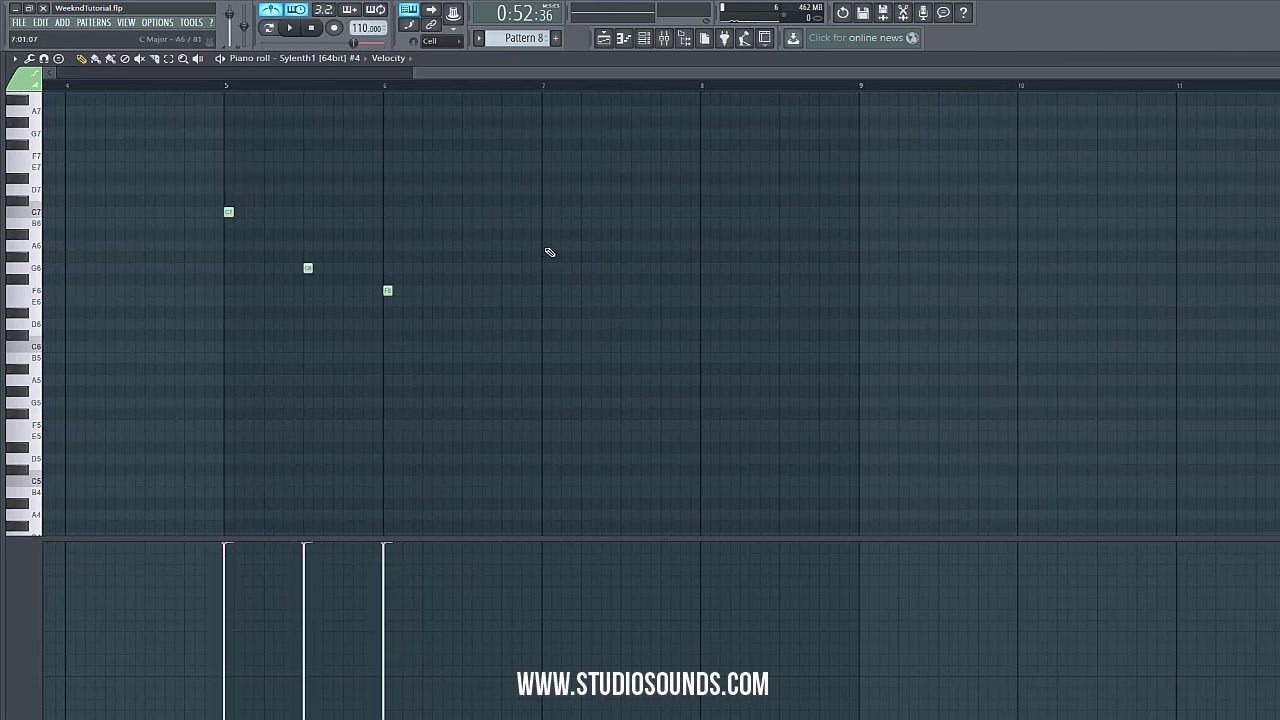
- Add A#6 at bar 7, C7 at bar 8, and D7 half a step after that C7 with snap set to 1/2 step
{"action": "left_click_drag", "start_coordinate": [549, 221], "coordinate": [546, 234]}
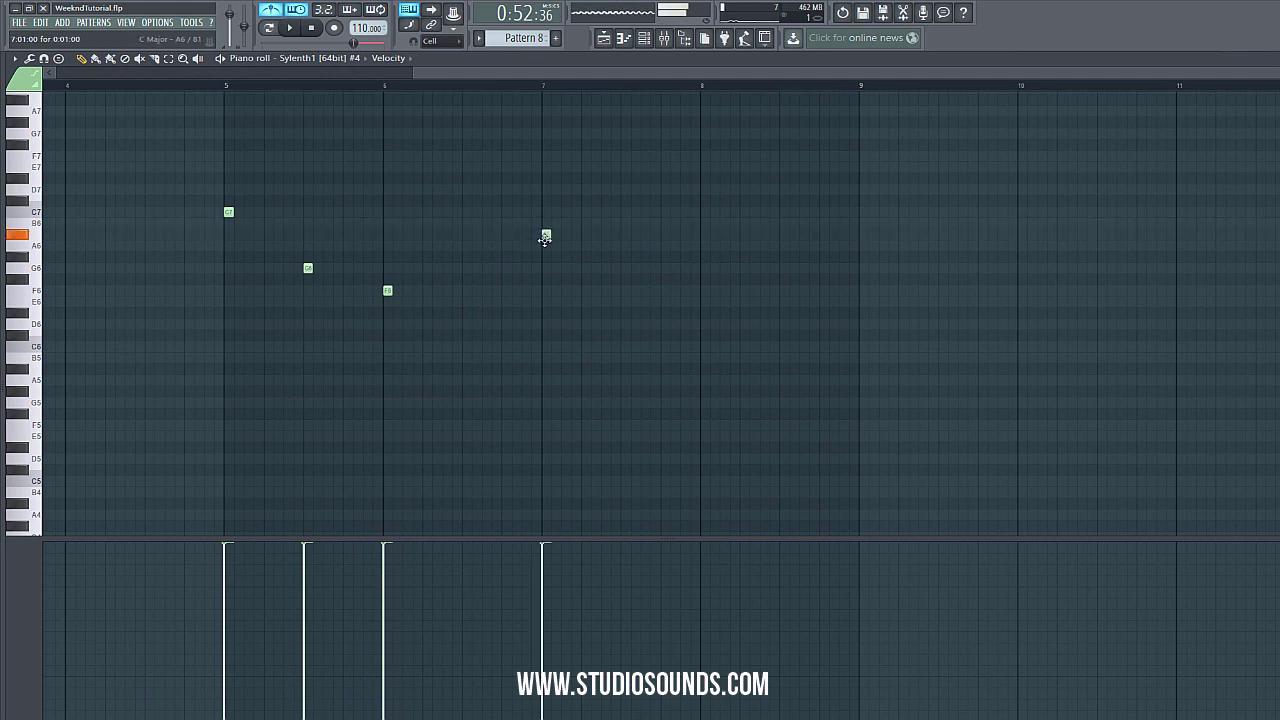
{"action": "left_click", "coordinate": [706, 212]}
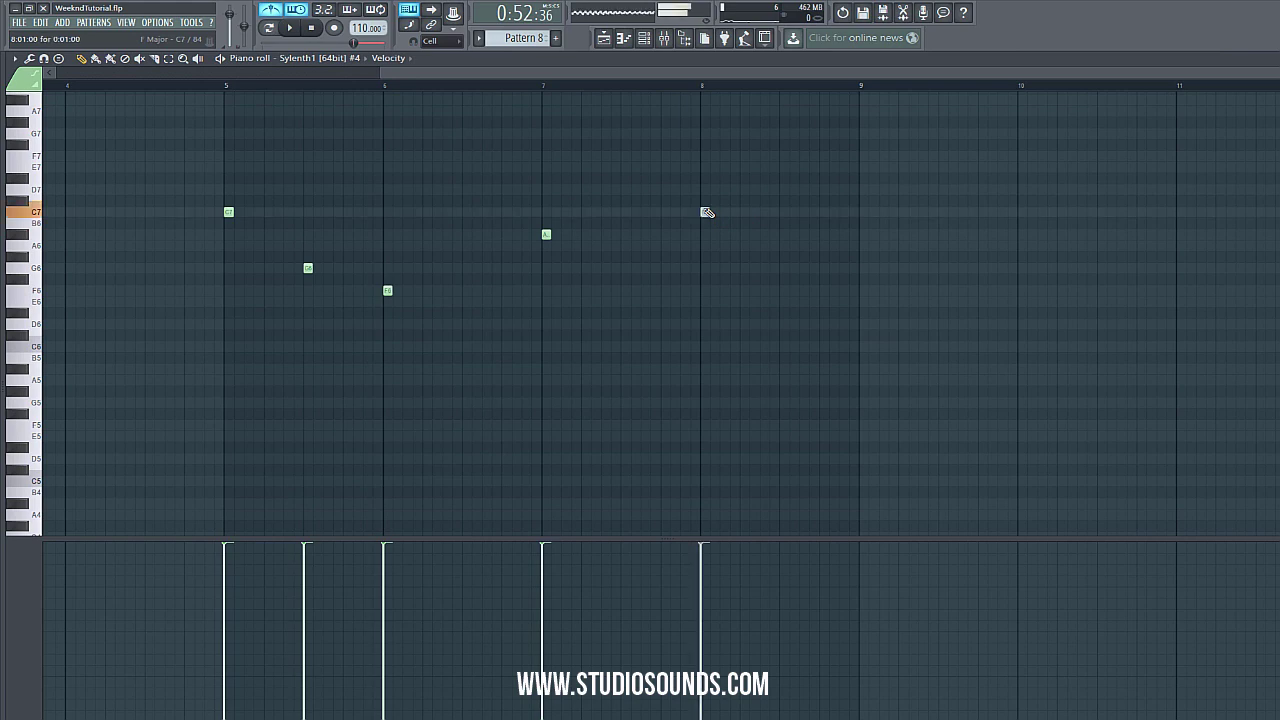
{"action": "left_click_drag", "start_coordinate": [395, 73], "coordinate": [489, 85]}
{"action": "left_click", "coordinate": [431, 41]}
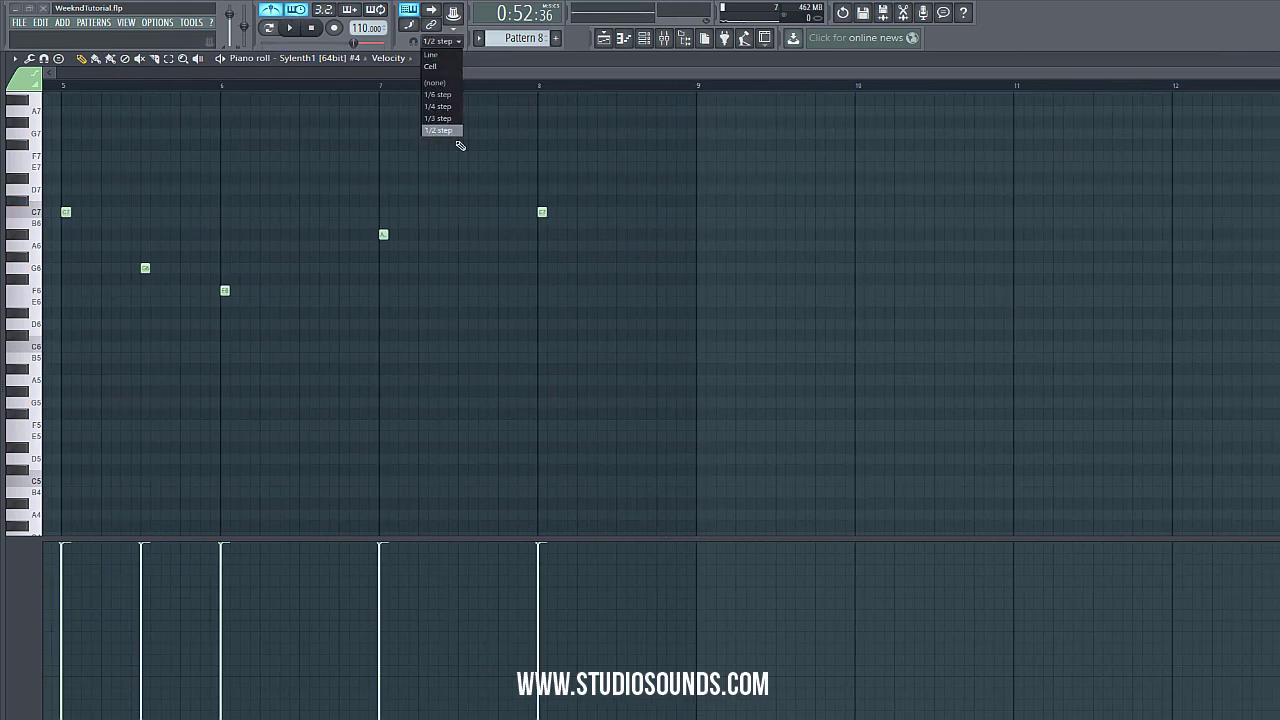
{"action": "left_click", "coordinate": [450, 131]}
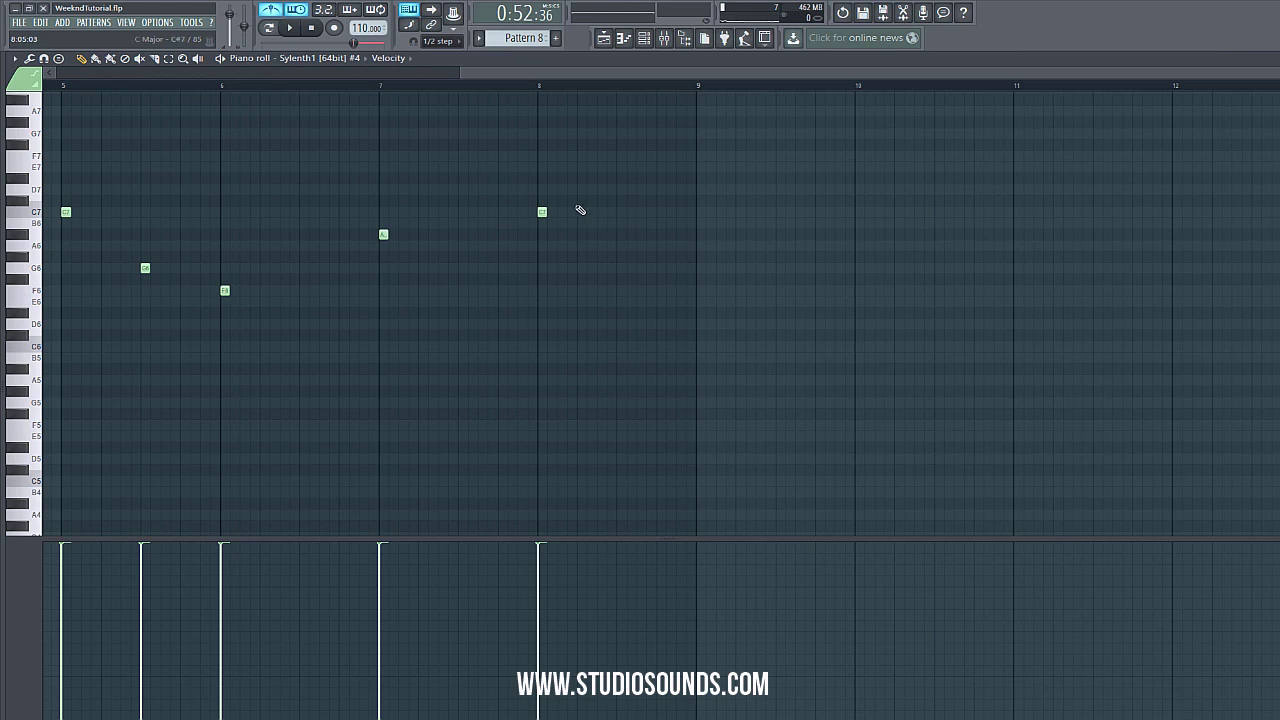
{"action": "left_click", "coordinate": [546, 191]}
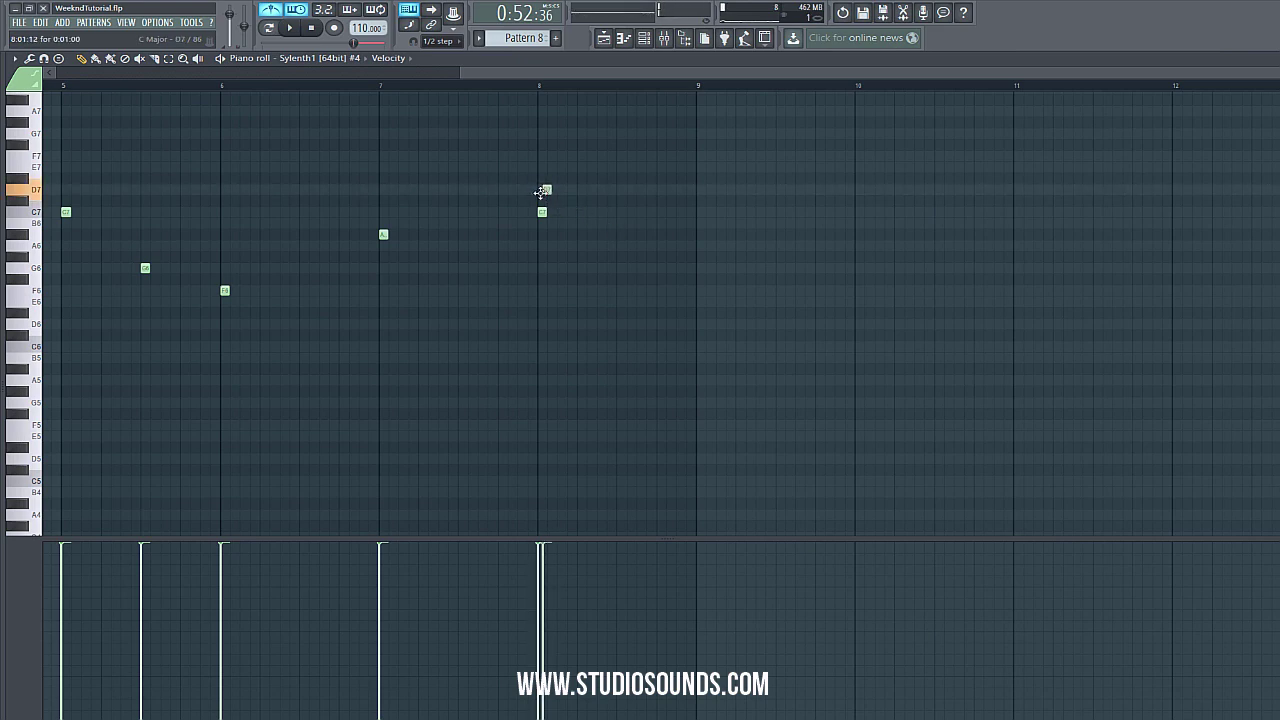
- With snap set to Cell, add D7 notes on steps 4, 7 and 9 of bar 8 and a C7 on step 13
{"action": "left_click", "coordinate": [440, 41]}
{"action": "left_click", "coordinate": [443, 70]}
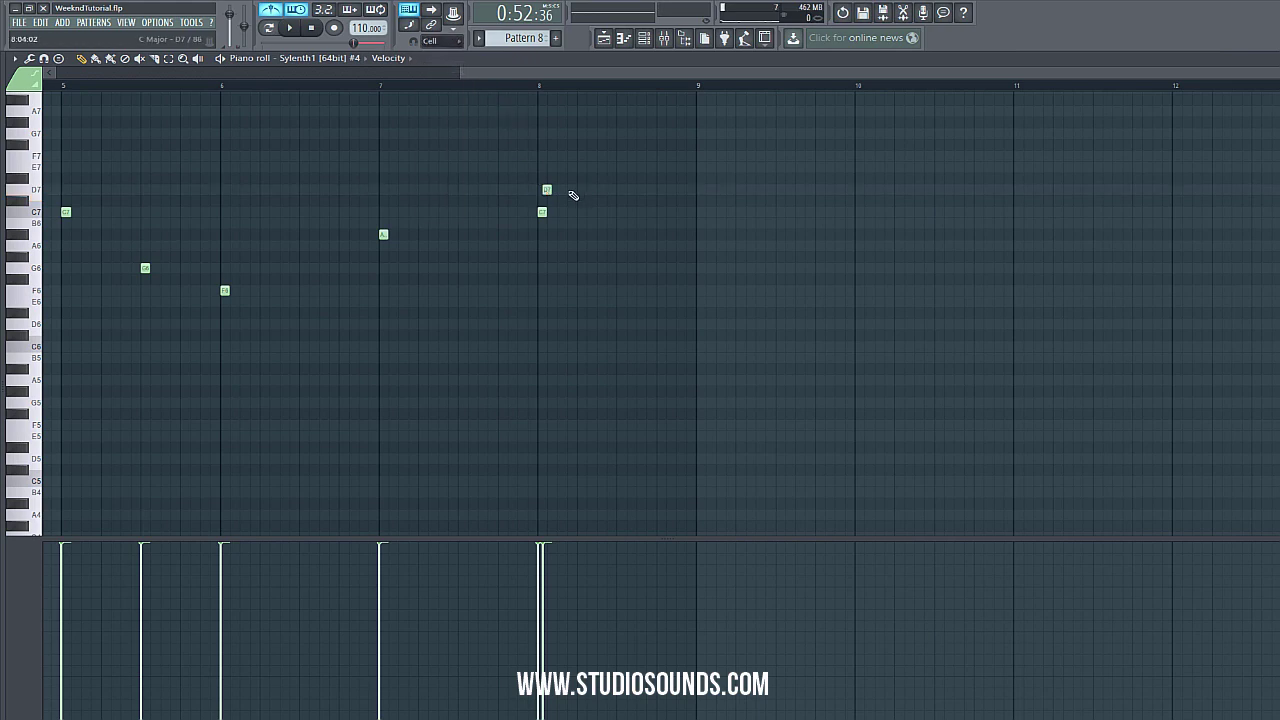
{"action": "left_click", "coordinate": [571, 190]}
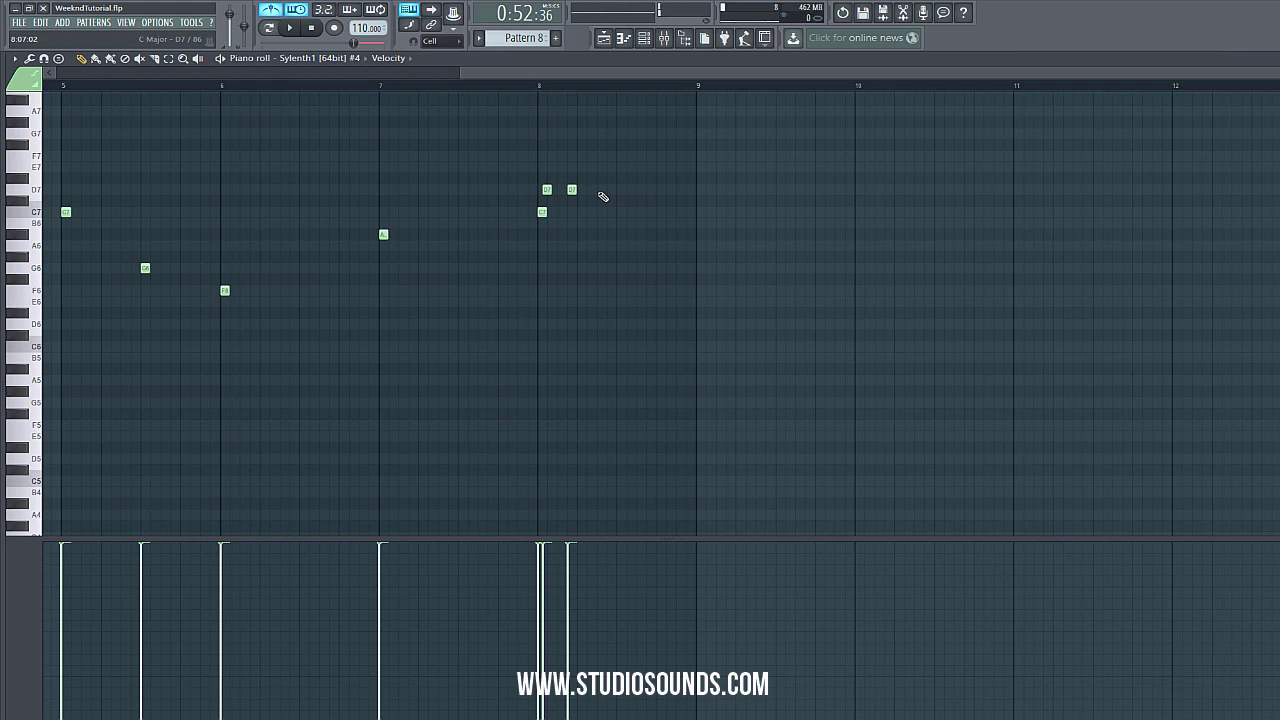
{"action": "left_click", "coordinate": [601, 190]}
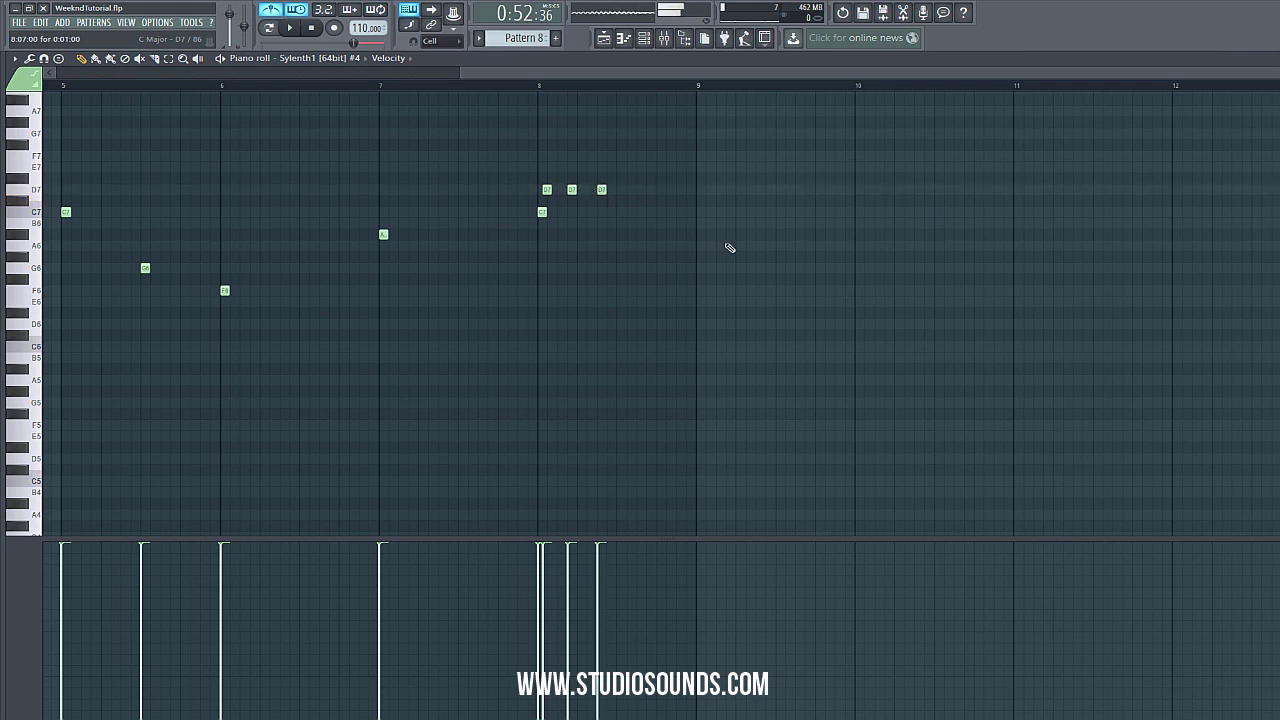
{"action": "left_click", "coordinate": [621, 190]}
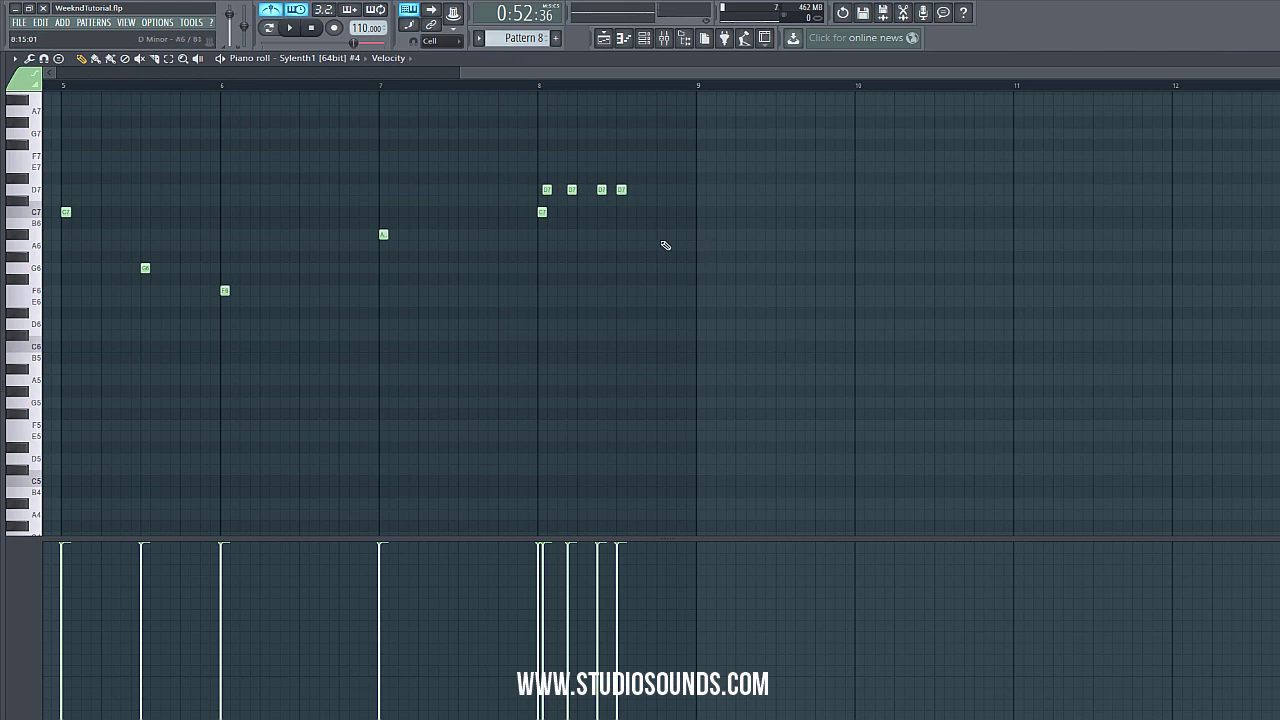
{"action": "left_click", "coordinate": [652, 213]}
{"action": "right_click", "coordinate": [652, 213]}
{"action": "left_click", "coordinate": [661, 213]}
{"action": "scroll", "coordinate": [470, 77], "scroll_direction": "left", "scroll_amount": 4}
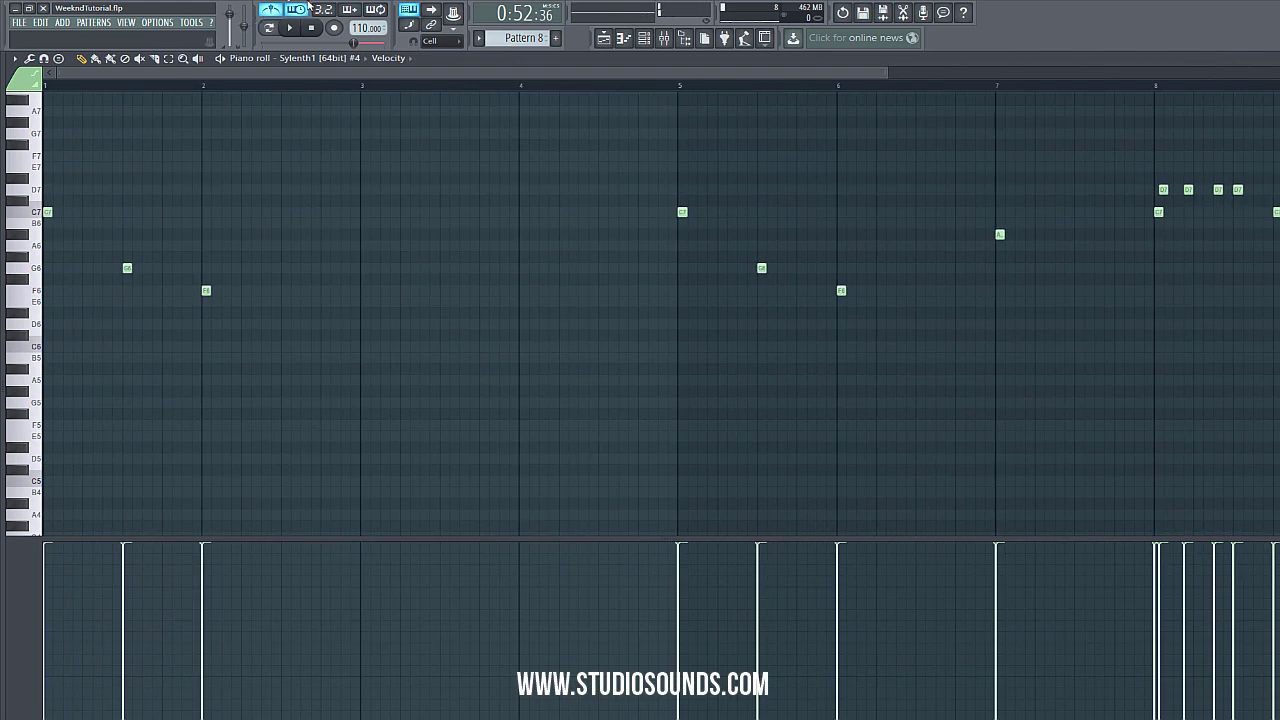
- Play back the extended Pattern 8 melody and check its clip in the playlist
{"action": "left_click_drag", "start_coordinate": [889, 70], "coordinate": [1270, 71]}
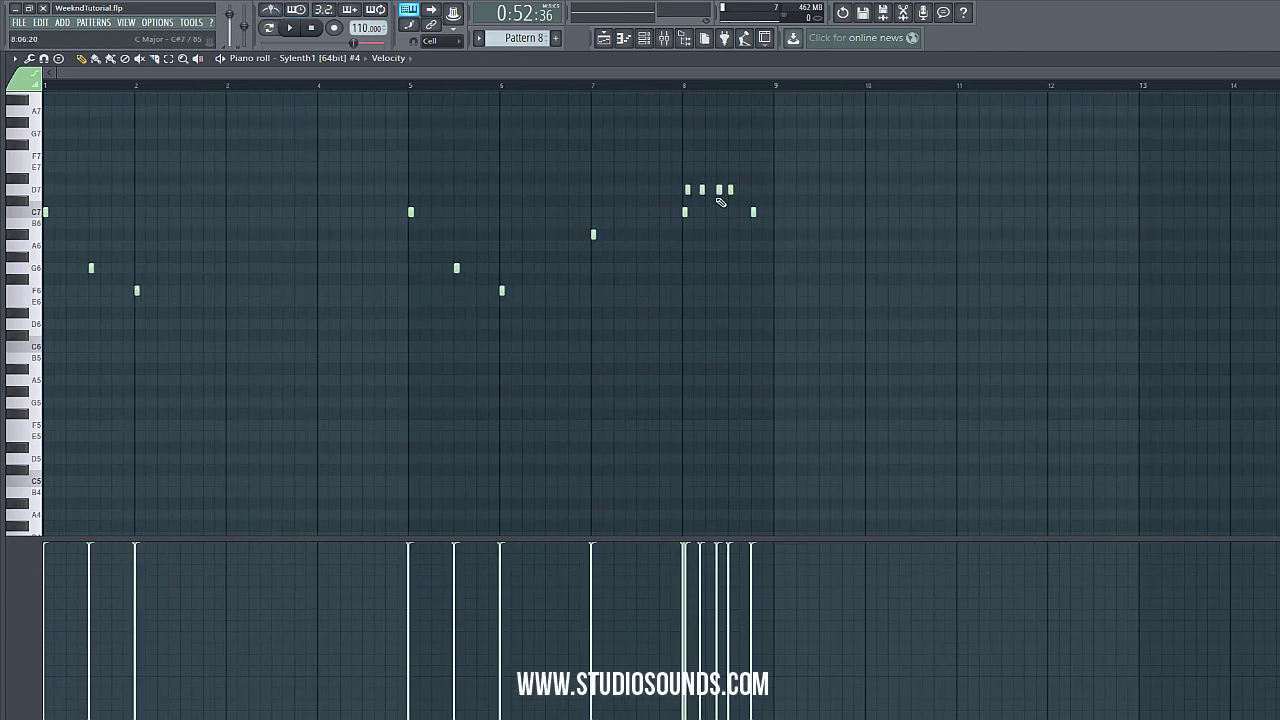
{"action": "left_click", "coordinate": [291, 28]}
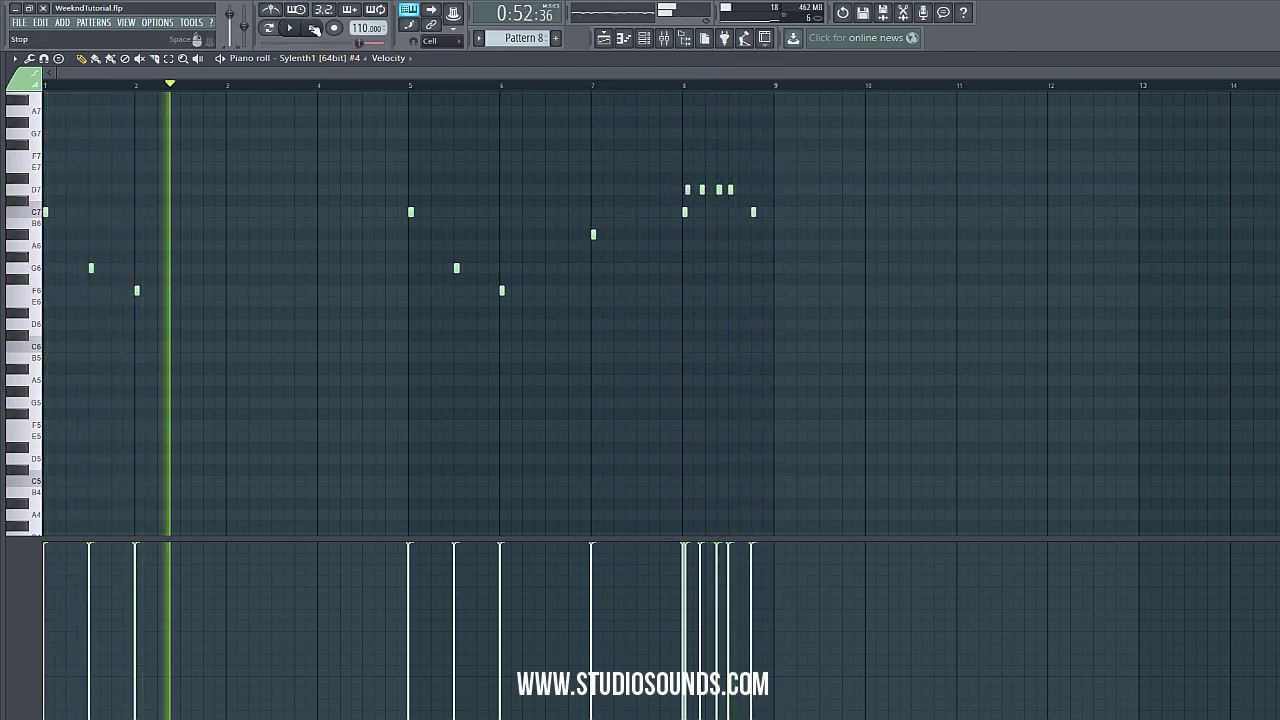
{"action": "key", "text": "space"}
{"action": "key", "text": "F5"}
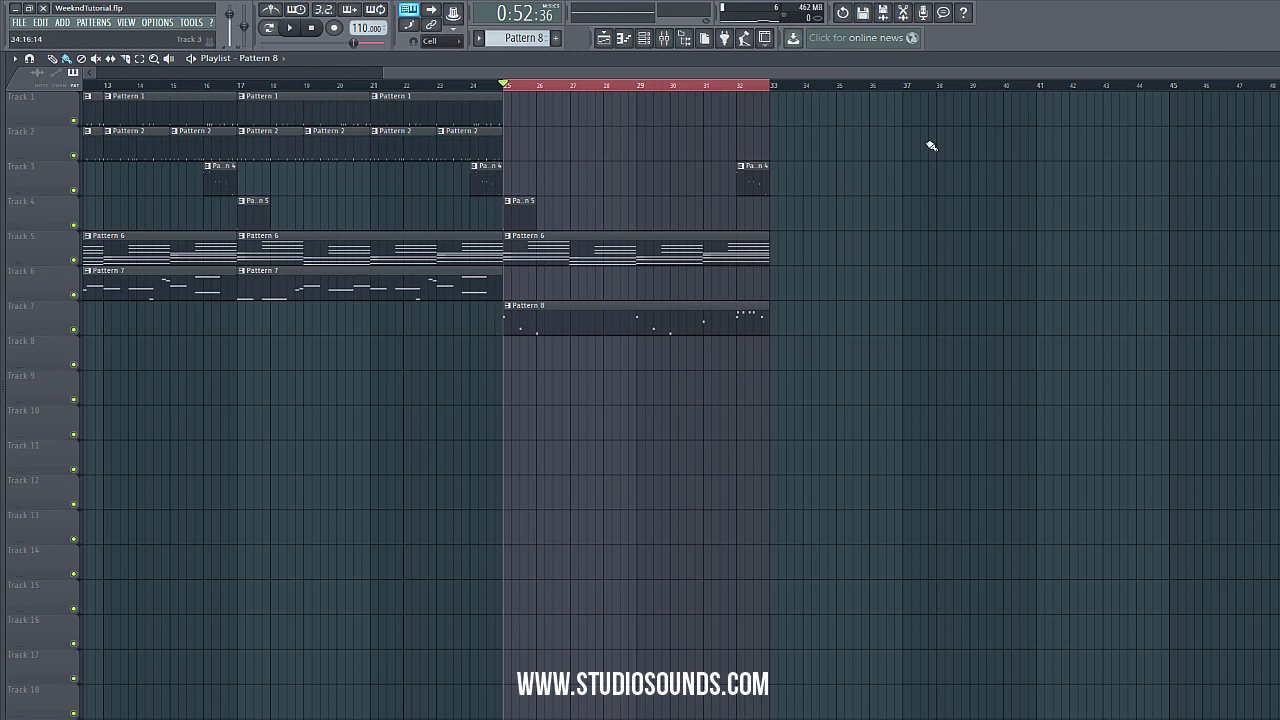
{"action": "key", "text": "F7"}
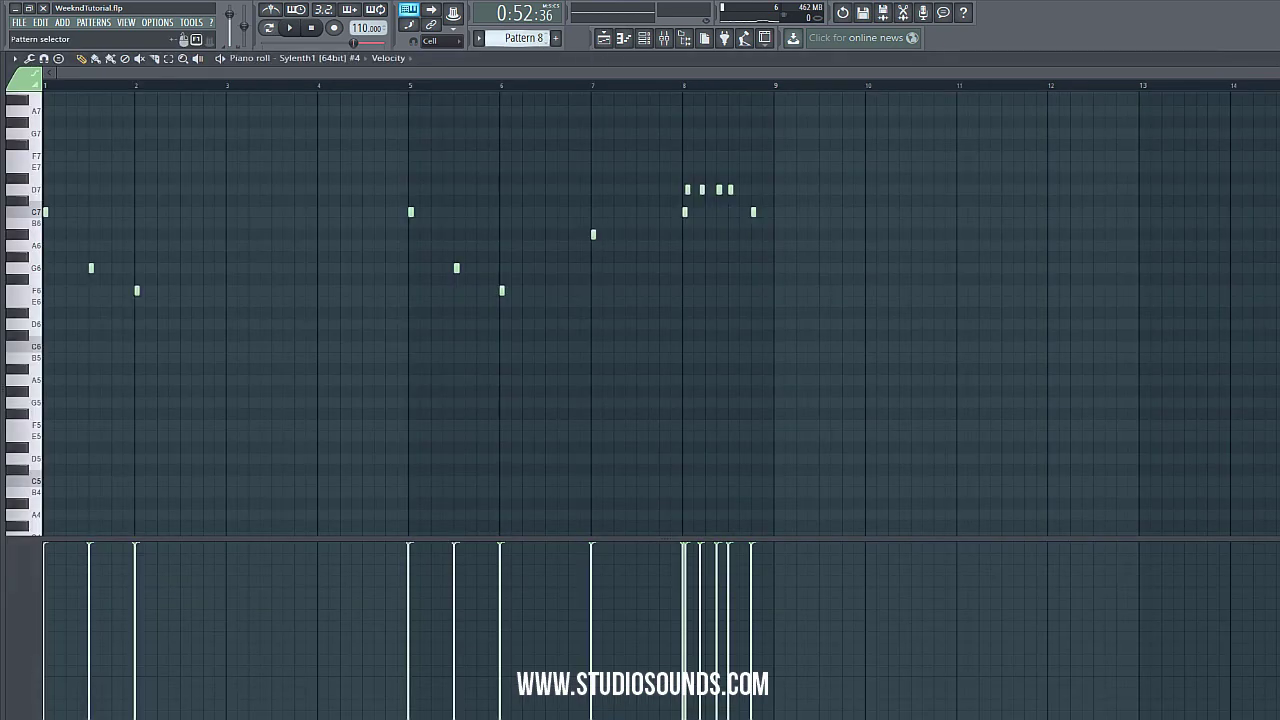
- Create Pattern 9 and open the Massive channel to audition its FX SYNTH RISER 1 XS patch
{"action": "left_click", "coordinate": [555, 37]}
{"action": "key", "text": "Escape"}
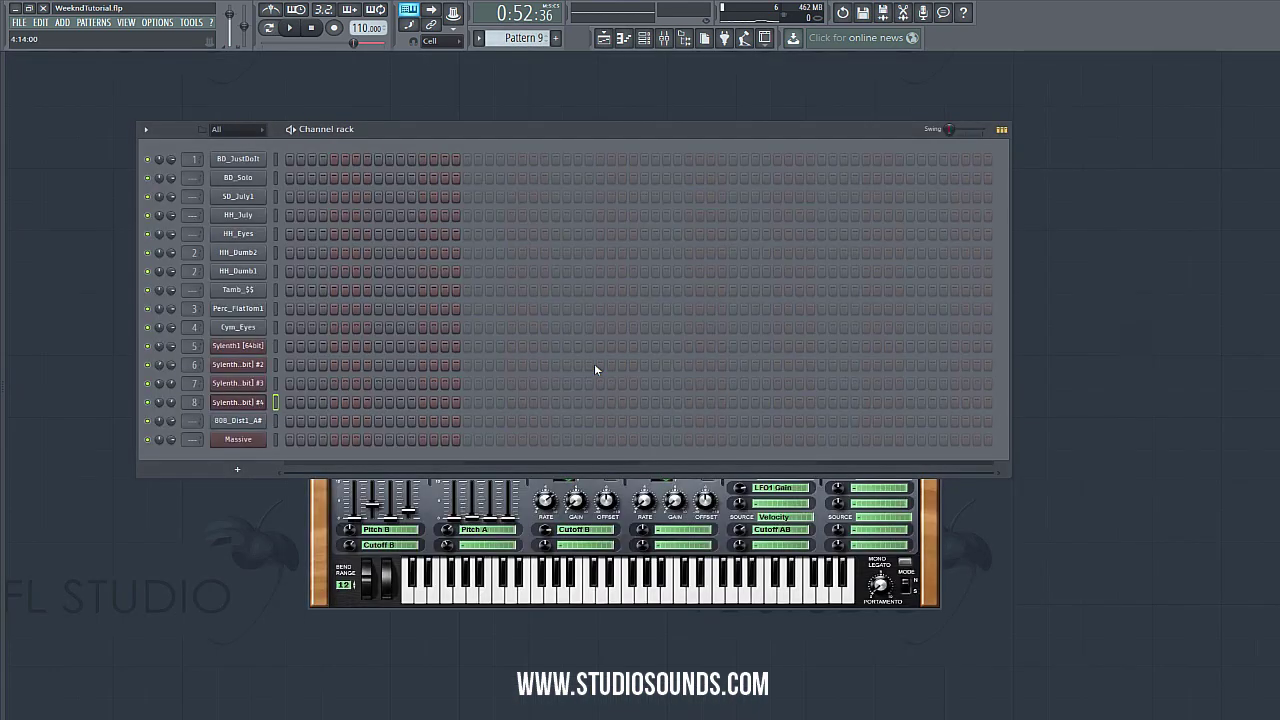
{"action": "left_click", "coordinate": [238, 439]}
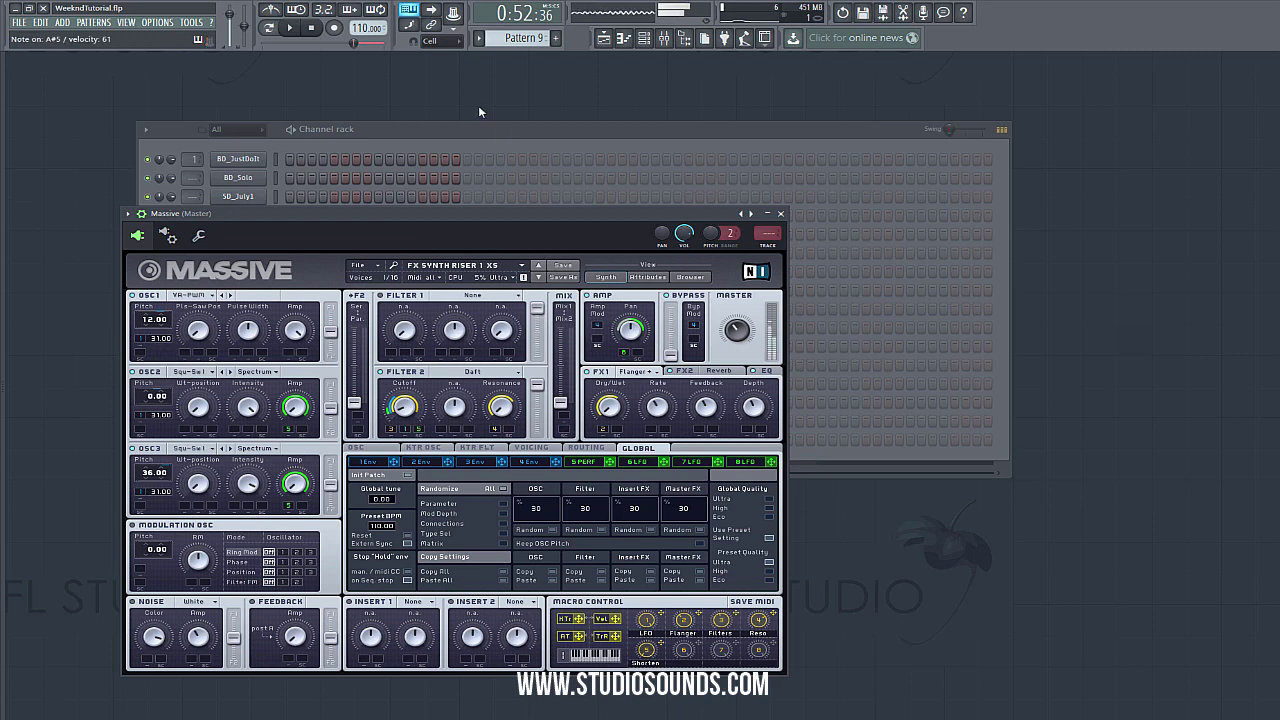
{"action": "key", "text": "F6"}
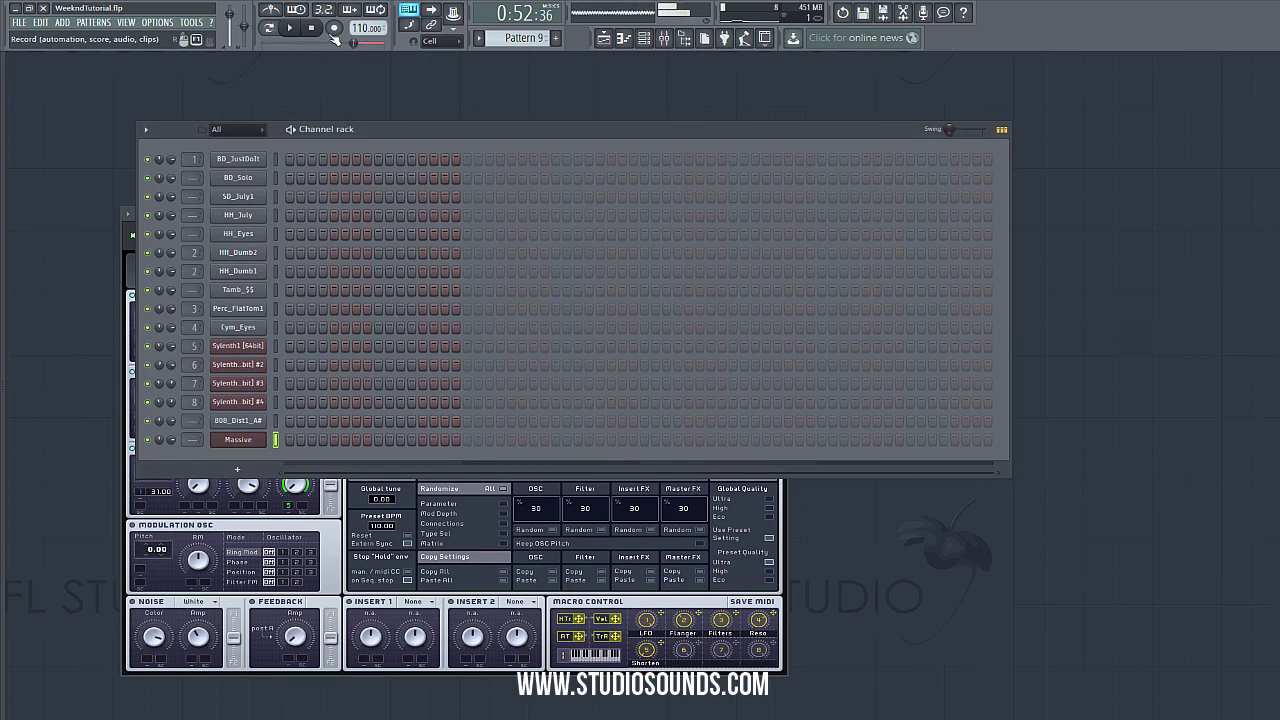
- Record a sustained A#5 note on the Massive channel into Pattern 9, with snap at 1/2 beat and the metronome and wait-for-input enabled
{"action": "left_click", "coordinate": [336, 37]}
{"action": "left_click", "coordinate": [628, 454]}
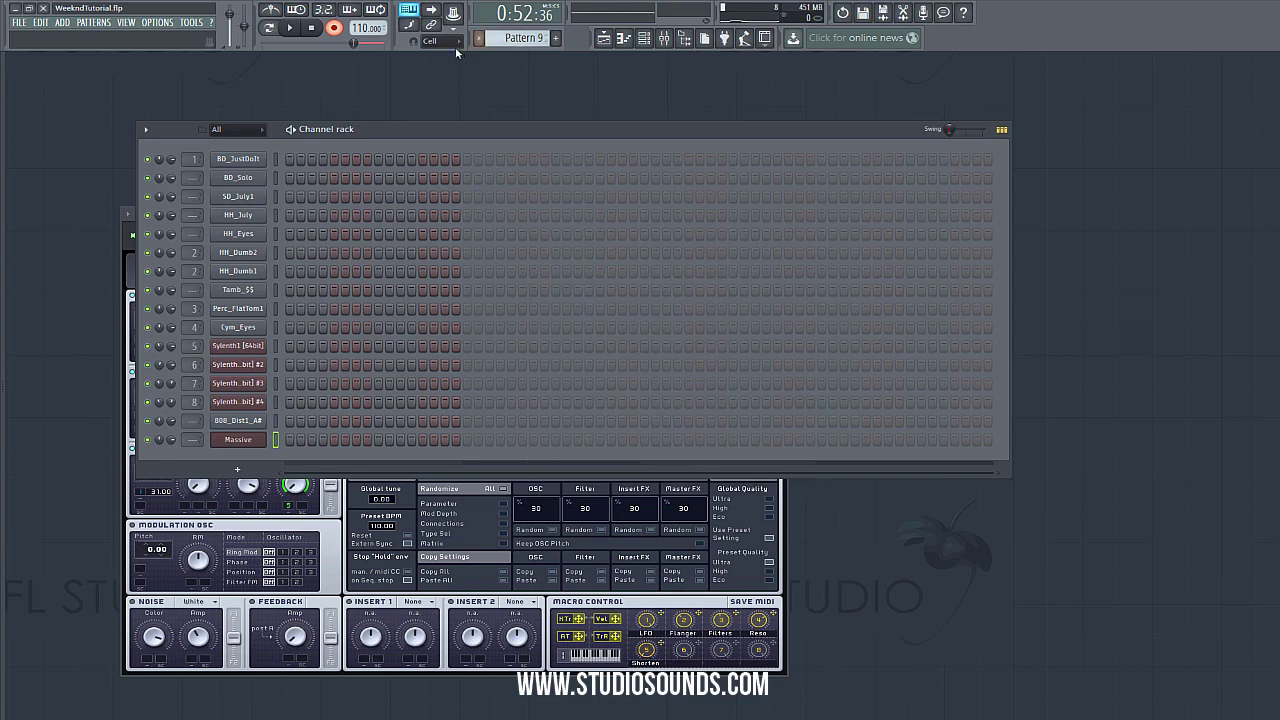
{"action": "left_click", "coordinate": [430, 41]}
{"action": "left_click", "coordinate": [440, 190]}
{"action": "left_click", "coordinate": [290, 17]}
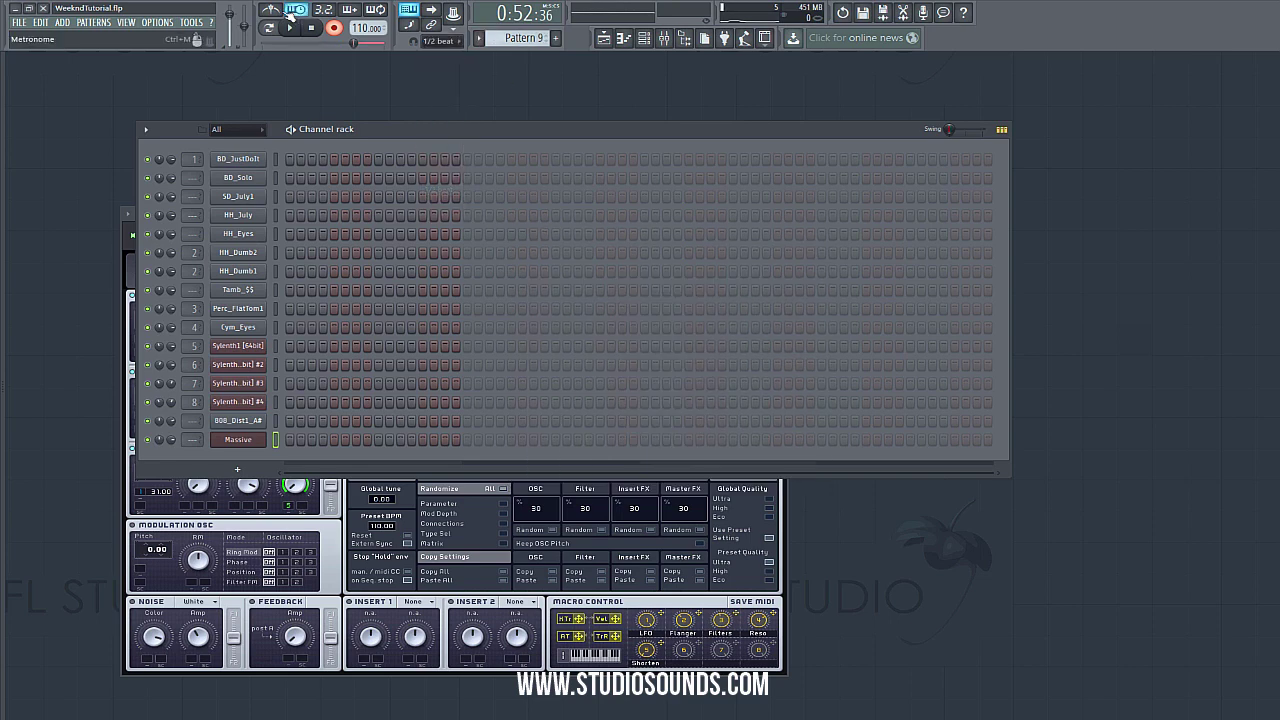
{"action": "left_click", "coordinate": [279, 30]}
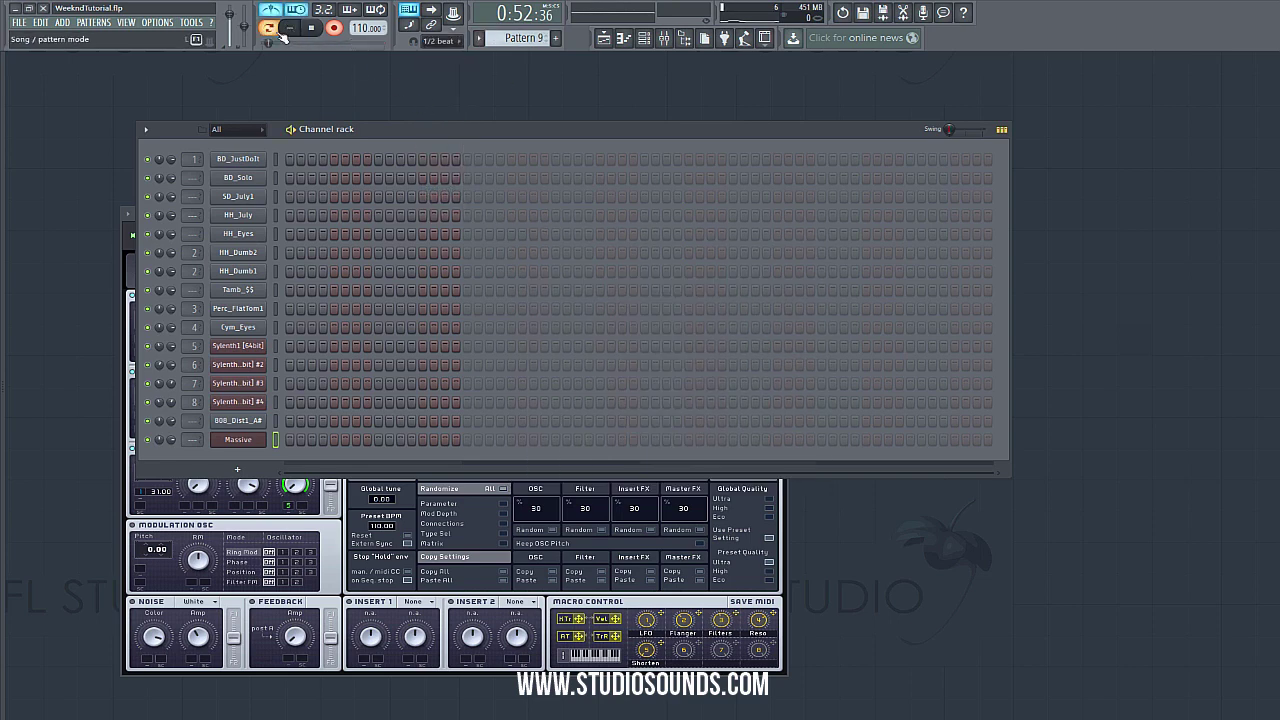
{"action": "left_click", "coordinate": [285, 35]}
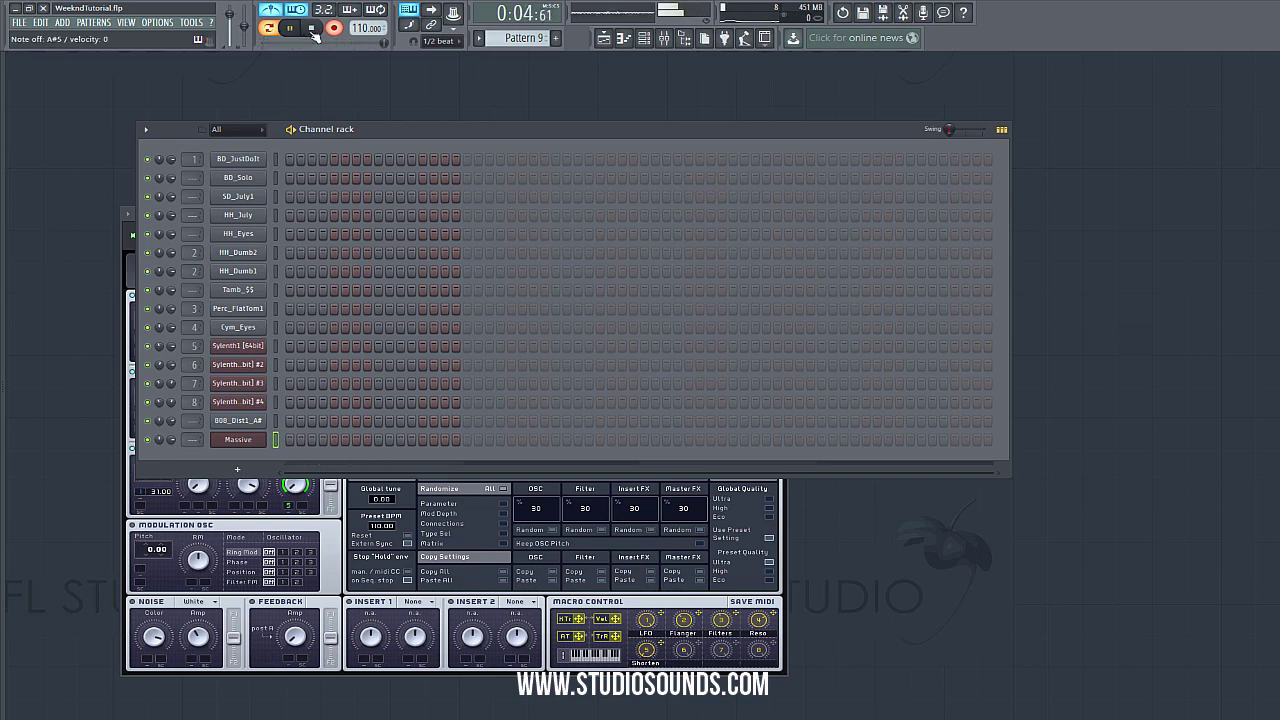
{"action": "left_click", "coordinate": [313, 31]}
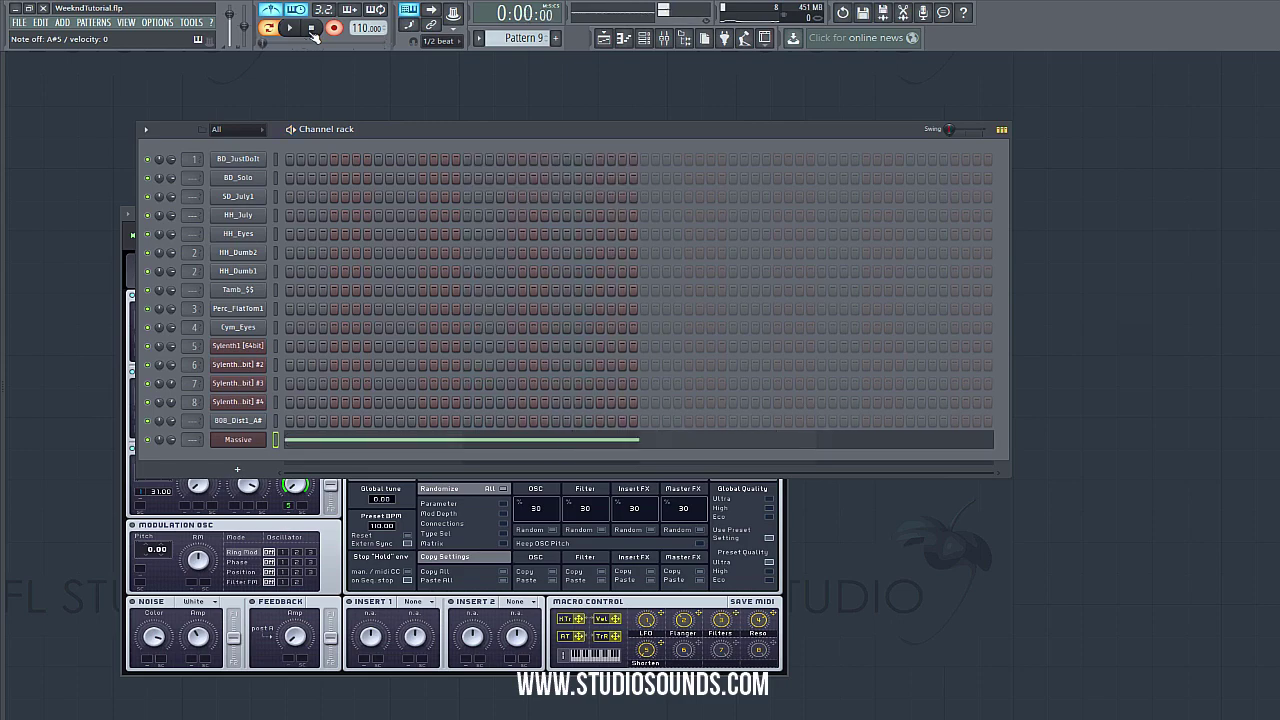
- Place a Pattern 9 clip on Track 8 at bar 31 in the playlist
{"action": "left_click", "coordinate": [603, 37]}
{"action": "left_click", "coordinate": [707, 356]}
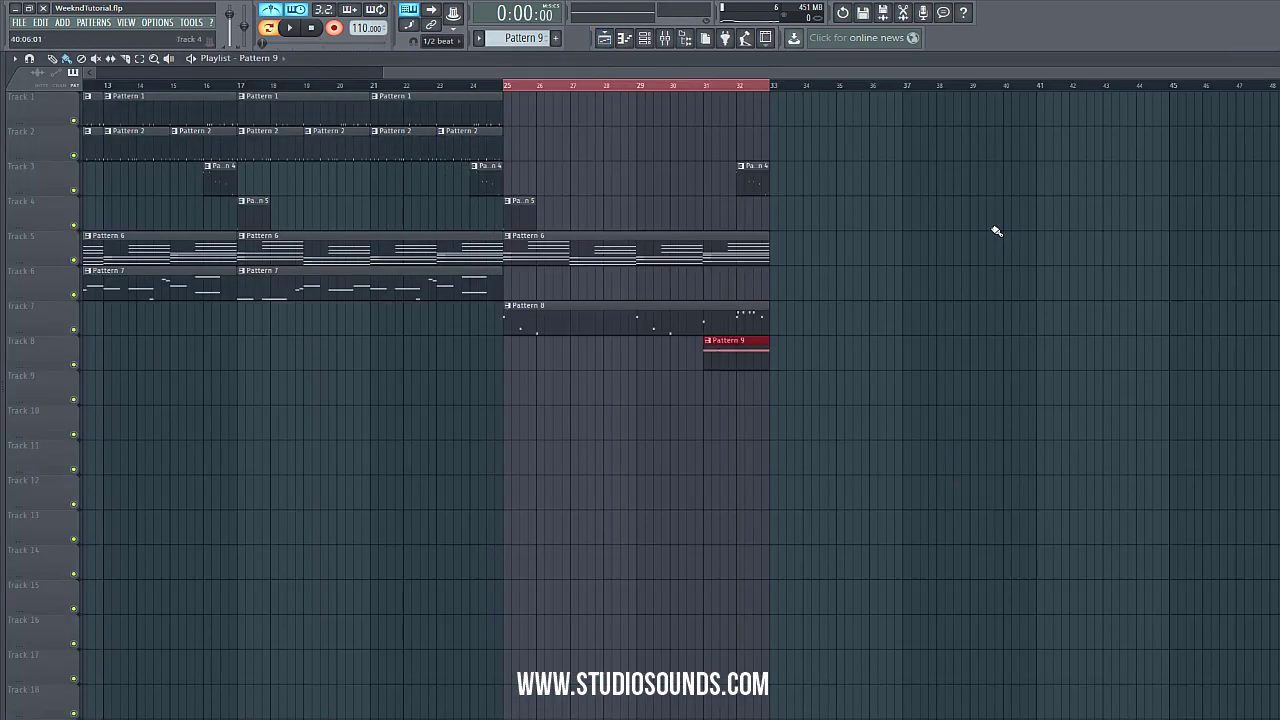
{"action": "key", "text": "Escape"}
- Route the Massive channel to mixer track 9 and load Fruity Parametric EQ 2 in its first effect slot
{"action": "left_click", "coordinate": [240, 439]}
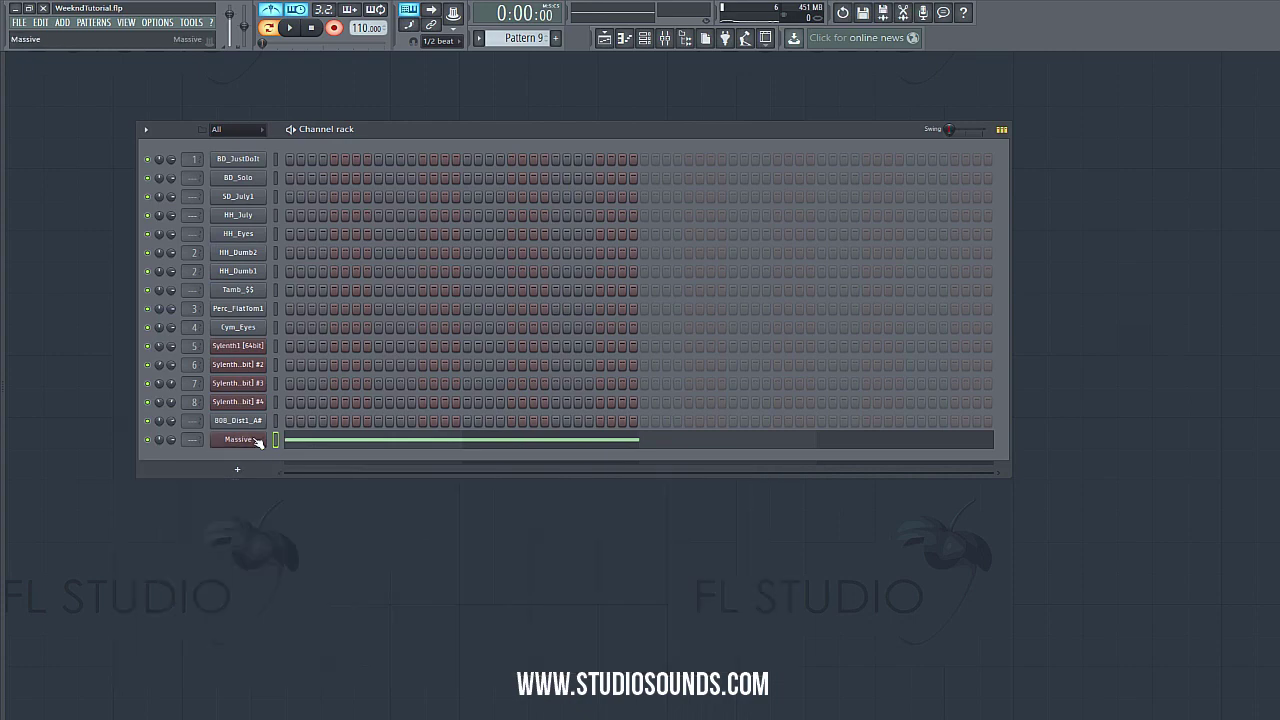
{"action": "left_click", "coordinate": [240, 439]}
{"action": "left_click", "coordinate": [778, 248]}
{"action": "left_click", "coordinate": [556, 258]}
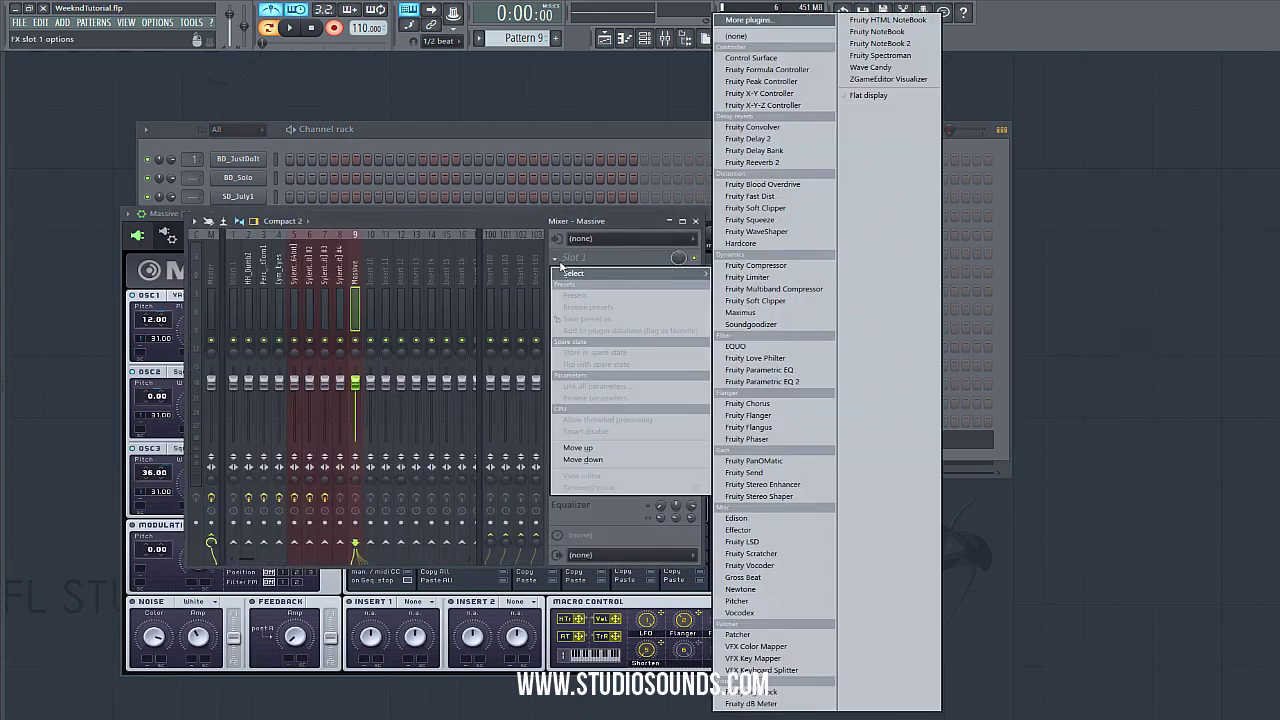
{"action": "left_click", "coordinate": [760, 376]}
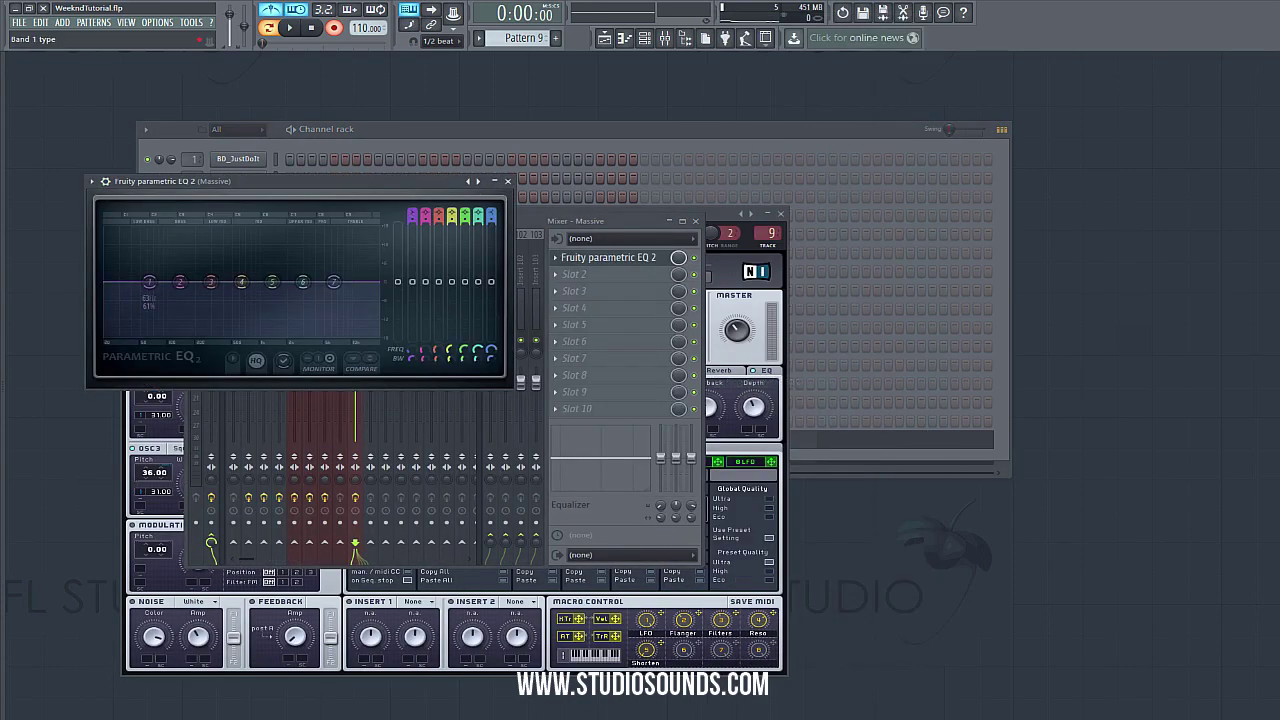
- Shift band 1 of Massive's Fruity Parametric EQ 2 to a much higher frequency, and close the EQ, mixer and Massive windows
{"action": "left_click_drag", "start_coordinate": [149, 282], "coordinate": [286, 282]}
{"action": "left_click", "coordinate": [507, 181]}
{"action": "left_click", "coordinate": [695, 221]}
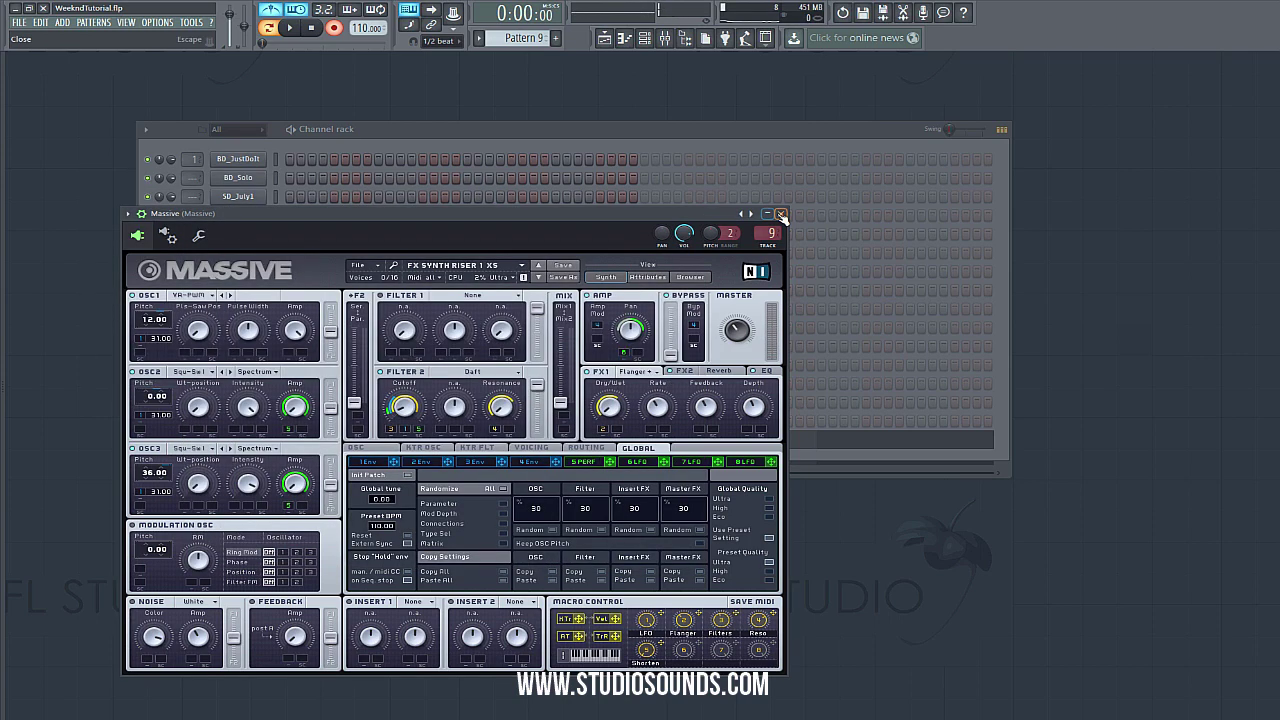
{"action": "left_click", "coordinate": [782, 214]}
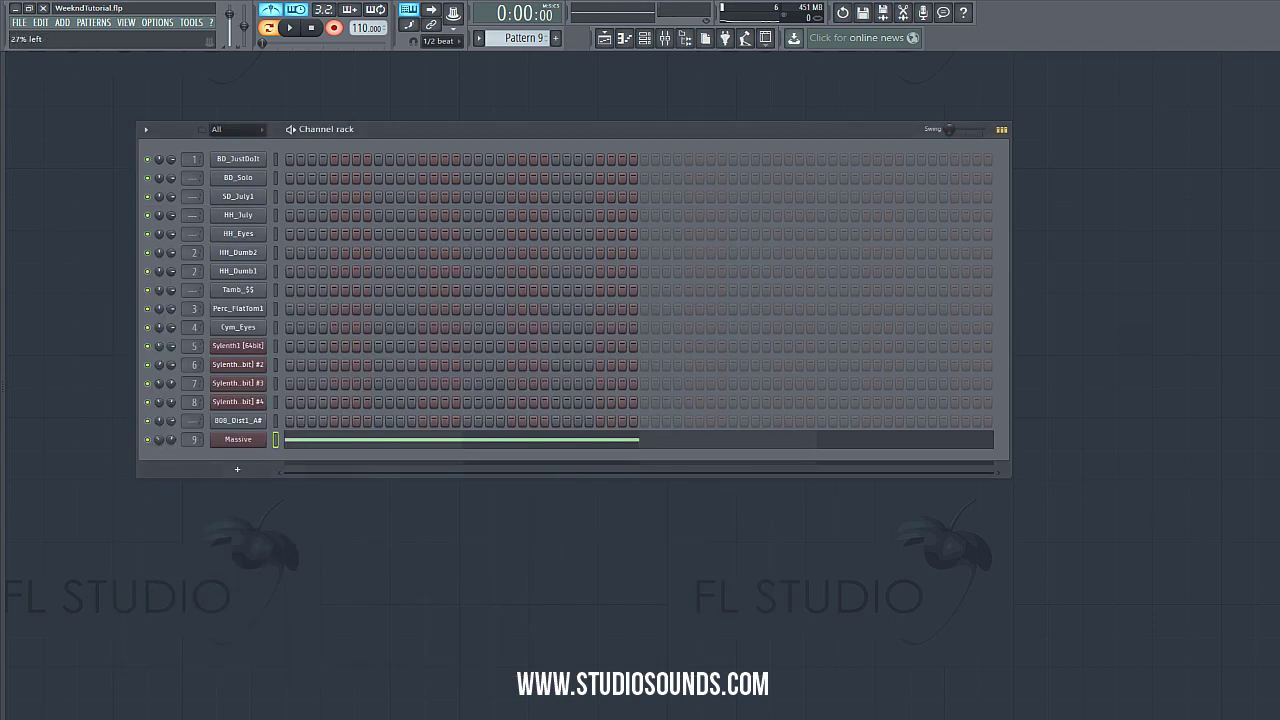
- Clear the playlist time selection and play the arrangement from bar 21 through the riser at bar 31
{"action": "left_click", "coordinate": [604, 38]}
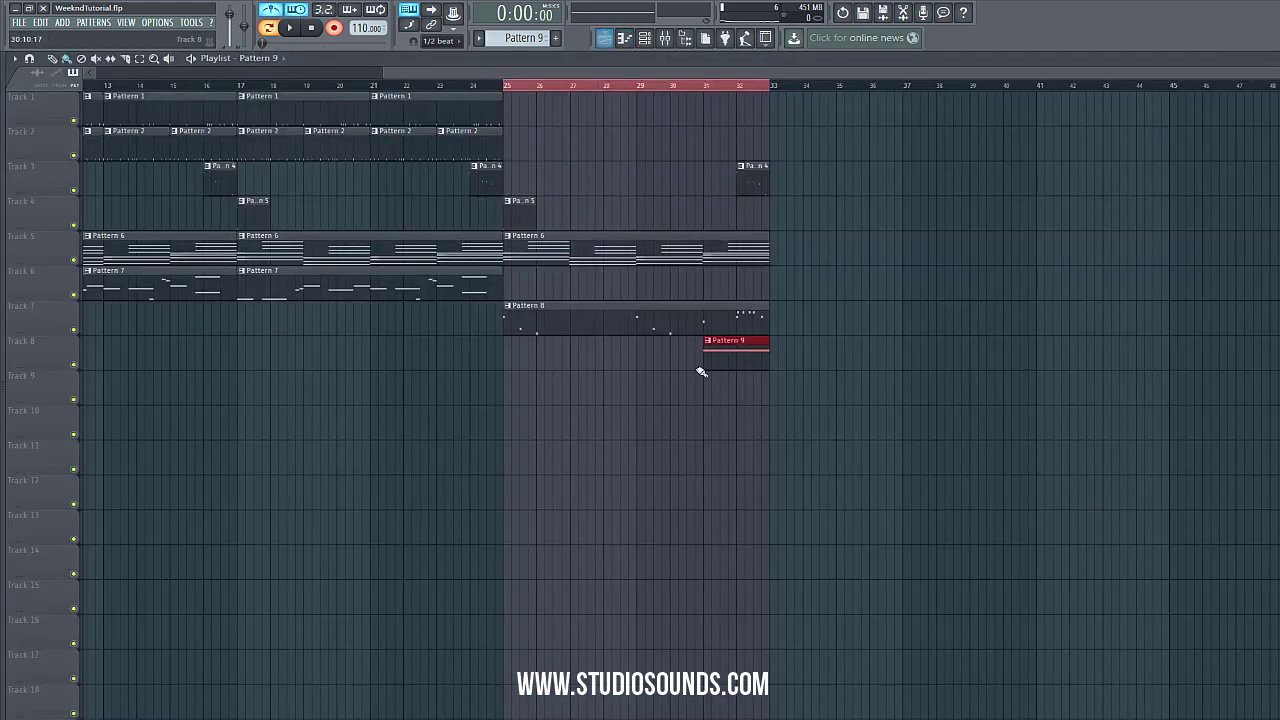
{"action": "left_click_drag", "start_coordinate": [511, 88], "coordinate": [374, 97]}
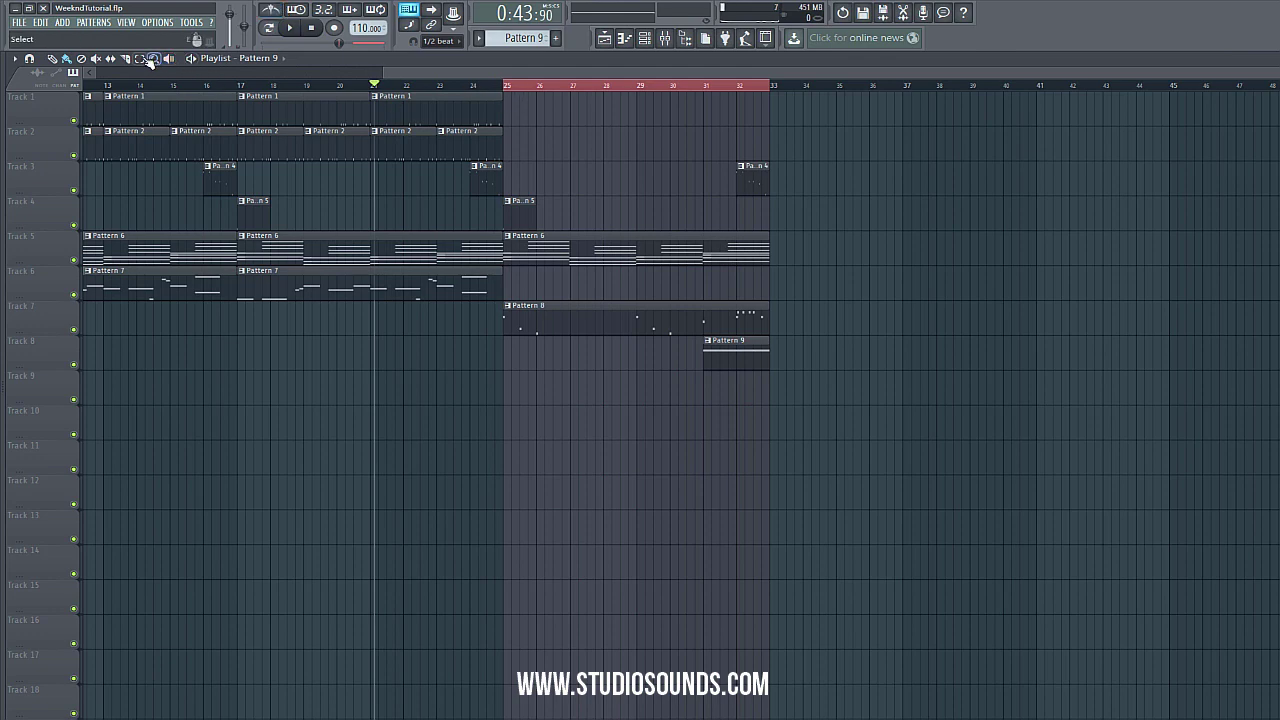
{"action": "key", "text": "ctrl+d"}
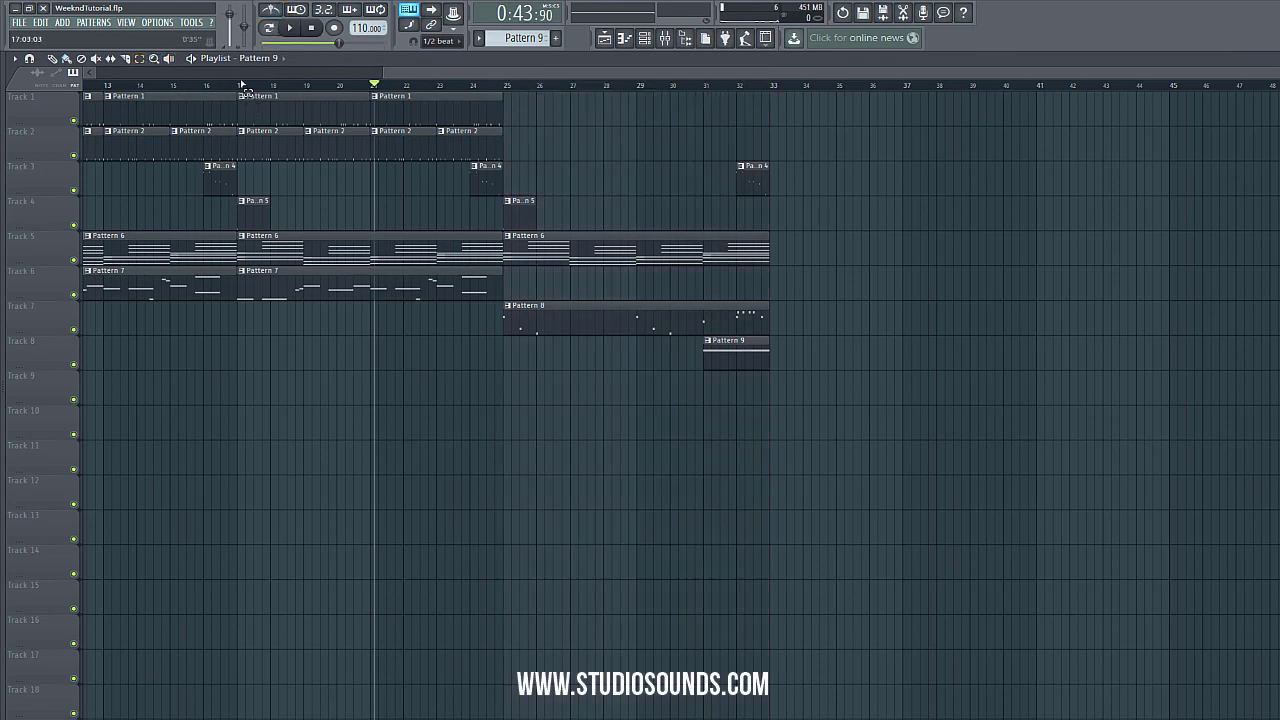
{"action": "key", "text": "space"}
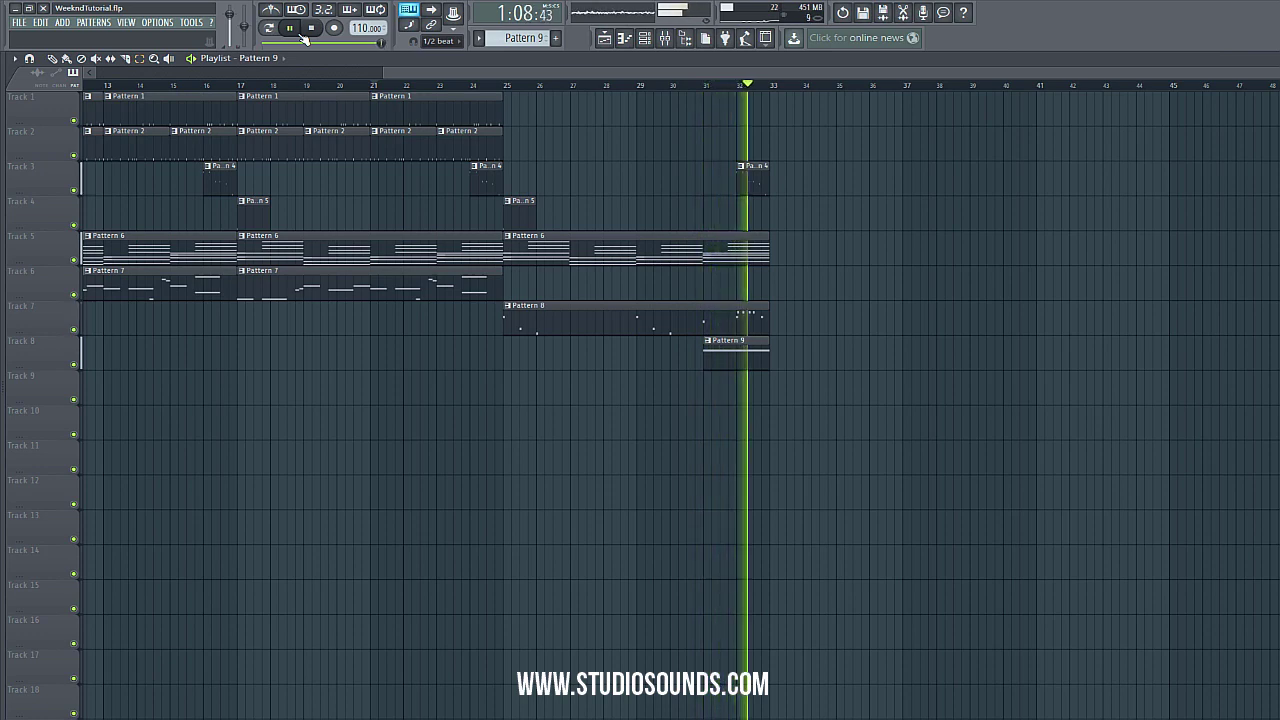
{"action": "left_click", "coordinate": [314, 30]}
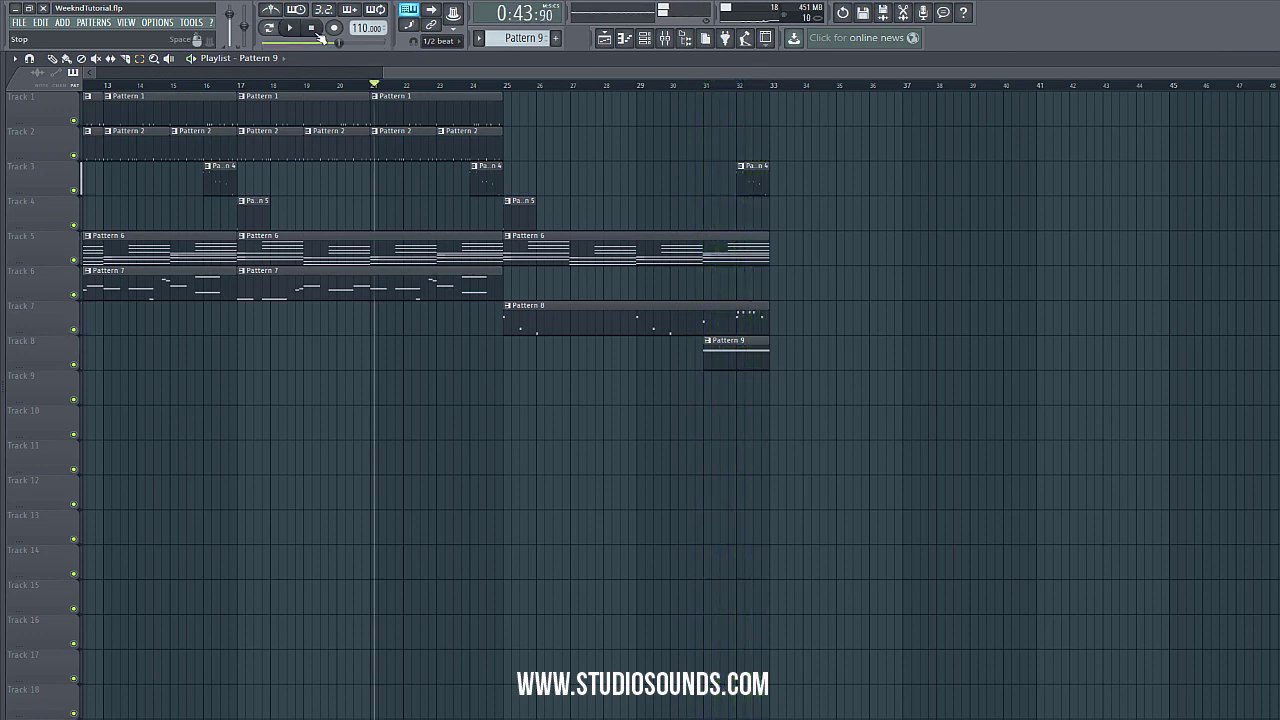
{"action": "left_click", "coordinate": [314, 30]}
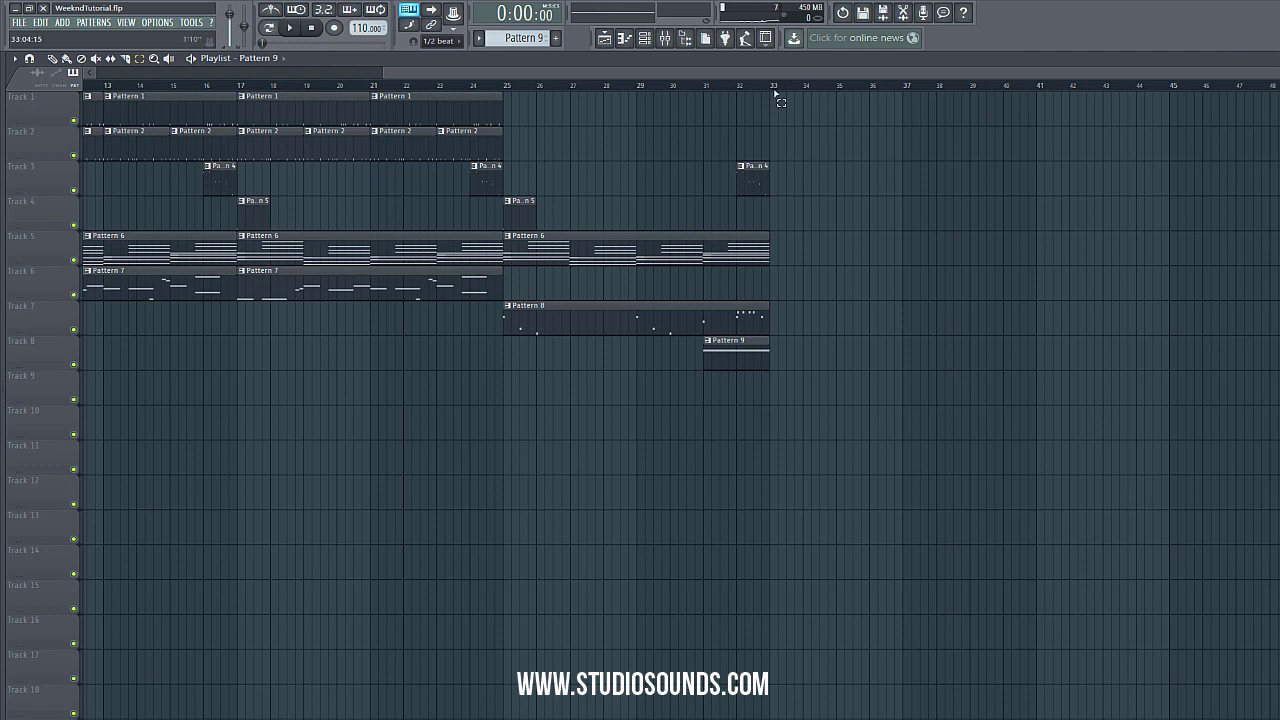
- Set the playlist snap to Cell and clear the time selection that starts at bar 33
{"action": "left_click_drag", "start_coordinate": [777, 88], "coordinate": [990, 88]}
{"action": "left_click", "coordinate": [448, 44]}
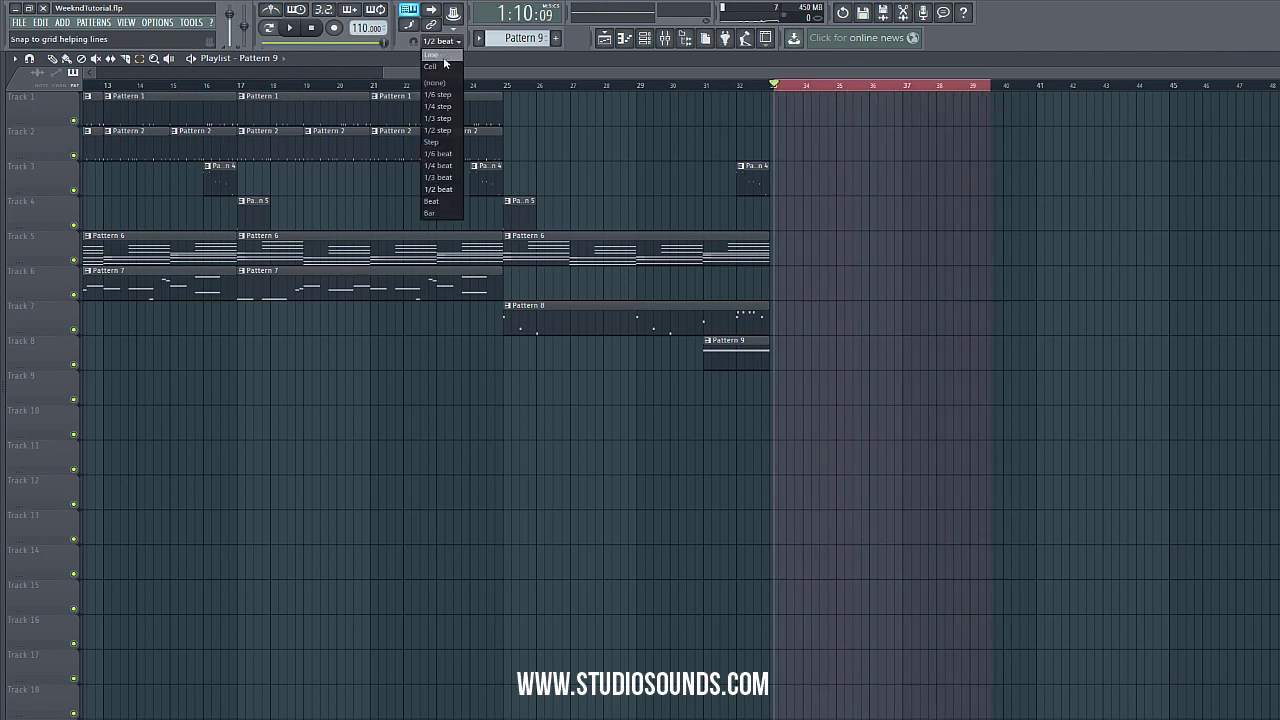
{"action": "left_click", "coordinate": [440, 68]}
{"action": "left_click", "coordinate": [776, 90]}
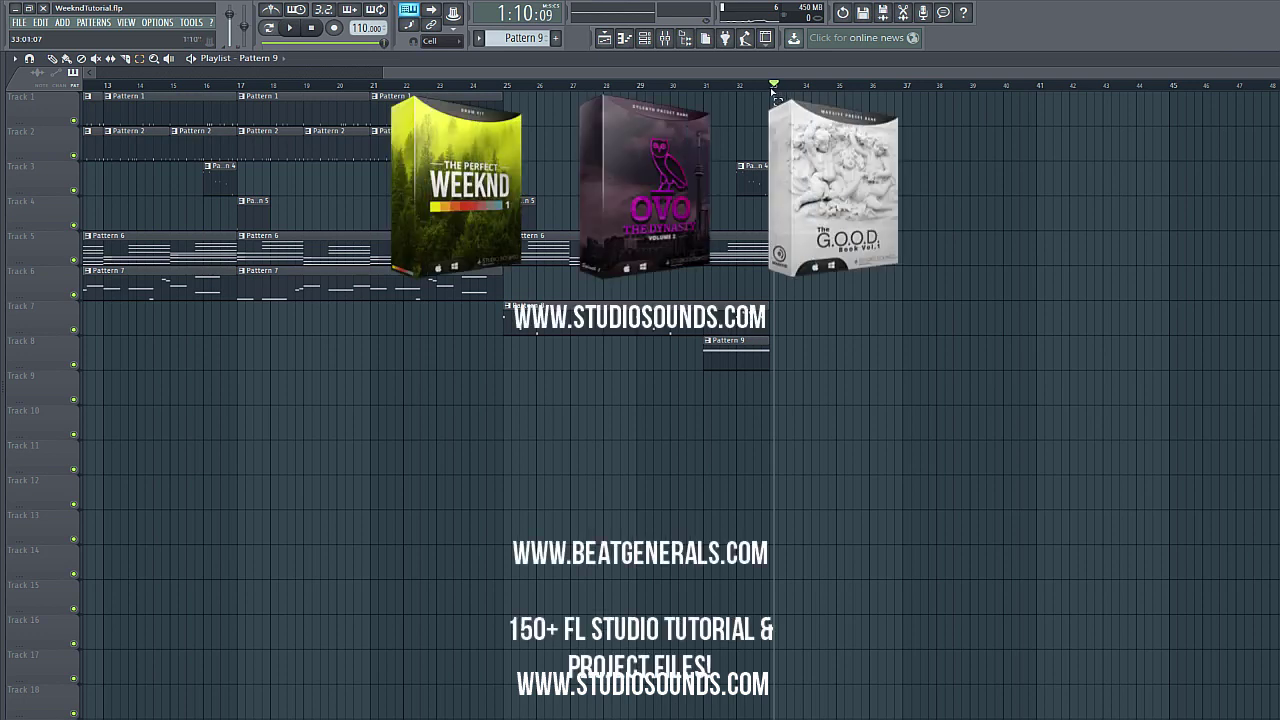
{"action": "left_click_drag", "start_coordinate": [772, 92], "coordinate": [503, 92]}
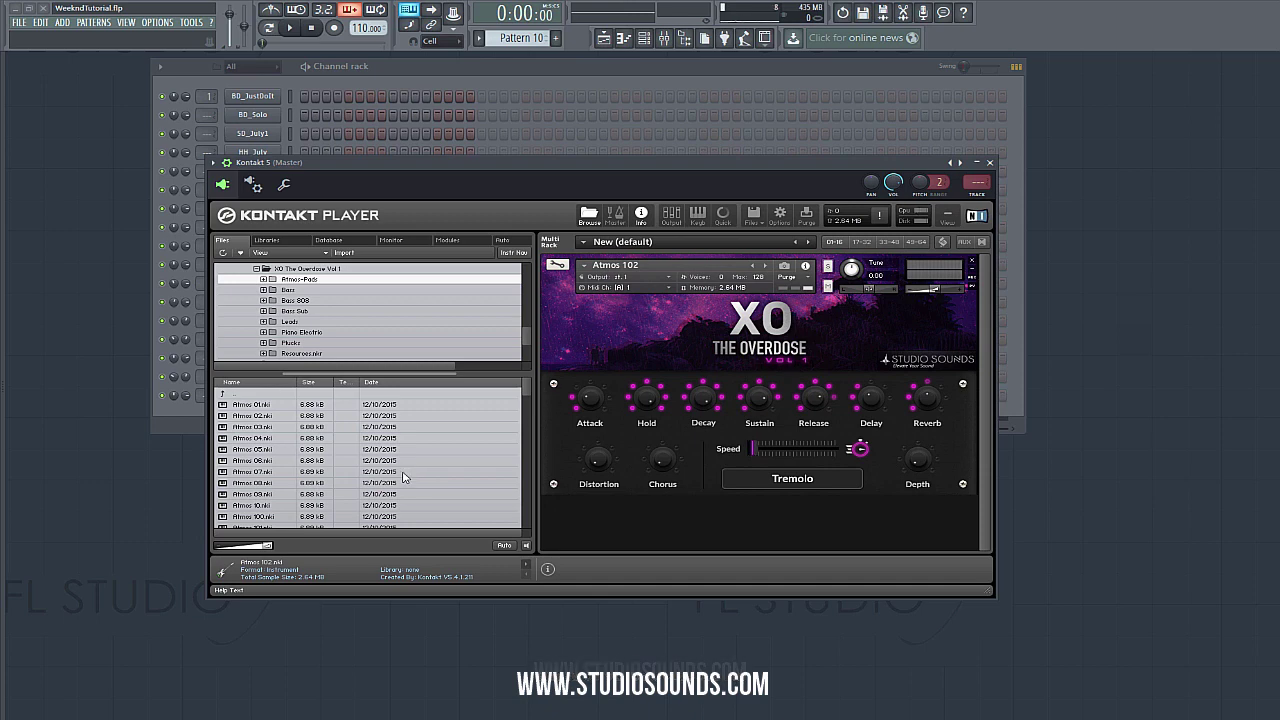
- Audition the Atmos 103, Atmos 104 and Atmos 105 instruments from the XO The Overdose Vol 1 Atmos-Pads folder in Kontakt
{"action": "scroll", "coordinate": [404, 477], "scroll_direction": "down", "scroll_amount": 1}
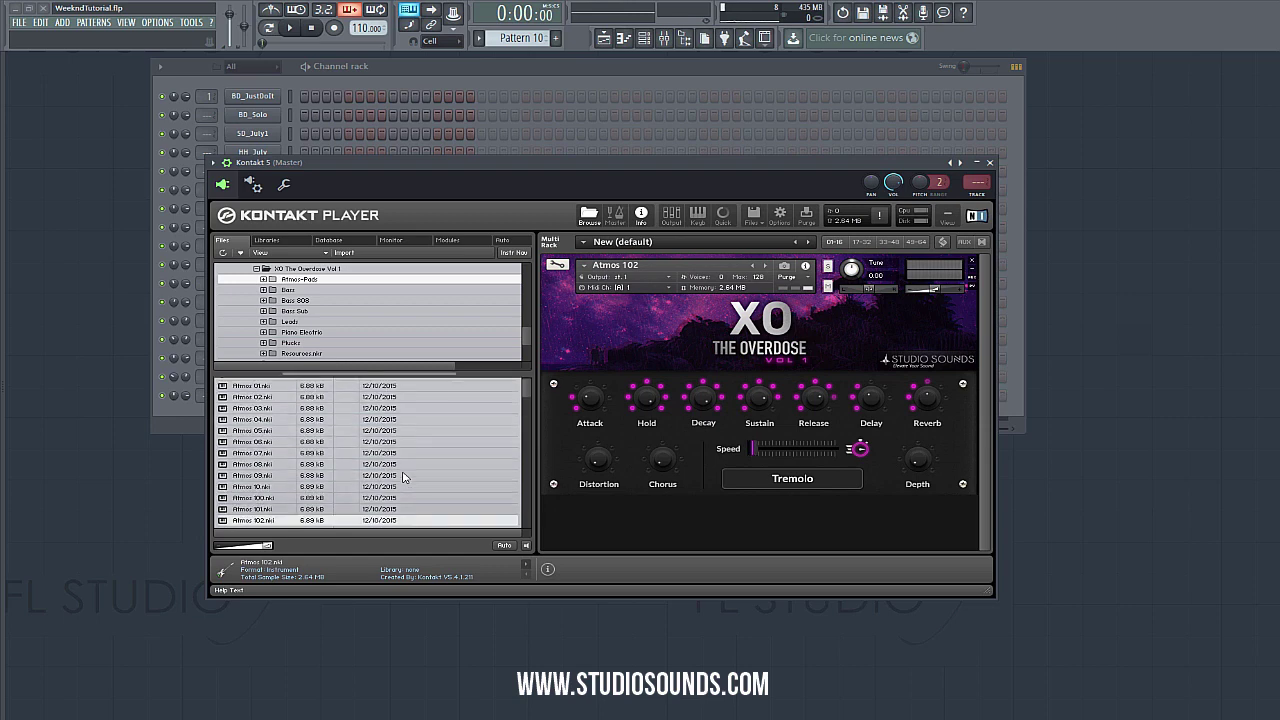
{"action": "scroll", "coordinate": [402, 478], "scroll_direction": "down", "scroll_amount": 3}
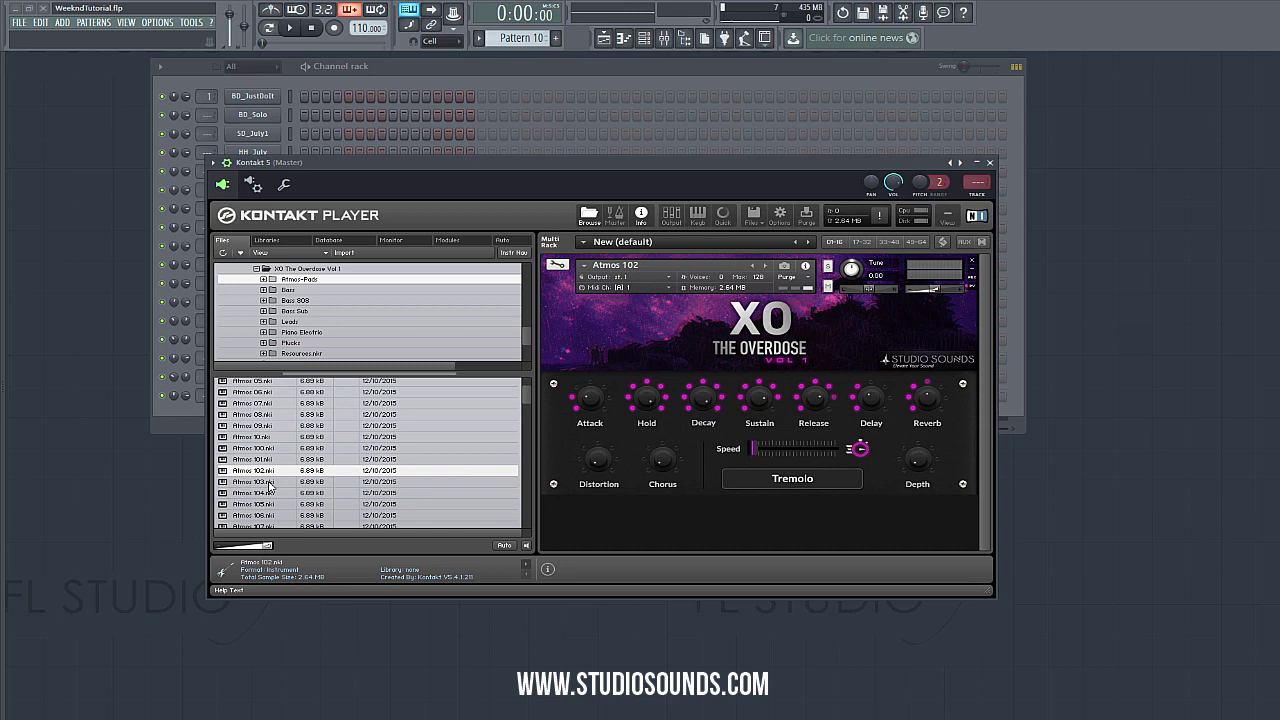
{"action": "left_click", "coordinate": [268, 484]}
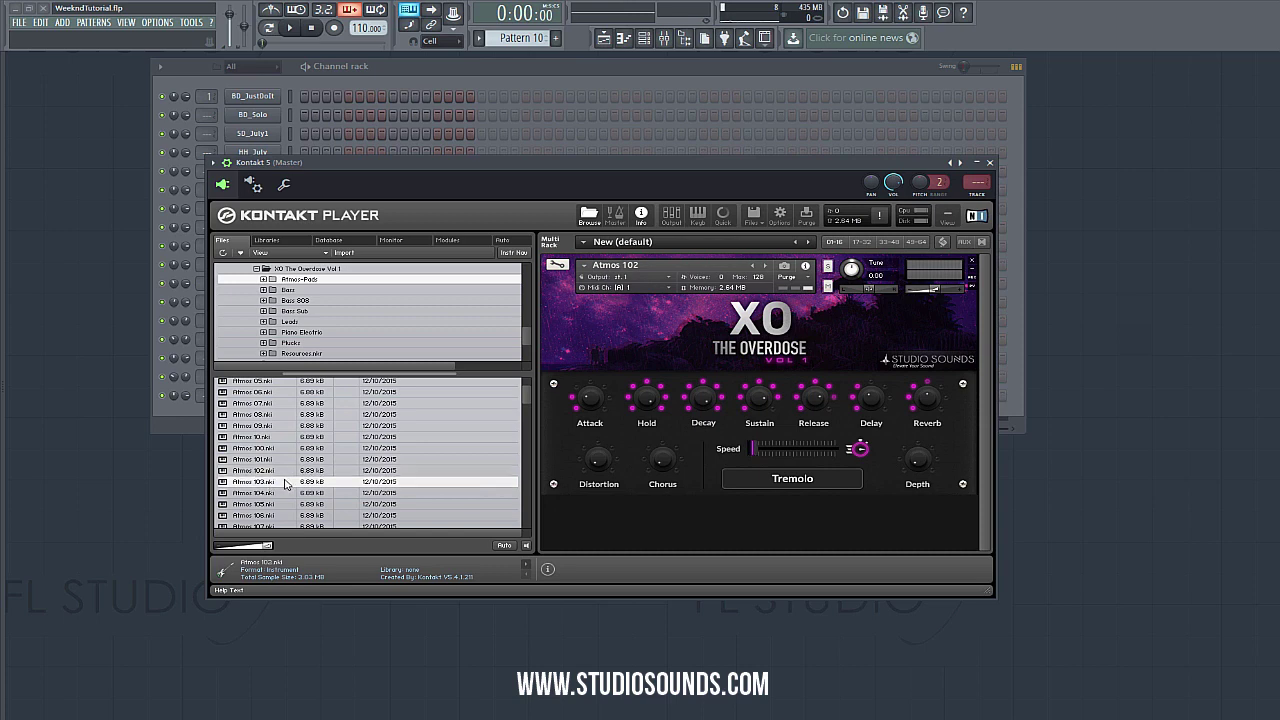
{"action": "left_click", "coordinate": [767, 267]}
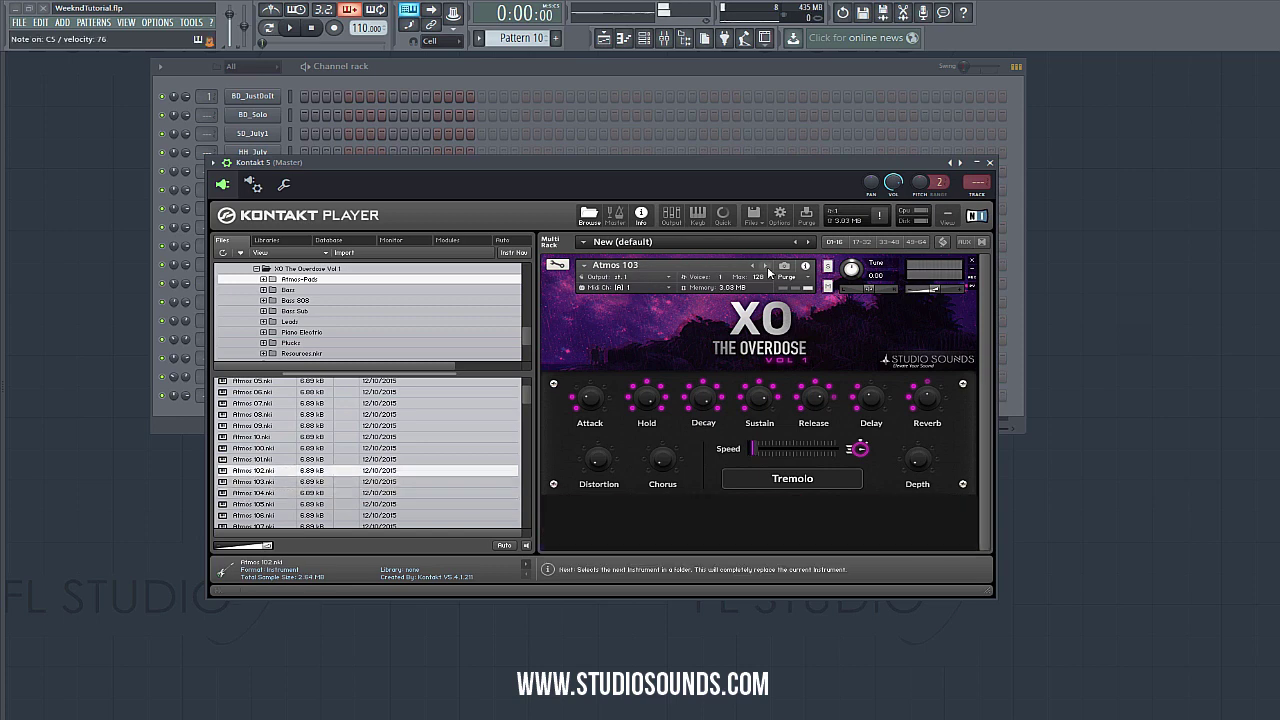
{"action": "left_click", "coordinate": [768, 268]}
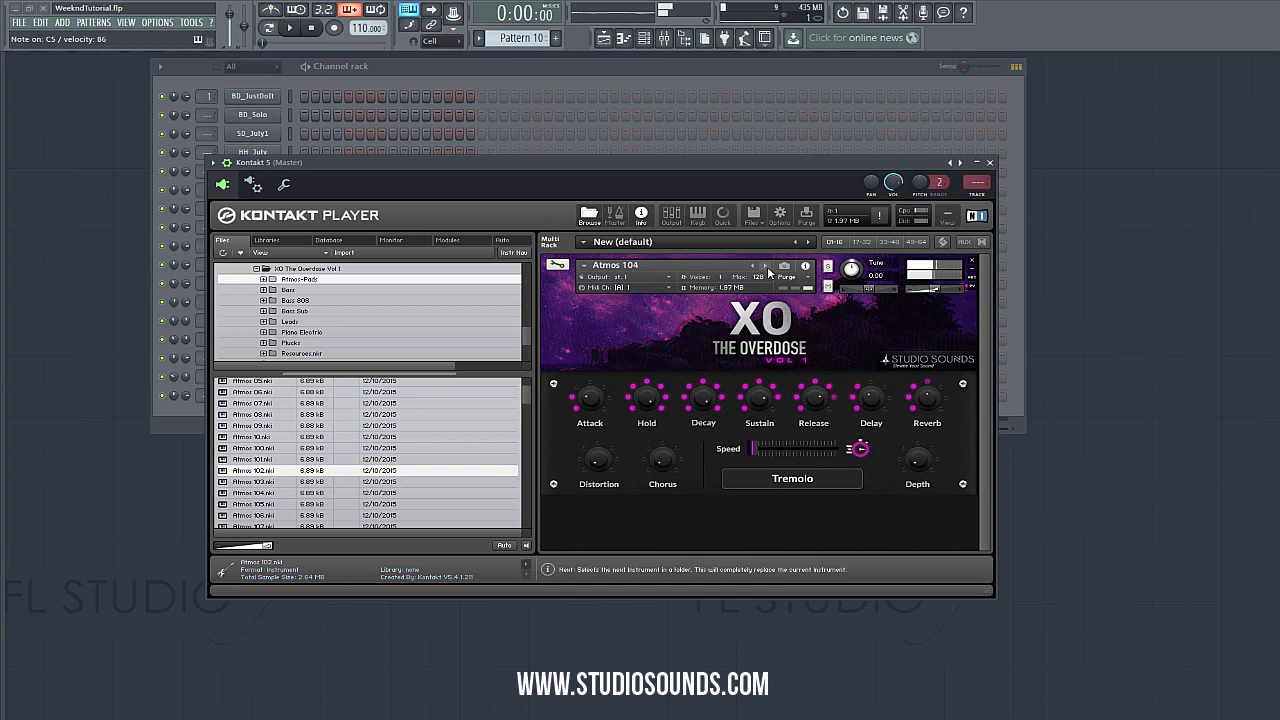
{"action": "left_click", "coordinate": [768, 268]}
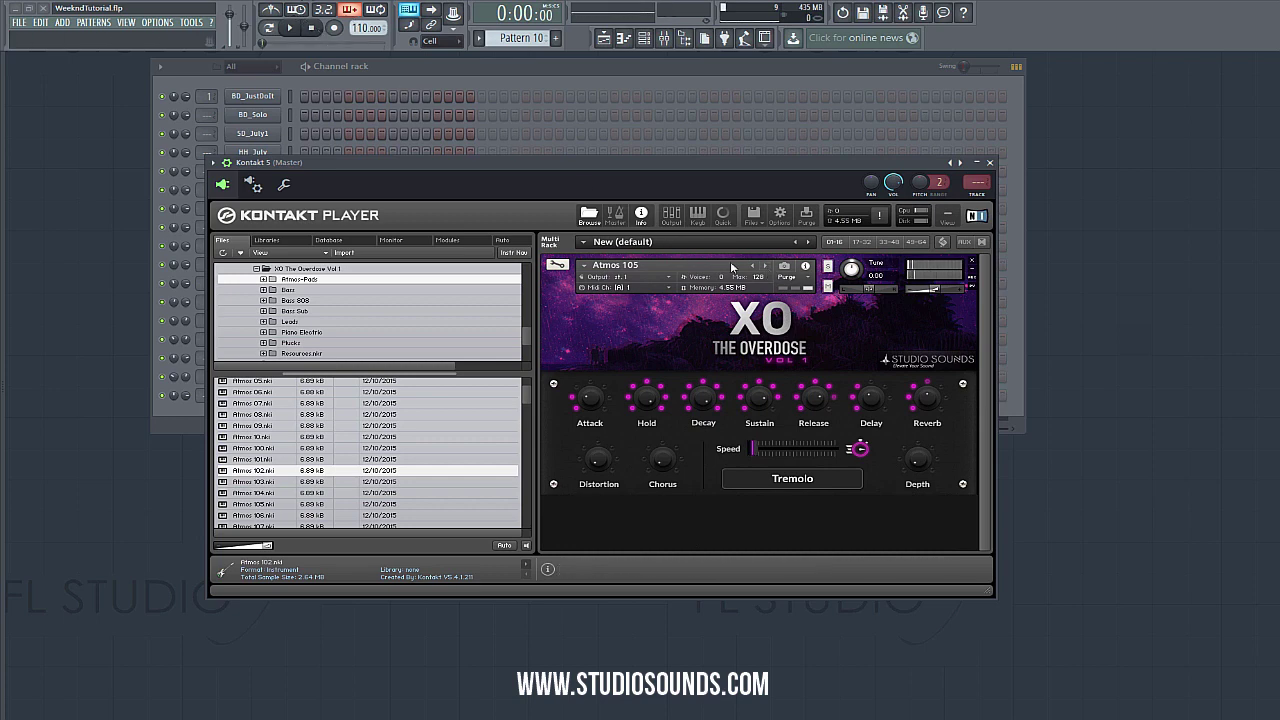
- Step back from Atmos 105 past Atmos 103 to an earlier Atmos pad in Kontakt and close the plugin window
{"action": "left_click", "coordinate": [755, 268]}
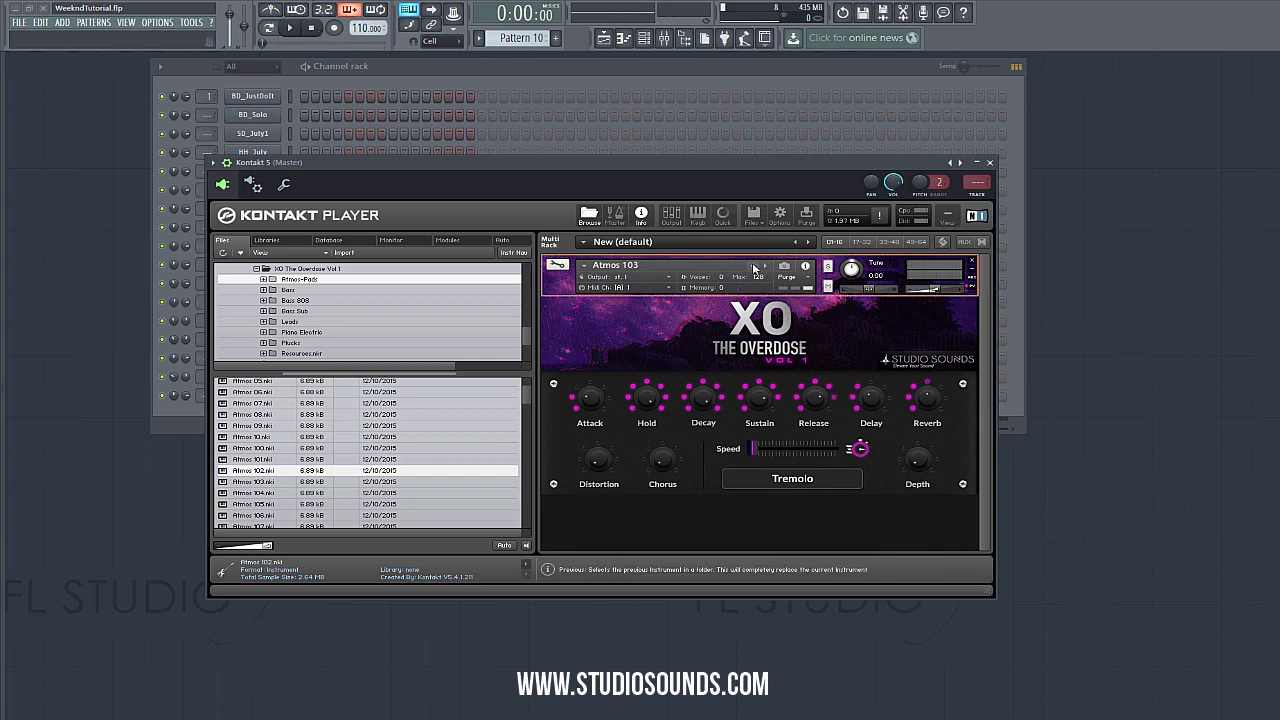
{"action": "left_click", "coordinate": [755, 268]}
{"action": "left_click", "coordinate": [755, 268]}
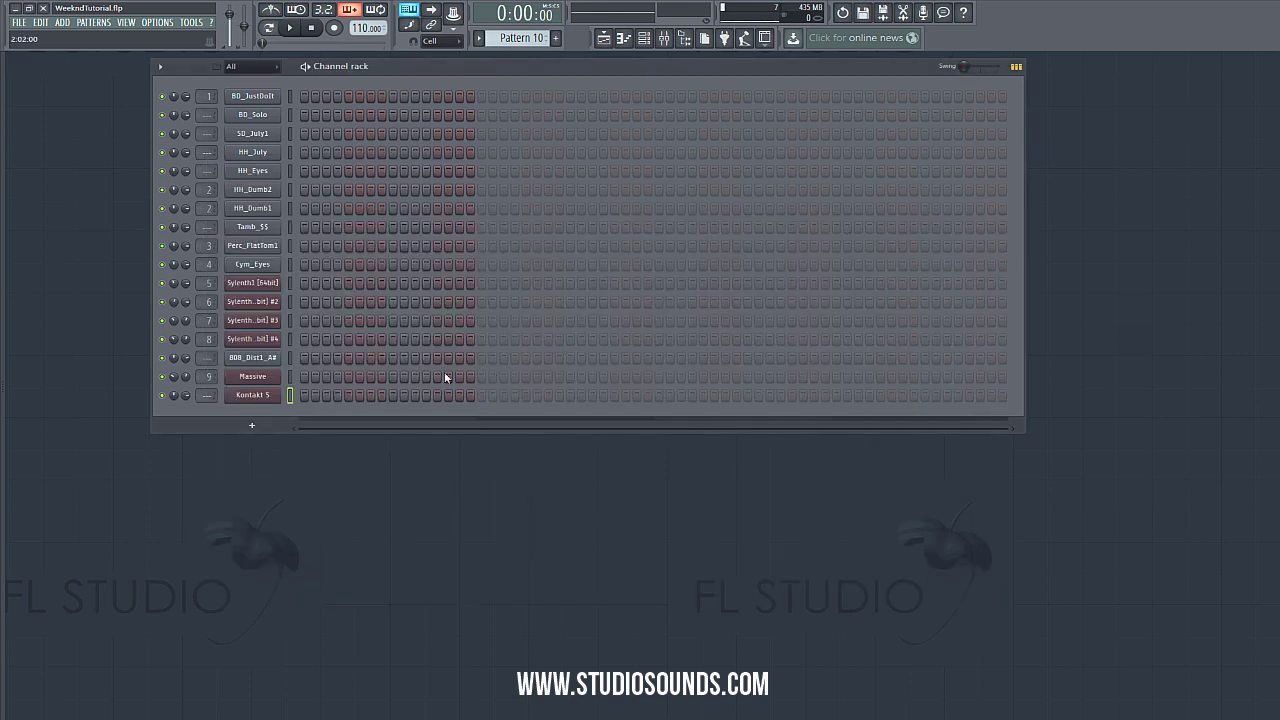
{"action": "left_click", "coordinate": [990, 162]}
- Add four-bar C4 and C5 notes starting at bar 1 for the Kontakt 5 channel in Pattern 10
{"action": "right_click", "coordinate": [275, 397]}
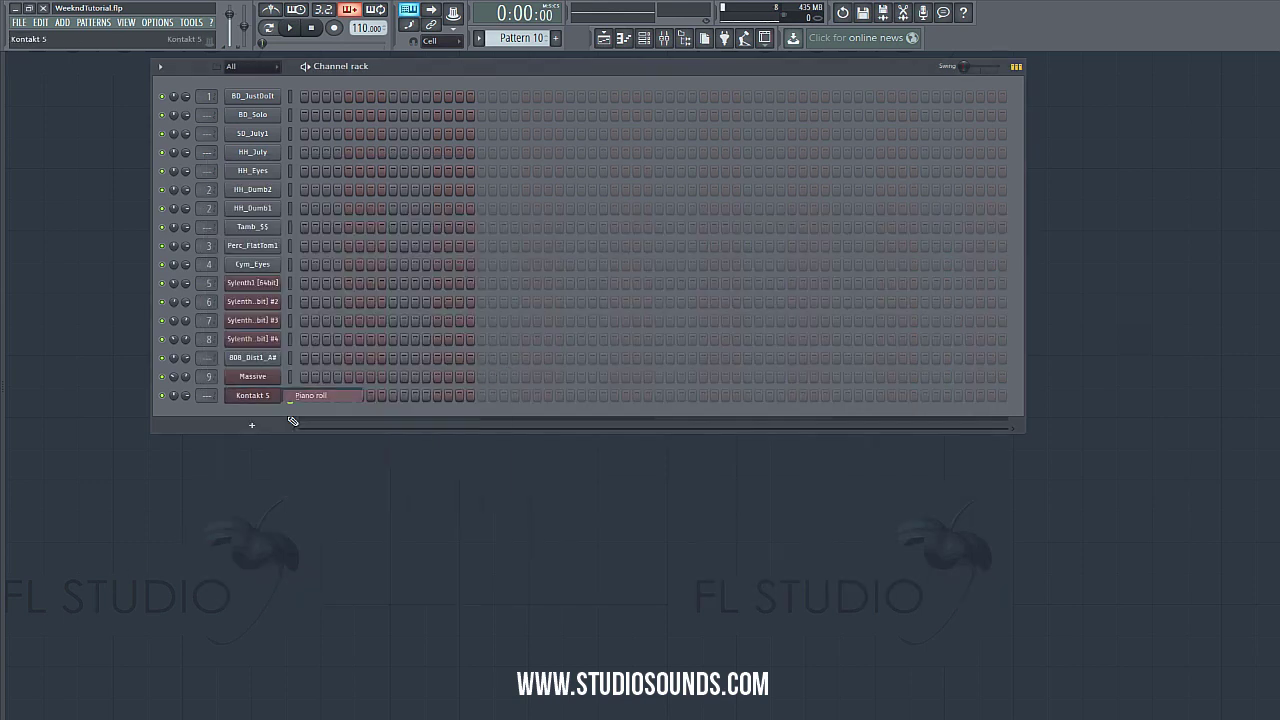
{"action": "left_click", "coordinate": [300, 404]}
{"action": "left_click", "coordinate": [62, 348]}
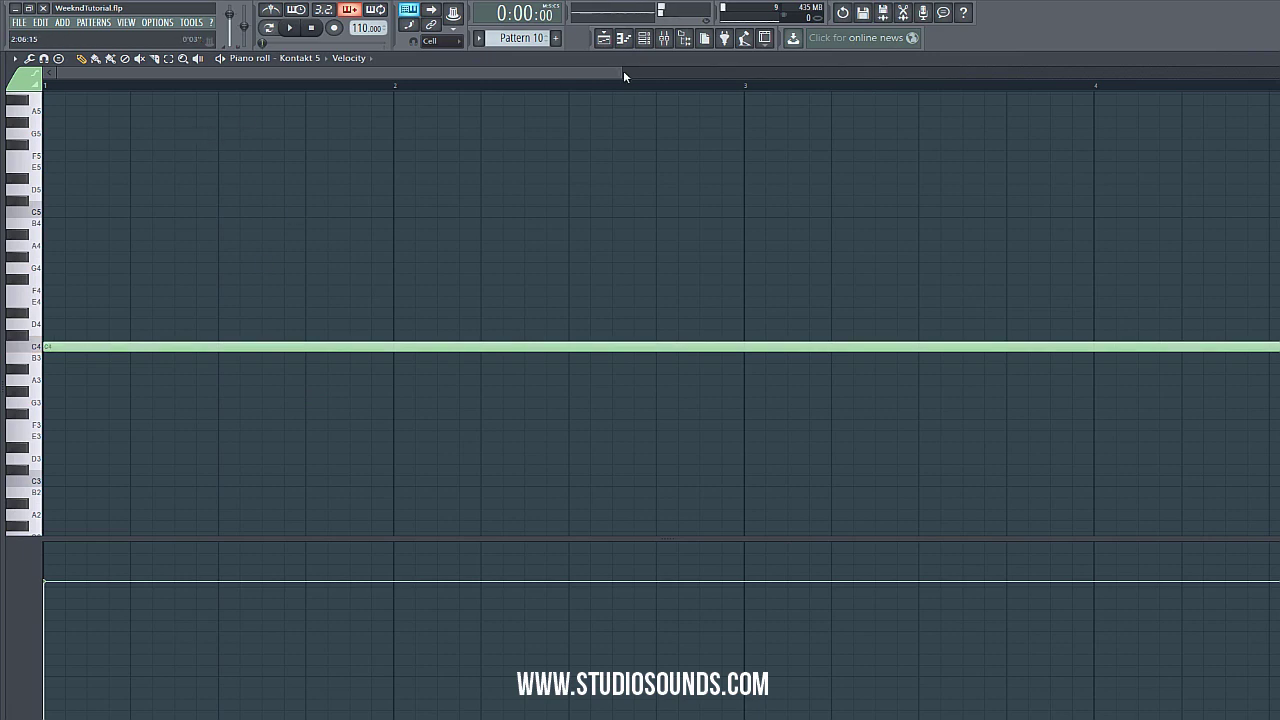
{"action": "left_click_drag", "start_coordinate": [623, 70], "coordinate": [1270, 71]}
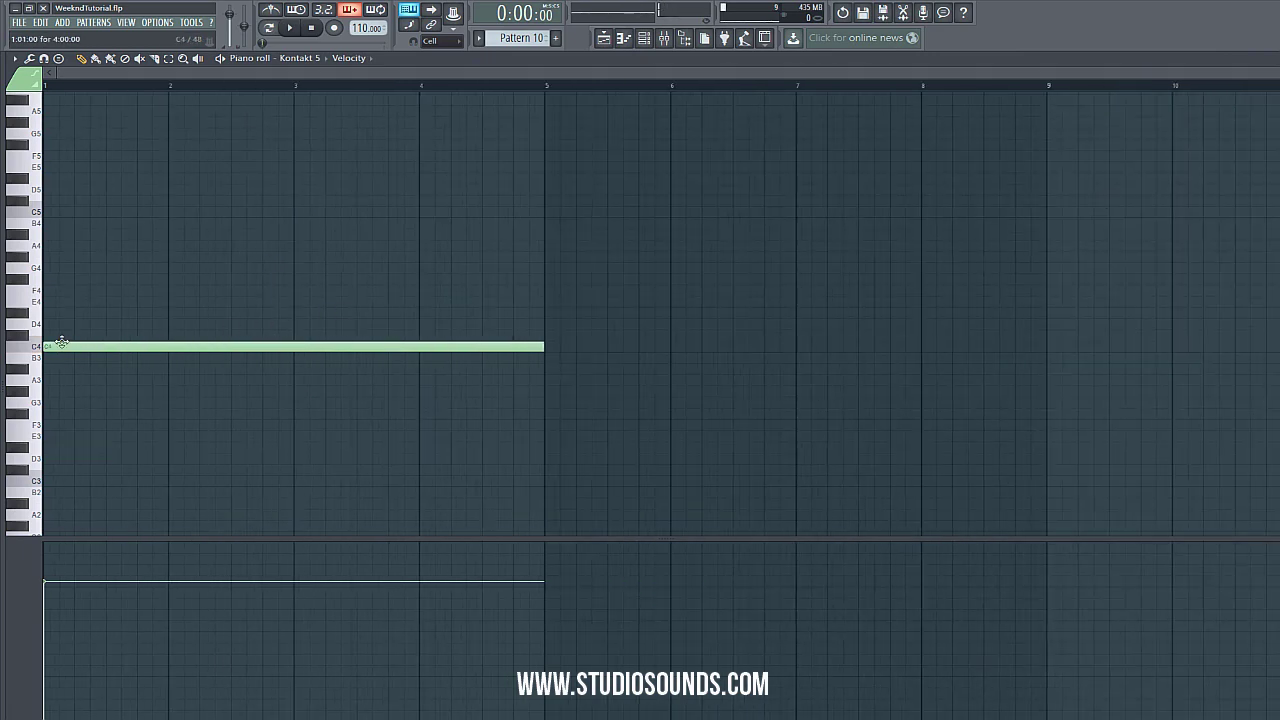
{"action": "left_click", "coordinate": [62, 212]}
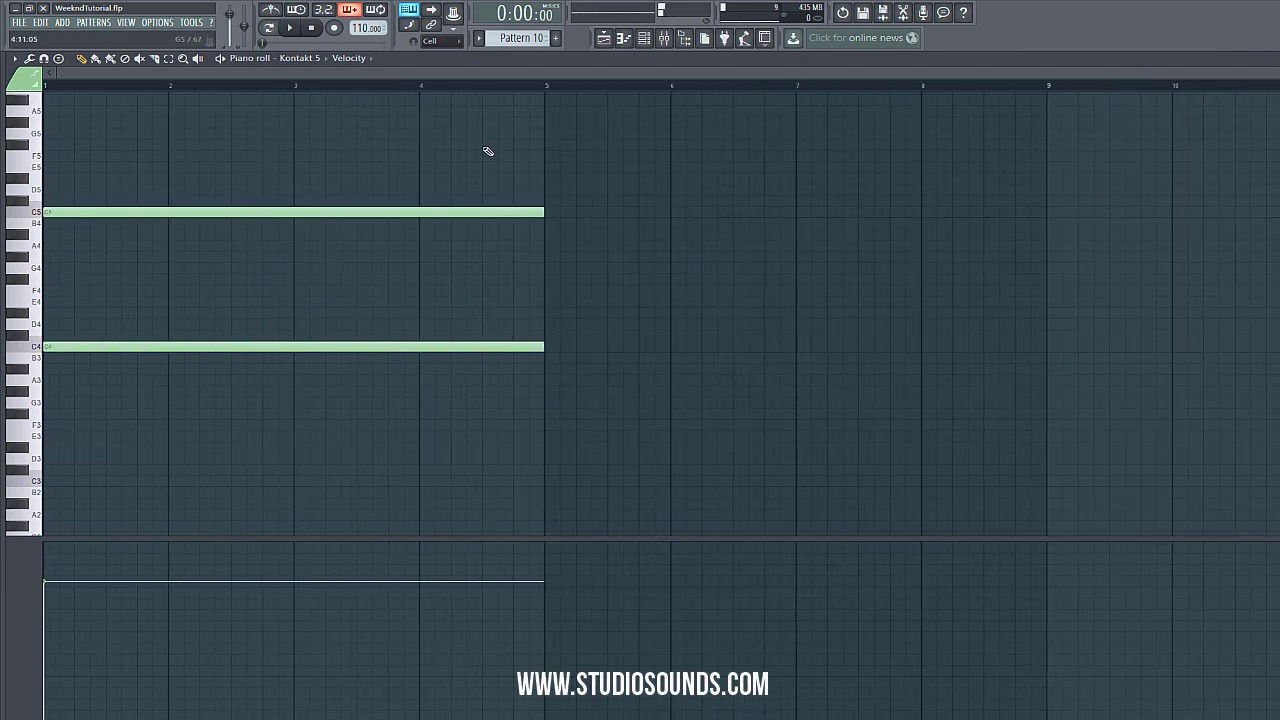
- Place the Pattern 10 clip at bar 1 on Track 10, move the Pattern 9 clip to Track 9, and play the intro
{"action": "left_click", "coordinate": [603, 38]}
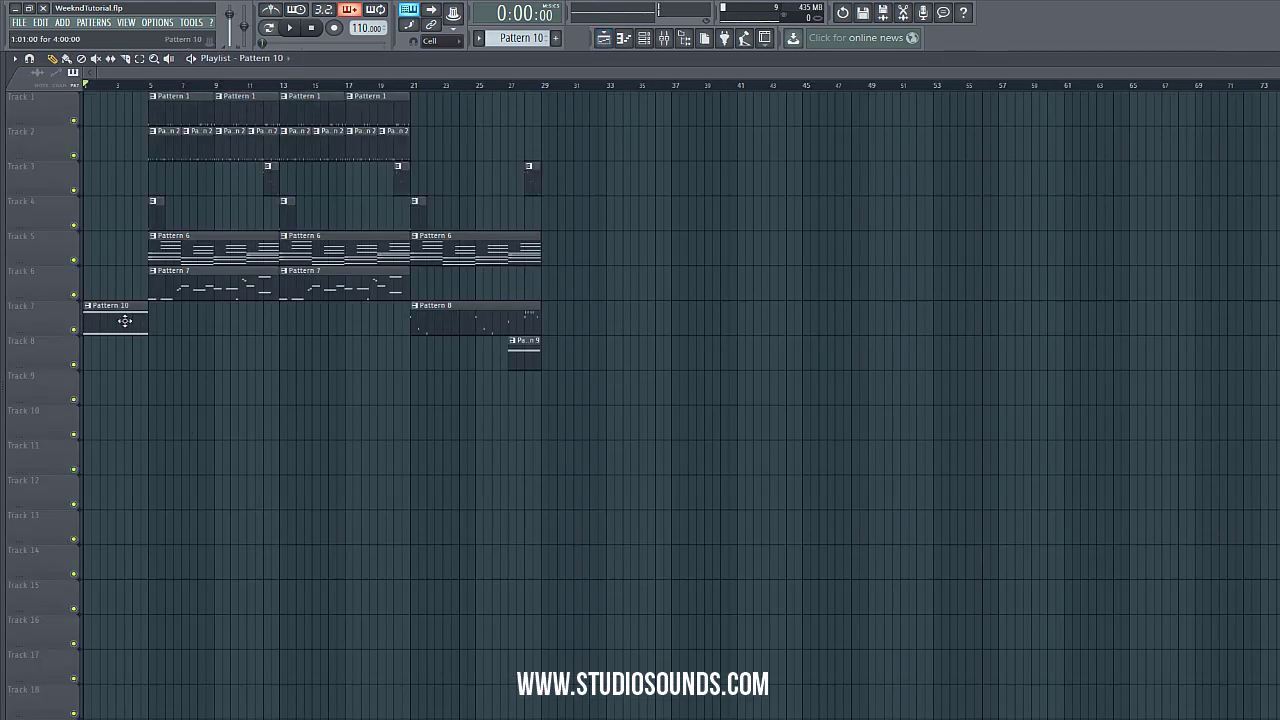
{"action": "left_click_drag", "start_coordinate": [125, 320], "coordinate": [5, 430]}
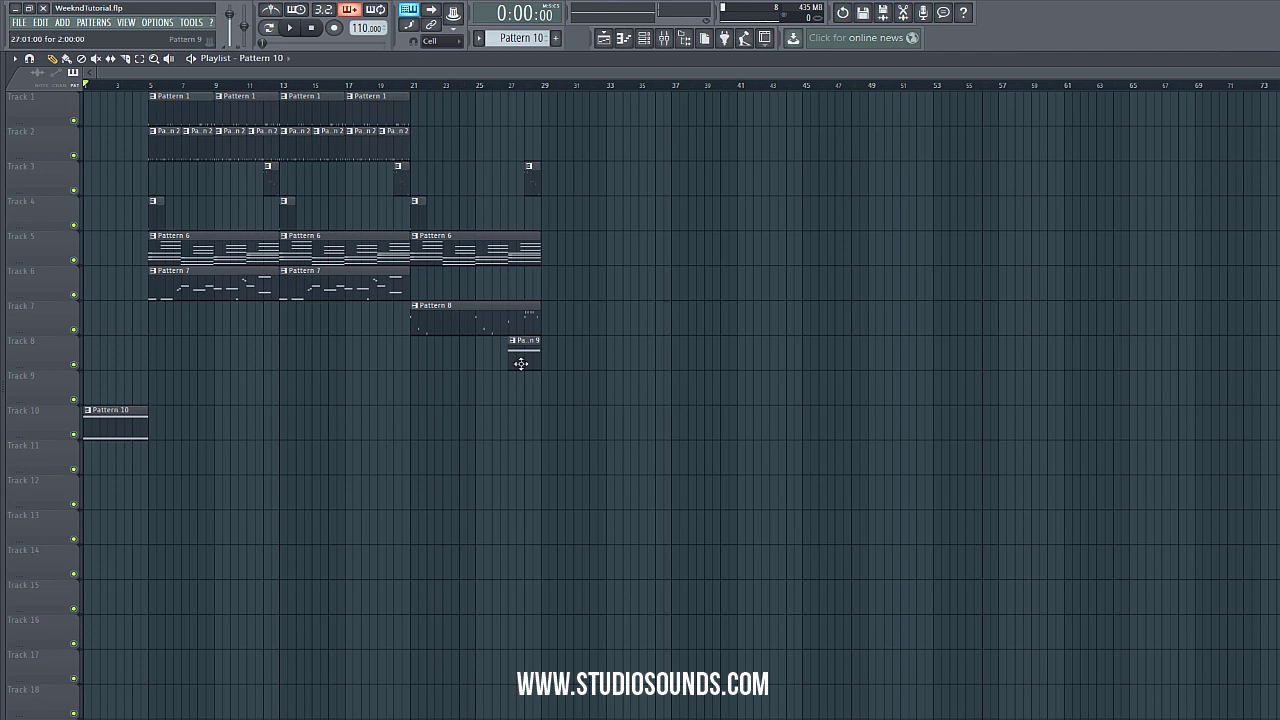
{"action": "left_click_drag", "start_coordinate": [520, 360], "coordinate": [529, 443]}
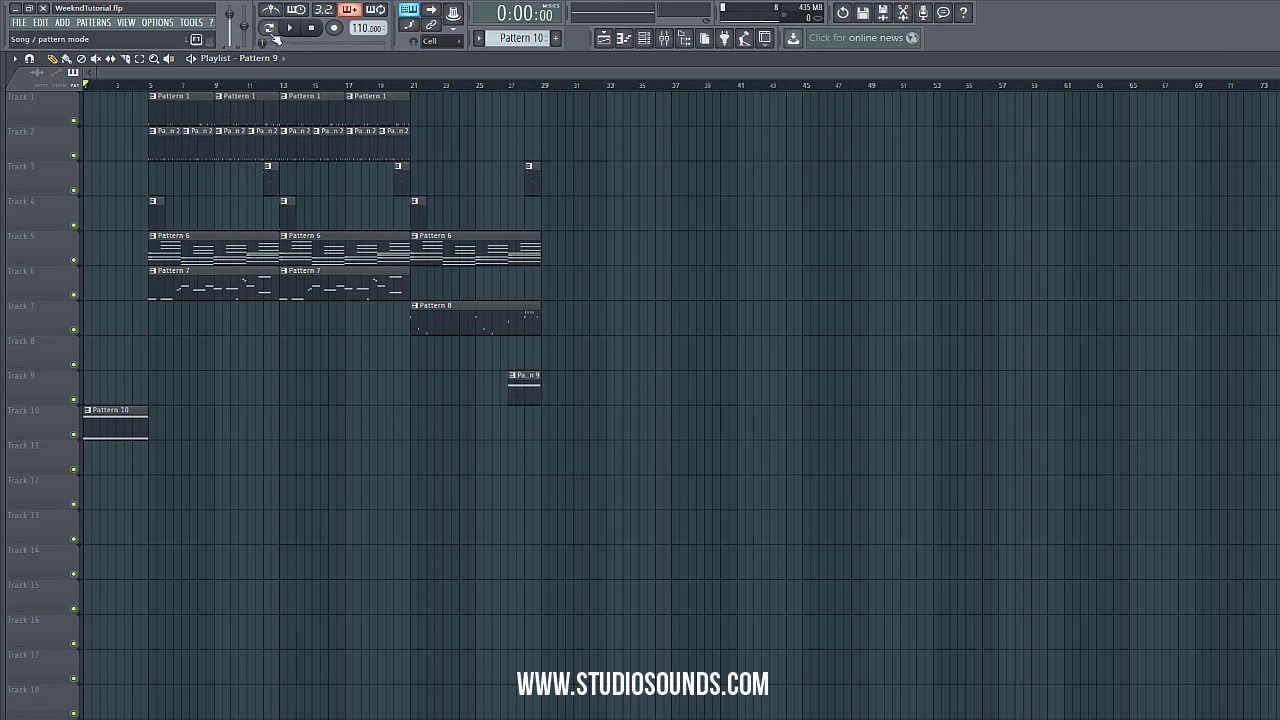
{"action": "left_click", "coordinate": [292, 29]}
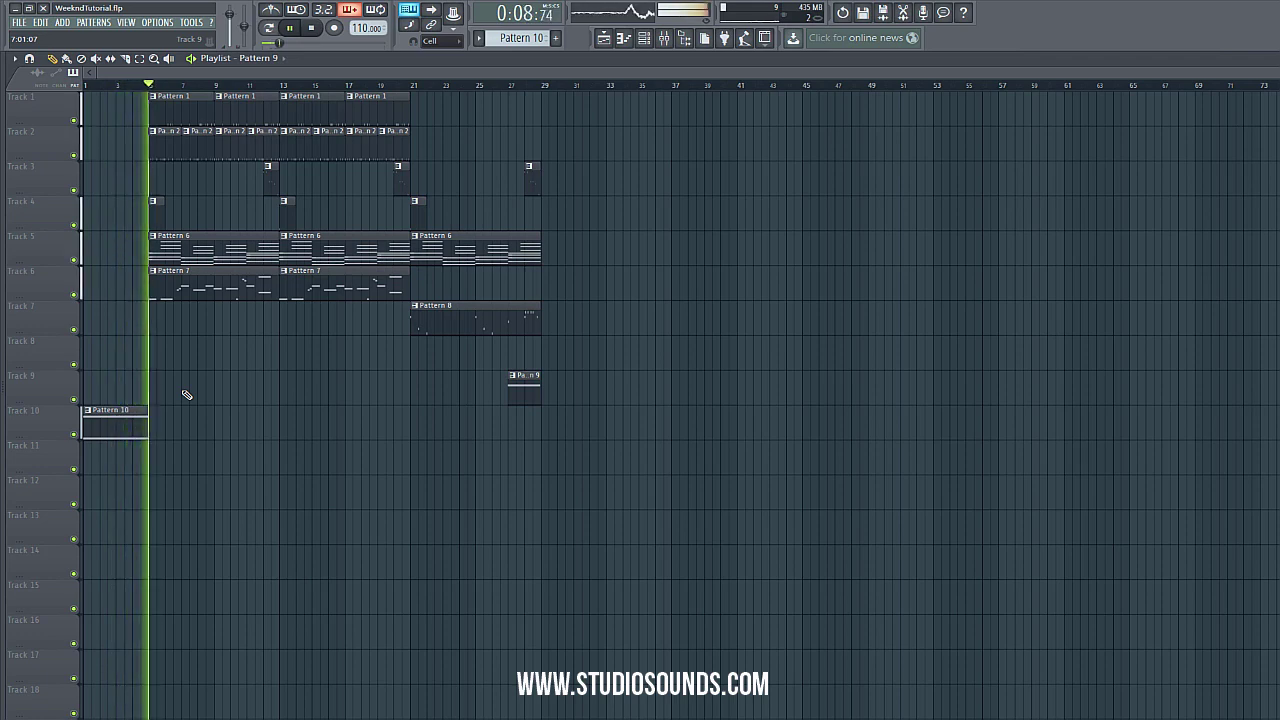
{"action": "left_click", "coordinate": [311, 28]}
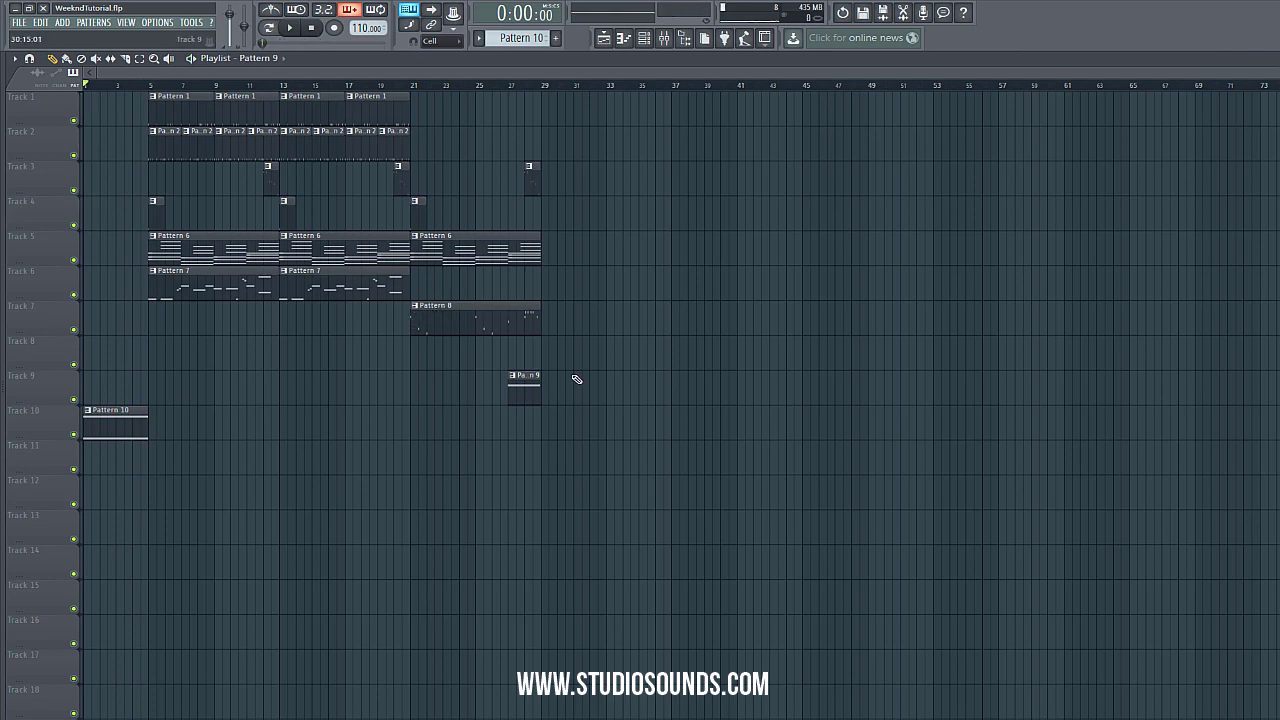
- Replace Edison with Hardcore in the master track's first effect slot and play the start of the intro through it
{"action": "left_click", "coordinate": [664, 38]}
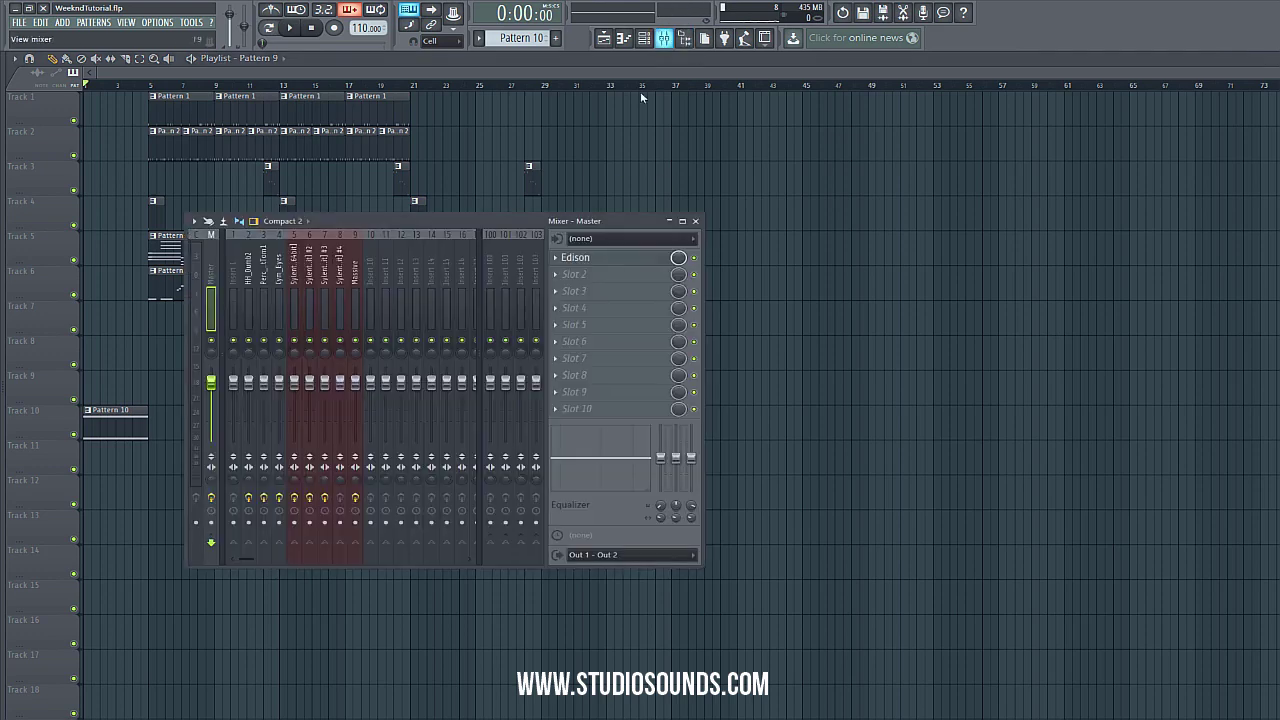
{"action": "left_click", "coordinate": [558, 259]}
{"action": "mouse_move", "coordinate": [575, 272]}
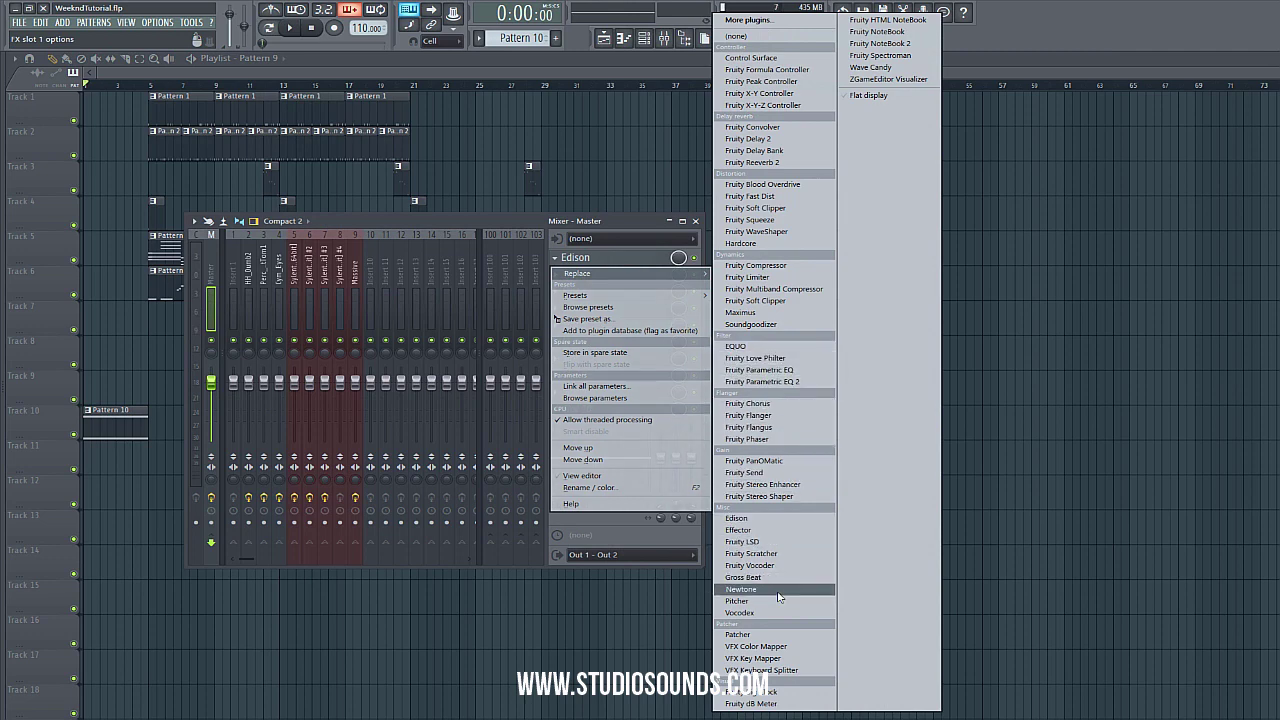
{"action": "left_click", "coordinate": [760, 243]}
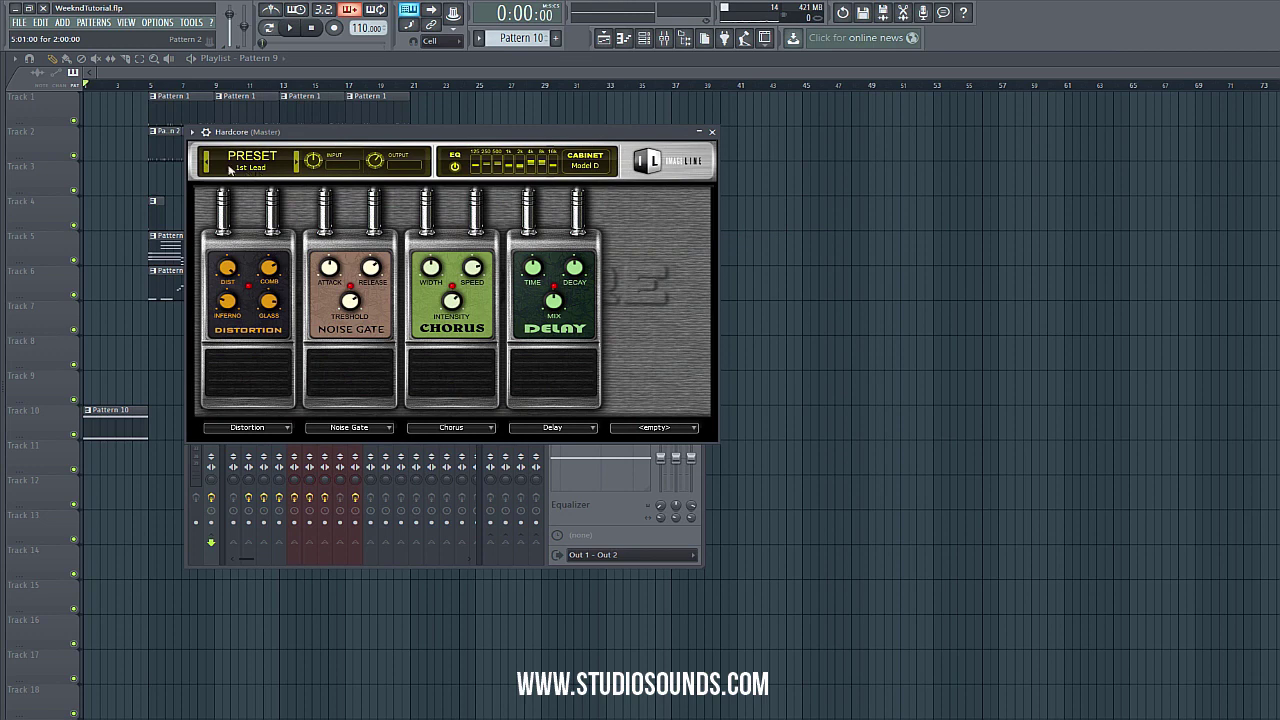
{"action": "key", "text": "F12"}
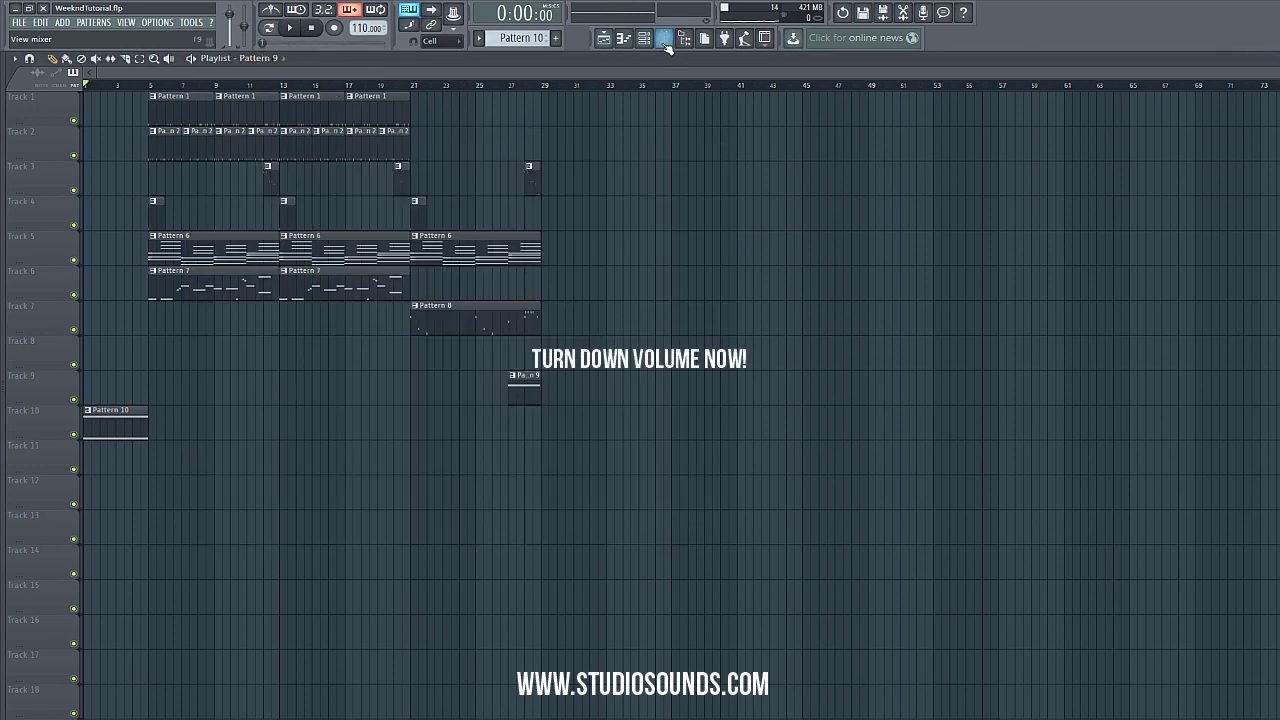
{"action": "left_click", "coordinate": [290, 28]}
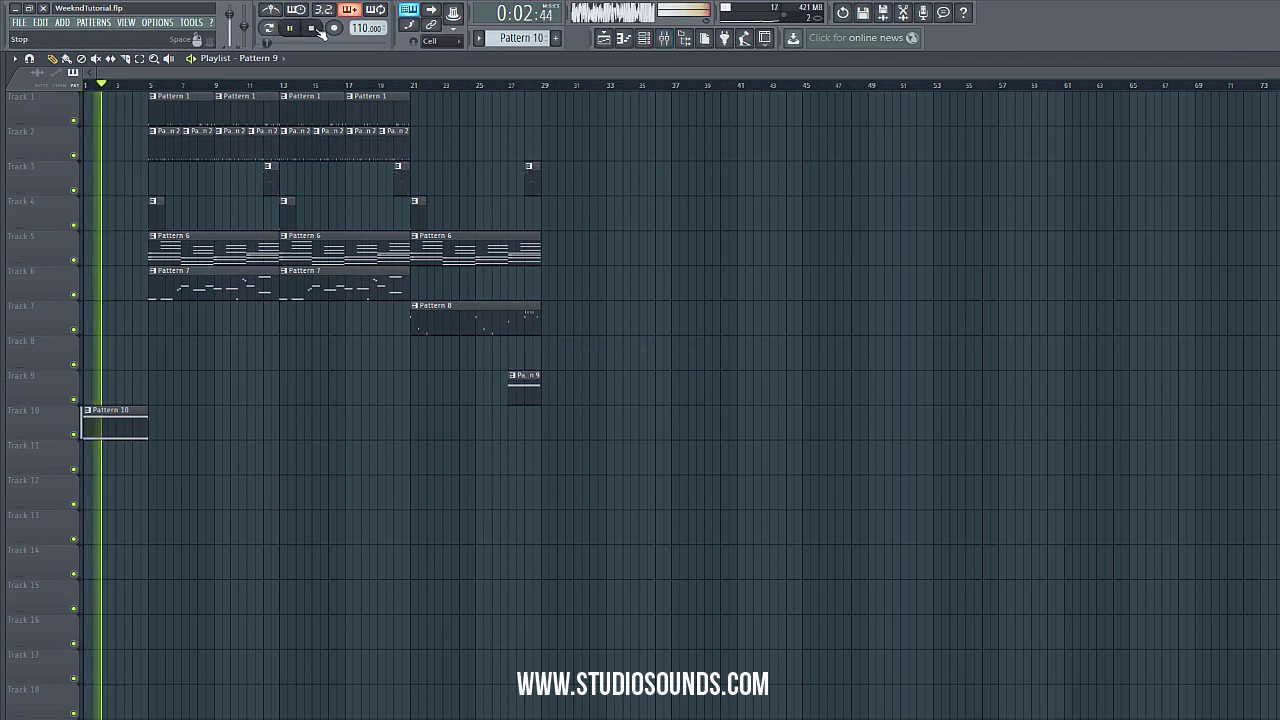
{"action": "left_click", "coordinate": [313, 28]}
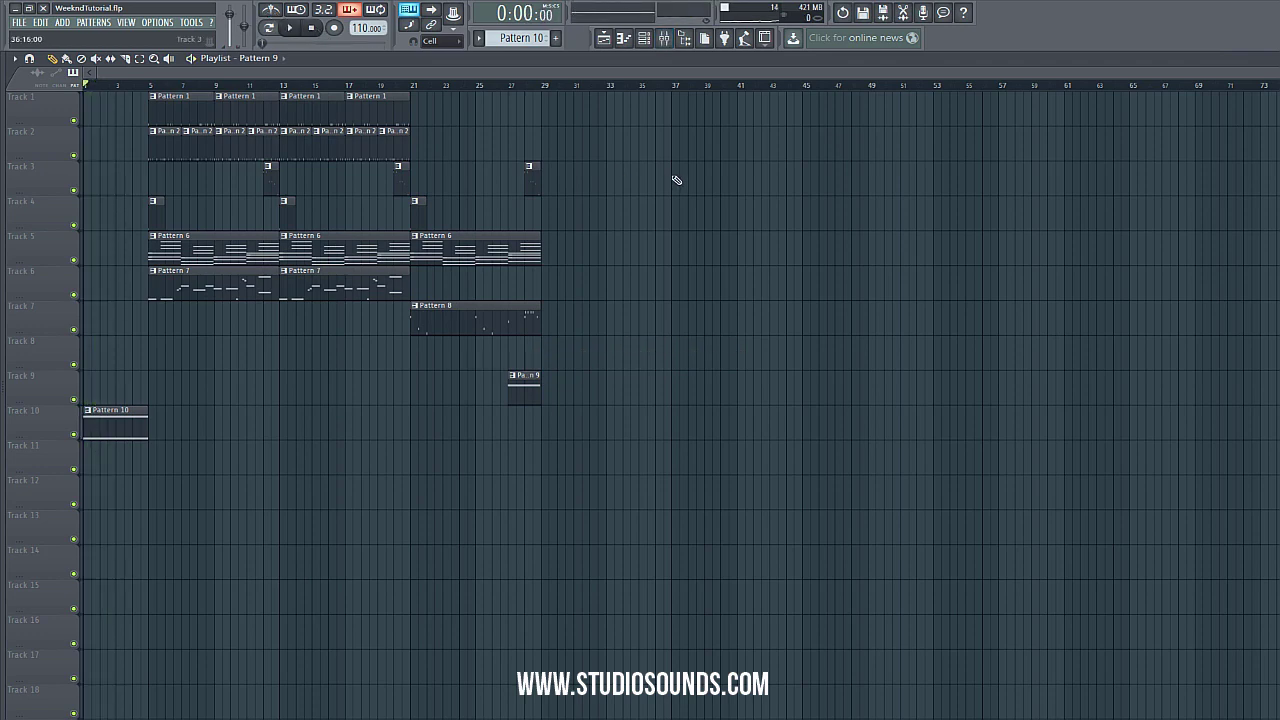
- Load Fruity Parametric EQ 2 in the master's second effect slot, and make band 7 a low-pass filter with a much lower cutoff
{"action": "key", "text": "F9"}
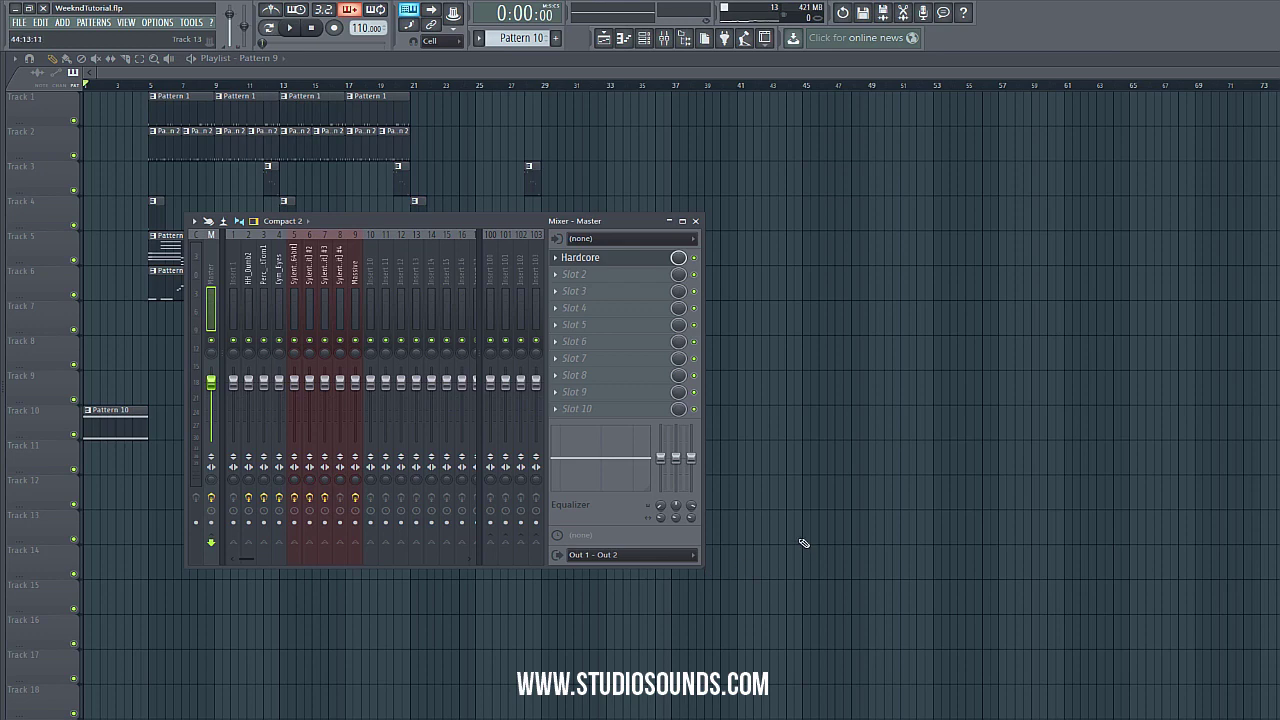
{"action": "left_click", "coordinate": [568, 274]}
{"action": "left_click", "coordinate": [762, 381]}
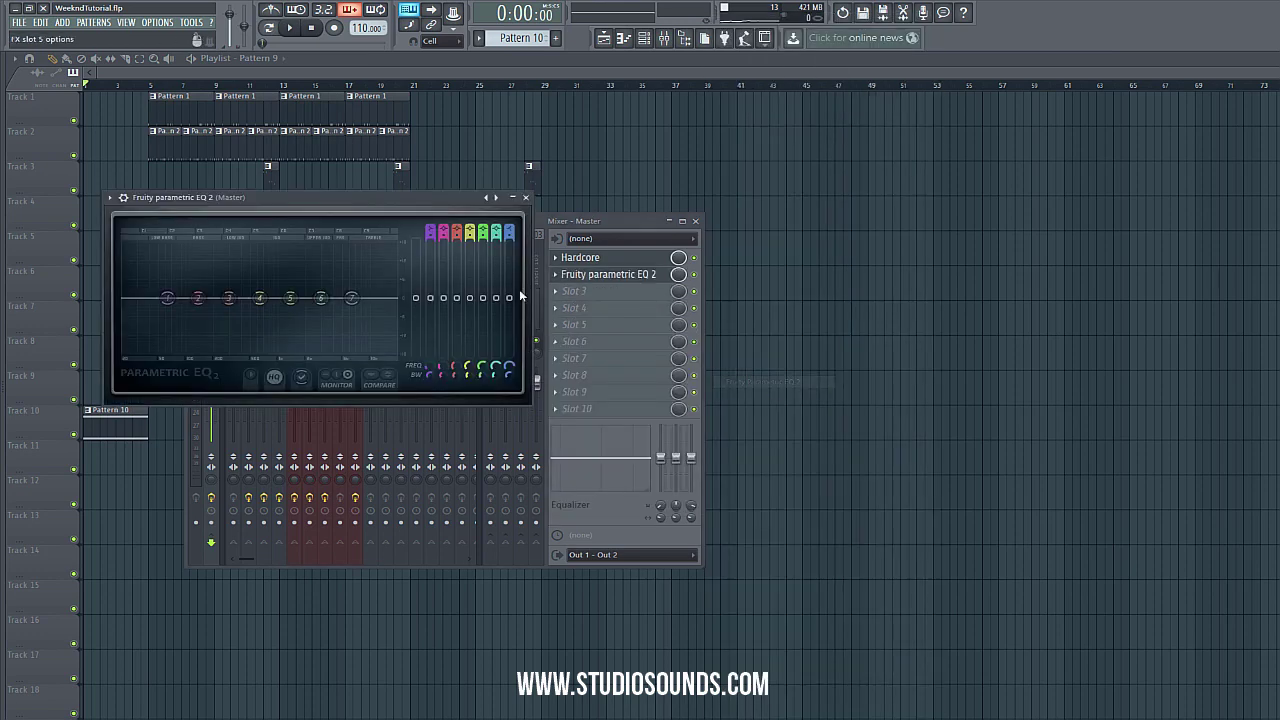
{"action": "left_click_drag", "start_coordinate": [509, 232], "coordinate": [509, 262]}
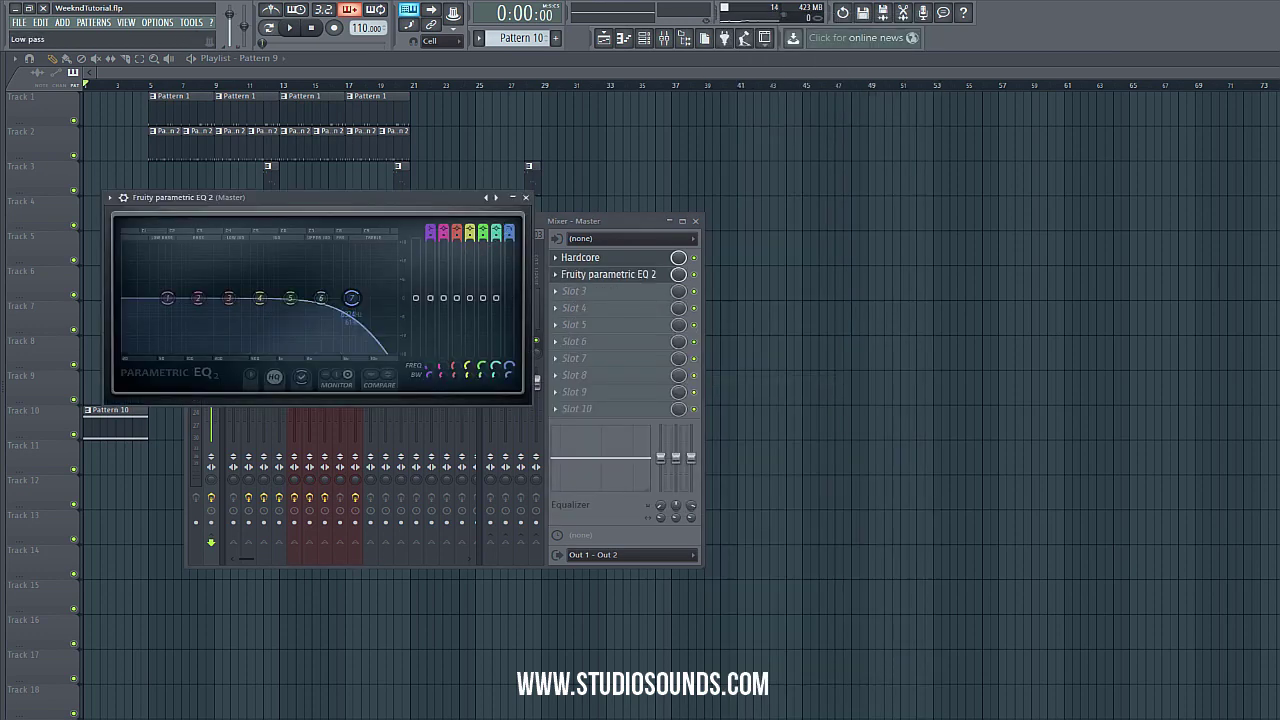
{"action": "left_click_drag", "start_coordinate": [351, 297], "coordinate": [280, 303]}
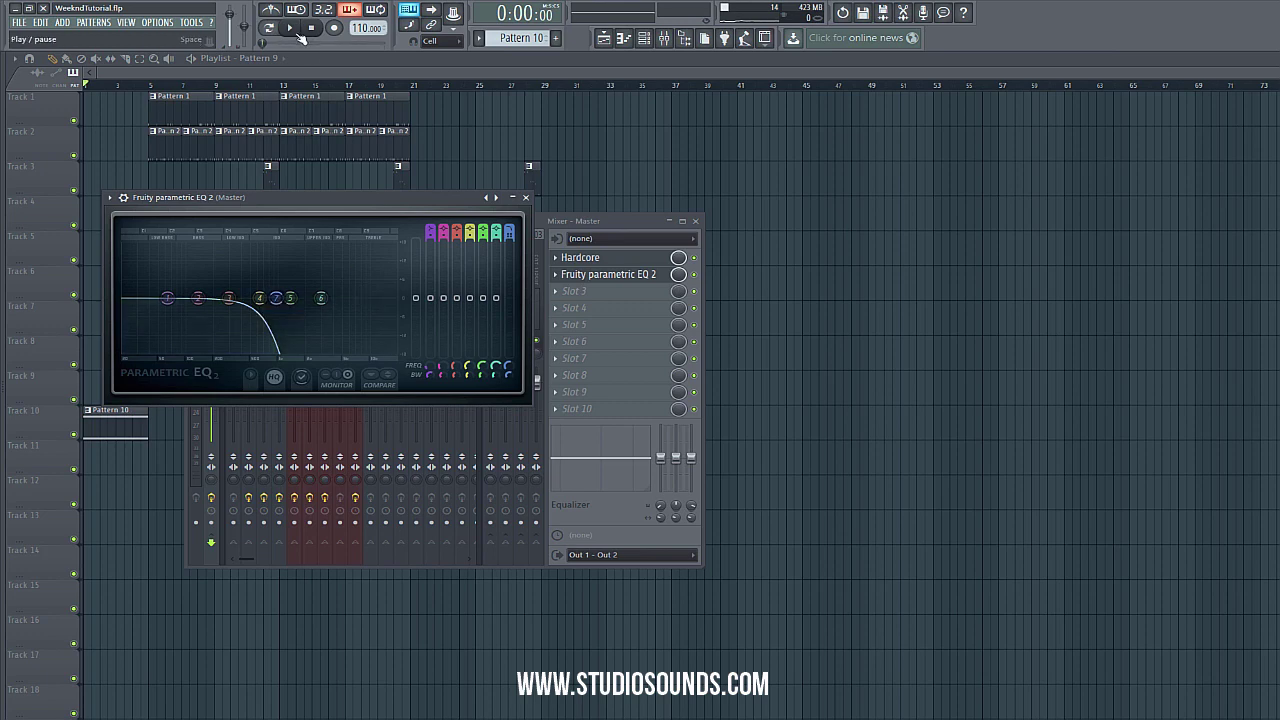
- Play the intro while shifting the master EQ's low-pass band 7 slightly lower in frequency
{"action": "left_click", "coordinate": [290, 28]}
{"action": "left_click_drag", "start_coordinate": [276, 298], "coordinate": [270, 298]}
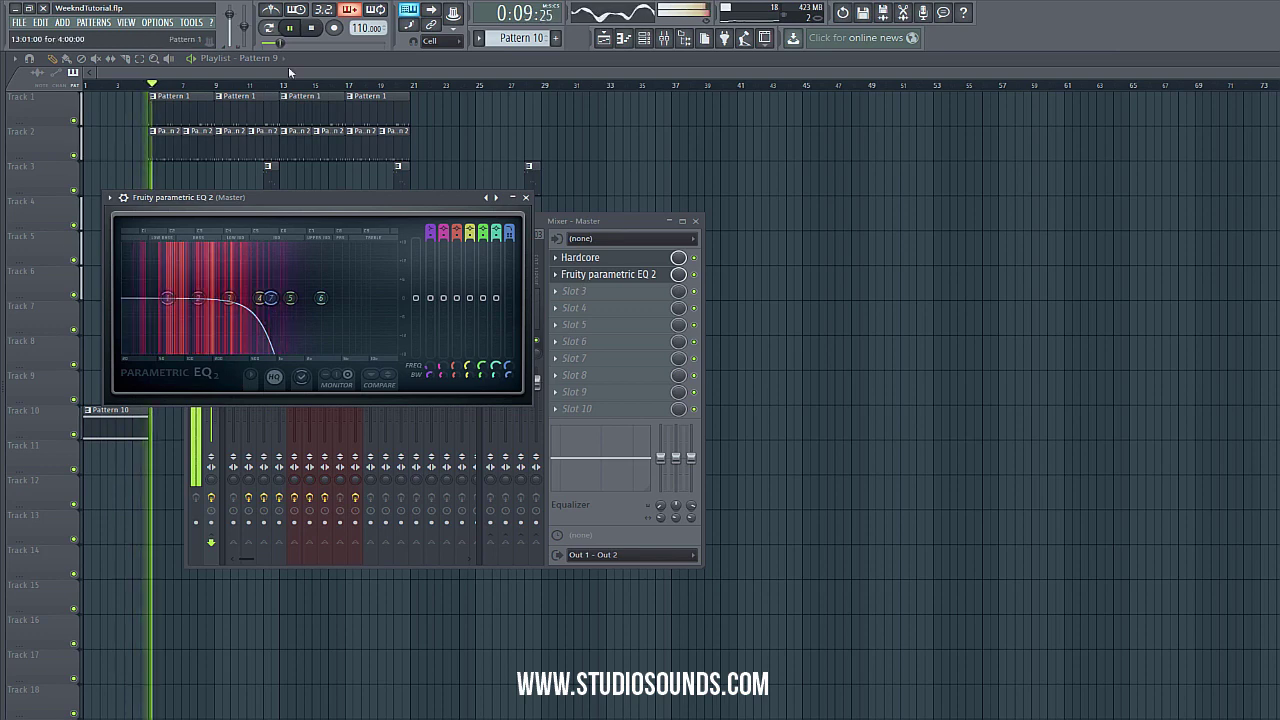
{"action": "left_click", "coordinate": [311, 30]}
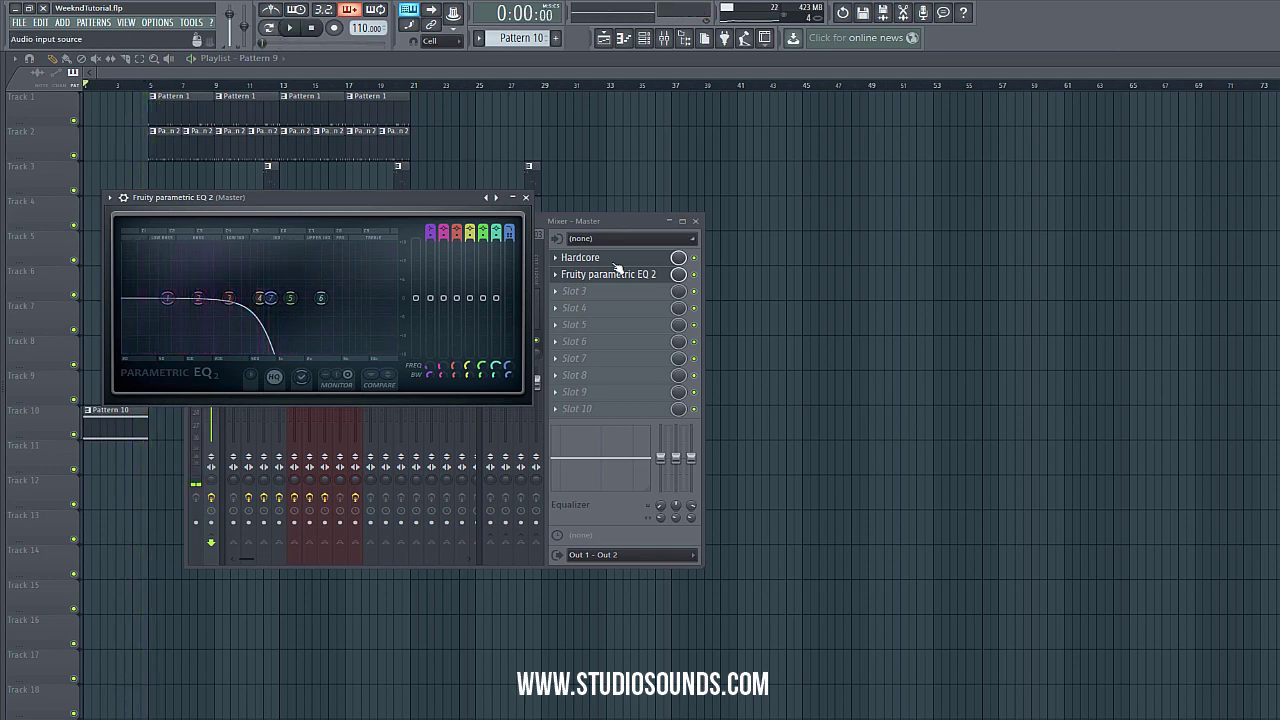
- Create an automation clip for Hardcore's mix level on the master, drop it to 0% at bar 5 and delete the end point
{"action": "right_click", "coordinate": [679, 258]}
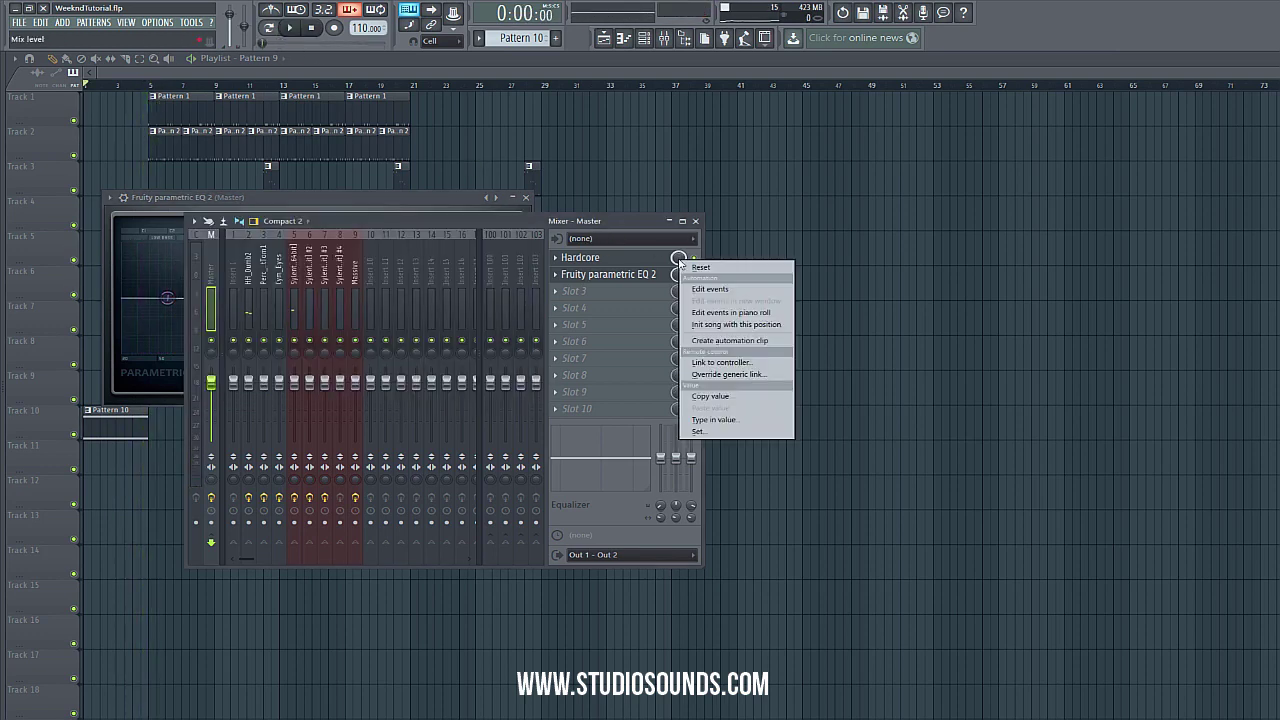
{"action": "left_click", "coordinate": [735, 341]}
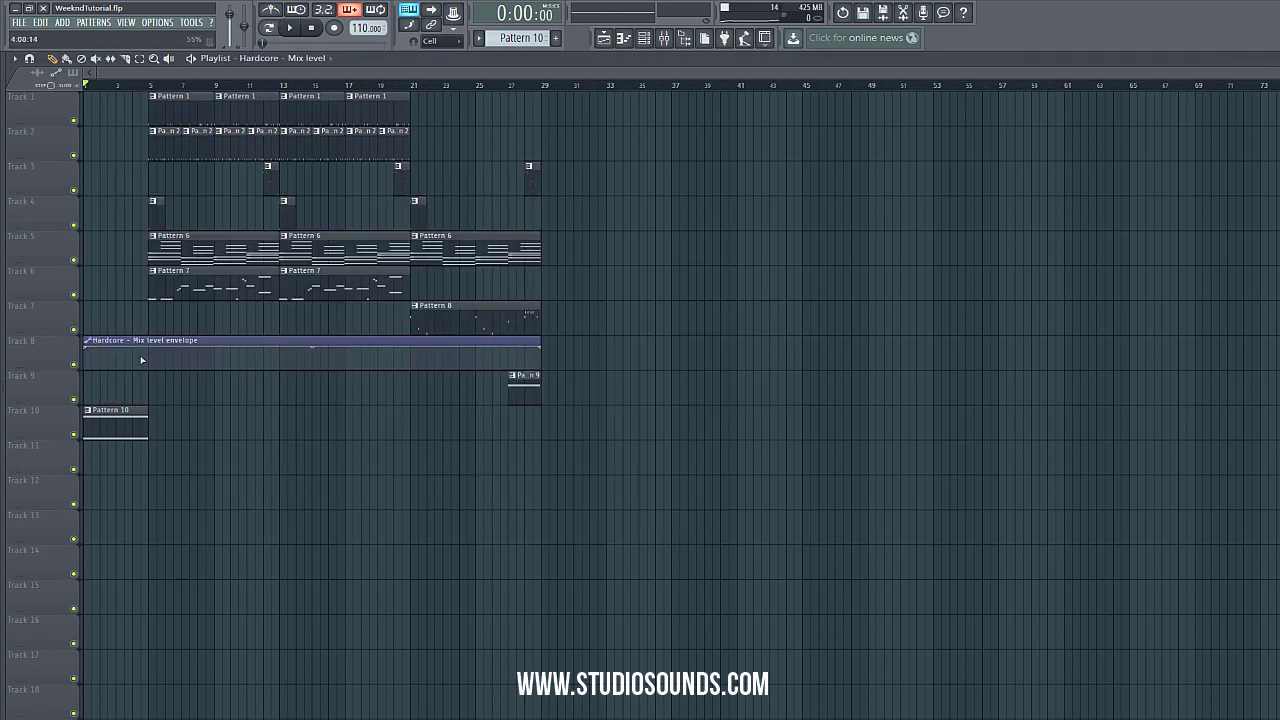
{"action": "mouse_move", "coordinate": [154, 355]}
{"action": "left_mouse_down"}
{"action": "mouse_move", "coordinate": [157, 345]}
{"action": "mouse_move", "coordinate": [148, 368]}
{"action": "left_mouse_up"}
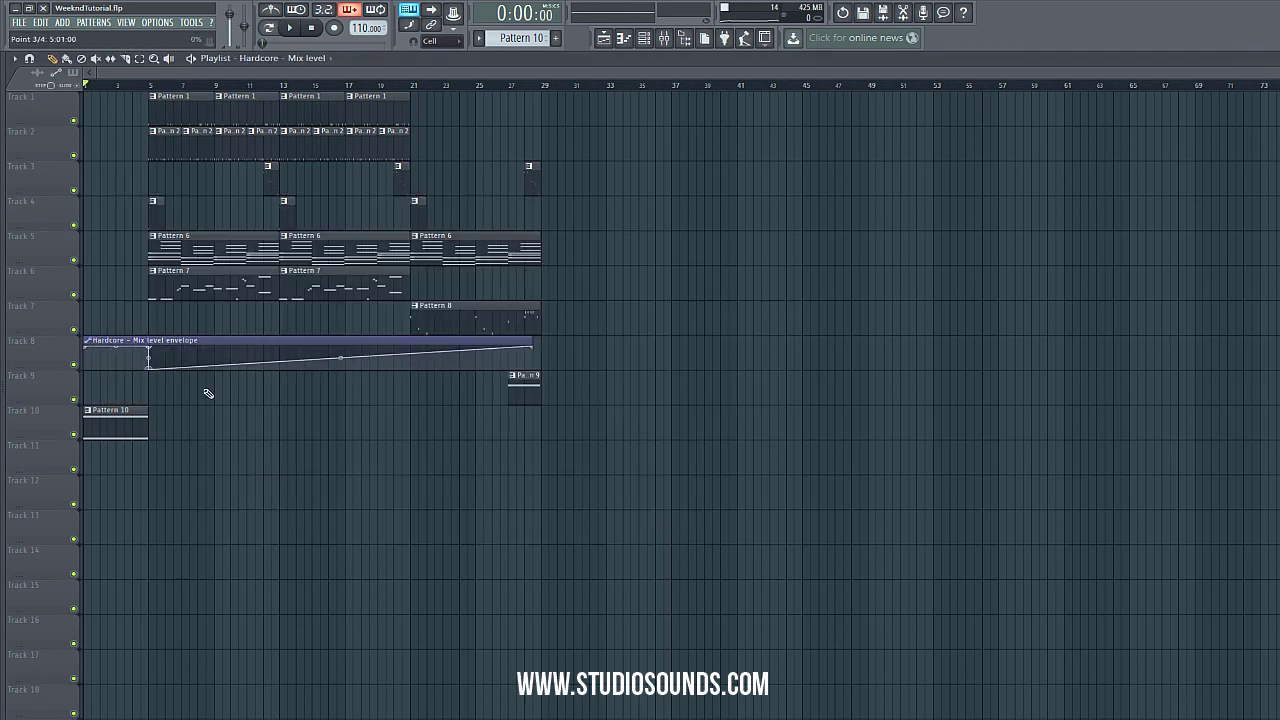
{"action": "right_click", "coordinate": [530, 350]}
{"action": "left_click", "coordinate": [550, 366]}
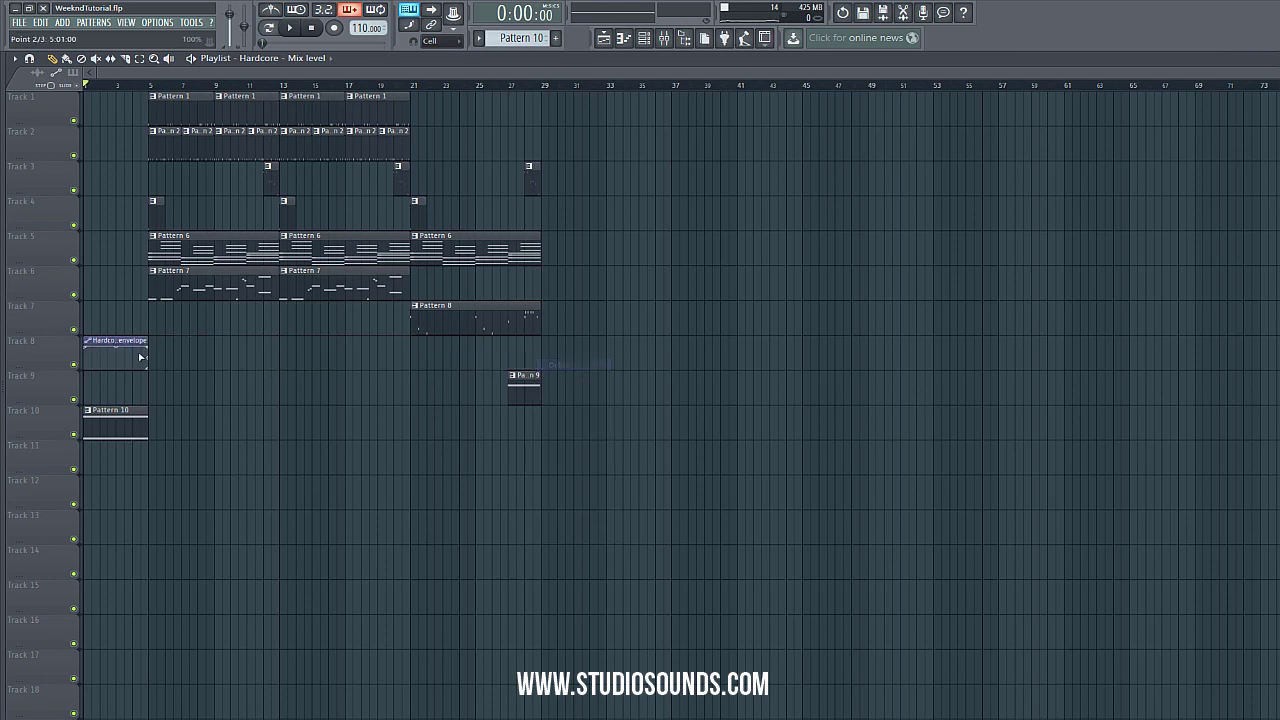
- Curve the Hardcore mix level envelope so it stays high until its final drop, and trim the clip to end at bar 5
{"action": "right_click", "coordinate": [150, 350]}
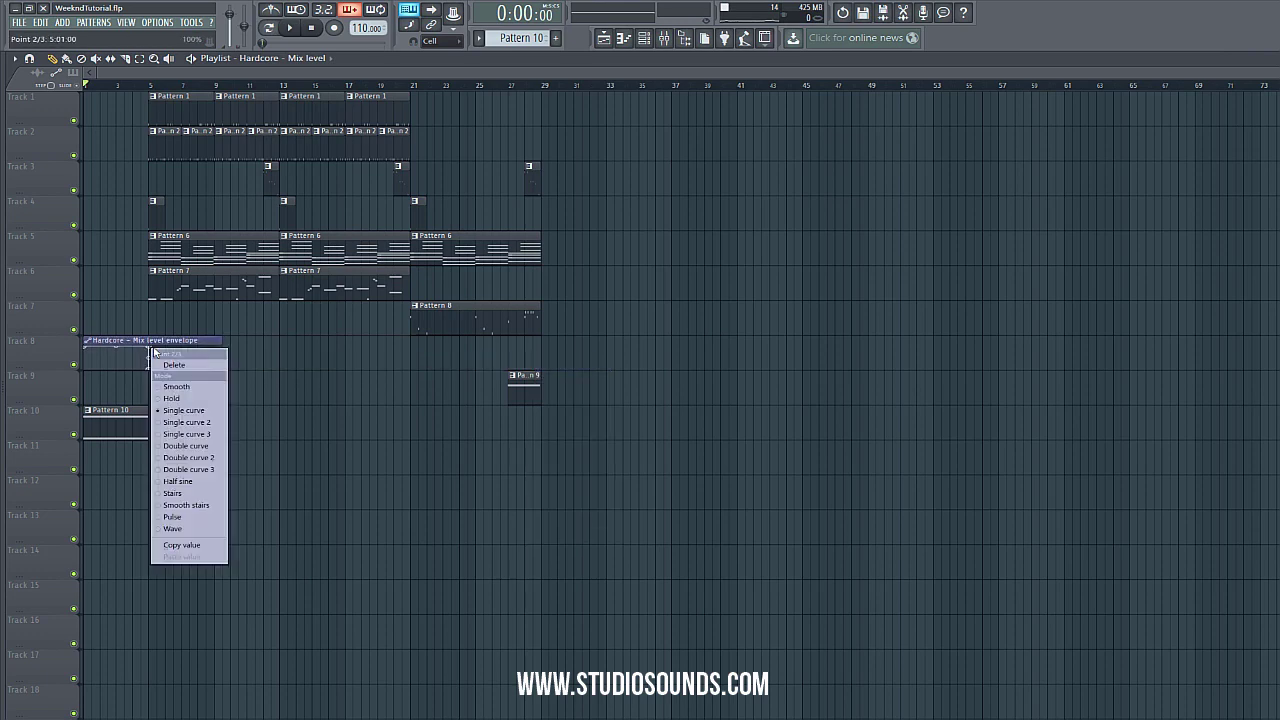
{"action": "left_click", "coordinate": [165, 364]}
{"action": "left_click_drag", "start_coordinate": [123, 353], "coordinate": [117, 393]}
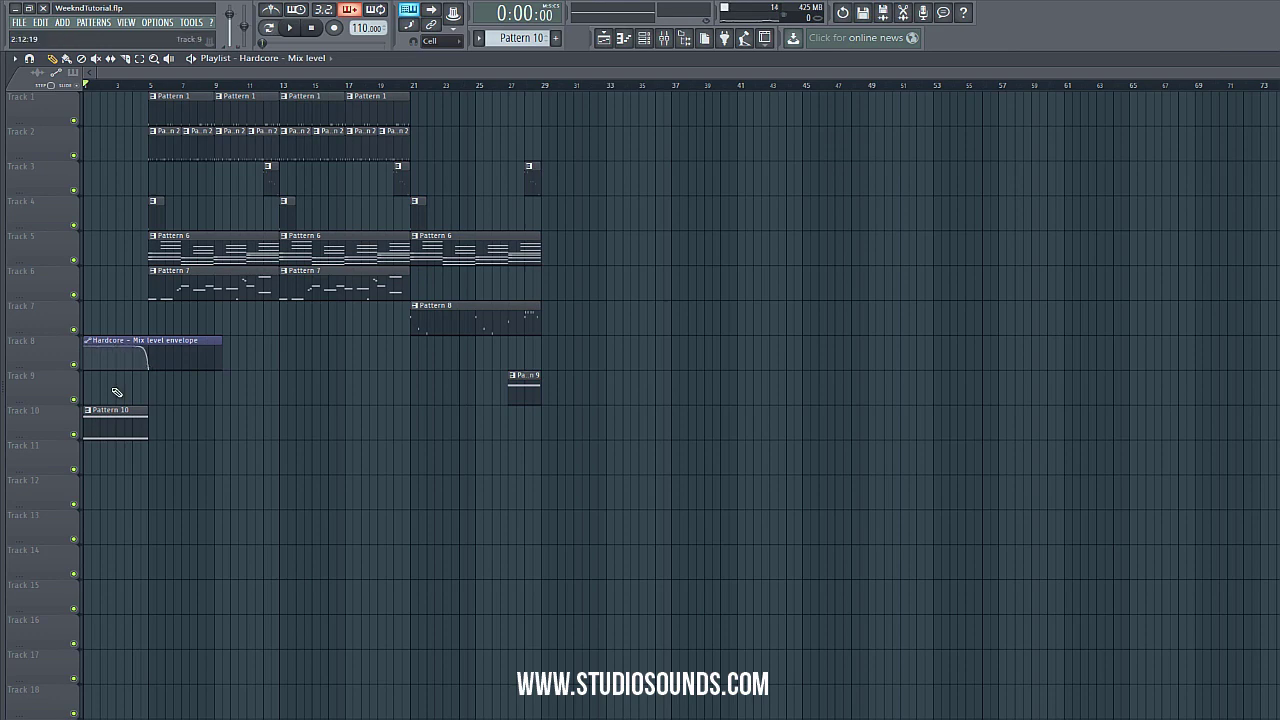
{"action": "left_click_drag", "start_coordinate": [228, 343], "coordinate": [148, 358]}
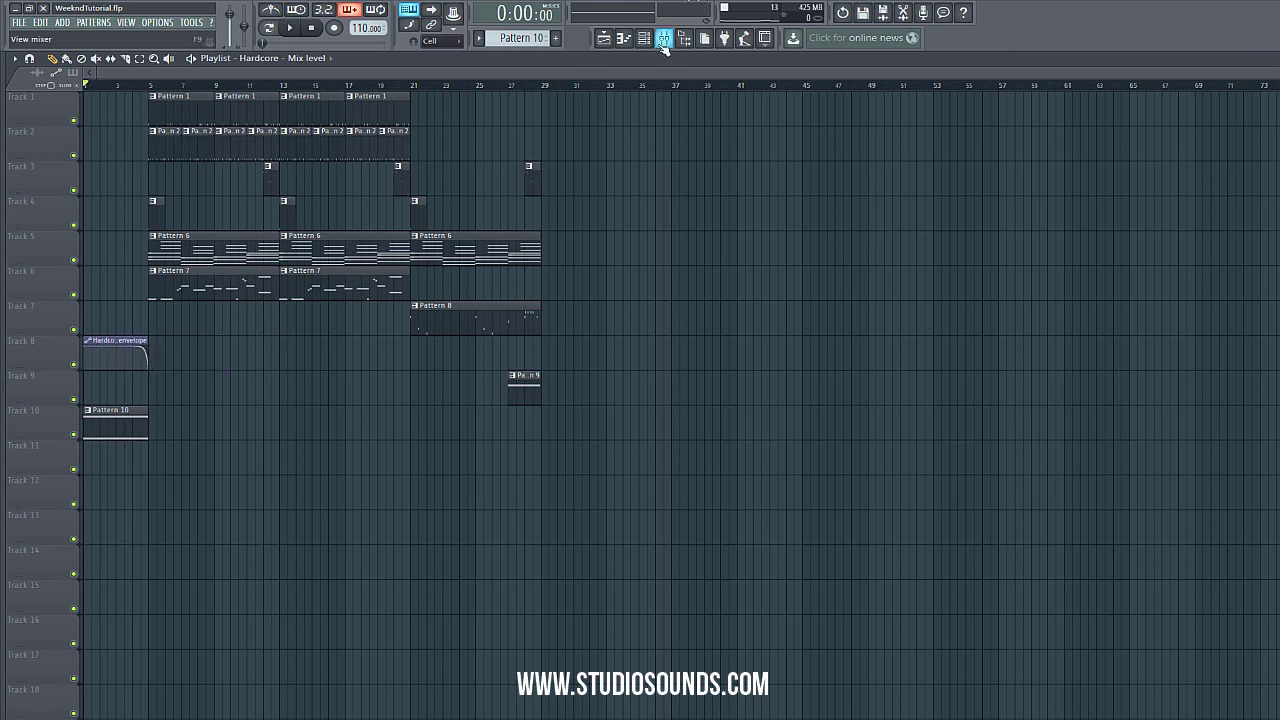
- Create an automation clip for Fruity Parametric EQ 2's mix level, curve it down to zero at bar 5 and delete its end point
{"action": "left_click", "coordinate": [664, 38]}
{"action": "right_click", "coordinate": [678, 274]}
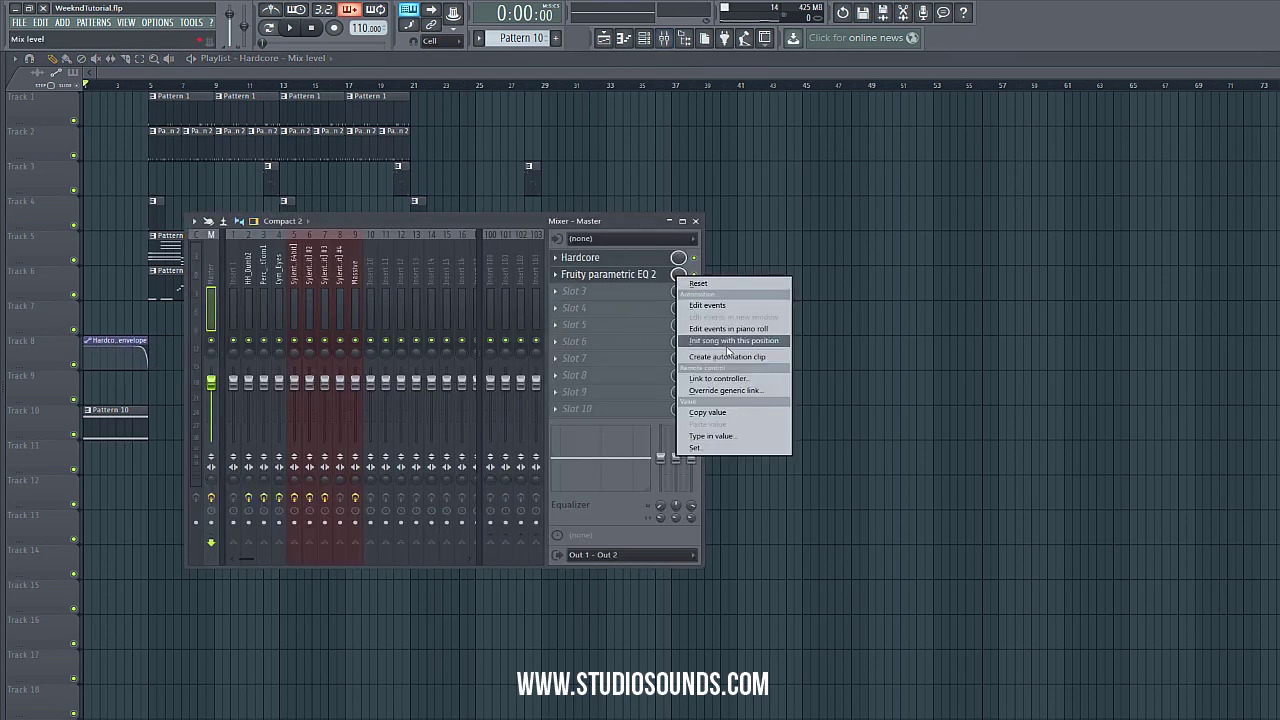
{"action": "left_click", "coordinate": [732, 358]}
{"action": "left_click", "coordinate": [142, 466]}
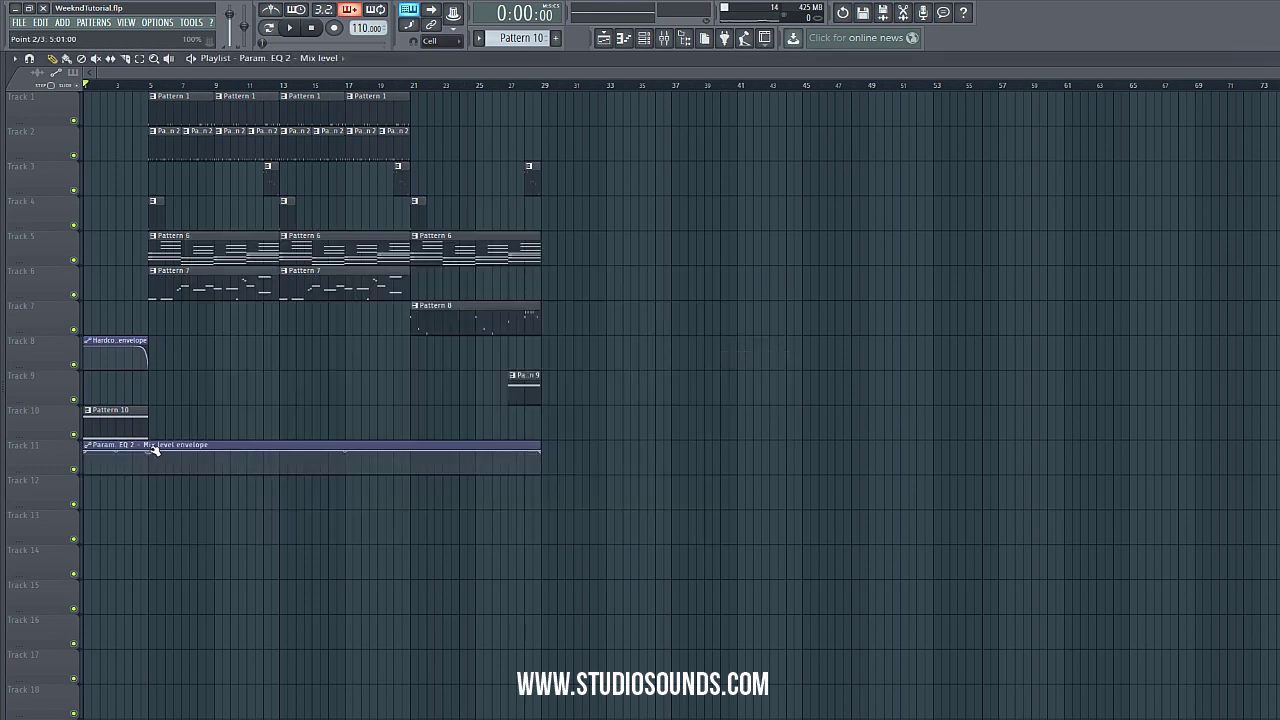
{"action": "left_click_drag", "start_coordinate": [149, 453], "coordinate": [114, 452]}
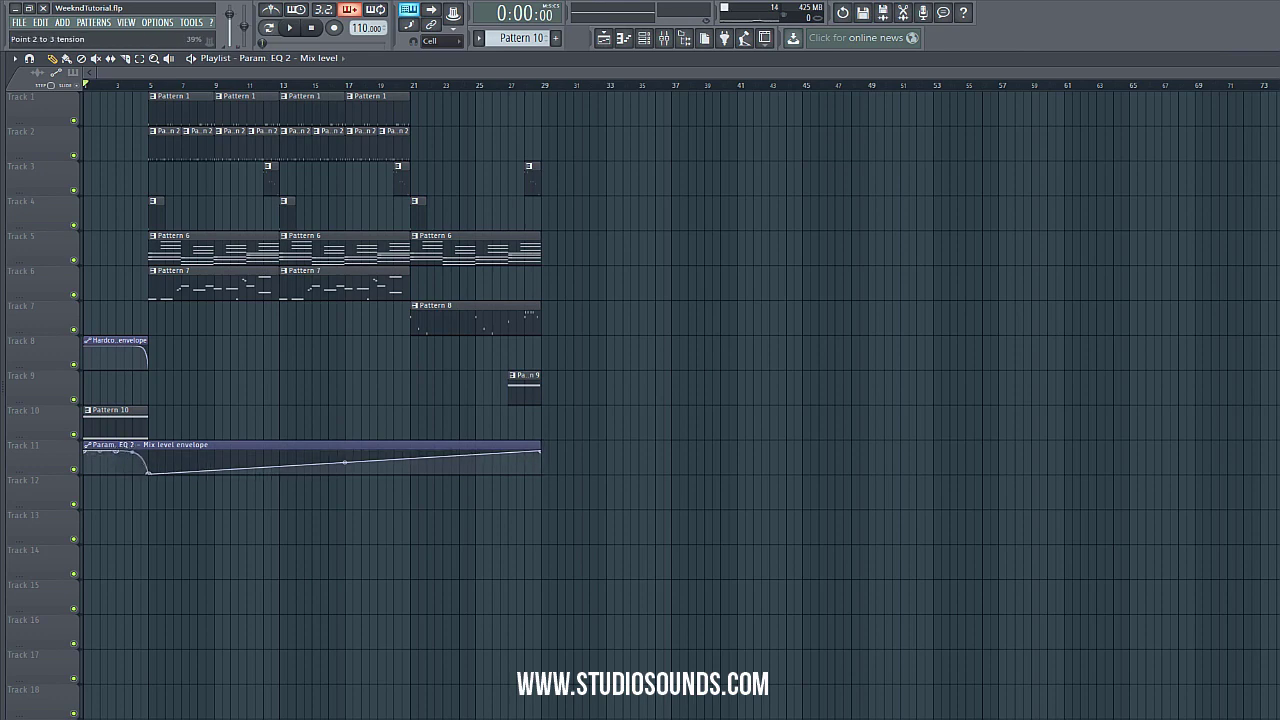
{"action": "right_click", "coordinate": [541, 452]}
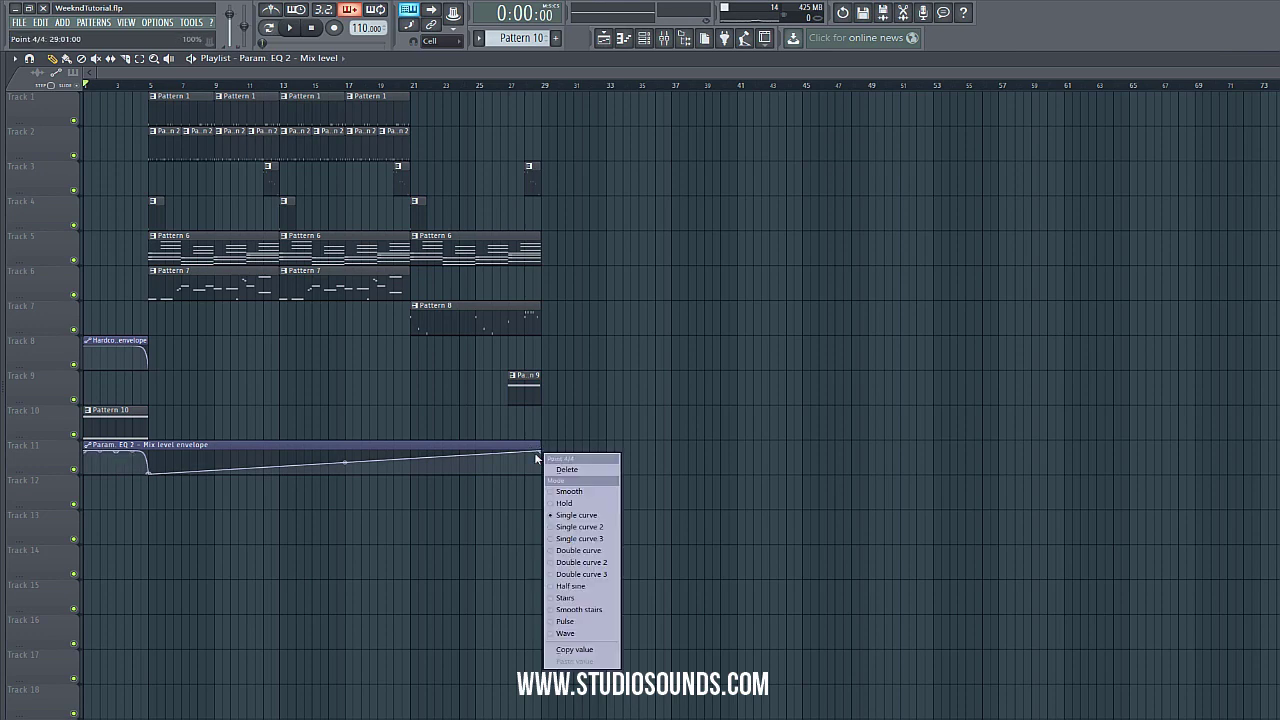
{"action": "left_click", "coordinate": [575, 470]}
- Play the automated intro from the start to hear how the distortion and low-pass filter behave
{"action": "key", "text": "space"}
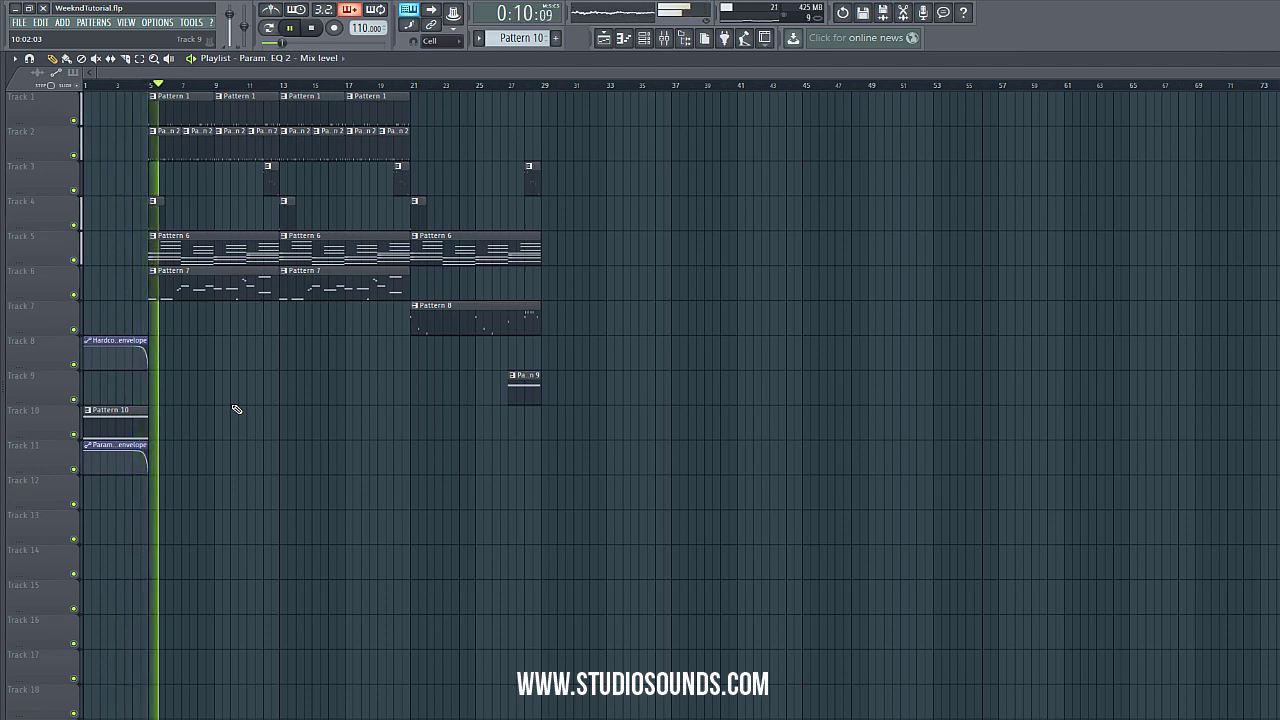
{"action": "left_click", "coordinate": [316, 28]}
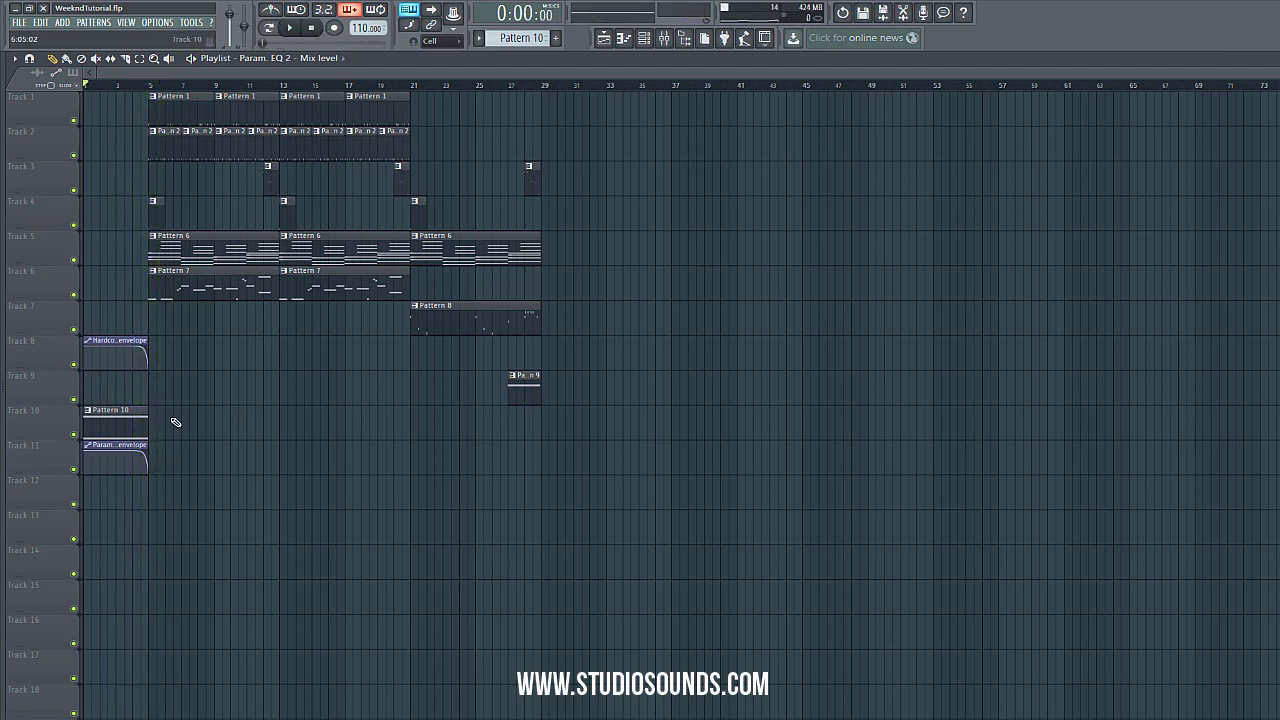
{"action": "left_click", "coordinate": [291, 29]}
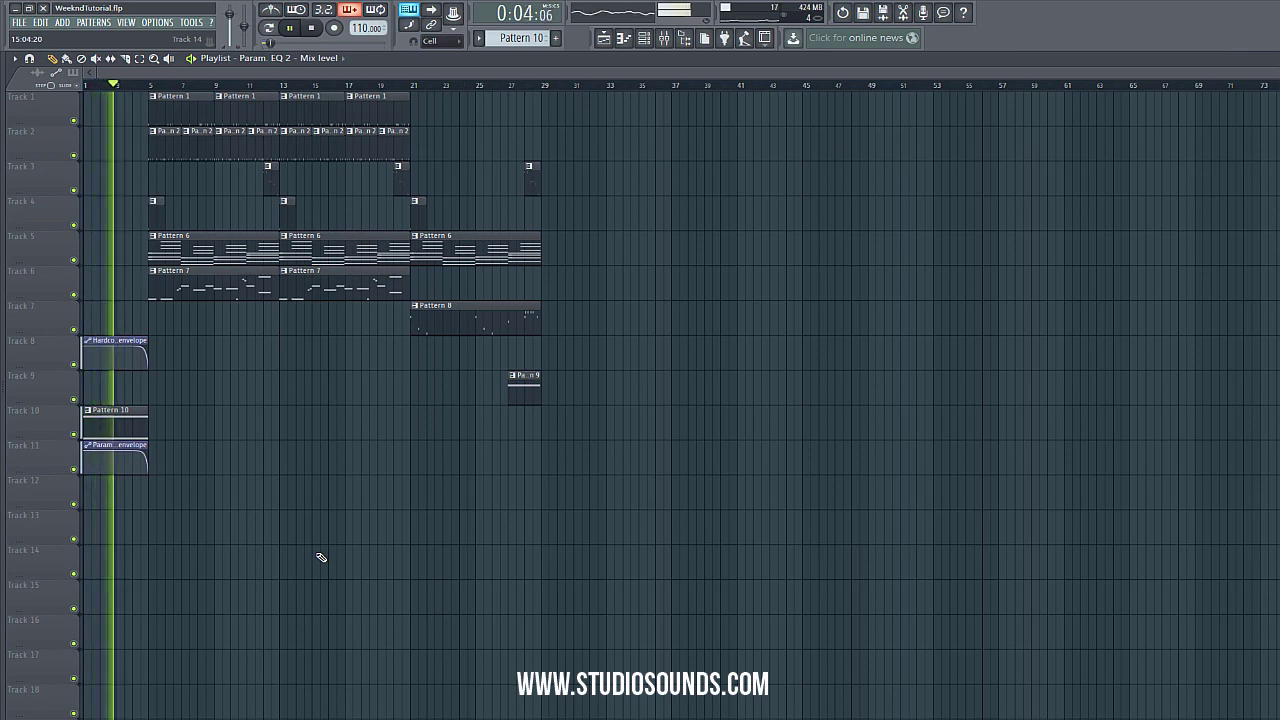
{"action": "left_click", "coordinate": [322, 31]}
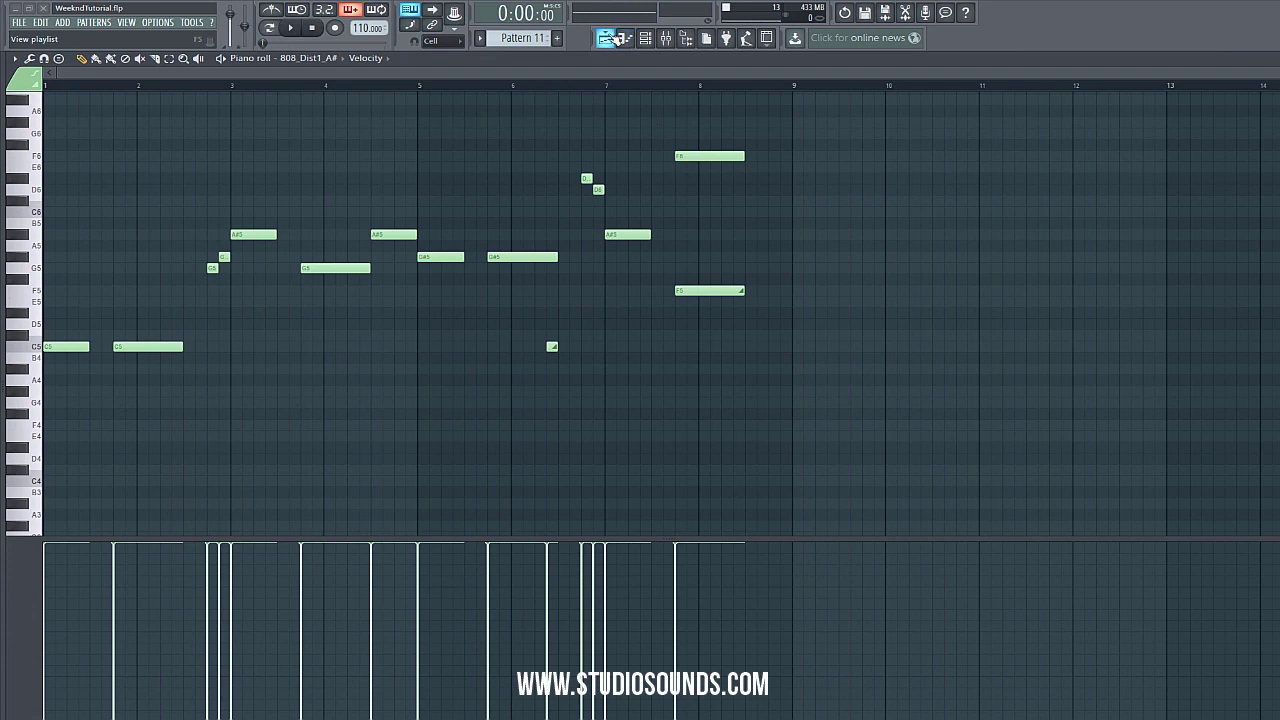
- Place the Pattern 11 clip at bar 21 on Track 11, and set the playback position to bar 21
{"action": "left_click", "coordinate": [615, 38]}
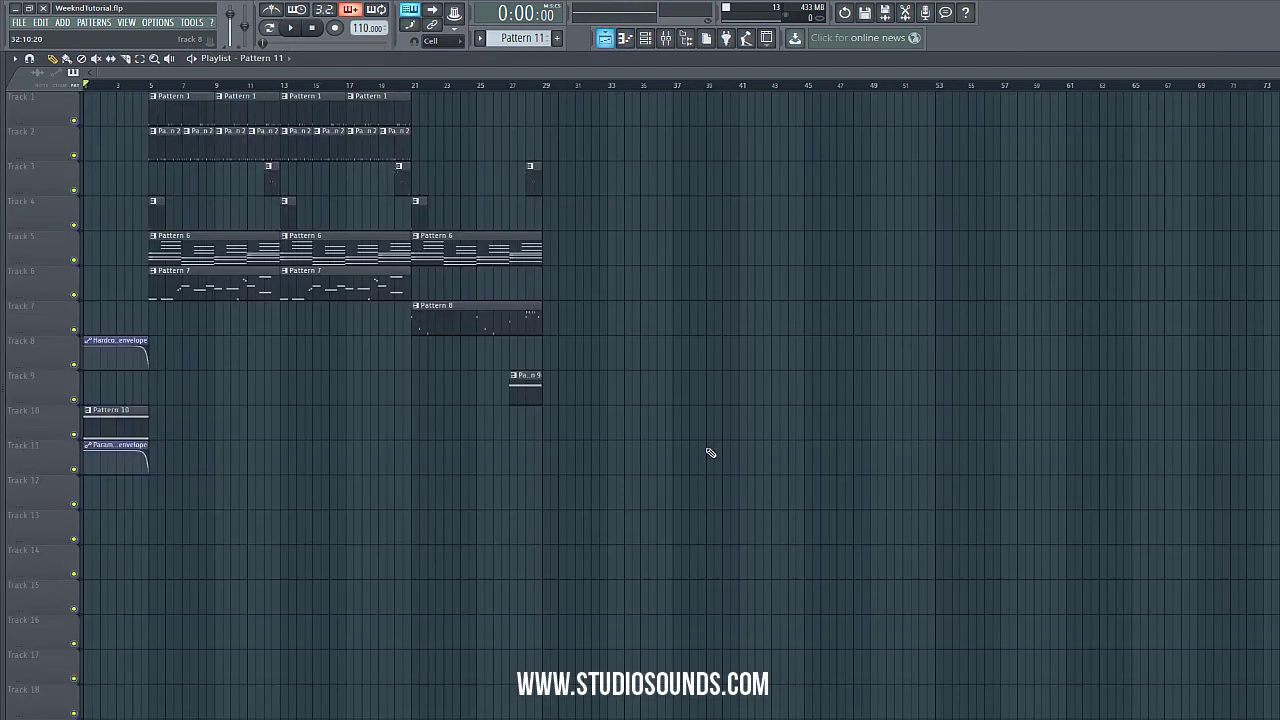
{"action": "mouse_move", "coordinate": [420, 470]}
{"action": "left_mouse_down"}
{"action": "mouse_move", "coordinate": [446, 462]}
{"action": "mouse_move", "coordinate": [447, 492]}
{"action": "mouse_move", "coordinate": [447, 450]}
{"action": "left_mouse_up"}
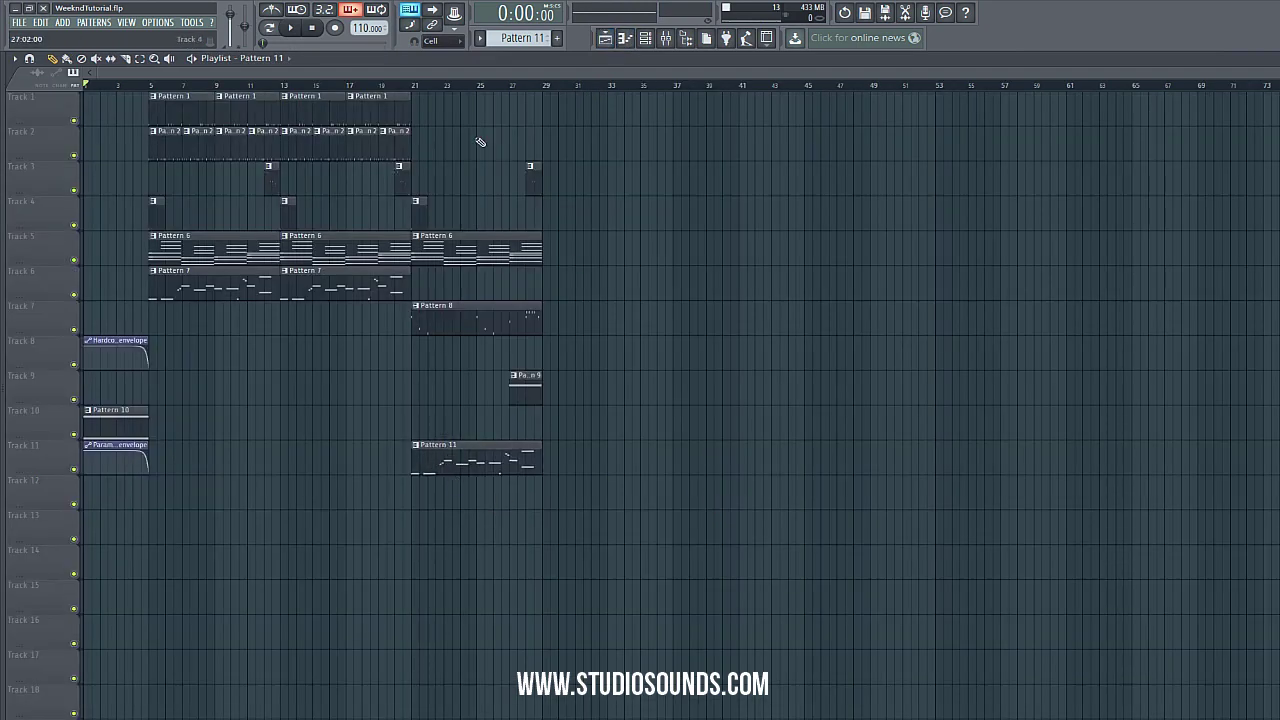
{"action": "left_click", "coordinate": [414, 87]}
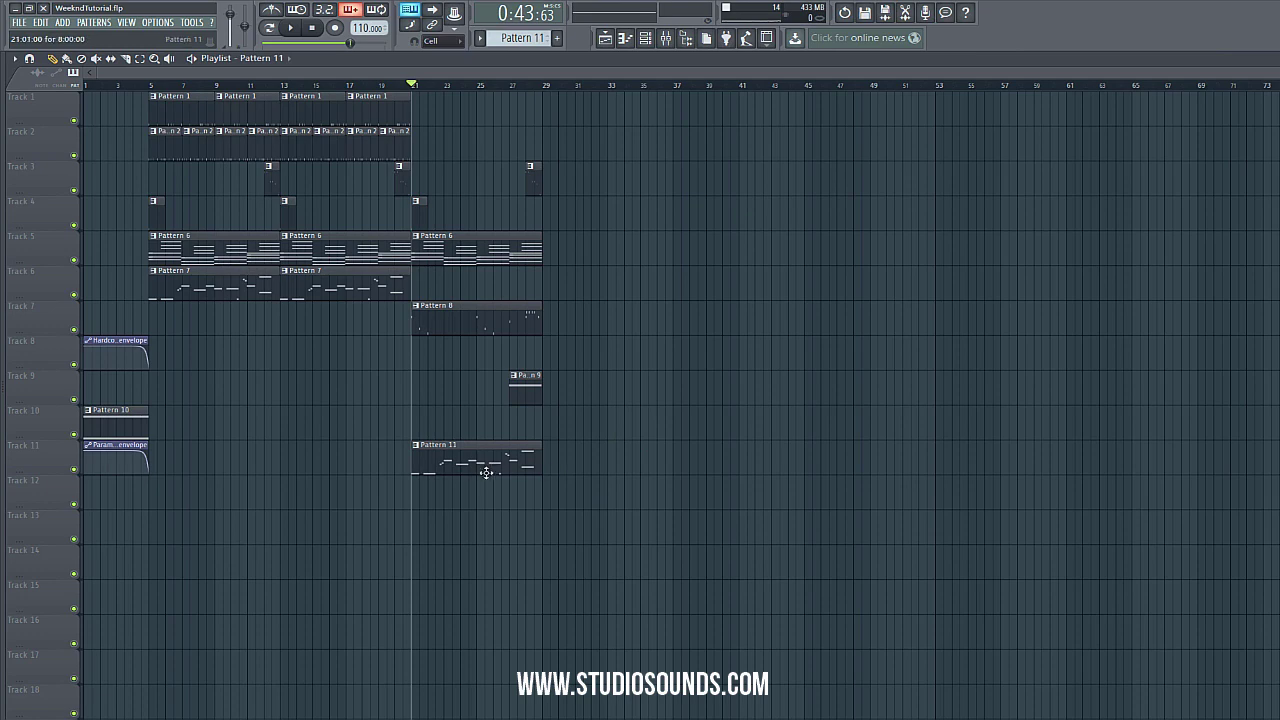
- Examine Pattern 7's 808 notes in the piano roll, and open Pattern 11's 808 notes there
{"action": "left_click", "coordinate": [326, 287]}
{"action": "key", "text": "F7"}
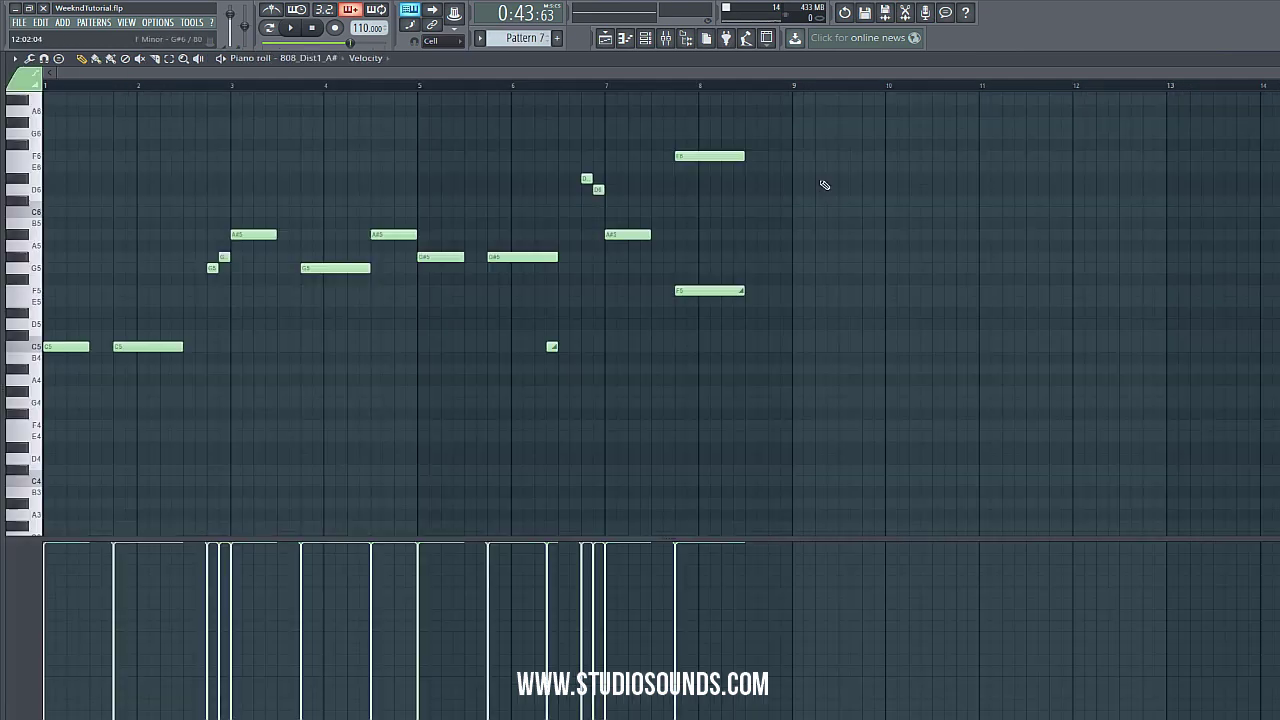
{"action": "key", "text": "F7"}
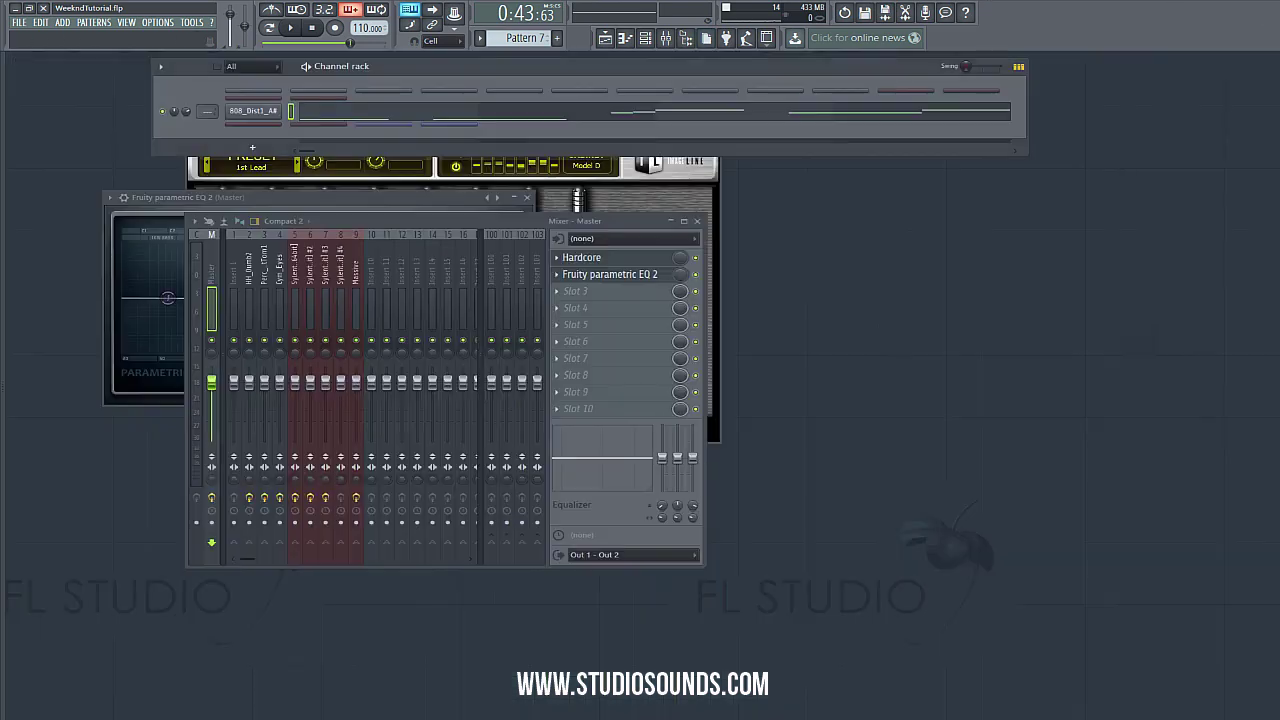
{"action": "left_click_drag", "start_coordinate": [530, 38], "coordinate": [530, 20]}
{"action": "left_click", "coordinate": [505, 115]}
{"action": "scroll", "coordinate": [626, 74], "scroll_direction": "down", "scroll_amount": 3}
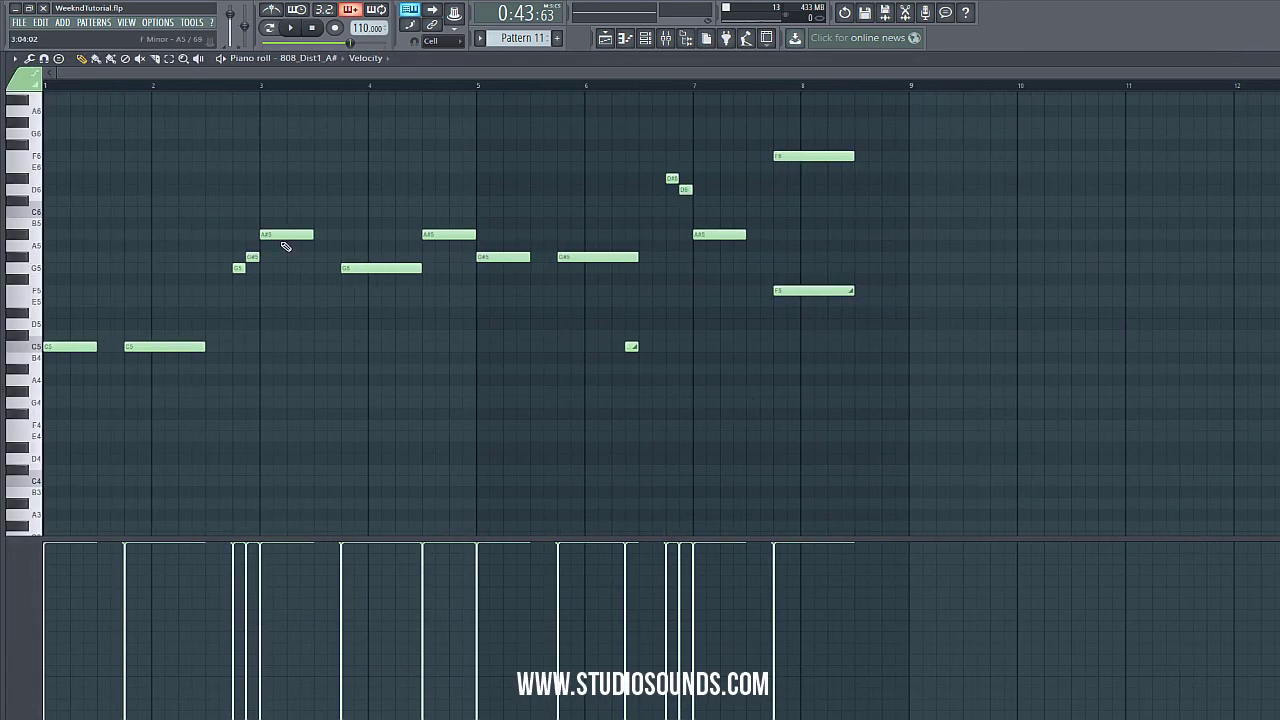
- Raise the 808 note at bar 3 of Pattern 11 to D6, adjust the notes around it, and play the section from bar 21
{"action": "left_click_drag", "start_coordinate": [278, 234], "coordinate": [280, 189]}
{"action": "left_click", "coordinate": [310, 27]}
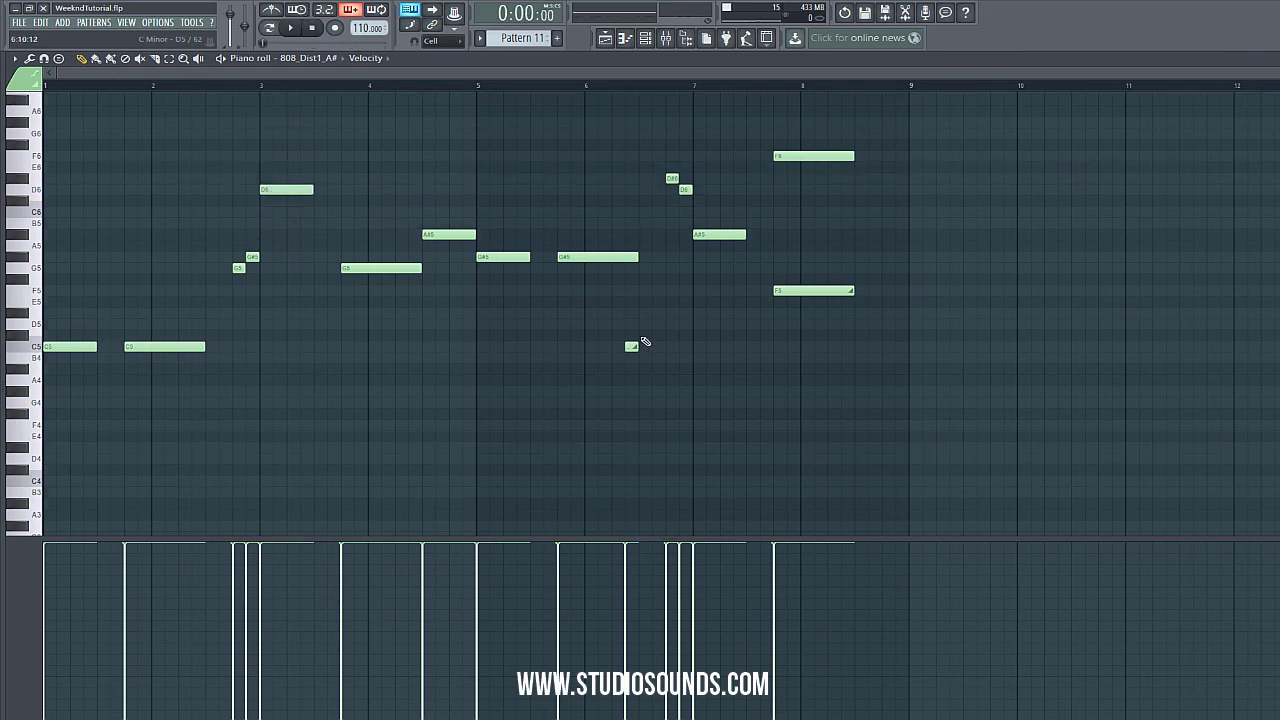
{"action": "mouse_move", "coordinate": [277, 233]}
{"action": "left_mouse_down"}
{"action": "mouse_move", "coordinate": [266, 257]}
{"action": "mouse_move", "coordinate": [266, 220]}
{"action": "mouse_move", "coordinate": [287, 236]}
{"action": "left_mouse_up"}
{"action": "left_click_drag", "start_coordinate": [310, 188], "coordinate": [340, 190]}
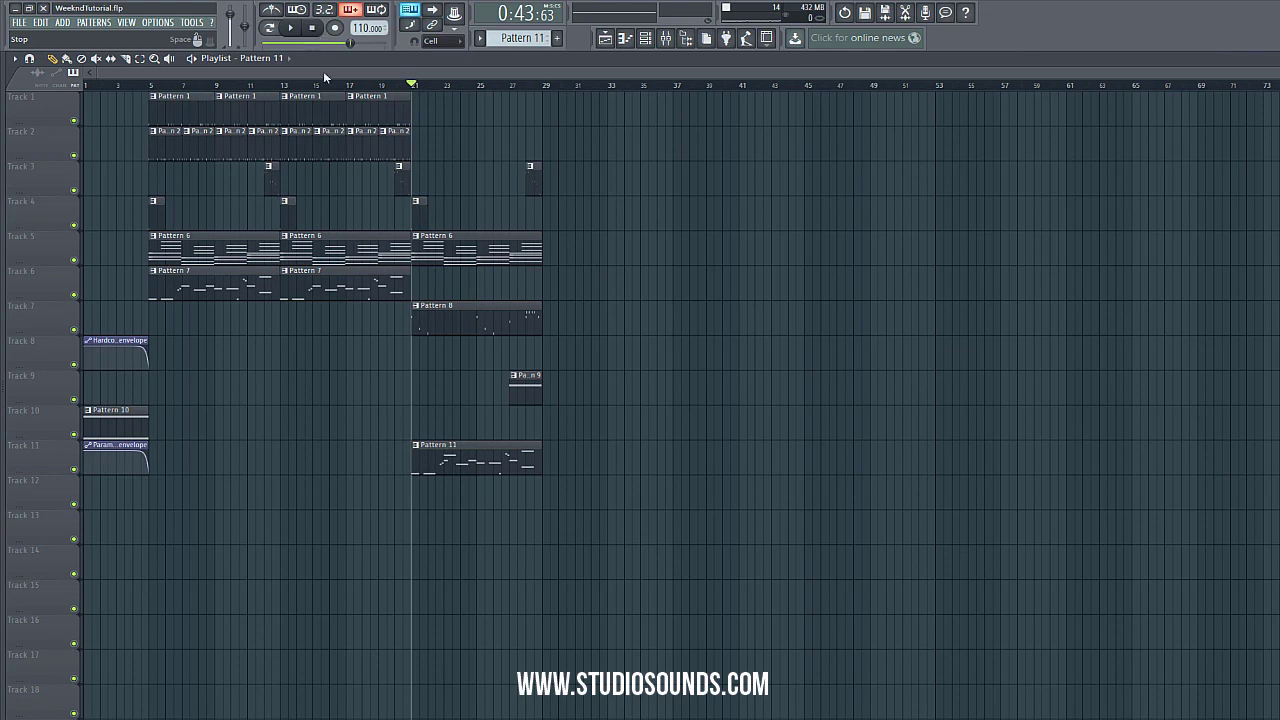
{"action": "left_click", "coordinate": [292, 29]}
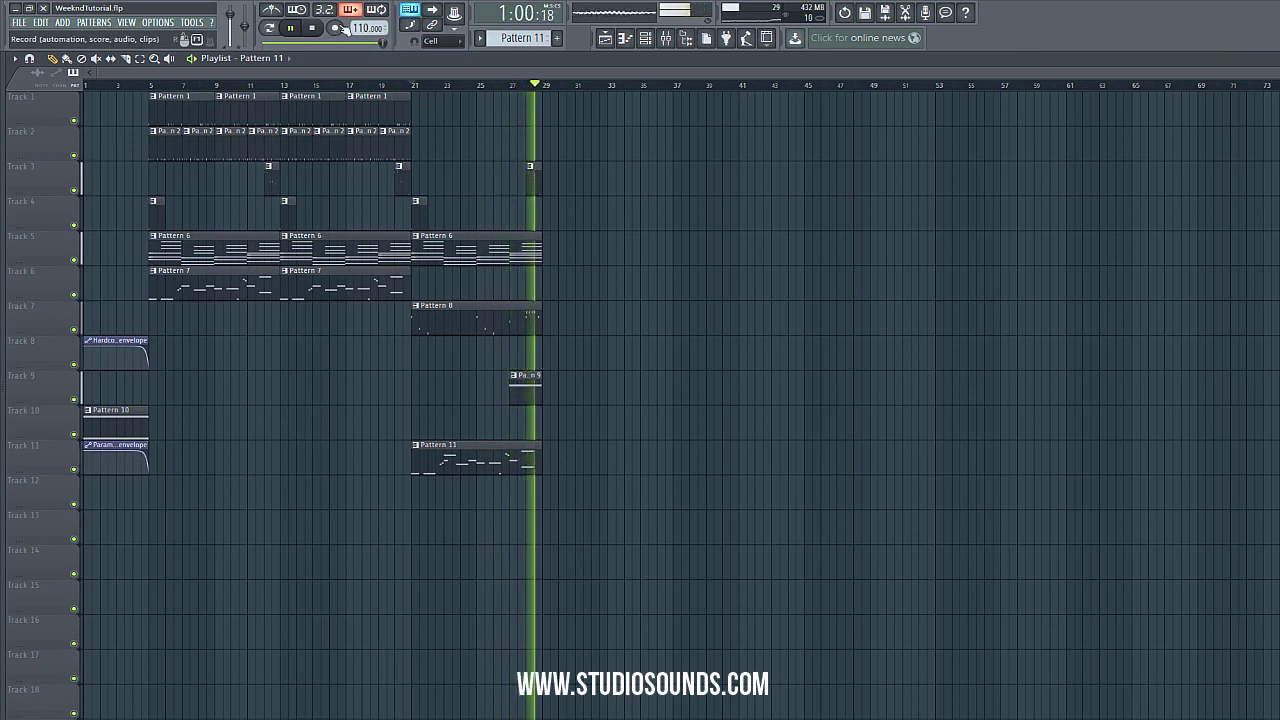
{"action": "key", "text": "space"}
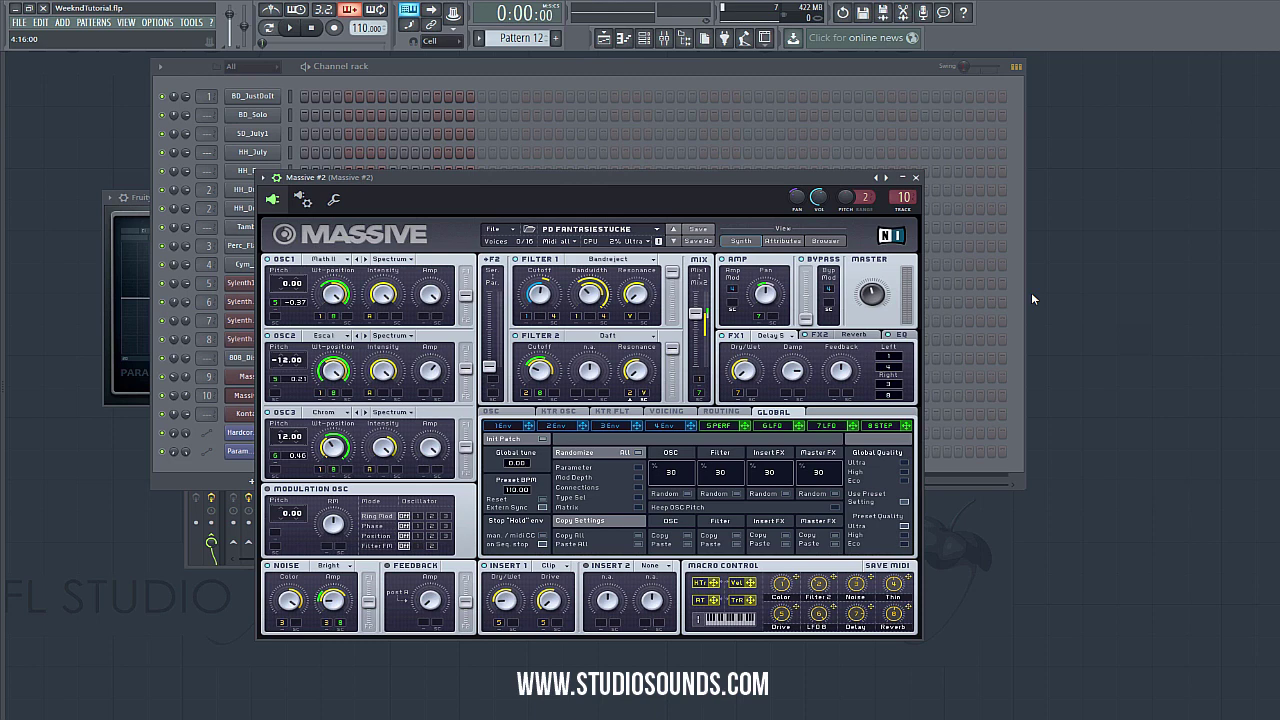
- Close the Massive #2 window and arm recording of everything, with wait-for-input and the metronome enabled
{"action": "left_click", "coordinate": [914, 178]}
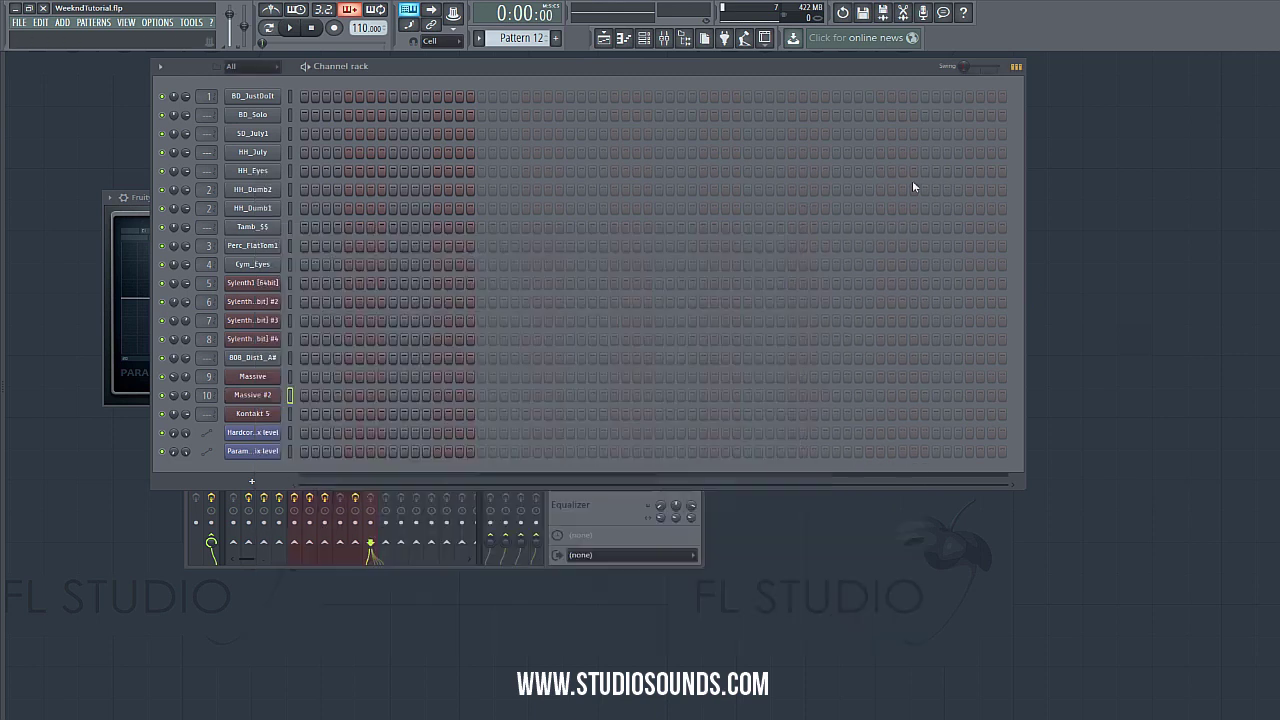
{"action": "left_click", "coordinate": [334, 27]}
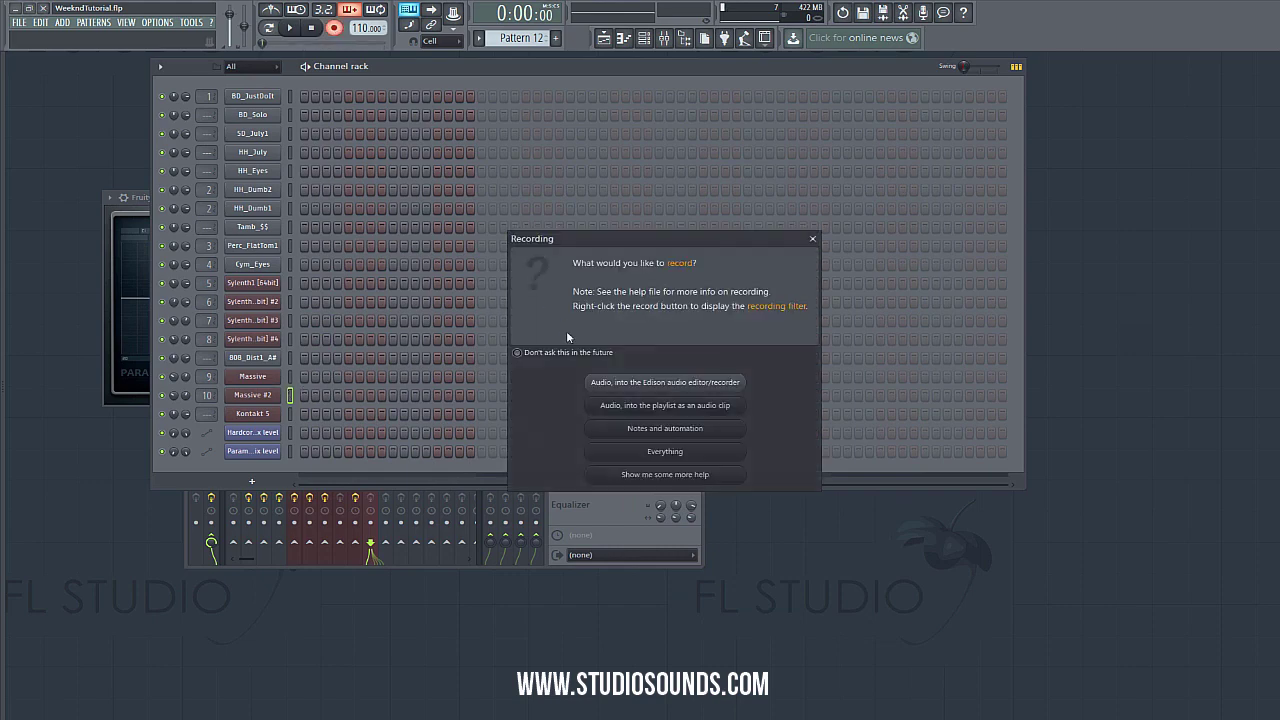
{"action": "left_click", "coordinate": [655, 449]}
{"action": "left_click", "coordinate": [296, 10]}
{"action": "left_click", "coordinate": [270, 10]}
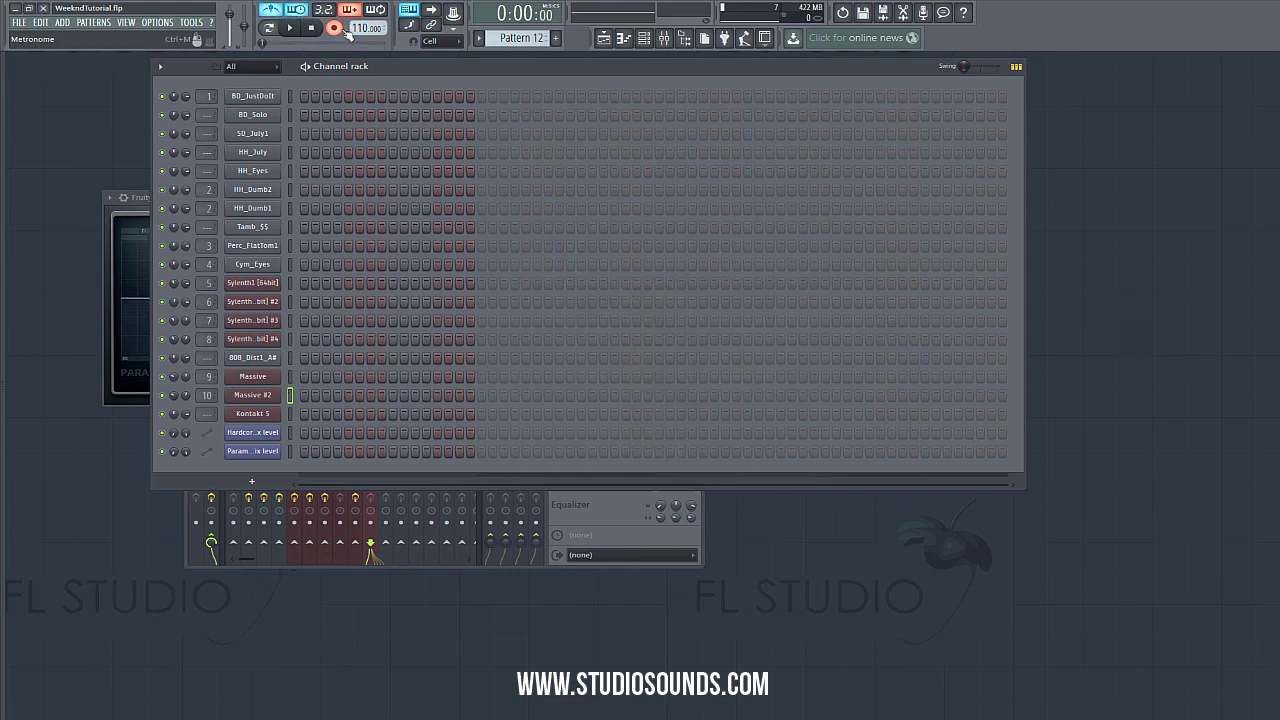
- Select the playlist range from bar 29 to bar 45 for playback, and set the global snap to 1/4 beat
{"action": "left_click", "coordinate": [603, 37]}
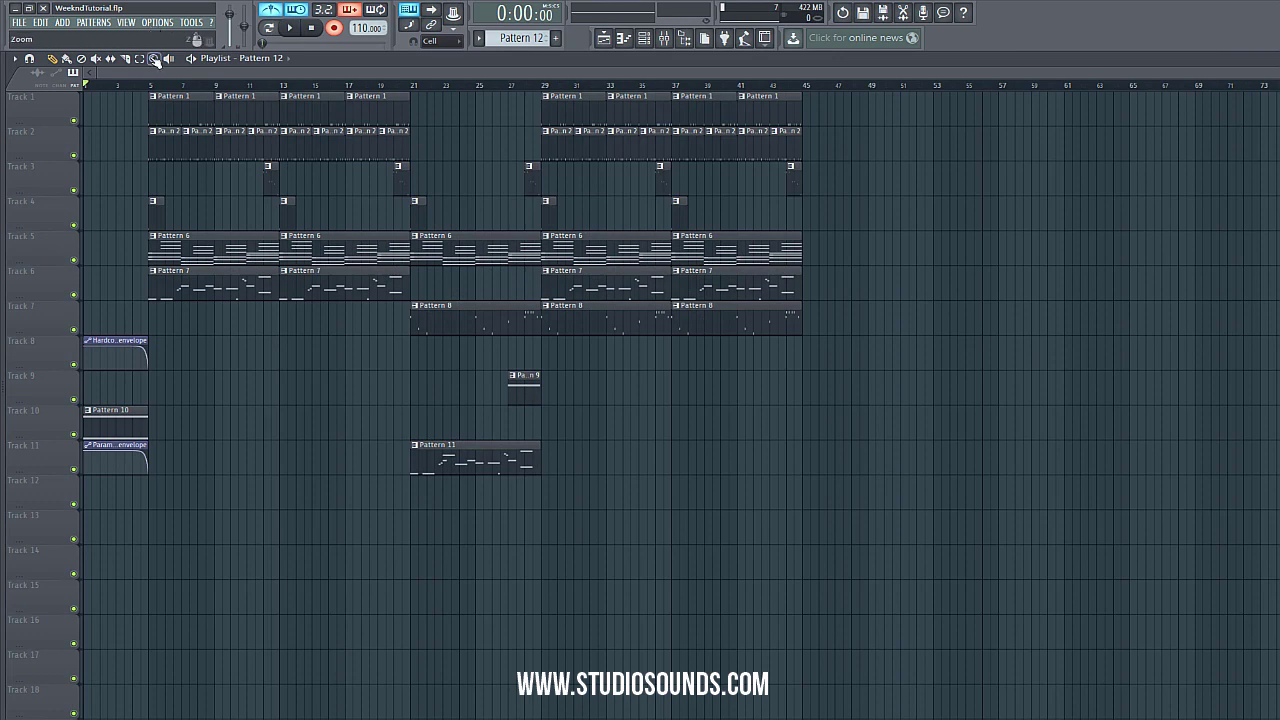
{"action": "left_click_drag", "start_coordinate": [400, 331], "coordinate": [137, 91]}
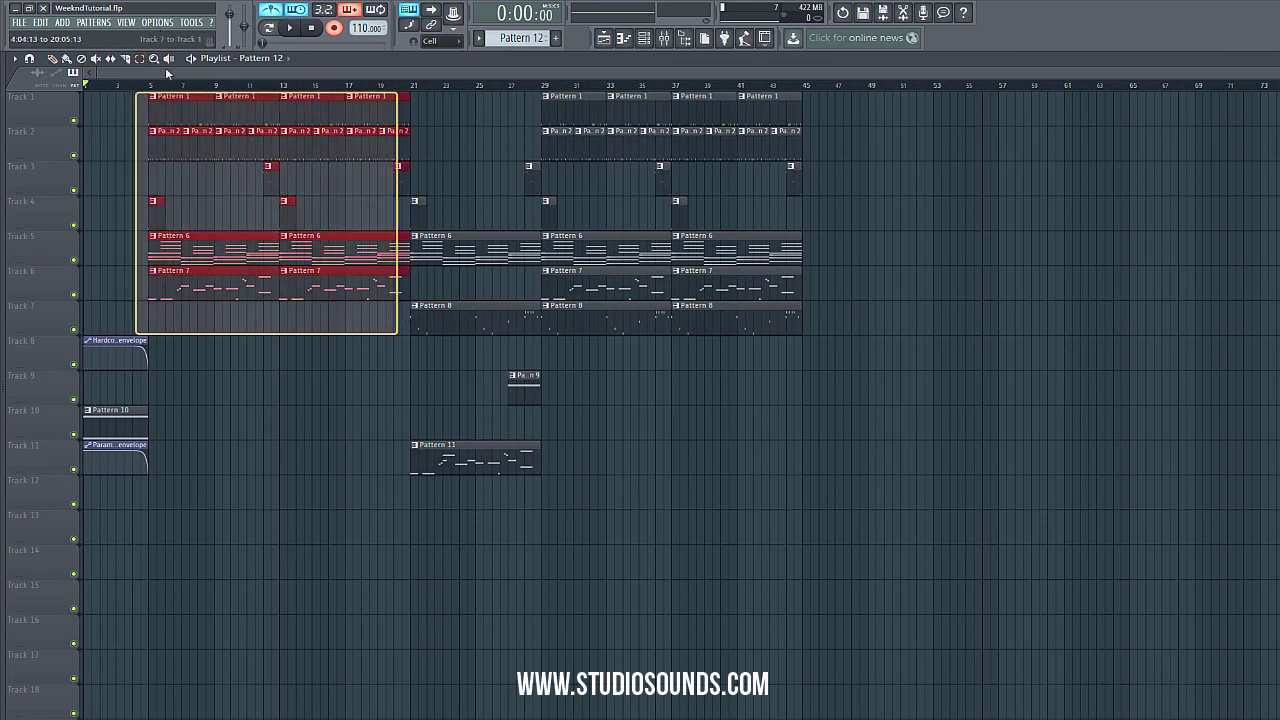
{"action": "left_click", "coordinate": [880, 369]}
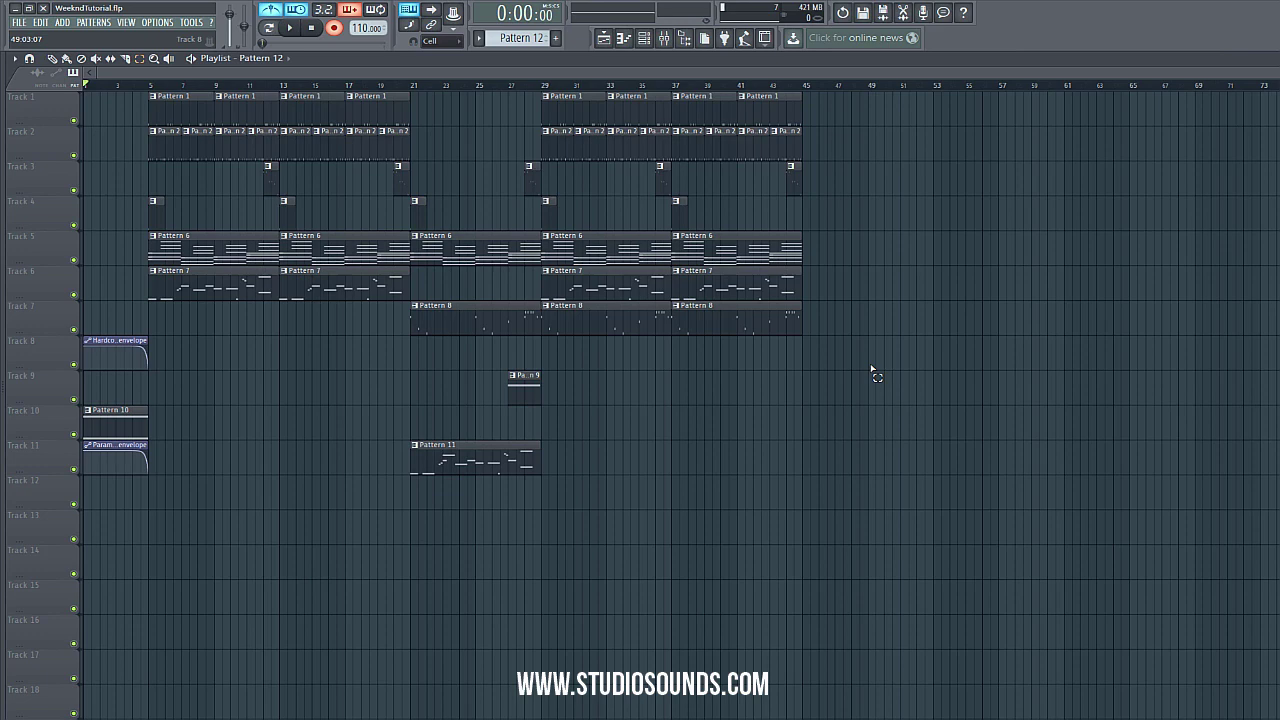
{"action": "left_click_drag", "start_coordinate": [801, 86], "coordinate": [542, 100]}
{"action": "left_click", "coordinate": [437, 41]}
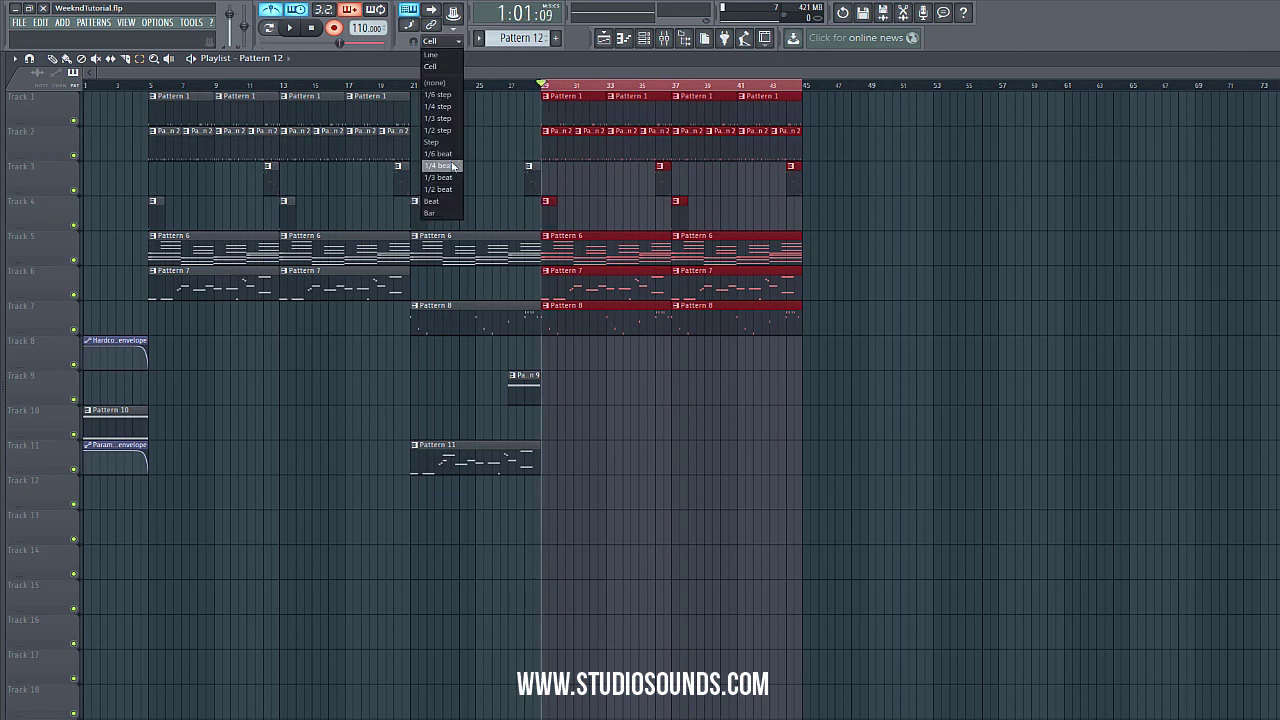
{"action": "left_click", "coordinate": [453, 167]}
- Record a Massive #2 melody into Pattern 12 over the selected section from bar 29, and disarm recording
{"action": "key", "text": "F6"}
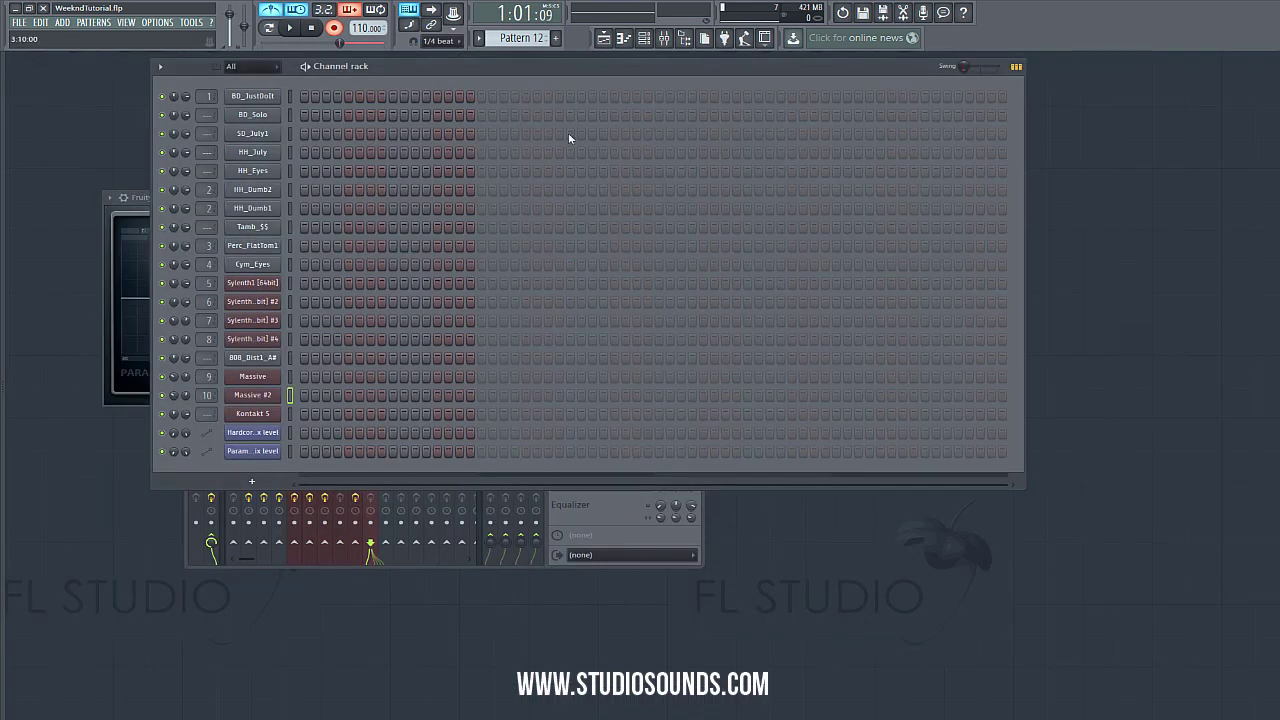
{"action": "left_click", "coordinate": [292, 30]}
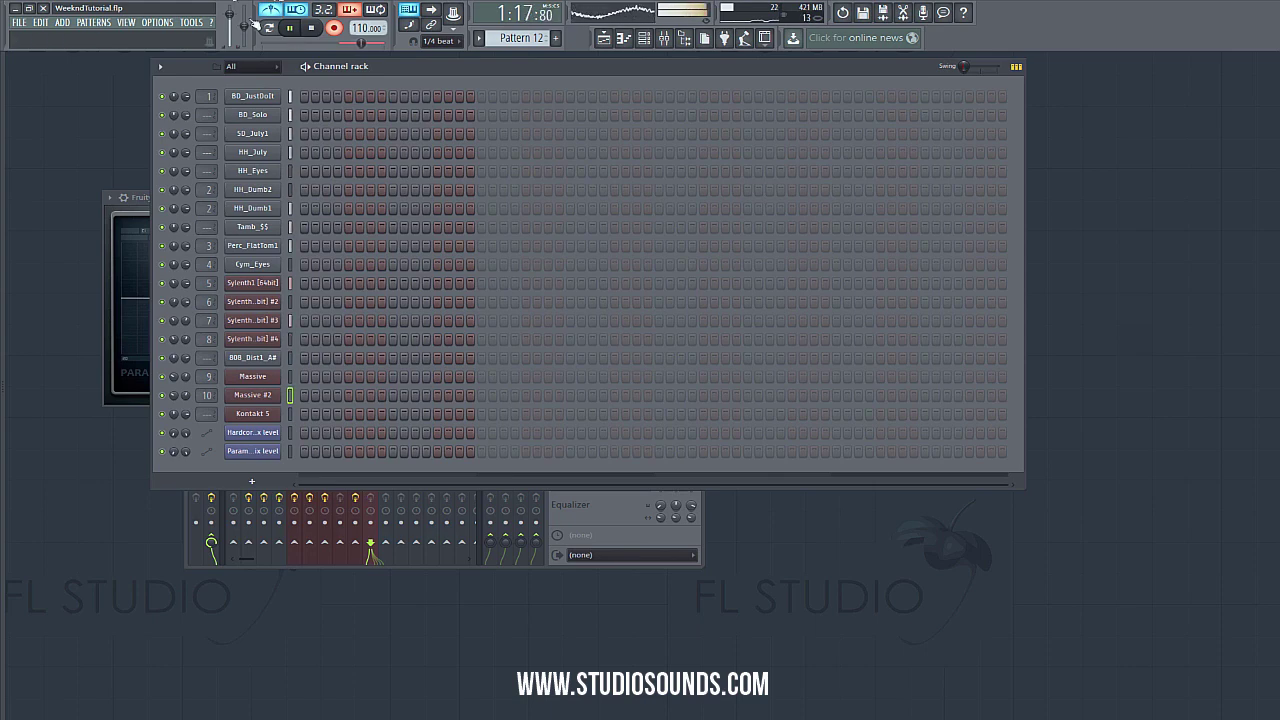
{"action": "left_click", "coordinate": [336, 28]}
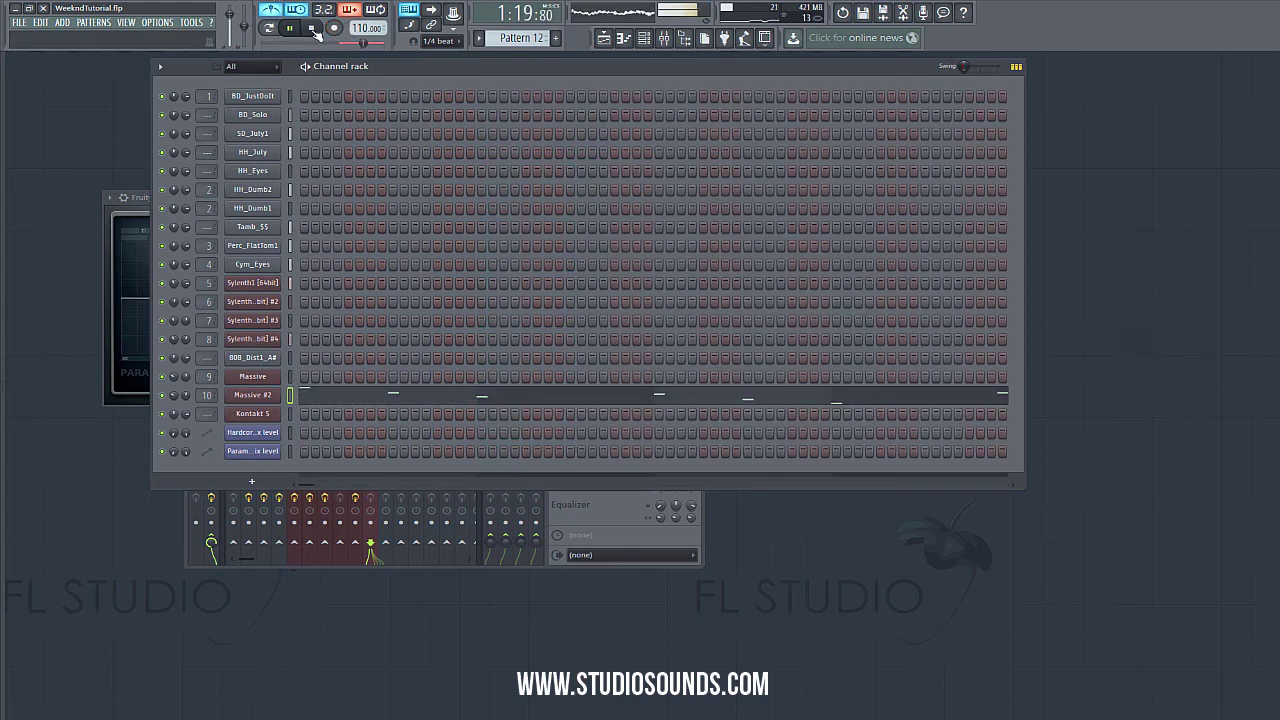
- Stop playback, open the Massive #2 notes of Pattern 12, and align the early D#6 note to the start of bar 5
{"action": "left_click", "coordinate": [311, 28]}
{"action": "left_click", "coordinate": [455, 395]}
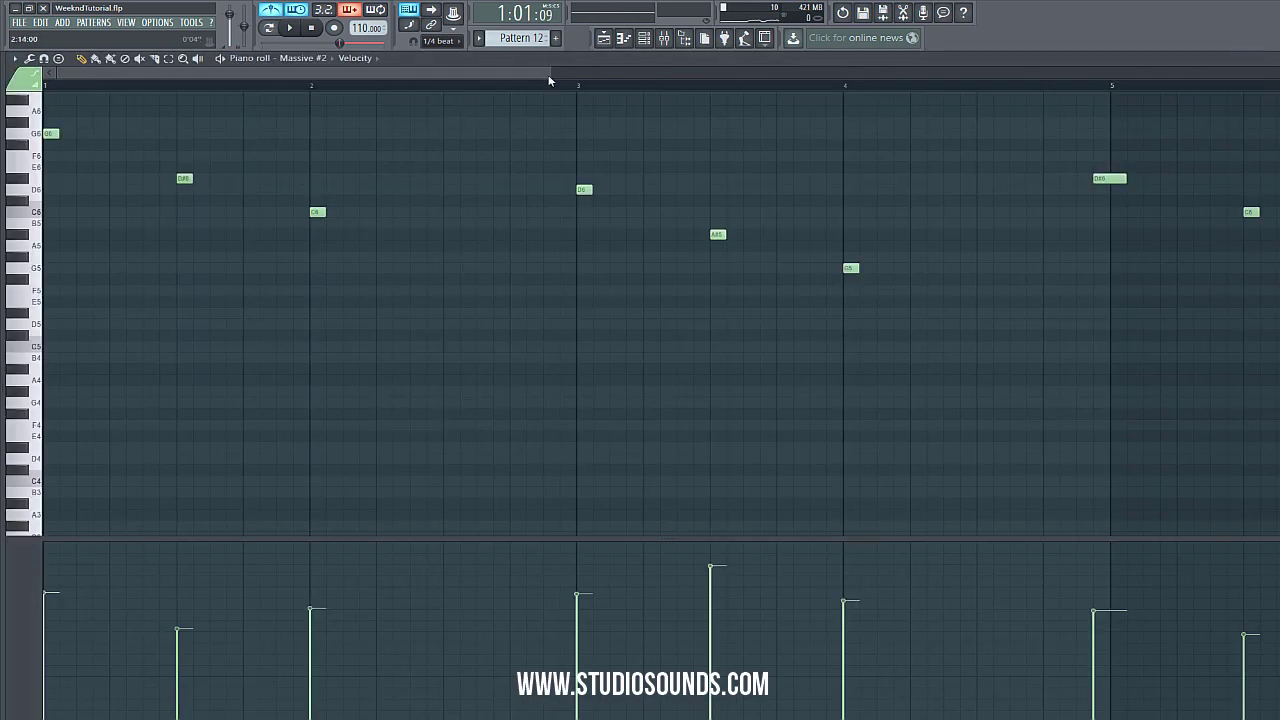
{"action": "left_click_drag", "start_coordinate": [549, 77], "coordinate": [923, 368]}
{"action": "scroll", "coordinate": [523, 260], "scroll_direction": "up", "scroll_amount": 2}
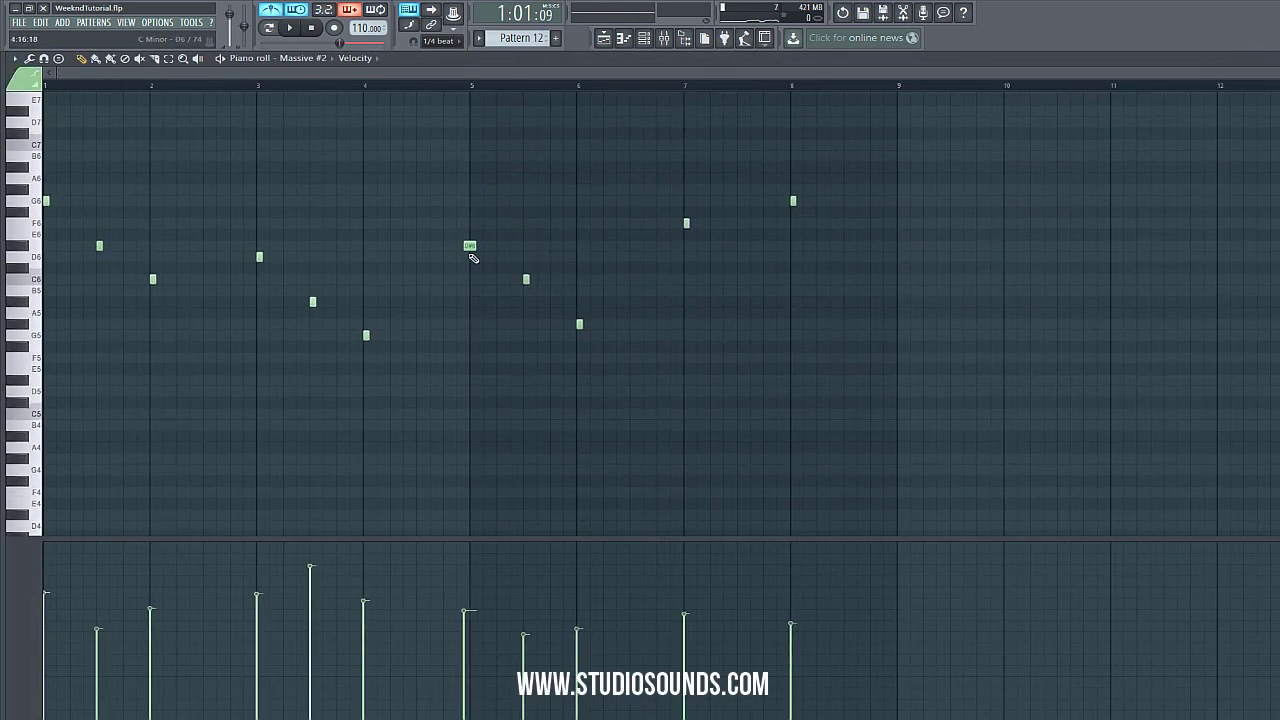
{"action": "left_click_drag", "start_coordinate": [470, 250], "coordinate": [476, 249]}
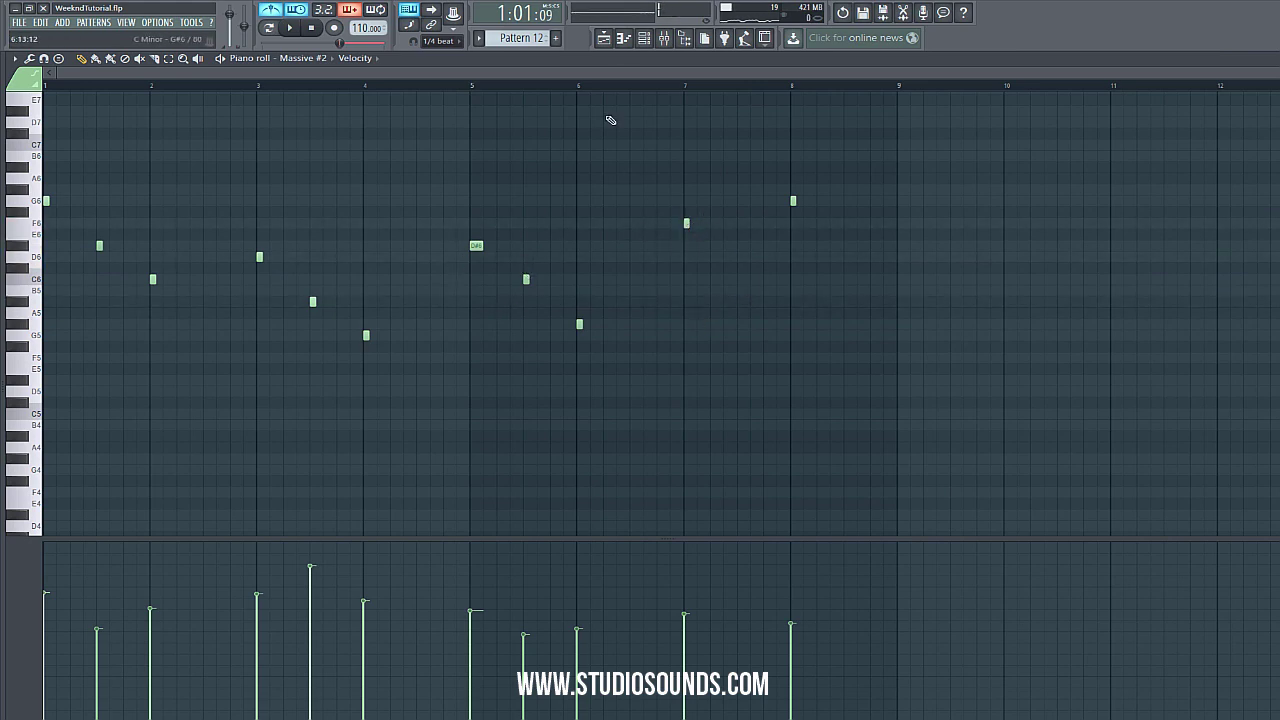
- Shorten the D#6 note at bar 5 to match the other Massive #2 notes, and even out the velocities across the melody
{"action": "left_click", "coordinate": [604, 38]}
{"action": "left_click", "coordinate": [650, 320]}
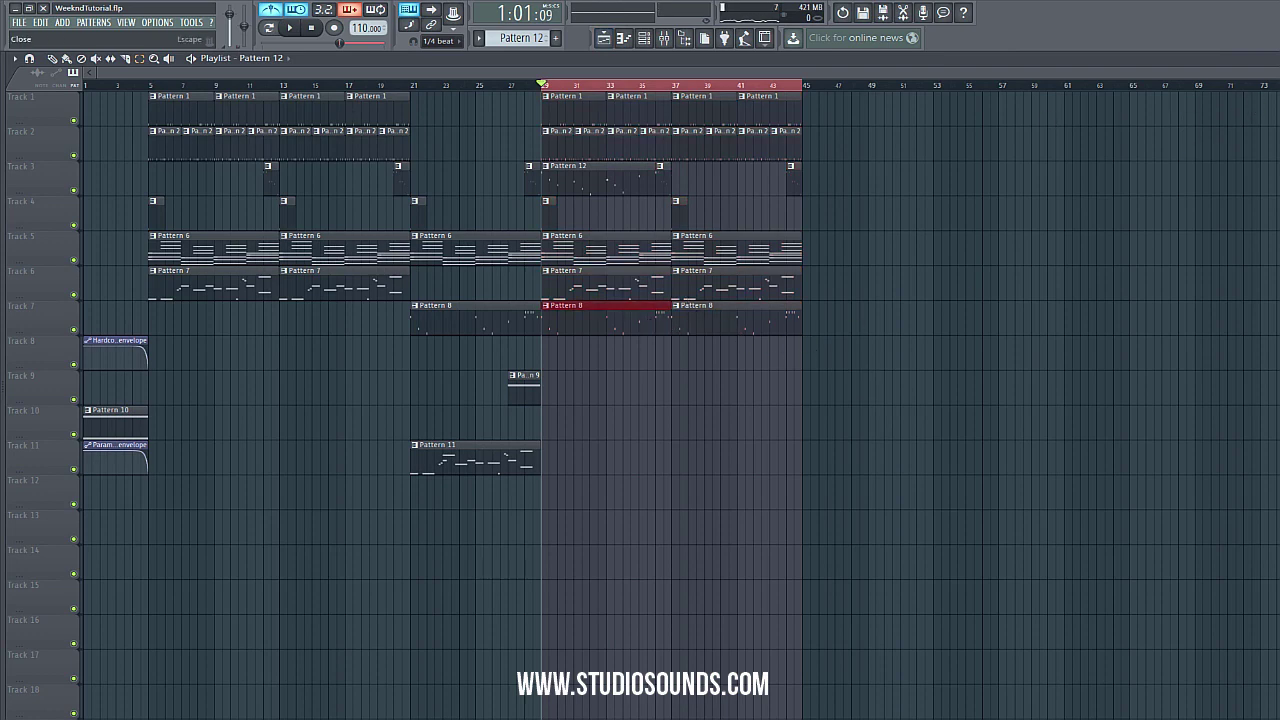
{"action": "key", "text": "F7"}
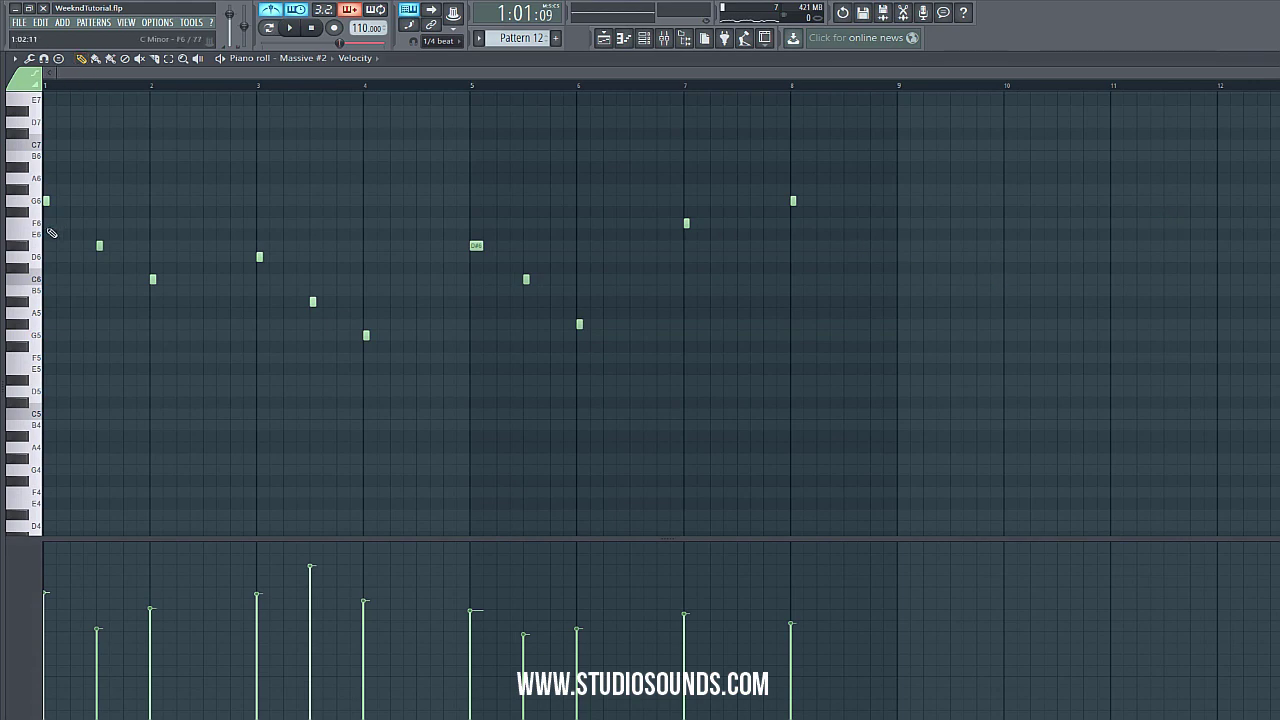
{"action": "left_click", "coordinate": [792, 202]}
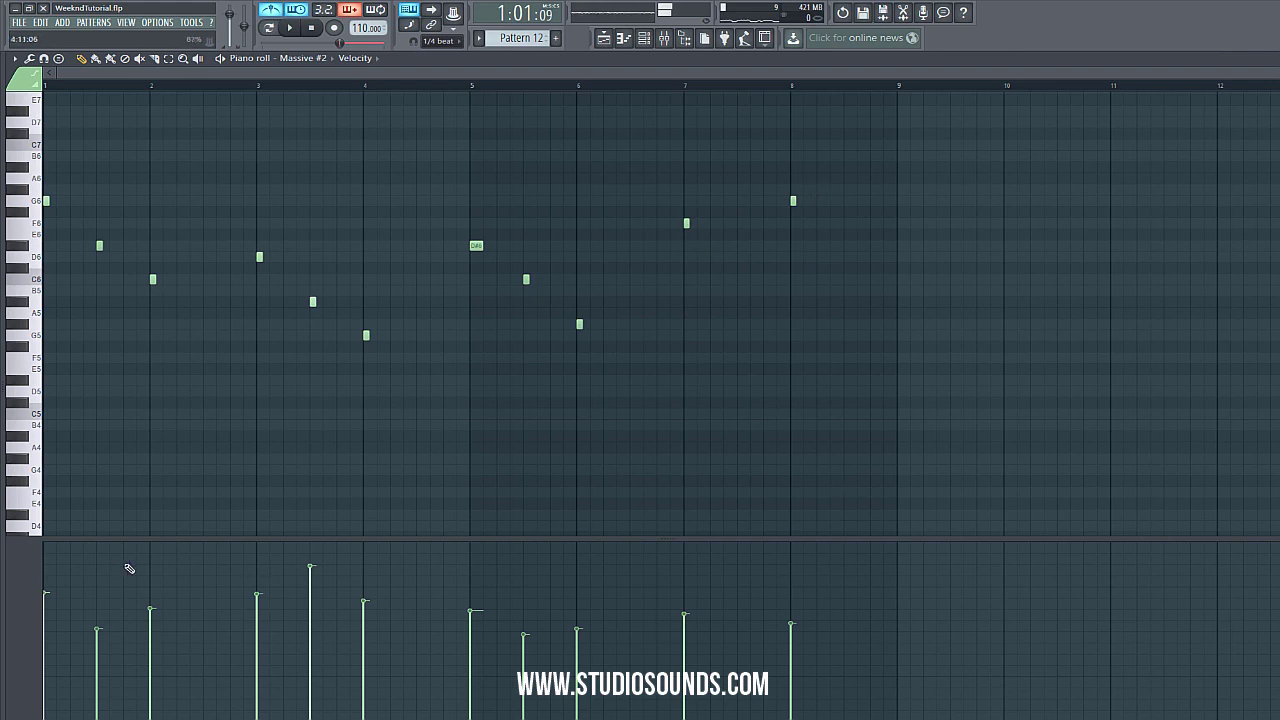
{"action": "left_click_drag", "start_coordinate": [69, 596], "coordinate": [782, 593]}
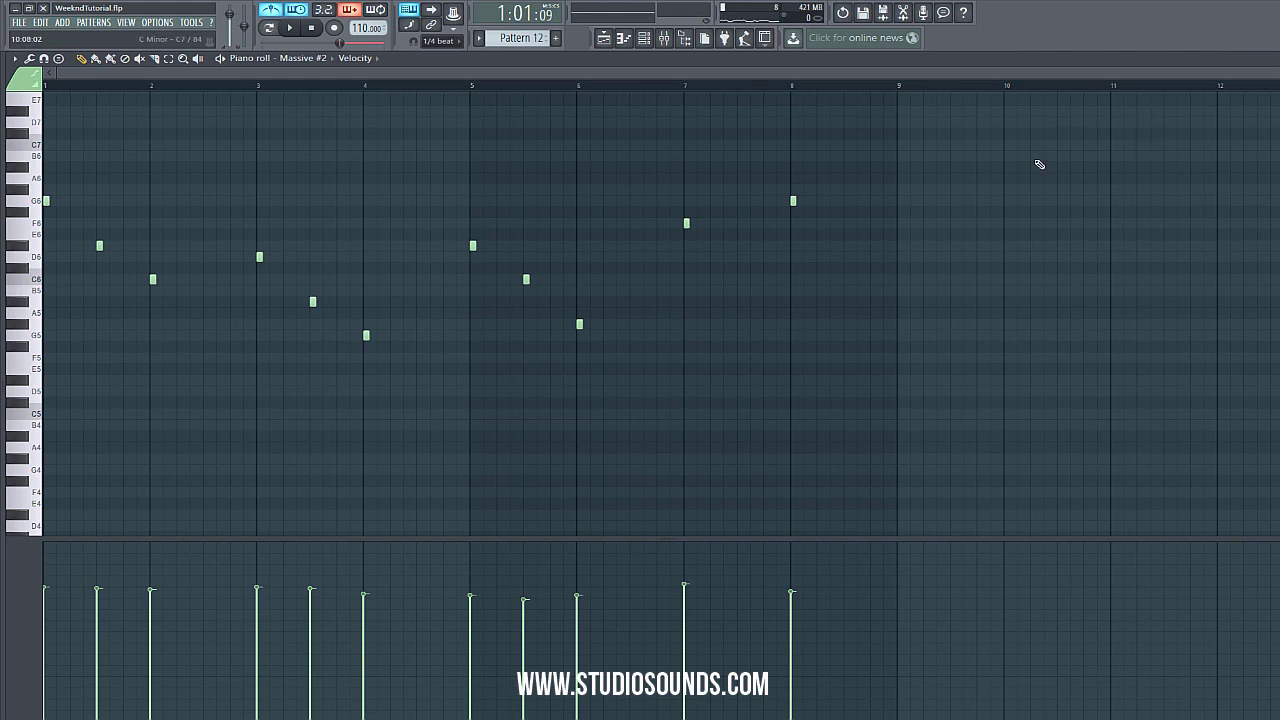
- Set the global snap to Cell, move the Pattern 12 clip to Track 12 at bar 29, and add a second one at bar 37
{"action": "left_click", "coordinate": [604, 38]}
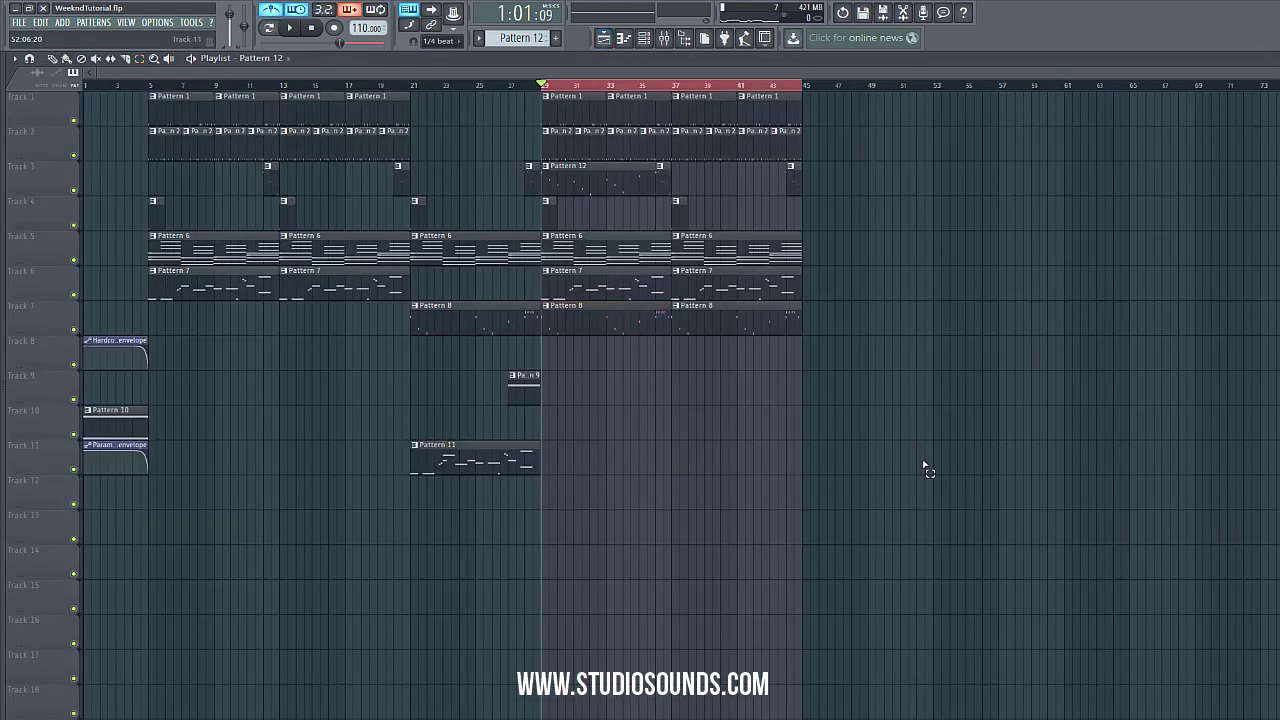
{"action": "left_click", "coordinate": [437, 41]}
{"action": "left_click", "coordinate": [440, 67]}
{"action": "left_click_drag", "start_coordinate": [609, 177], "coordinate": [608, 477]}
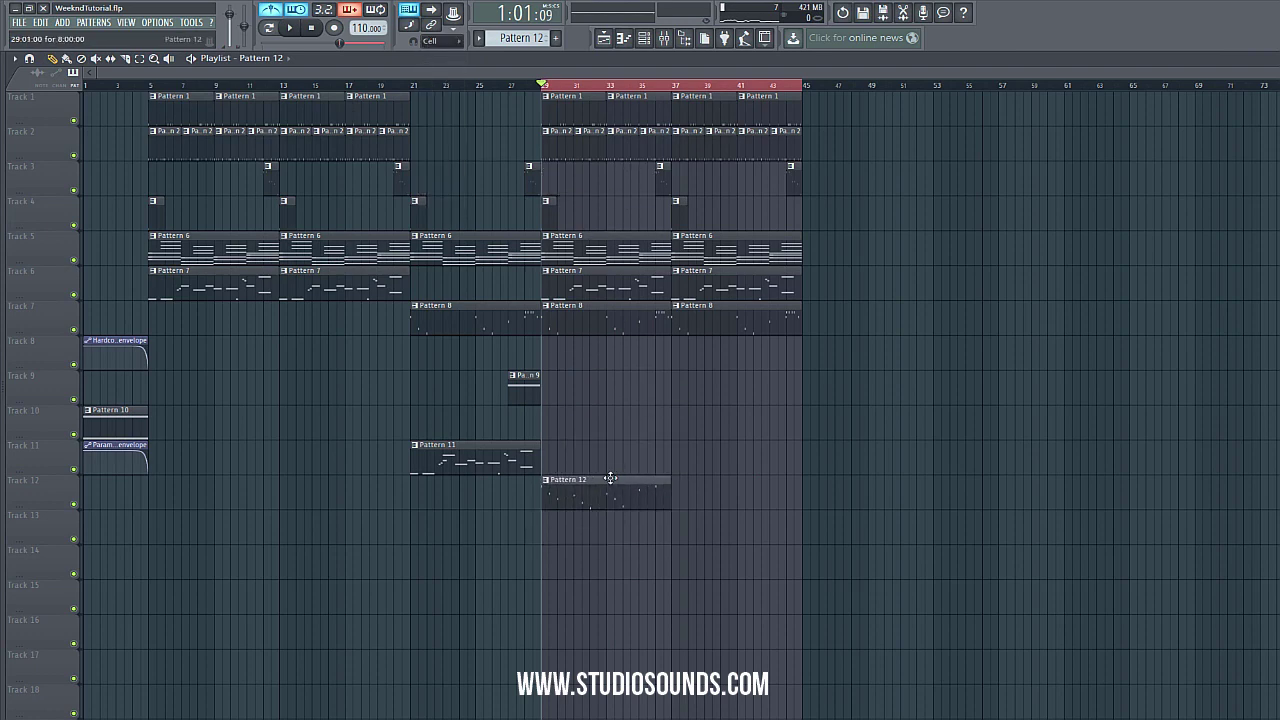
{"action": "left_click", "coordinate": [679, 503]}
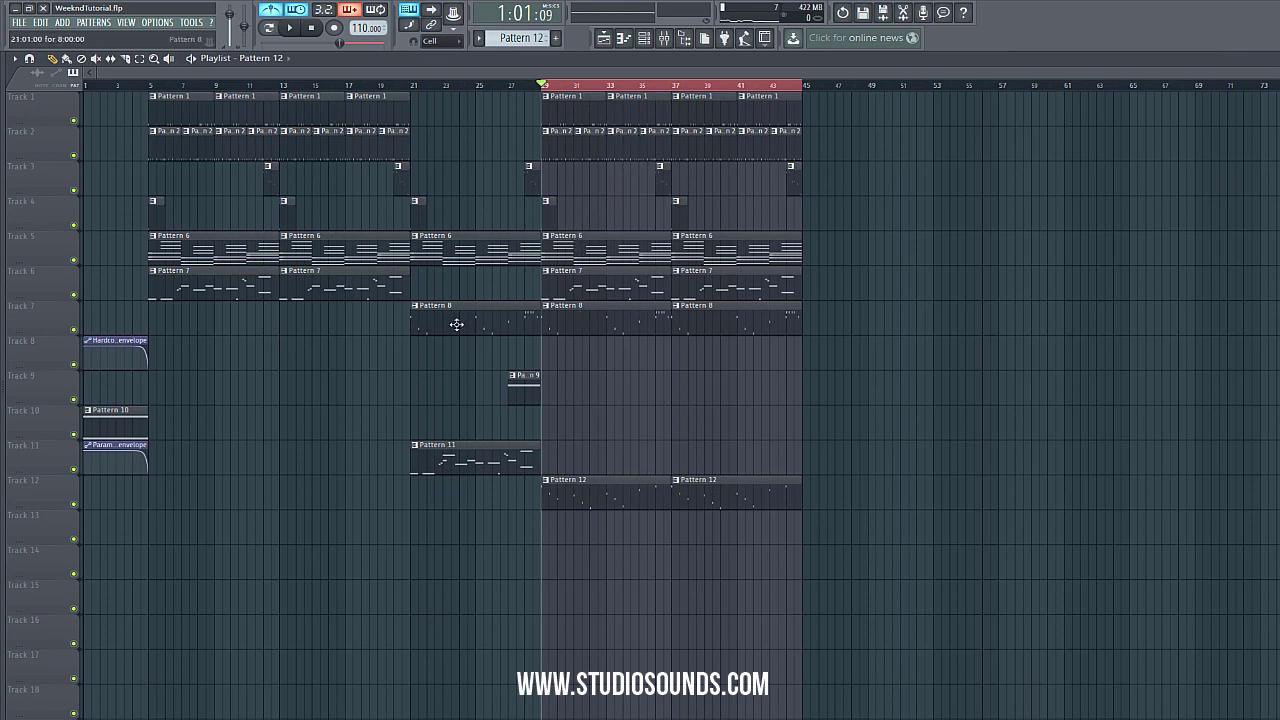
- Place copies of the Pattern 9 clip on Track 9 at bars 35 and 43
{"action": "left_click", "coordinate": [517, 392]}
{"action": "left_click", "coordinate": [643, 395]}
{"action": "left_click", "coordinate": [780, 404]}
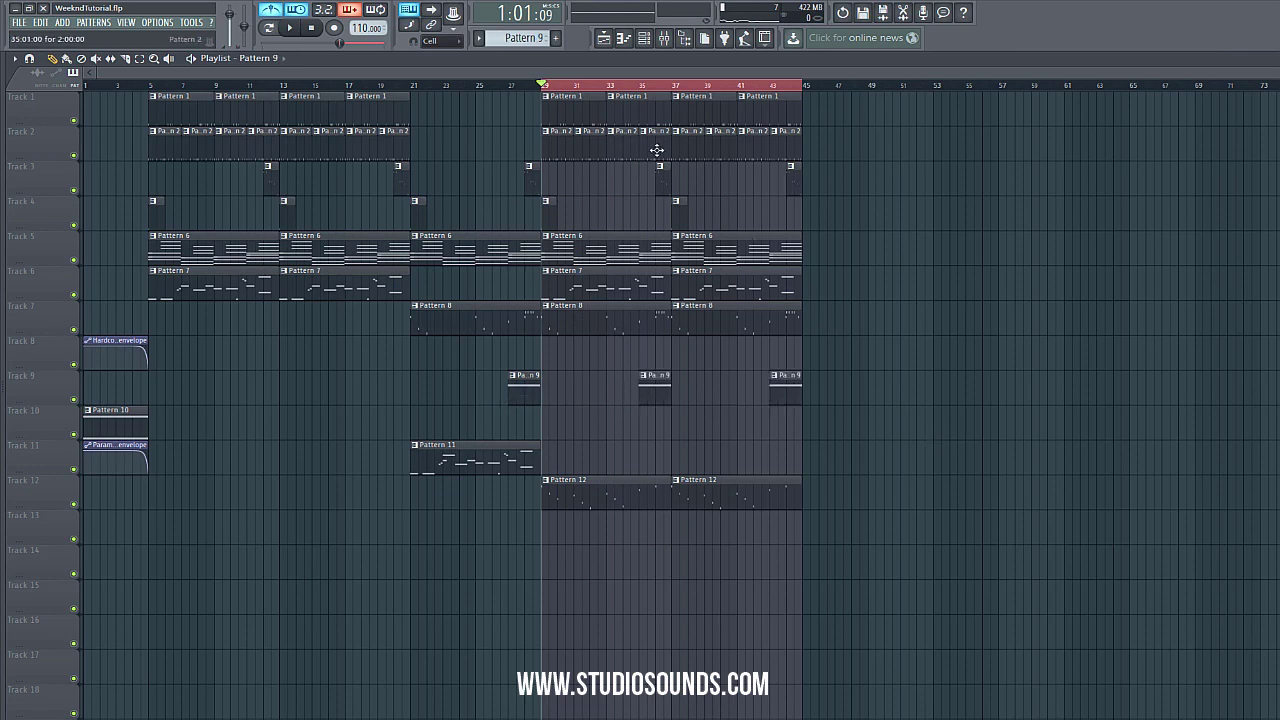
- Turn off the metronome and play back the selected section from bar 29
{"action": "left_click", "coordinate": [270, 9]}
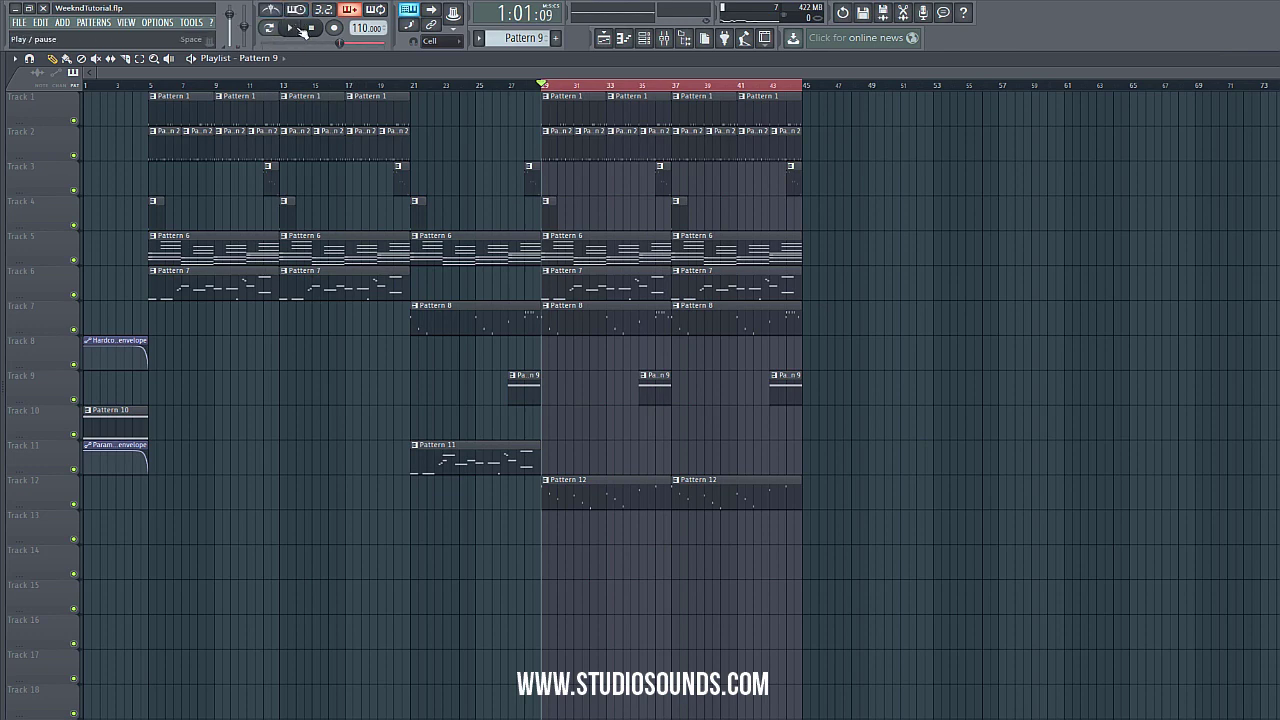
{"action": "left_click", "coordinate": [303, 31]}
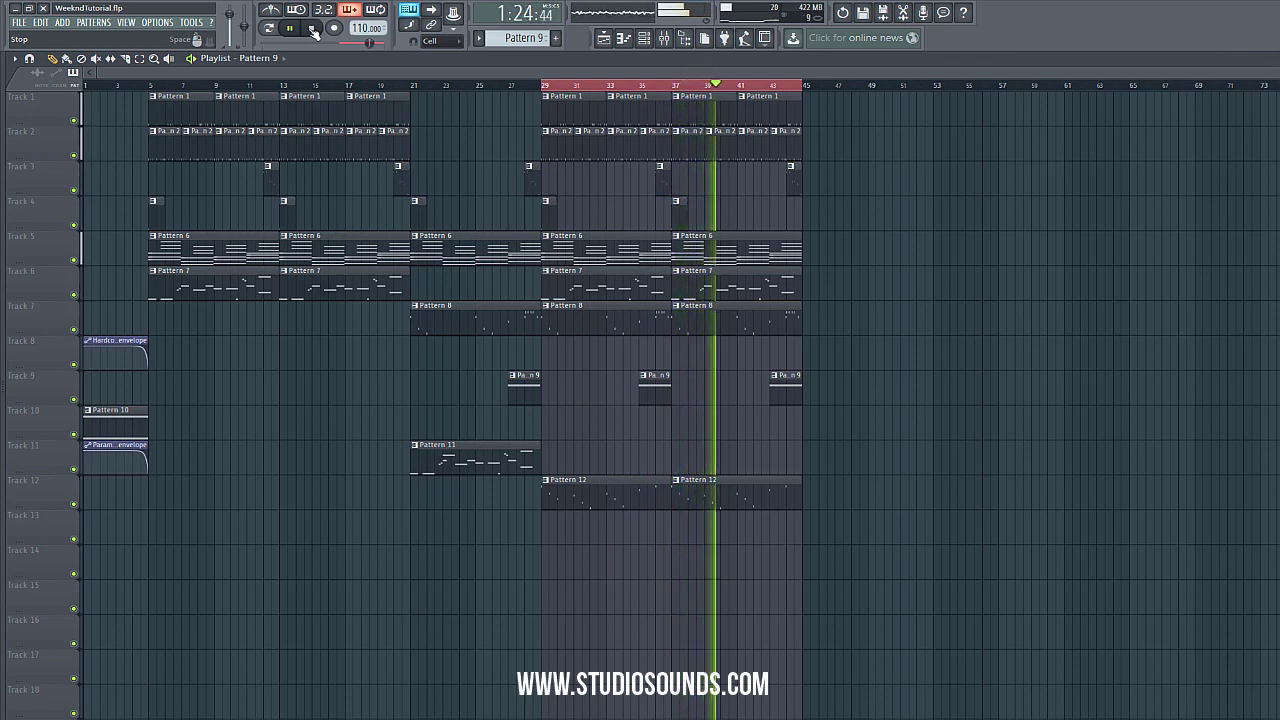
{"action": "left_click", "coordinate": [313, 30]}
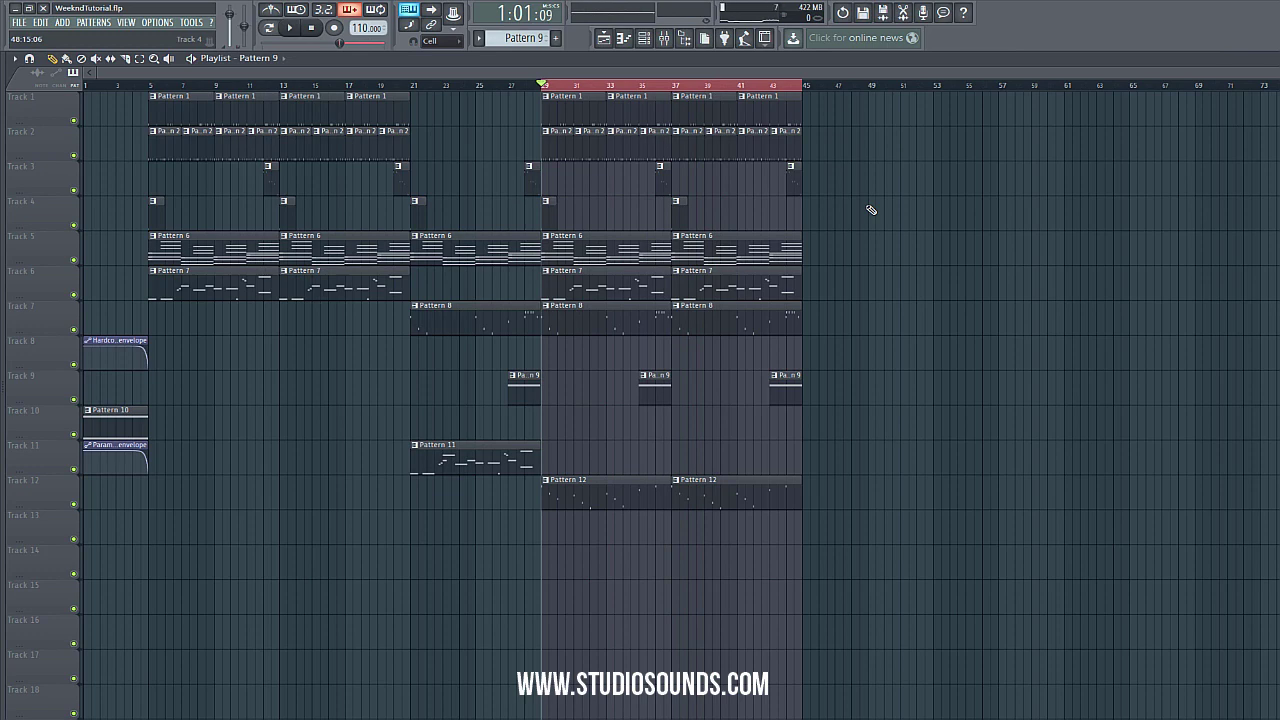
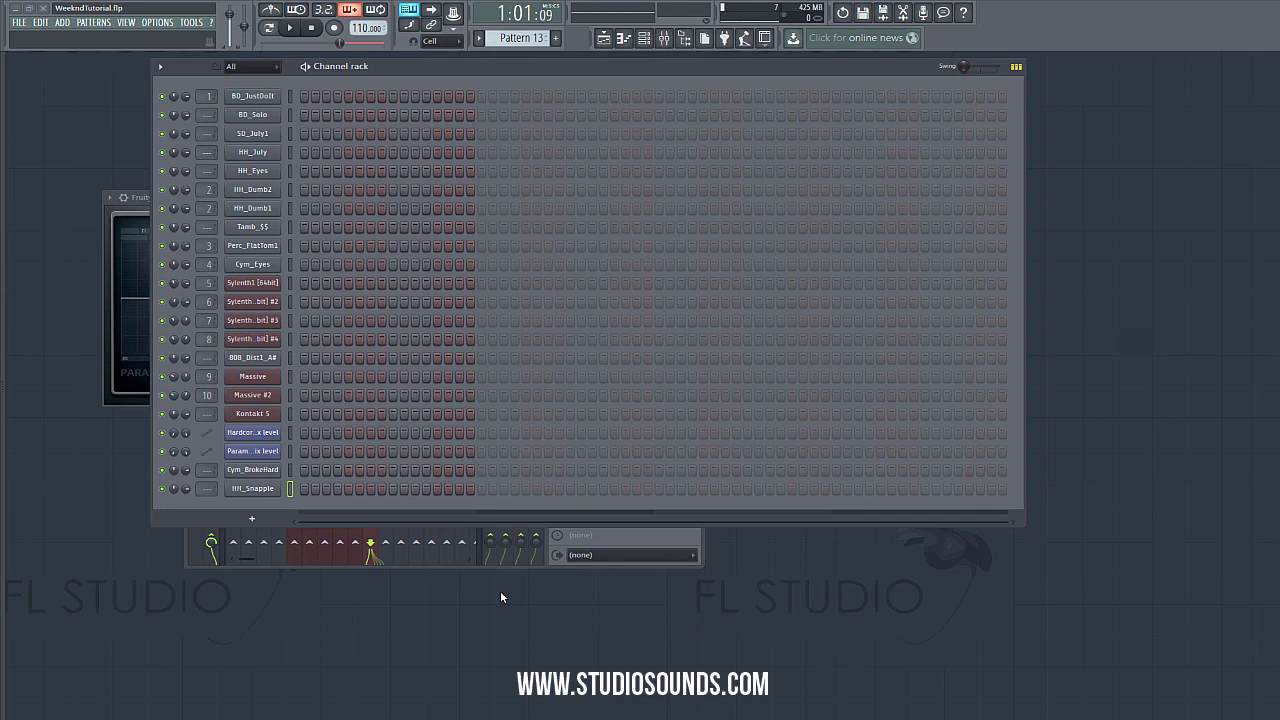
- Fill every 8 steps of the Cym_BrokeHard channel in Pattern 13
{"action": "left_click", "coordinate": [252, 469]}
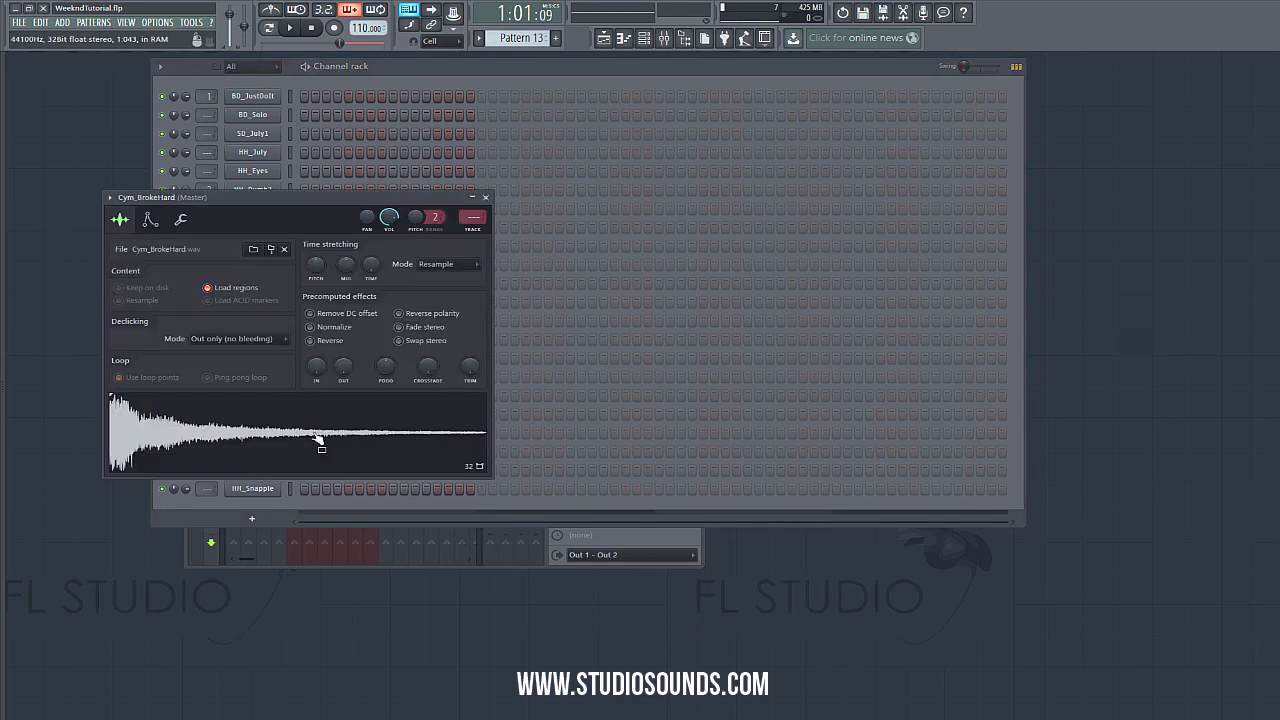
{"action": "left_click", "coordinate": [285, 477]}
{"action": "right_click", "coordinate": [285, 477]}
{"action": "mouse_move", "coordinate": [320, 531]}
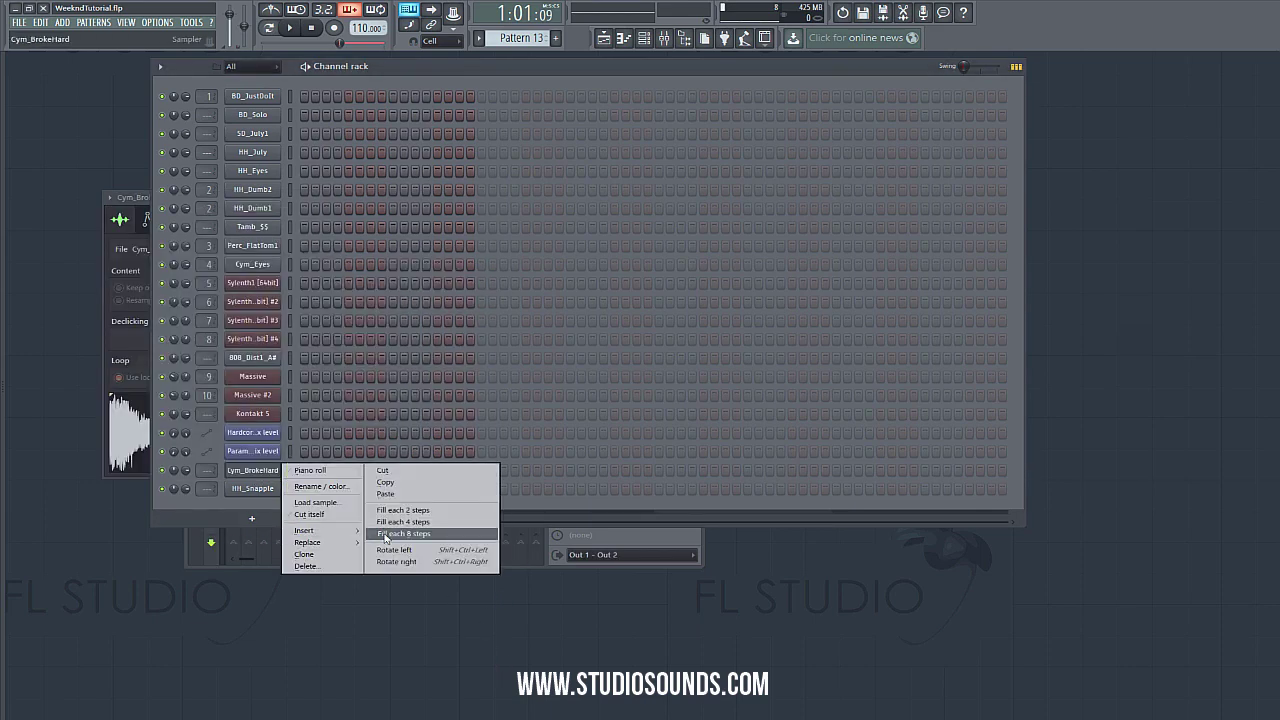
{"action": "left_click", "coordinate": [403, 552]}
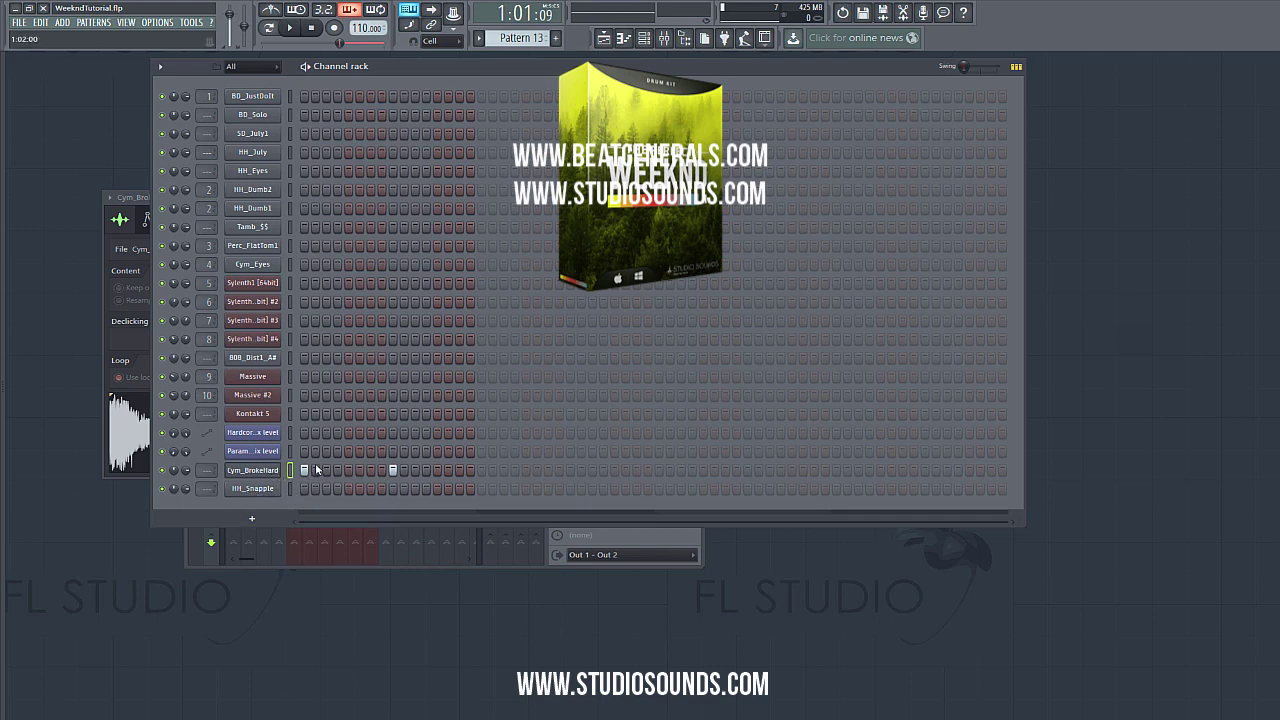
- Quantize the Cym_BrokeHard notes in the piano roll with the 16_MPC2 template, and return to the channel rack
{"action": "left_click", "coordinate": [258, 470]}
{"action": "left_click", "coordinate": [258, 471]}
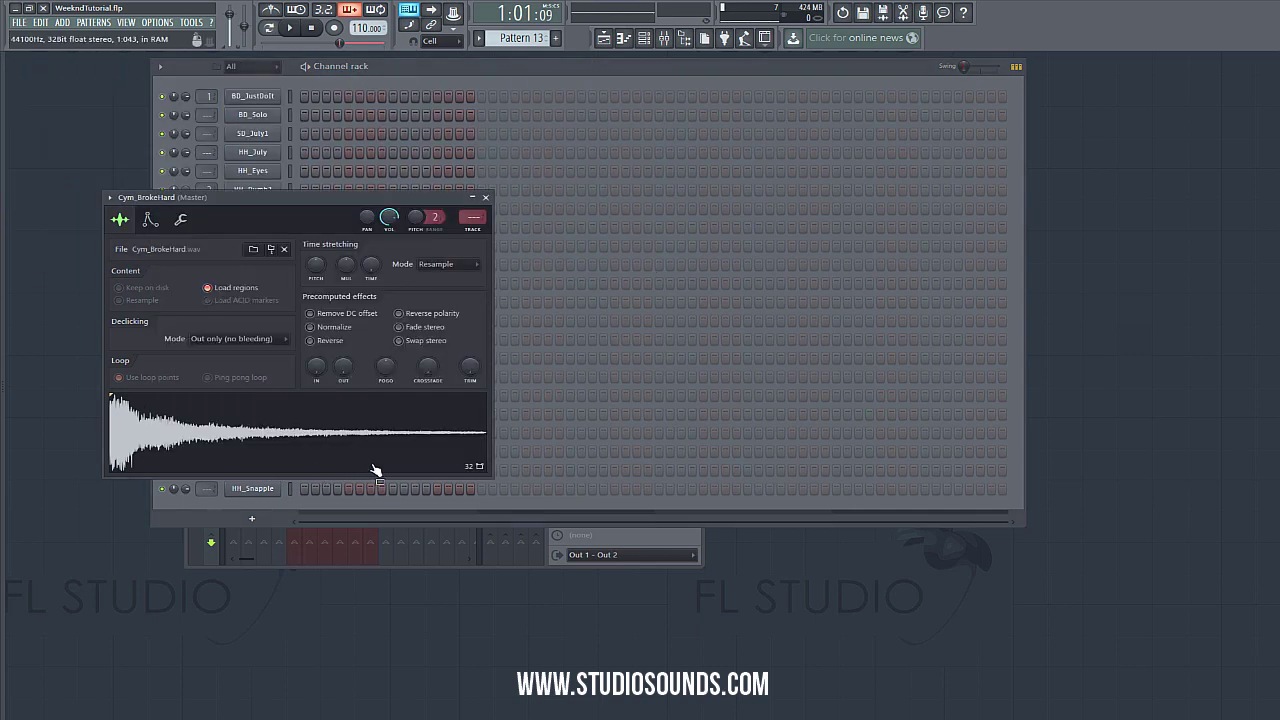
{"action": "right_click", "coordinate": [272, 466]}
{"action": "left_click", "coordinate": [300, 474]}
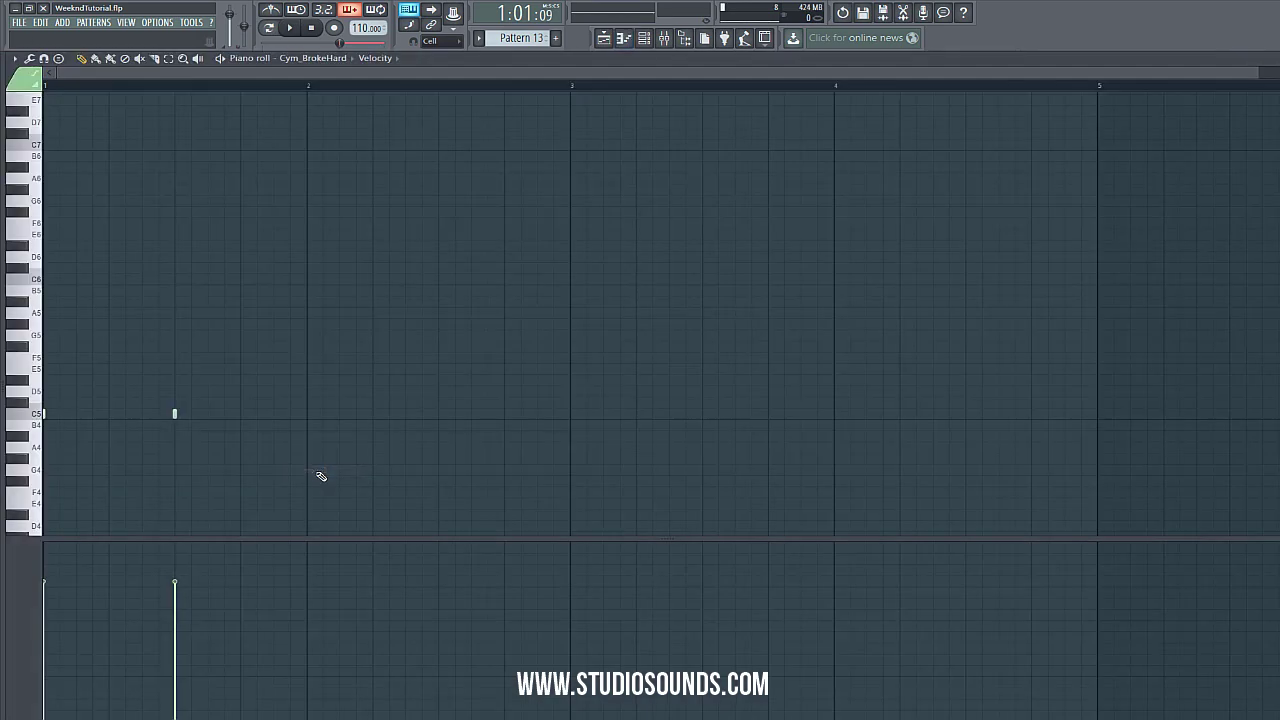
{"action": "key", "text": "alt+q"}
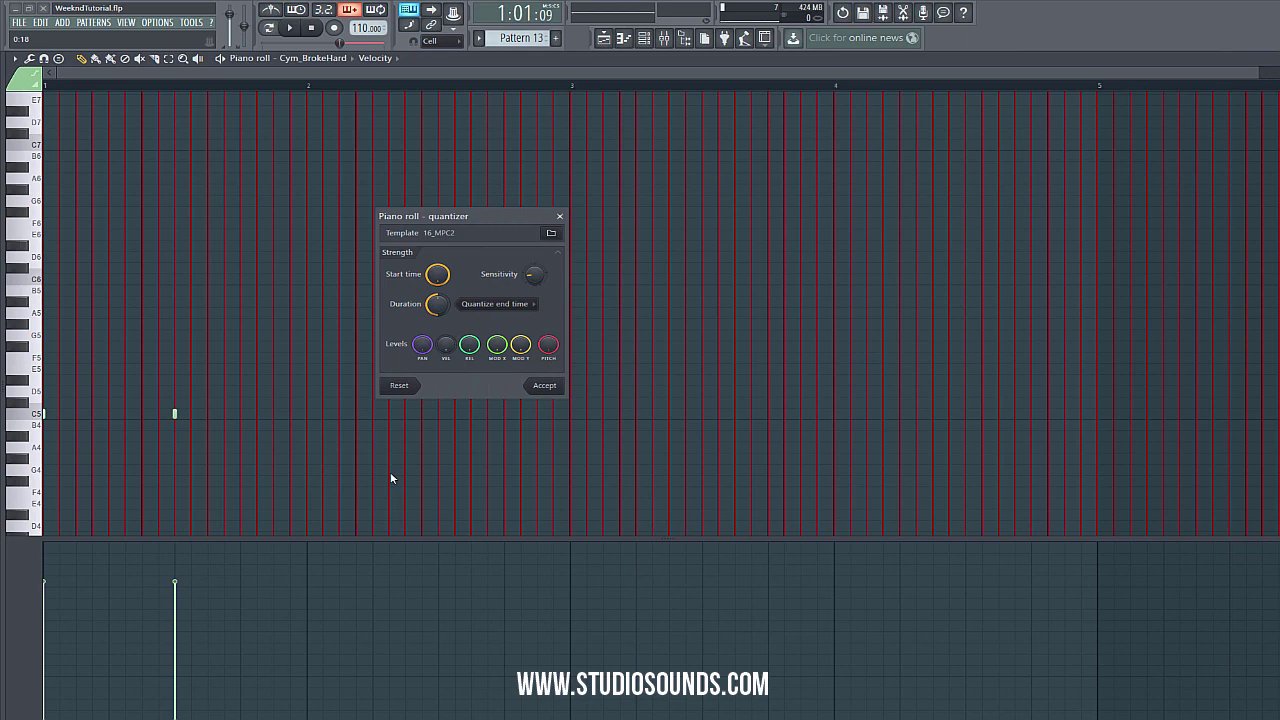
{"action": "left_click", "coordinate": [544, 385]}
{"action": "key", "text": "Escape"}
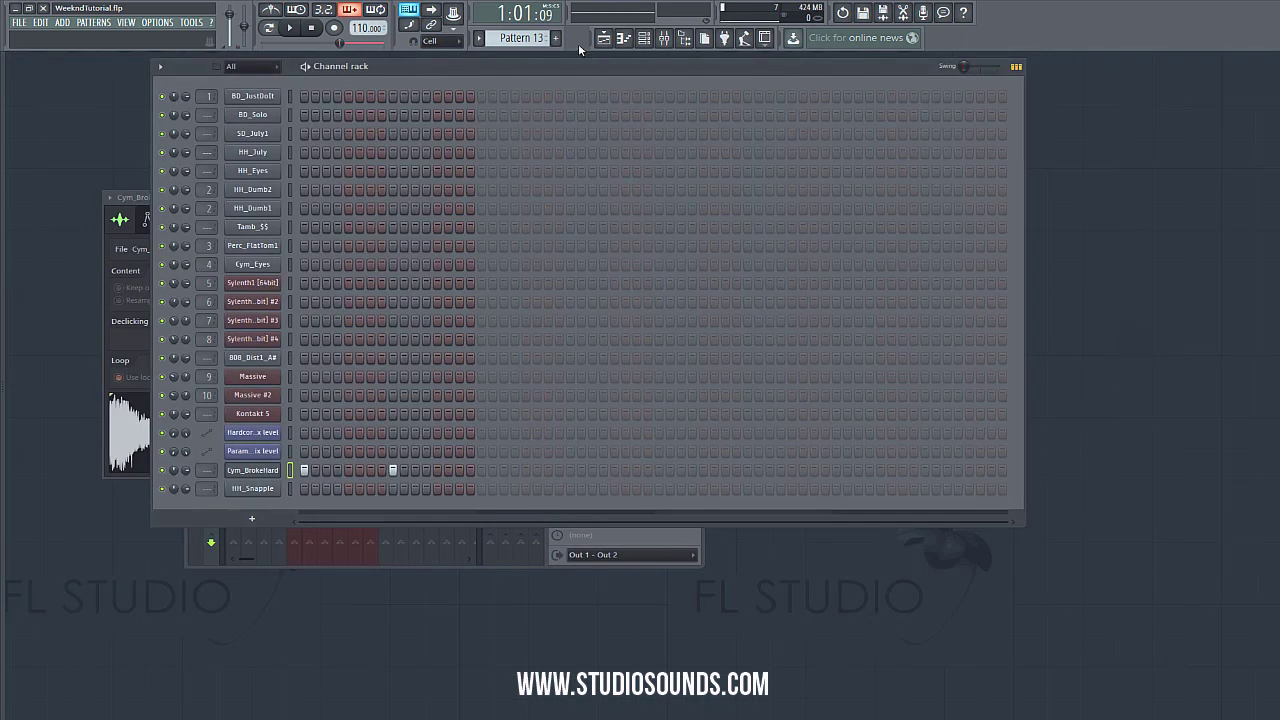
- Paint Pattern 13 clips along Track 13 from bar 29 to bar 45
{"action": "key", "text": "F5"}
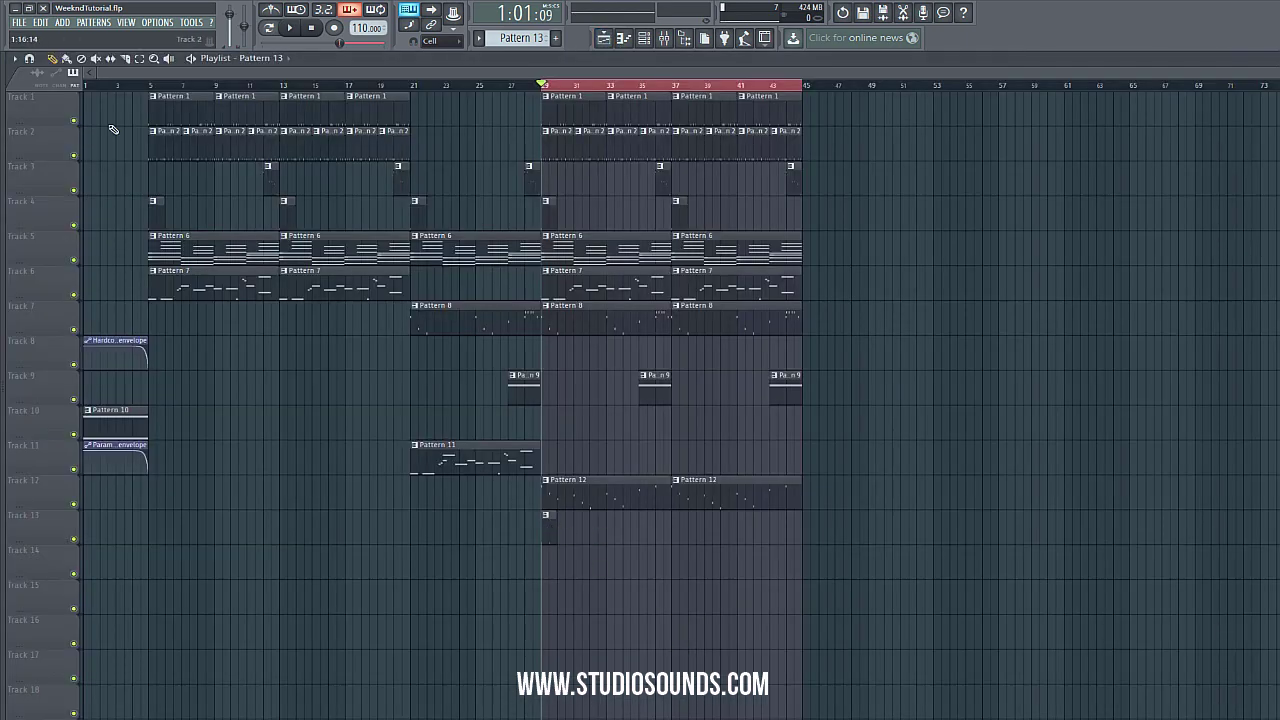
{"action": "key", "text": "b"}
{"action": "left_click_drag", "start_coordinate": [557, 524], "coordinate": [805, 530]}
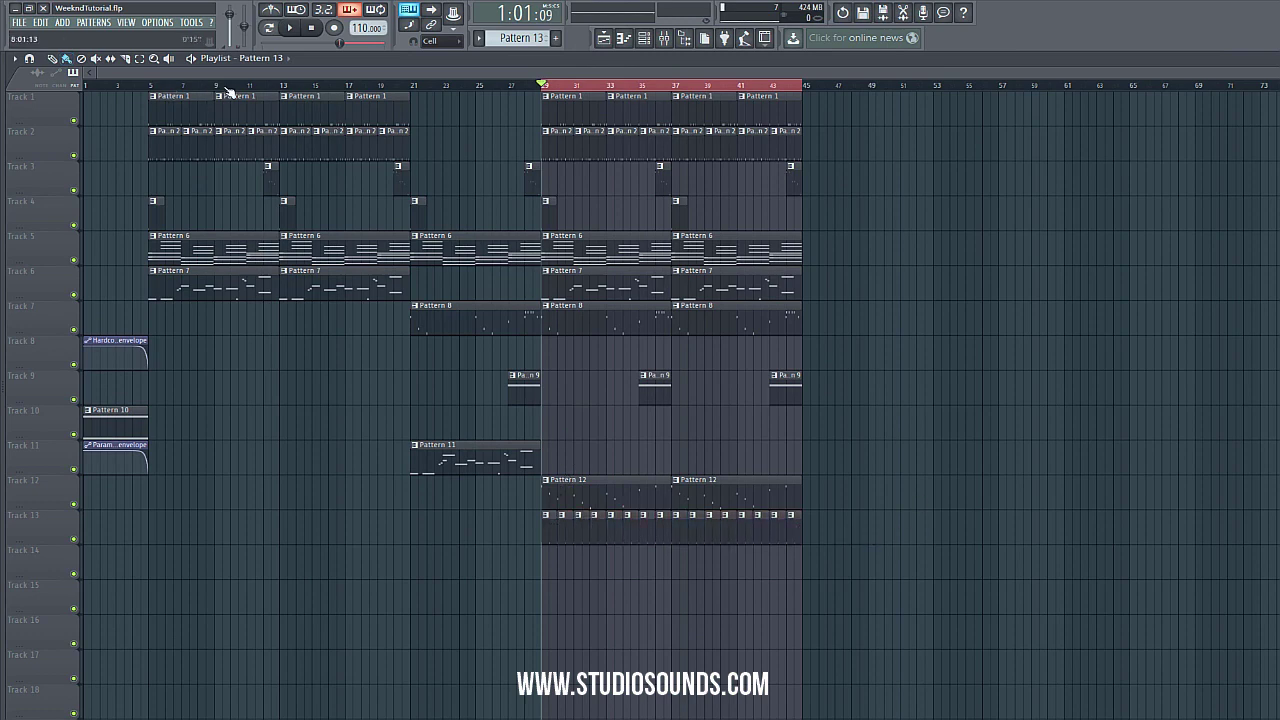
- Play the arrangement from bar 13 and then the selected section from bar 29 to compare the two
{"action": "left_click_drag", "start_coordinate": [287, 86], "coordinate": [280, 86]}
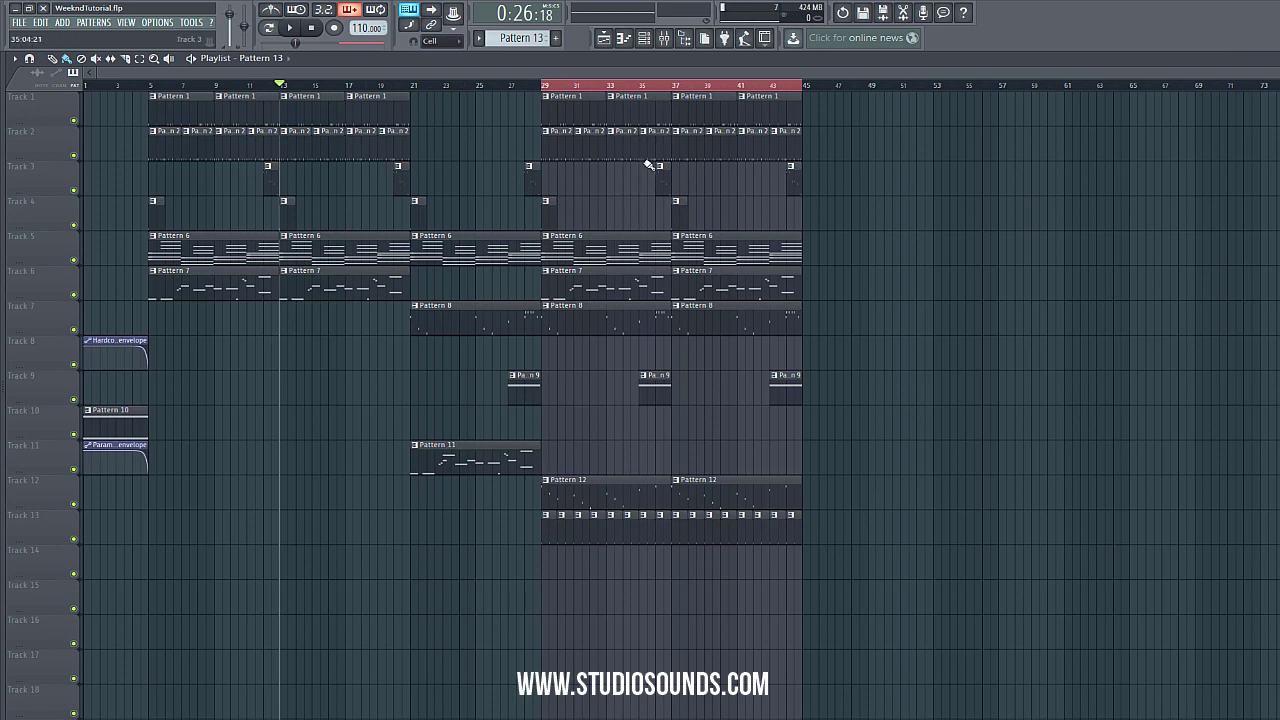
{"action": "key", "text": "space"}
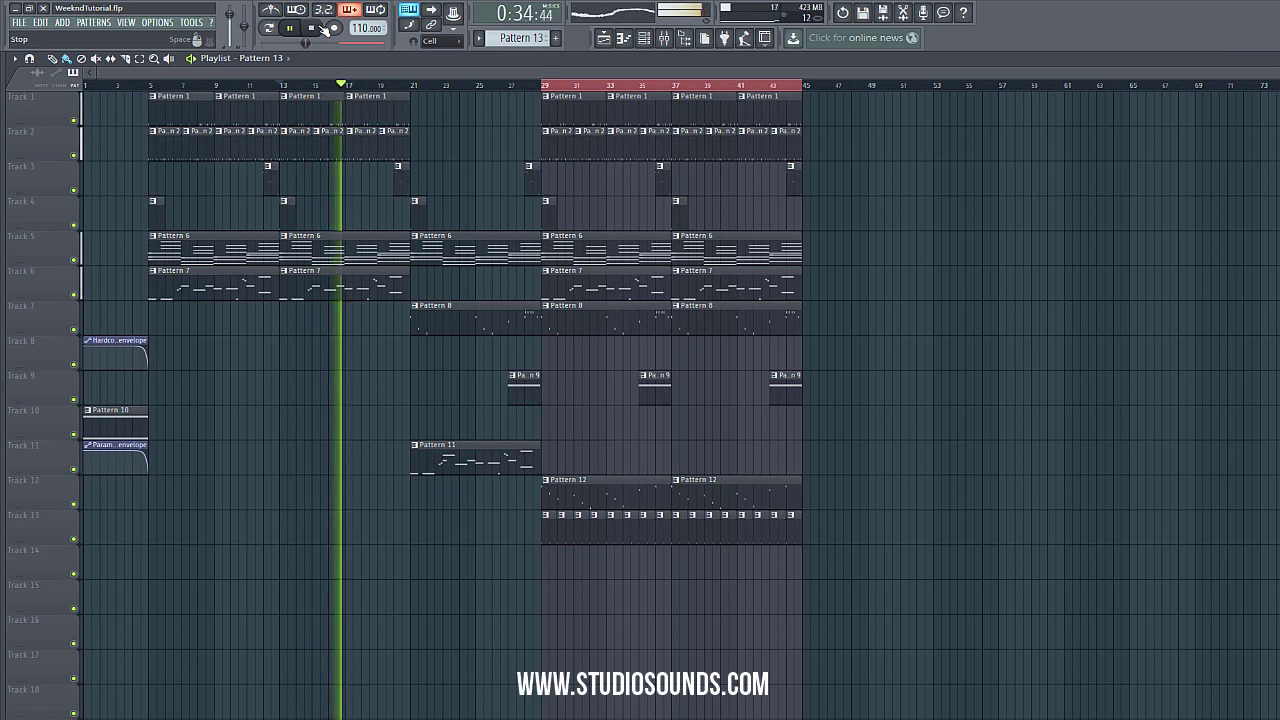
{"action": "left_click", "coordinate": [330, 28]}
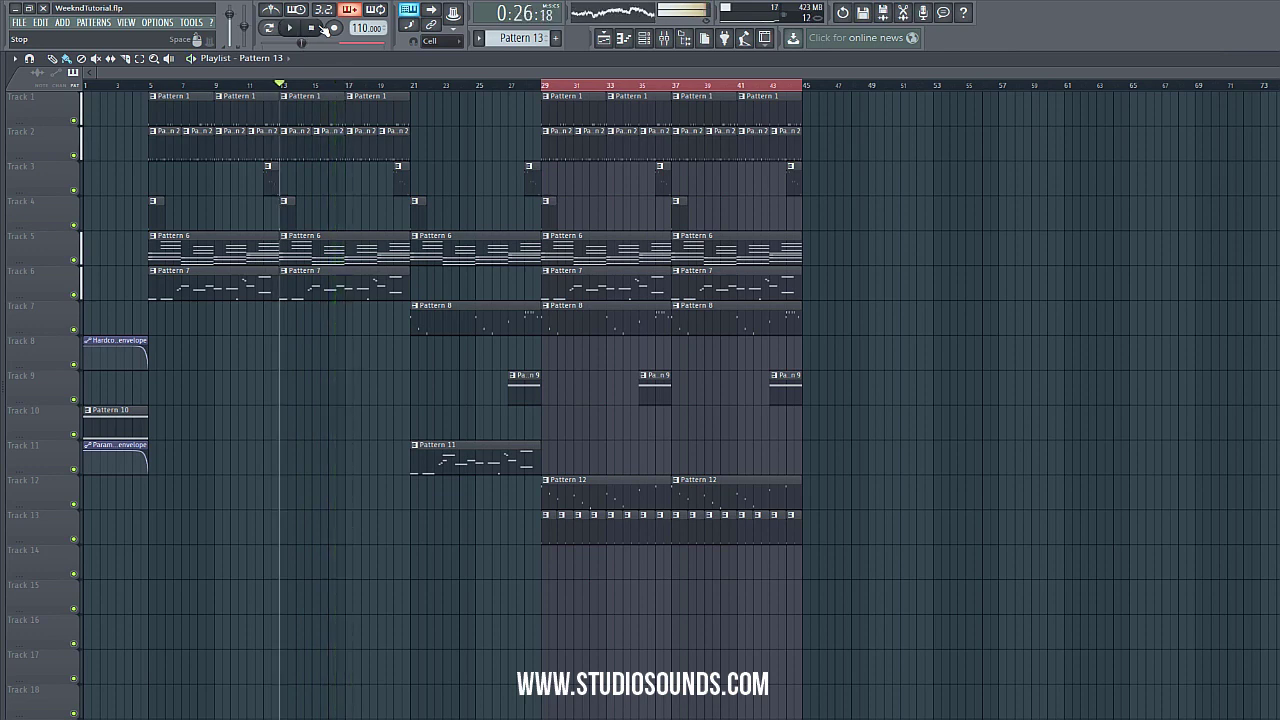
{"action": "left_click", "coordinate": [545, 85]}
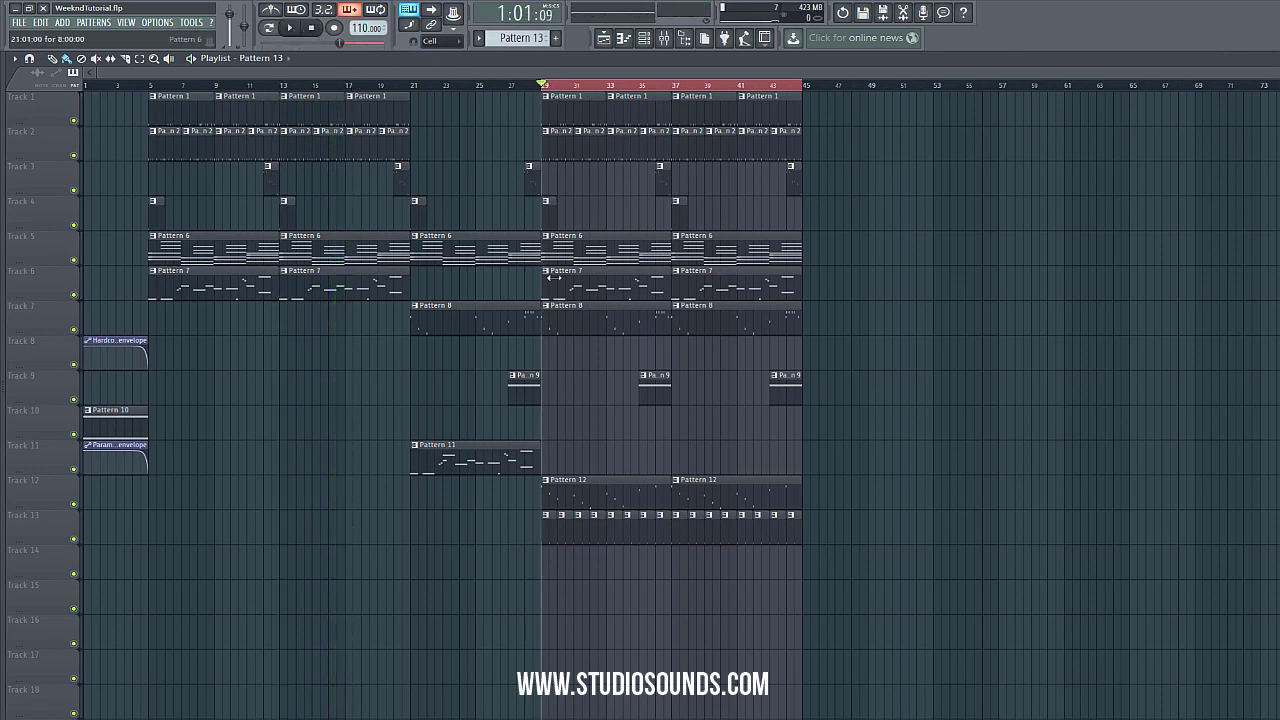
{"action": "key", "text": "space"}
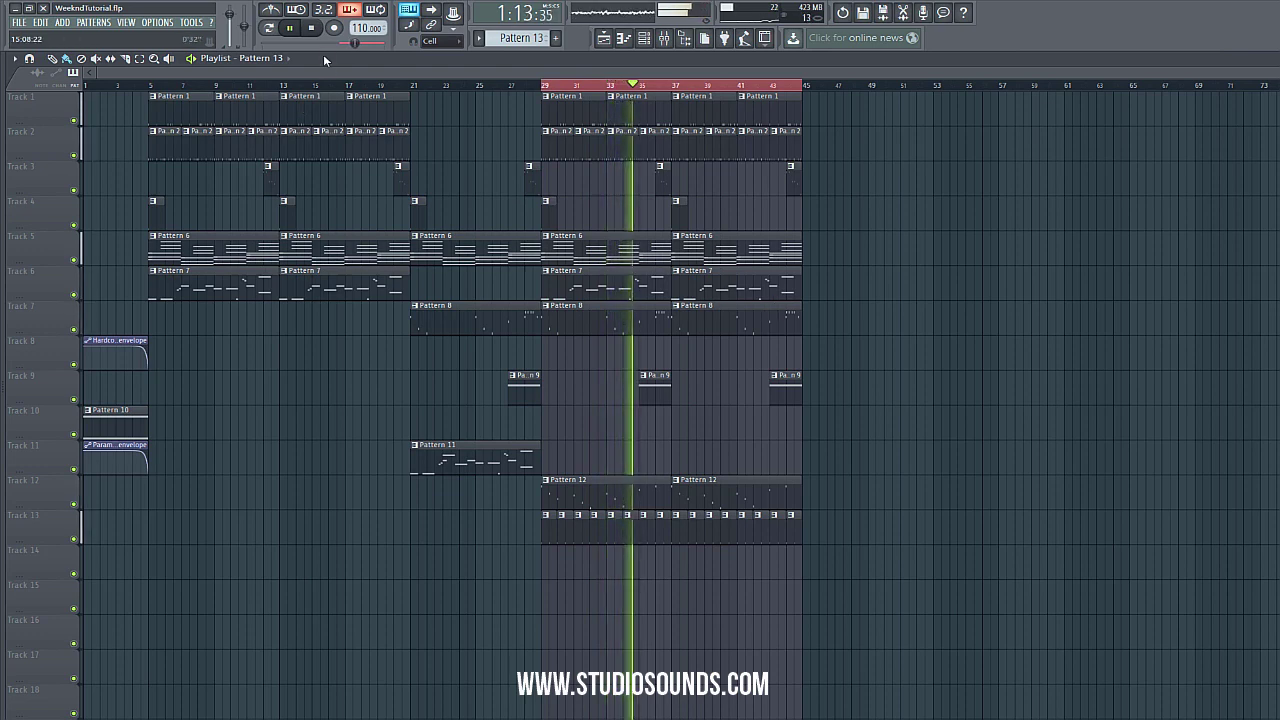
{"action": "left_click", "coordinate": [311, 28]}
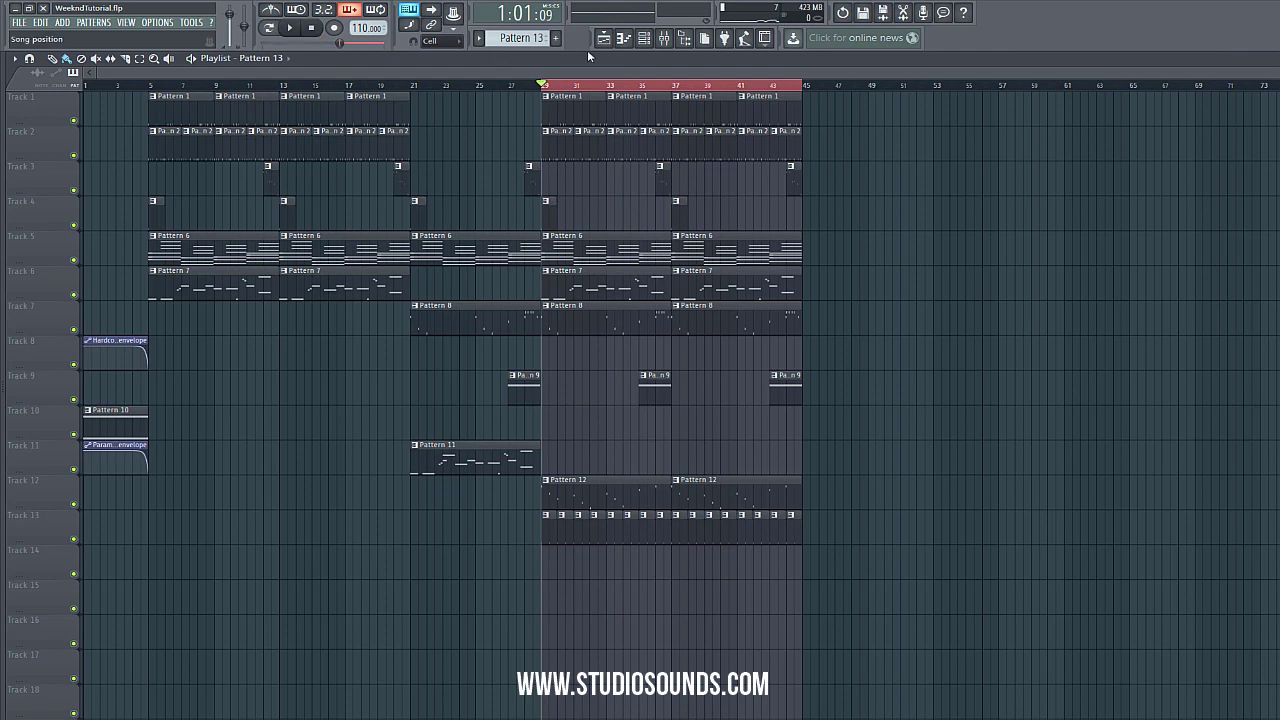
- Program HH_Snapple hits in Pattern 14 on every fourth step from step 3 to step 31, and play the pattern
{"action": "key", "text": "F6"}
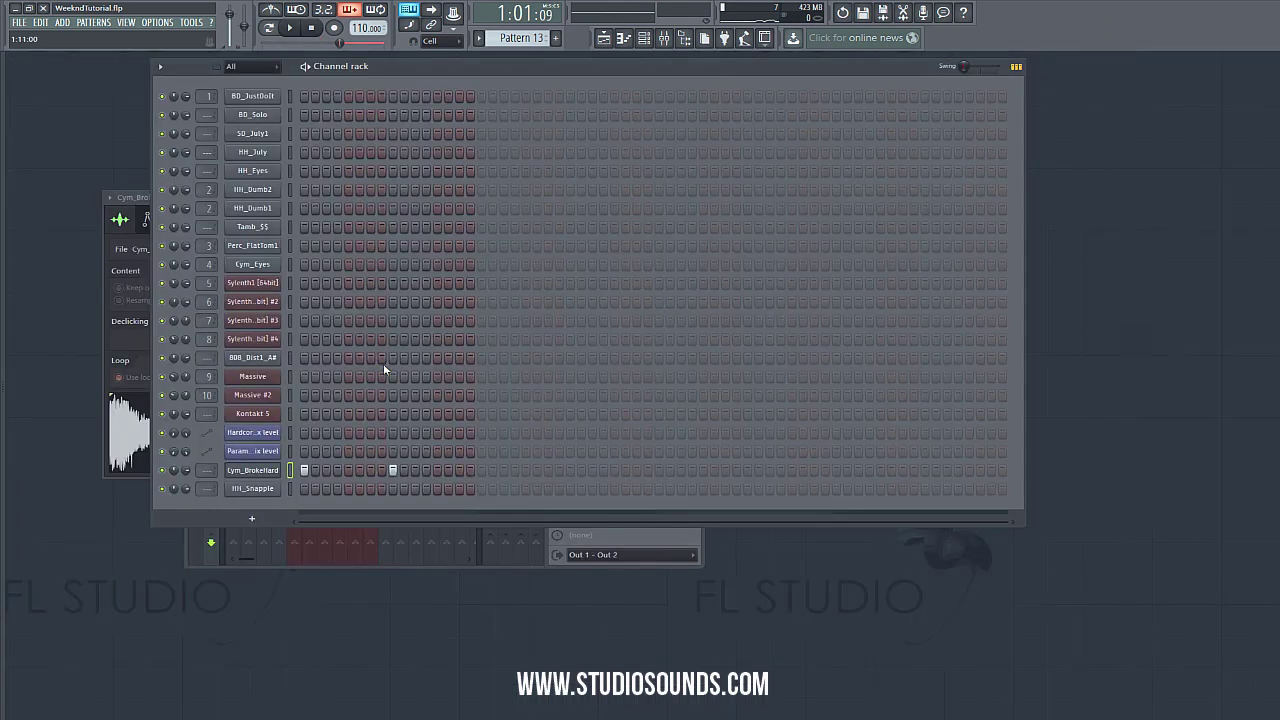
{"action": "scroll", "coordinate": [521, 41], "scroll_direction": "down", "scroll_amount": 1}
{"action": "left_click", "coordinate": [369, 489]}
{"action": "left_click", "coordinate": [415, 489]}
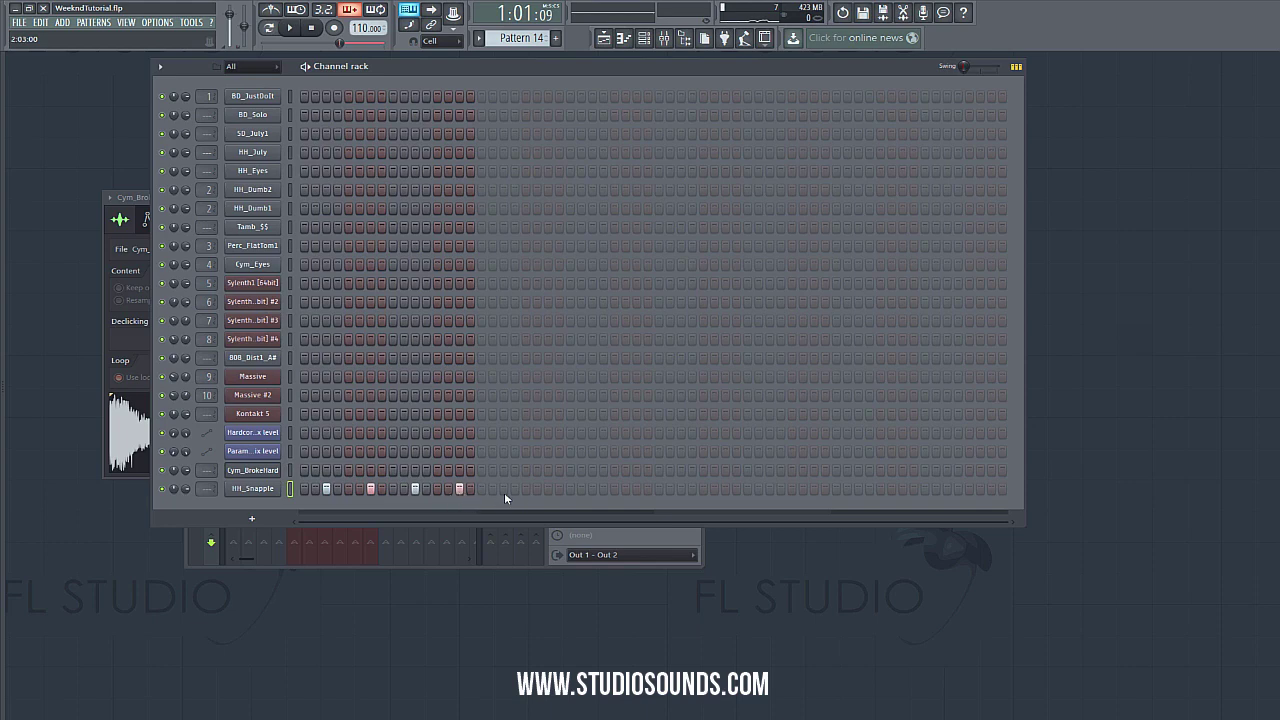
{"action": "left_click", "coordinate": [503, 489]}
{"action": "left_click", "coordinate": [548, 489]}
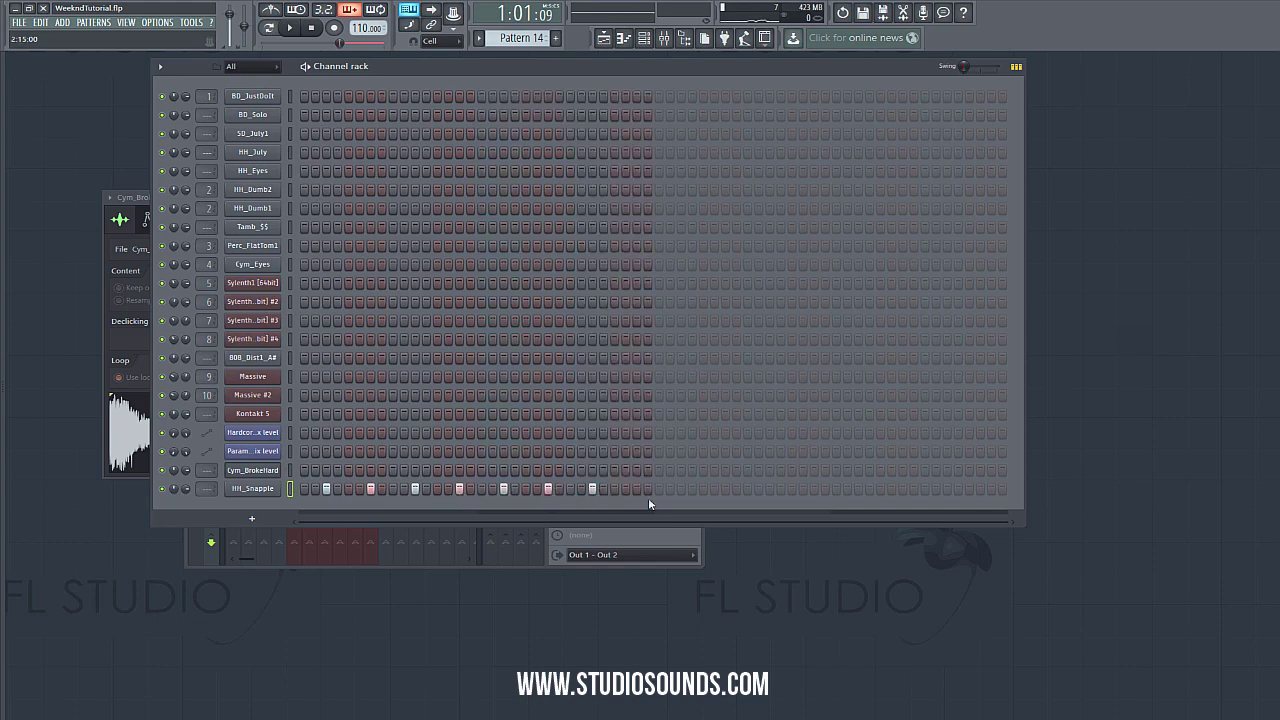
{"action": "left_click", "coordinate": [288, 28]}
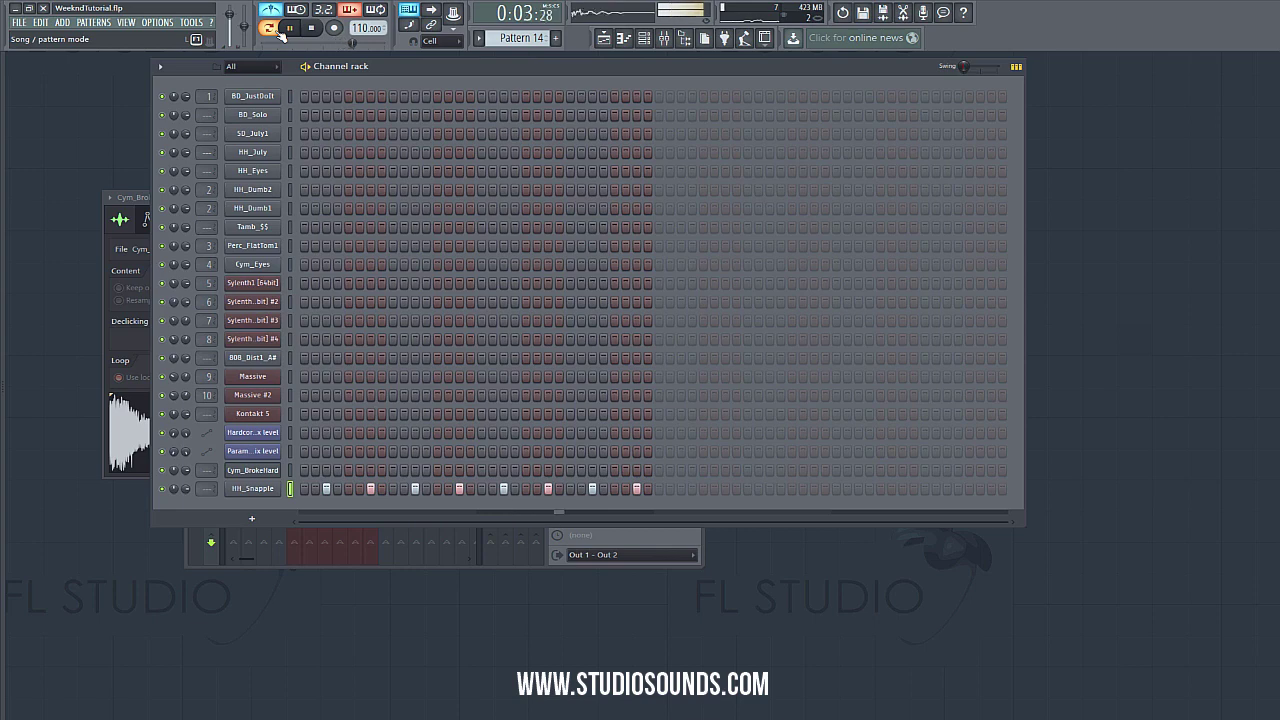
{"action": "left_click", "coordinate": [311, 29]}
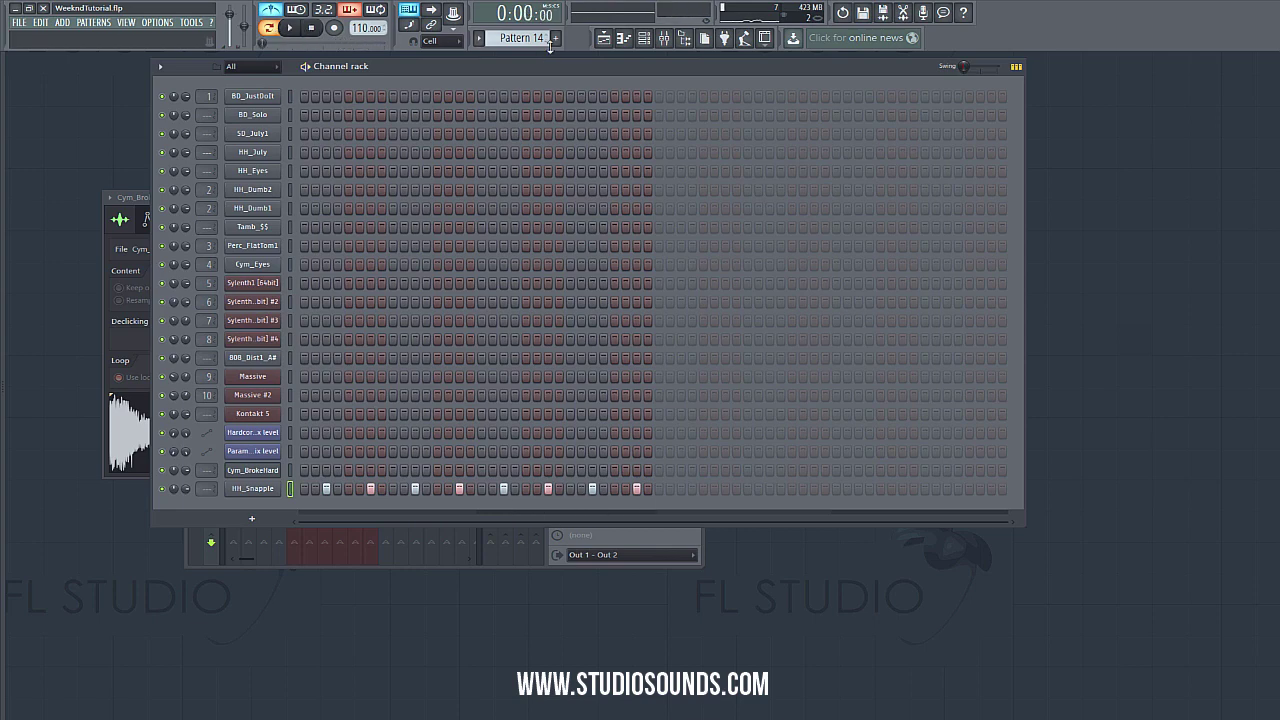
- Place Pattern 14 clips on Track 14 at bars 29, 33, 37 and 41 in the playlist
{"action": "left_click", "coordinate": [604, 38]}
{"action": "left_click", "coordinate": [549, 573]}
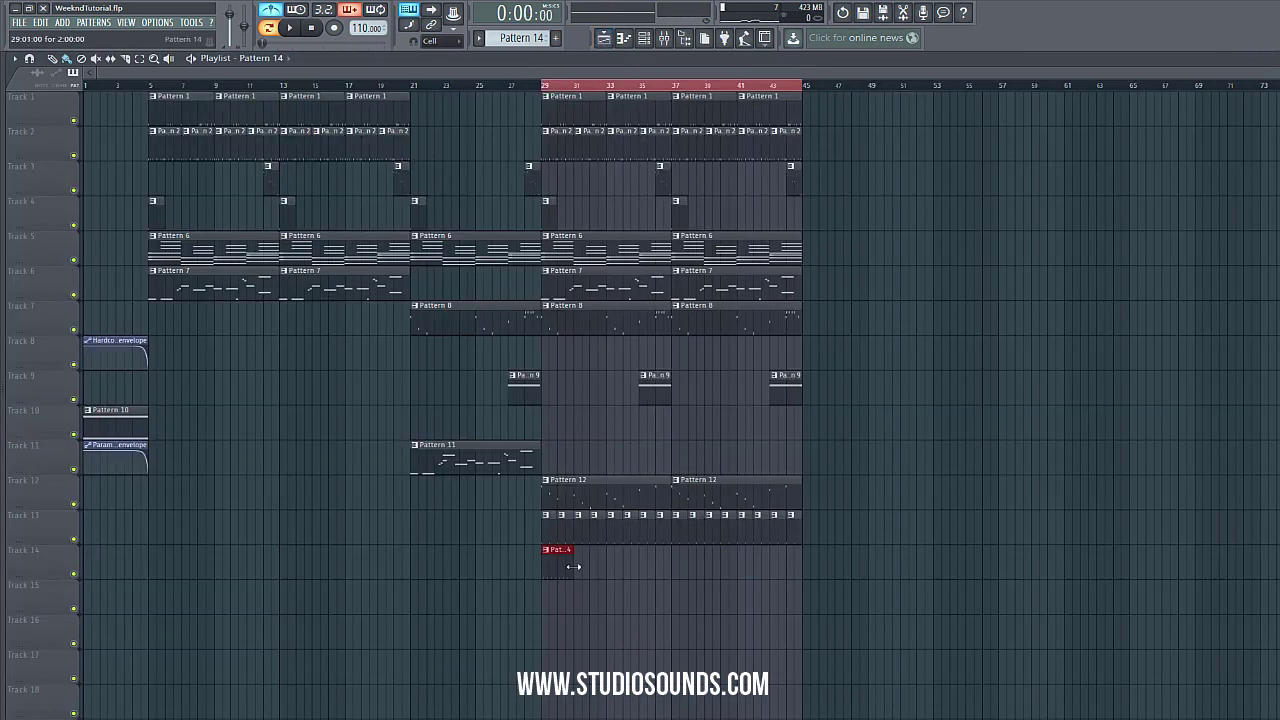
{"action": "left_click", "coordinate": [586, 571]}
{"action": "left_click_drag", "start_coordinate": [600, 571], "coordinate": [614, 571]}
{"action": "left_click", "coordinate": [680, 578]}
{"action": "left_click", "coordinate": [758, 575]}
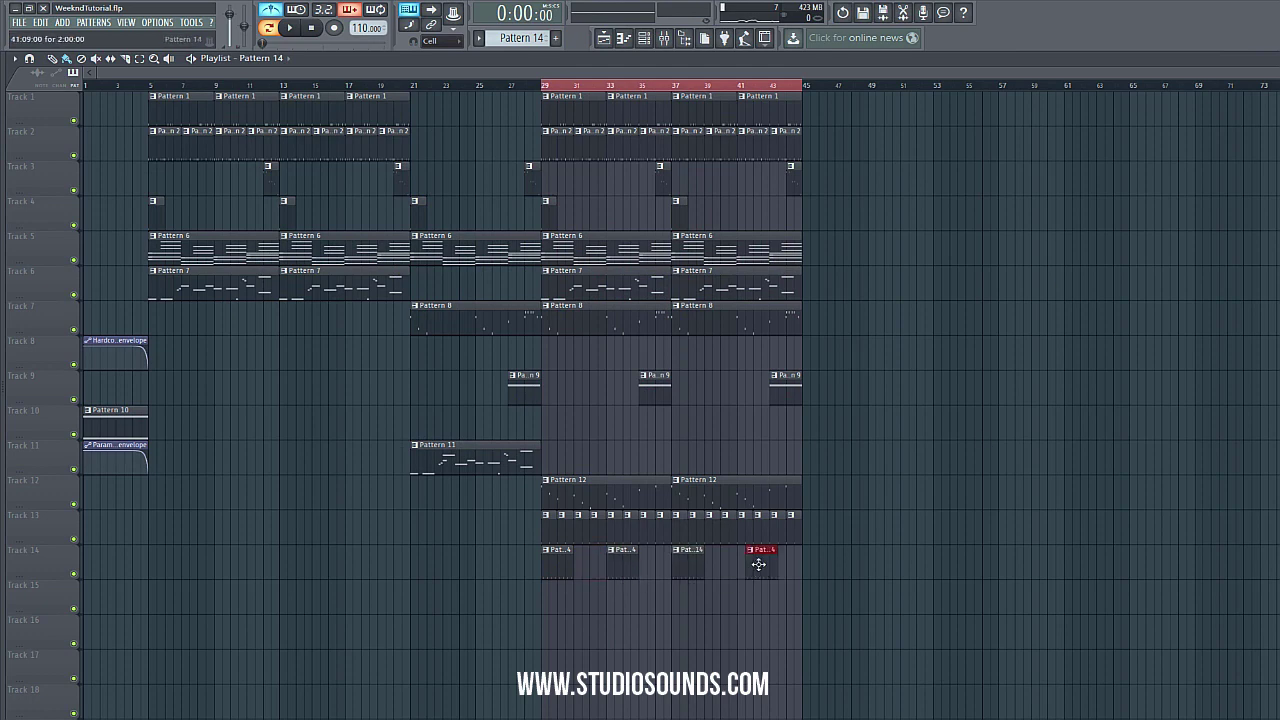
{"action": "left_click_drag", "start_coordinate": [760, 560], "coordinate": [748, 562]}
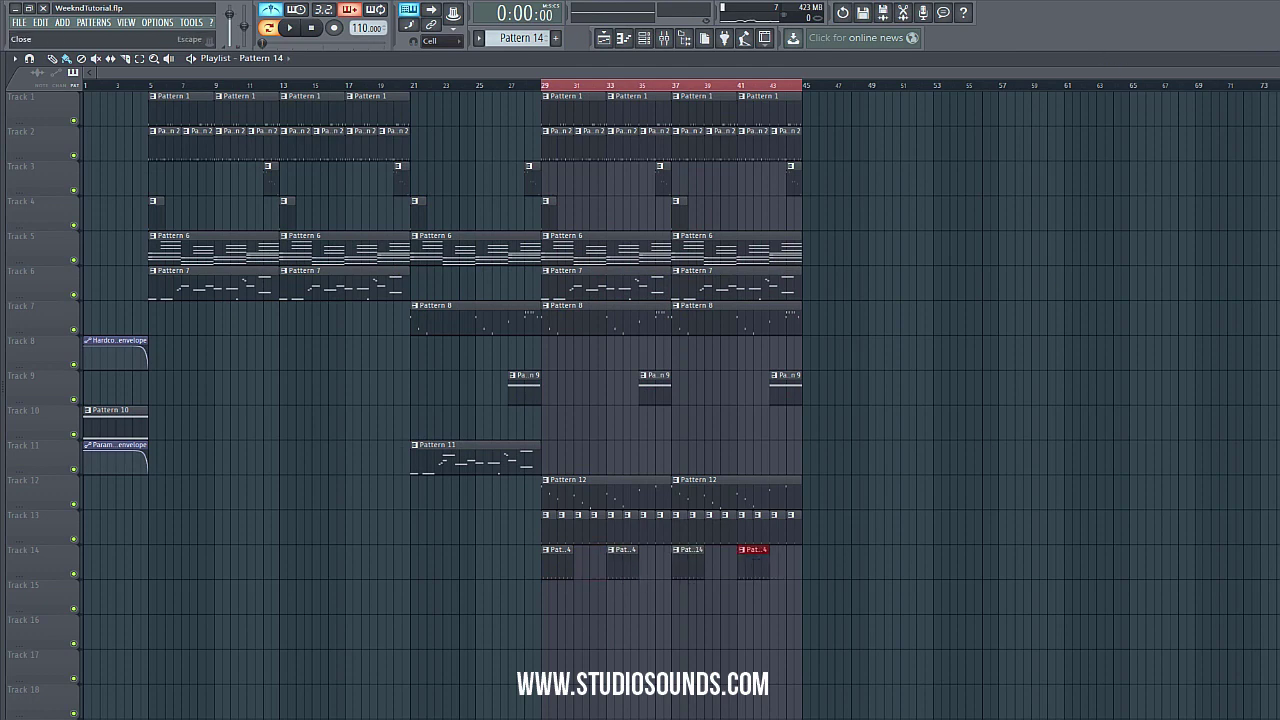
- Add two extra C5 notes directly after the seventh HH_Snapple hit of Pattern 14 in the piano roll
{"action": "key", "text": "F6"}
{"action": "right_click", "coordinate": [265, 491]}
{"action": "left_click", "coordinate": [300, 489]}
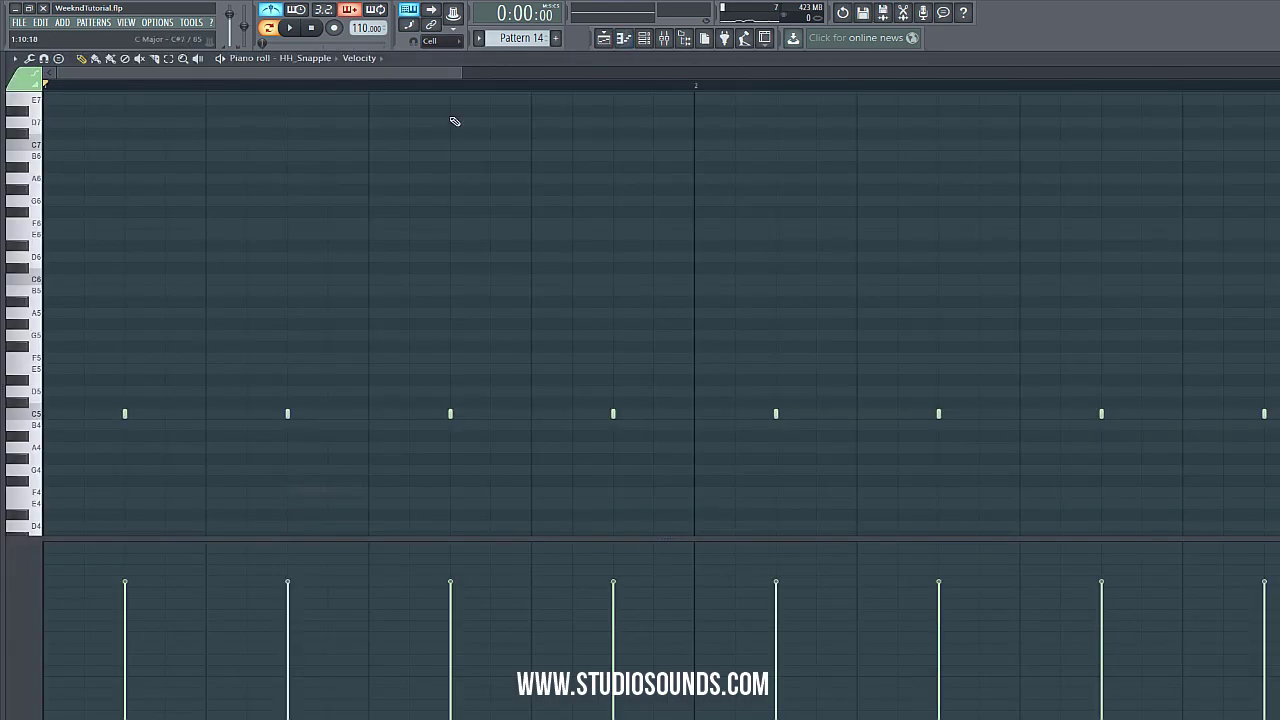
{"action": "left_click_drag", "start_coordinate": [460, 72], "coordinate": [1163, 226]}
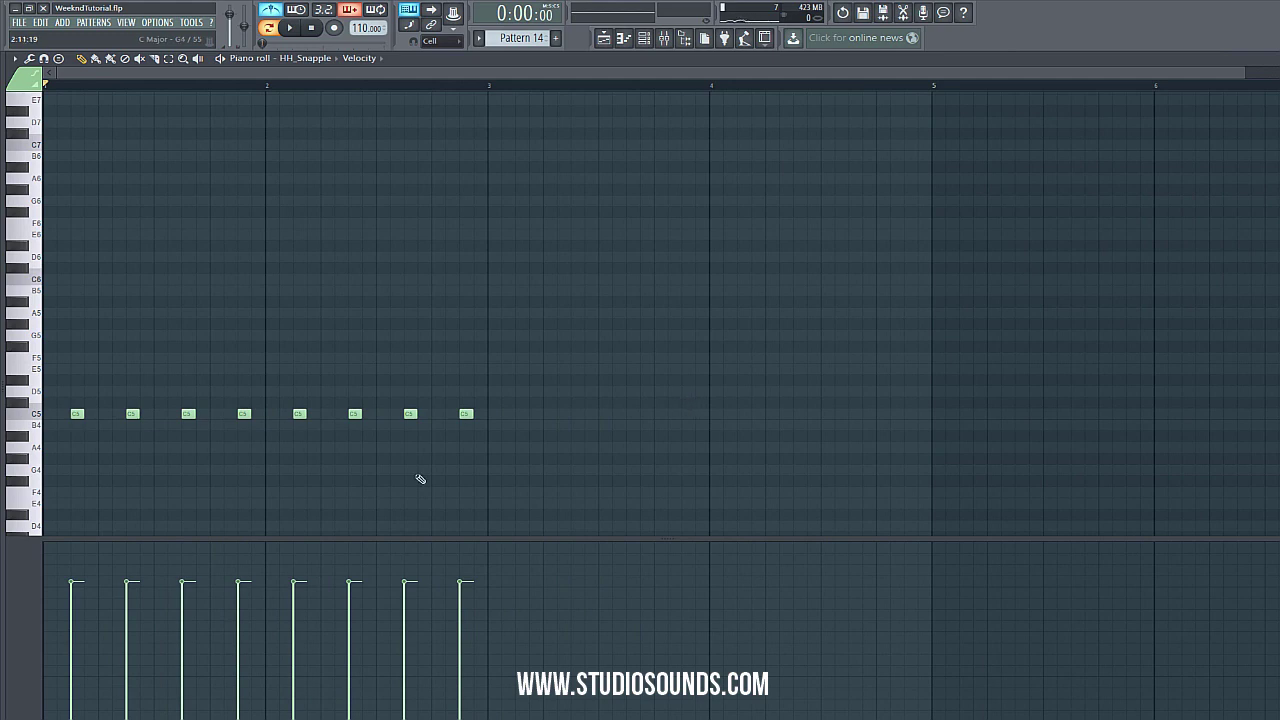
{"action": "left_click", "coordinate": [424, 414]}
{"action": "left_click", "coordinate": [438, 414]}
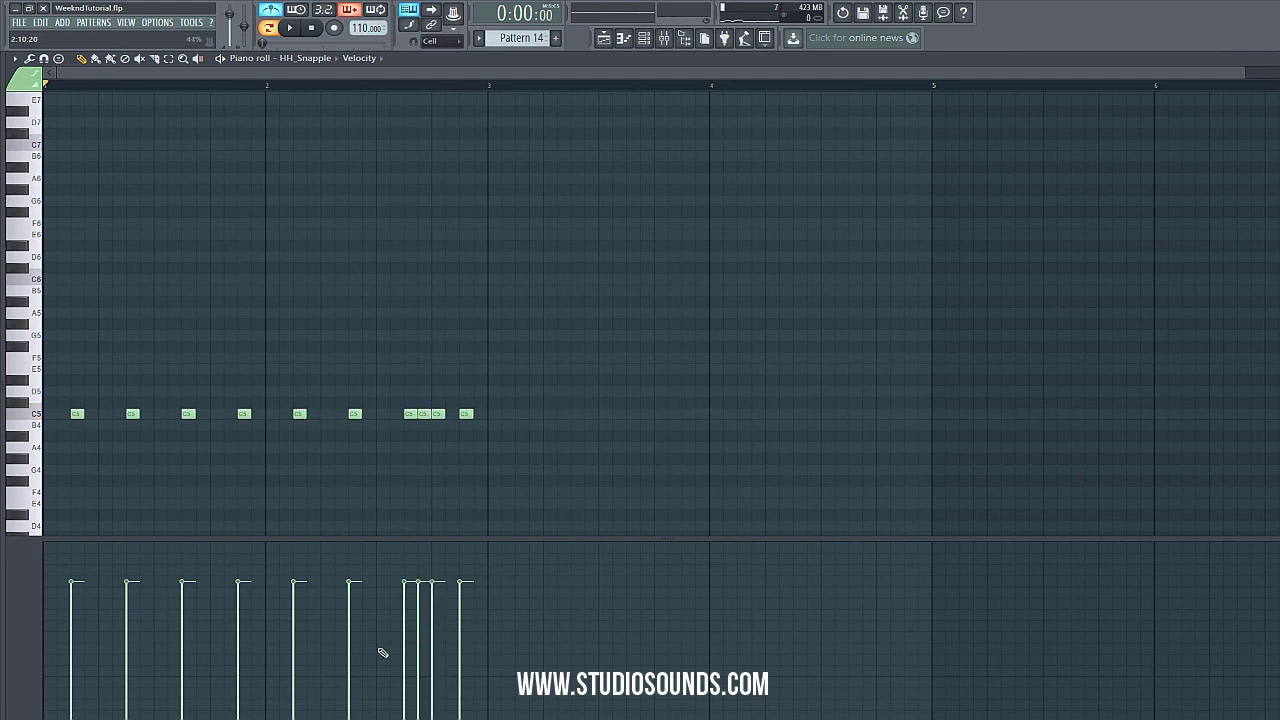
- Pan the HH_Snapple notes alternately left and right, starting left, and duplicate the two-bar phrase into bars 3 and 4
{"action": "left_click", "coordinate": [14, 571]}
{"action": "left_click", "coordinate": [42, 589]}
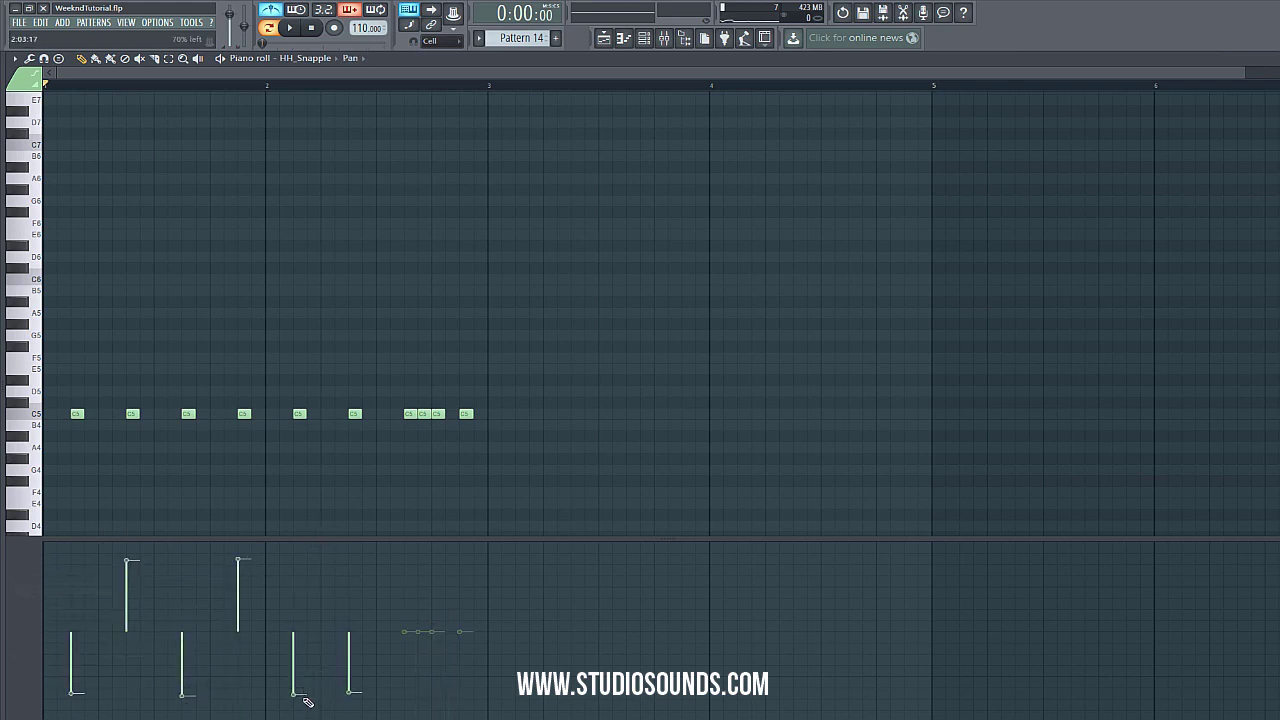
{"action": "left_click", "coordinate": [350, 554]}
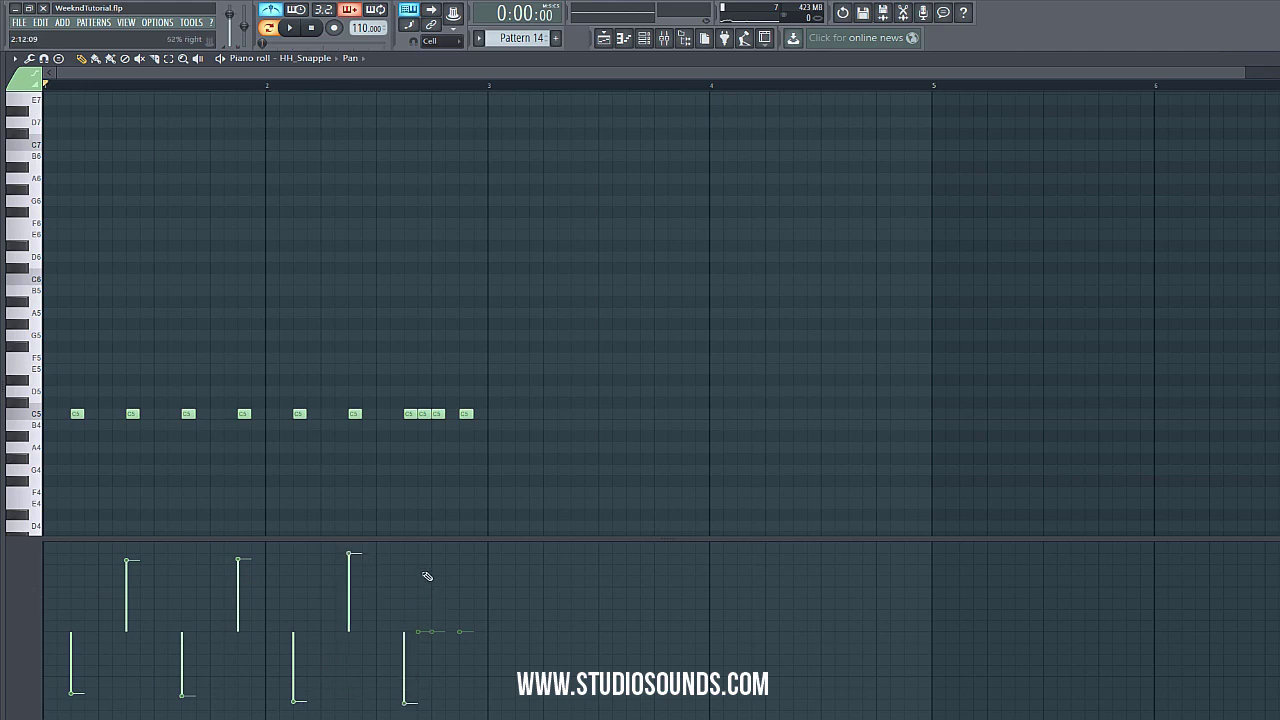
{"action": "left_click_drag", "start_coordinate": [459, 690], "coordinate": [451, 694]}
{"action": "left_click", "coordinate": [468, 591]}
{"action": "mouse_move", "coordinate": [548, 476]}
{"action": "left_mouse_down"}
{"action": "mouse_move", "coordinate": [260, 403]}
{"action": "mouse_move", "coordinate": [55, 374]}
{"action": "mouse_move", "coordinate": [521, 414]}
{"action": "left_mouse_up"}
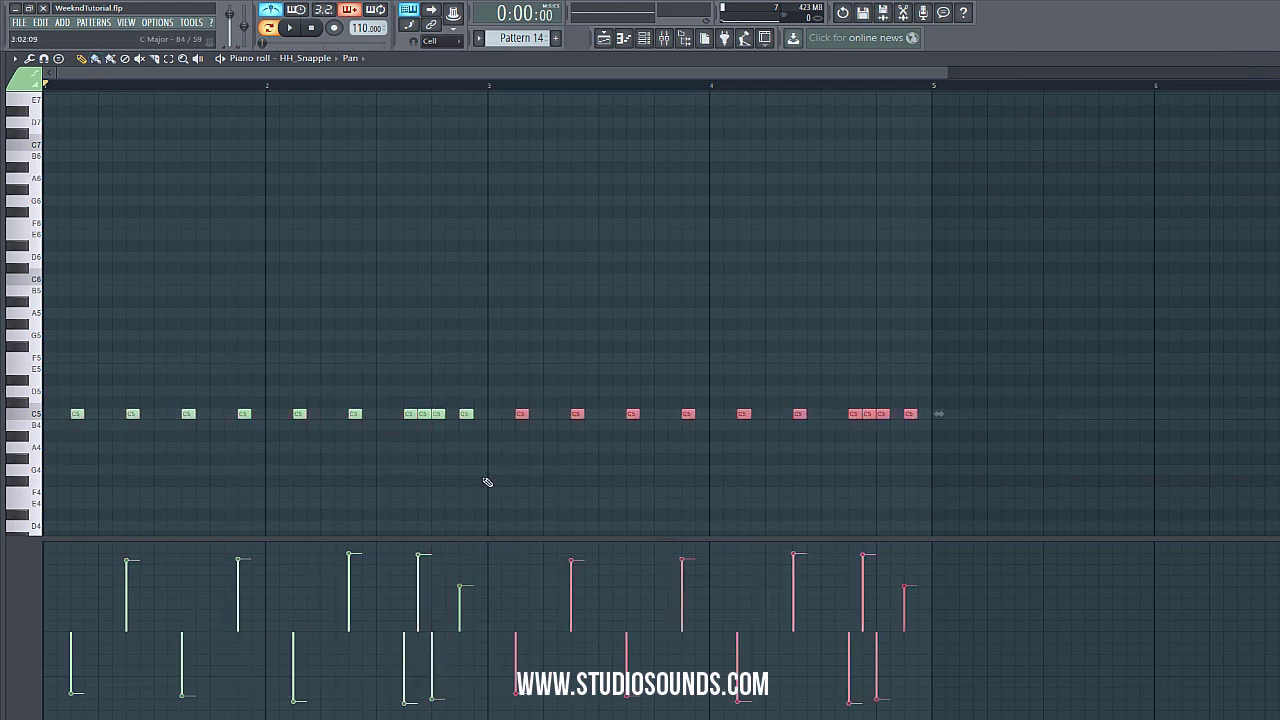
- Select all HH_Snapple notes across the four bars and quantize them
{"action": "left_click", "coordinate": [168, 58]}
{"action": "left_click_drag", "start_coordinate": [516, 408], "coordinate": [812, 424]}
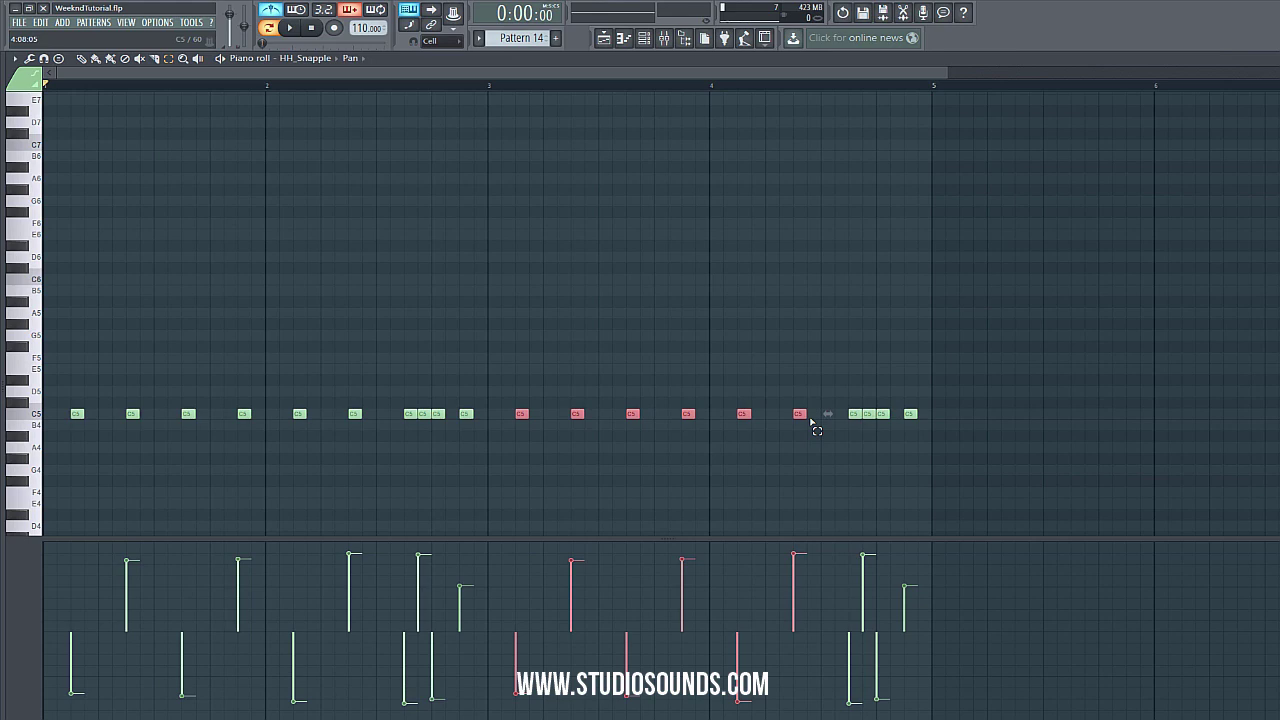
{"action": "left_click_drag", "start_coordinate": [388, 431], "coordinate": [238, 386]}
{"action": "left_click_drag", "start_coordinate": [1060, 432], "coordinate": [2, 405]}
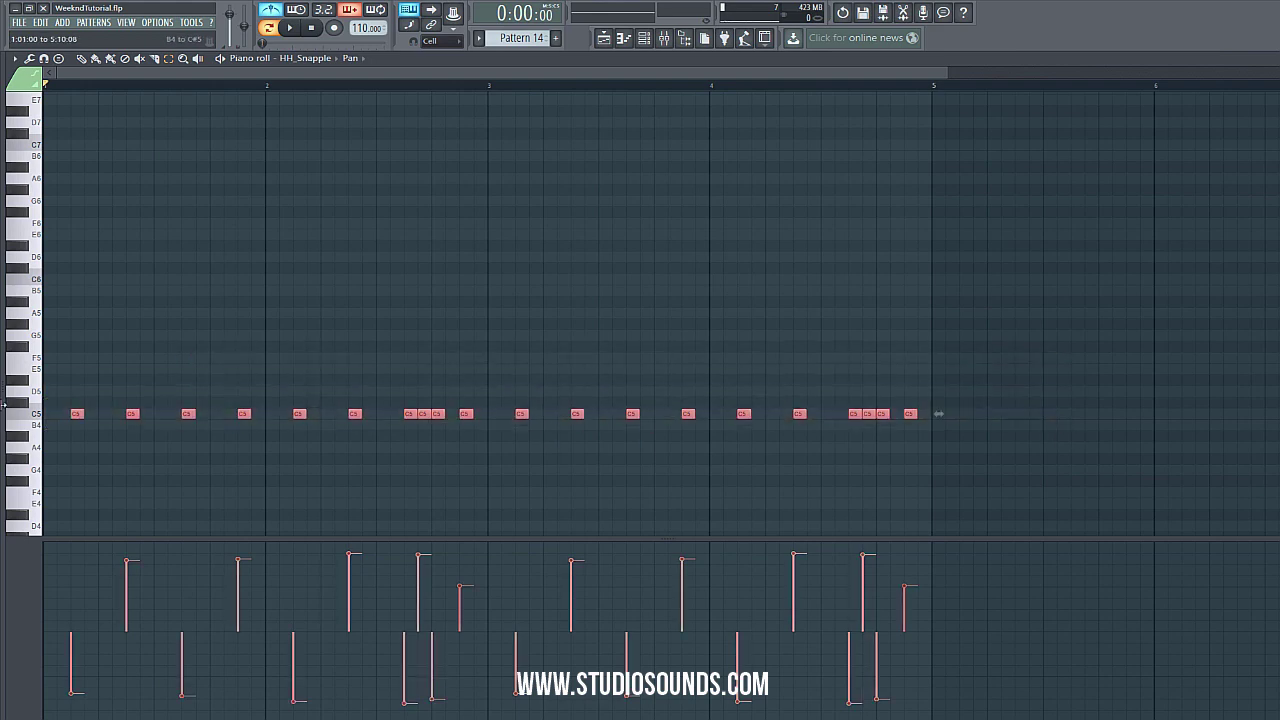
{"action": "key", "text": "alt+q"}
{"action": "left_click", "coordinate": [541, 393]}
- Chop each of the first six HH_Snapple notes from bar 3 onward into two halves with the chopper
{"action": "left_click_drag", "start_coordinate": [521, 427], "coordinate": [812, 420]}
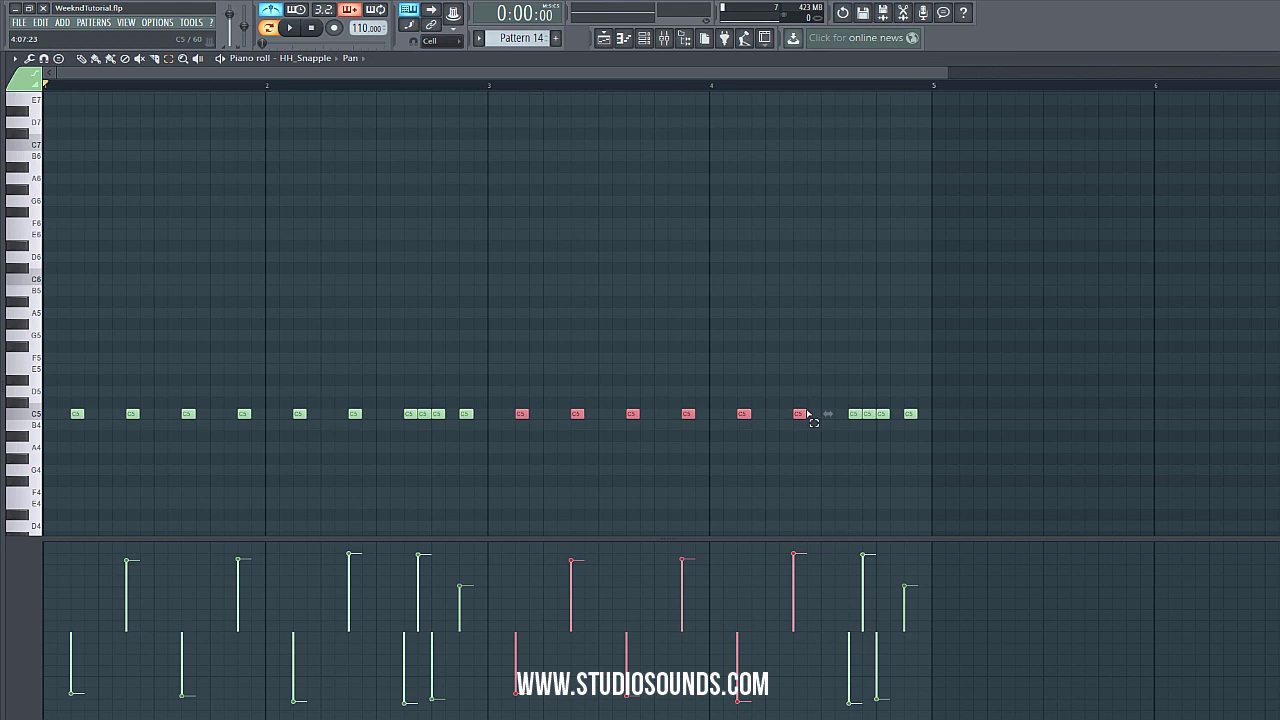
{"action": "key", "text": "alt+u"}
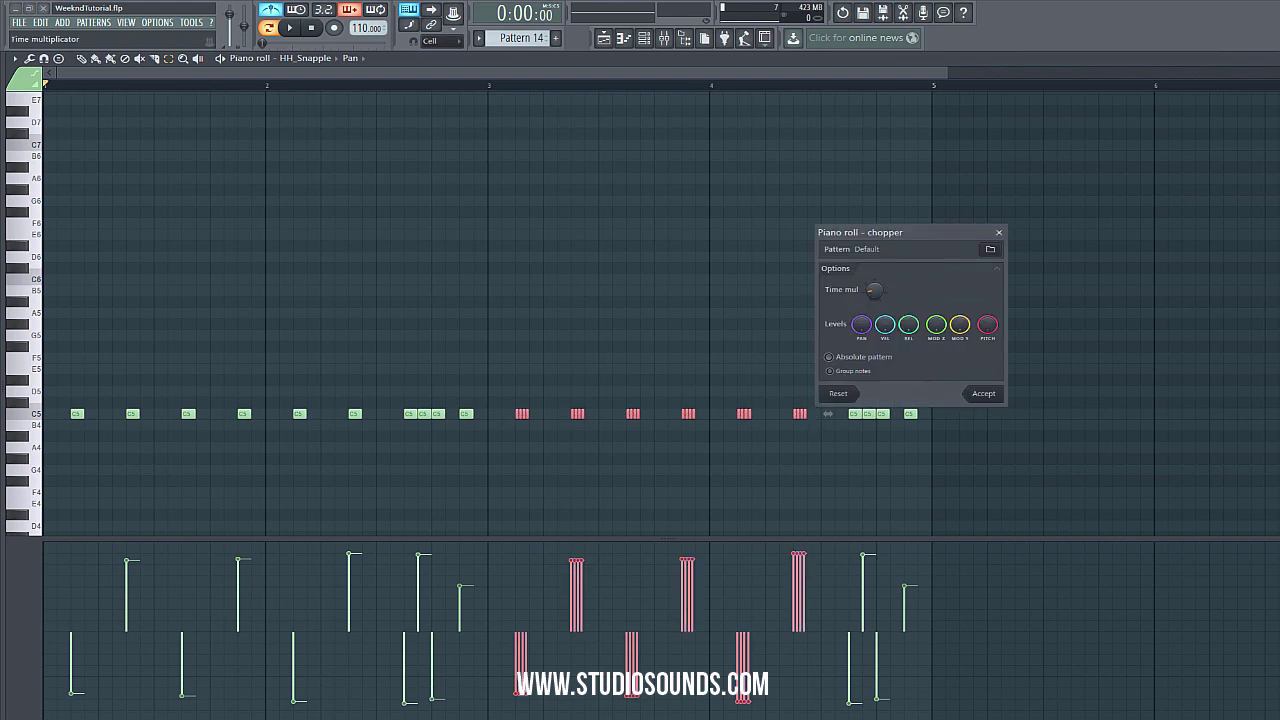
{"action": "left_click_drag", "start_coordinate": [874, 289], "coordinate": [887, 294]}
{"action": "left_click", "coordinate": [985, 394]}
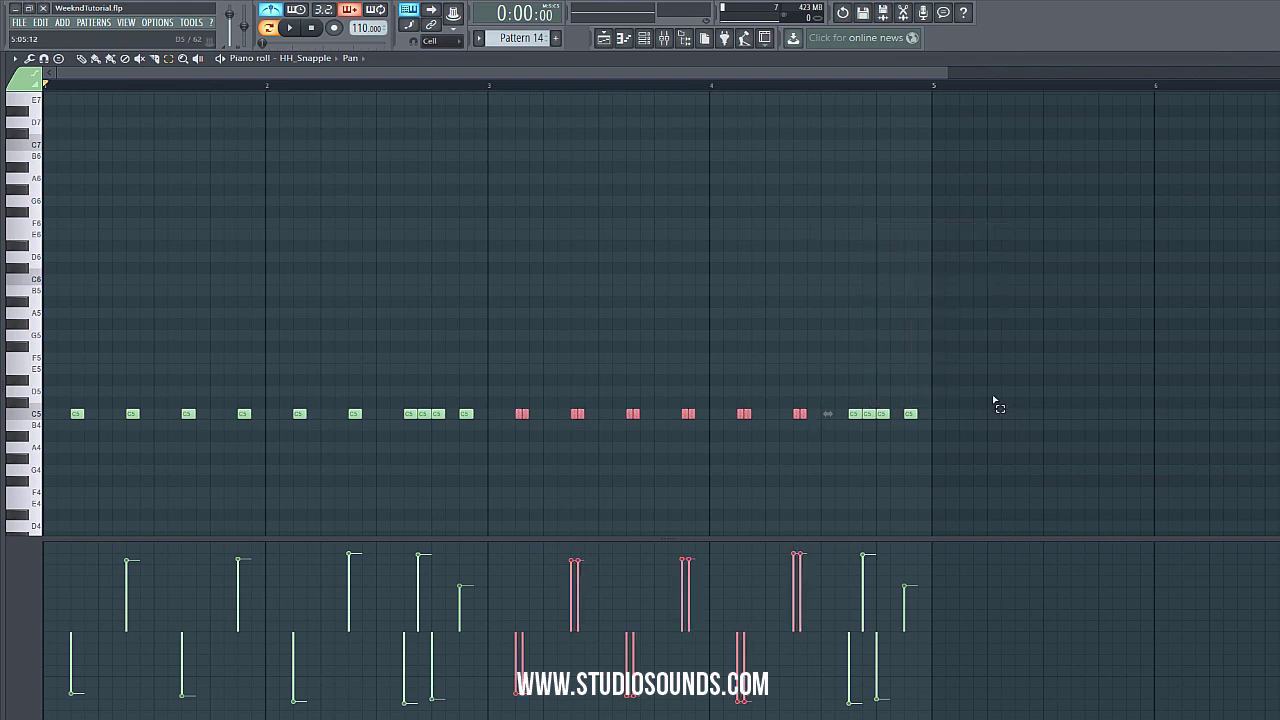
- Set the main snap to 1/3 beat and delete the last four HH_Snapple notes at the end of bar 4
{"action": "left_click", "coordinate": [437, 41]}
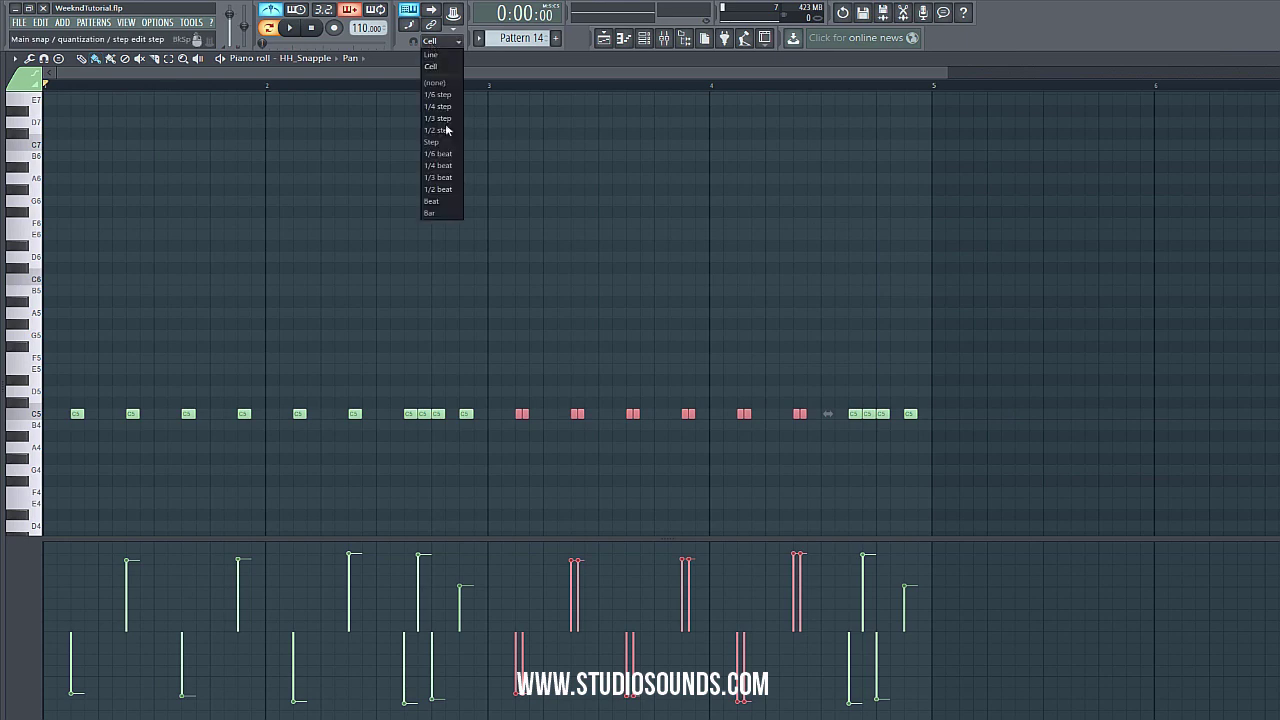
{"action": "left_click", "coordinate": [440, 177]}
{"action": "right_click", "coordinate": [834, 382]}
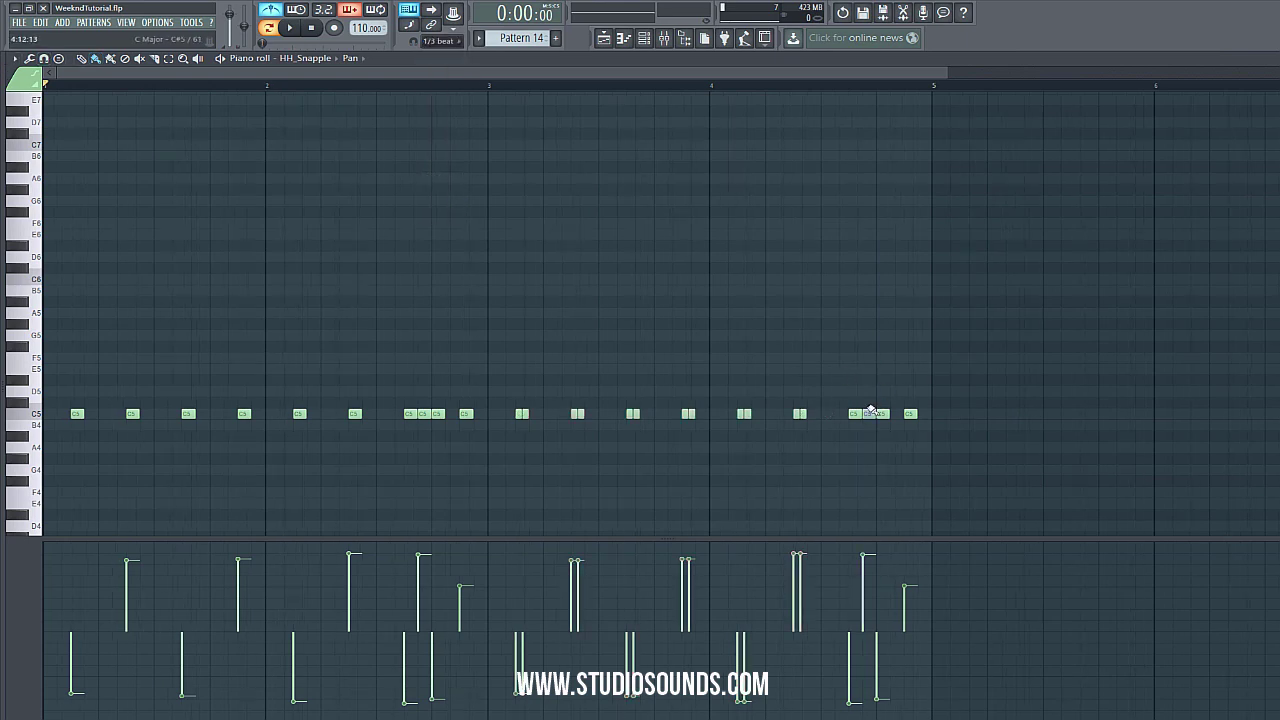
{"action": "right_click", "coordinate": [855, 413]}
{"action": "right_click", "coordinate": [868, 413]}
{"action": "right_click", "coordinate": [882, 414]}
{"action": "right_click", "coordinate": [910, 414]}
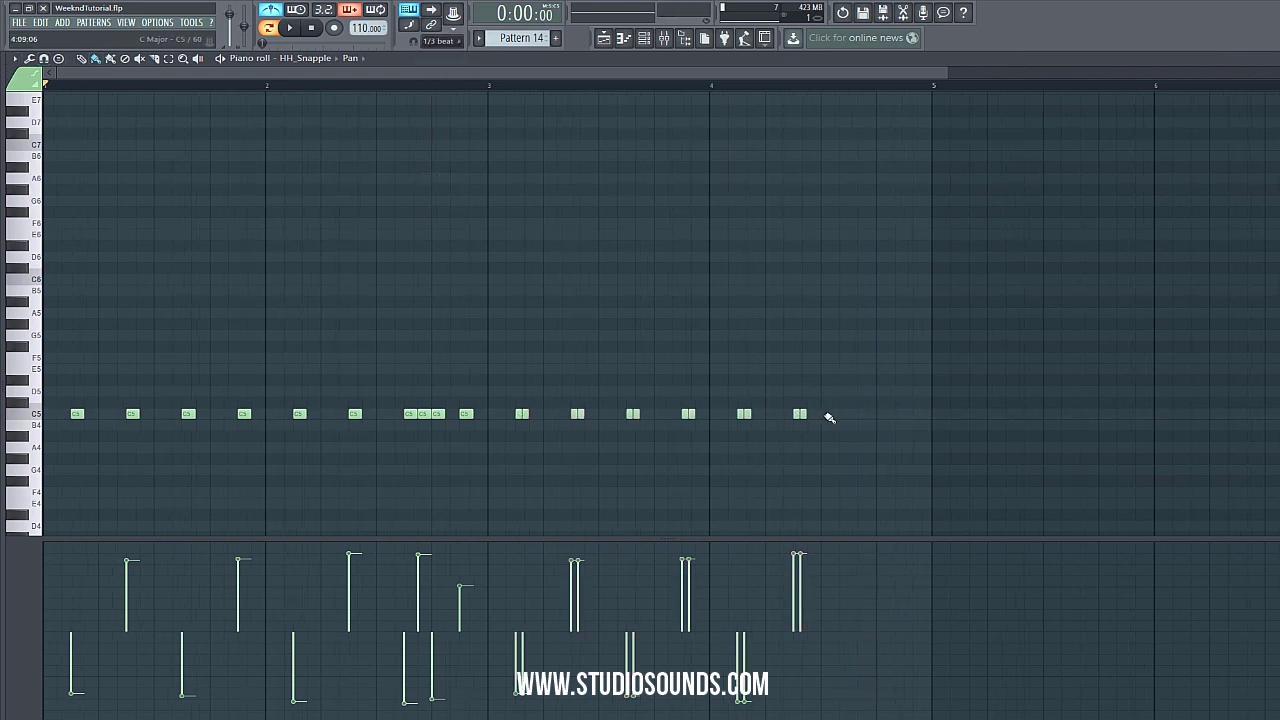
- Add six C5 notes at 1/3-beat spacing at the end of bar 4 and pan them progressively further left
{"action": "left_click", "coordinate": [824, 413]}
{"action": "left_click", "coordinate": [842, 413]}
{"action": "left_click", "coordinate": [861, 413]}
{"action": "left_click", "coordinate": [879, 413]}
{"action": "left_click", "coordinate": [897, 413]}
{"action": "left_click", "coordinate": [916, 413]}
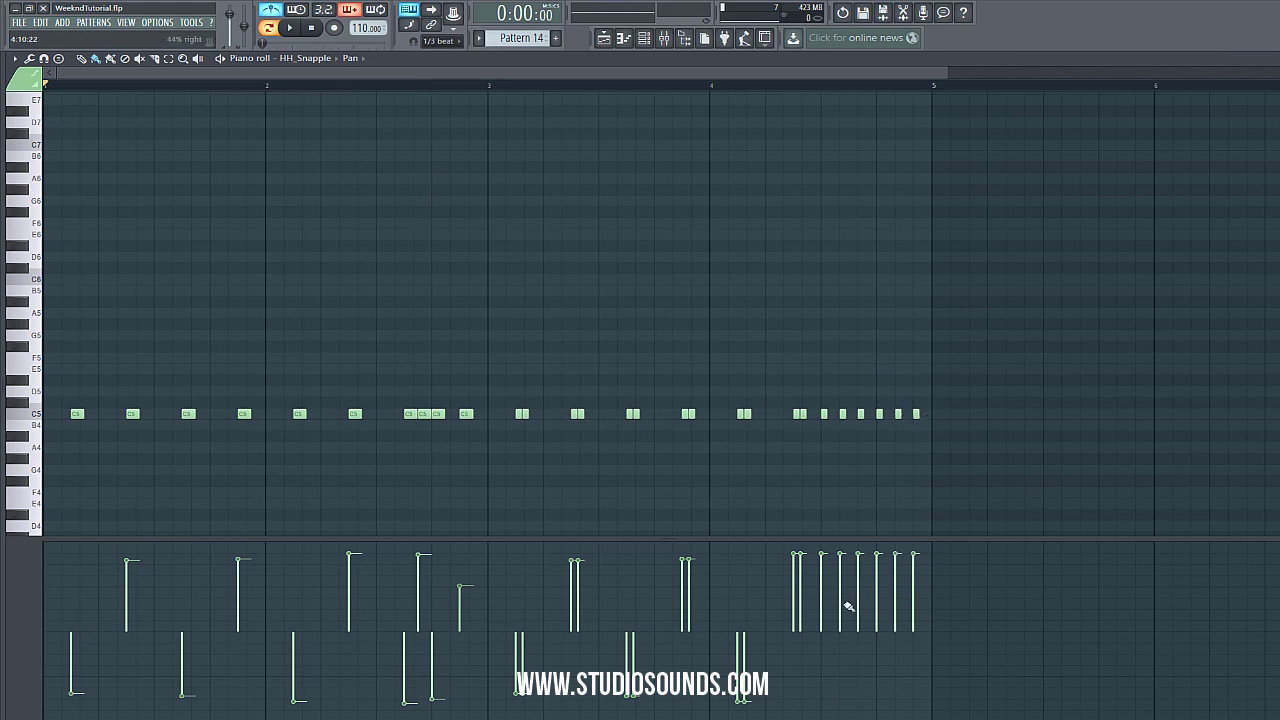
{"action": "left_click", "coordinate": [841, 690]}
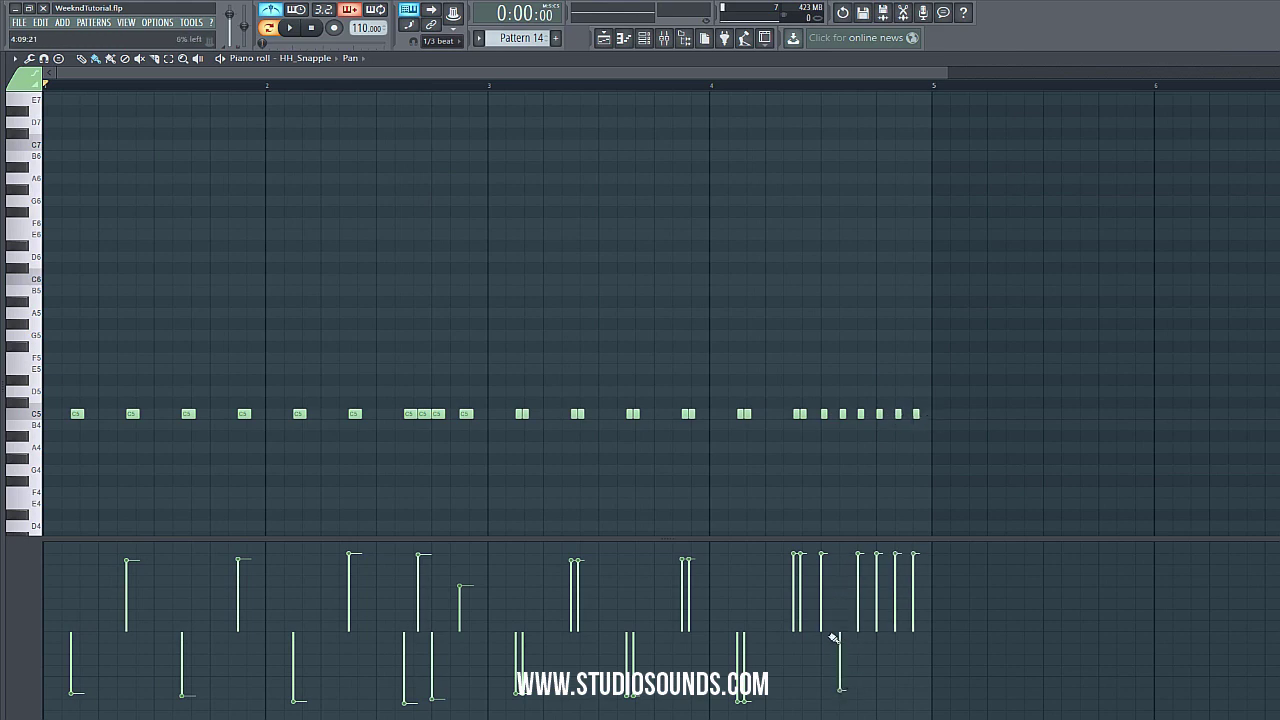
{"action": "left_click_drag", "start_coordinate": [822, 636], "coordinate": [933, 714]}
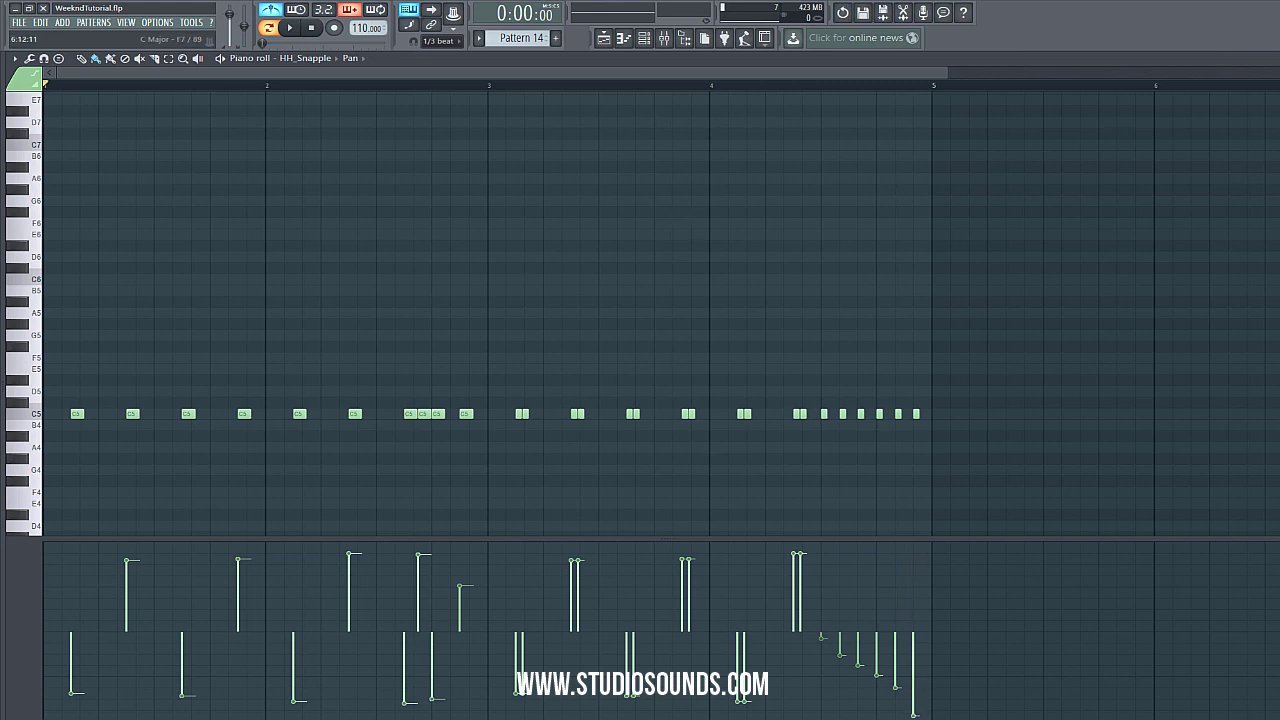
{"action": "key", "text": "Escape"}
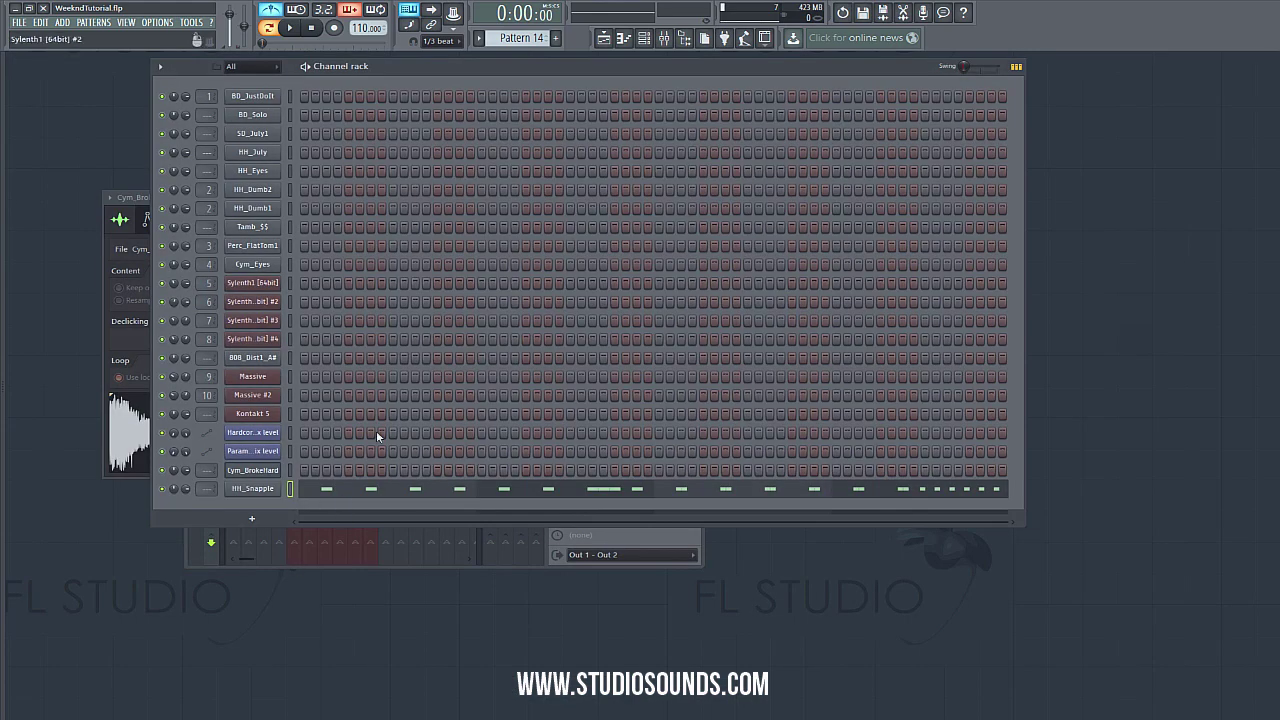
- Play the selected playlist section from bar 29 in song mode to hear the panned hi-hats in the arrangement
{"action": "left_click", "coordinate": [604, 38]}
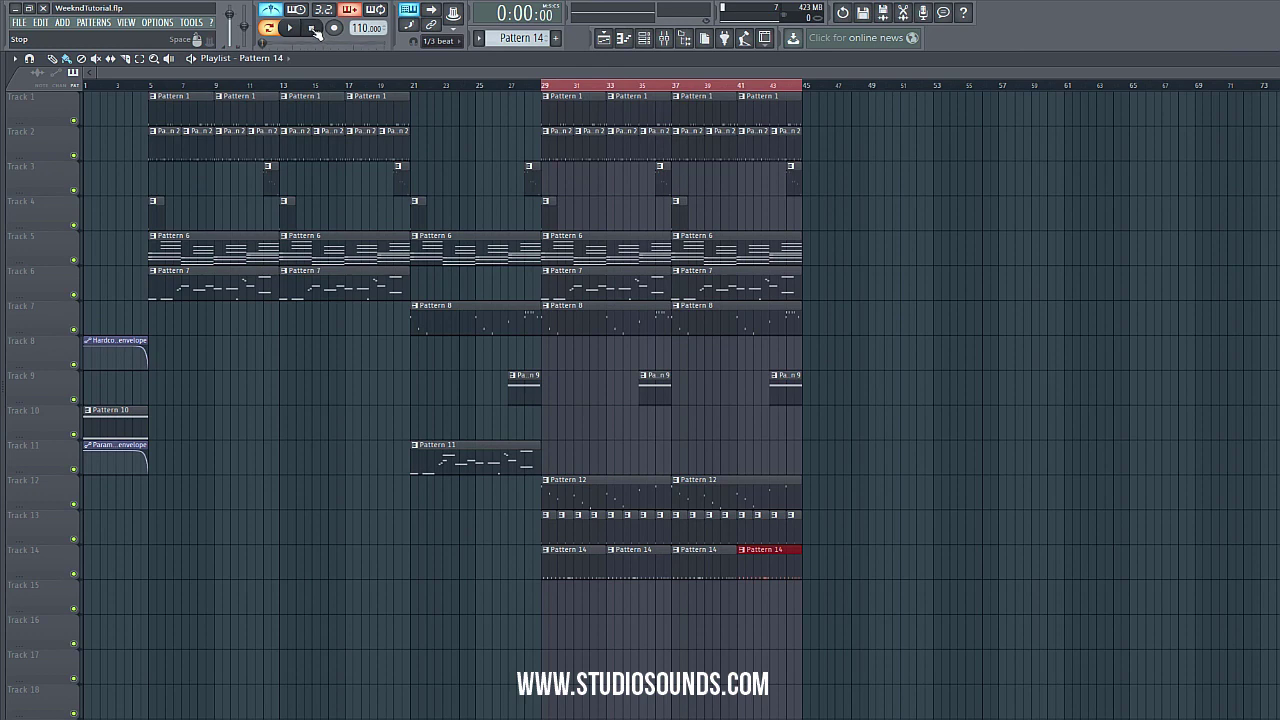
{"action": "left_click", "coordinate": [270, 28]}
{"action": "key", "text": "space"}
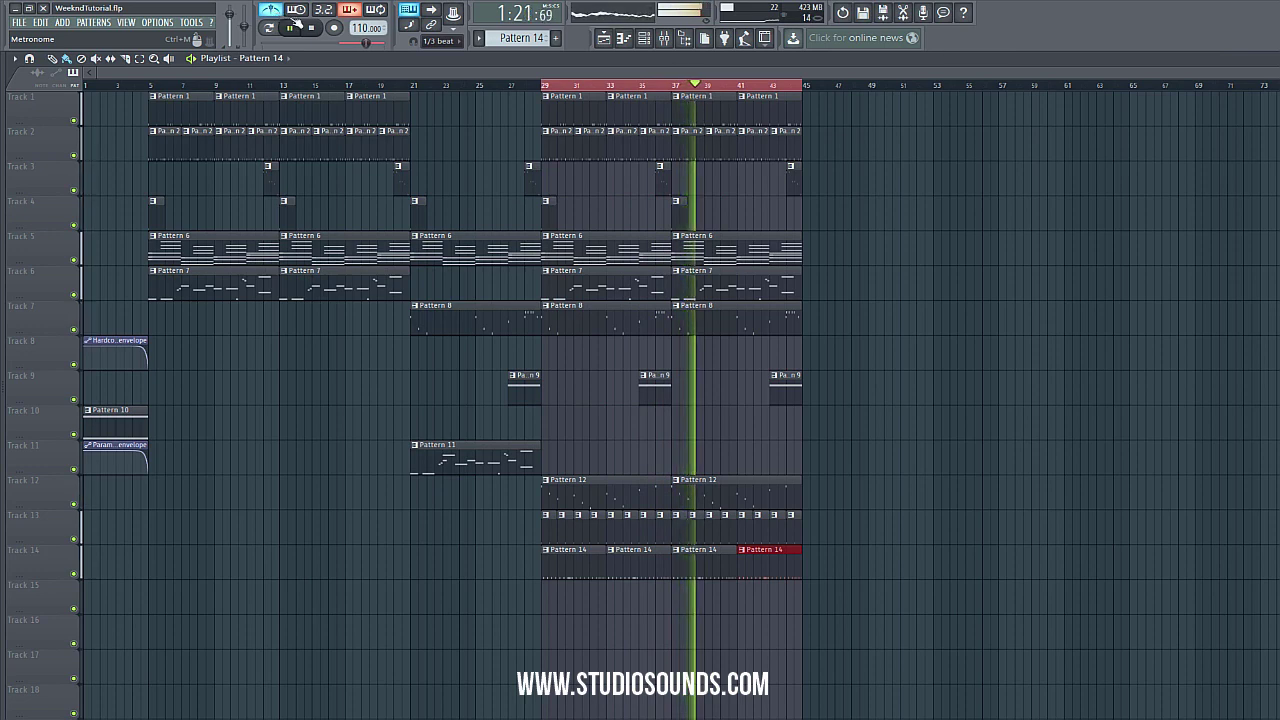
{"action": "key", "text": "space"}
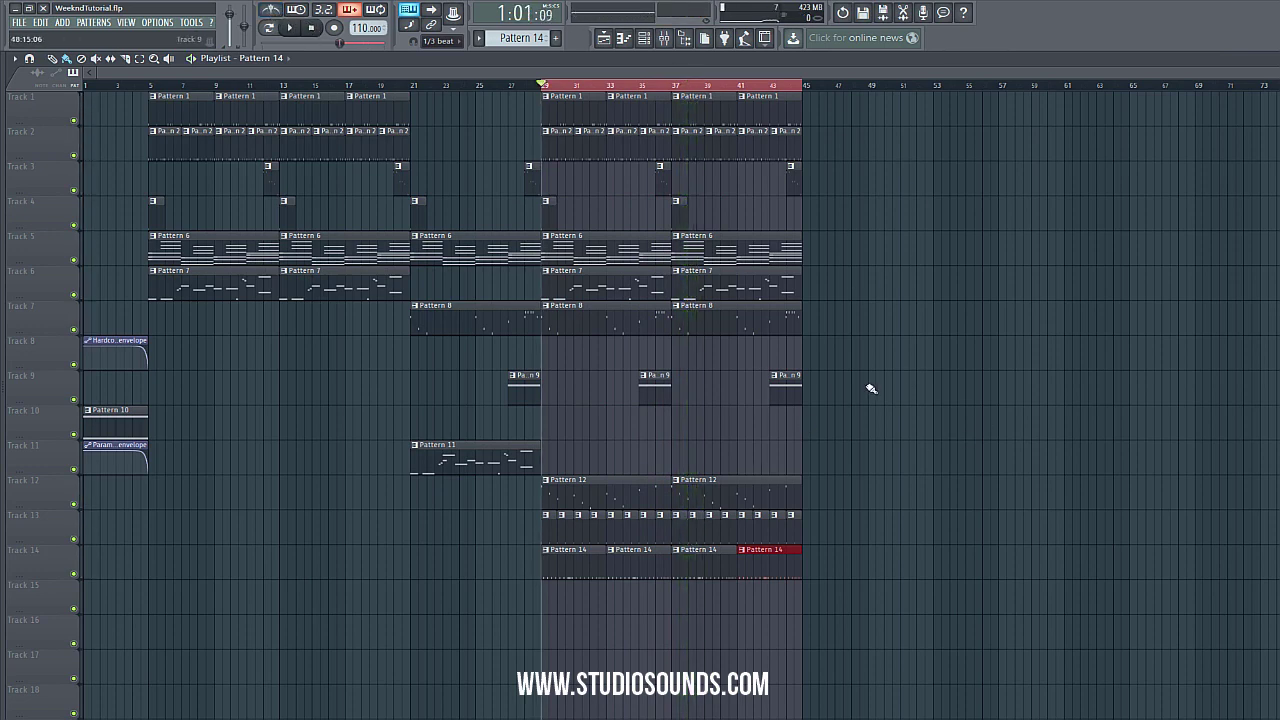
{"action": "key", "text": "Escape"}
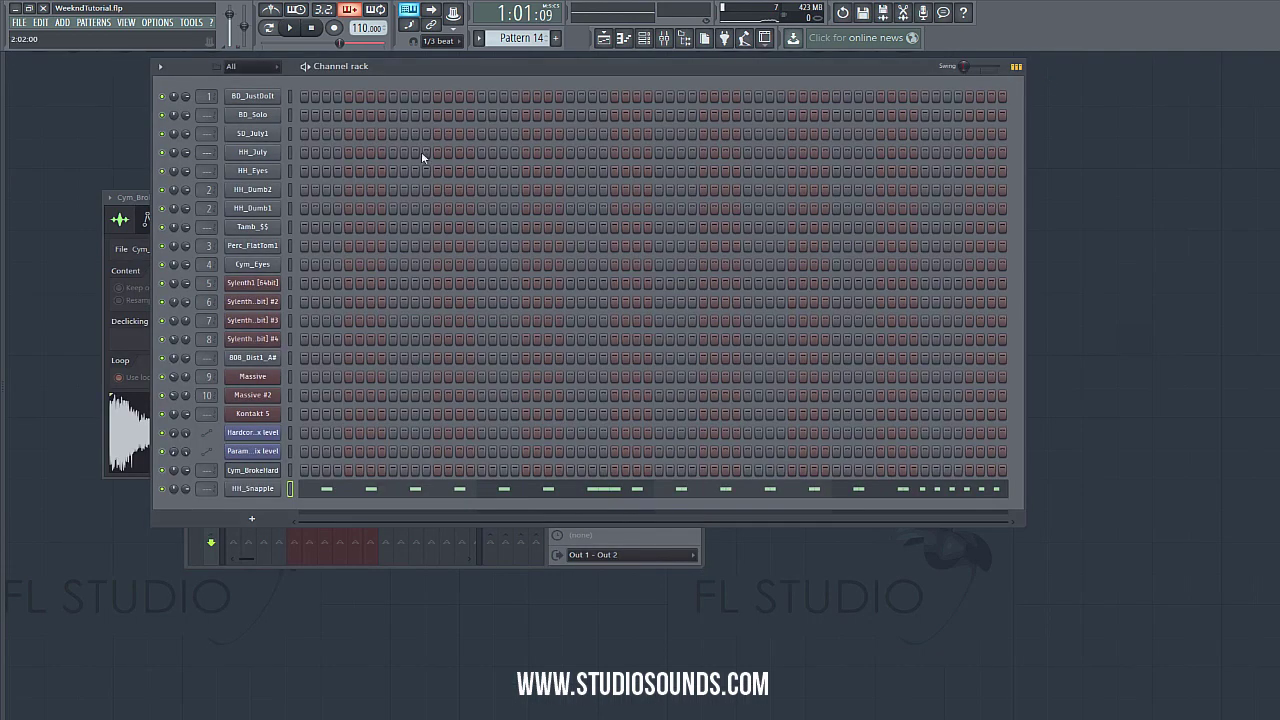
- Switch to the empty Pattern 15 and audition the BD_Solo and SD_July1 samples
{"action": "scroll", "coordinate": [515, 38], "scroll_direction": "down", "scroll_amount": 1}
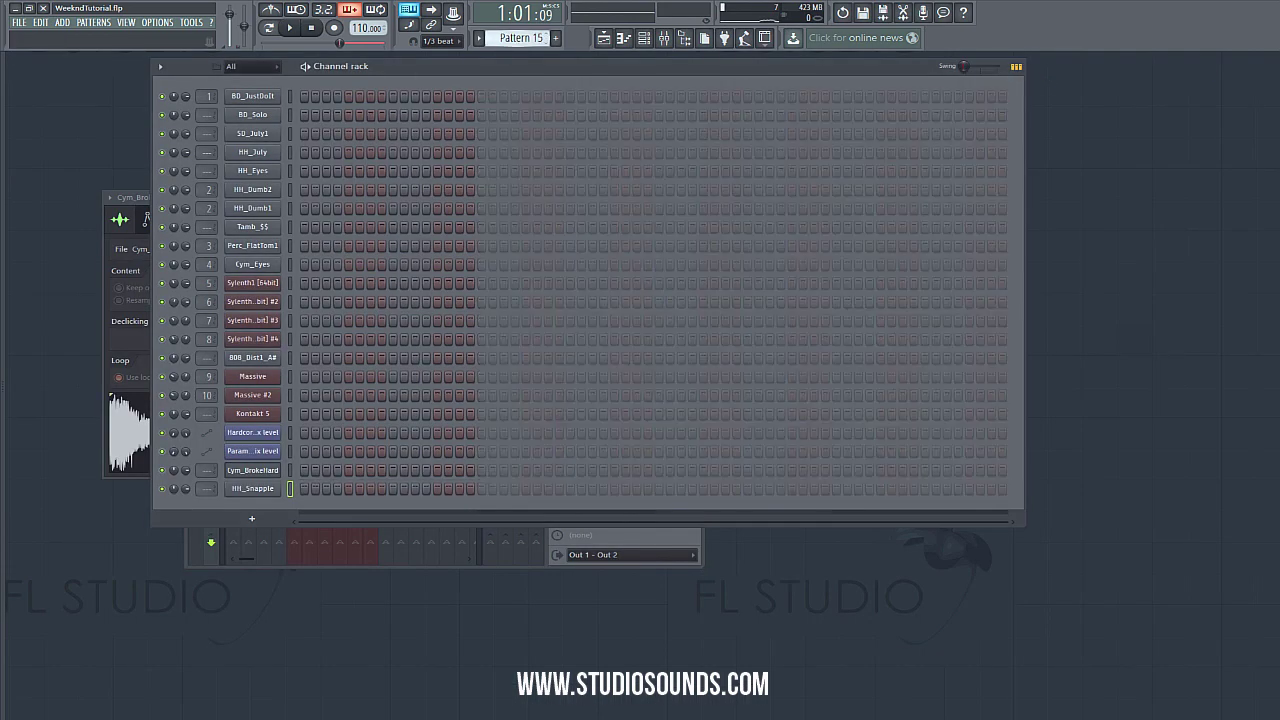
{"action": "left_click", "coordinate": [258, 116]}
{"action": "left_click", "coordinate": [262, 185]}
{"action": "left_click", "coordinate": [254, 134]}
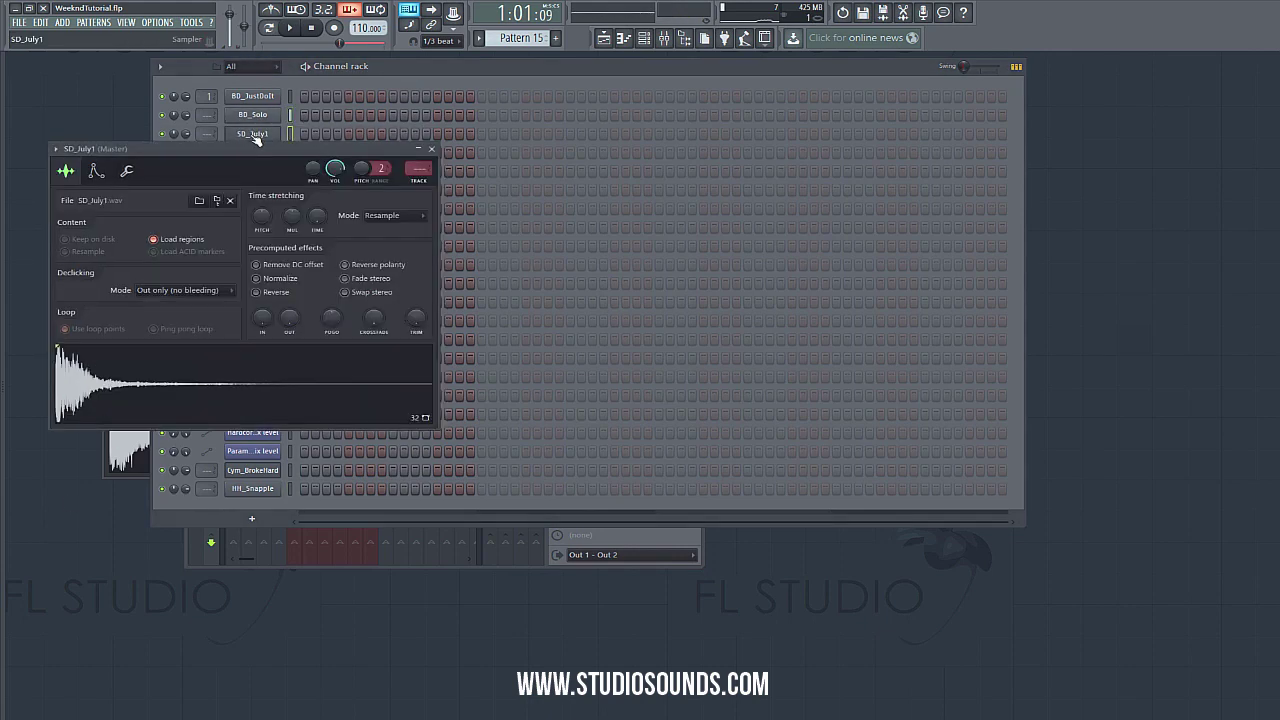
{"action": "left_click", "coordinate": [264, 189]}
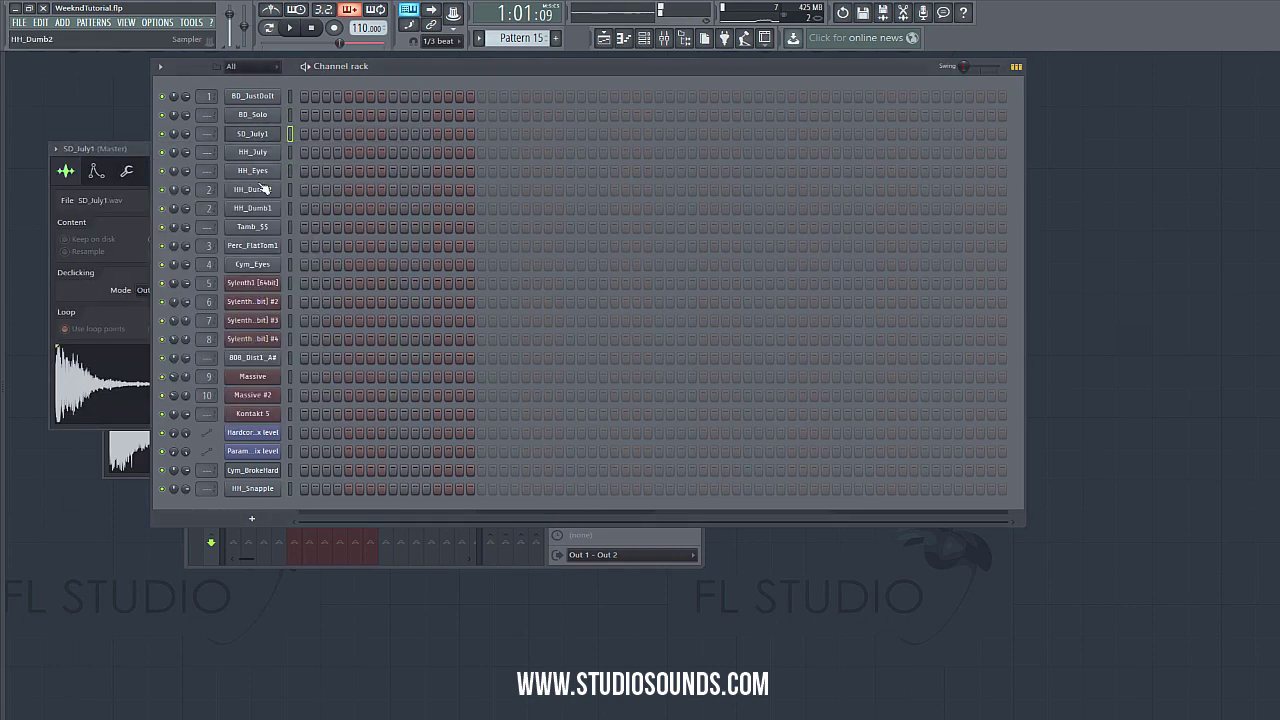
- Clone the SD_July1 channel and turn on Normalize for the clone's sample
{"action": "right_click", "coordinate": [278, 133]}
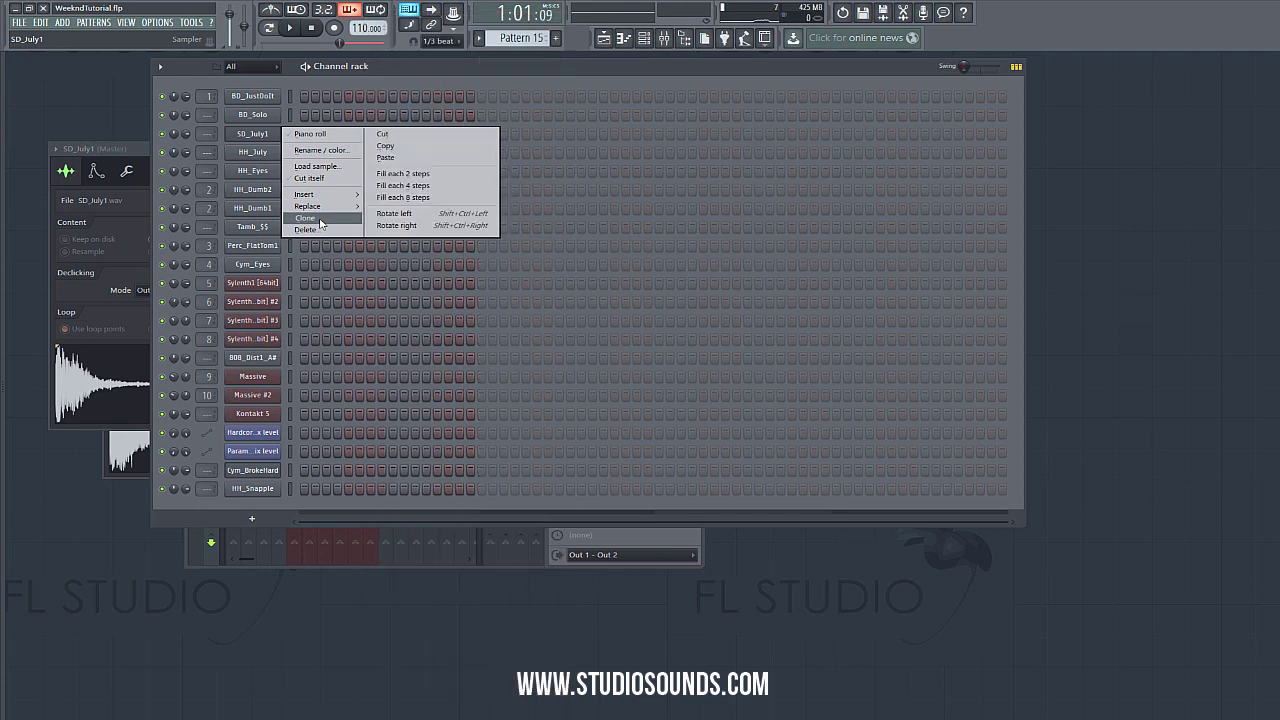
{"action": "left_click", "coordinate": [319, 222]}
{"action": "left_click", "coordinate": [258, 153]}
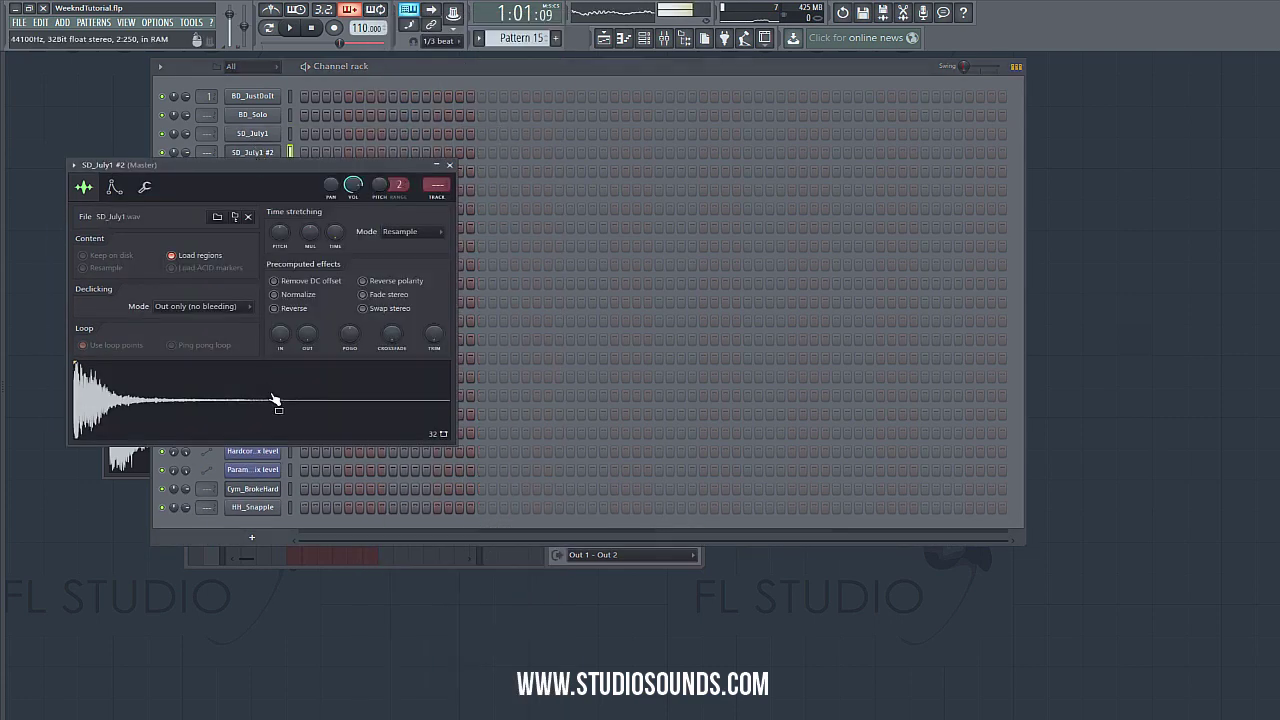
{"action": "left_click", "coordinate": [274, 294]}
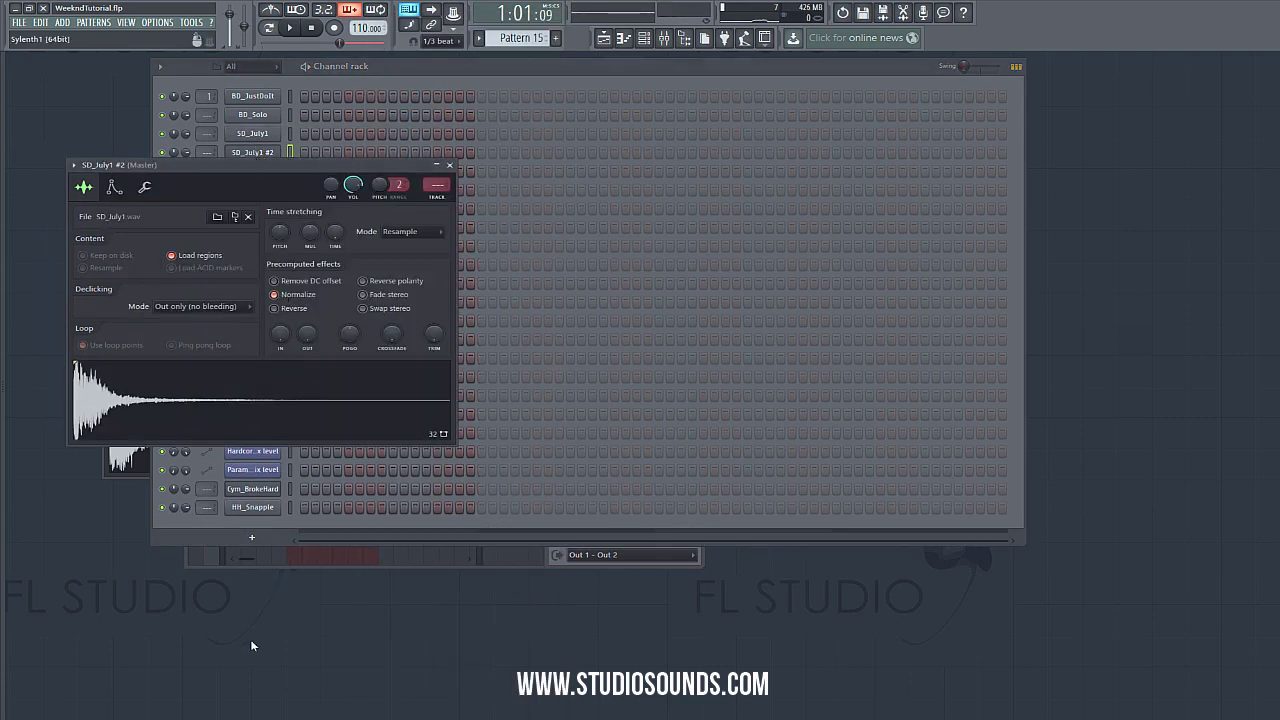
- Program the cloned snare on steps 11, 12, 13 and 15 of Pattern 15 and quantize the notes in the piano roll
{"action": "left_click", "coordinate": [425, 163]}
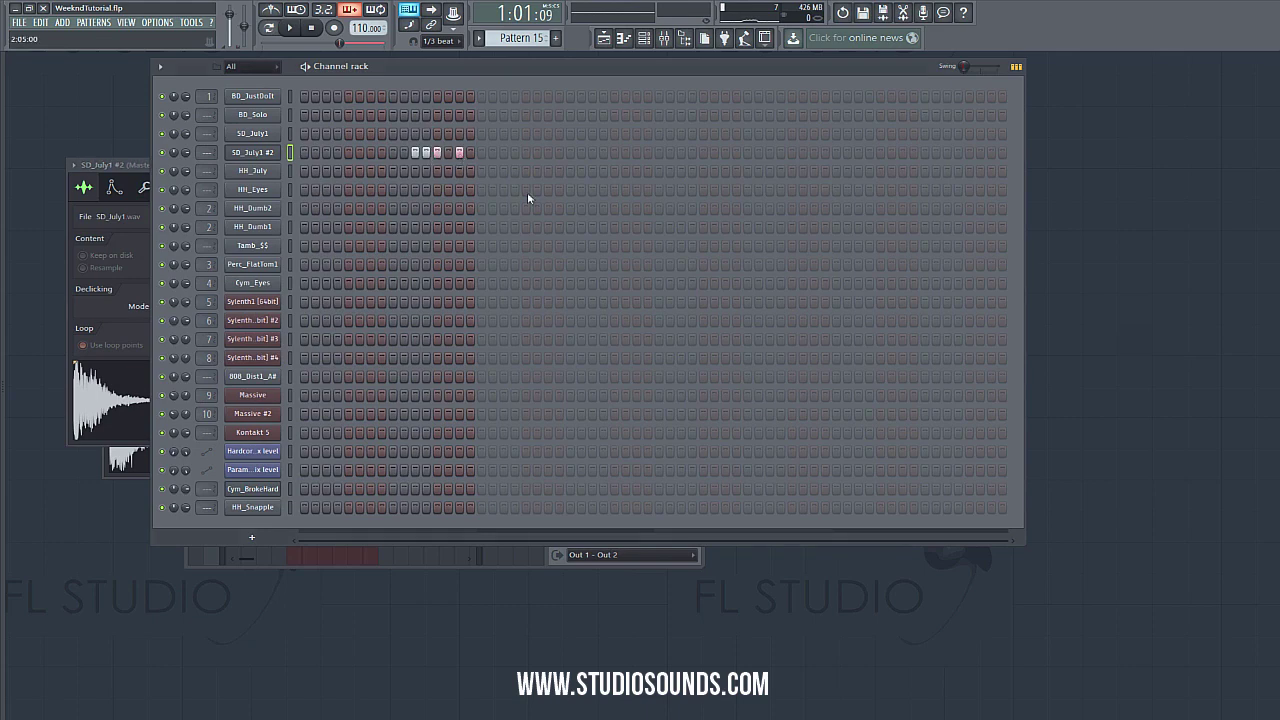
{"action": "right_click", "coordinate": [268, 160]}
{"action": "left_click", "coordinate": [300, 151]}
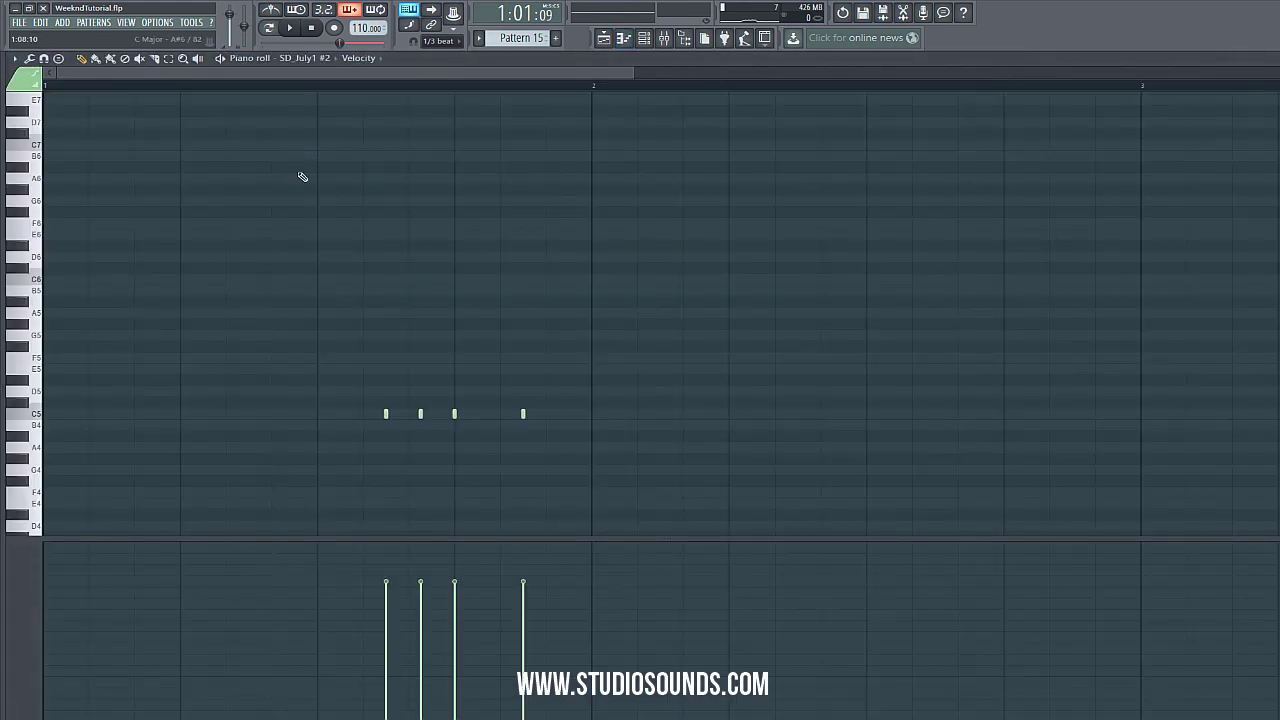
{"action": "key", "text": "alt+q"}
{"action": "left_click", "coordinate": [540, 398]}
- Adjust the note panning of the cloned snare hits, placing the last one to the right, and return to the playlist
{"action": "left_click", "coordinate": [17, 581]}
{"action": "left_click", "coordinate": [40, 589]}
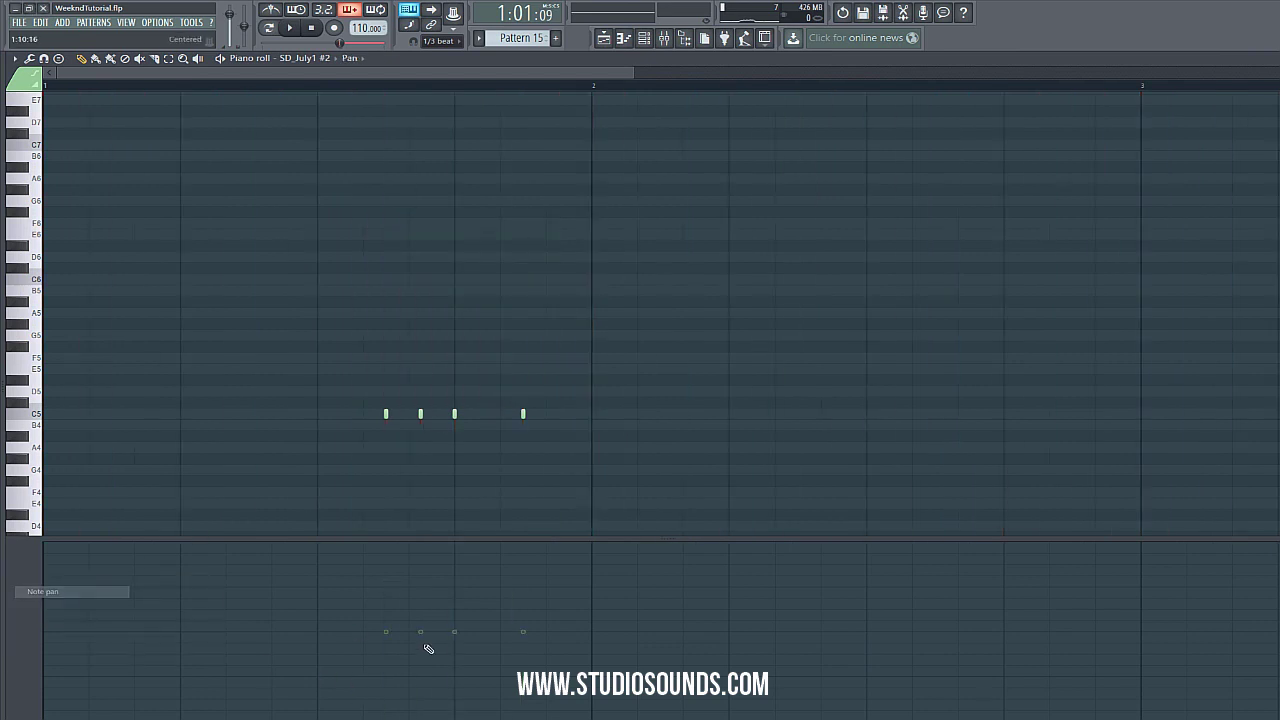
{"action": "left_click", "coordinate": [540, 566]}
{"action": "left_click", "coordinate": [604, 37]}
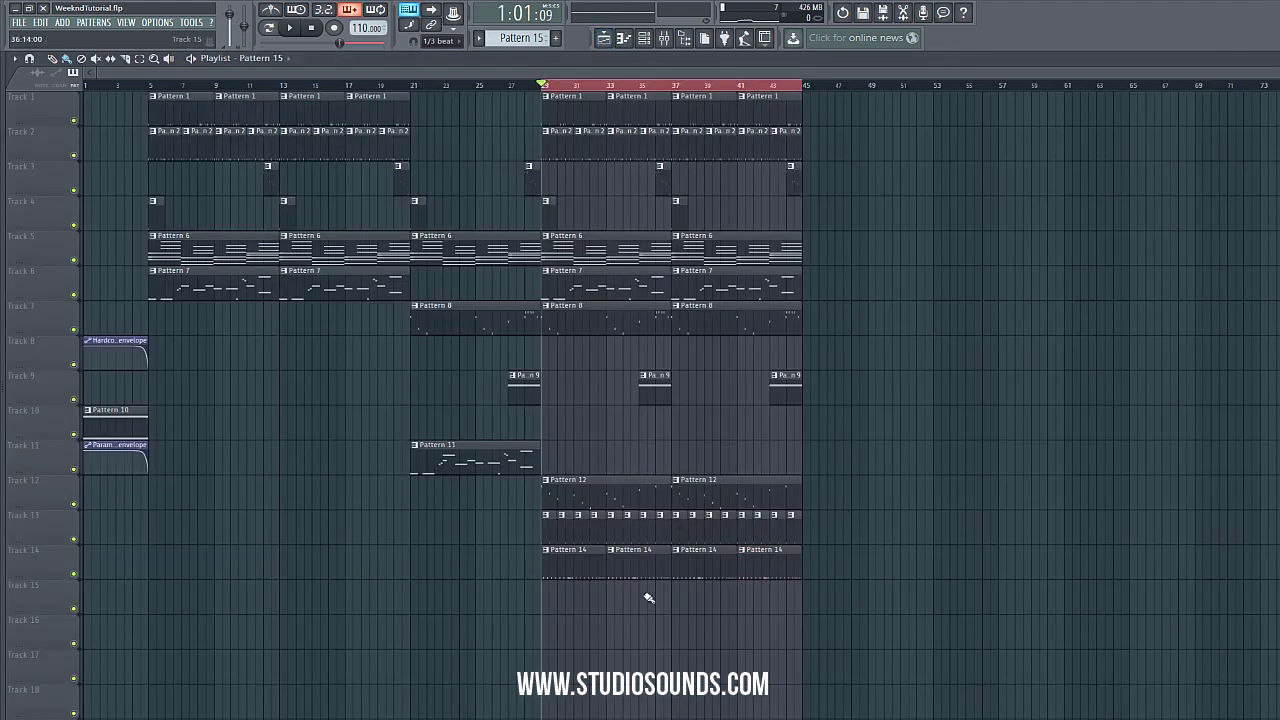
- Set the global snap to Cell and place Pattern 15 clips on Track 15 at bars 32, 36, 40 and 44
{"action": "left_click_drag", "start_coordinate": [600, 606], "coordinate": [595, 607]}
{"action": "left_click", "coordinate": [437, 41]}
{"action": "left_click", "coordinate": [440, 70]}
{"action": "left_click", "coordinate": [602, 605]}
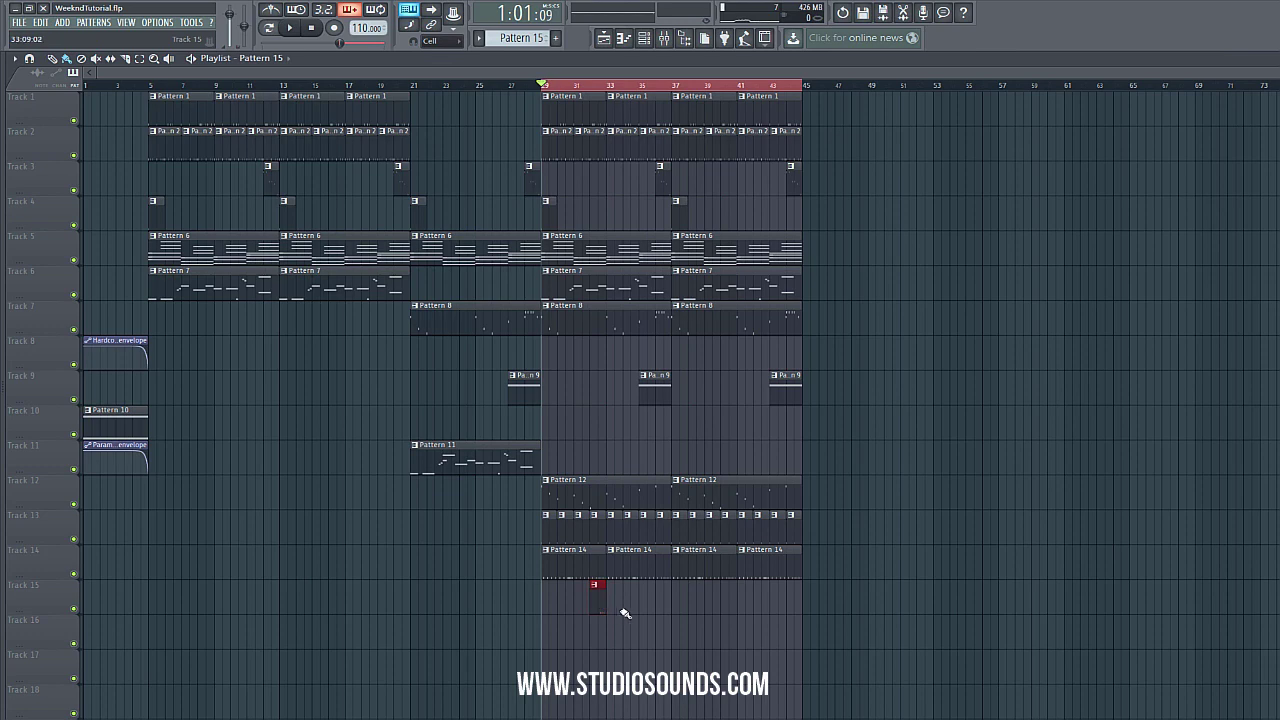
{"action": "left_click", "coordinate": [729, 607]}
{"action": "left_click", "coordinate": [789, 607]}
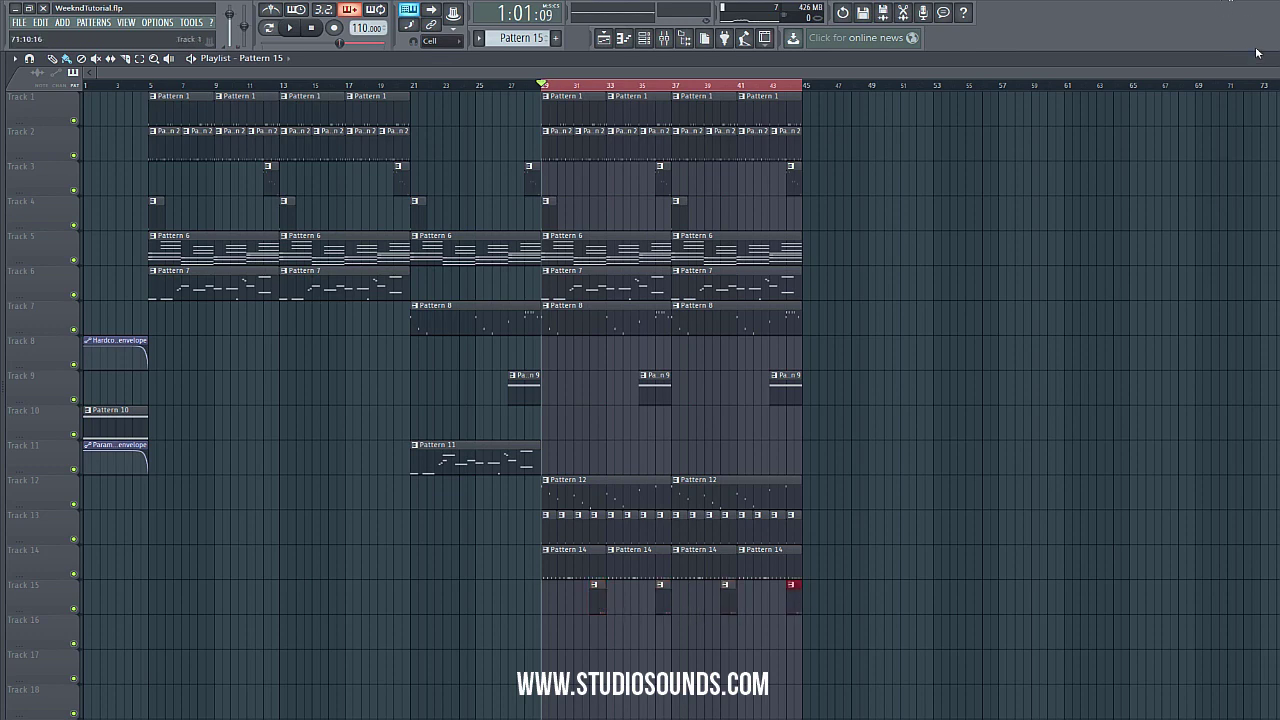
- Route the SD_July1 #2 channel to mixer track 11 and load Fruity Parametric EQ 2 in its first effect slot
{"action": "left_click", "coordinate": [791, 584]}
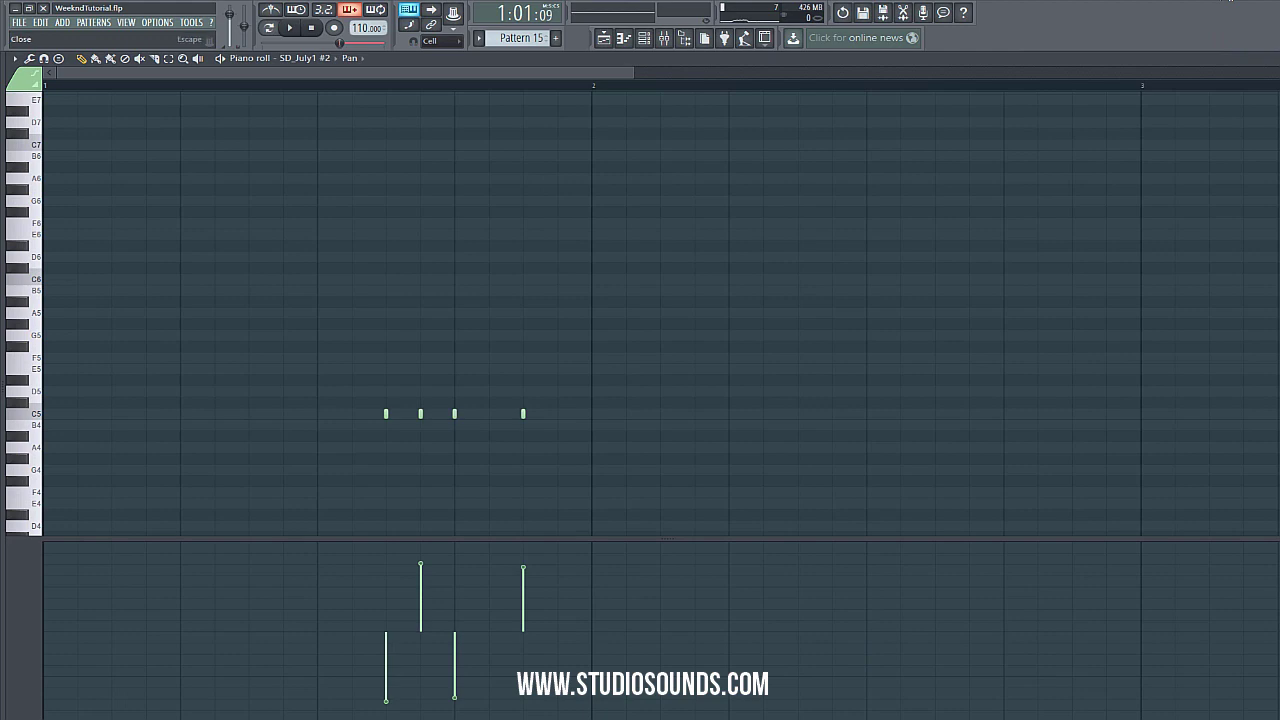
{"action": "key", "text": "Escape"}
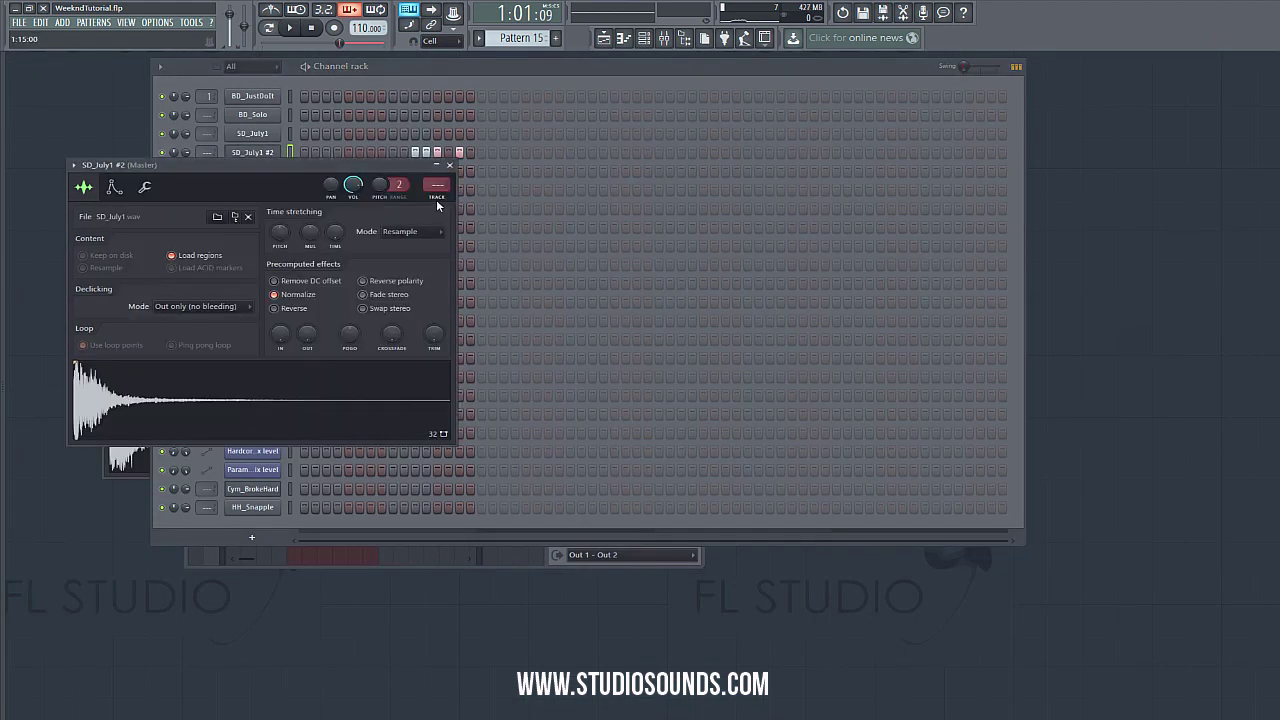
{"action": "left_click", "coordinate": [436, 199]}
{"action": "left_click", "coordinate": [578, 258]}
{"action": "mouse_move", "coordinate": [580, 273]}
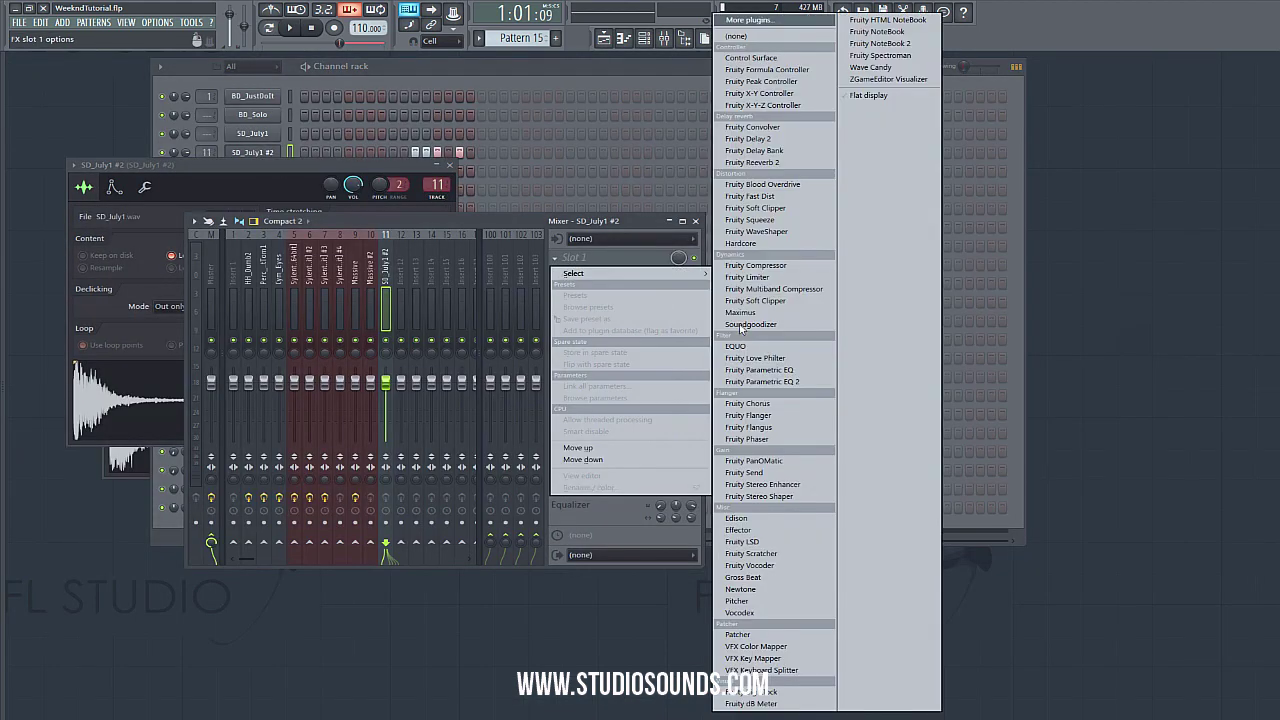
{"action": "left_click", "coordinate": [770, 382]}
- Shape the first EQ band into a steep high-pass that cuts the cloned snare's low frequencies, and play Pattern 15
{"action": "left_click_drag", "start_coordinate": [342, 150], "coordinate": [342, 162]}
{"action": "left_click_drag", "start_coordinate": [77, 217], "coordinate": [125, 217]}
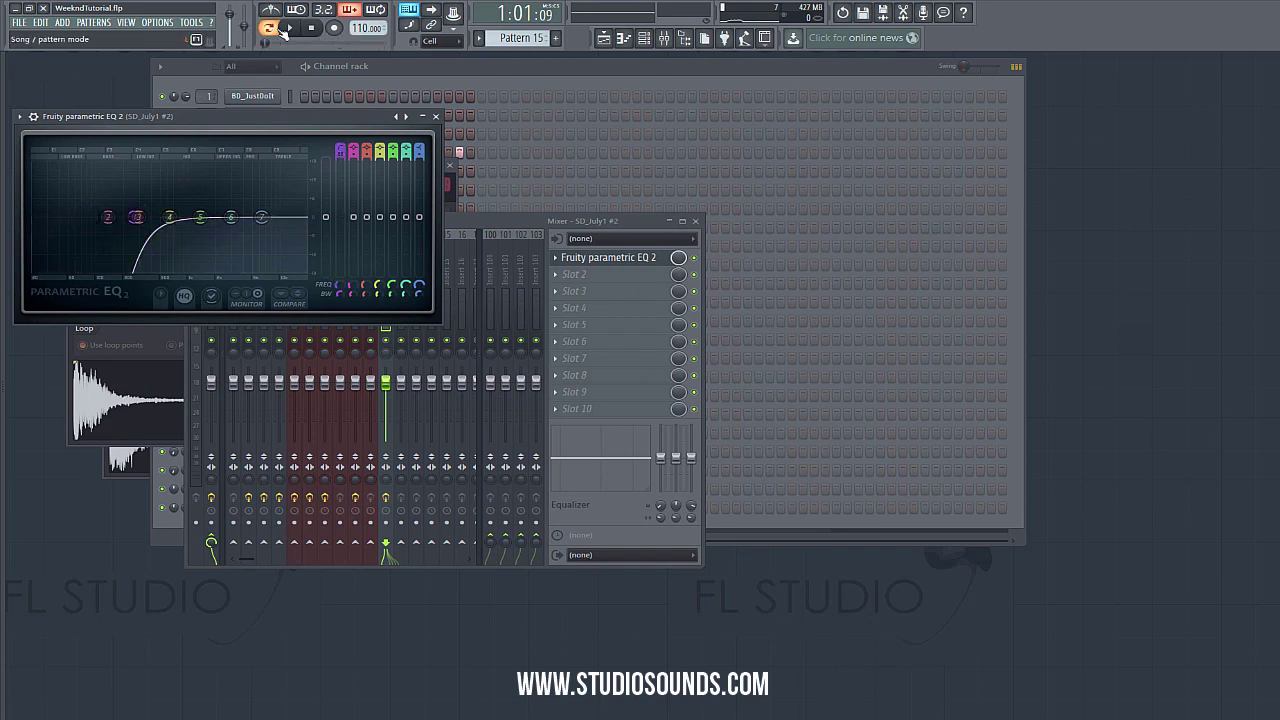
{"action": "left_click", "coordinate": [290, 28]}
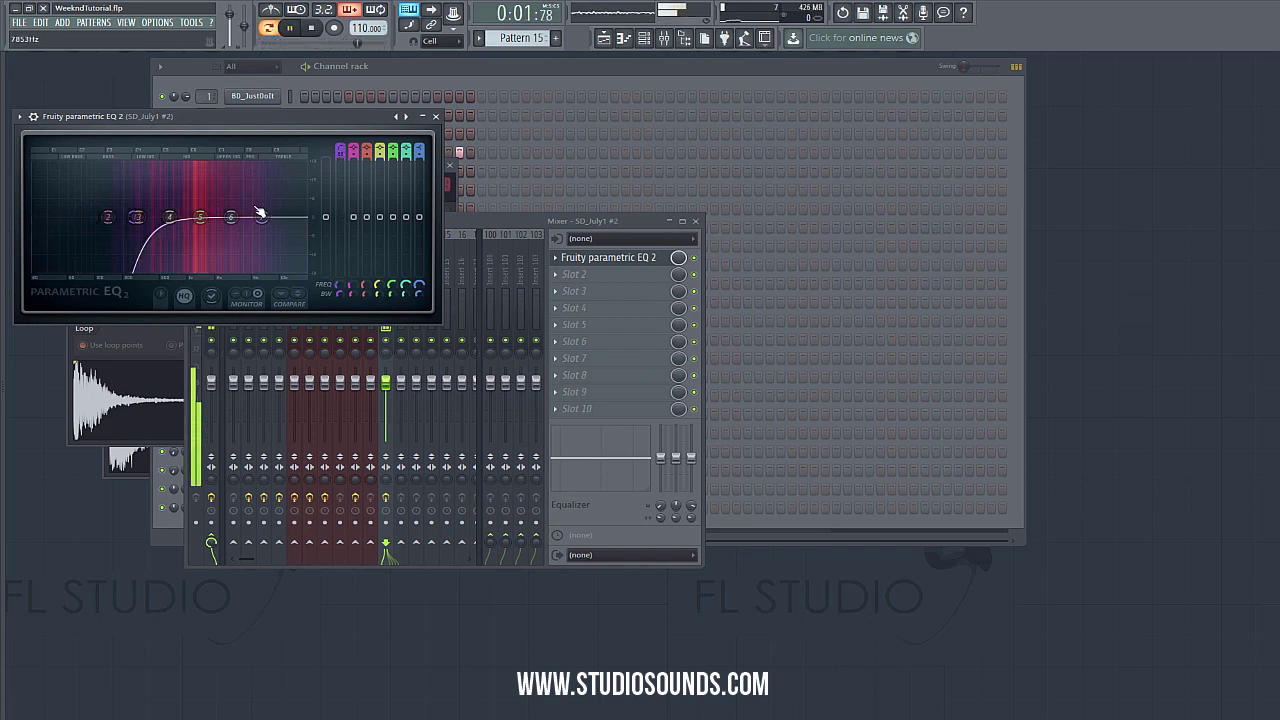
- Add Fruity Reeverb 2 in the second slot of mixer track 11, set its decay to 4.0 sec and audition the snare
{"action": "left_click", "coordinate": [590, 280]}
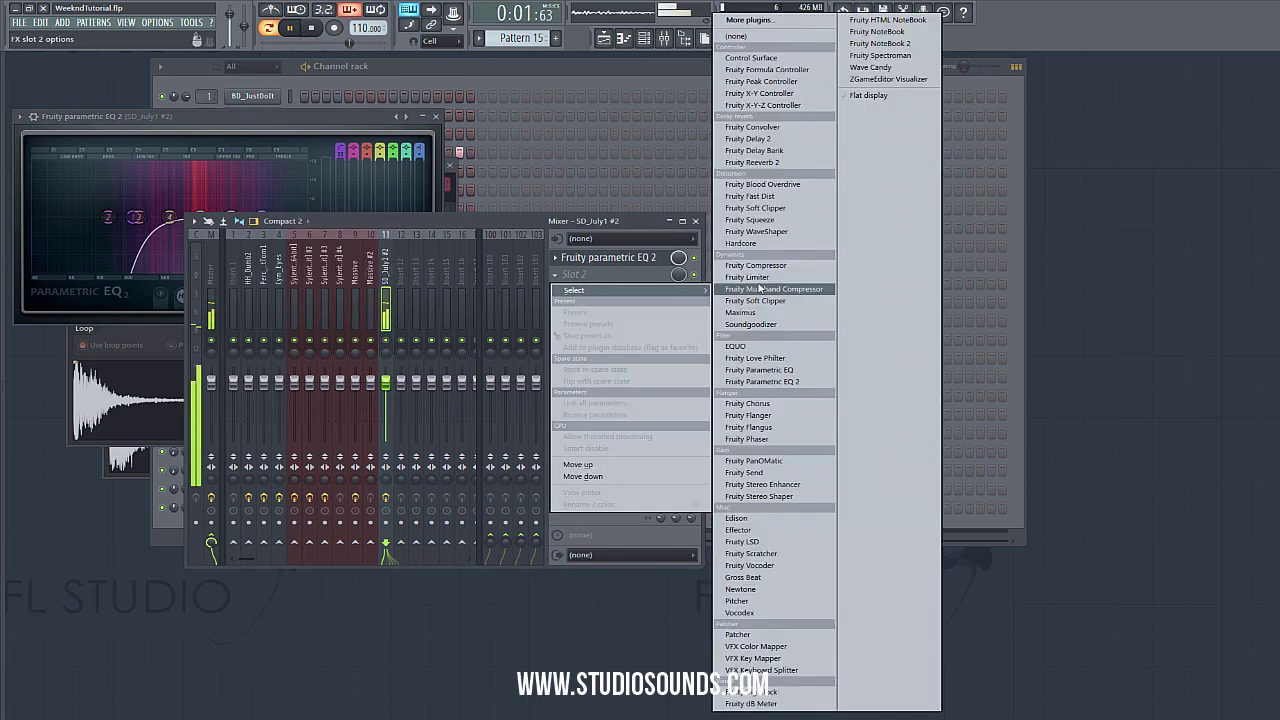
{"action": "left_click", "coordinate": [776, 163]}
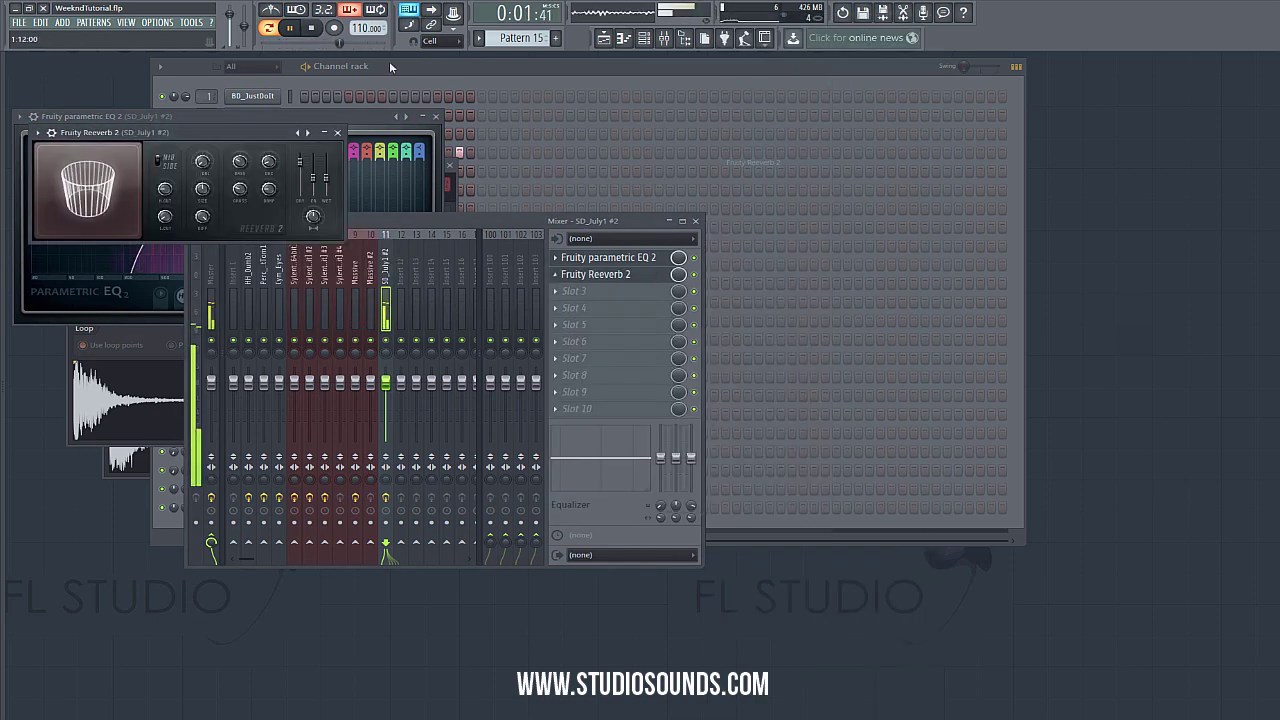
{"action": "left_click_drag", "start_coordinate": [270, 163], "coordinate": [269, 167]}
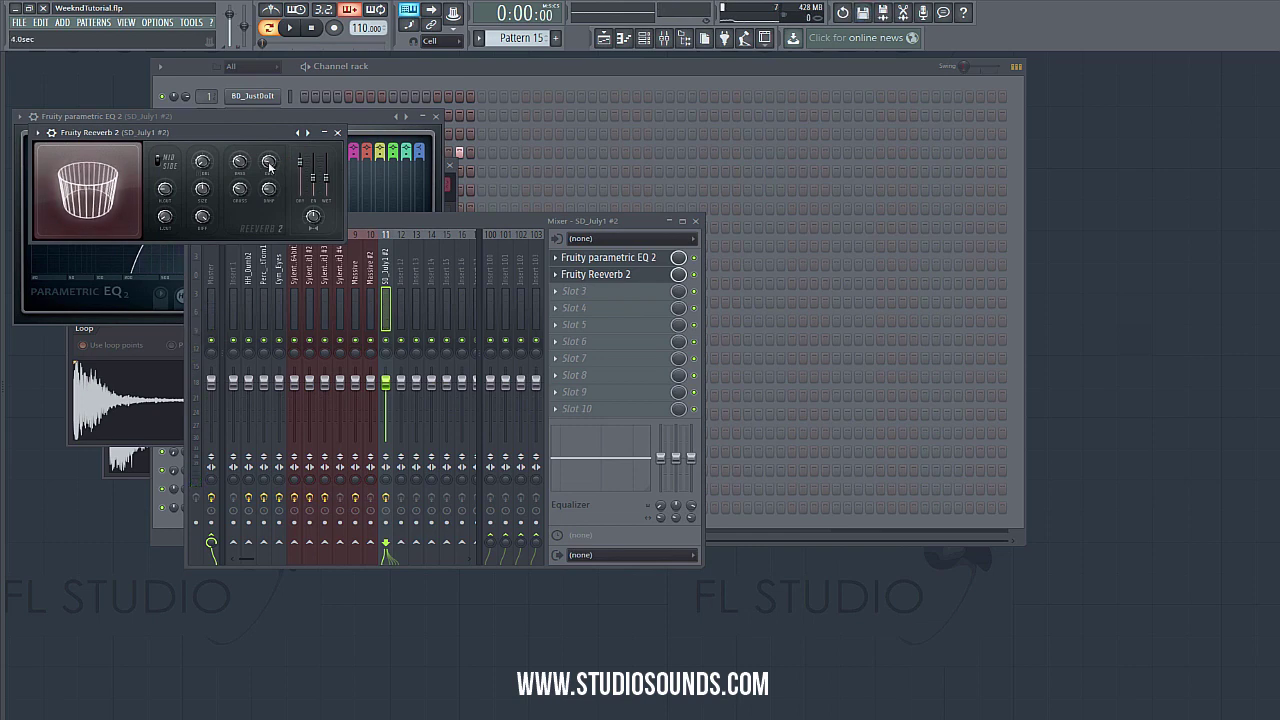
{"action": "left_click", "coordinate": [158, 410]}
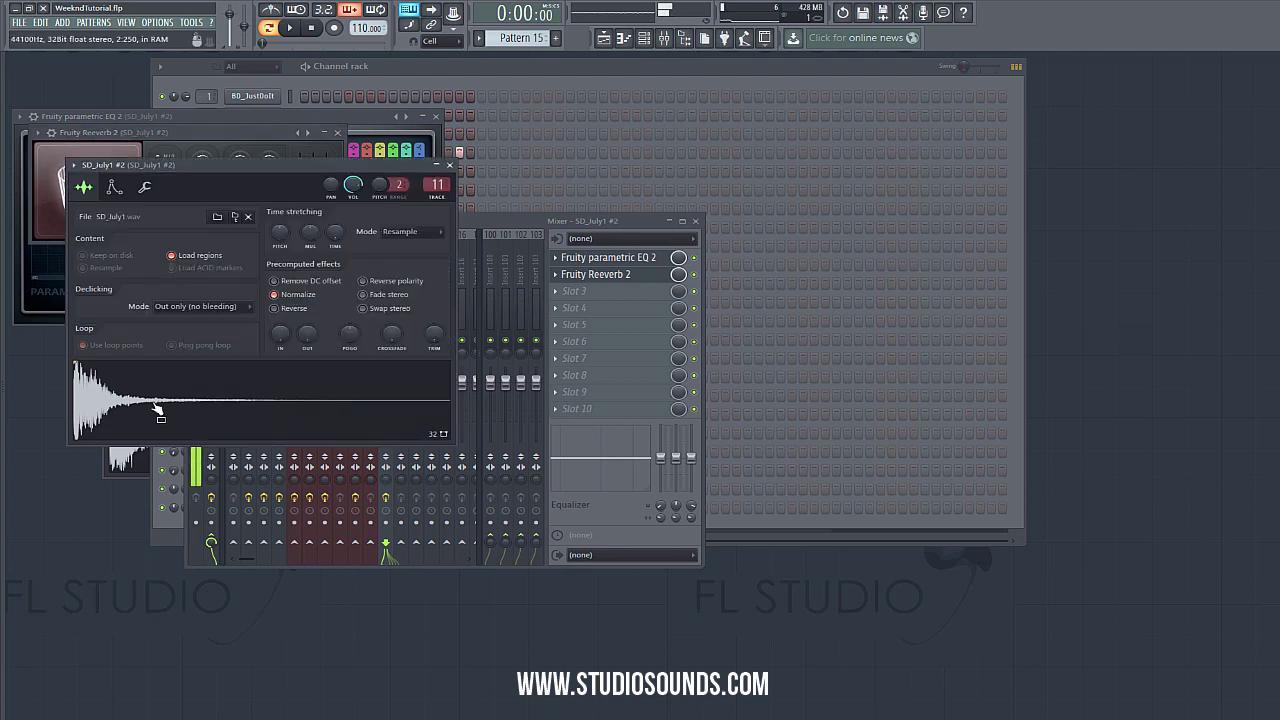
- Move Fruity Reeverb 2 above the parametric EQ in the effect chain and audition the snare sample
{"action": "left_click", "coordinate": [556, 274]}
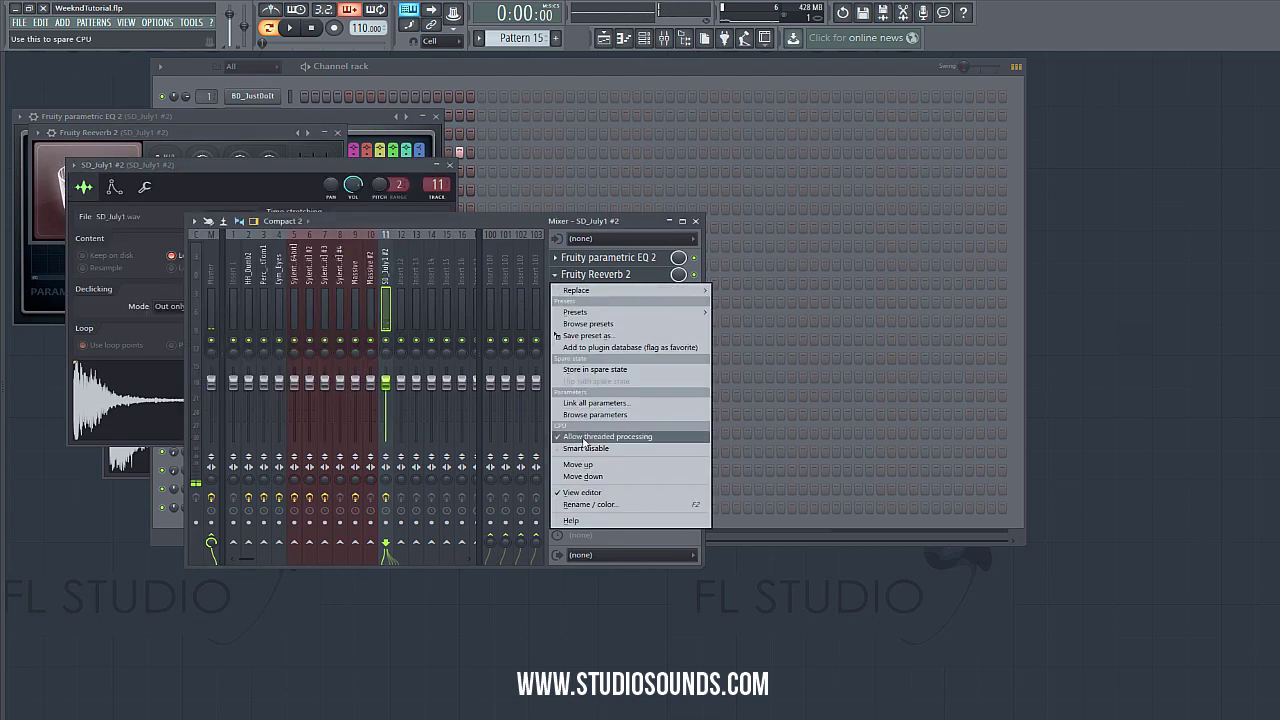
{"action": "left_click", "coordinate": [578, 468]}
{"action": "left_click", "coordinate": [180, 402]}
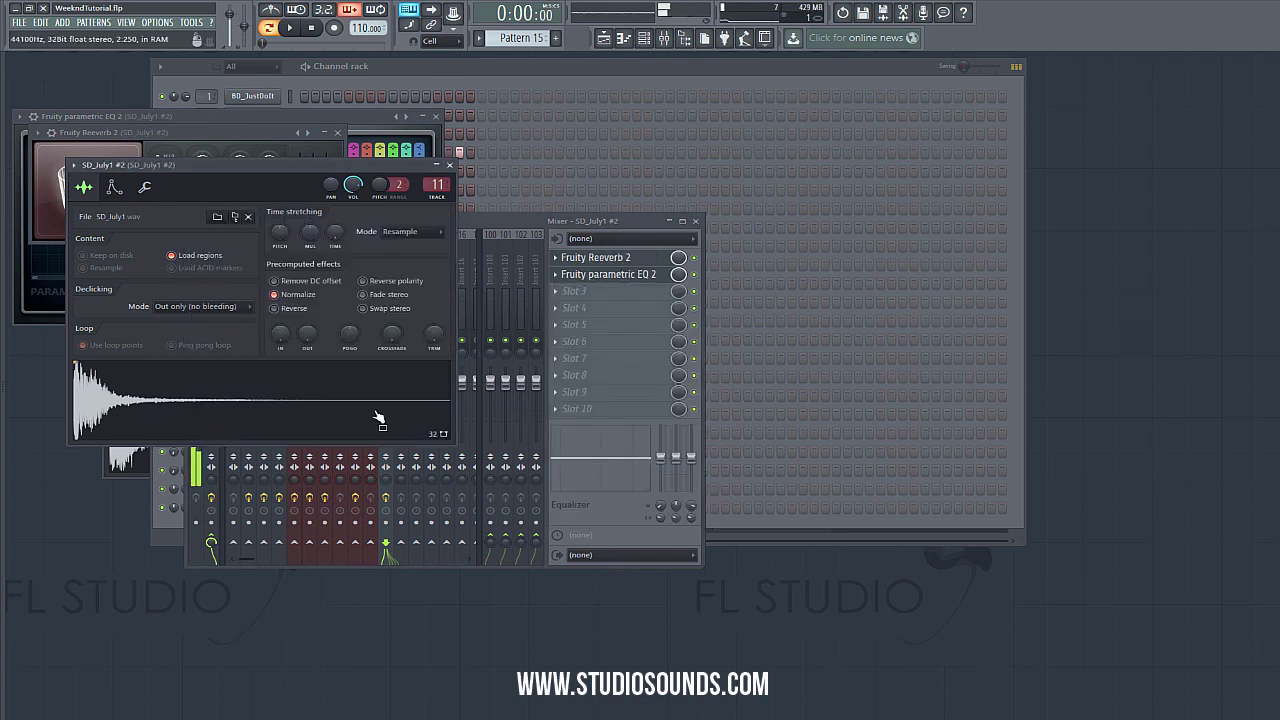
- Increase the room size in Fruity Reeverb 2 and audition the cloned snare with it
{"action": "left_click", "coordinate": [600, 221]}
{"action": "left_click", "coordinate": [596, 257]}
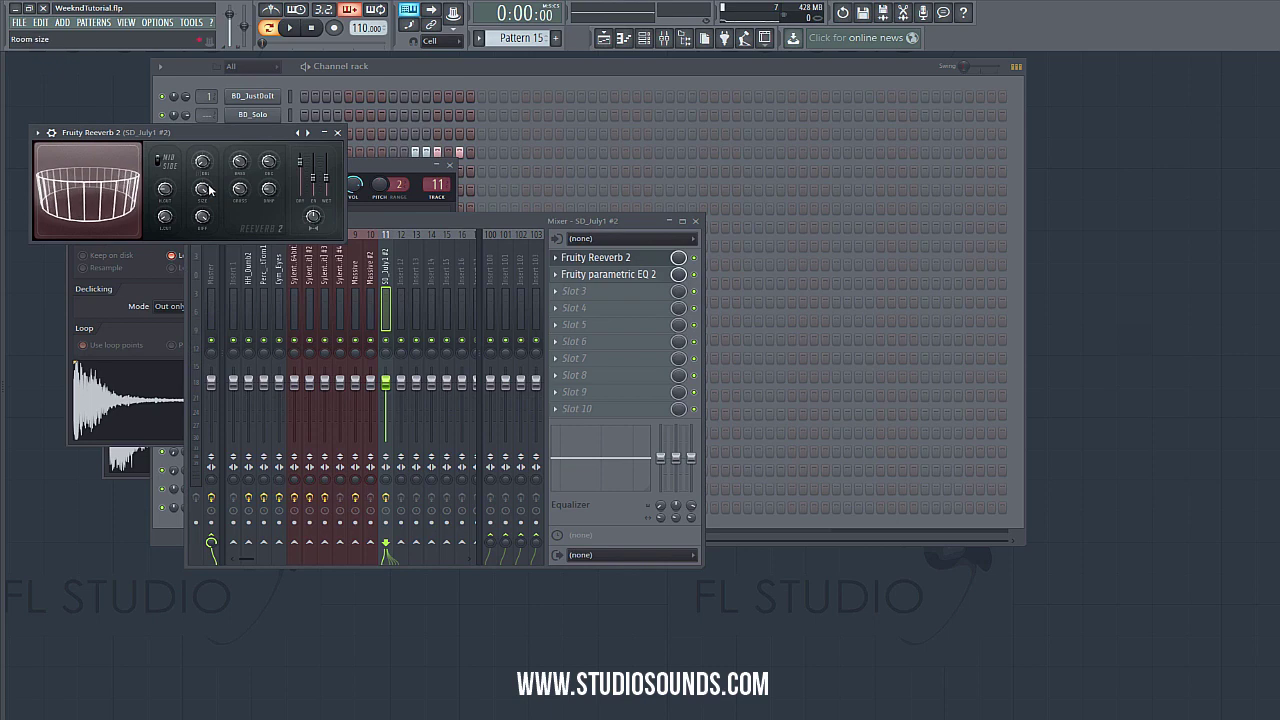
{"action": "left_click", "coordinate": [158, 402]}
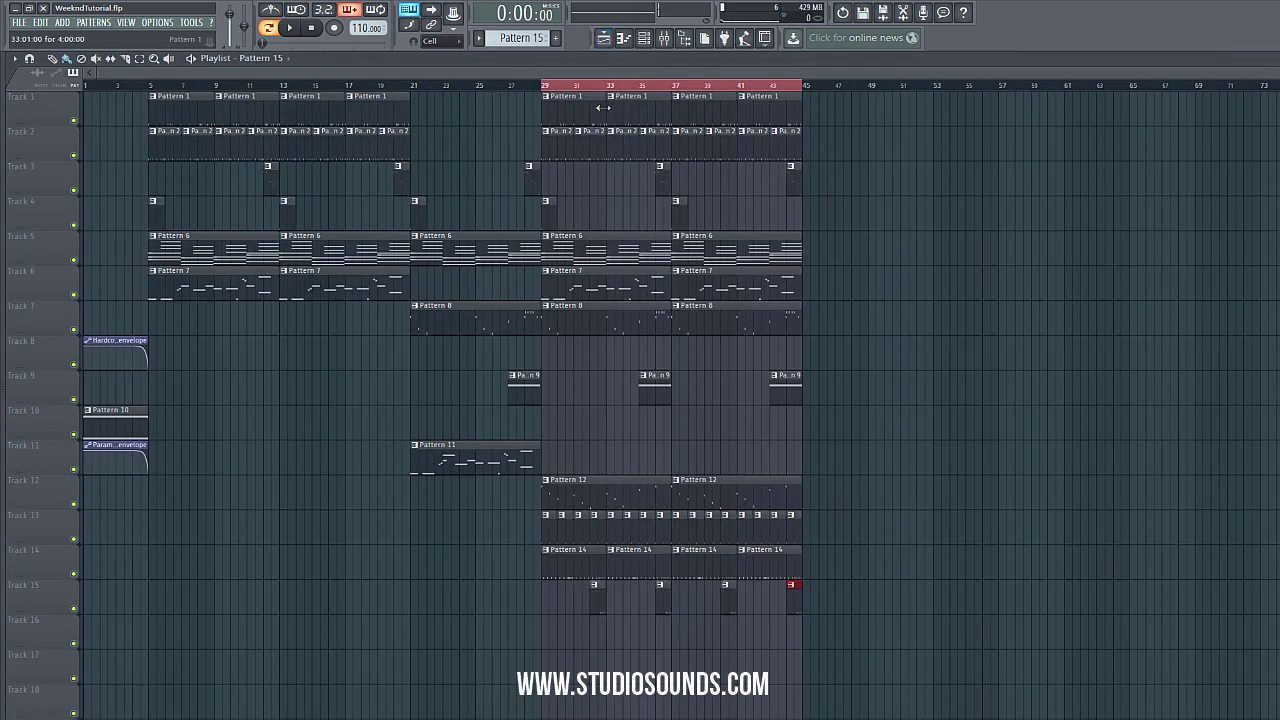
- Play the second main section from bar 29 in song mode, checking the SD_July1 #2 channel in the channel rack, and stop playback in the playlist
{"action": "left_click", "coordinate": [547, 86]}
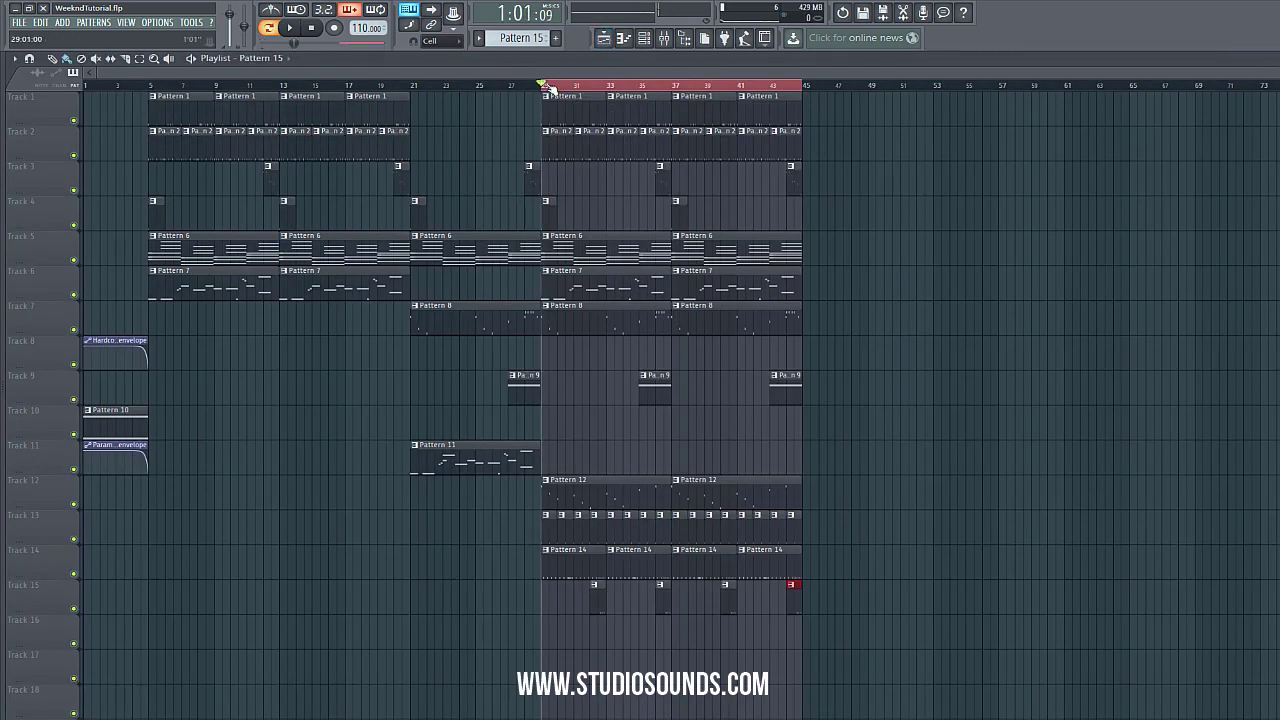
{"action": "key", "text": "space"}
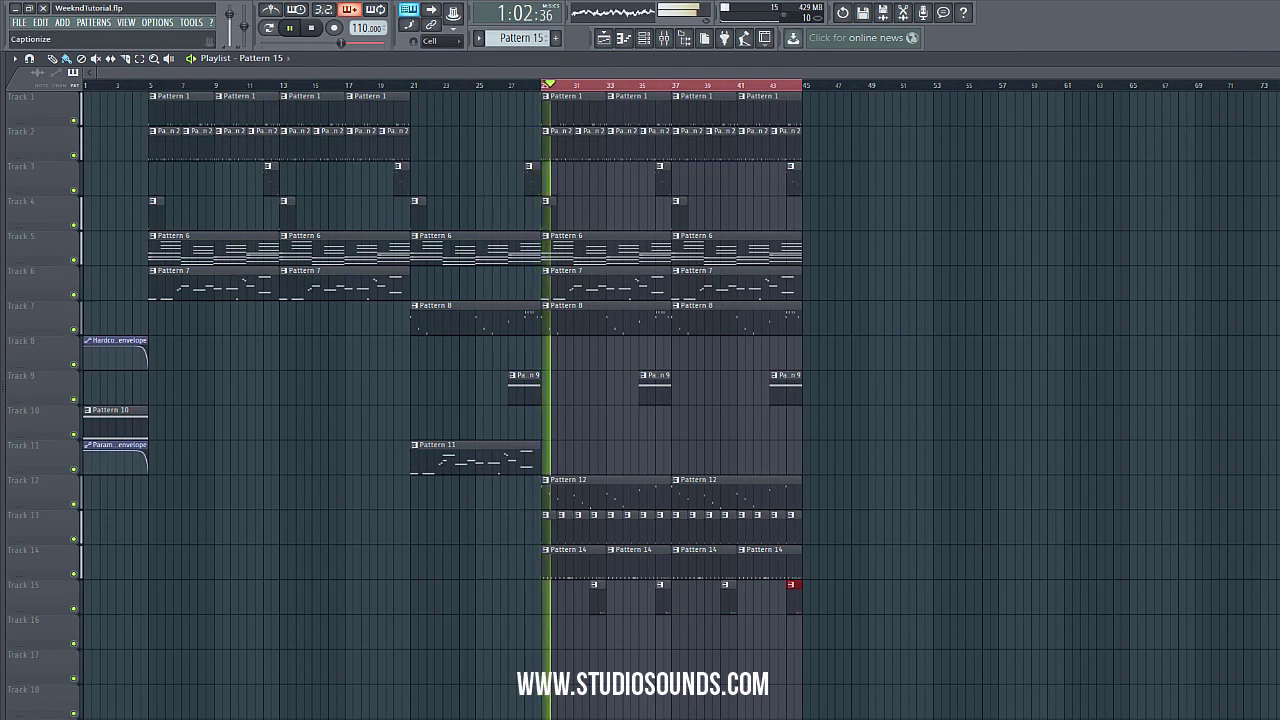
{"action": "key", "text": "F5"}
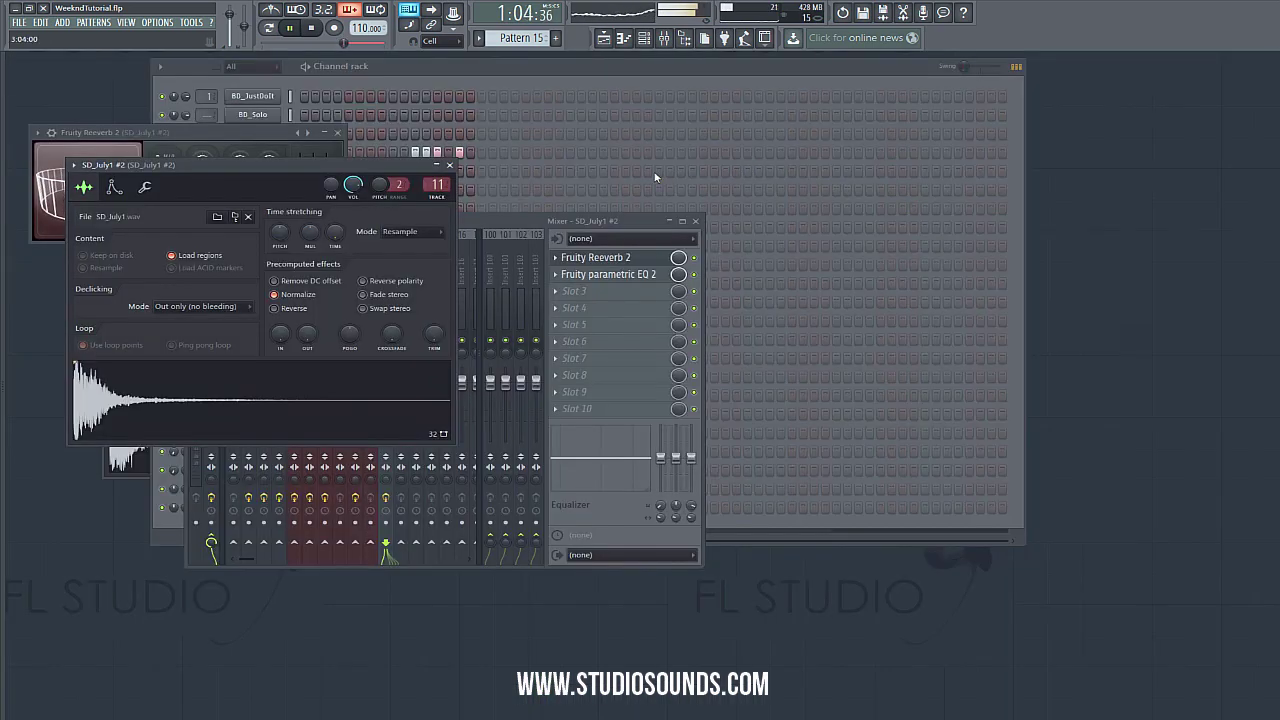
{"action": "left_click", "coordinate": [443, 67]}
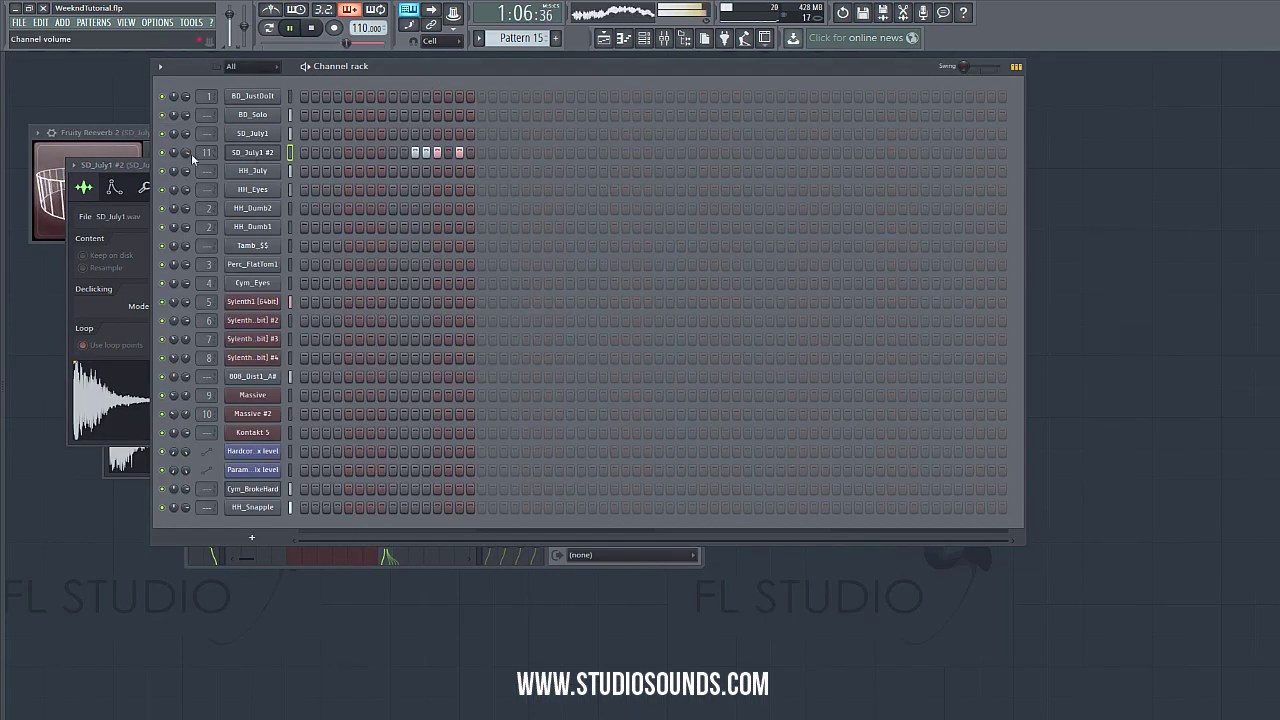
{"action": "right_click", "coordinate": [289, 150]}
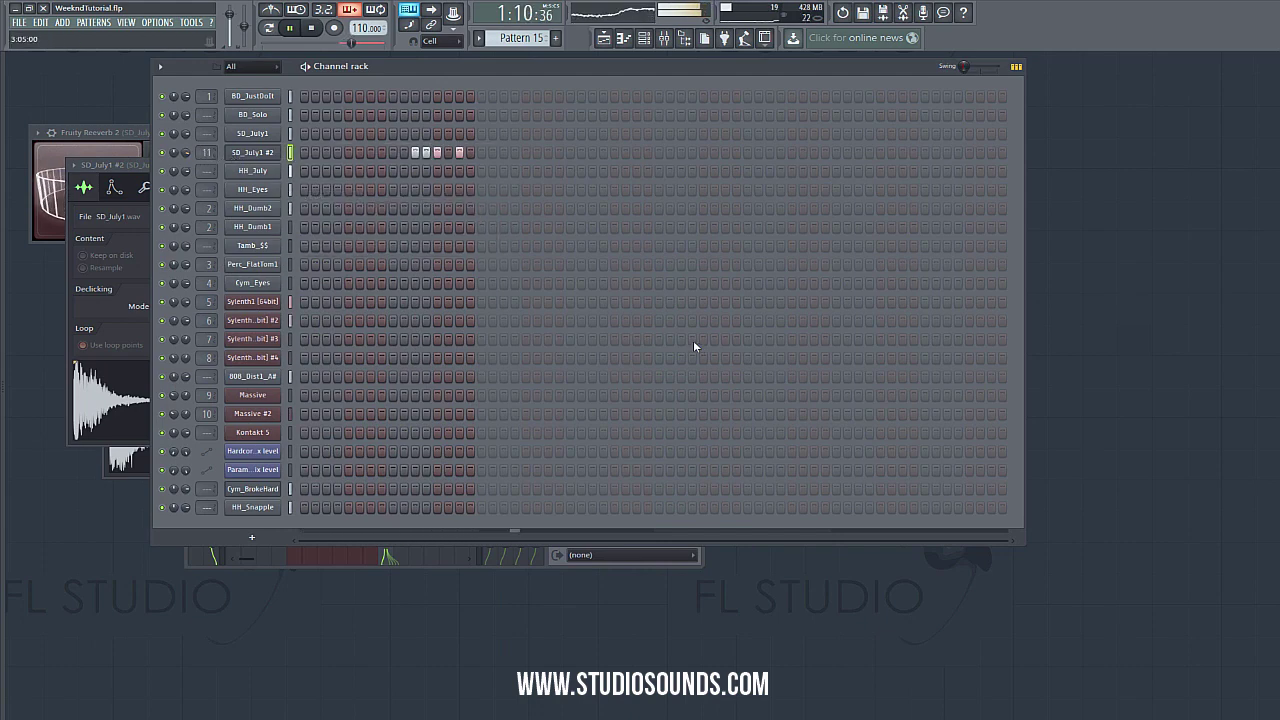
{"action": "left_click", "coordinate": [605, 40]}
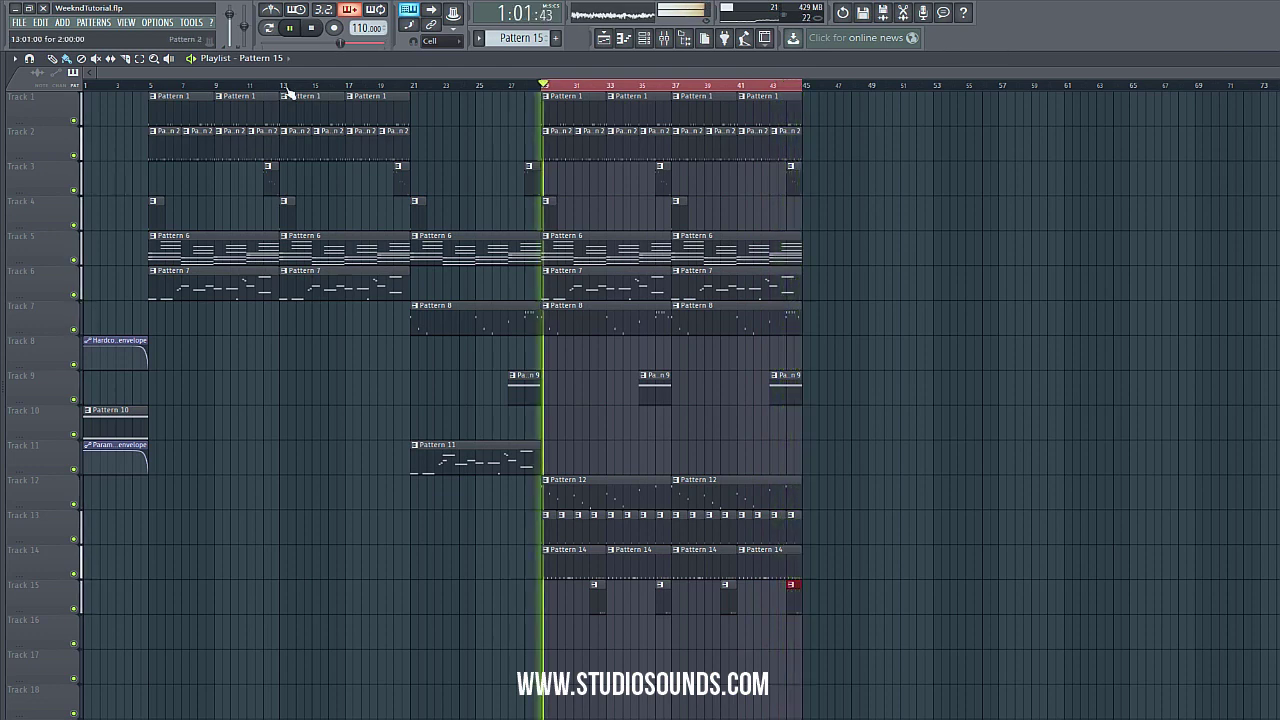
{"action": "key", "text": "space"}
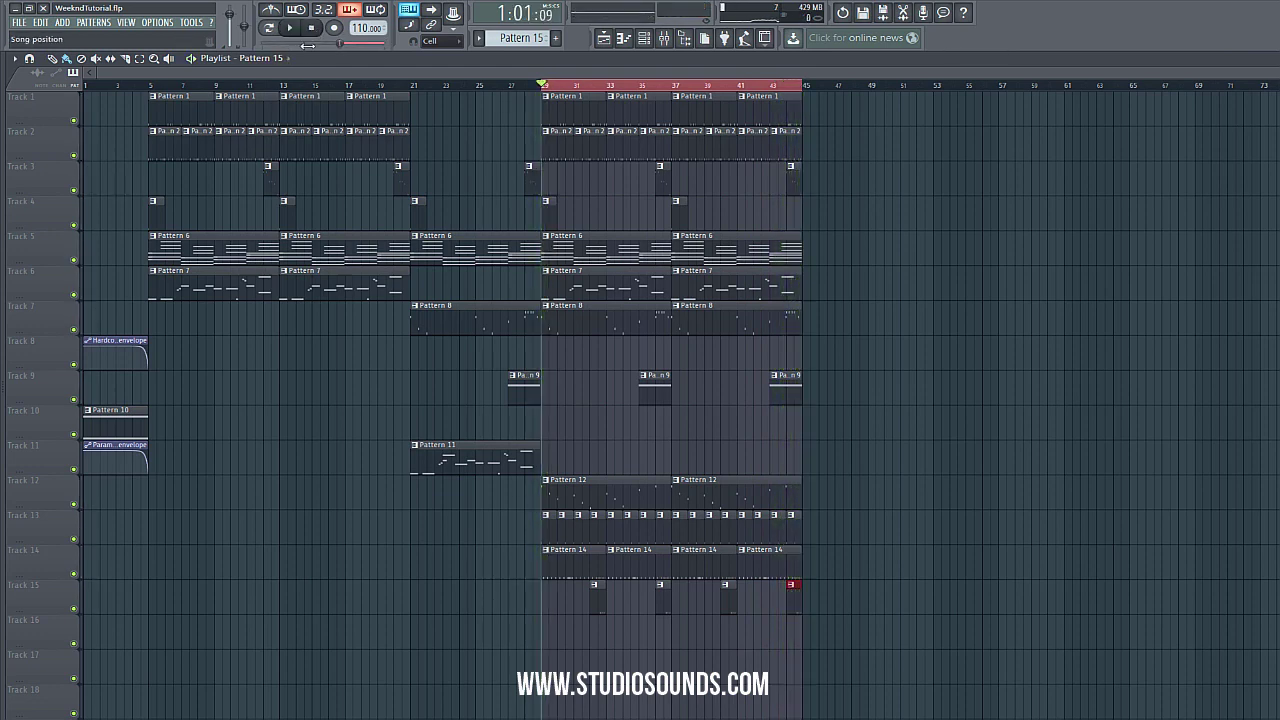